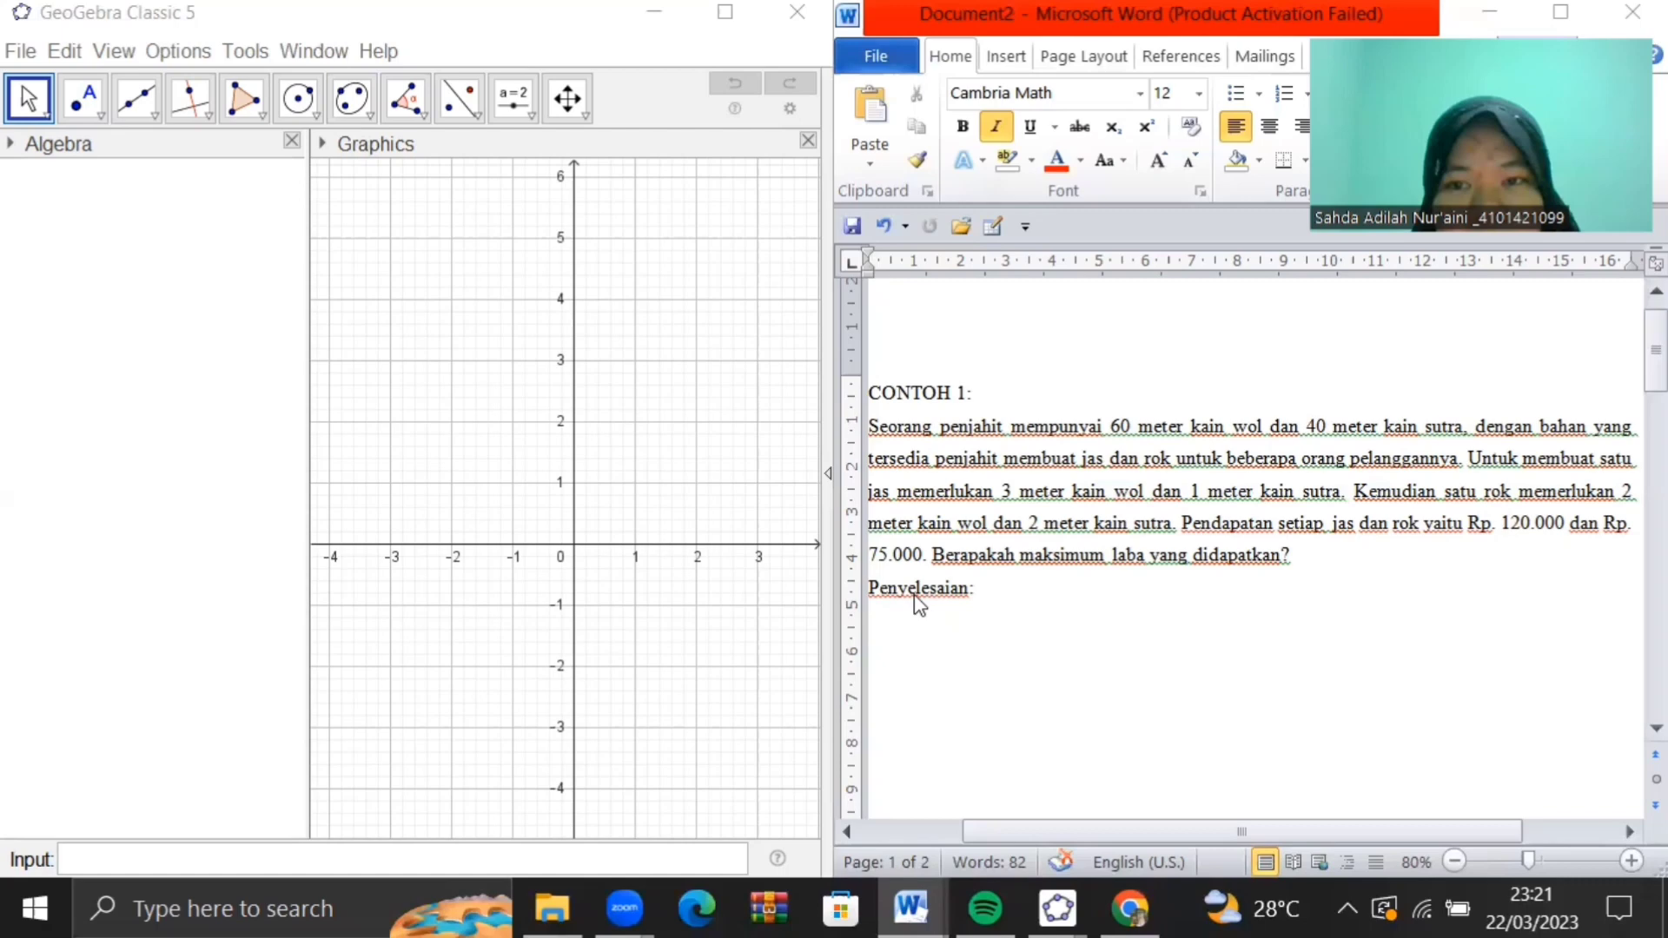
Insert the equation "Z = laba maksimal" on the line below "Penyelesaian:" in the Word document
click(903, 618)
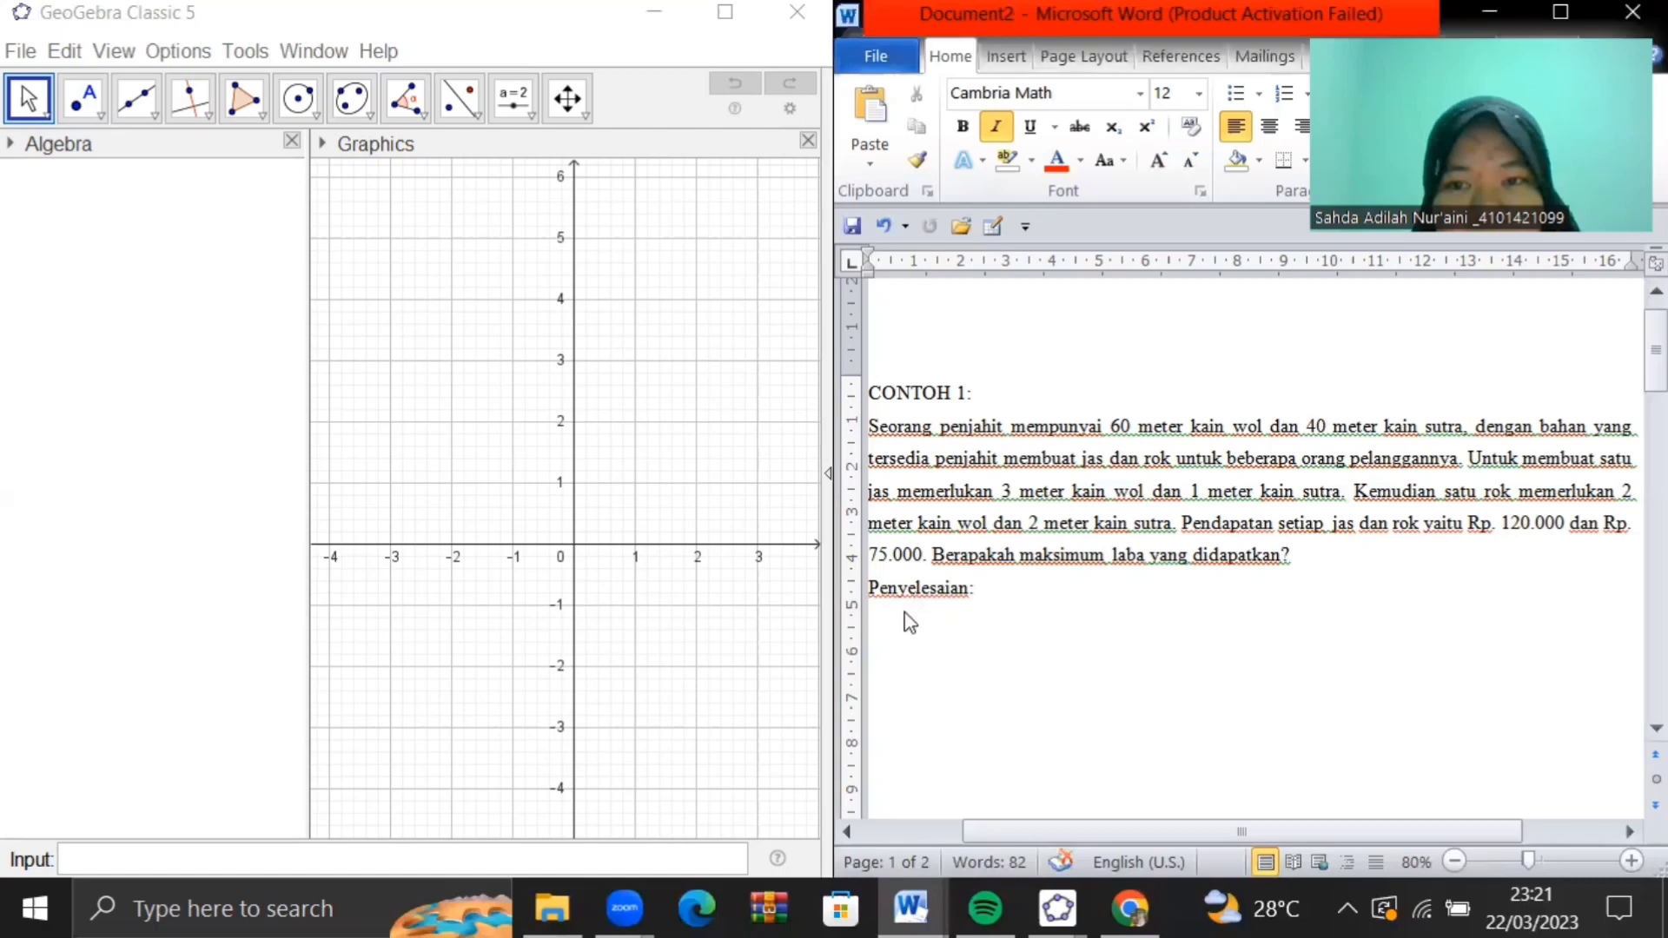
key(ctrl+z)
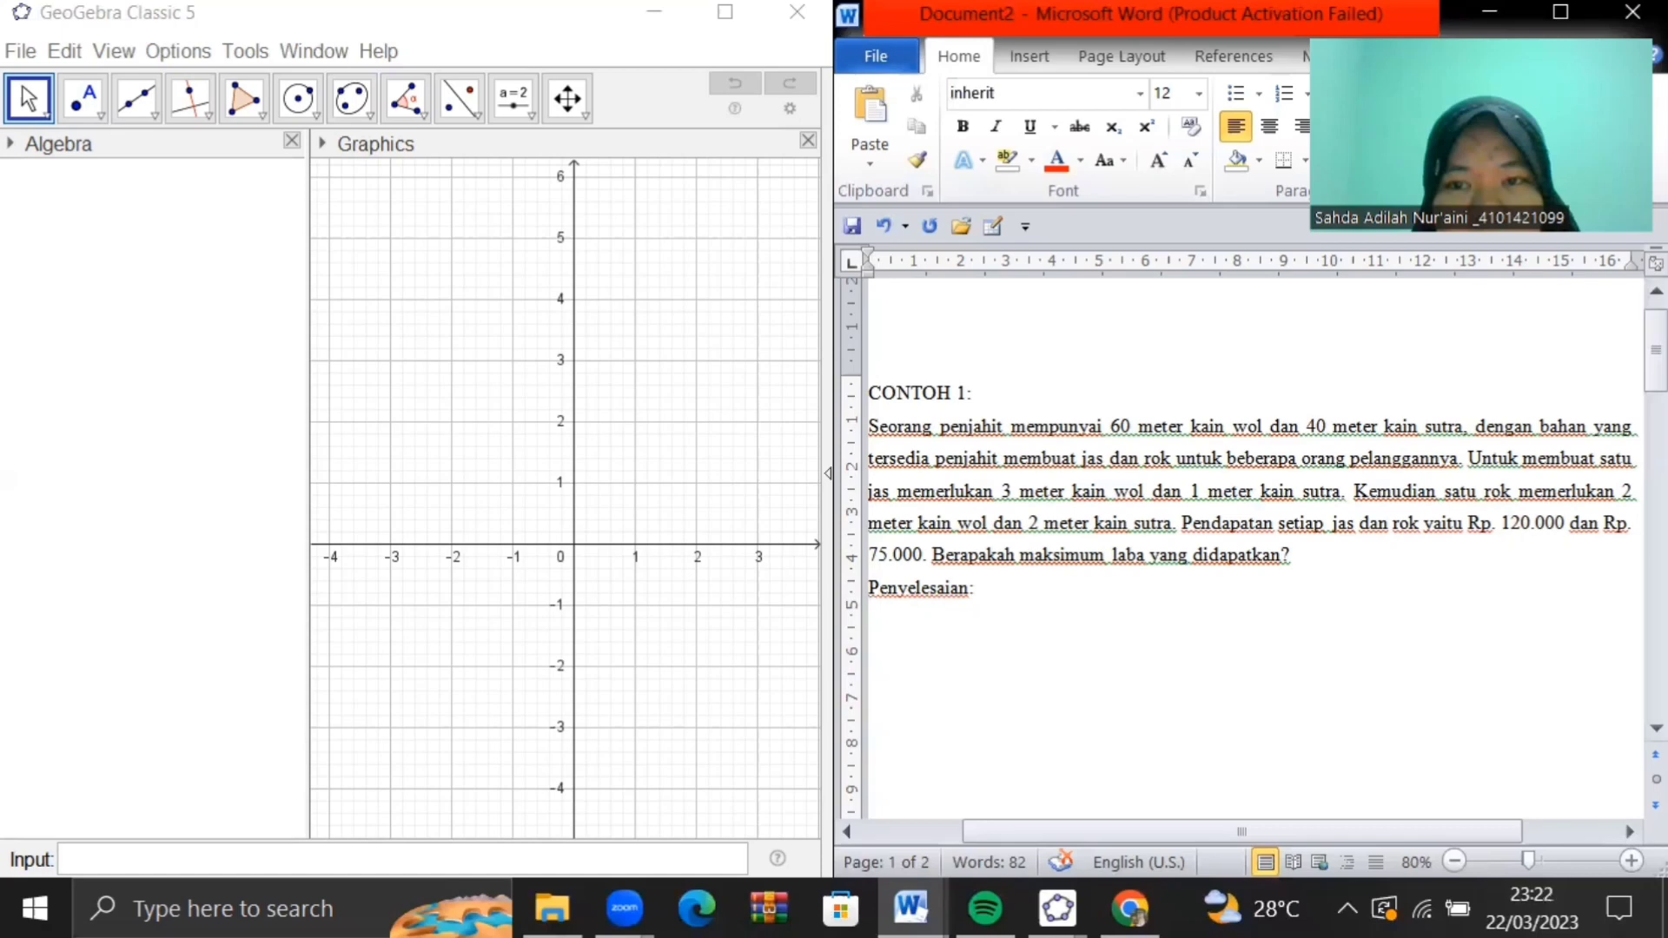
key(alt+equal)
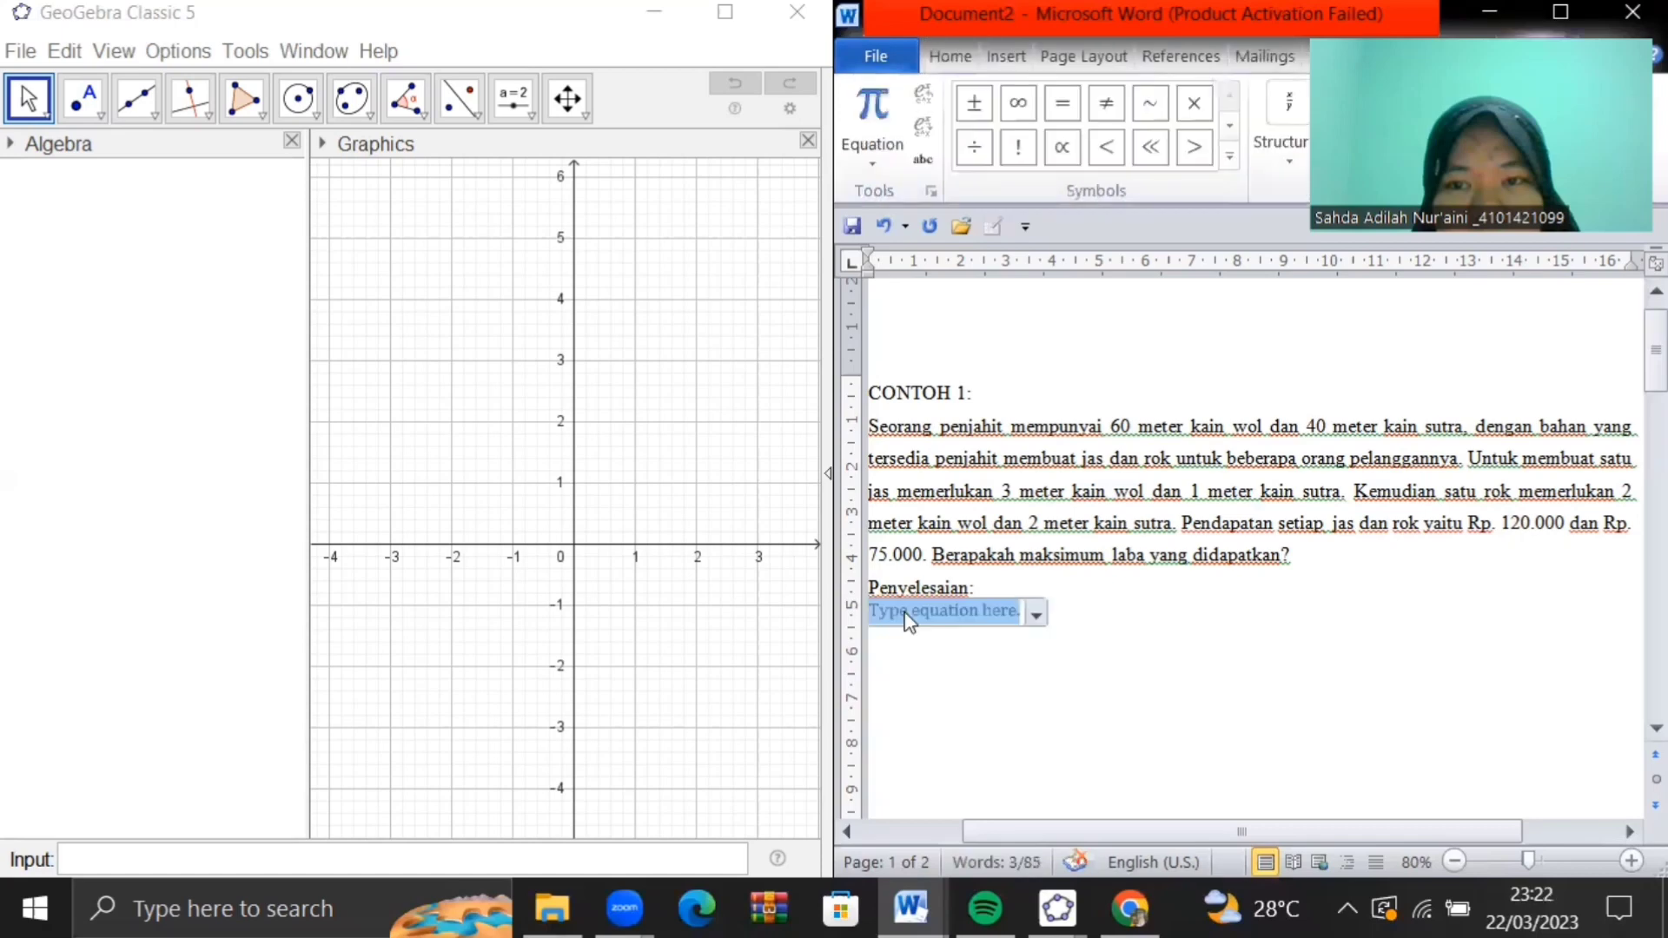
text(Z = la)
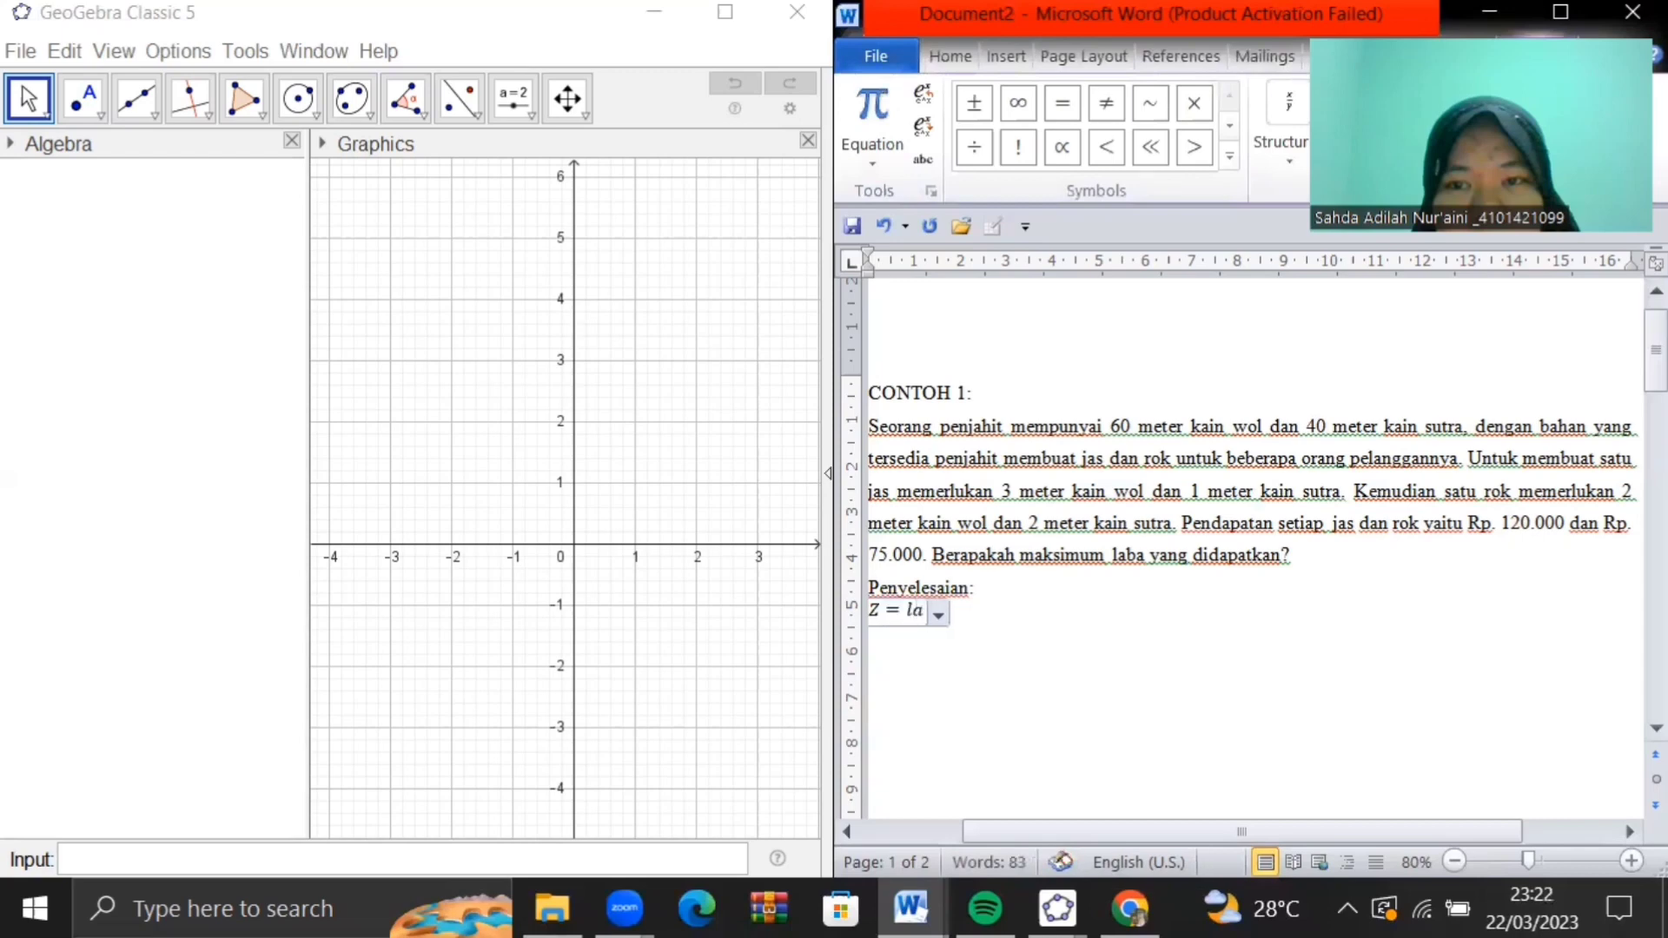
text(ba maksimal)
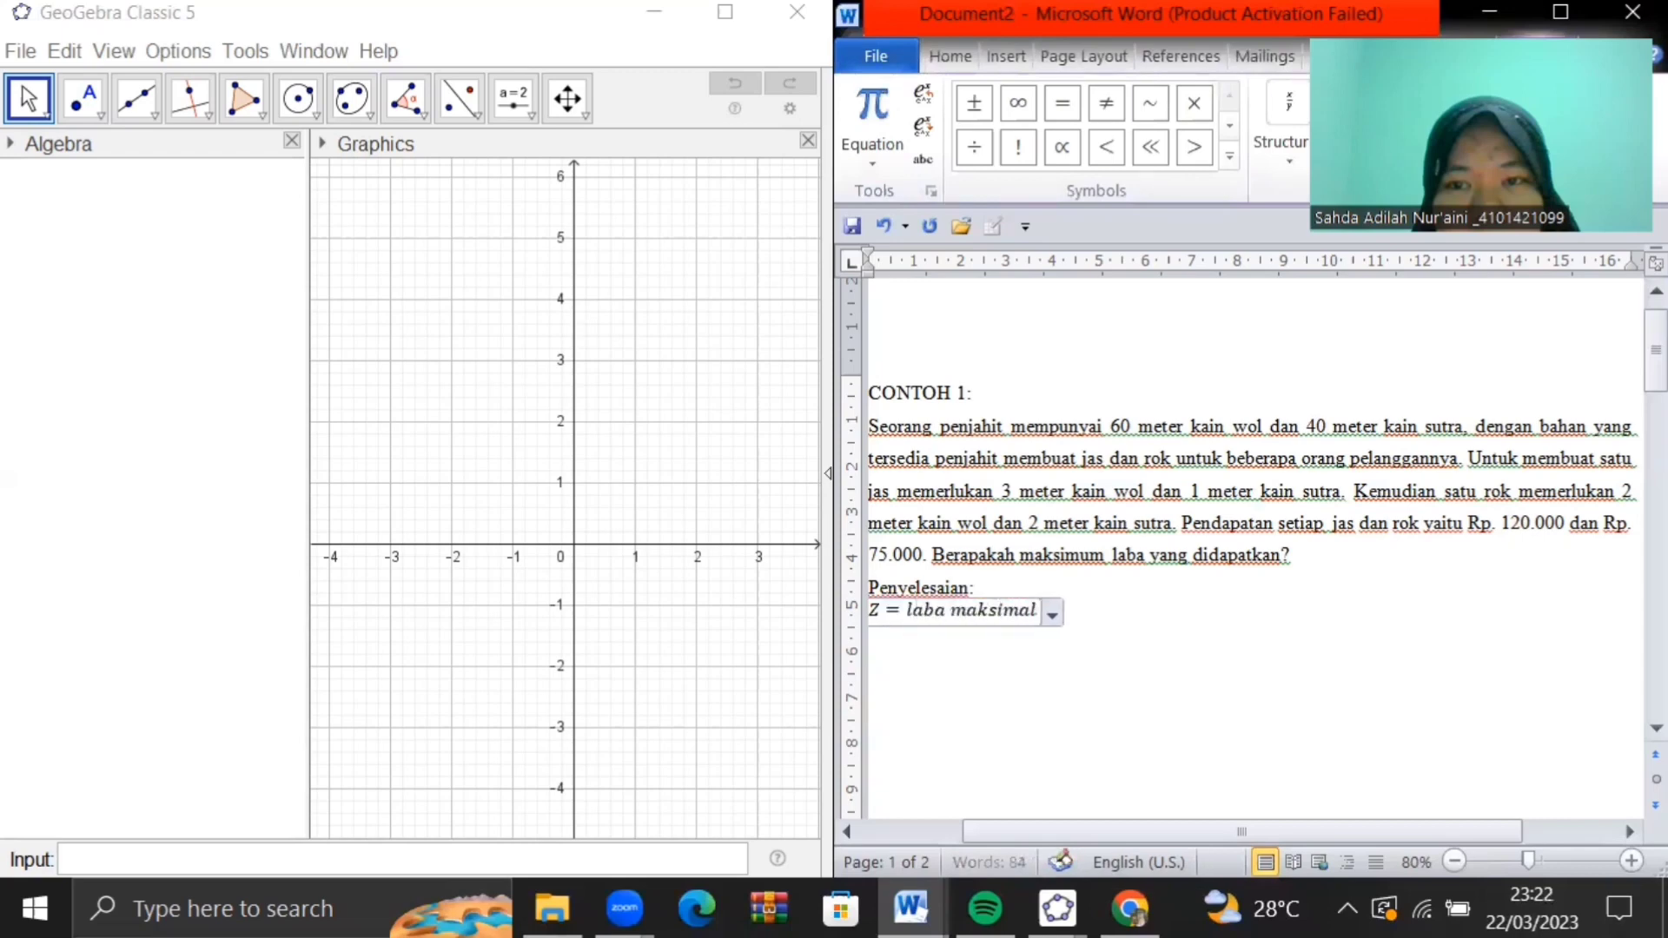
key(Return)
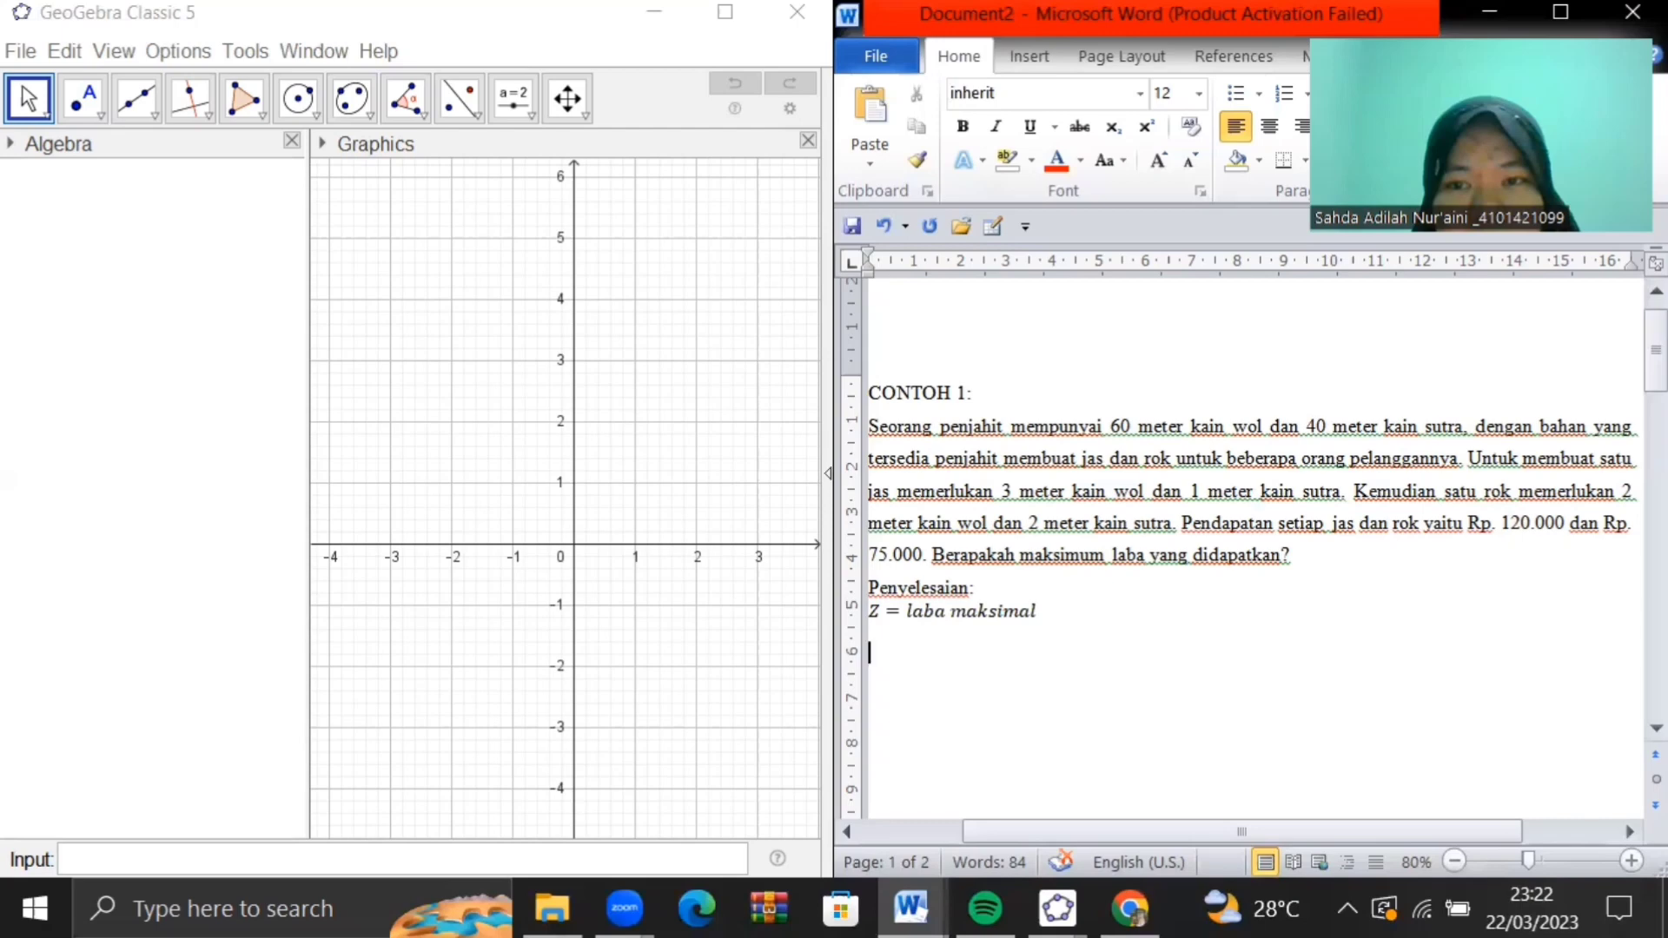
Add the equation "x = banyak jas yang dibuat" on a new line below the Z definition
key(alt+equal)
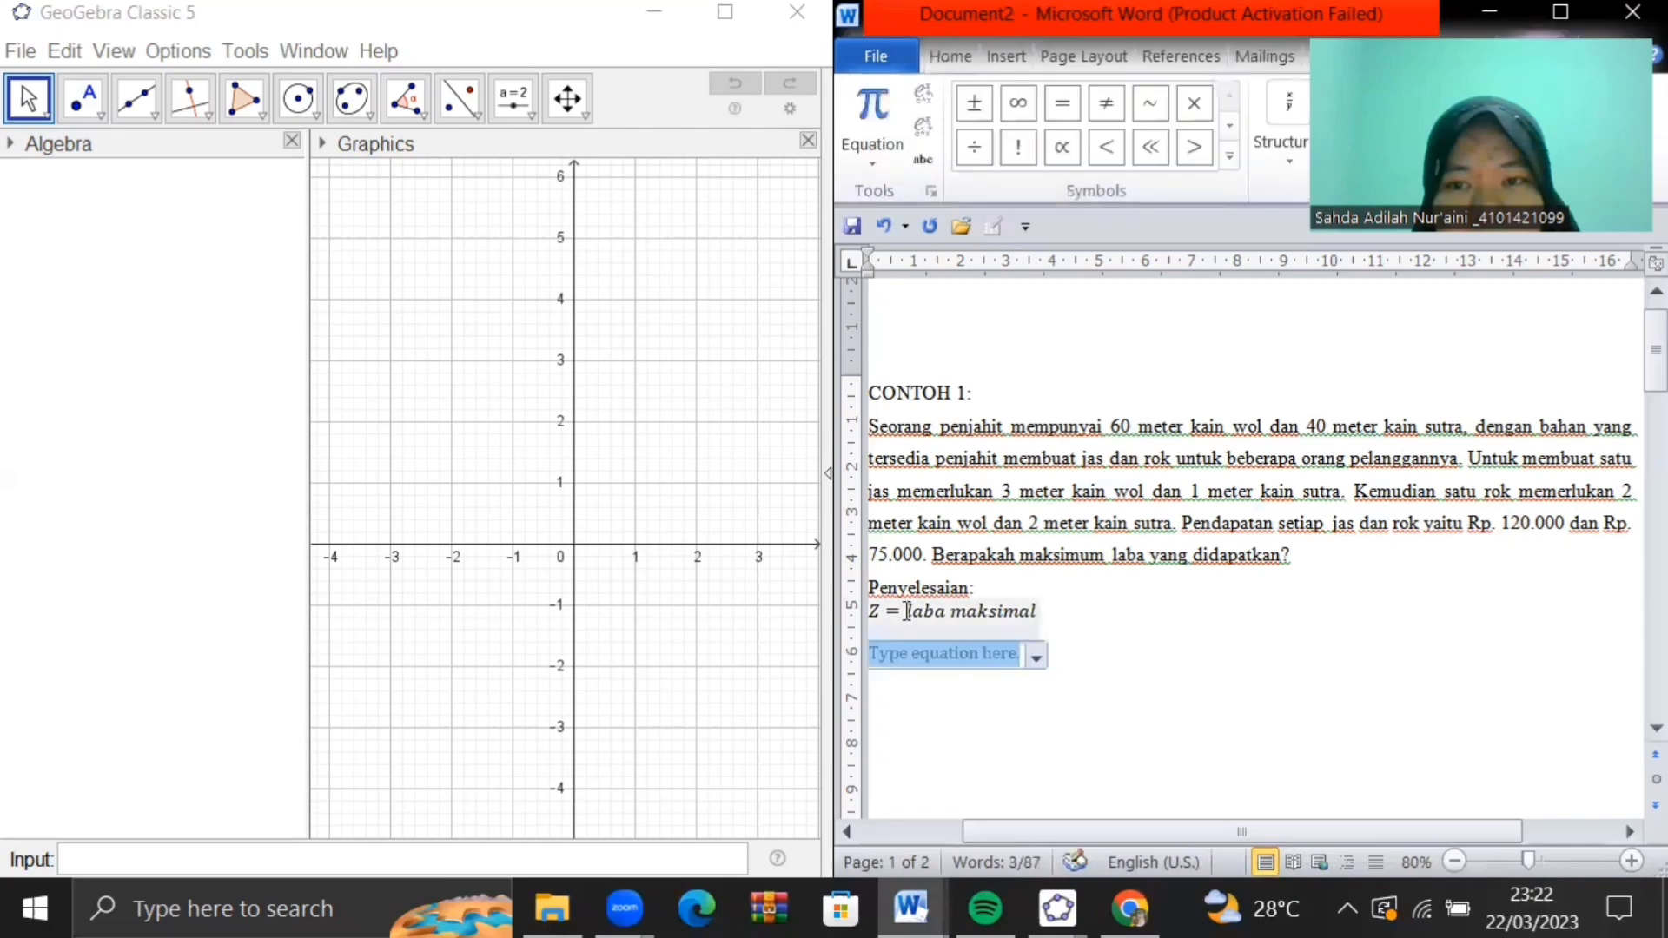
text(x)
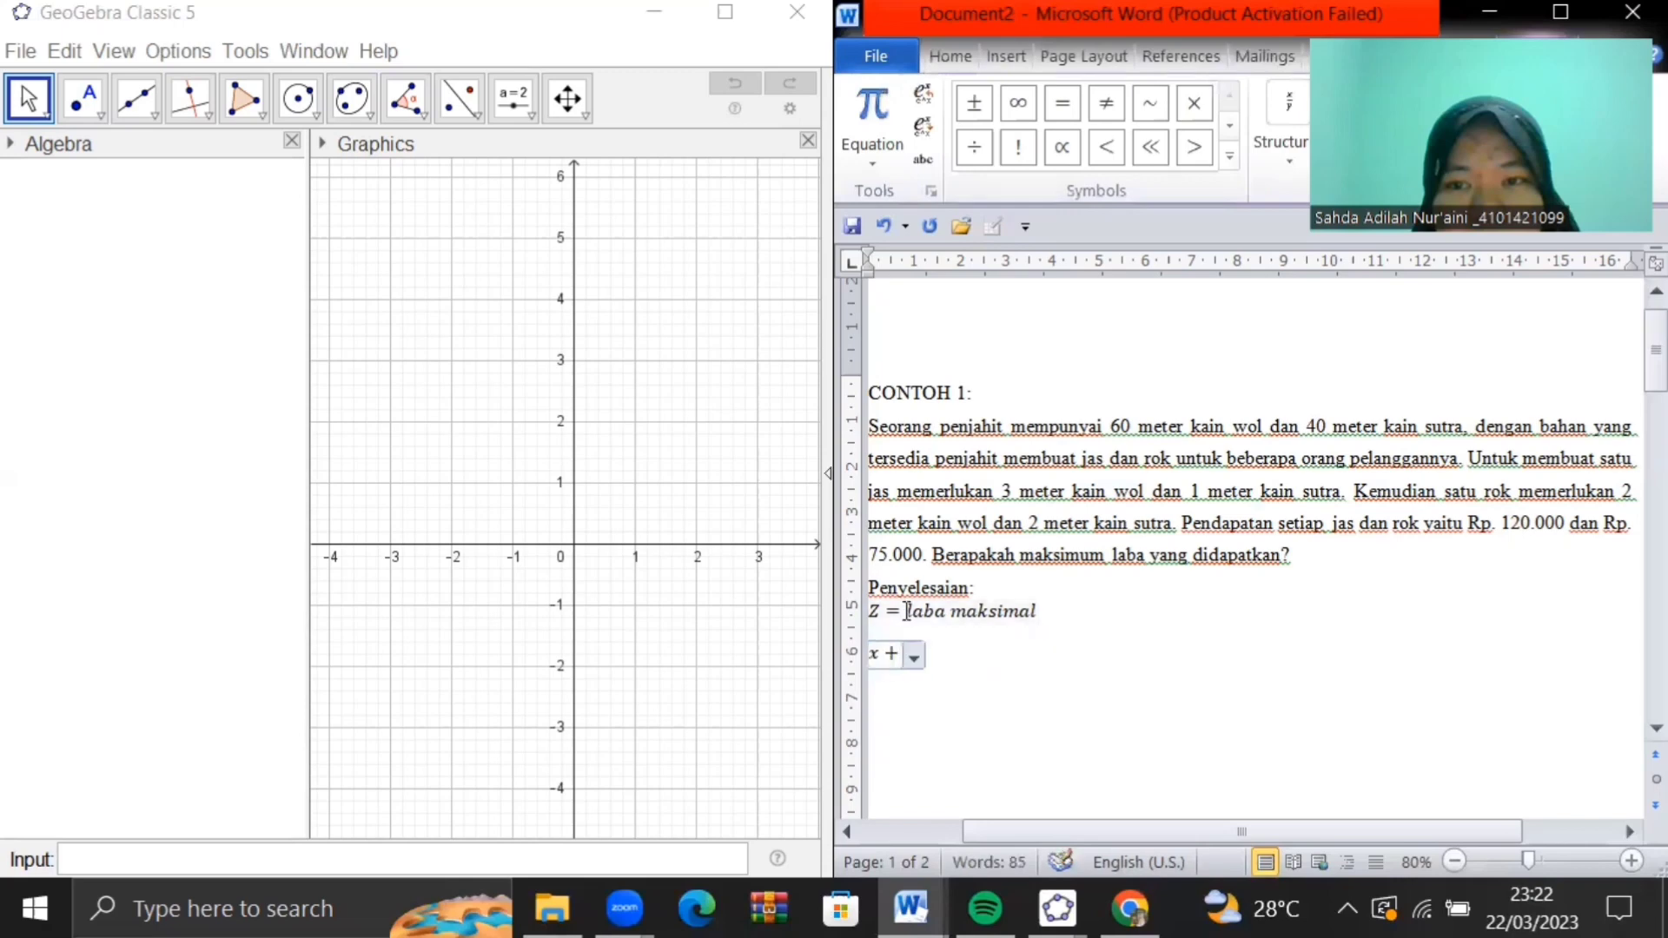
text( = banyak )
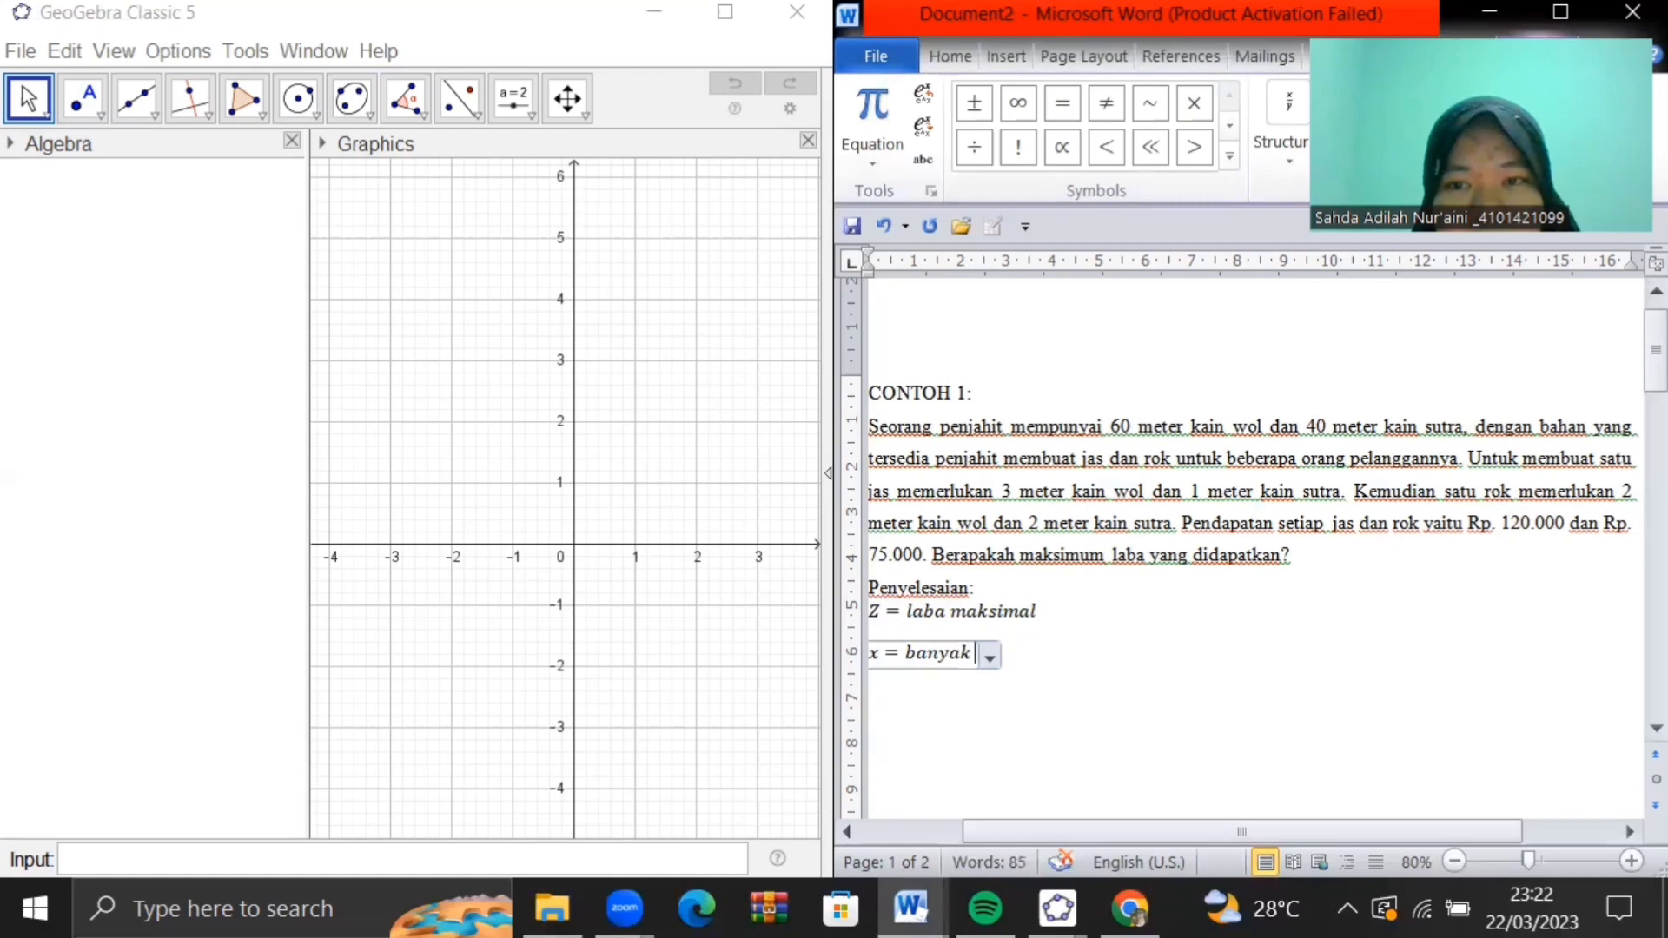
text(jas ya)
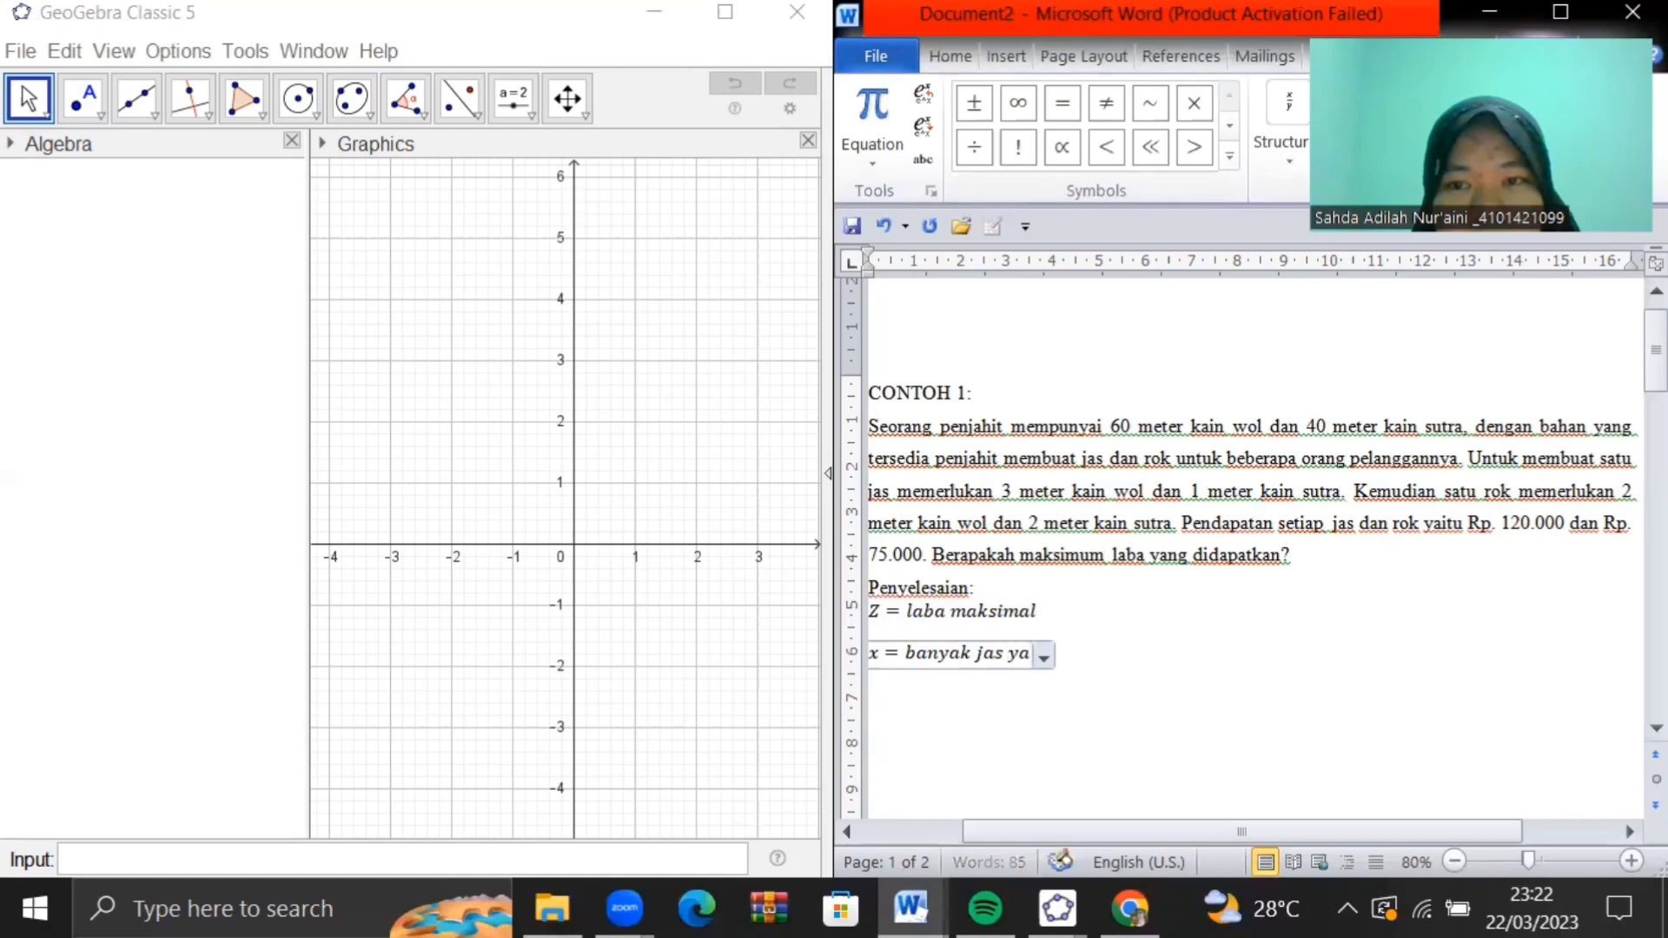
text(ng dibua)
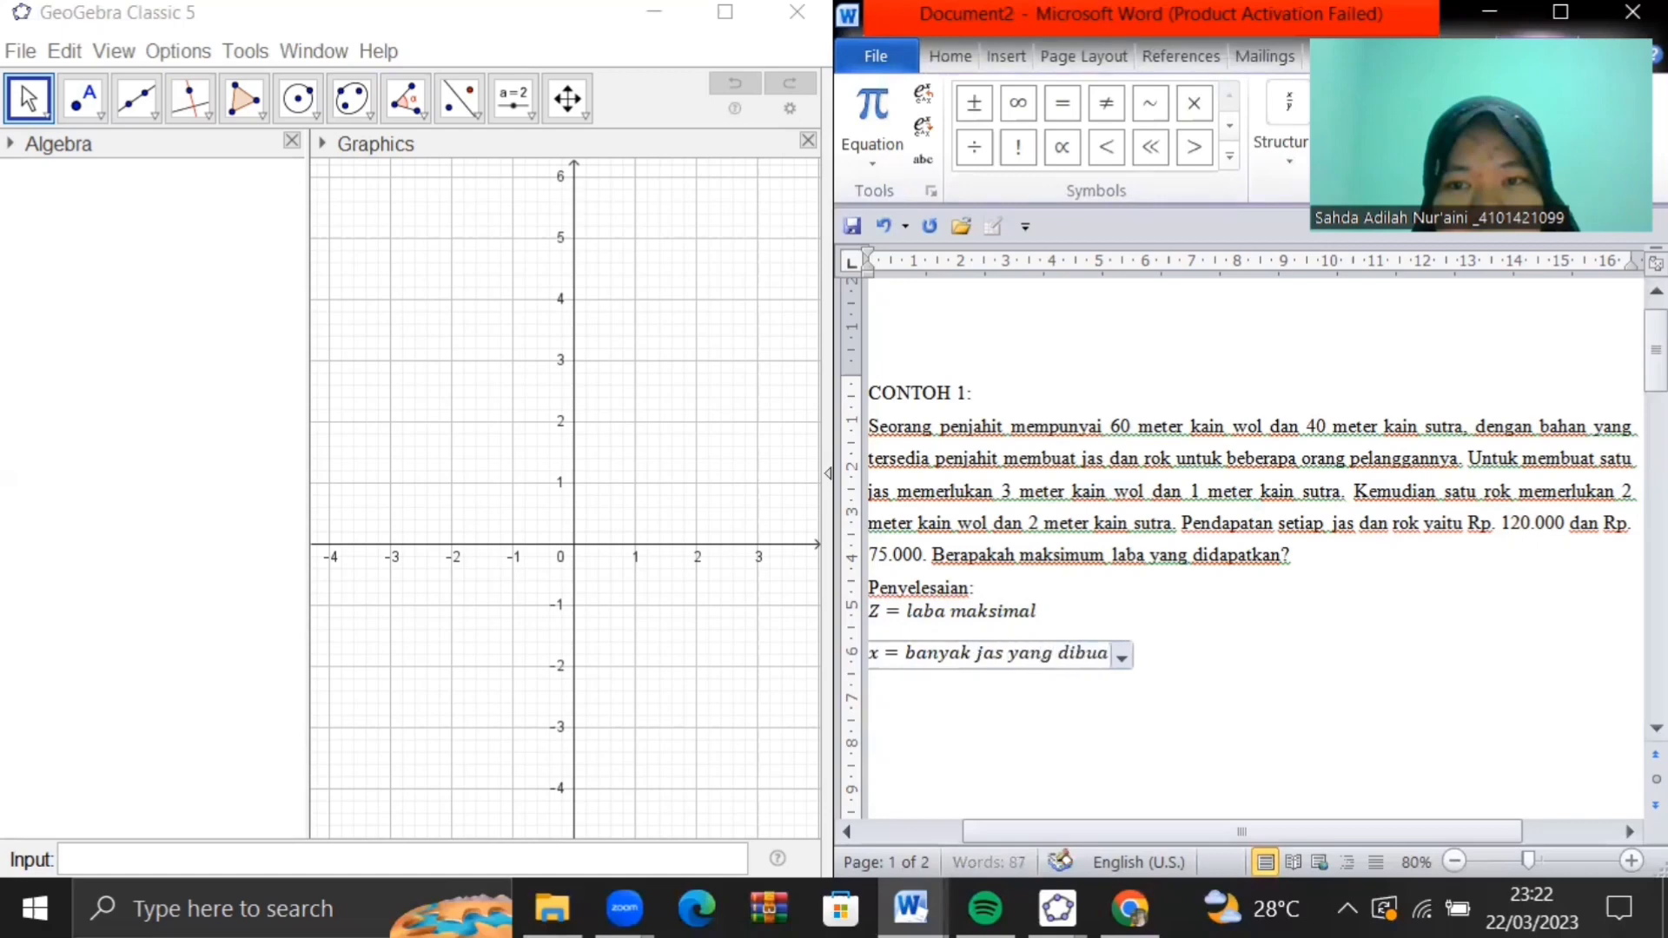
text(t)
key(Return)
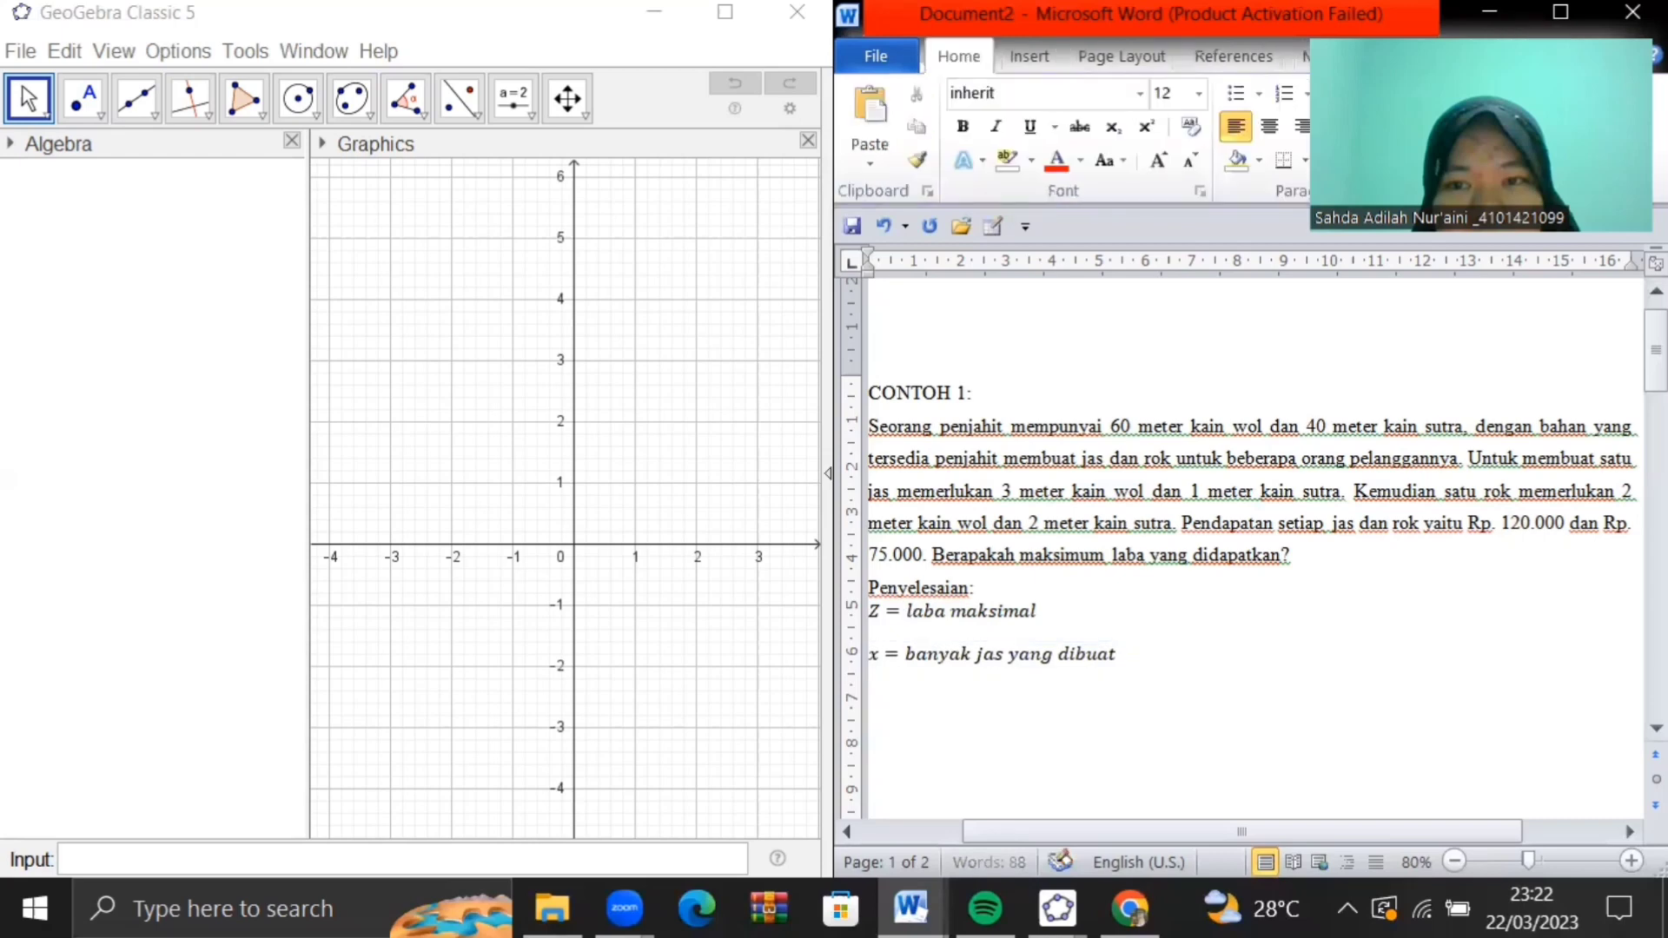
Add the left-aligned equation "y = banyak rok yang dibuat" below the x definition and start a new line
key(alt+equal)
text(y )
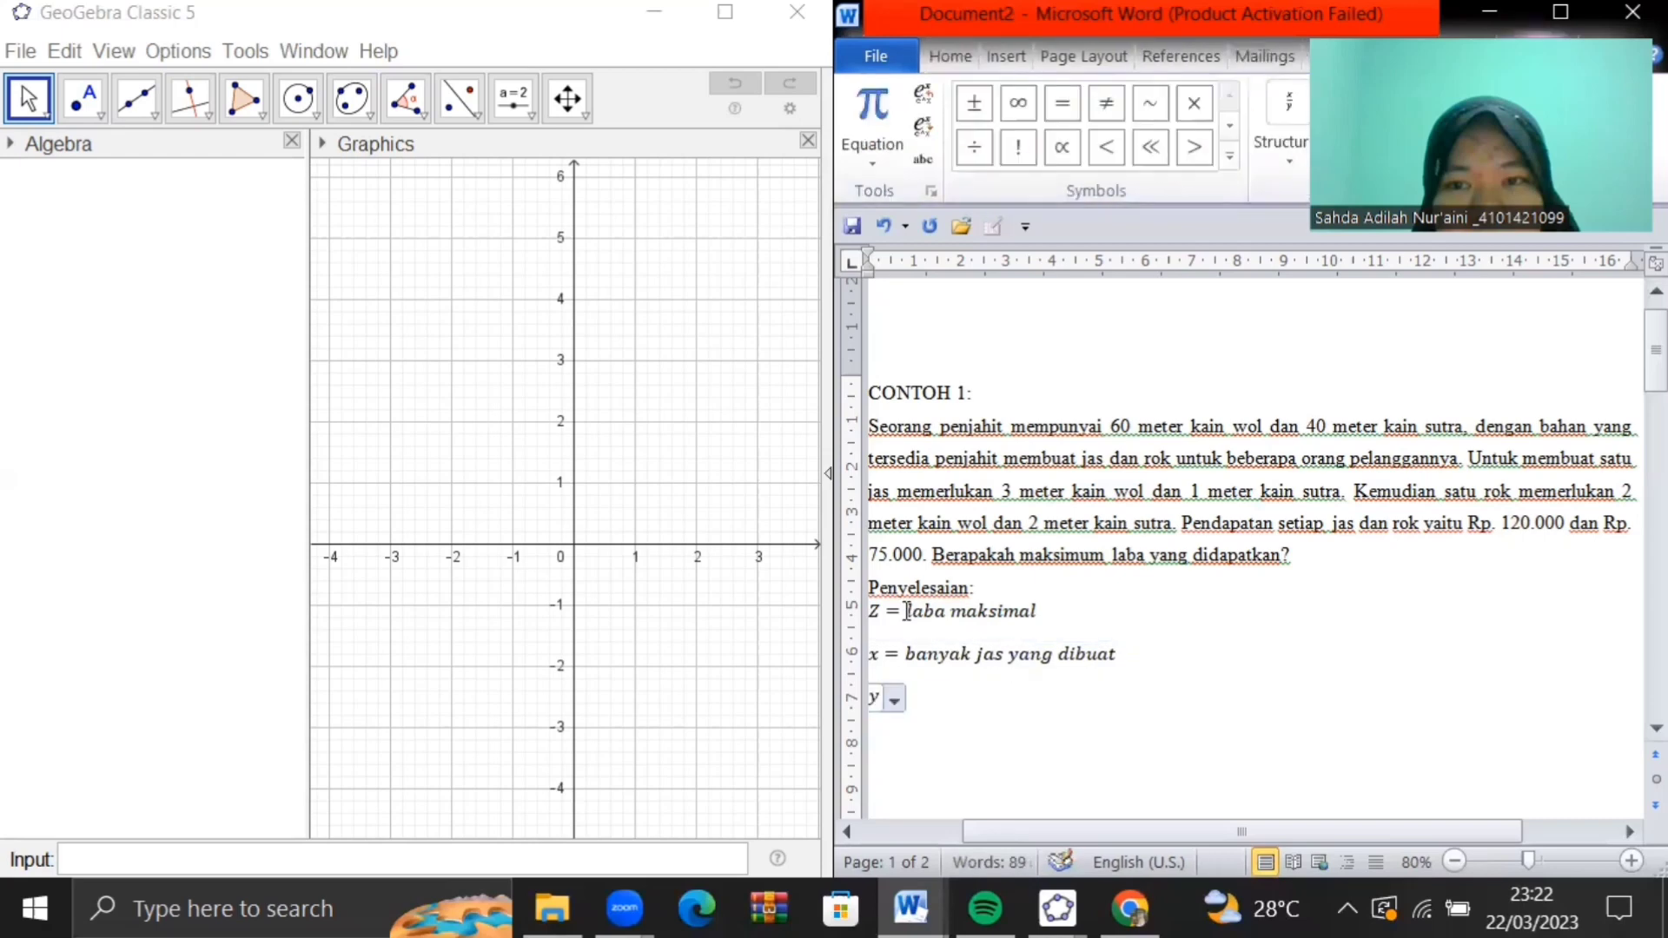
text(= bany)
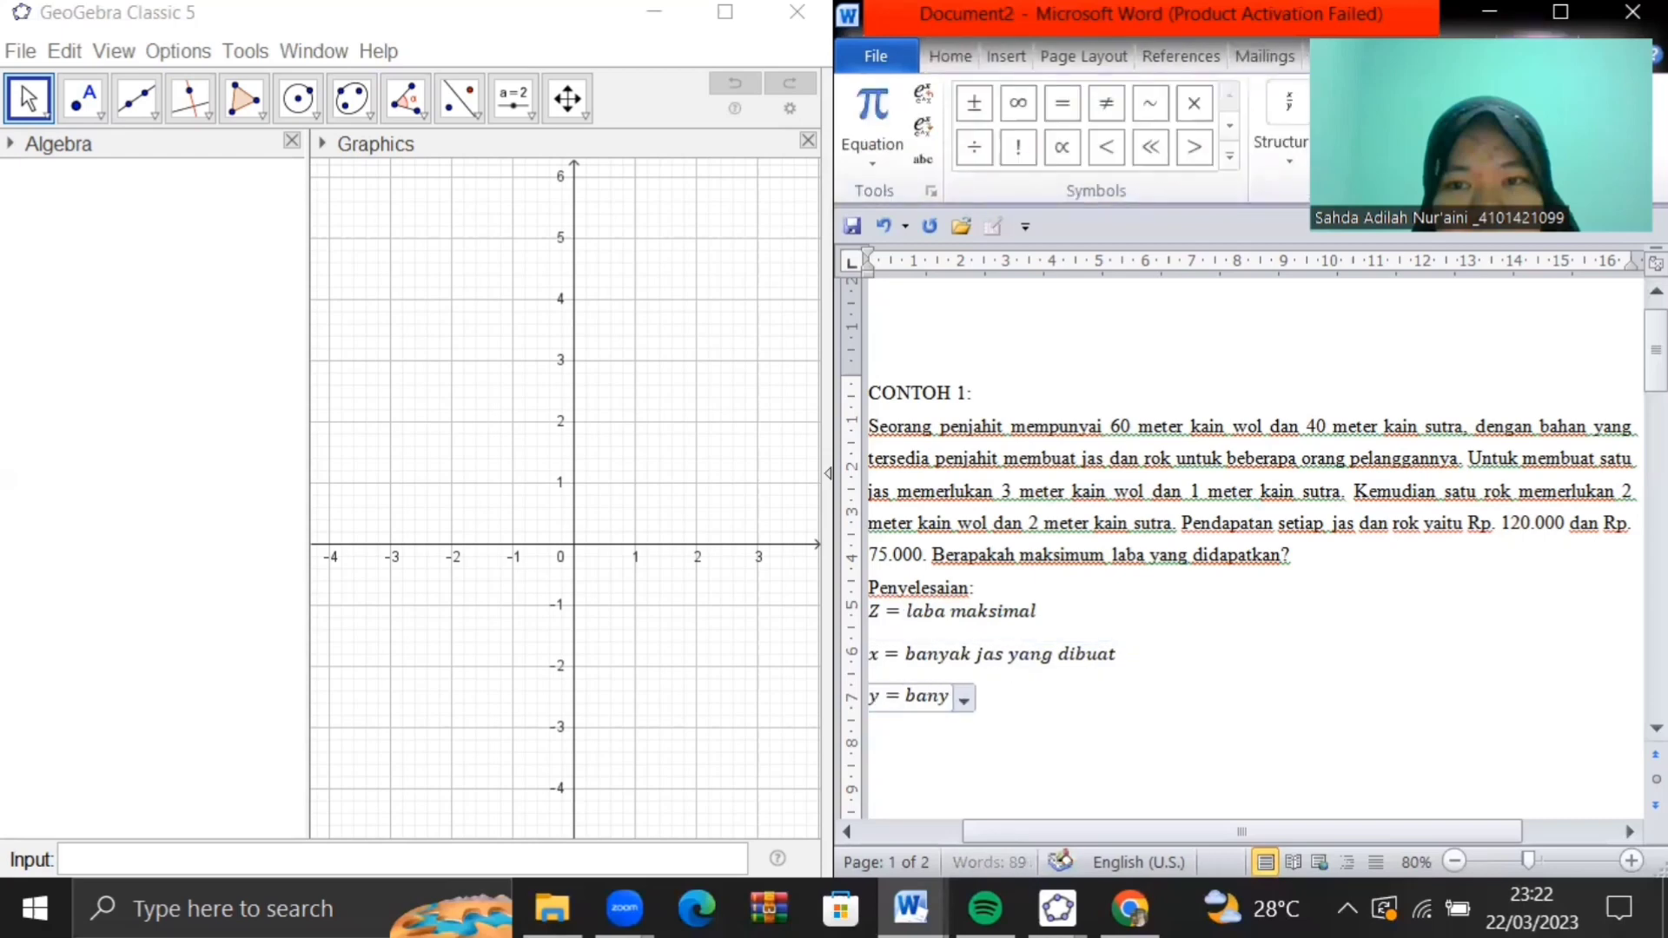
text(ak ro)
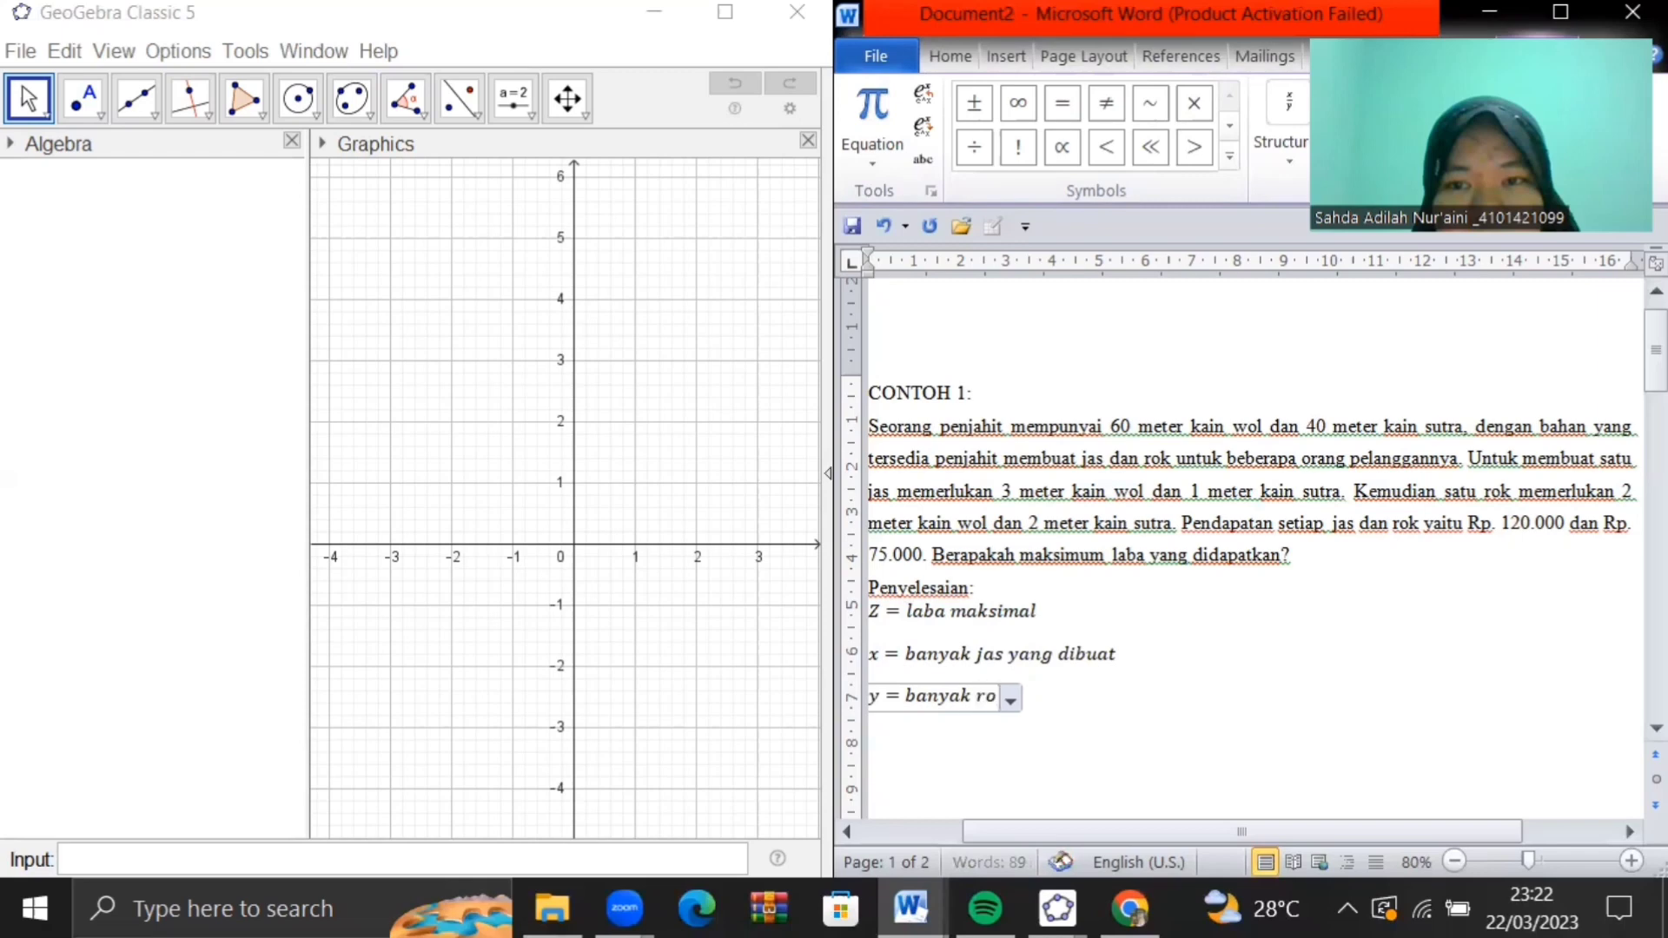
text(k yang di)
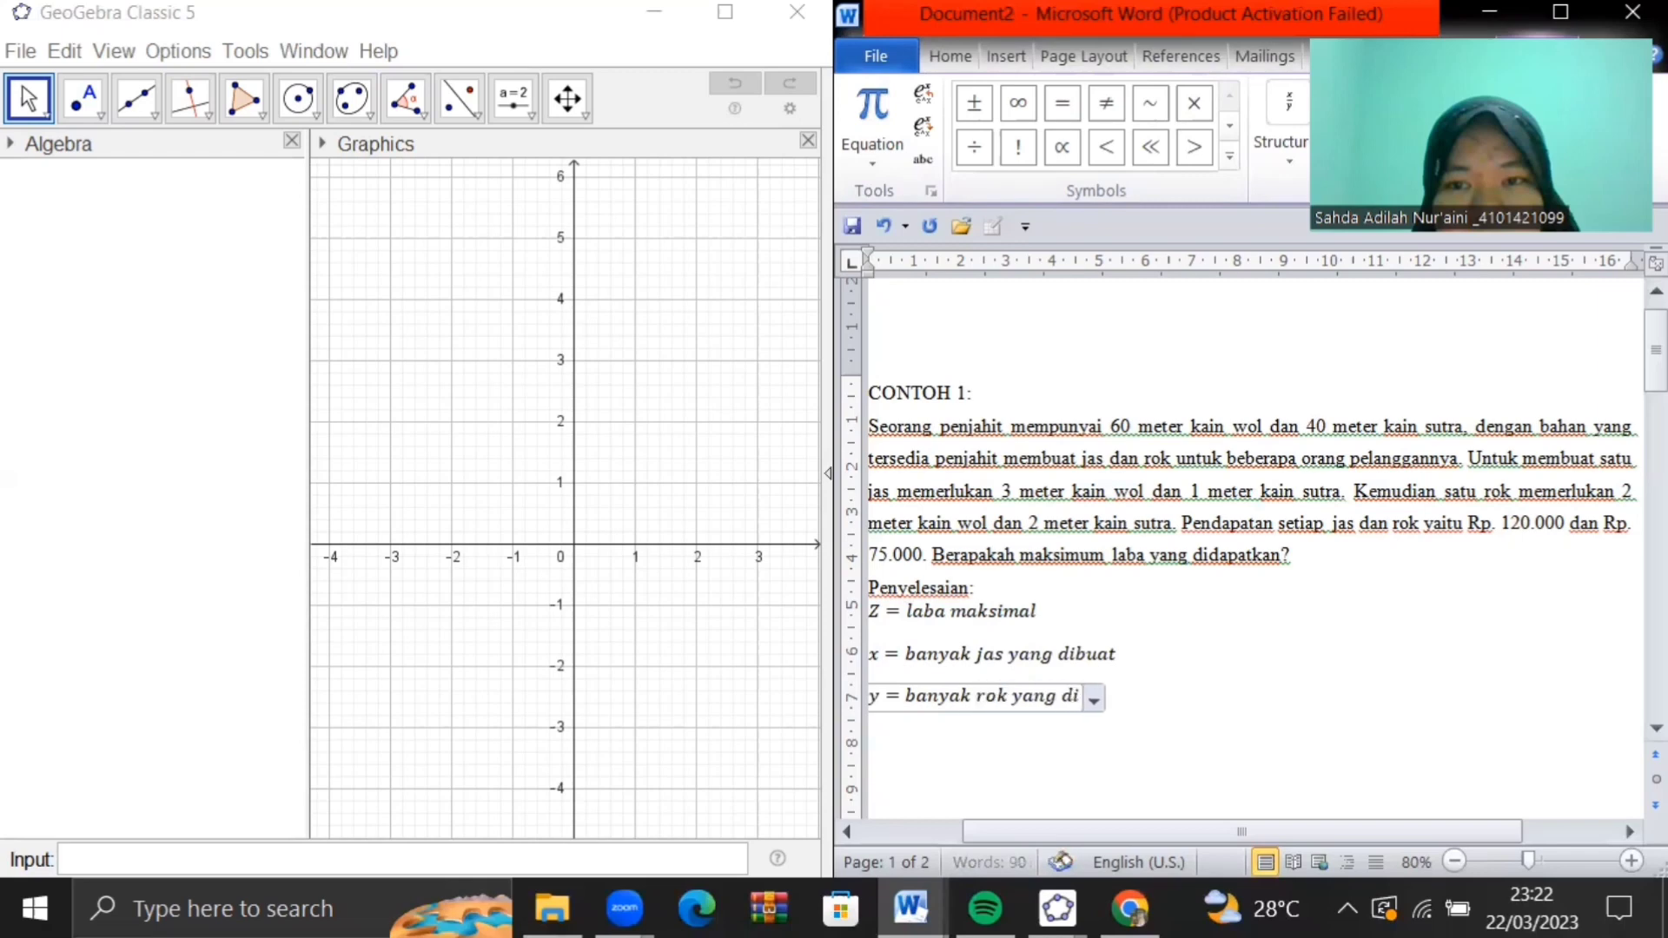
text(buat)
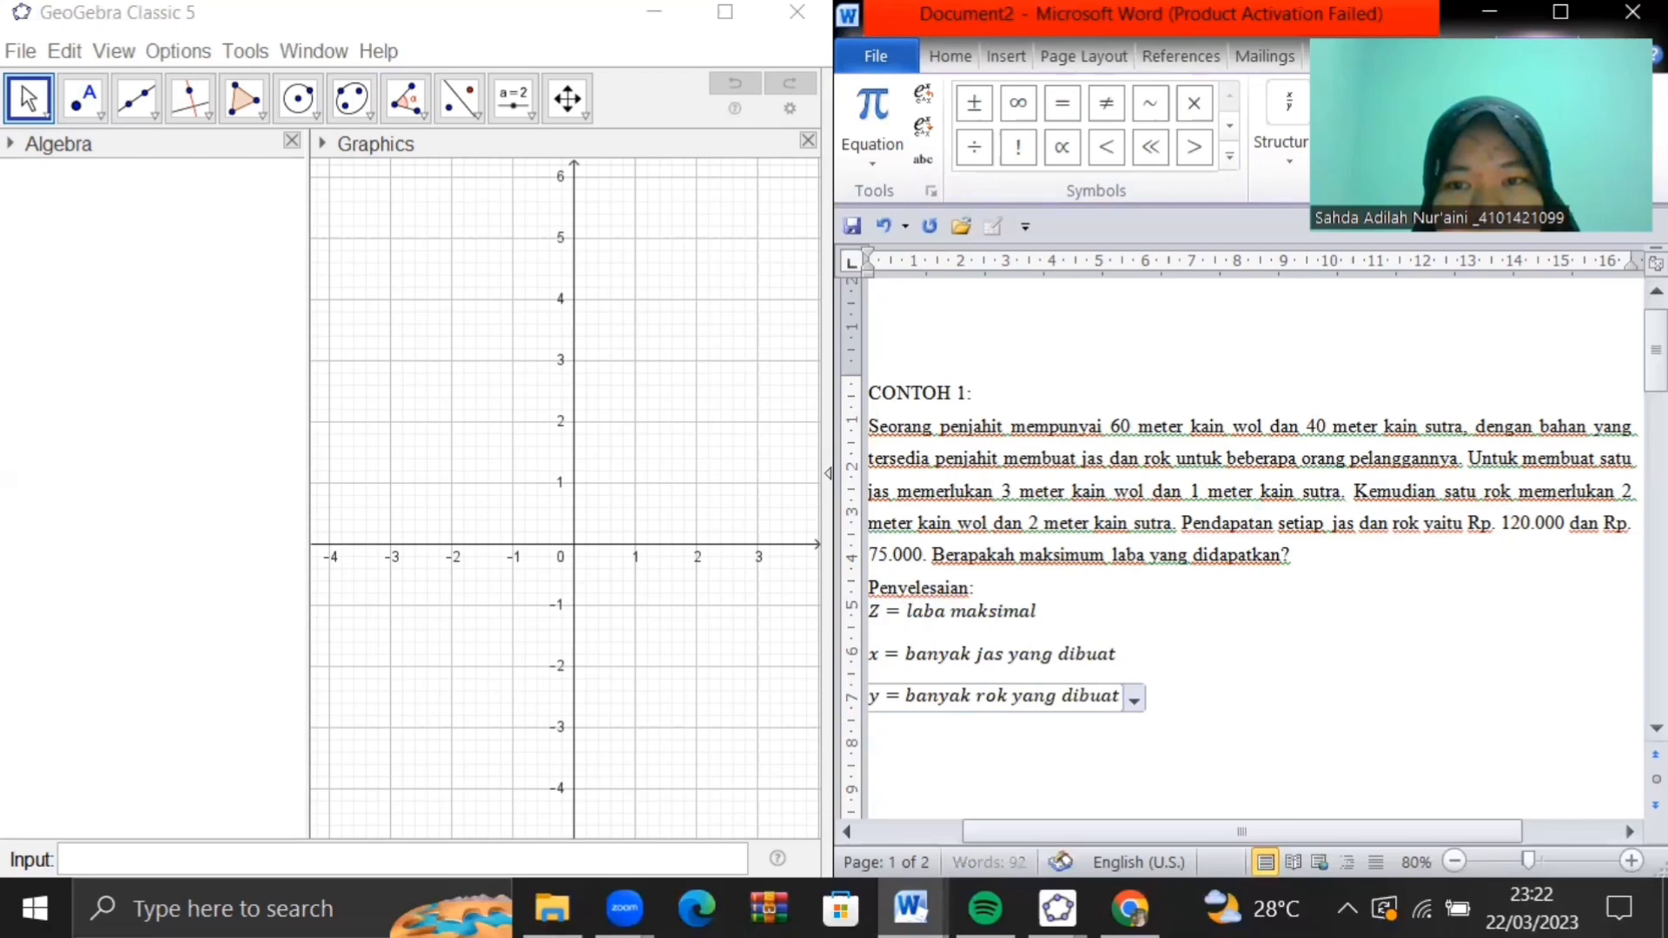
key(Return)
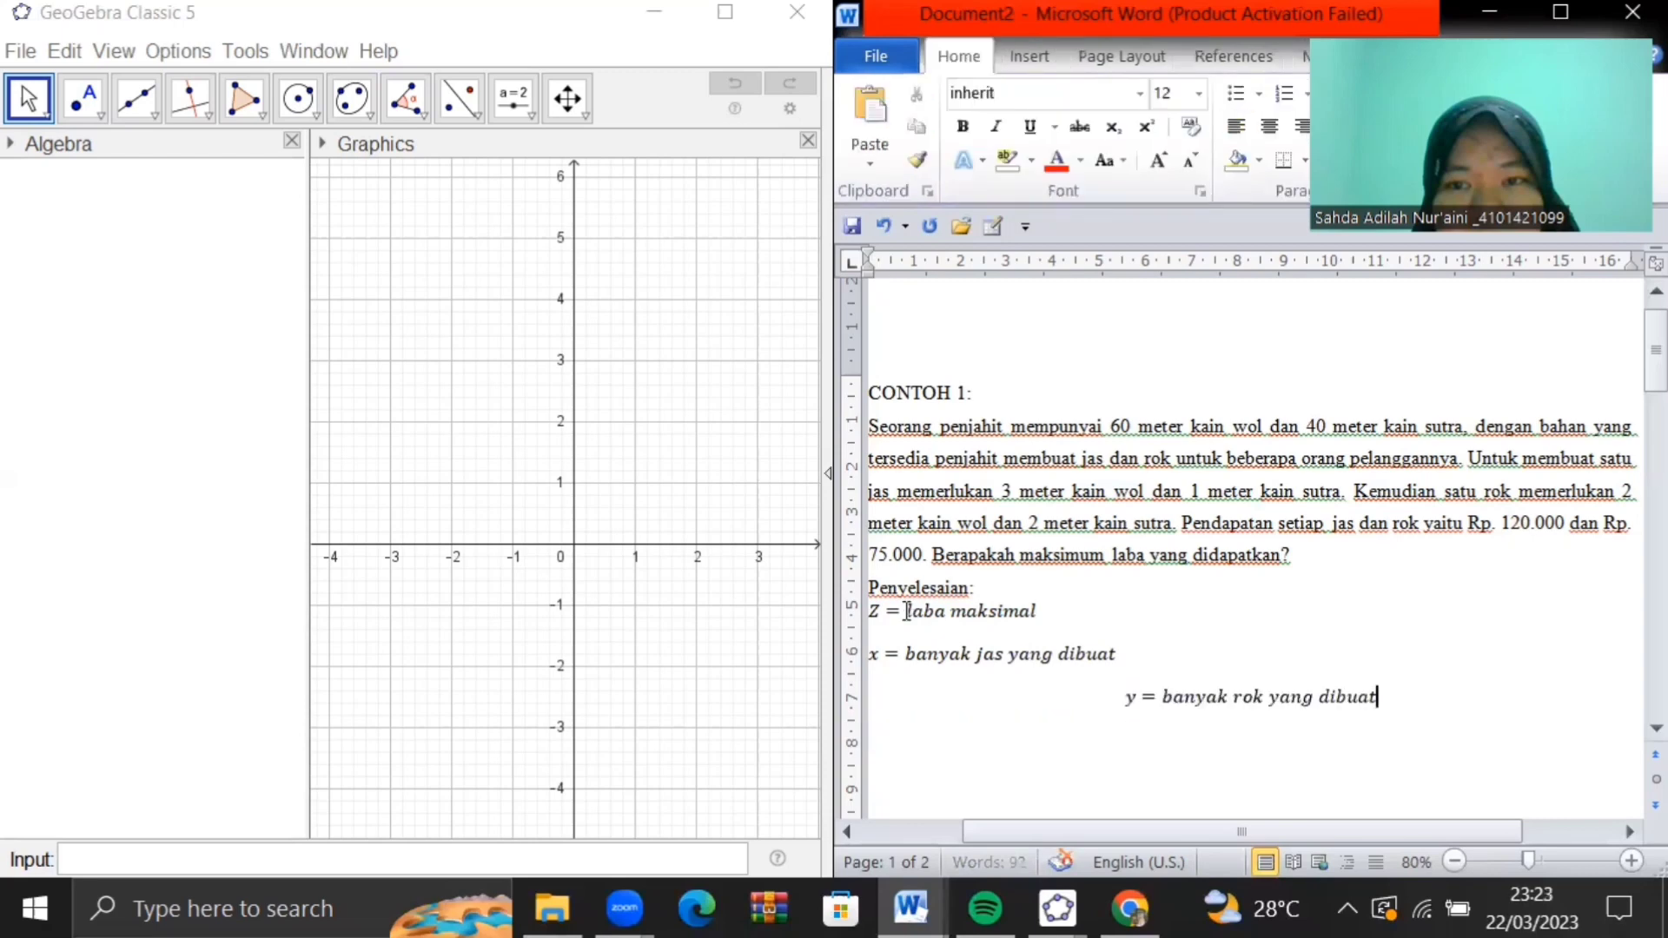
key(BackSpace)
key(Return)
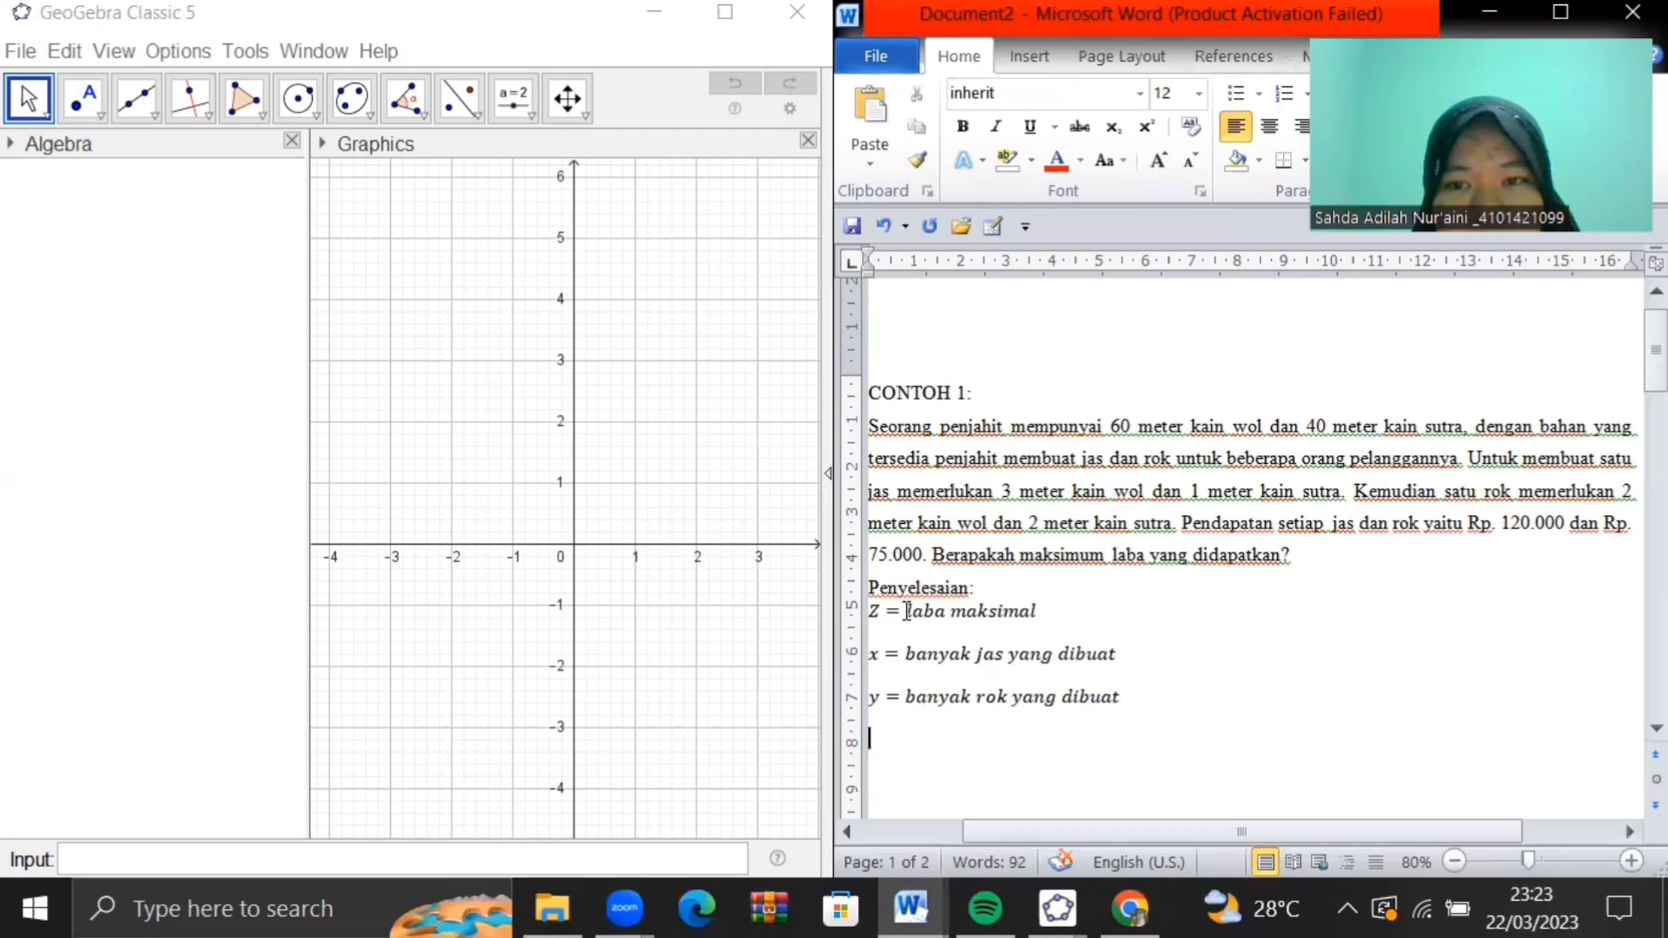
Write the heading "Fungsi tujuan:" as plain text below the variable definitions
text(Fungsitu)
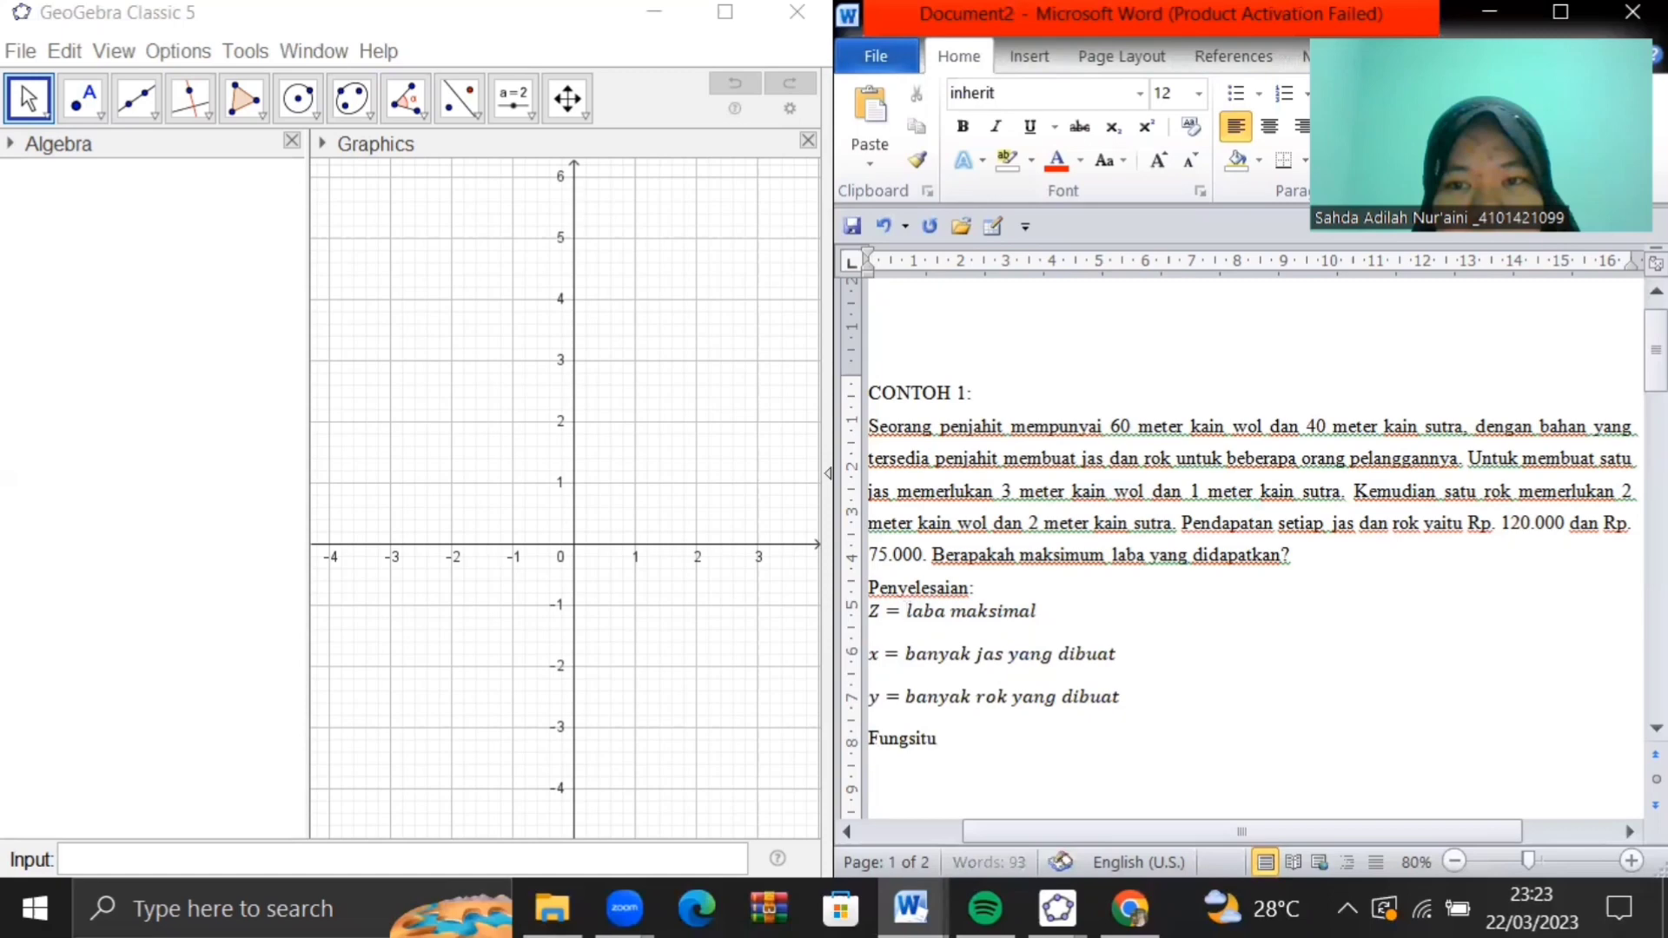
key(BackSpace)
text(tujuan:)
key(Return)
Insert the objective function equation "Z = 120x + 75y" below "Fungsi tujuan:"
key(alt+equal)
text(Z = )
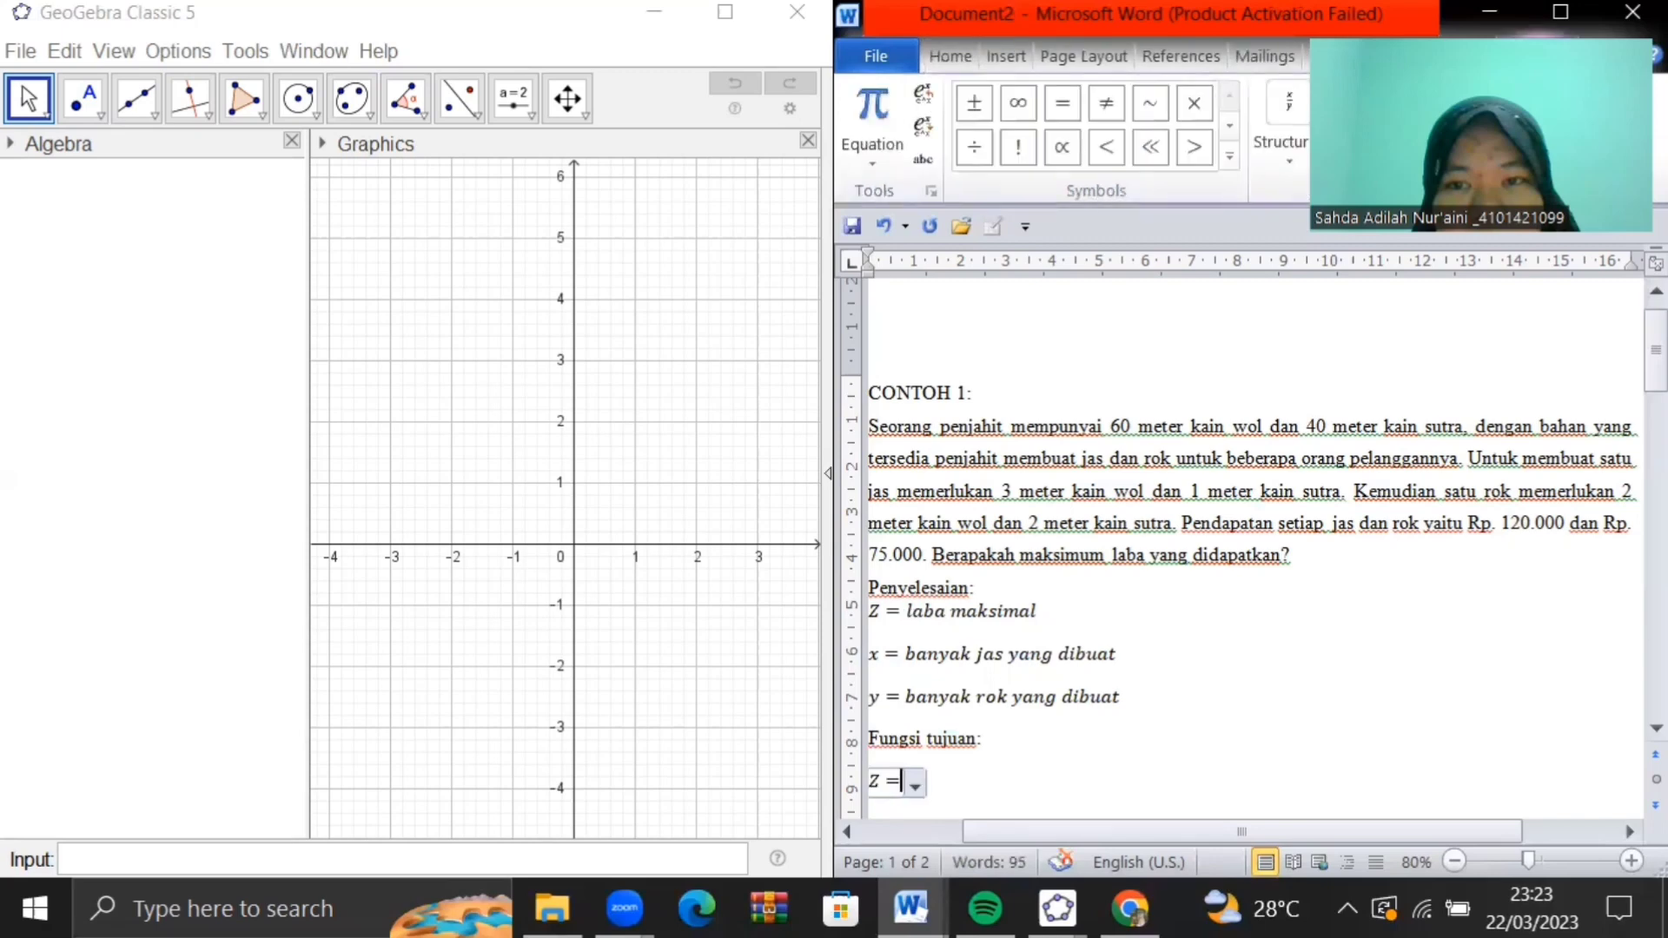
text(120)
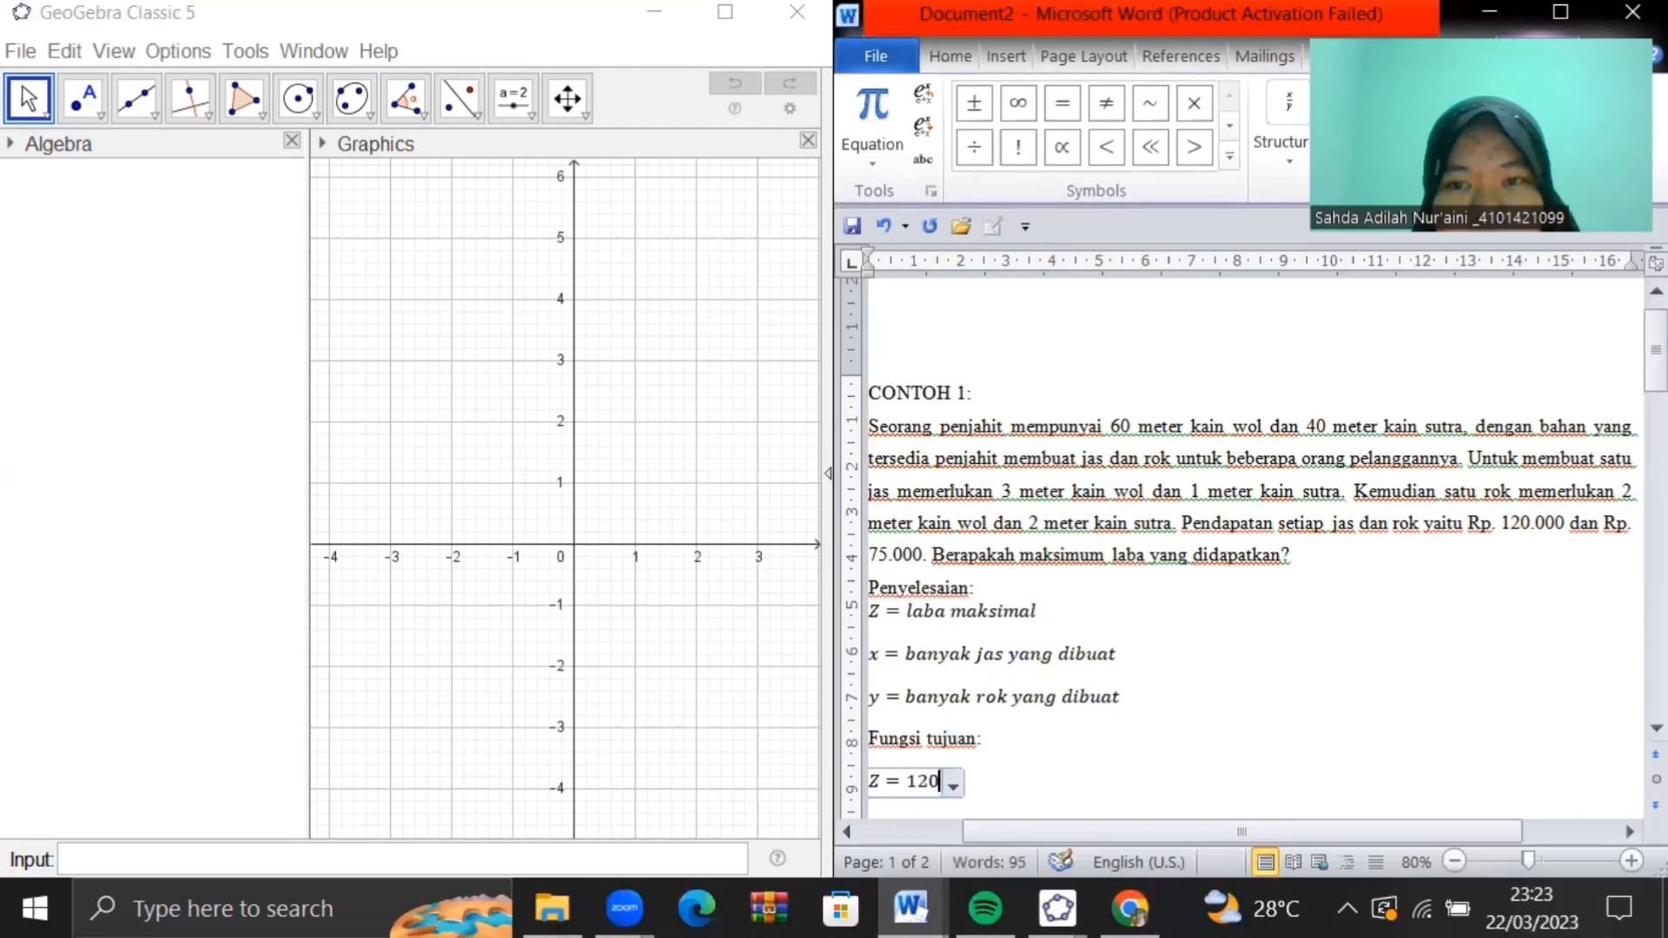
text(x)
text(+ )
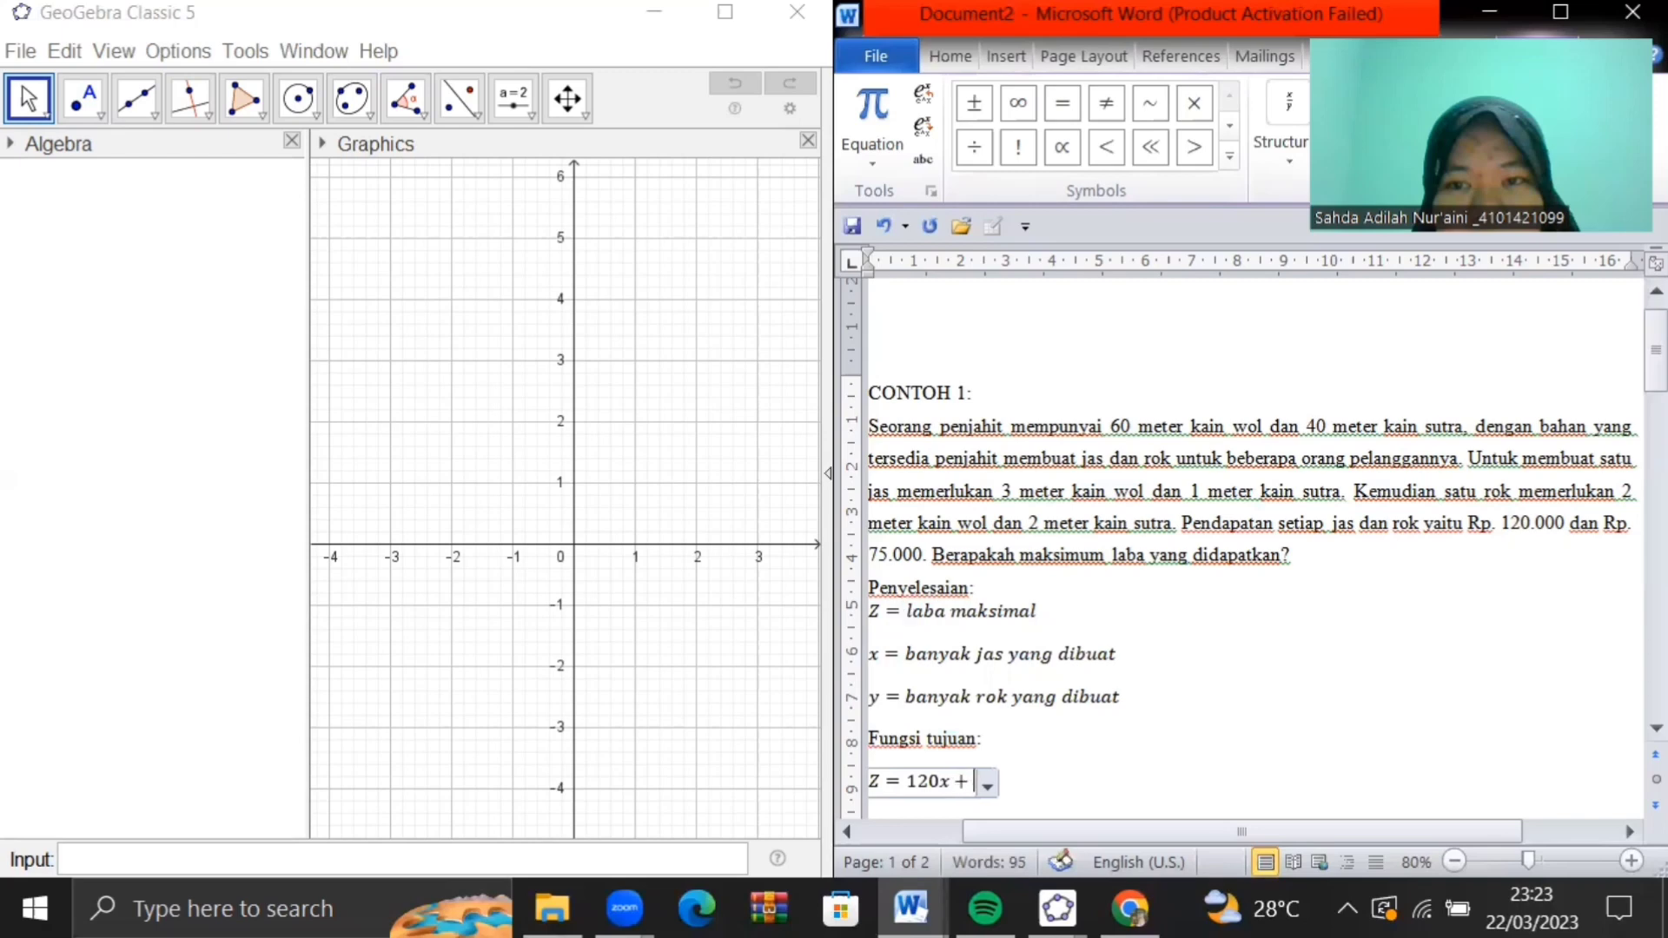
text(7)
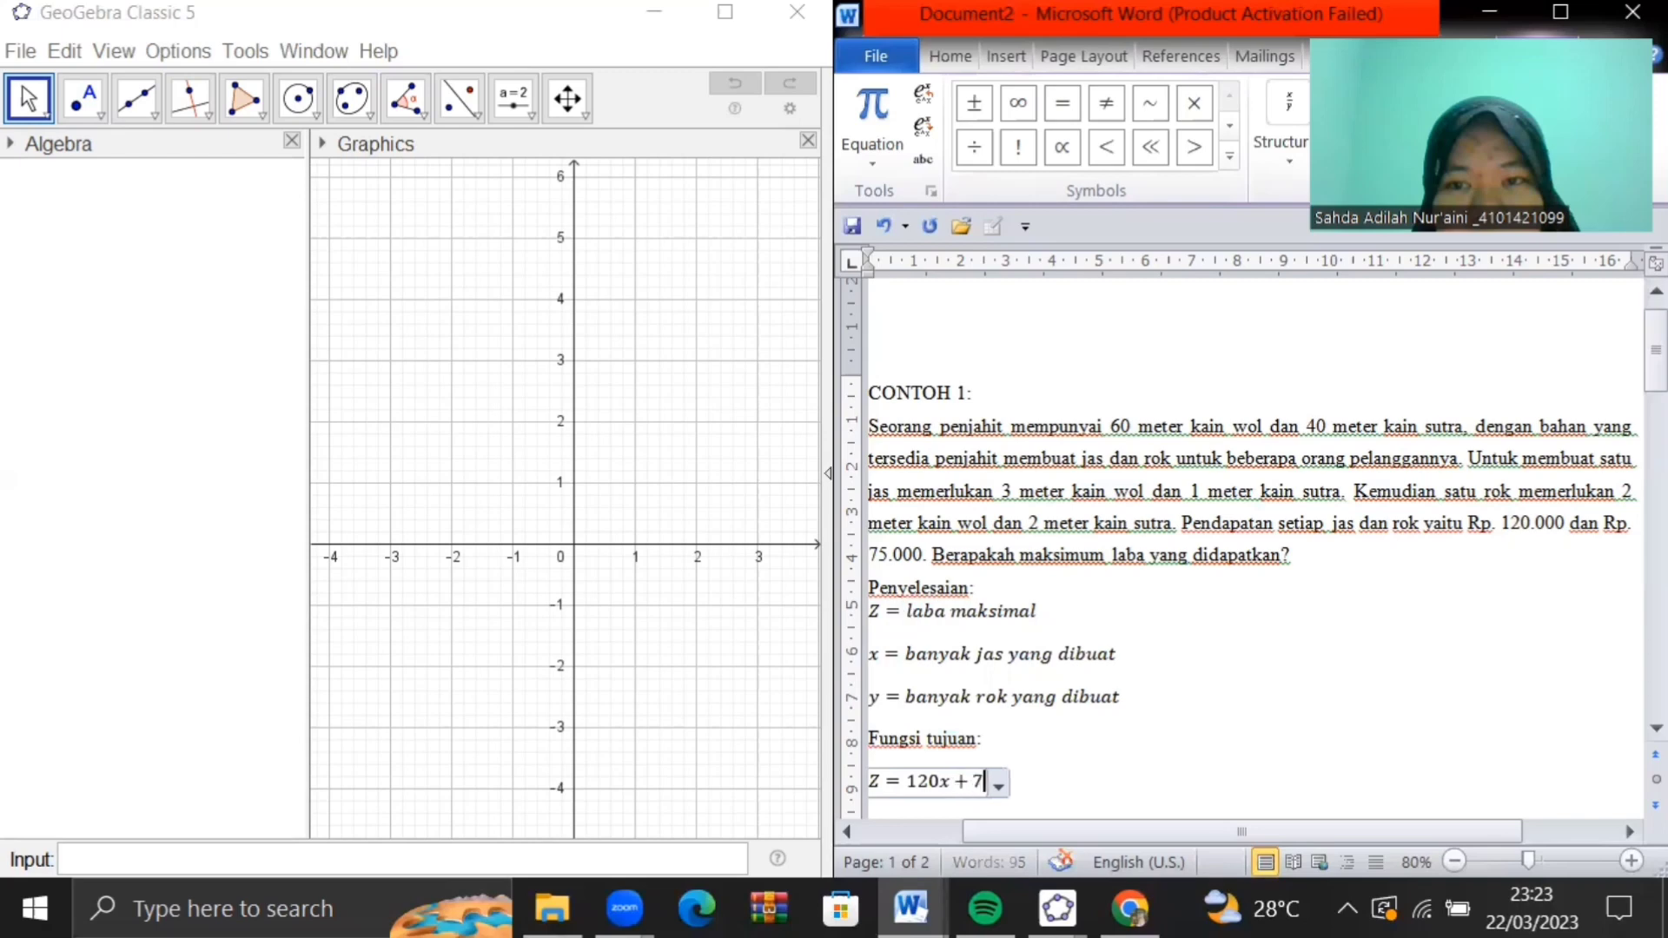
text(5y)
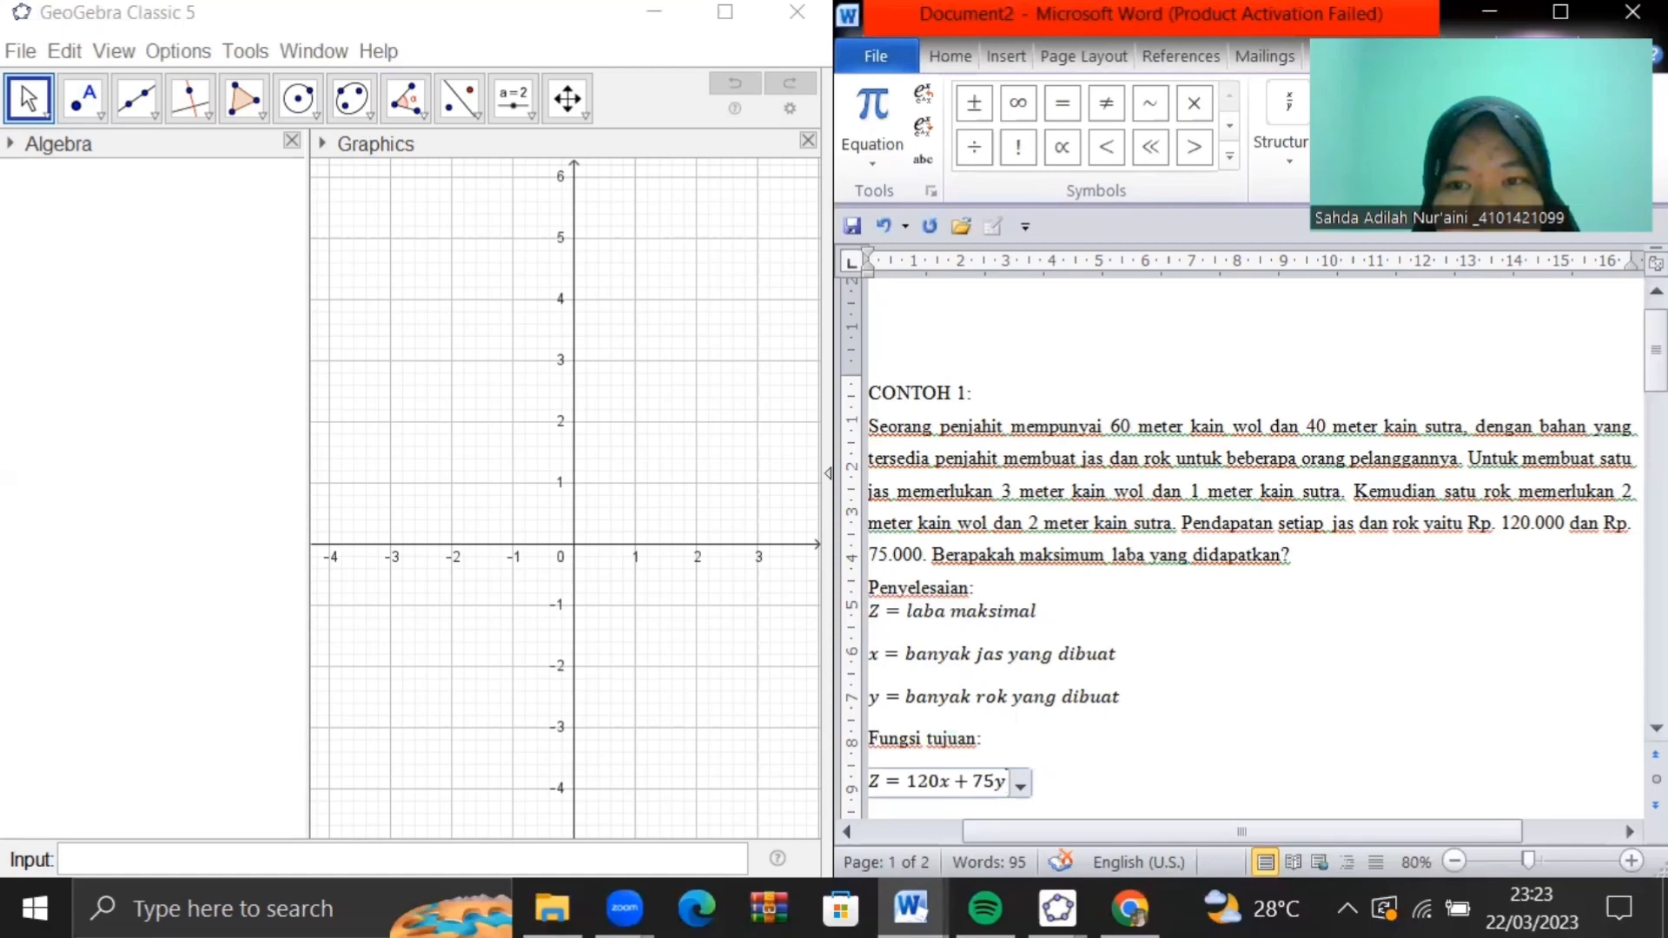
key(Right)
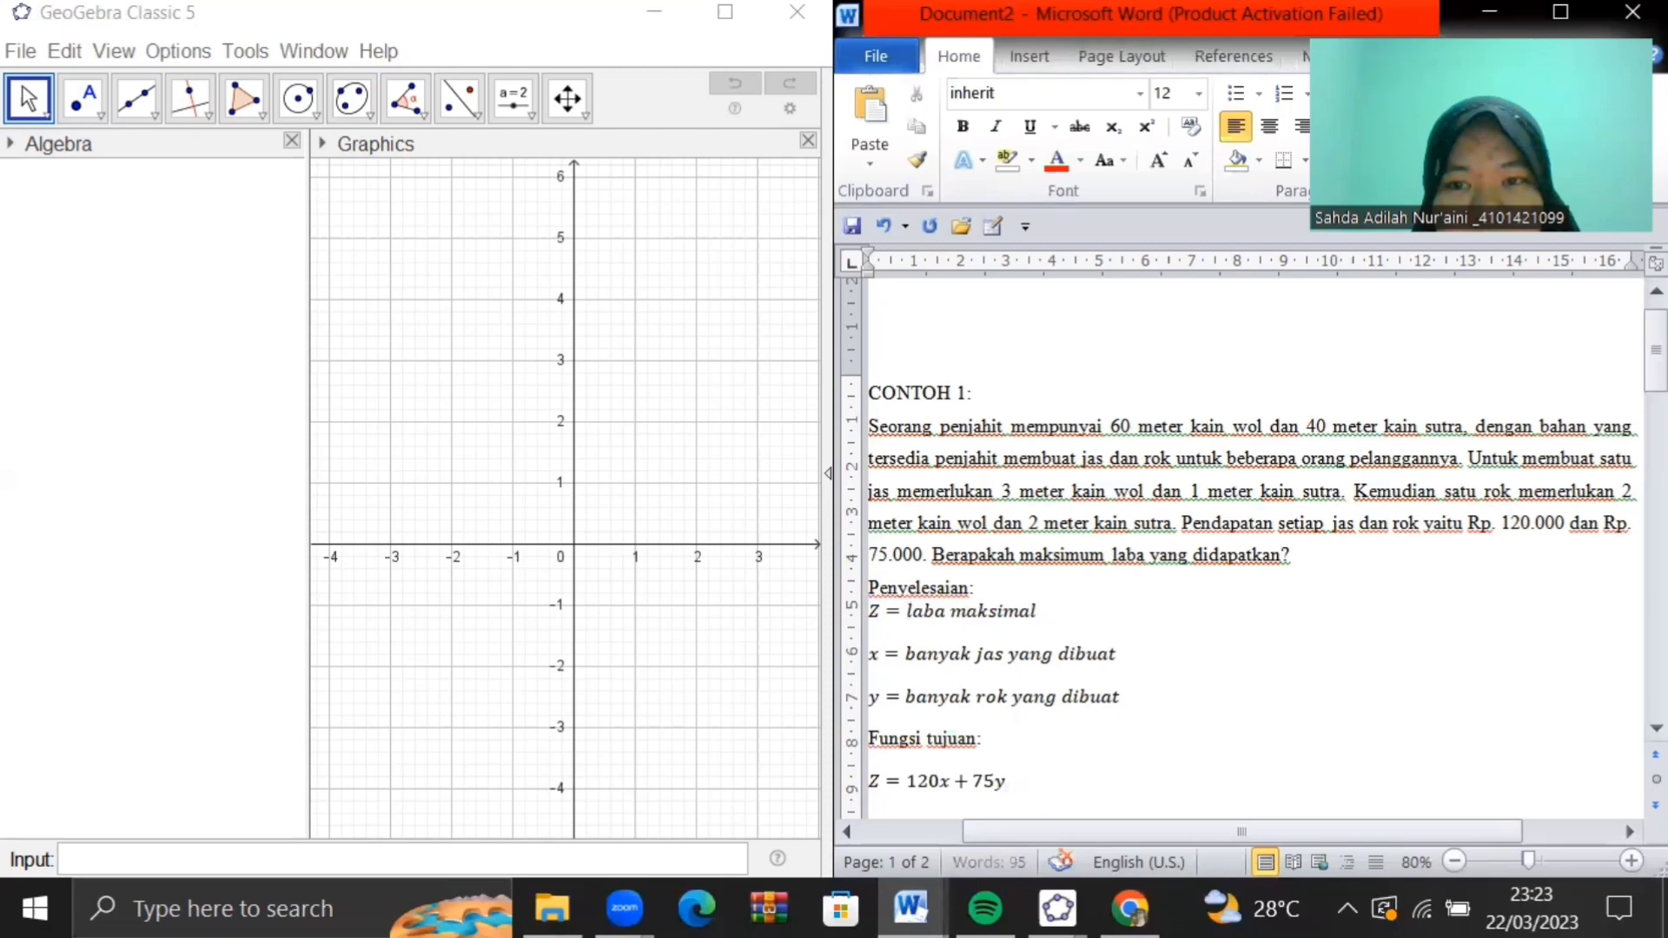
Add the plain-text note "(dalam ribuan)" after the objective function equation
text((da)
text(lam ribuan)
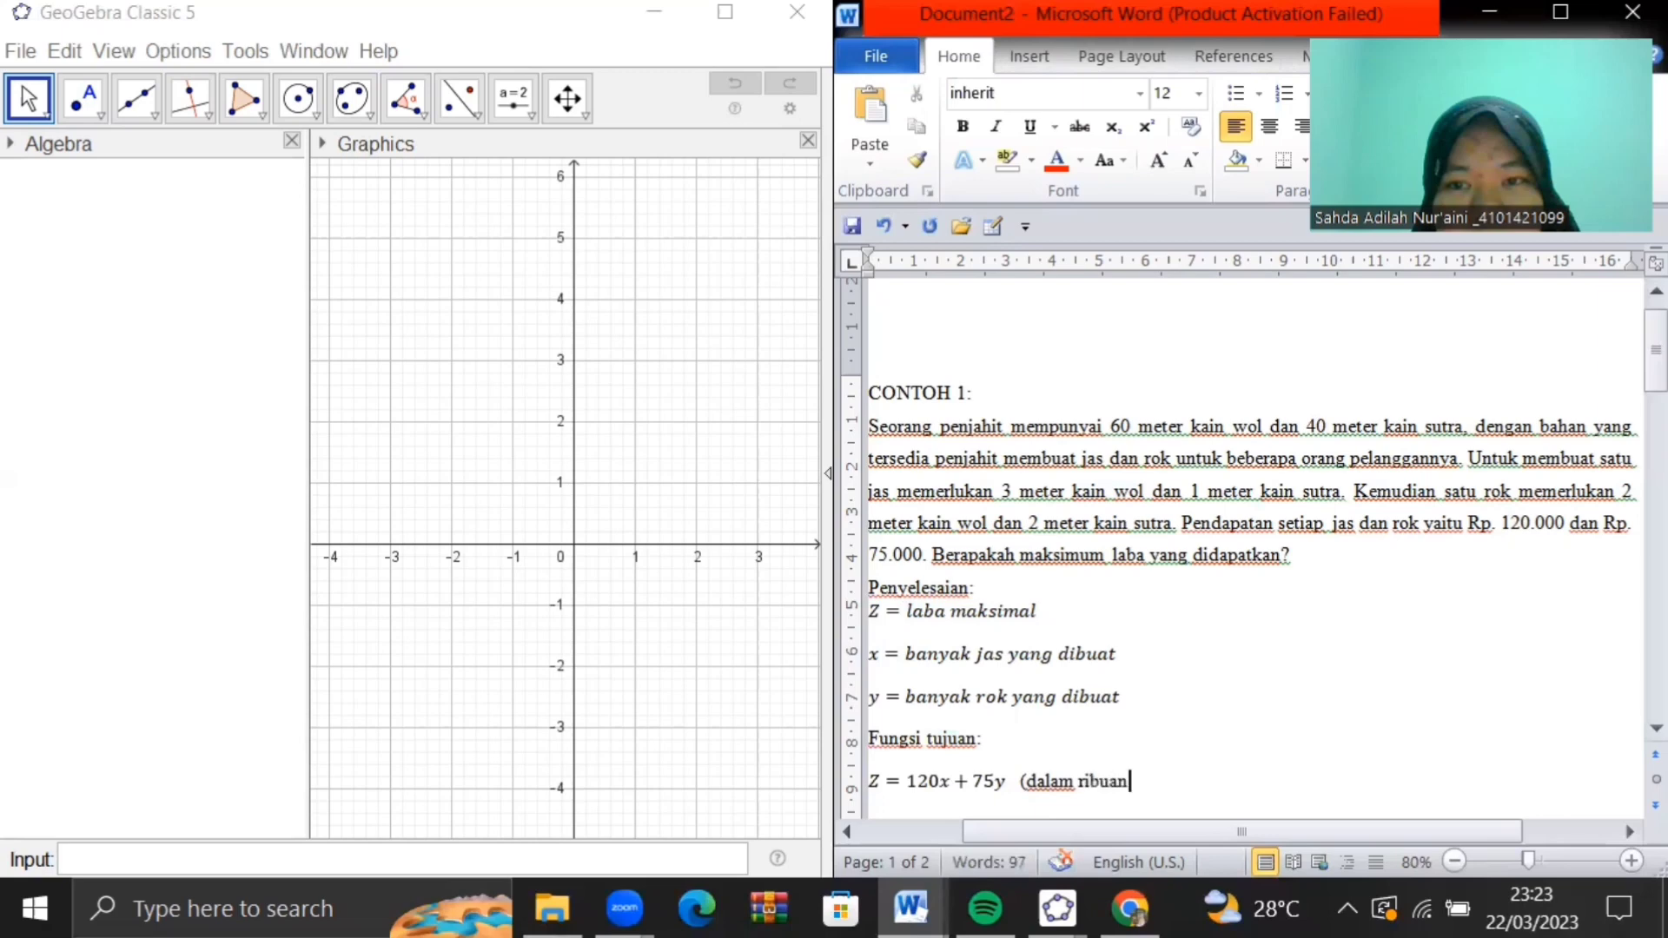
scroll(906, 610, down, 15)
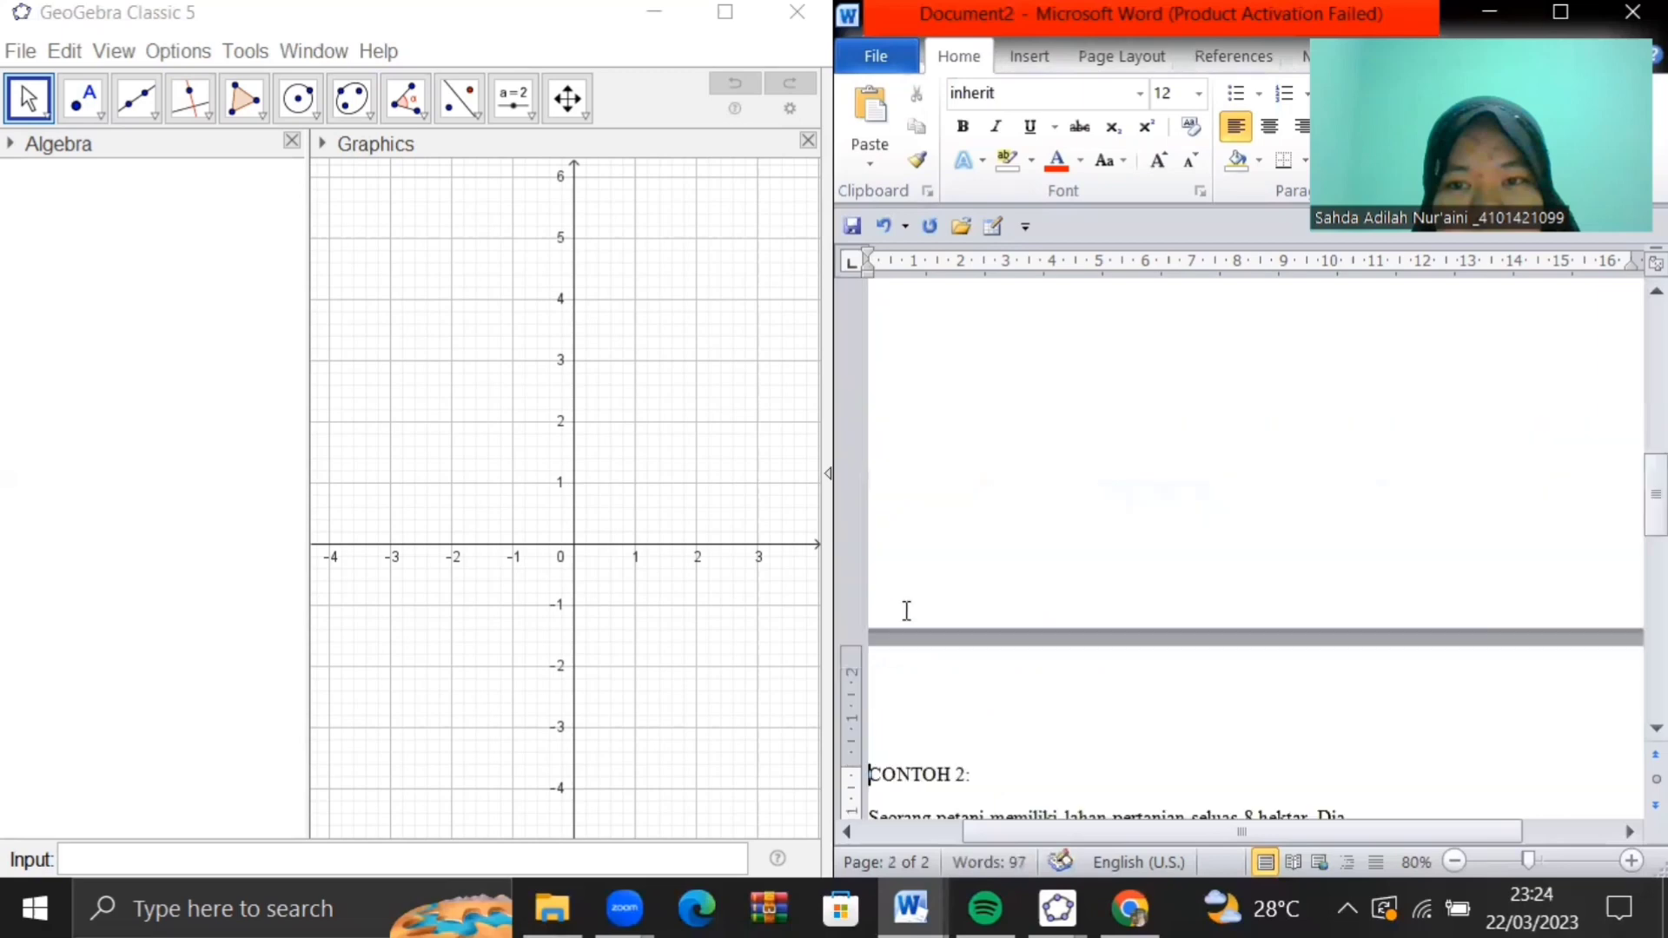
scroll(906, 610, up, 15)
click(1172, 515)
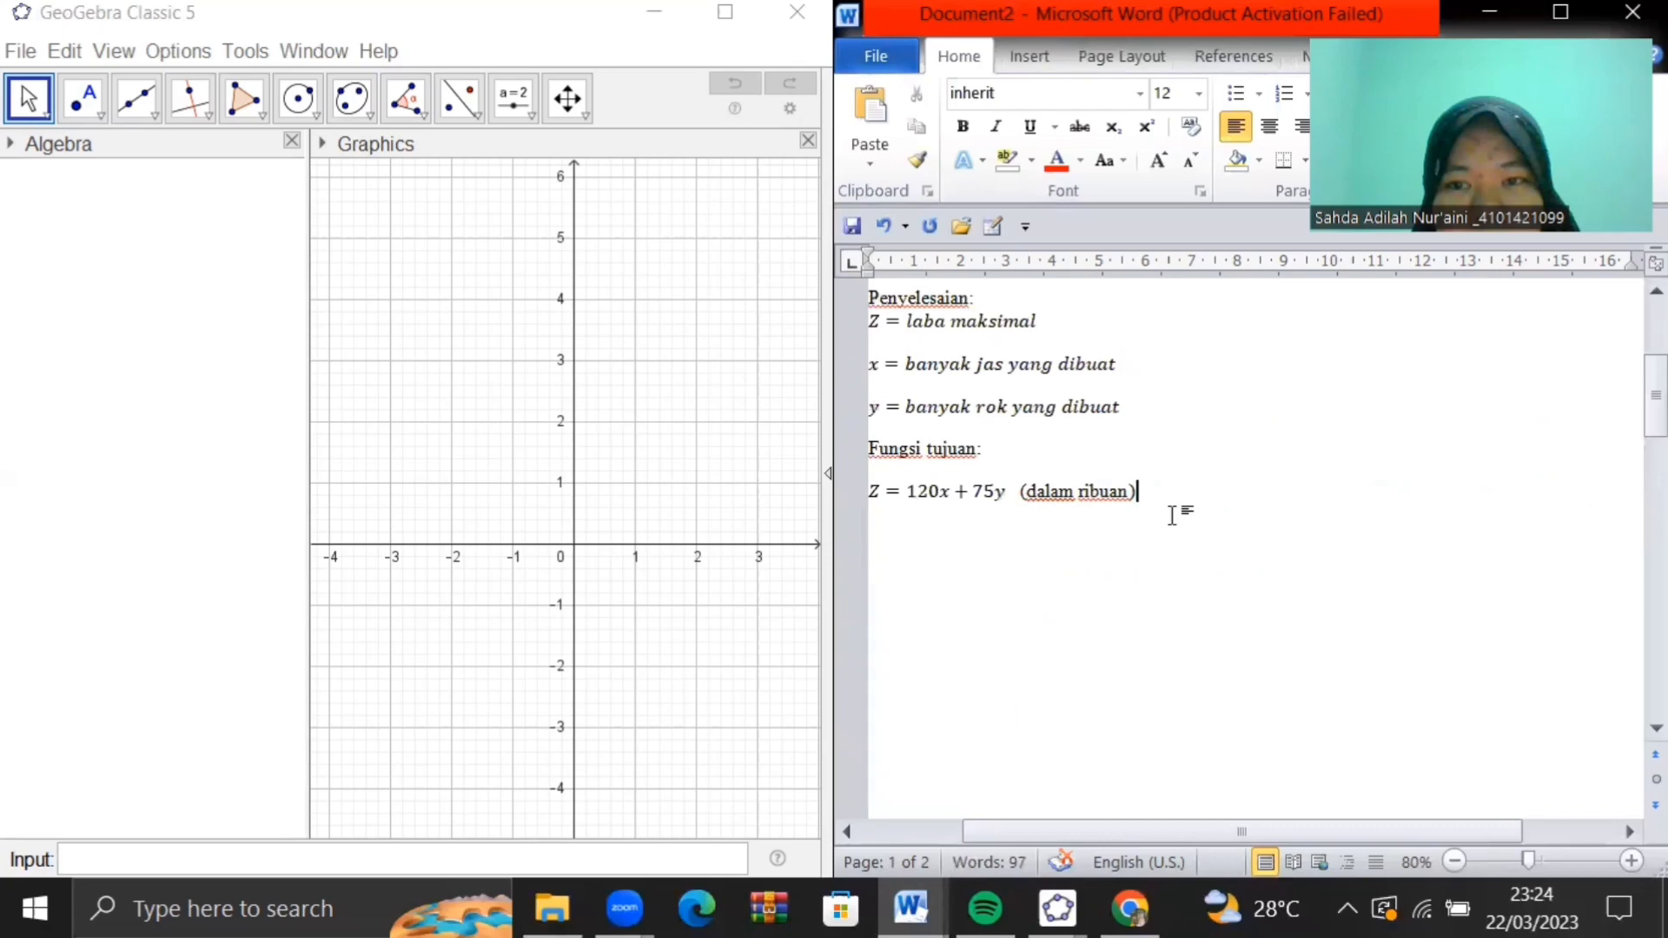
Write the heading "Kendala:" on a new line below the objective function
key(Return)
scroll(1175, 516, up, 4)
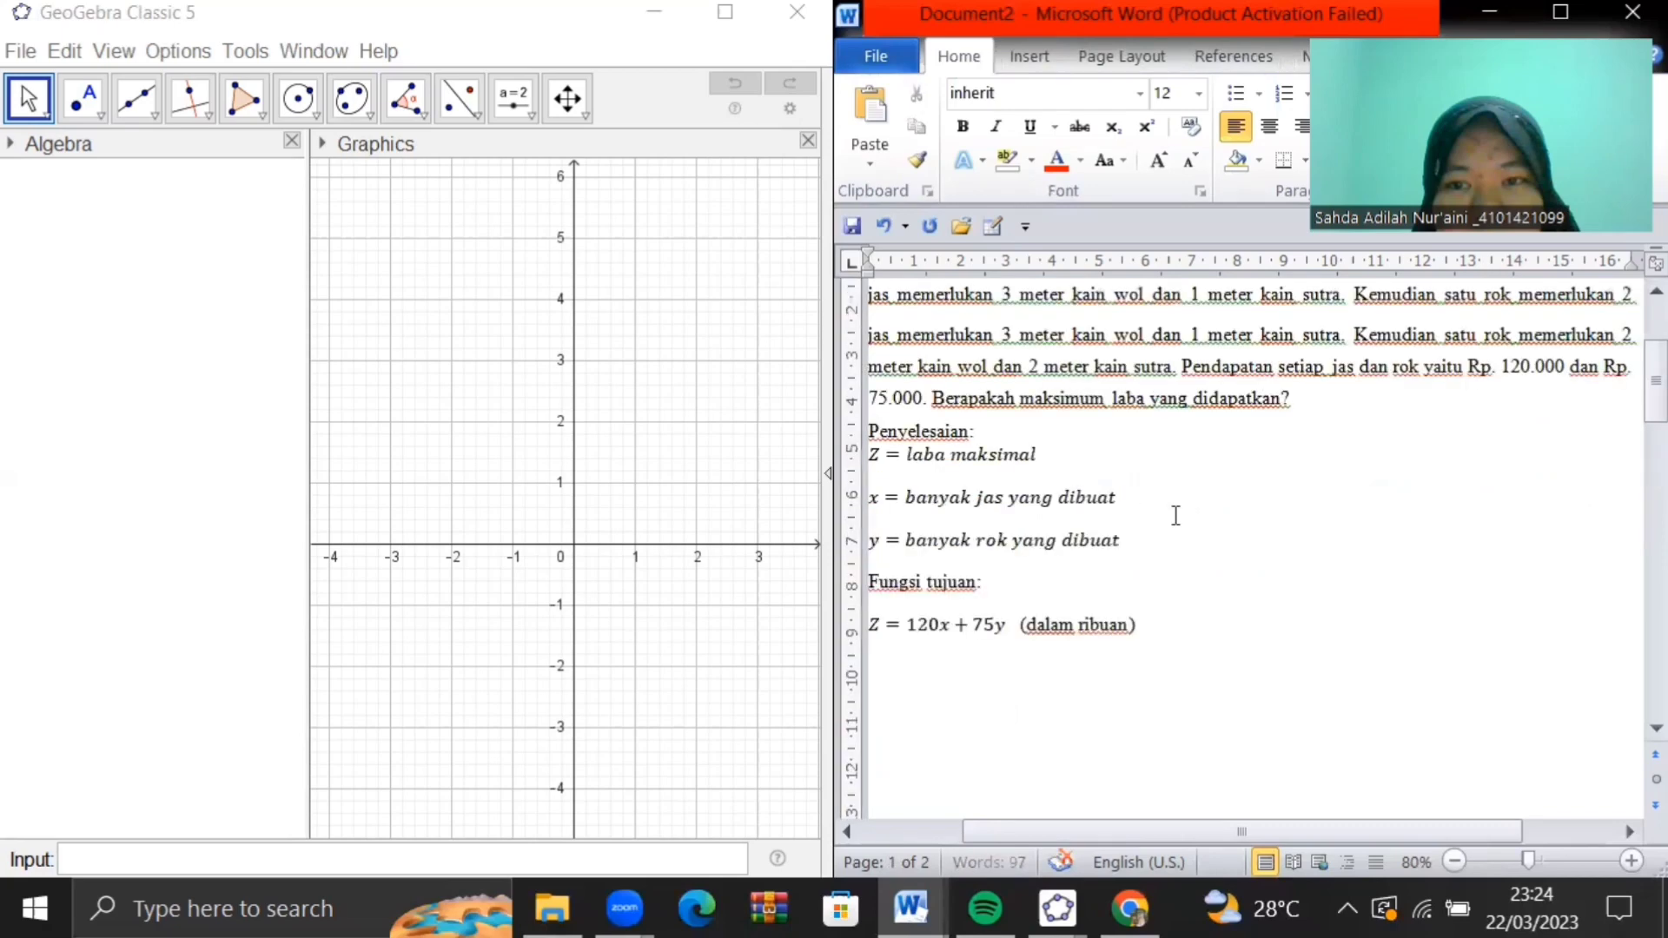
text(Ke)
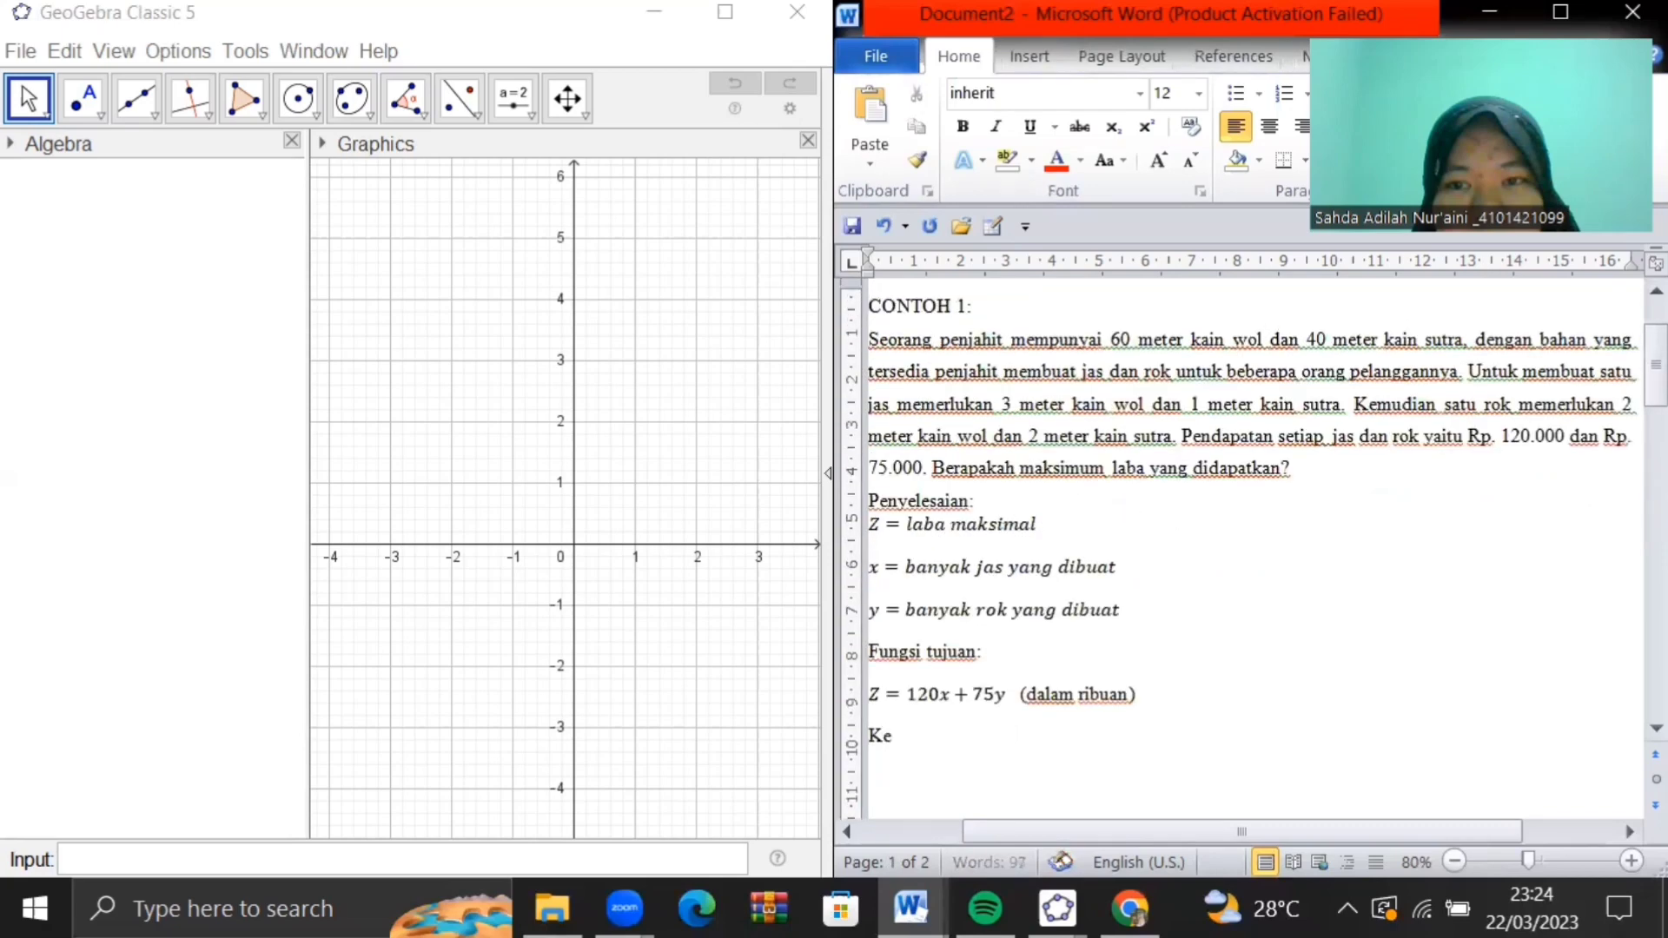
text(ndala:)
key(Return)
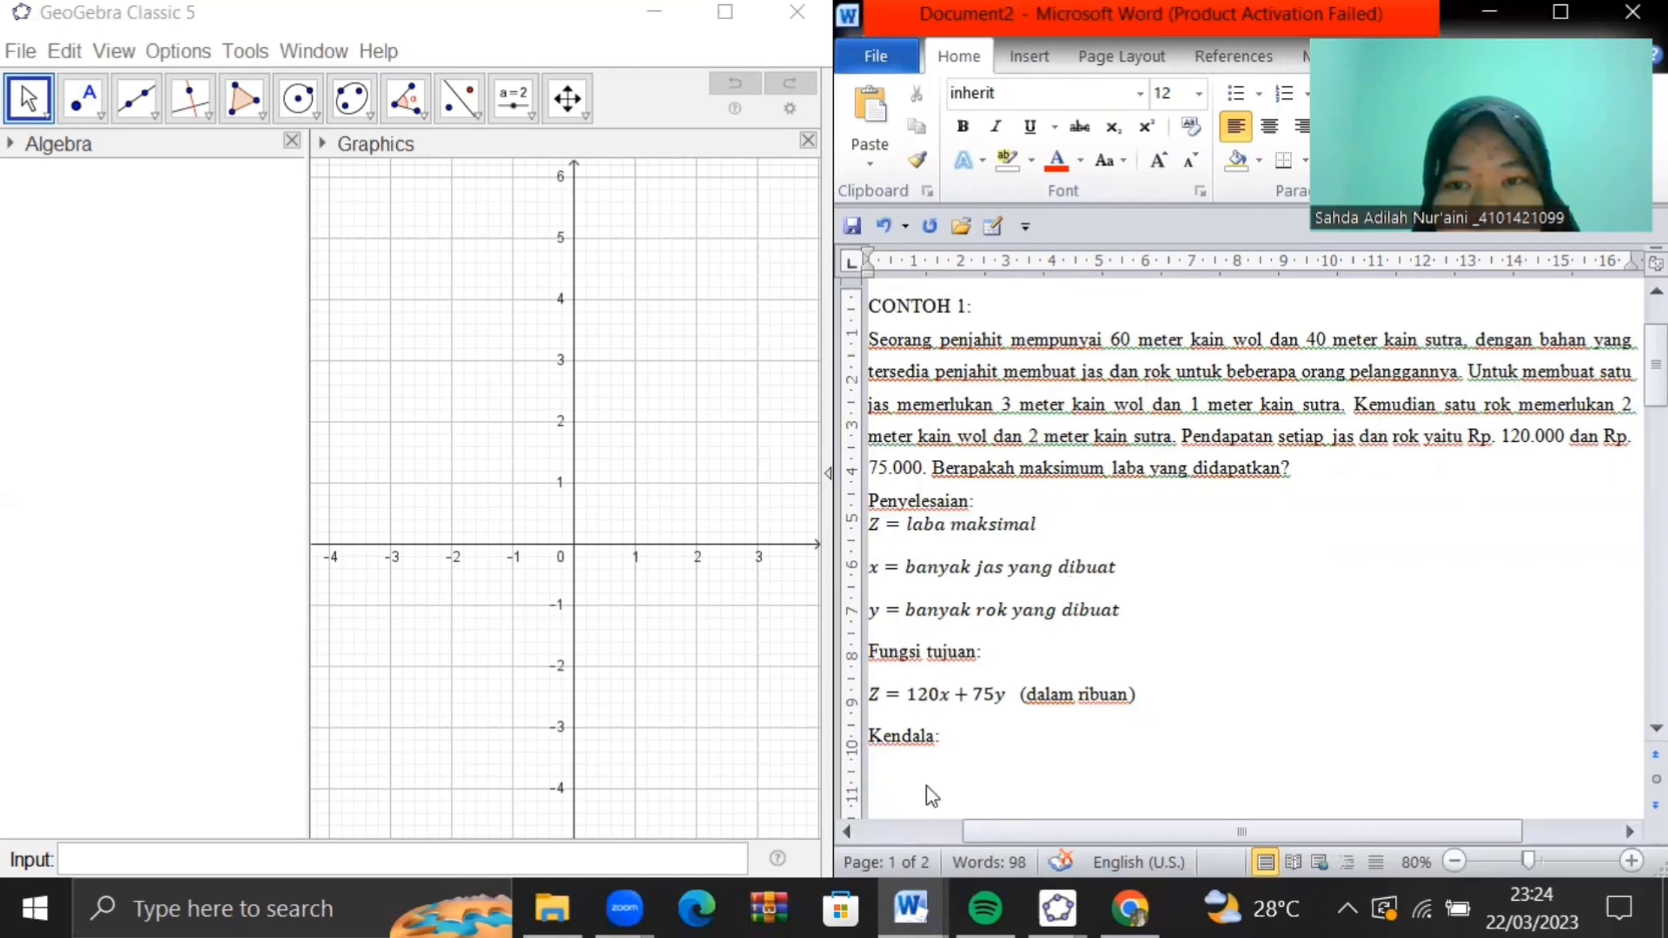
Insert the first constraint equation "3x + 2y ≤ 60" on the line below "Kendala:"
key(alt+equal)
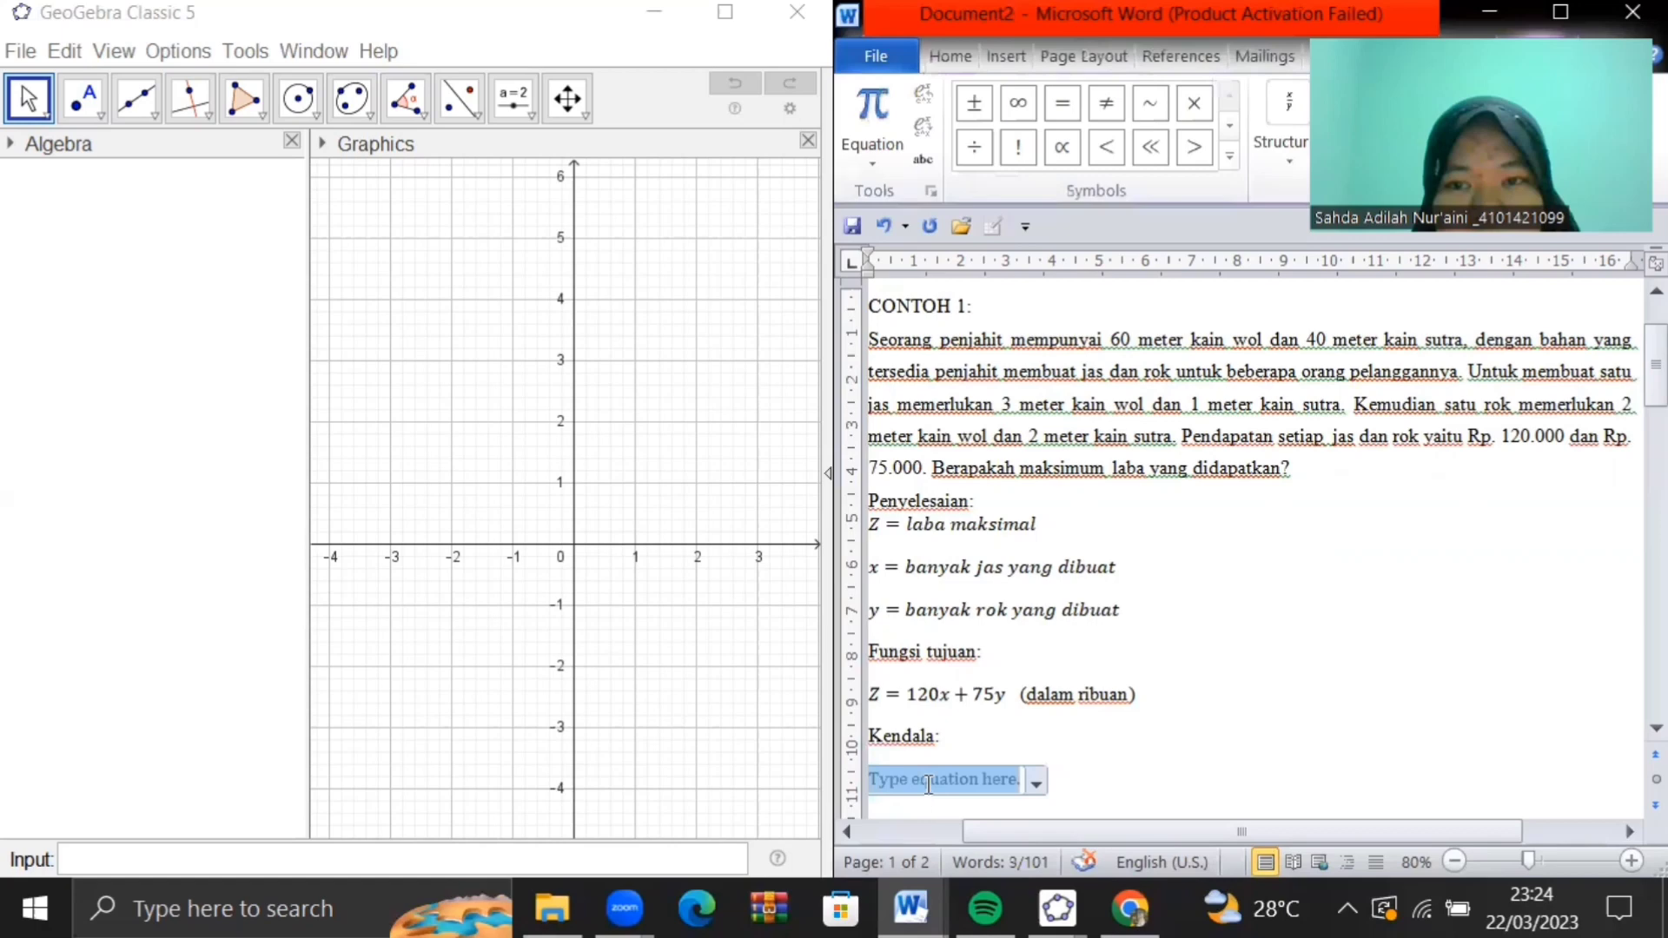
text(3x+2)
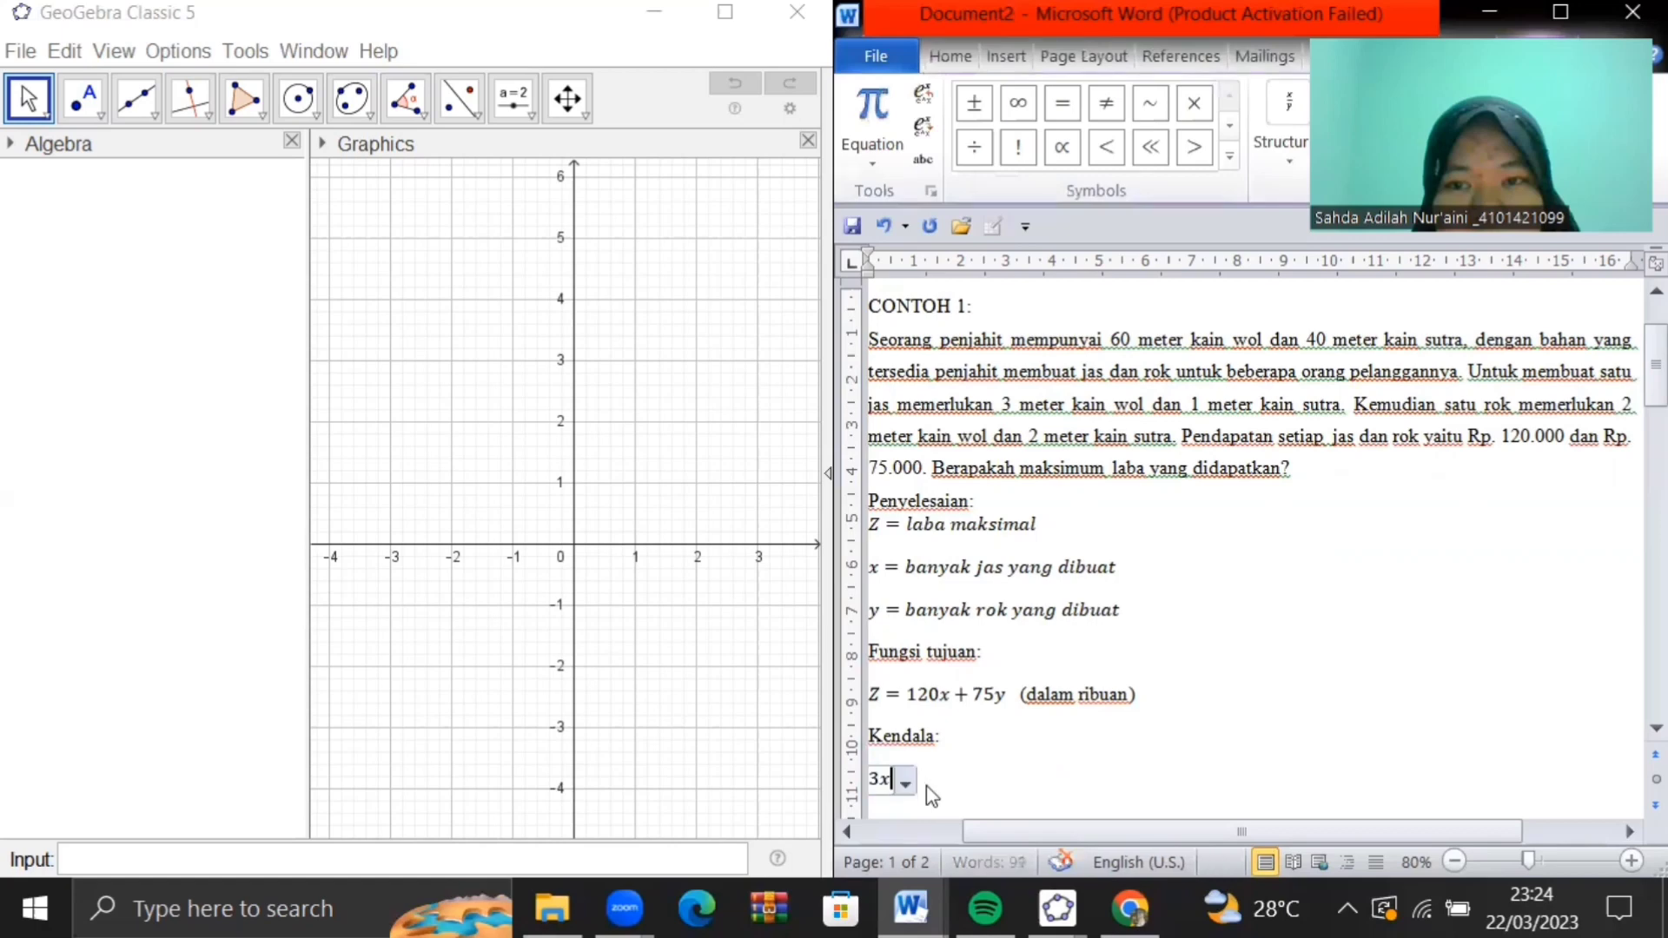
text(y)
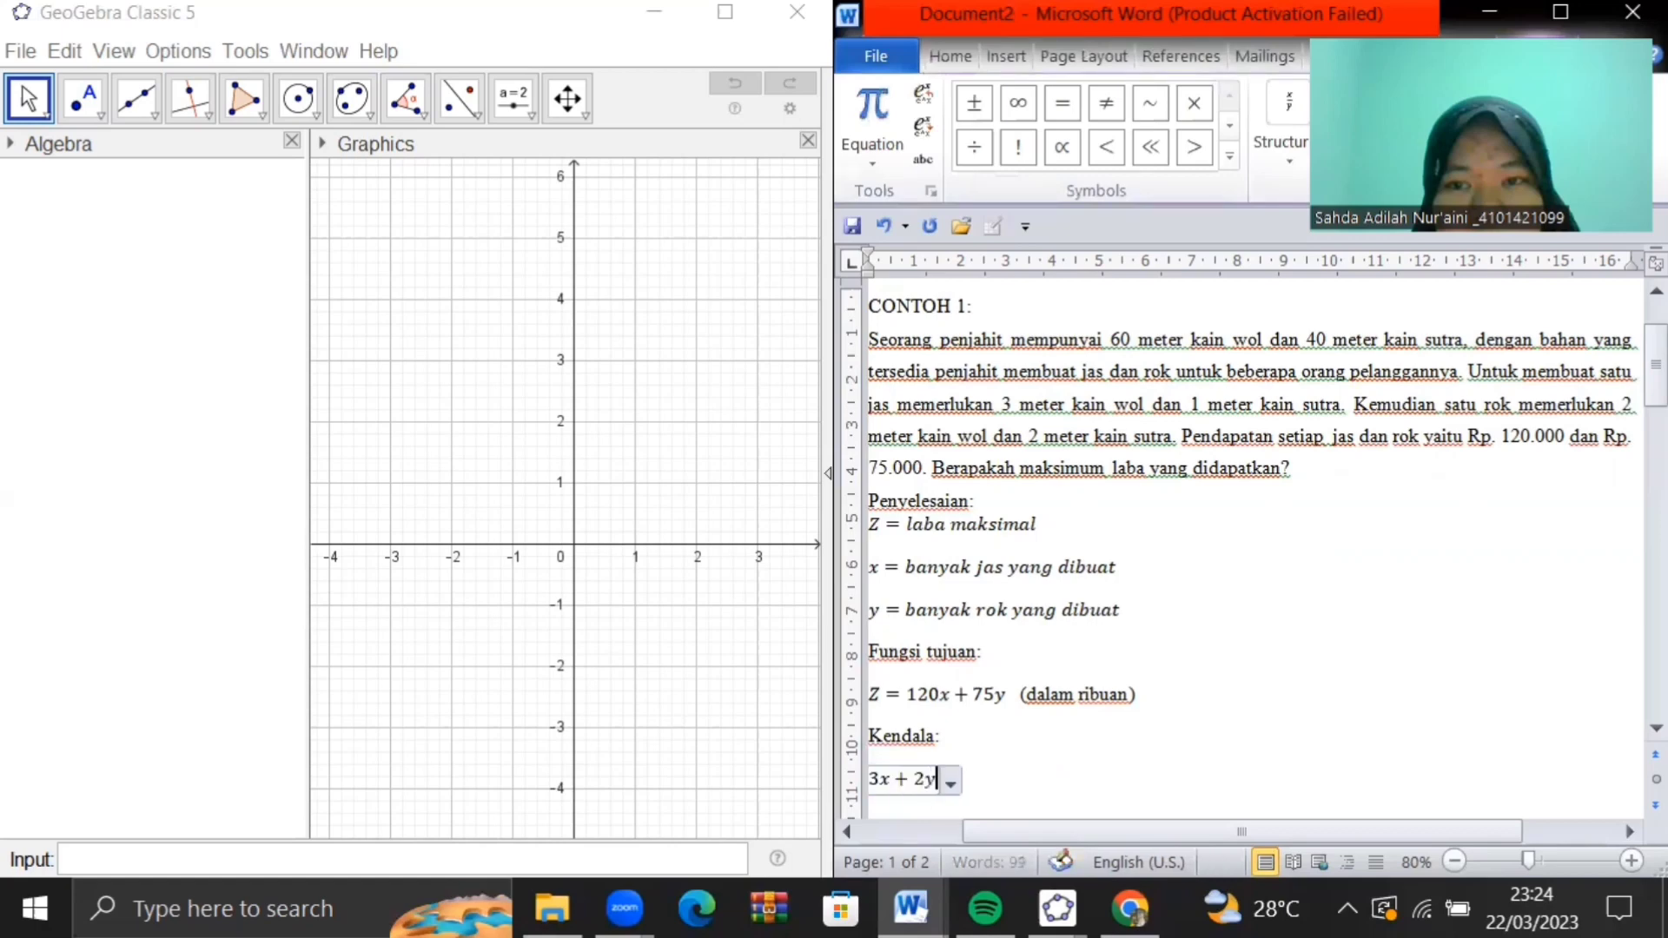
text(<)
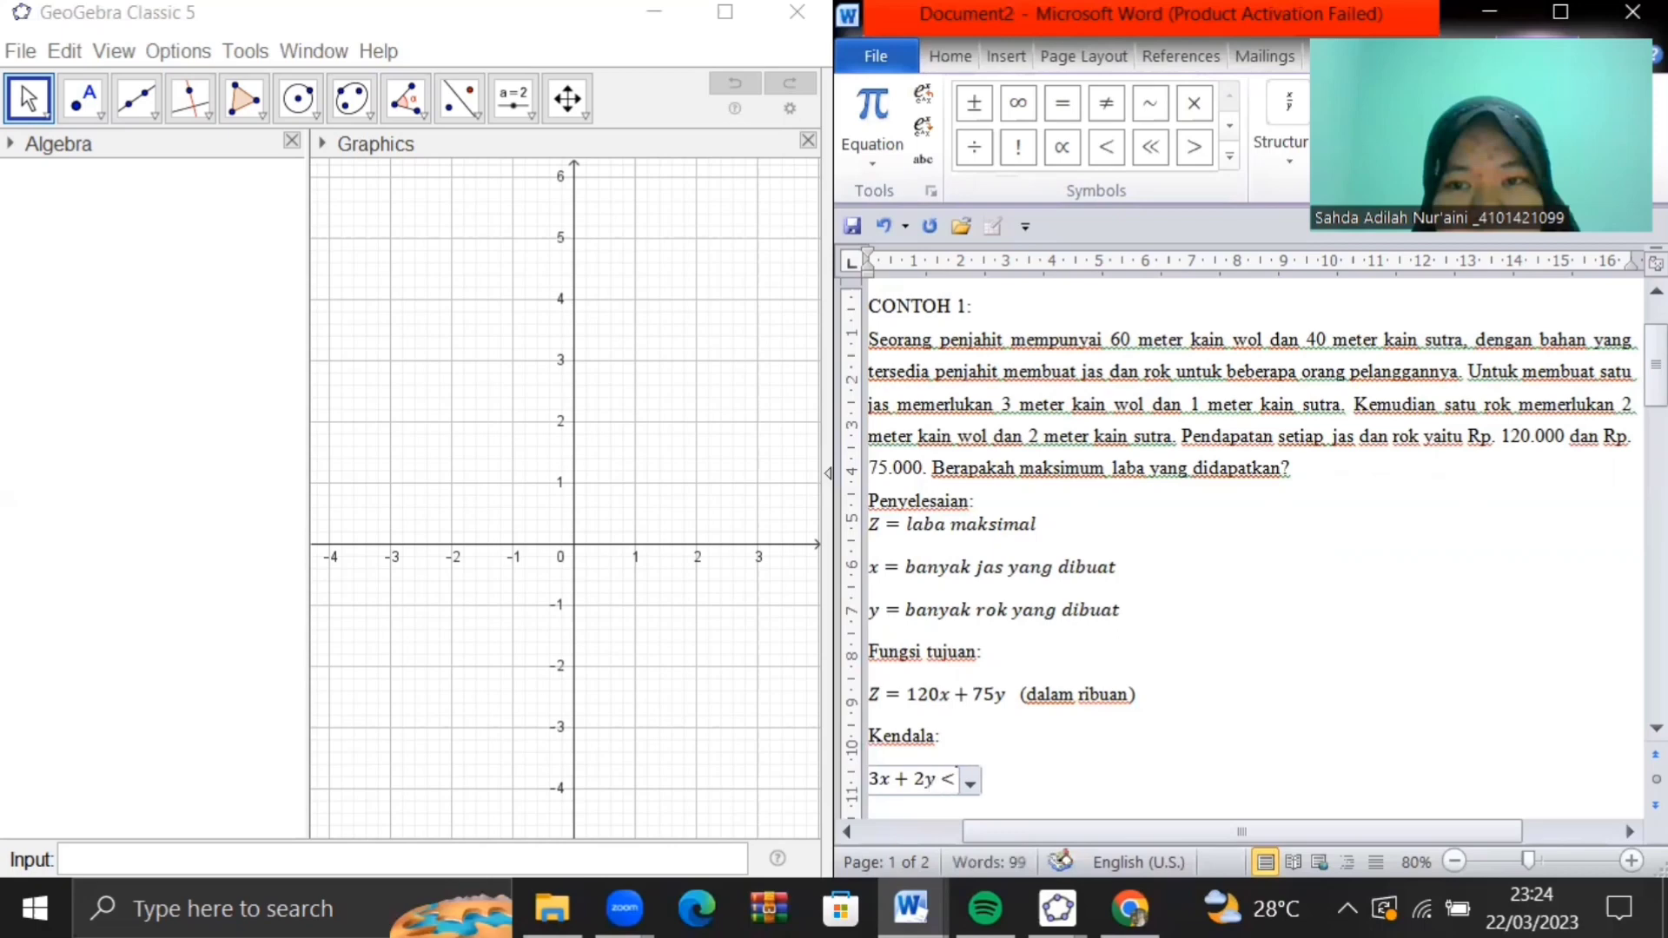
text(=)
text( 60)
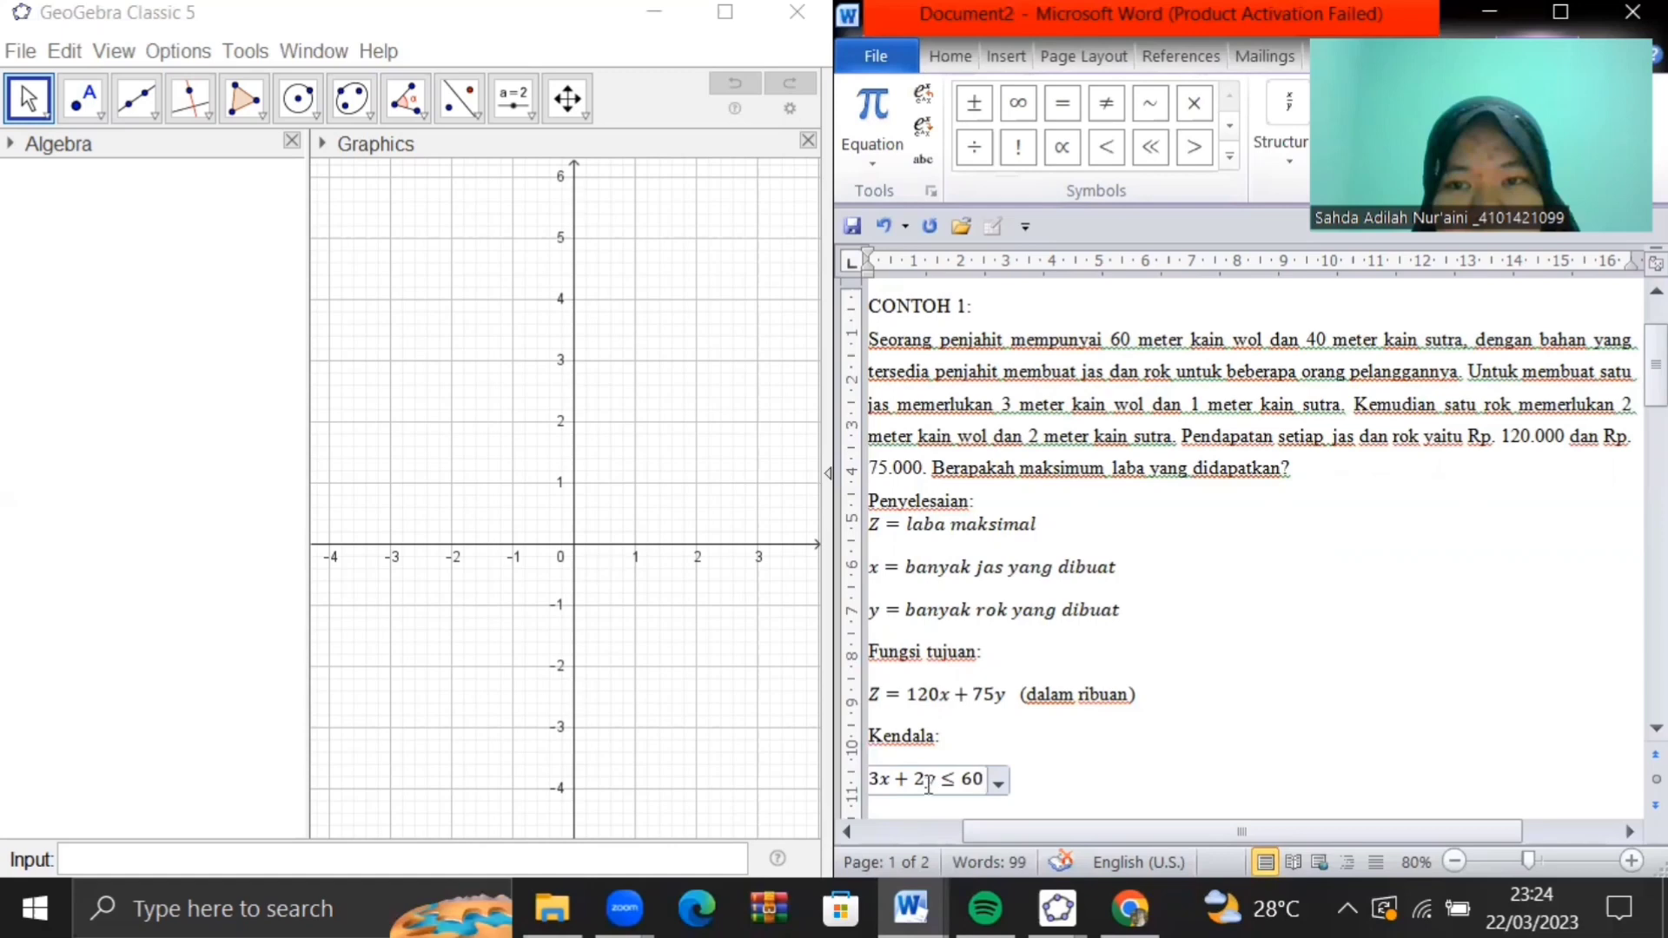
key(Return)
key(BackSpace)
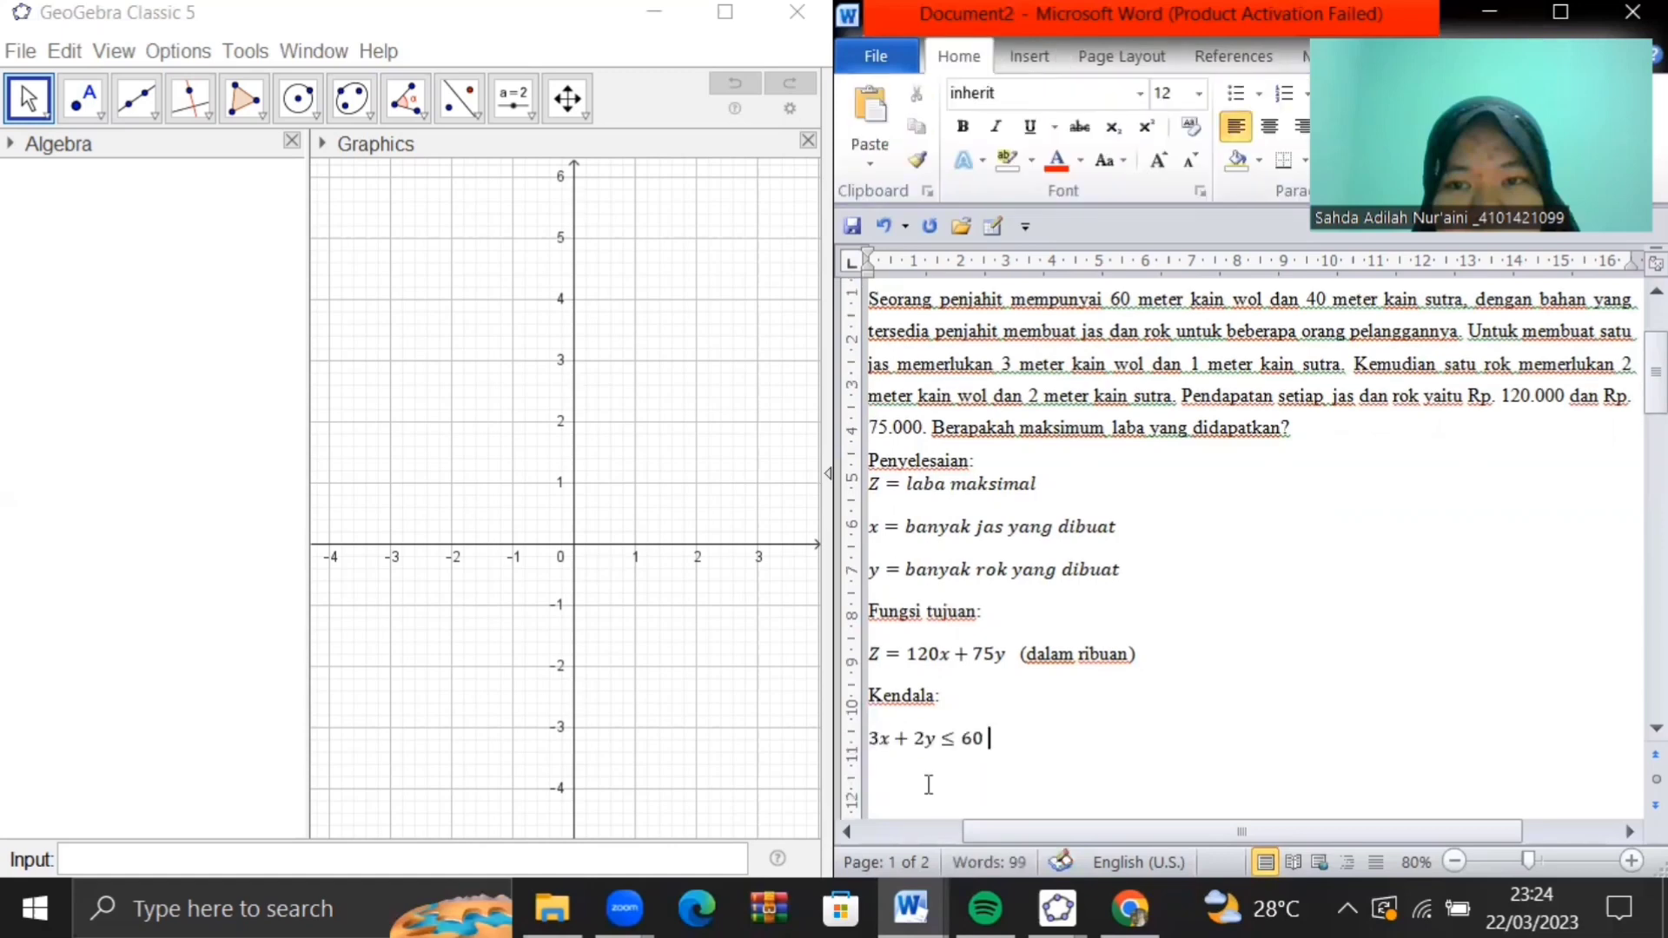
Insert the second constraint equation "x + 2y ≤ 40" on a new line below the first constraint
key(Return)
key(alt+equal)
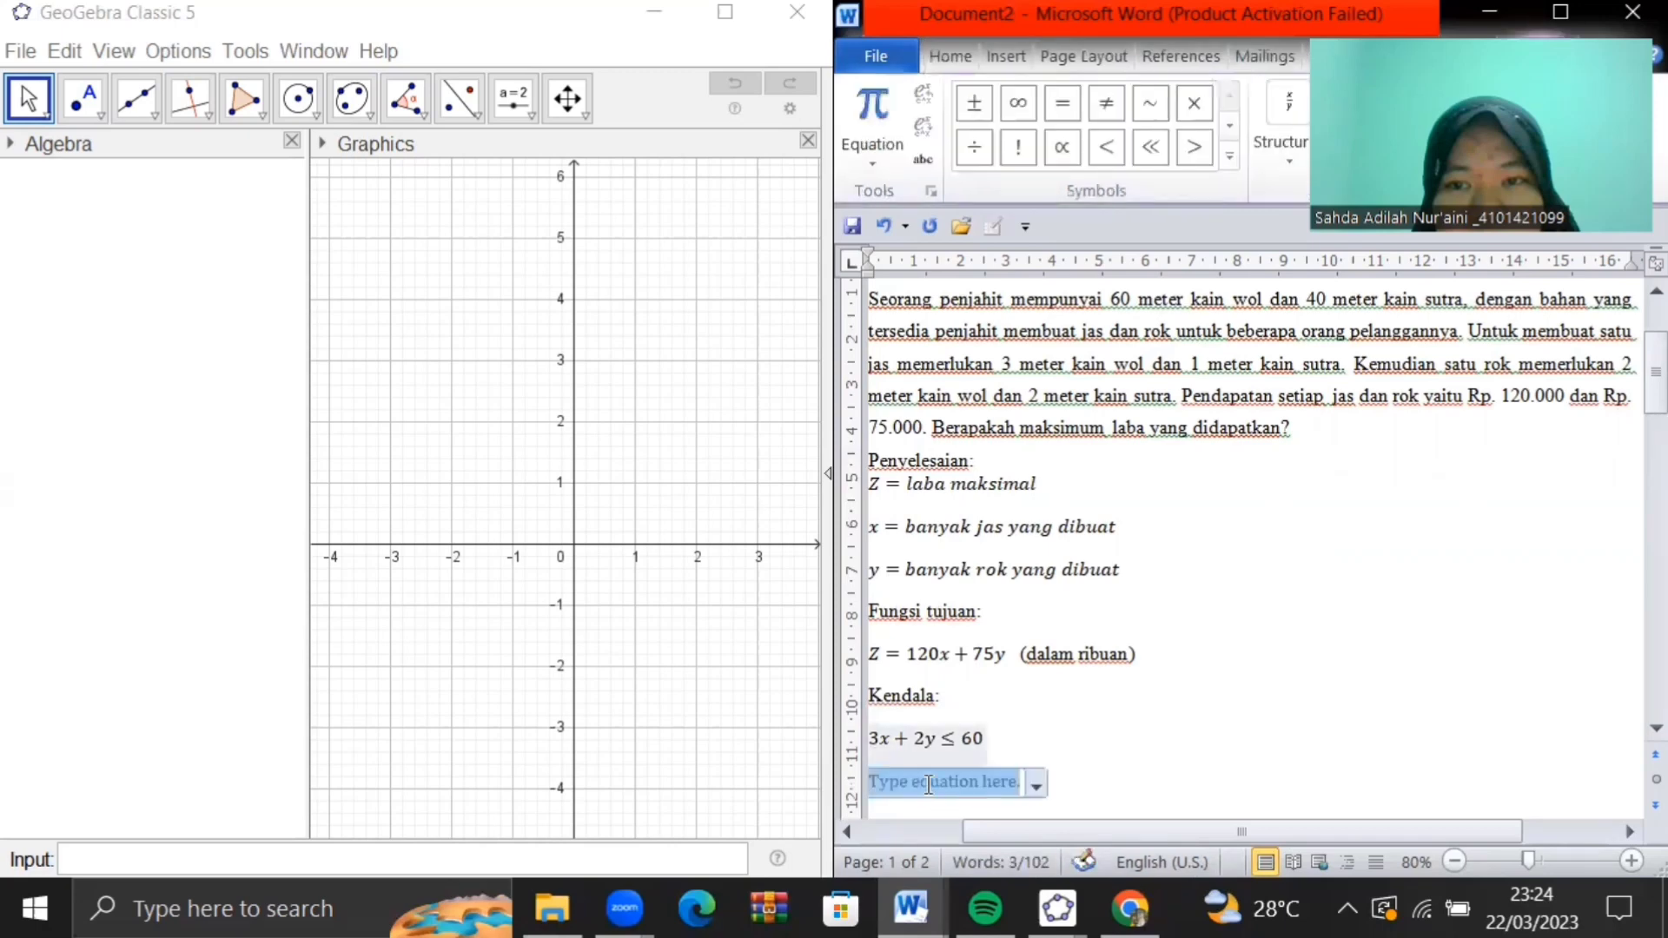
scroll(928, 784, up, 2)
scroll(1016, 697, down, 1)
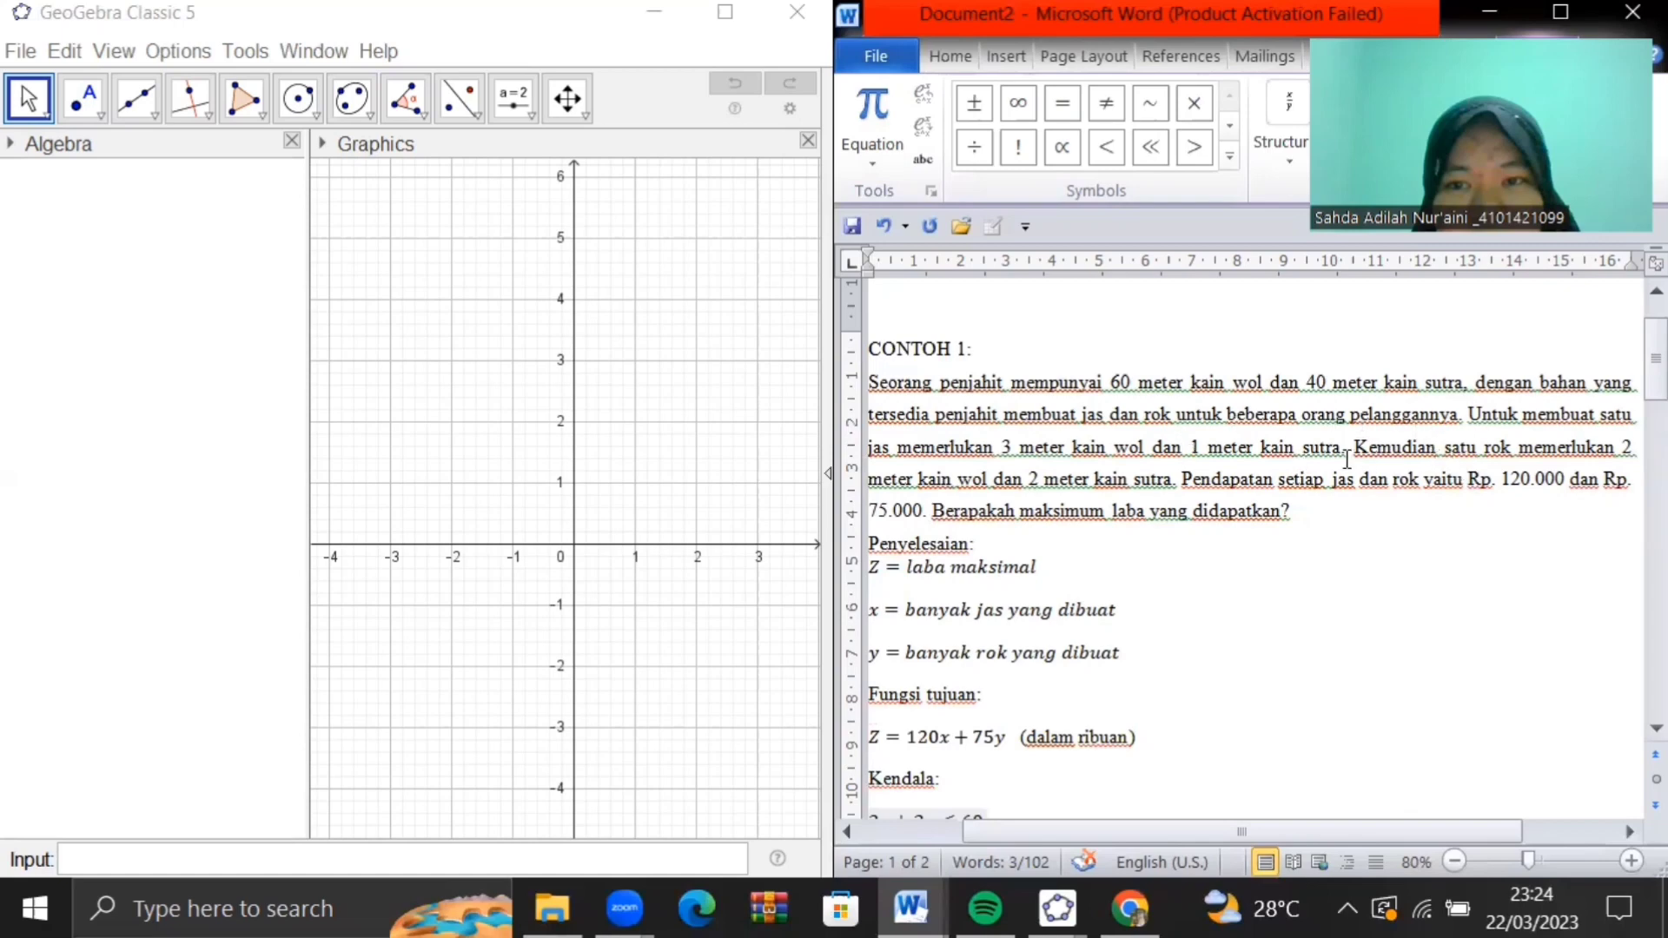
scroll(1346, 458, down, 2)
scroll(1156, 596, up, 1)
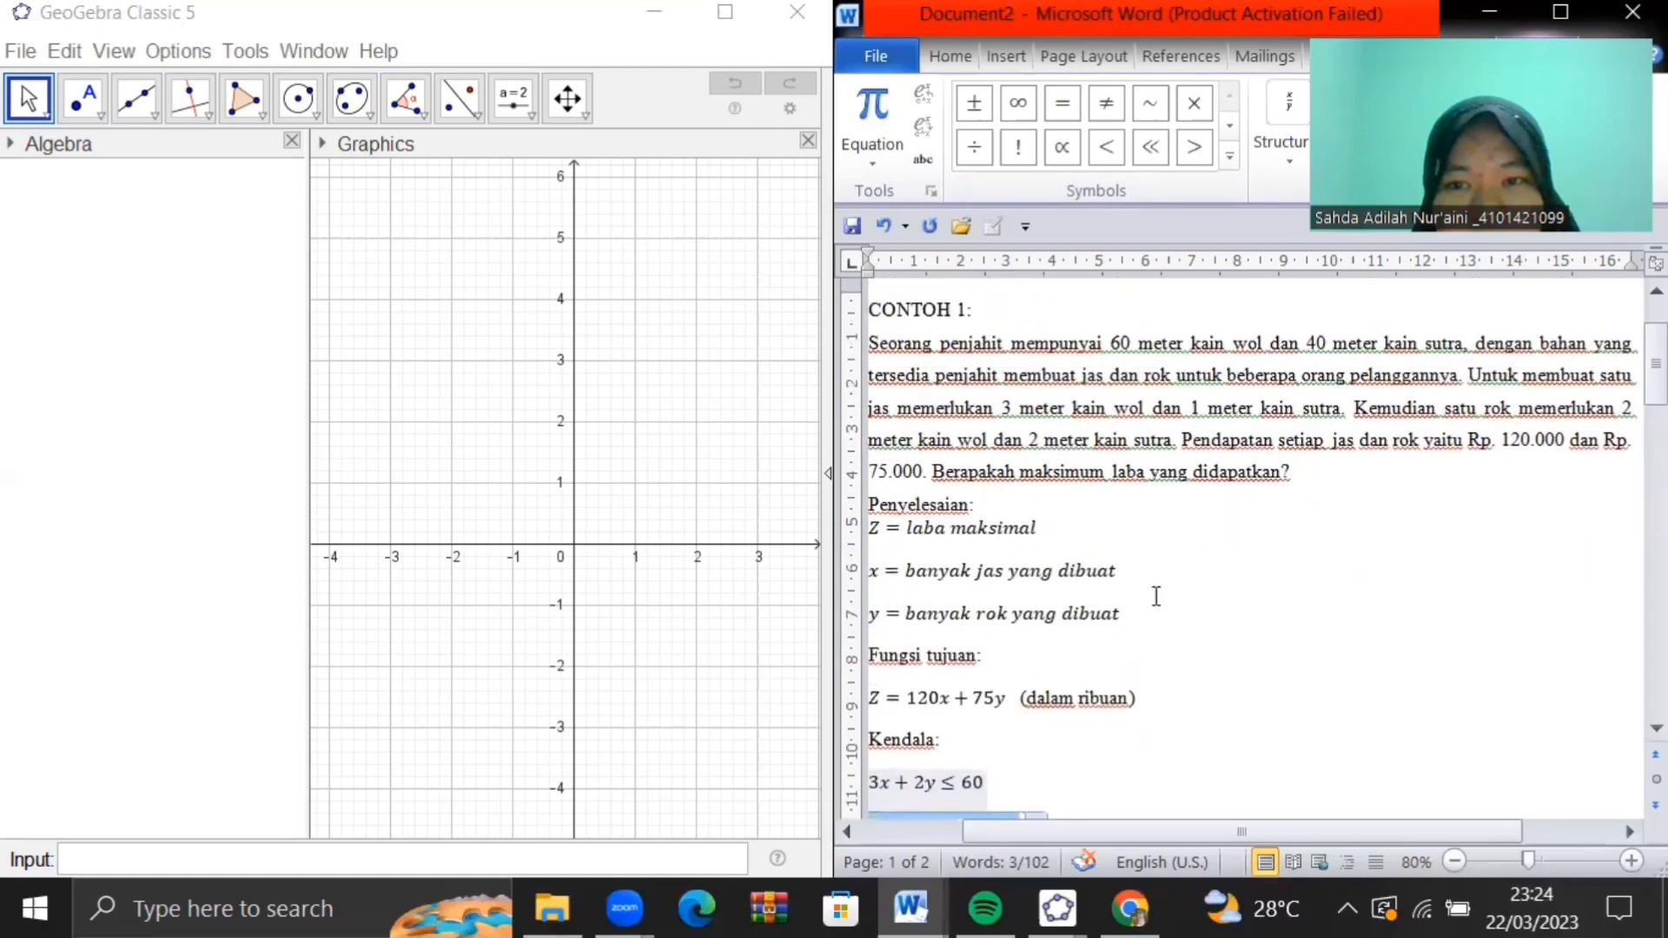
scroll(1155, 595, down, 2)
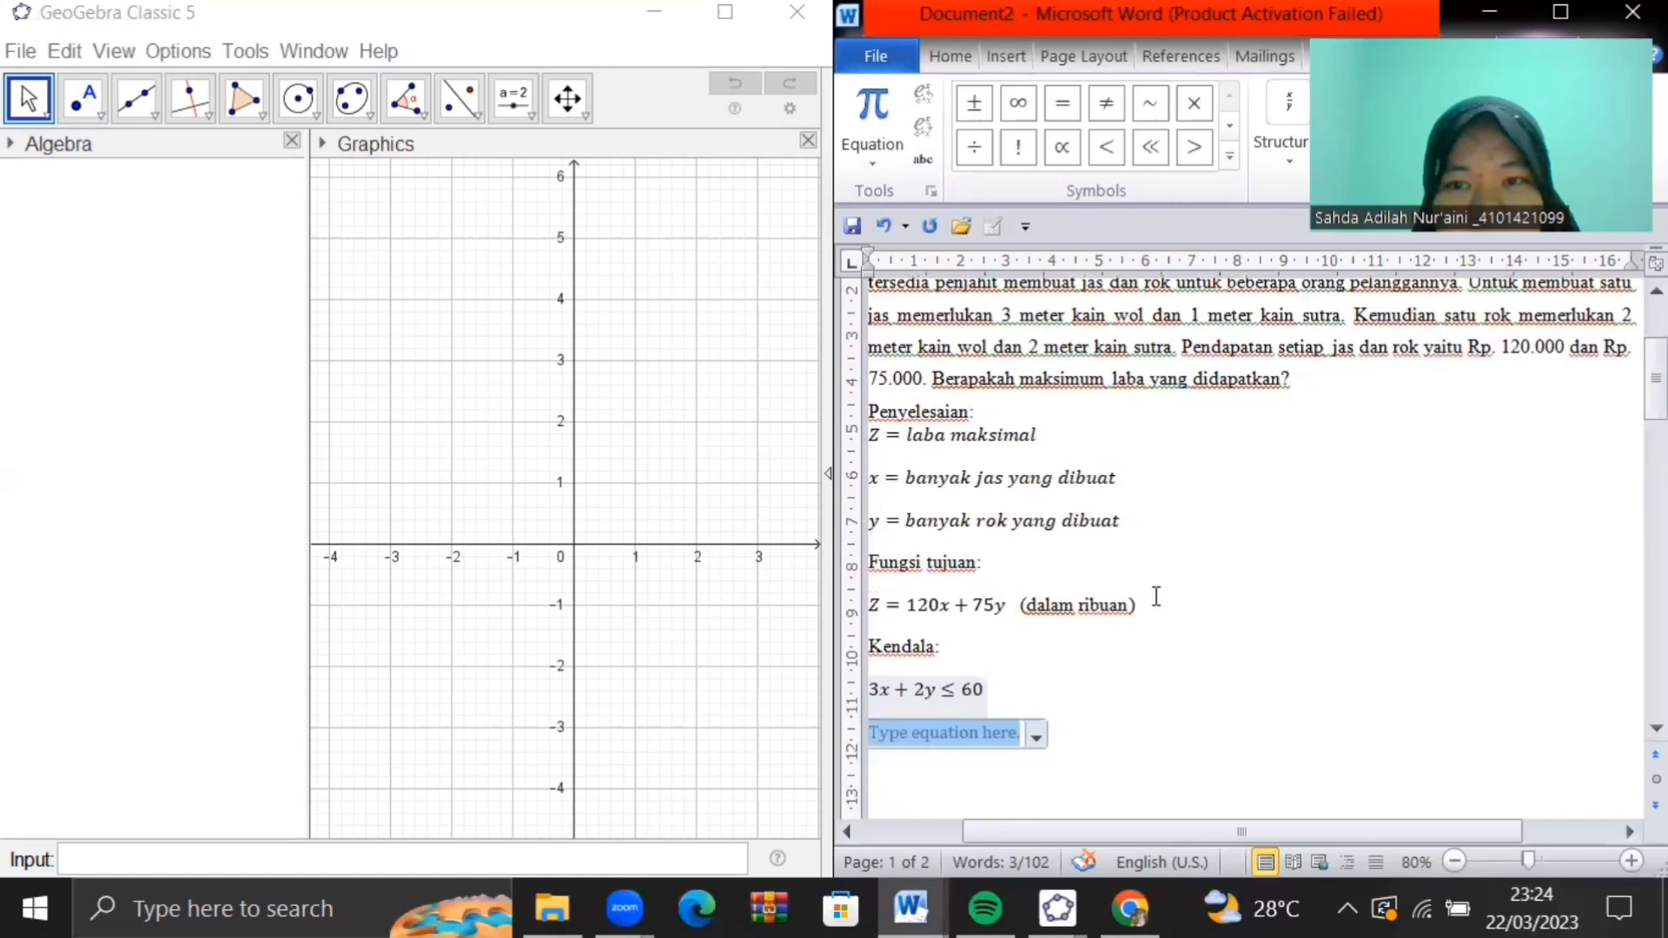
text(x+)
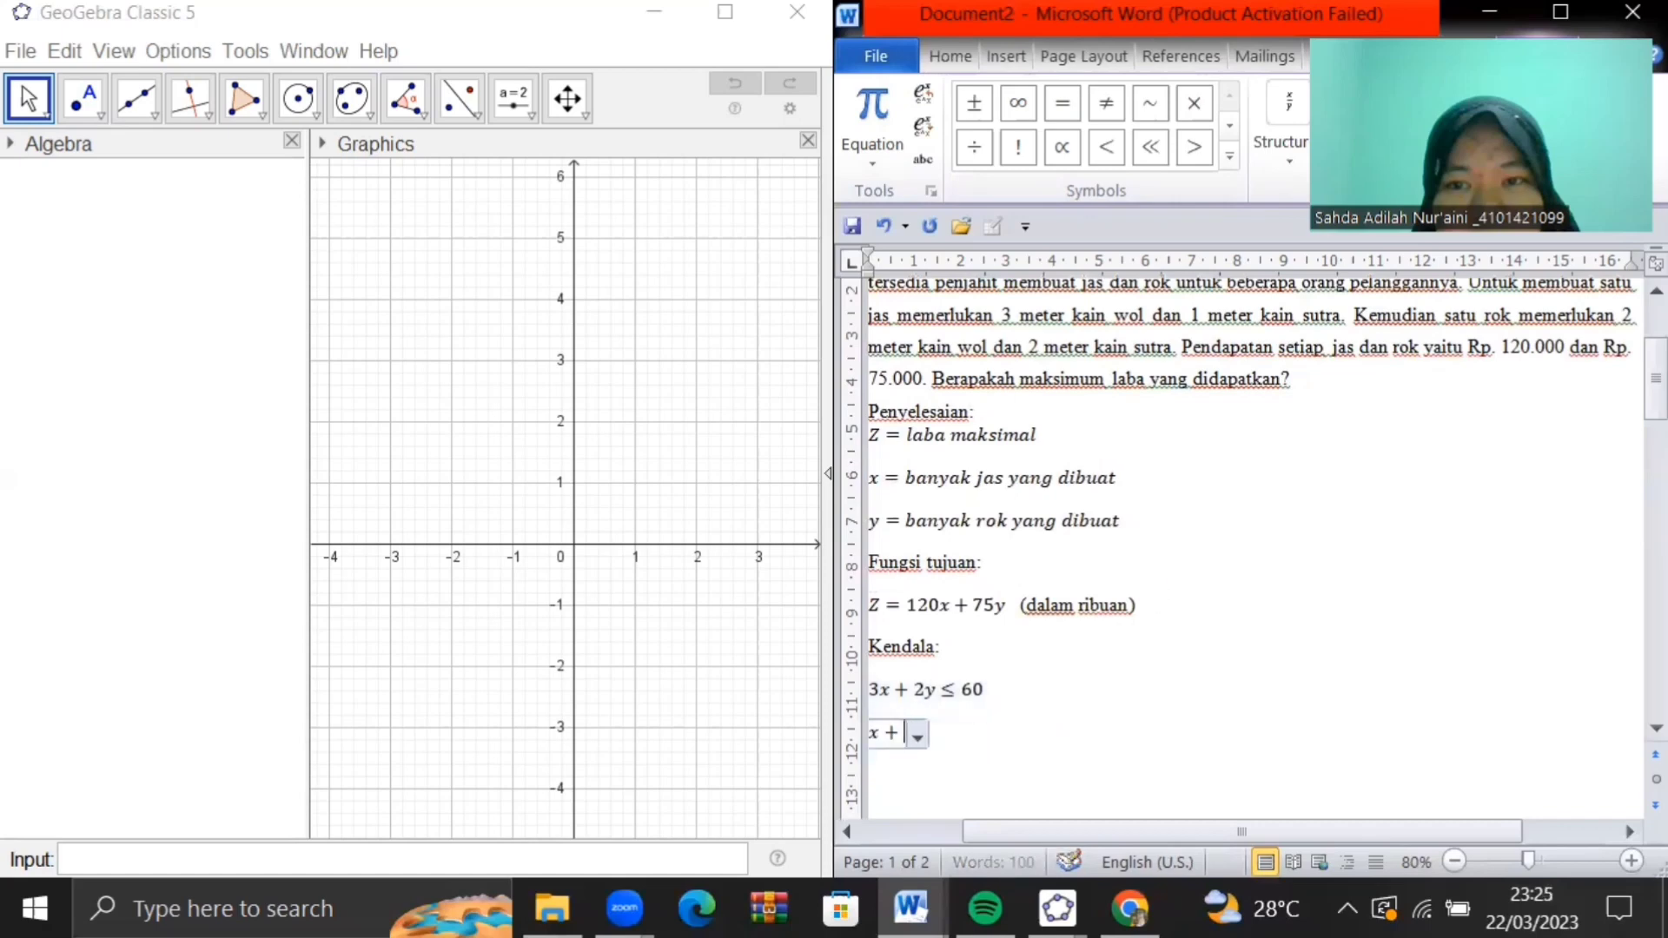
text(2y)
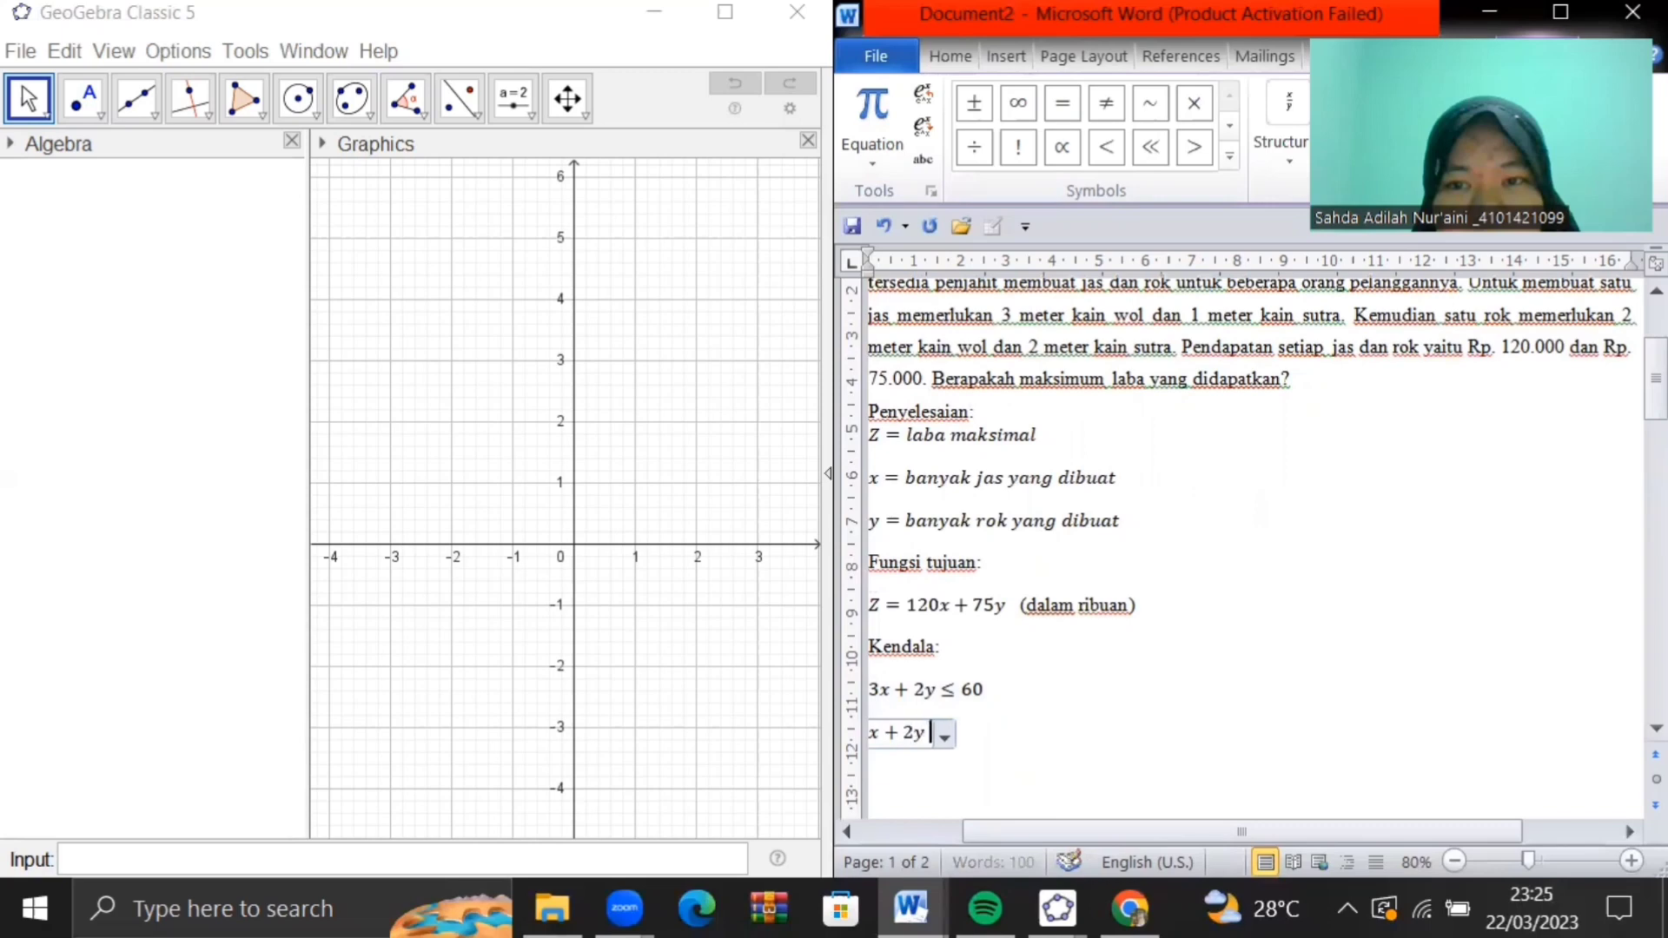
text(<=)
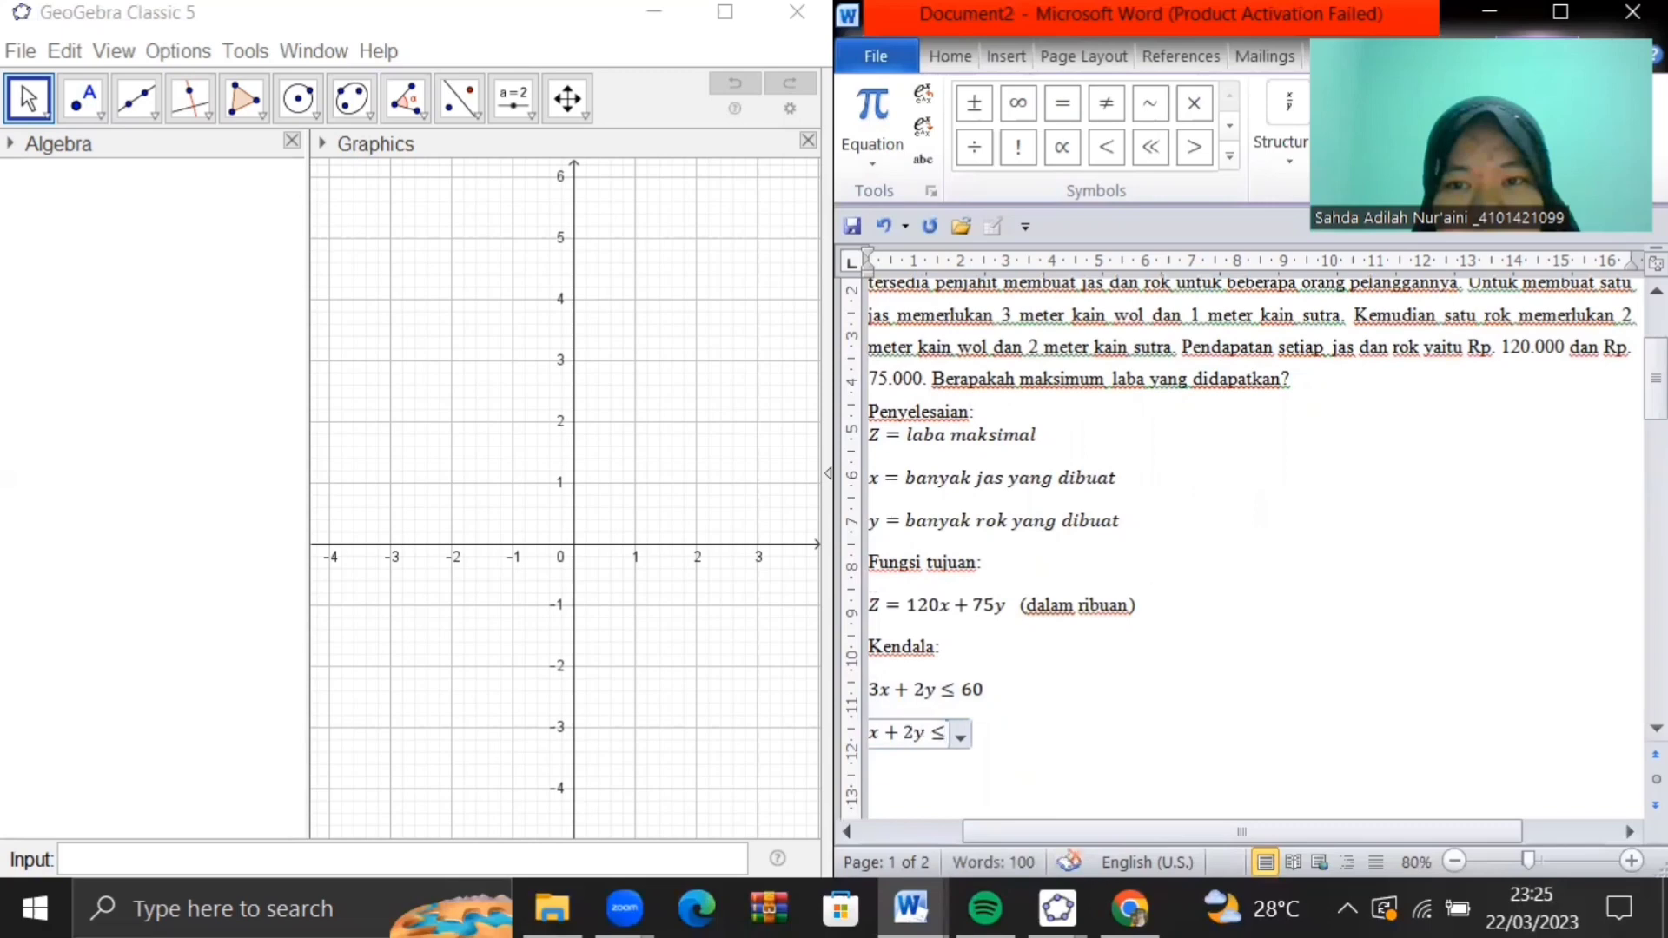
text(40)
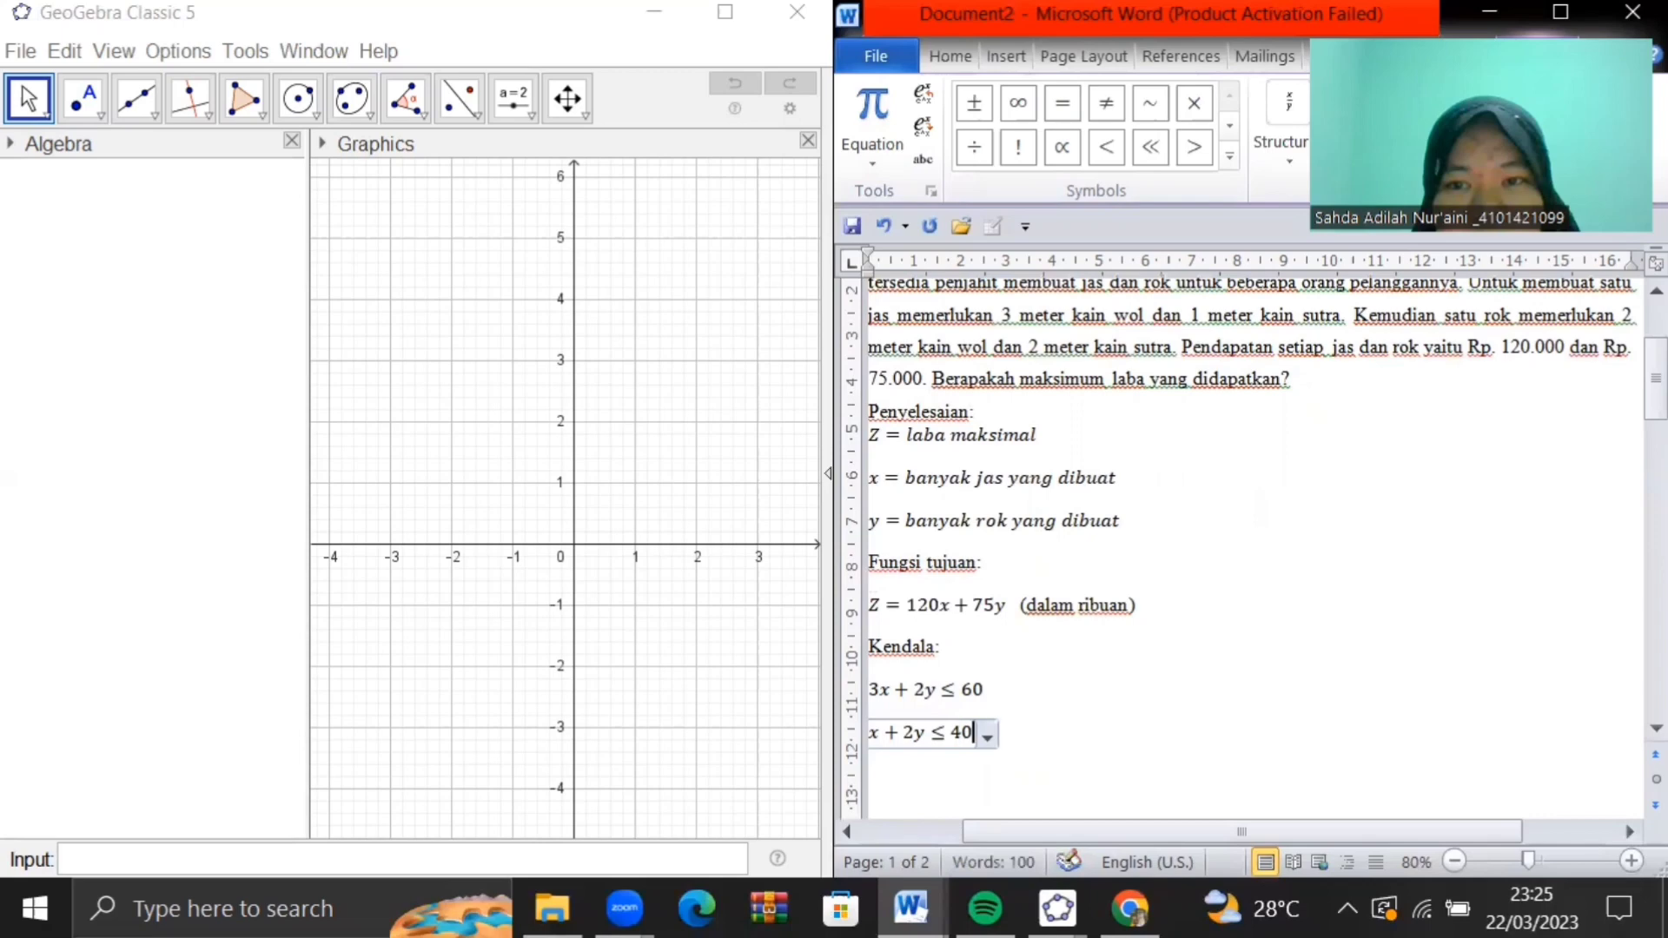
key(Right)
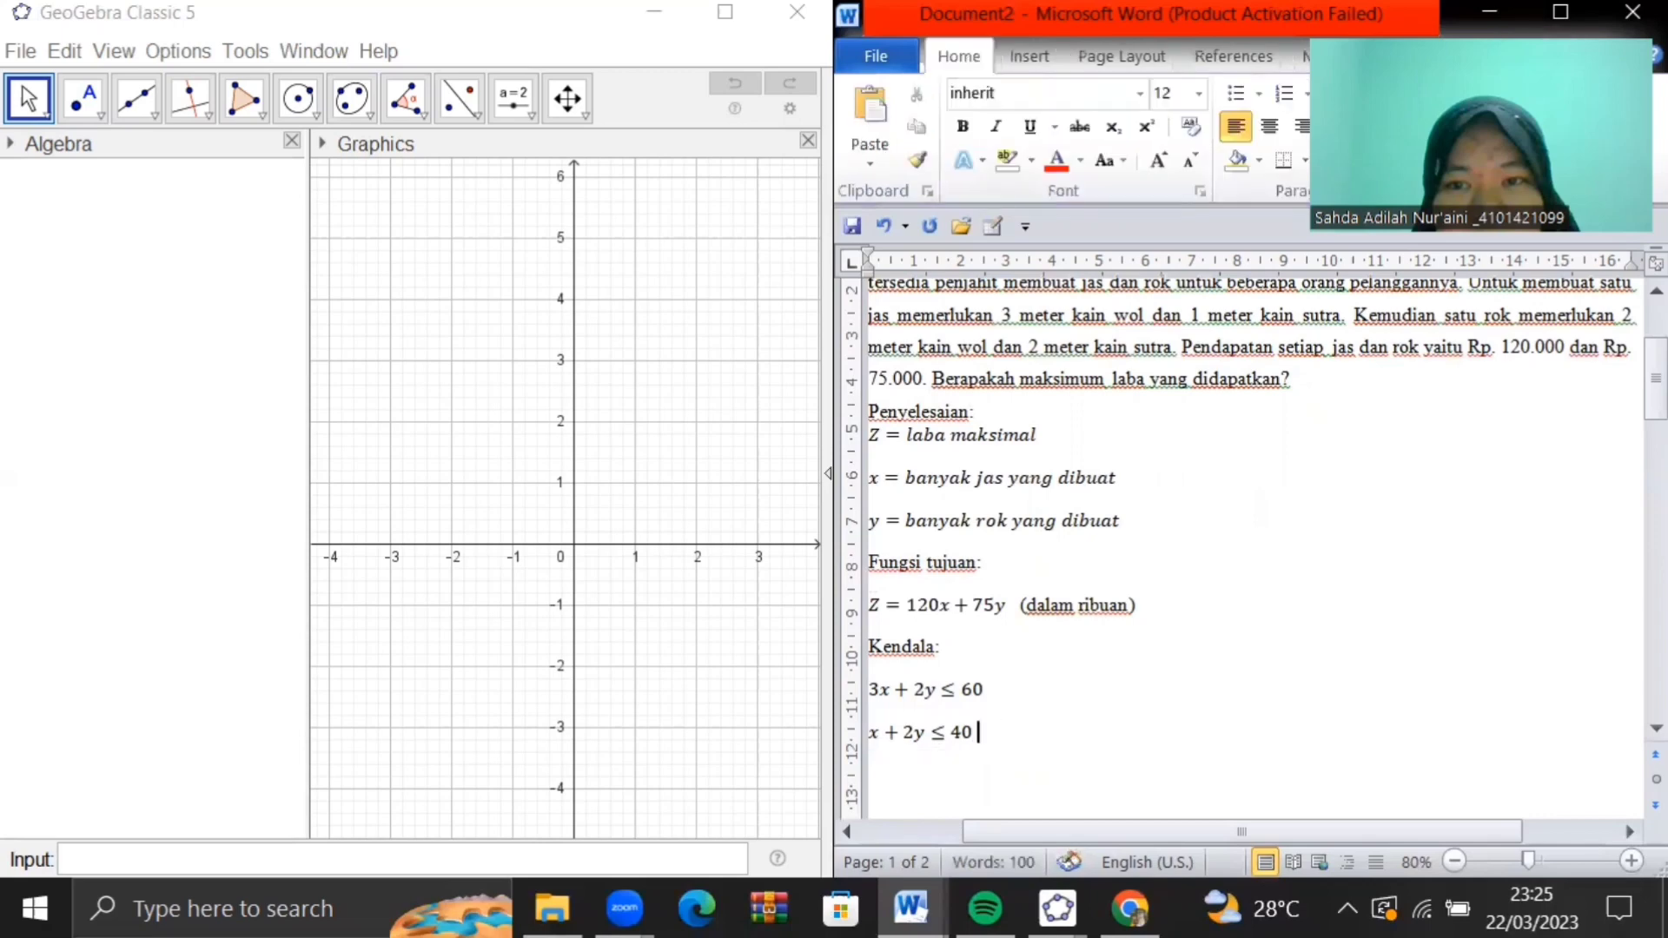
Review the tailor problem text against the variable definitions, objective function and two constraints written so far
scroll(1156, 596, up, 1)
scroll(1156, 596, up, 1)
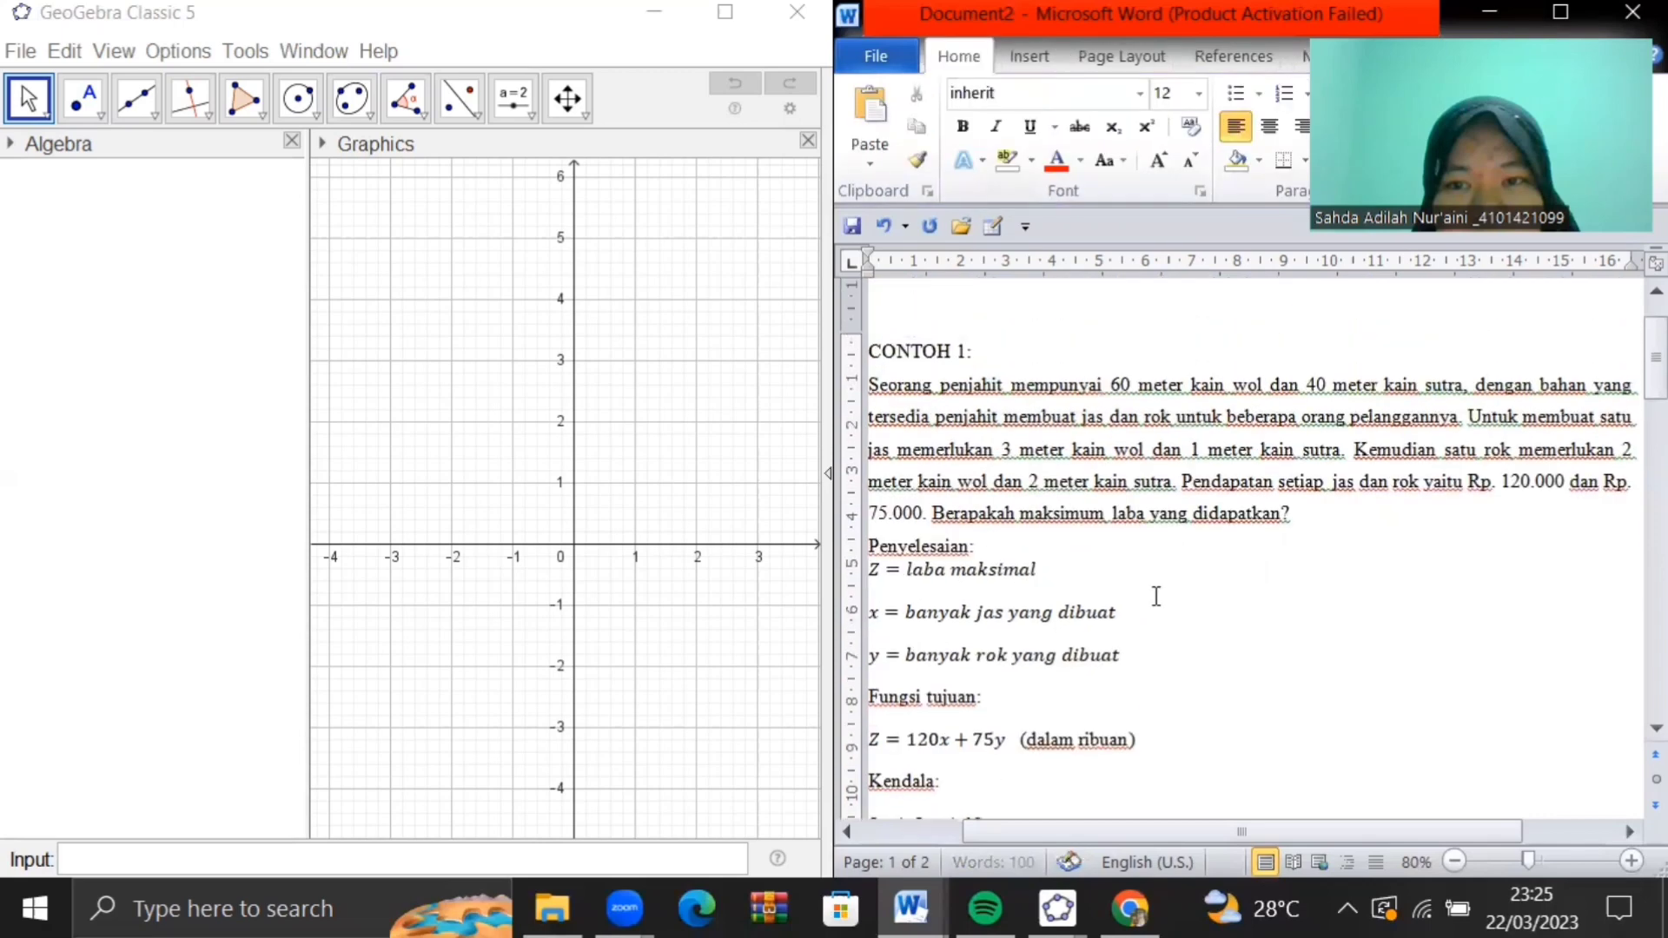
scroll(1156, 596, down, 1)
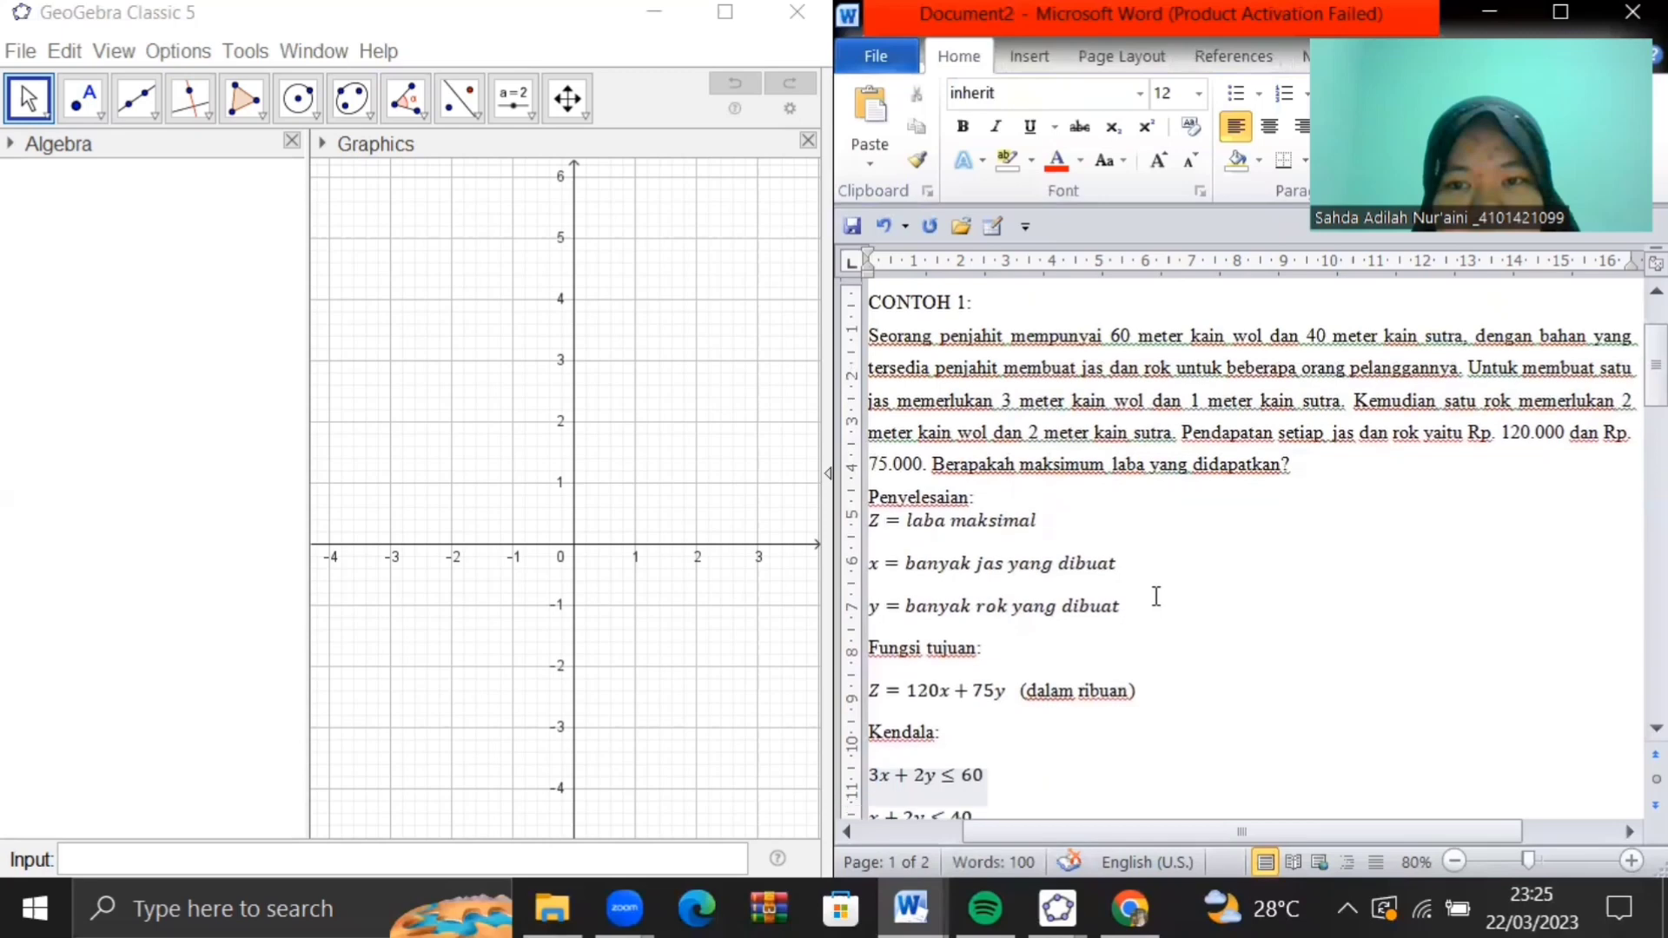
scroll(1156, 596, down, 1)
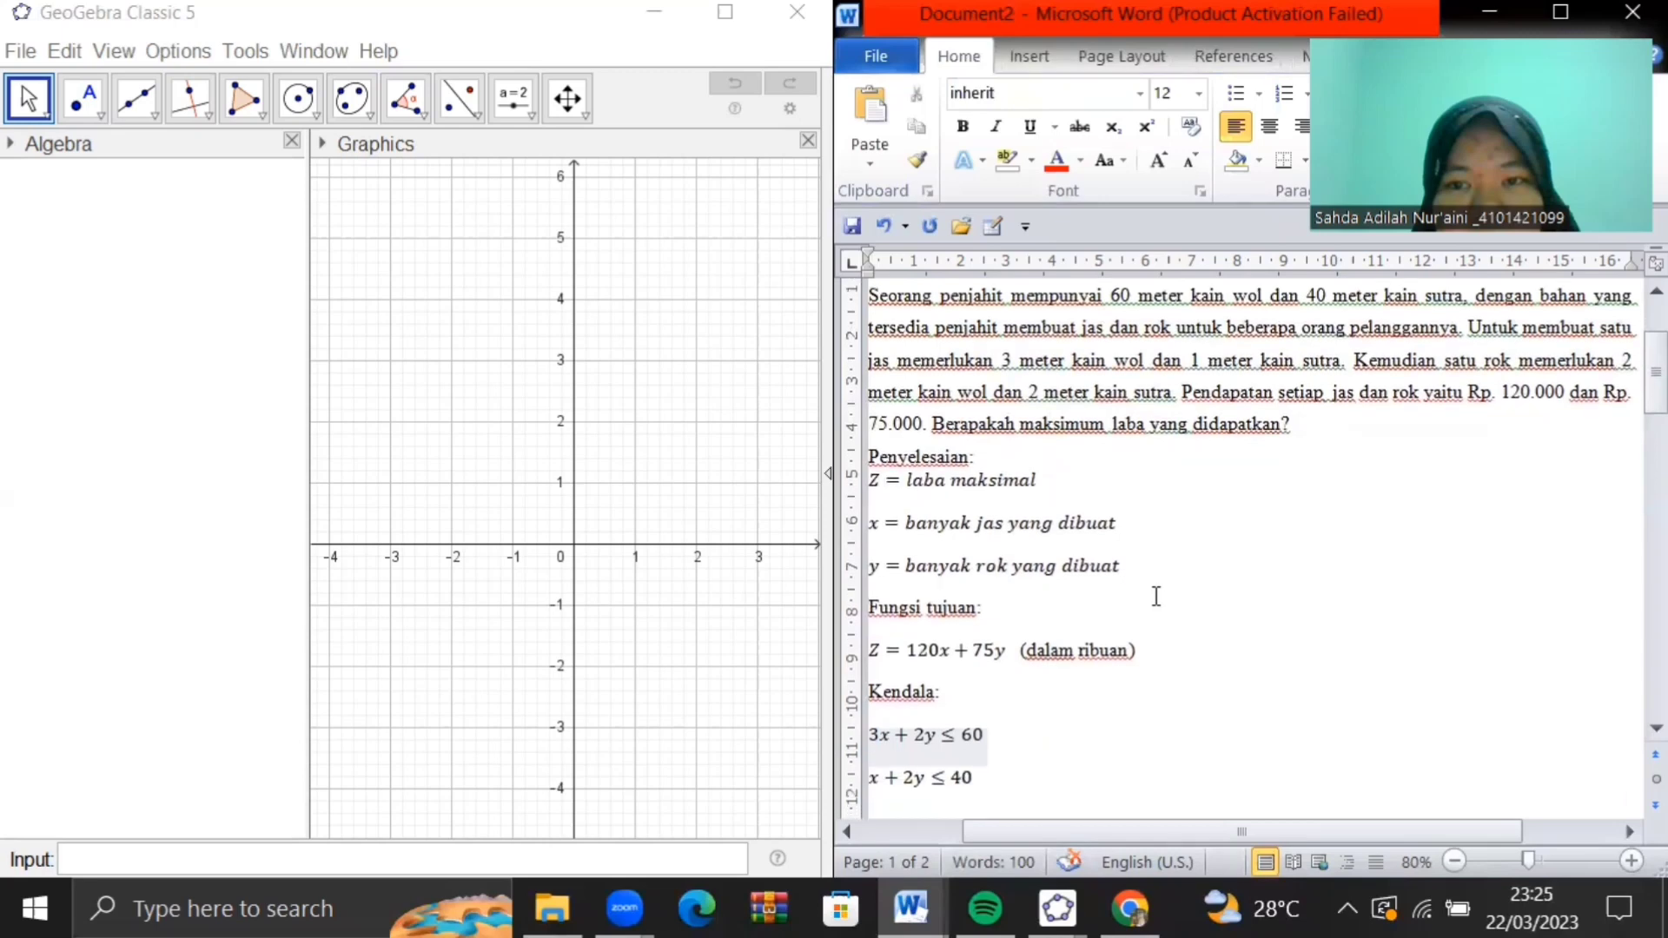
scroll(1156, 596, down, 1)
scroll(1157, 596, up, 1)
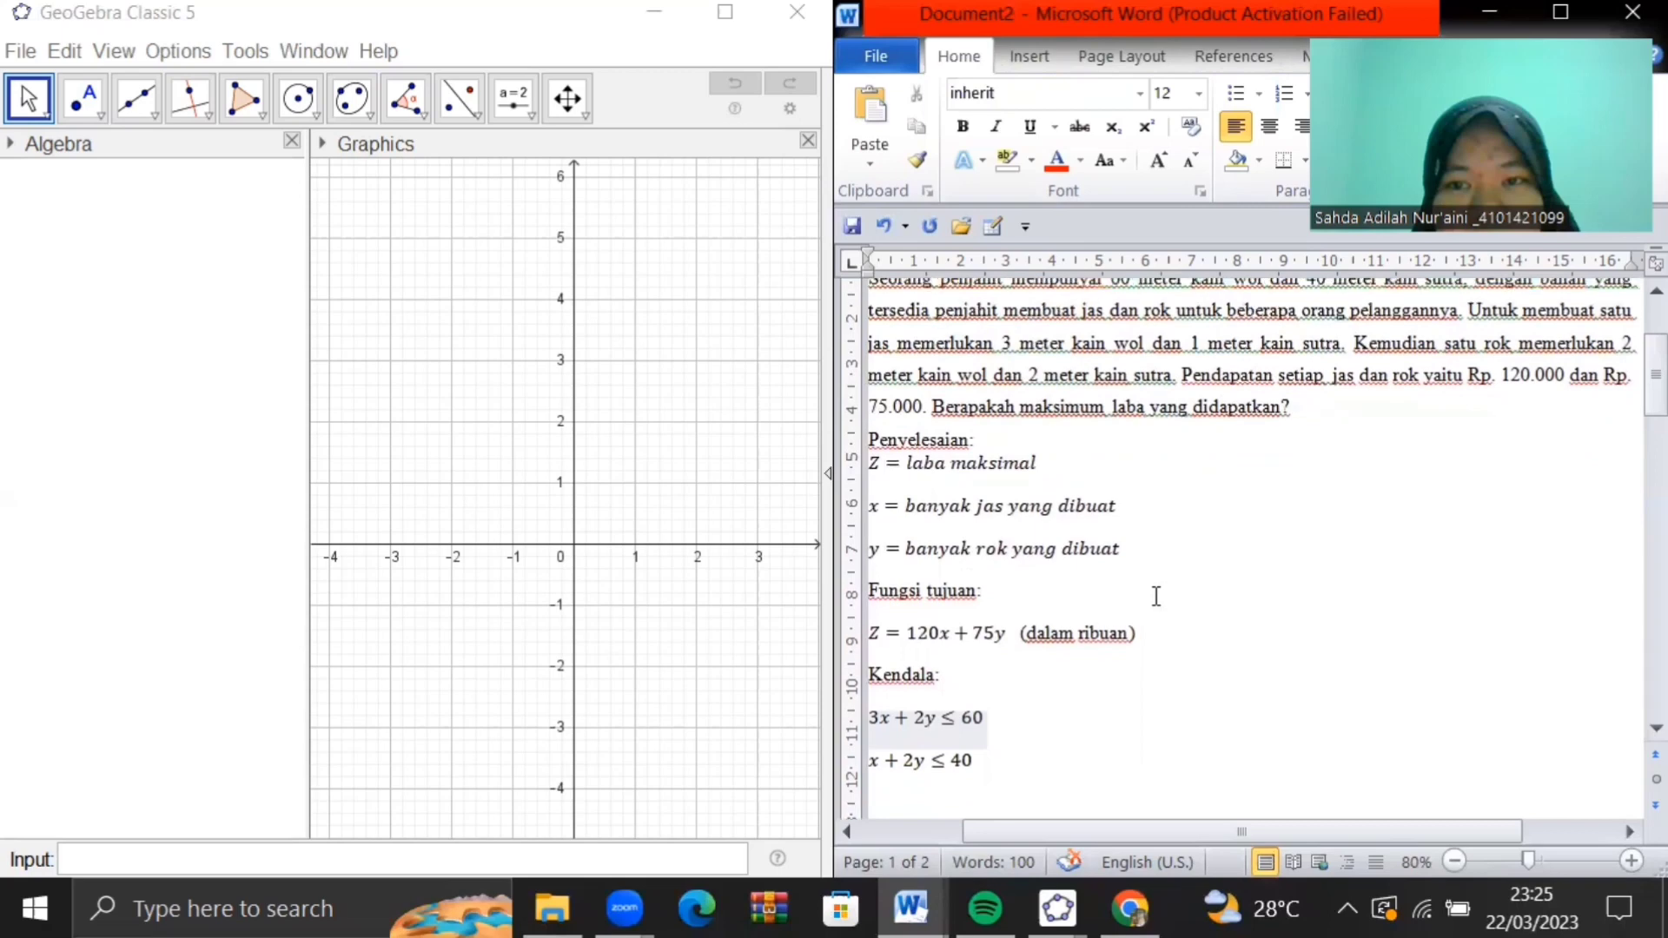
scroll(1156, 596, up, 1)
scroll(1156, 596, down, 1)
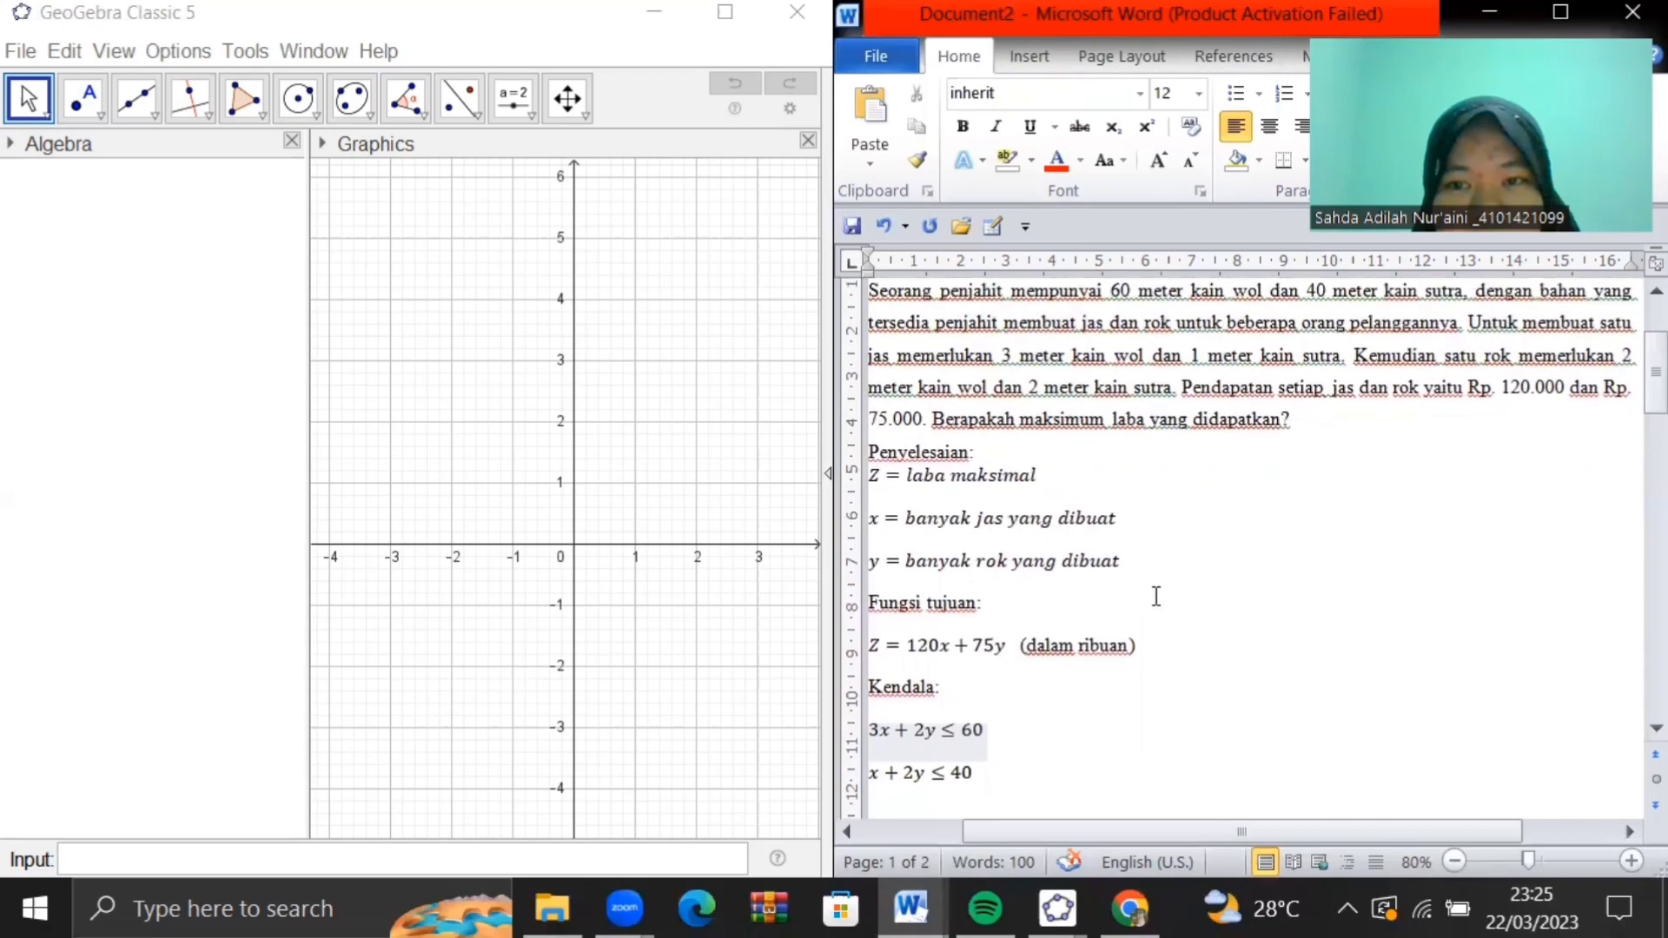
Insert the non-negativity constraints "x ≥ 0, y ≥ 0" as an equation on a new line below the second constraint
scroll(1156, 596, down, 1)
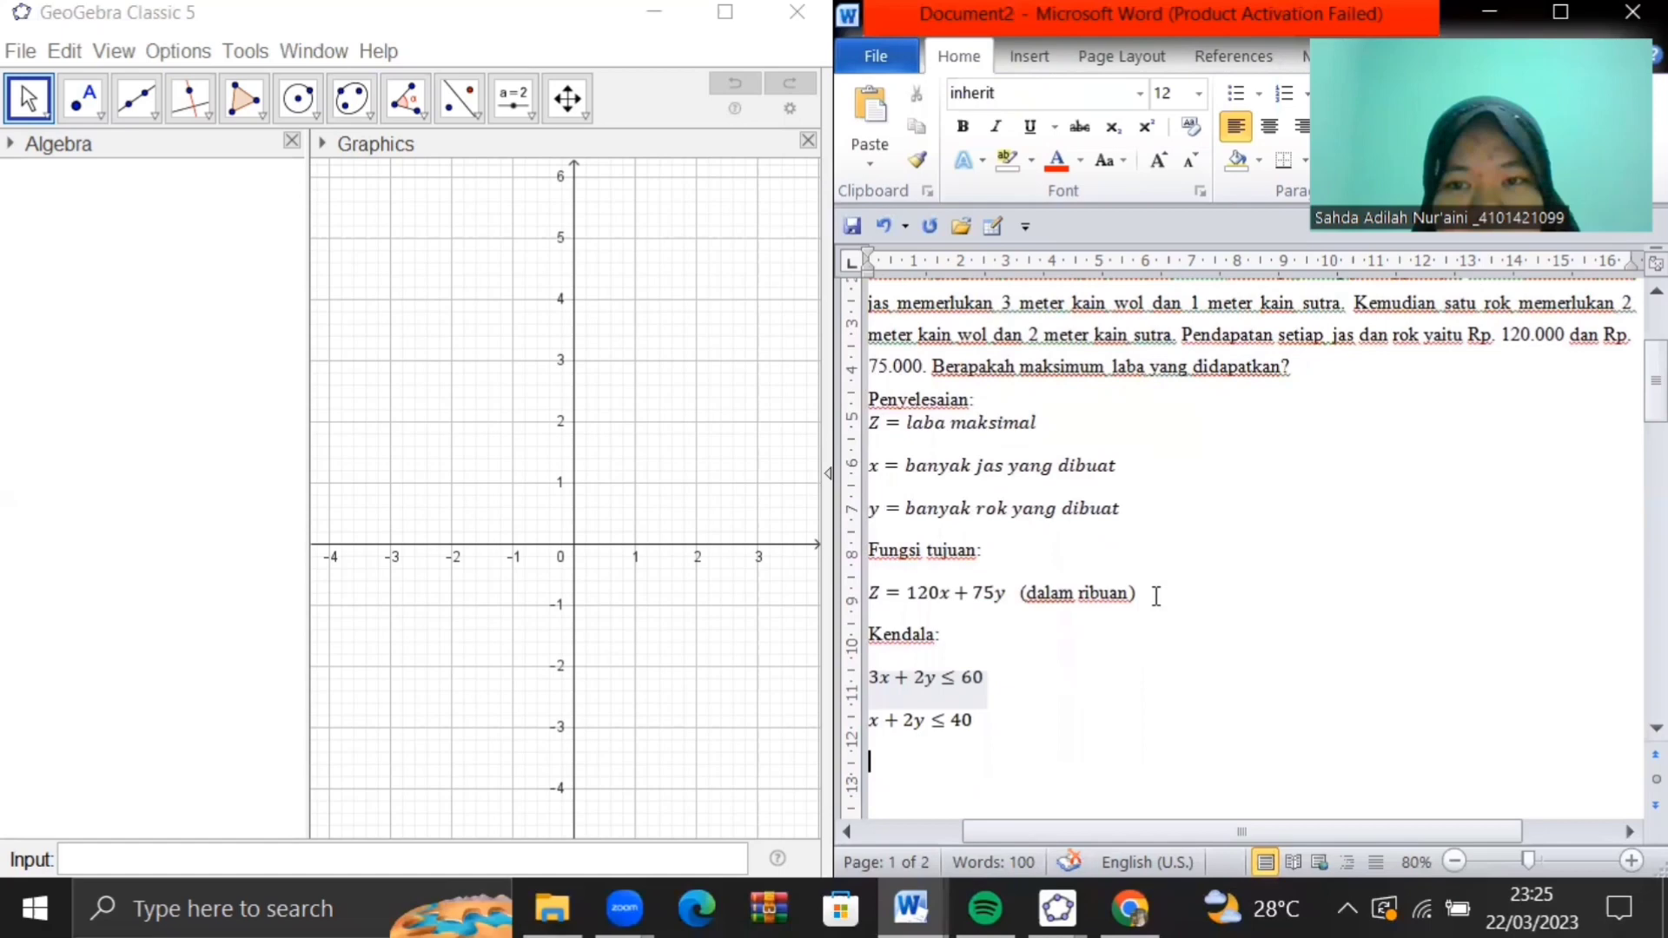
text(x)
key(BackSpace)
key(alt+equal)
text(x)
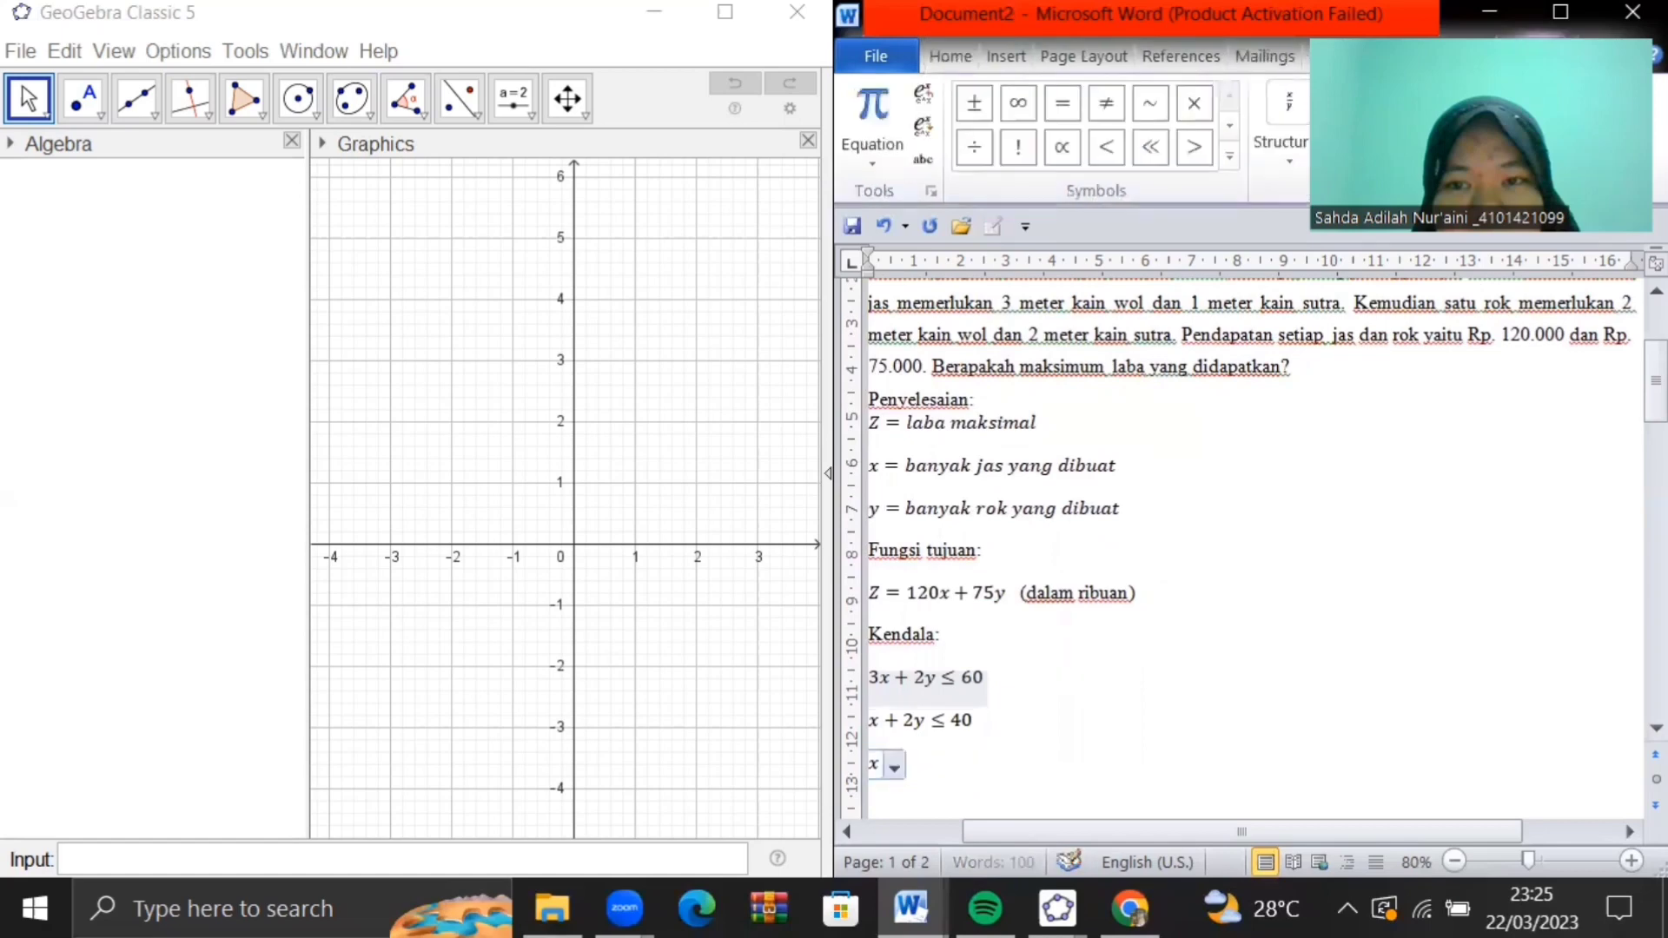
text(>=)
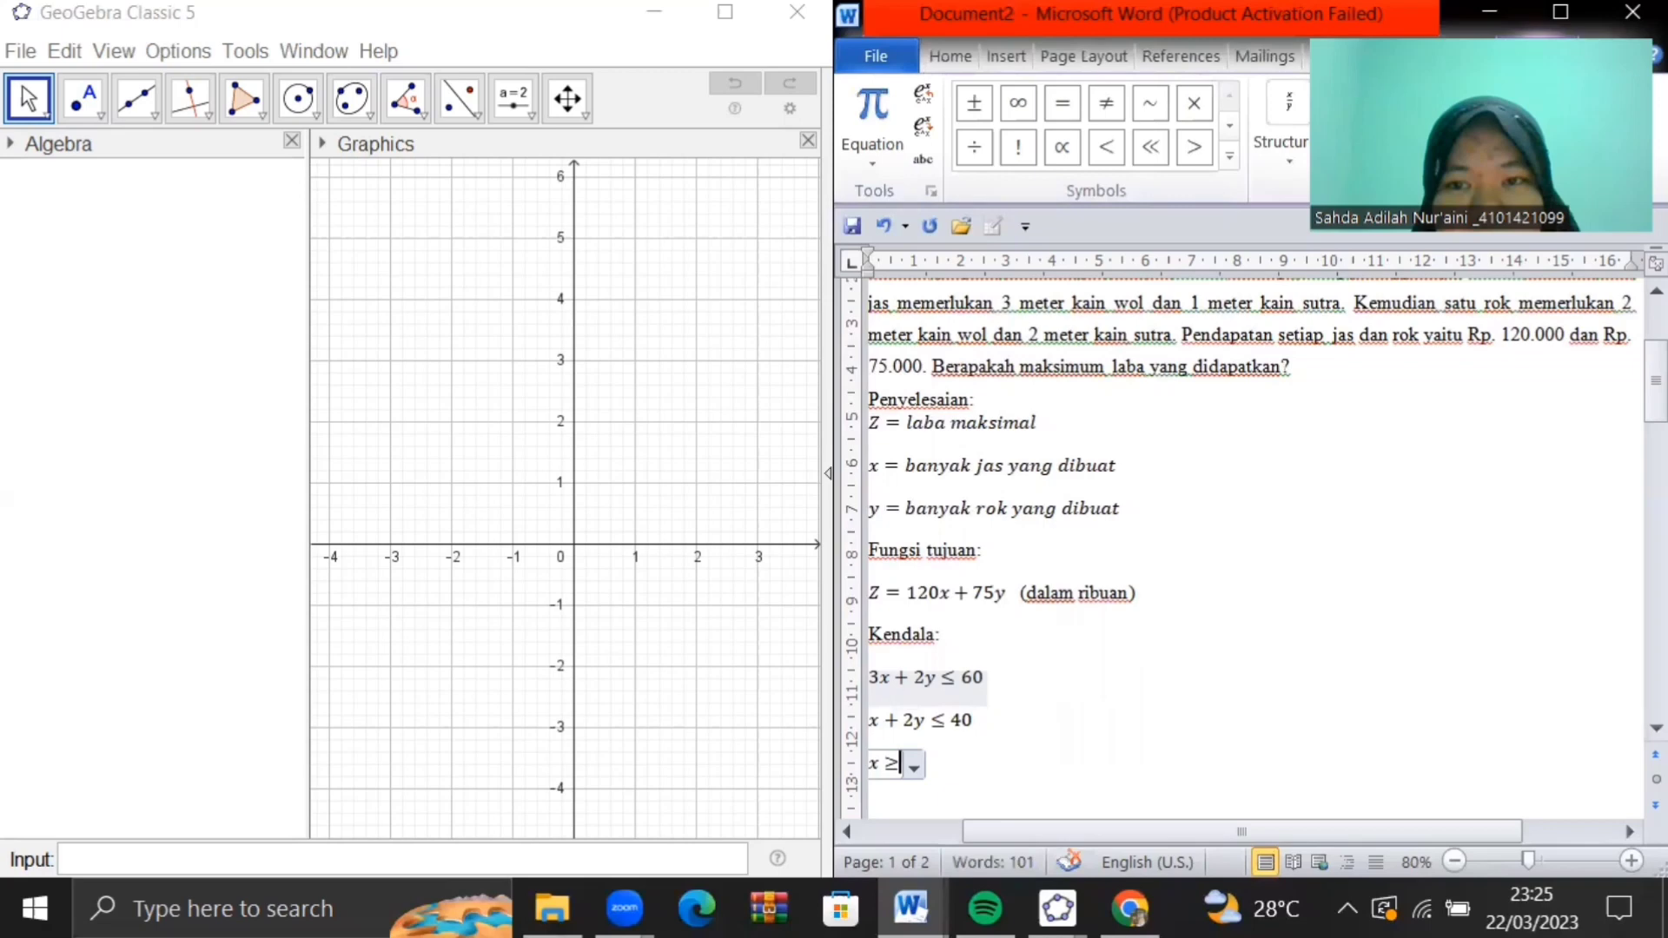
text(0,y)
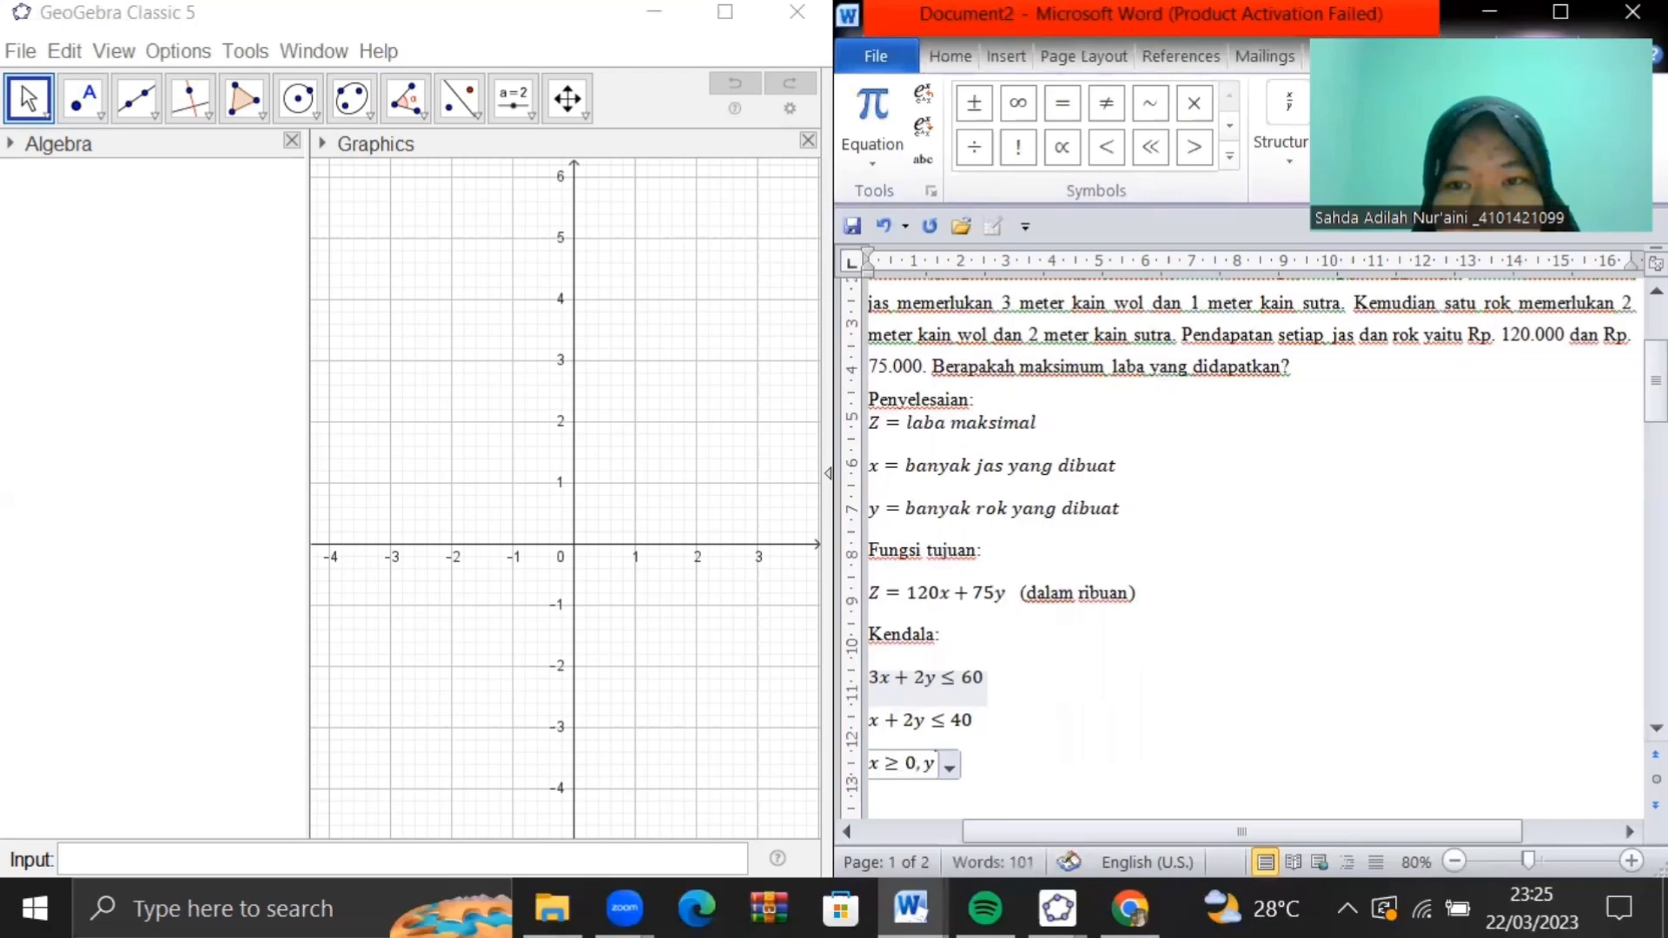
text(>=)
text(0)
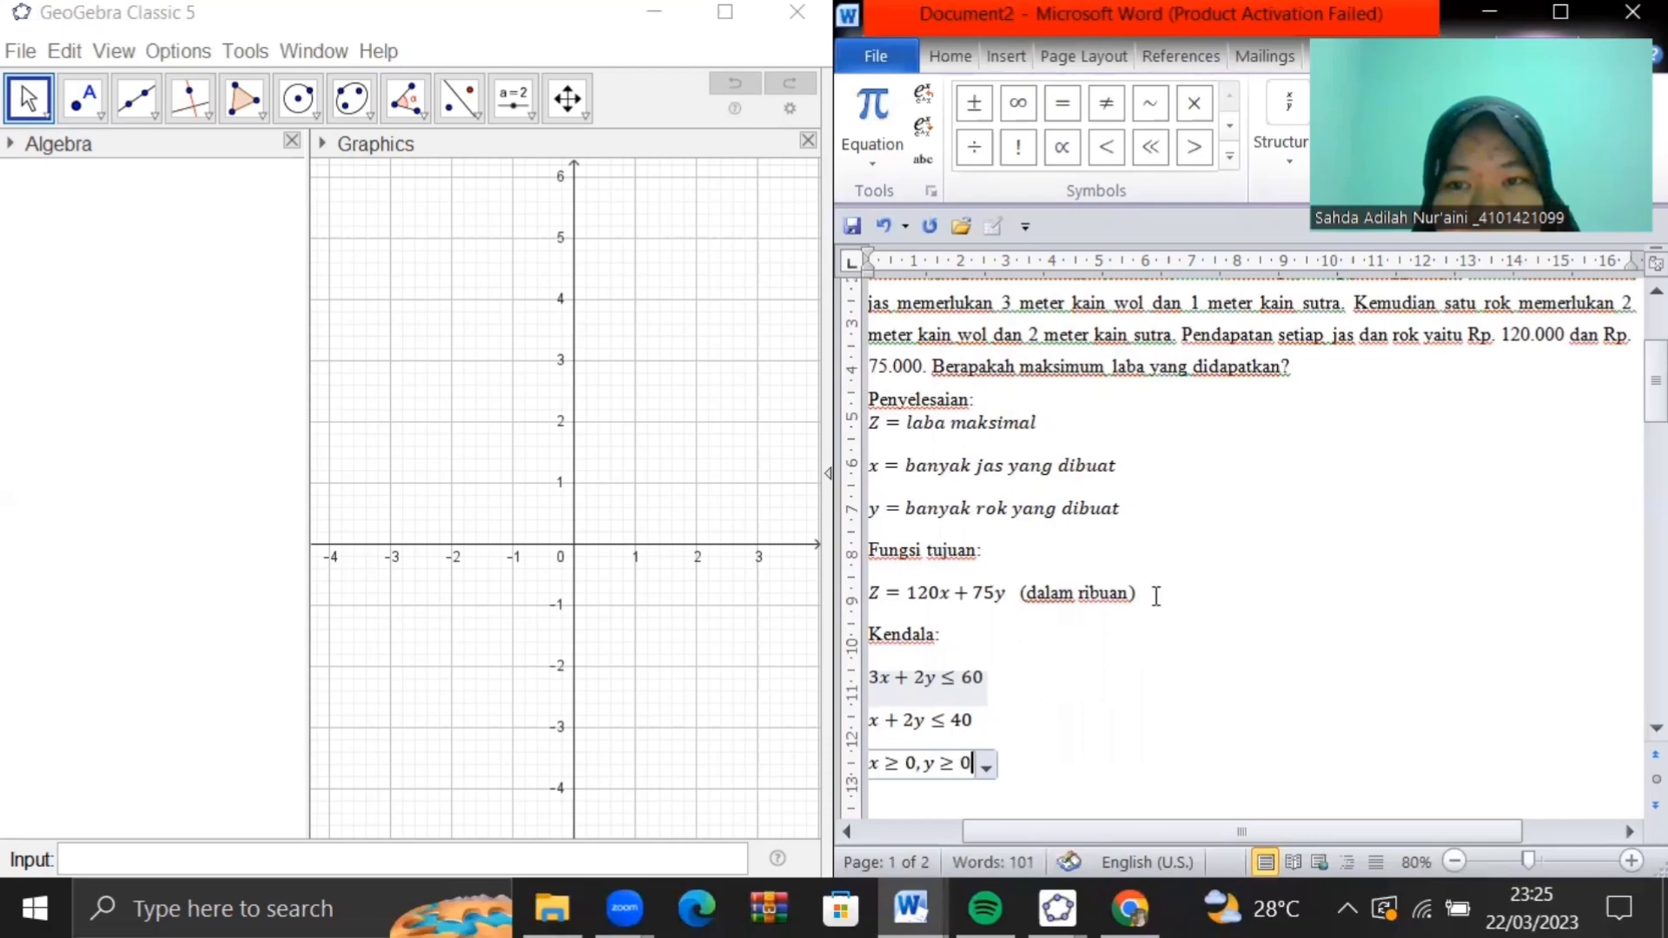
key(Right)
scroll(1157, 596, up, 1)
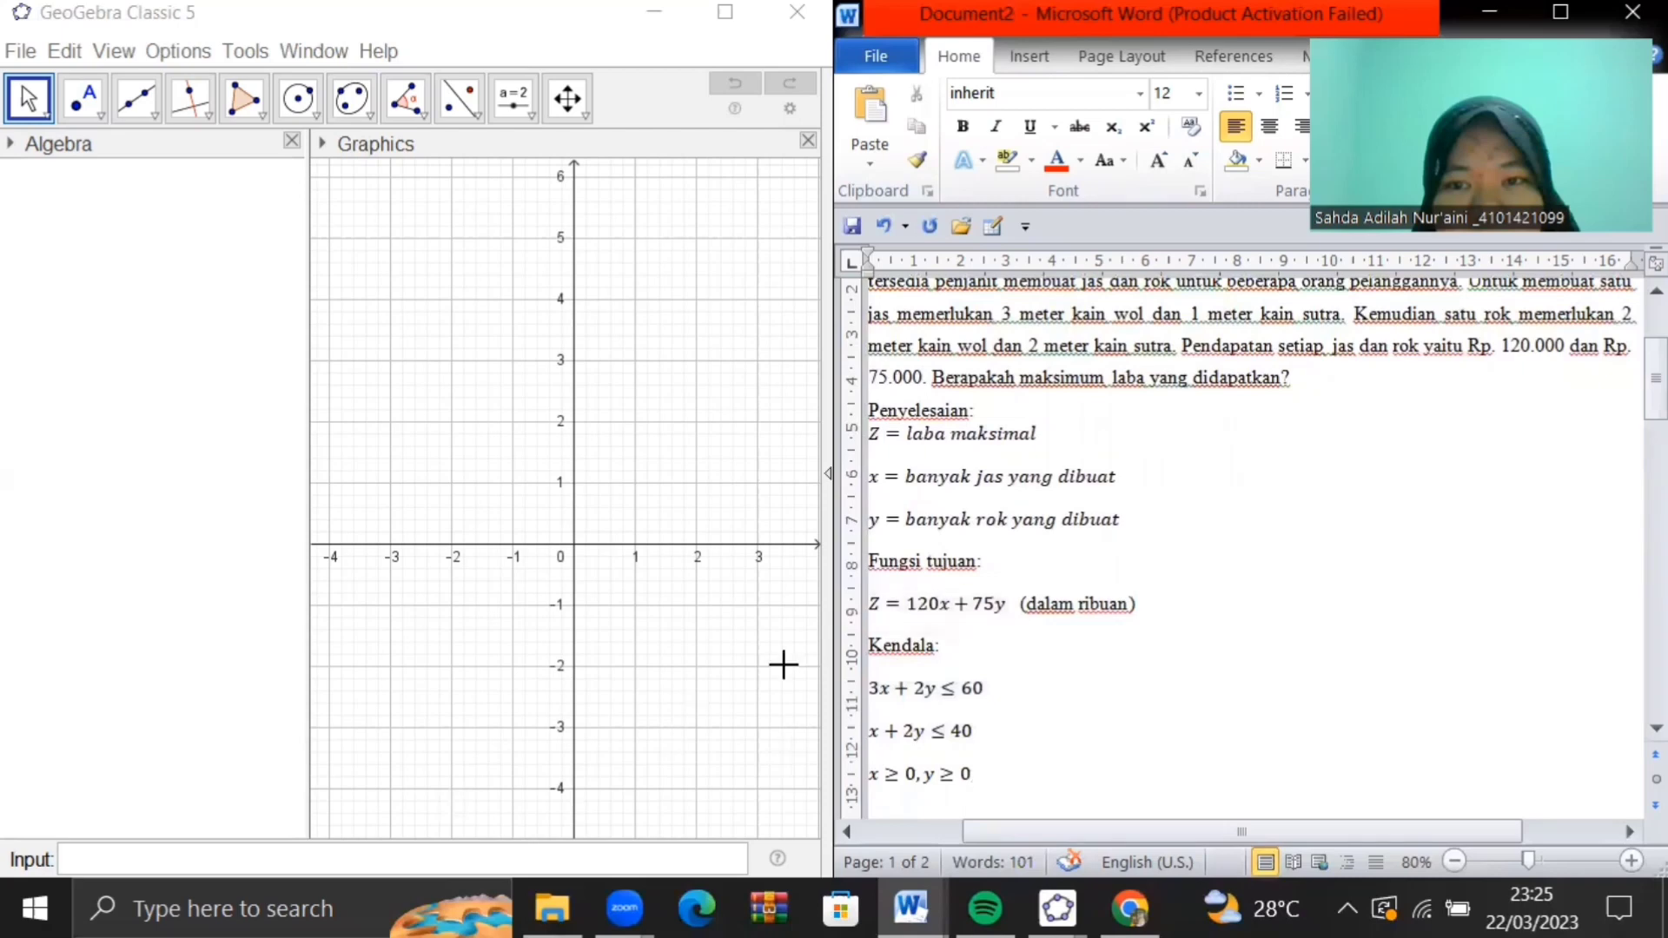
Switch to GeoGebra and plot the first constraint's boundary line by entering the equation 3x+2y=60
scroll(783, 665, down, 2)
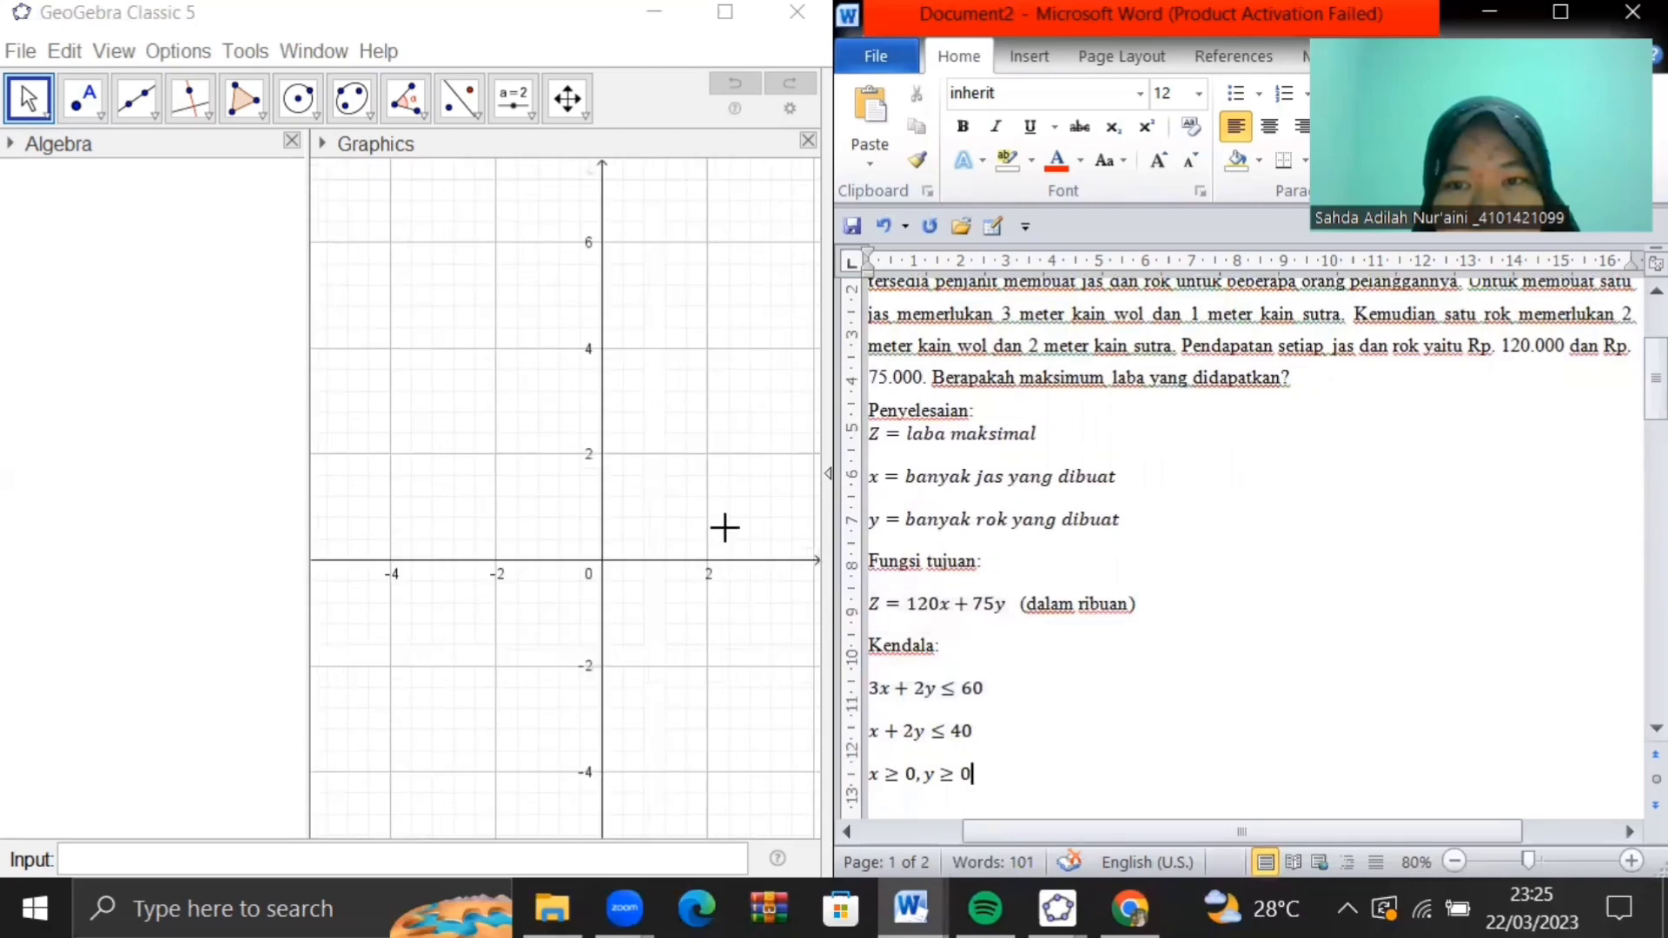
click(593, 860)
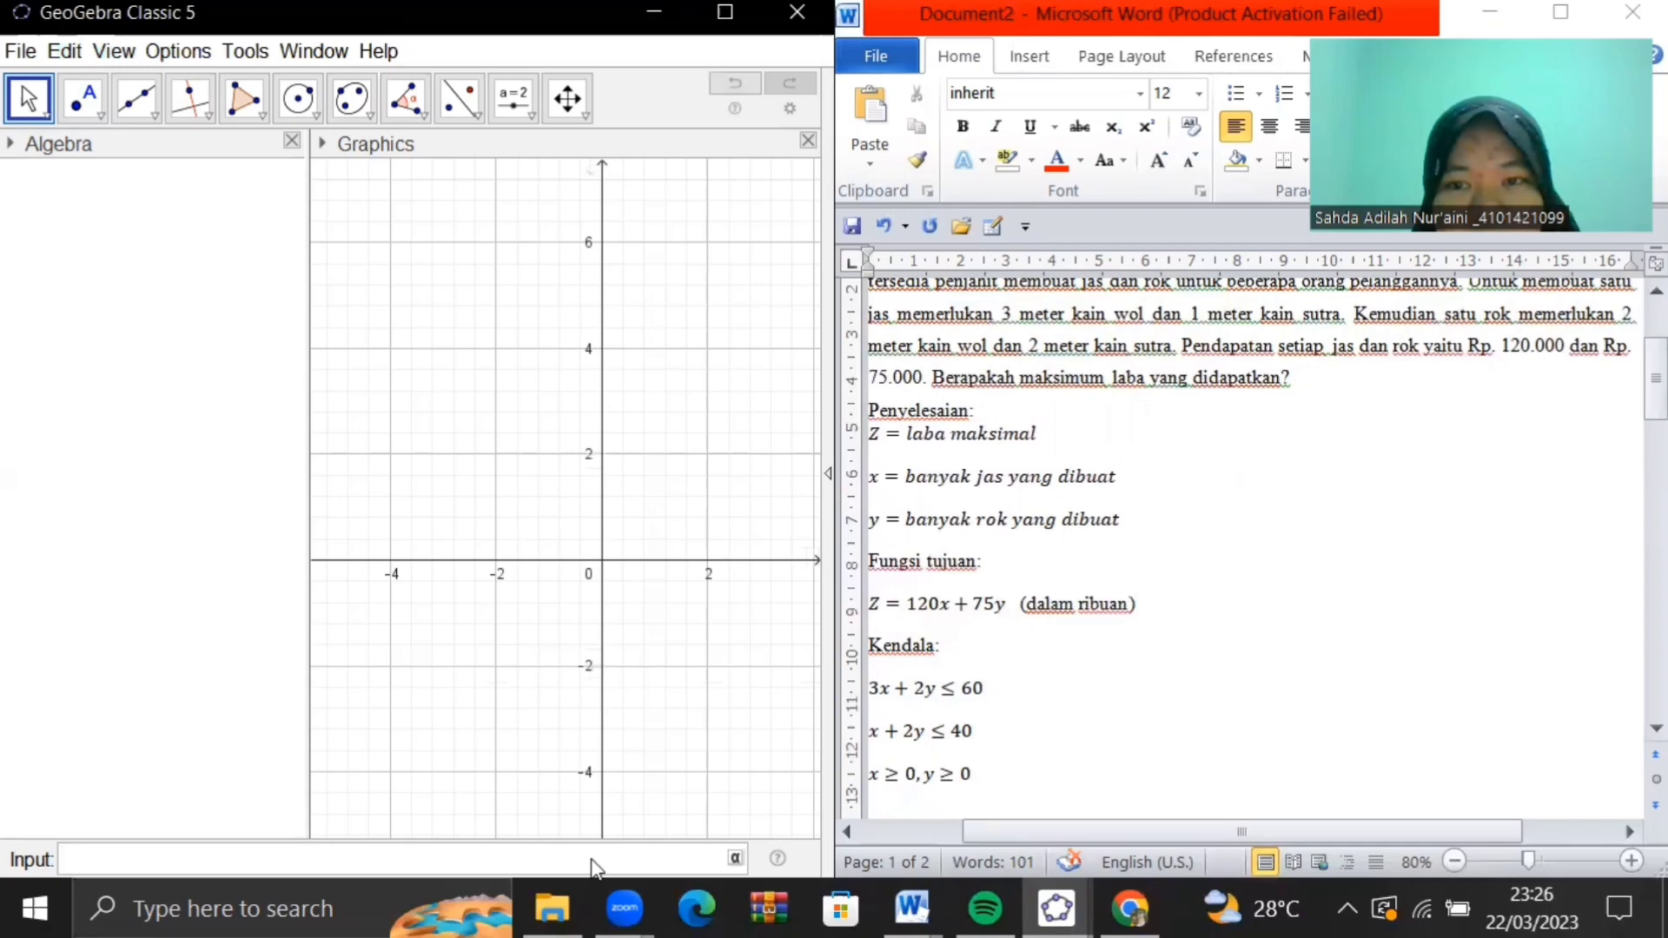
text(3x)
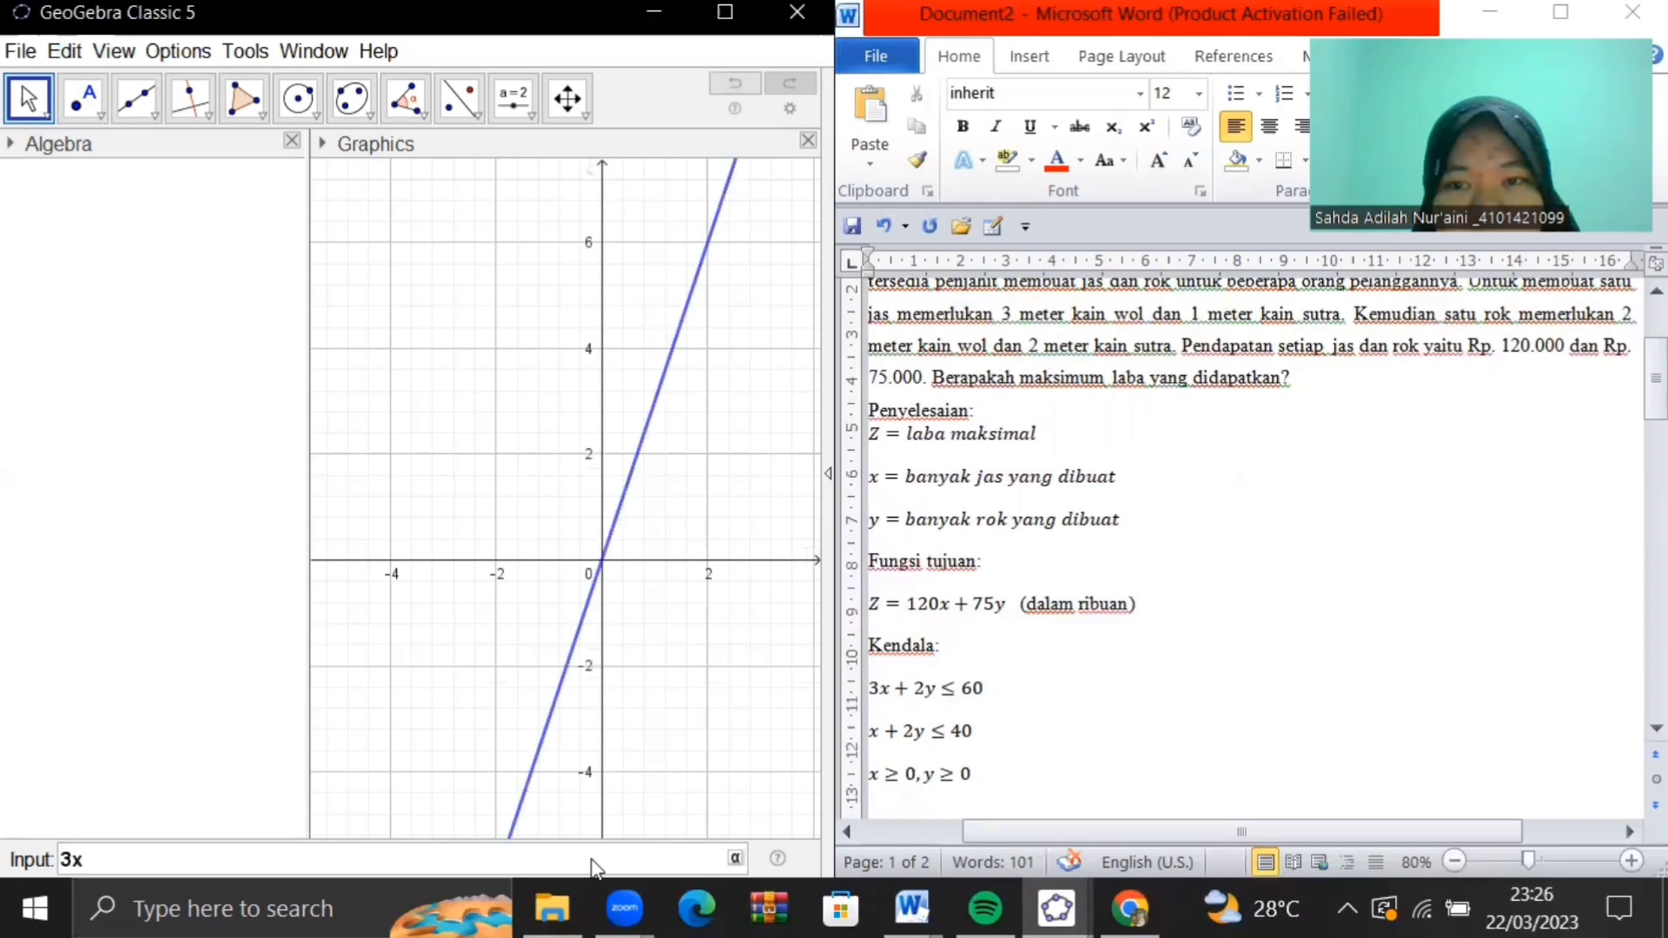
text(+2)
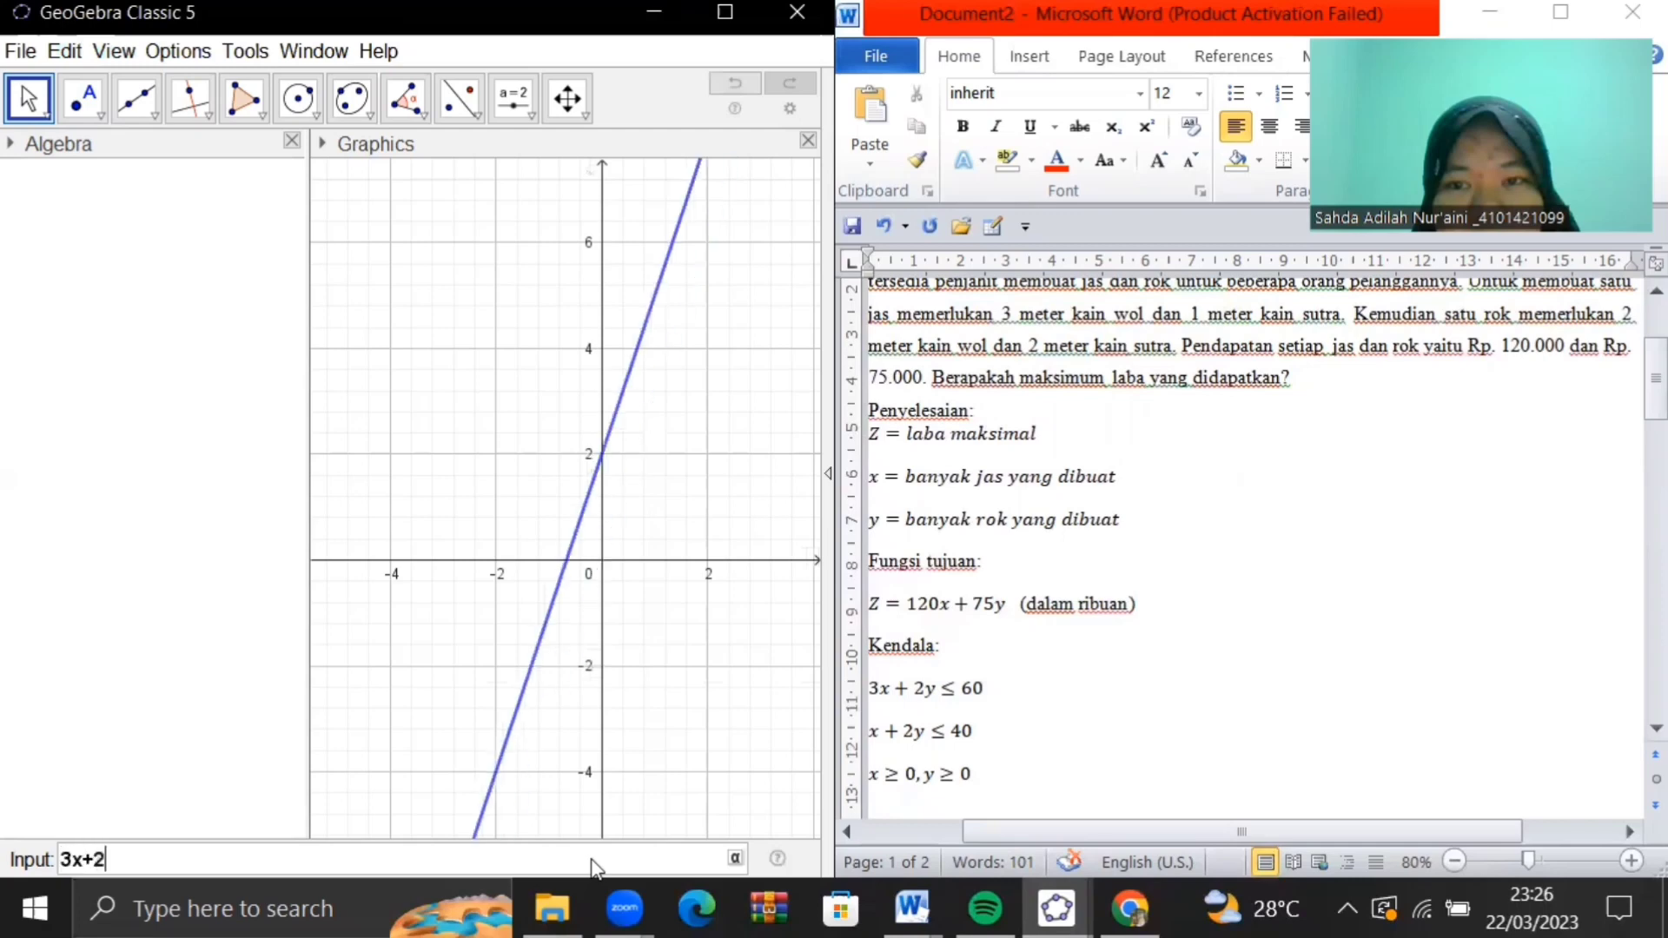
text(y=)
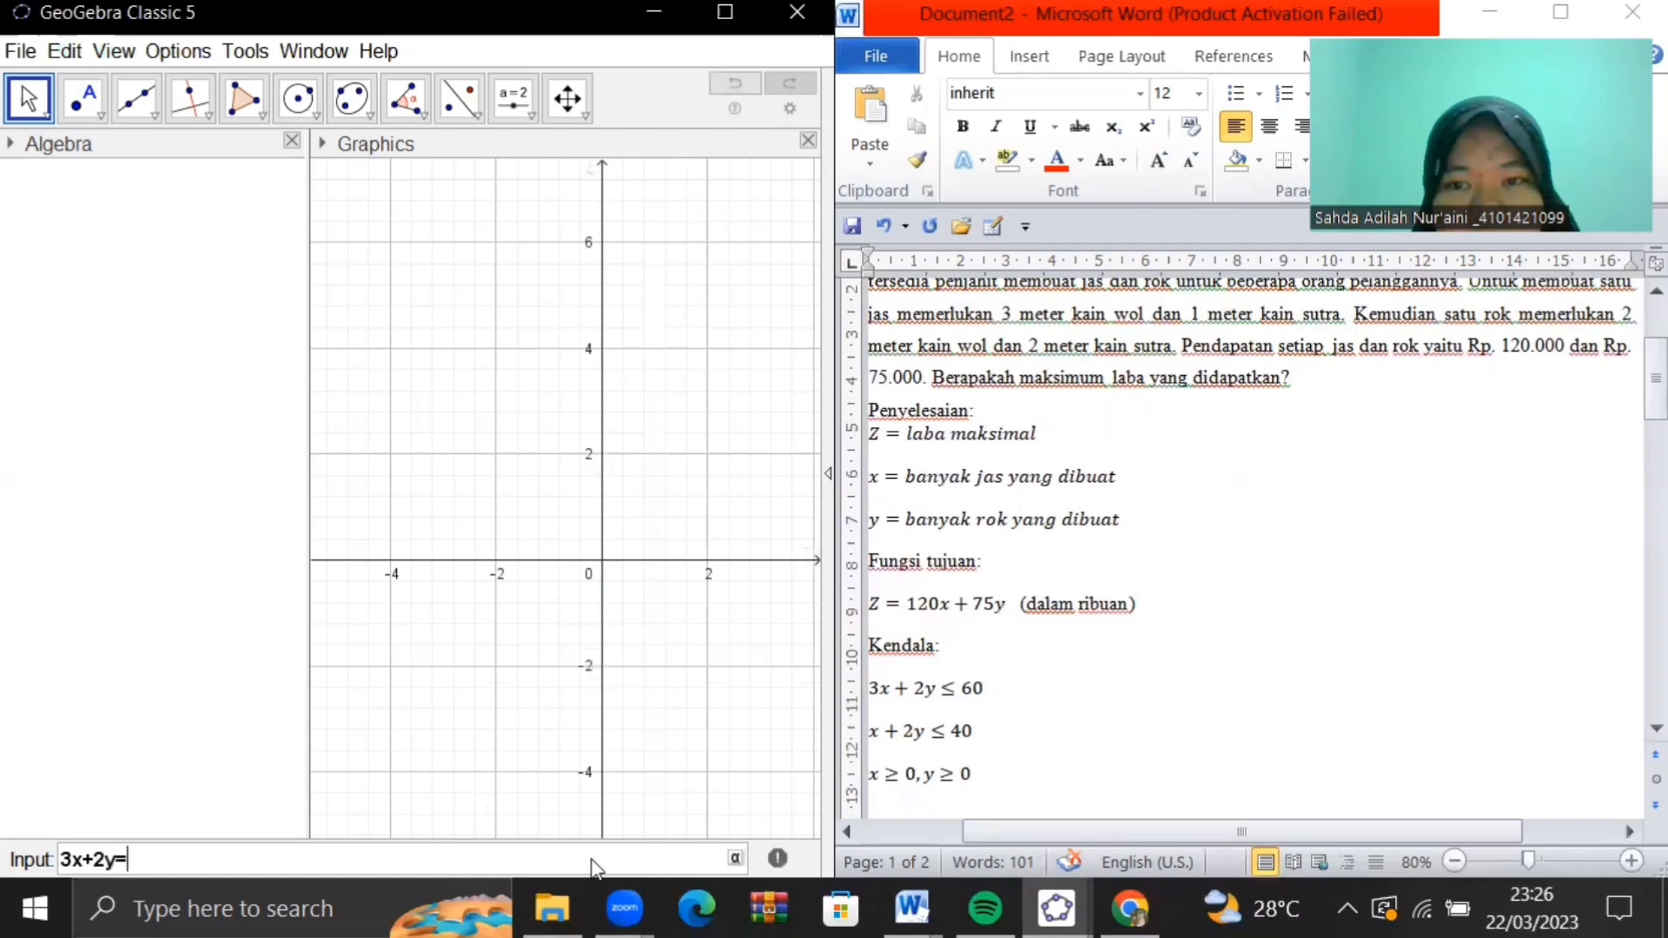
text(60)
key(Return)
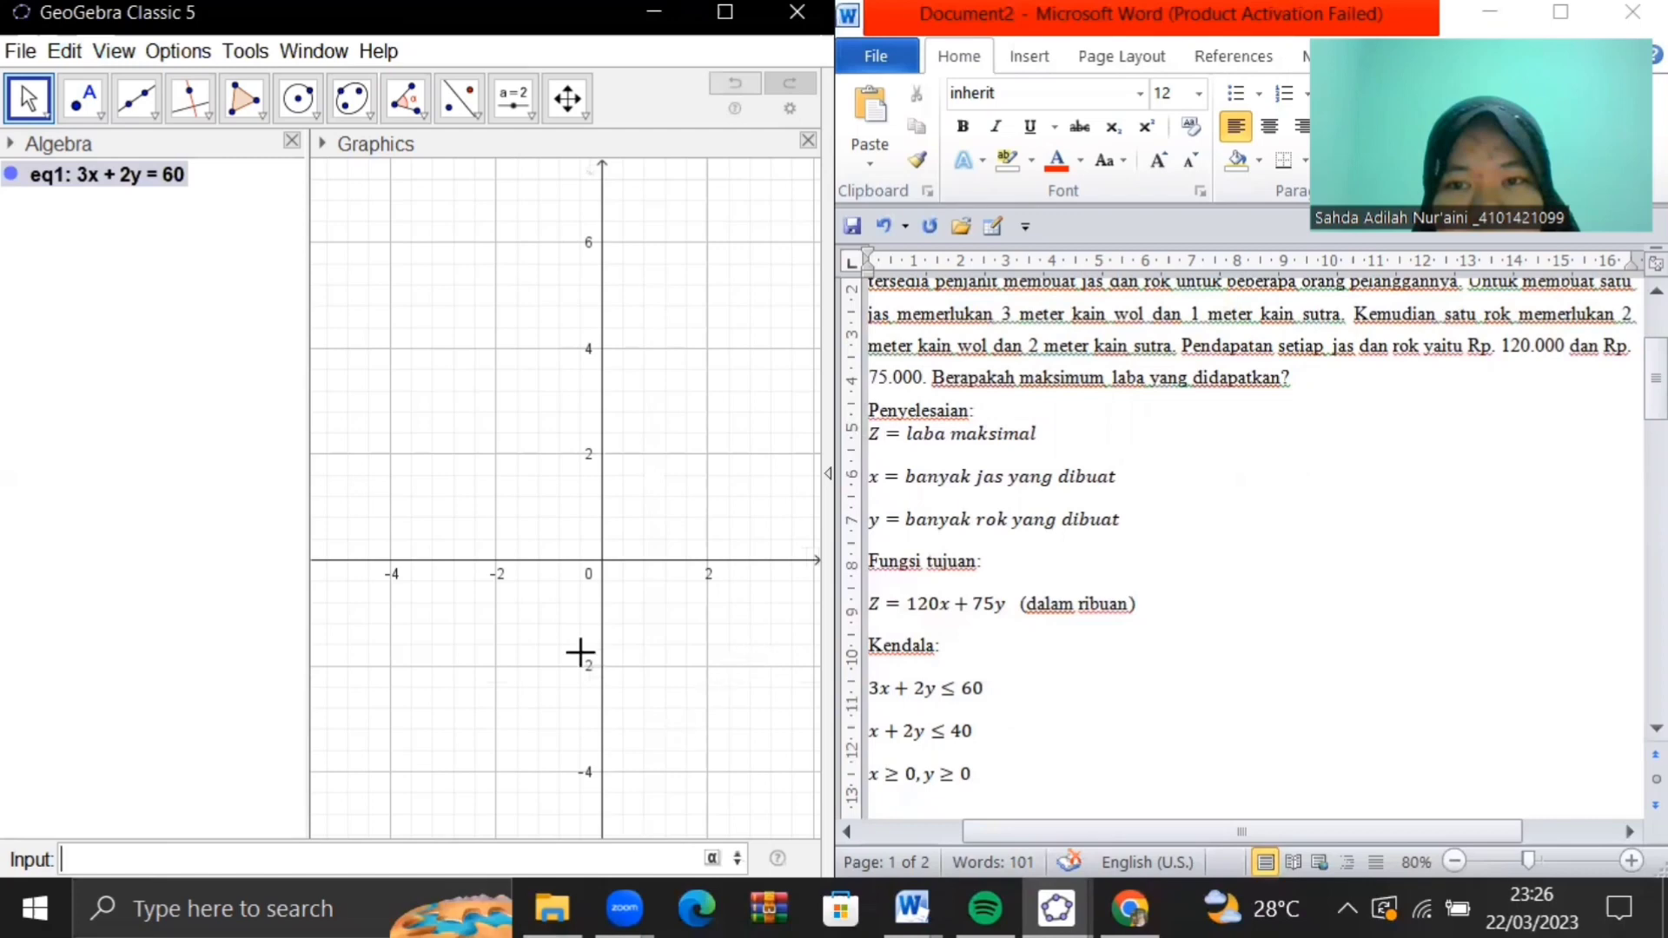
scroll(580, 652, down, 9)
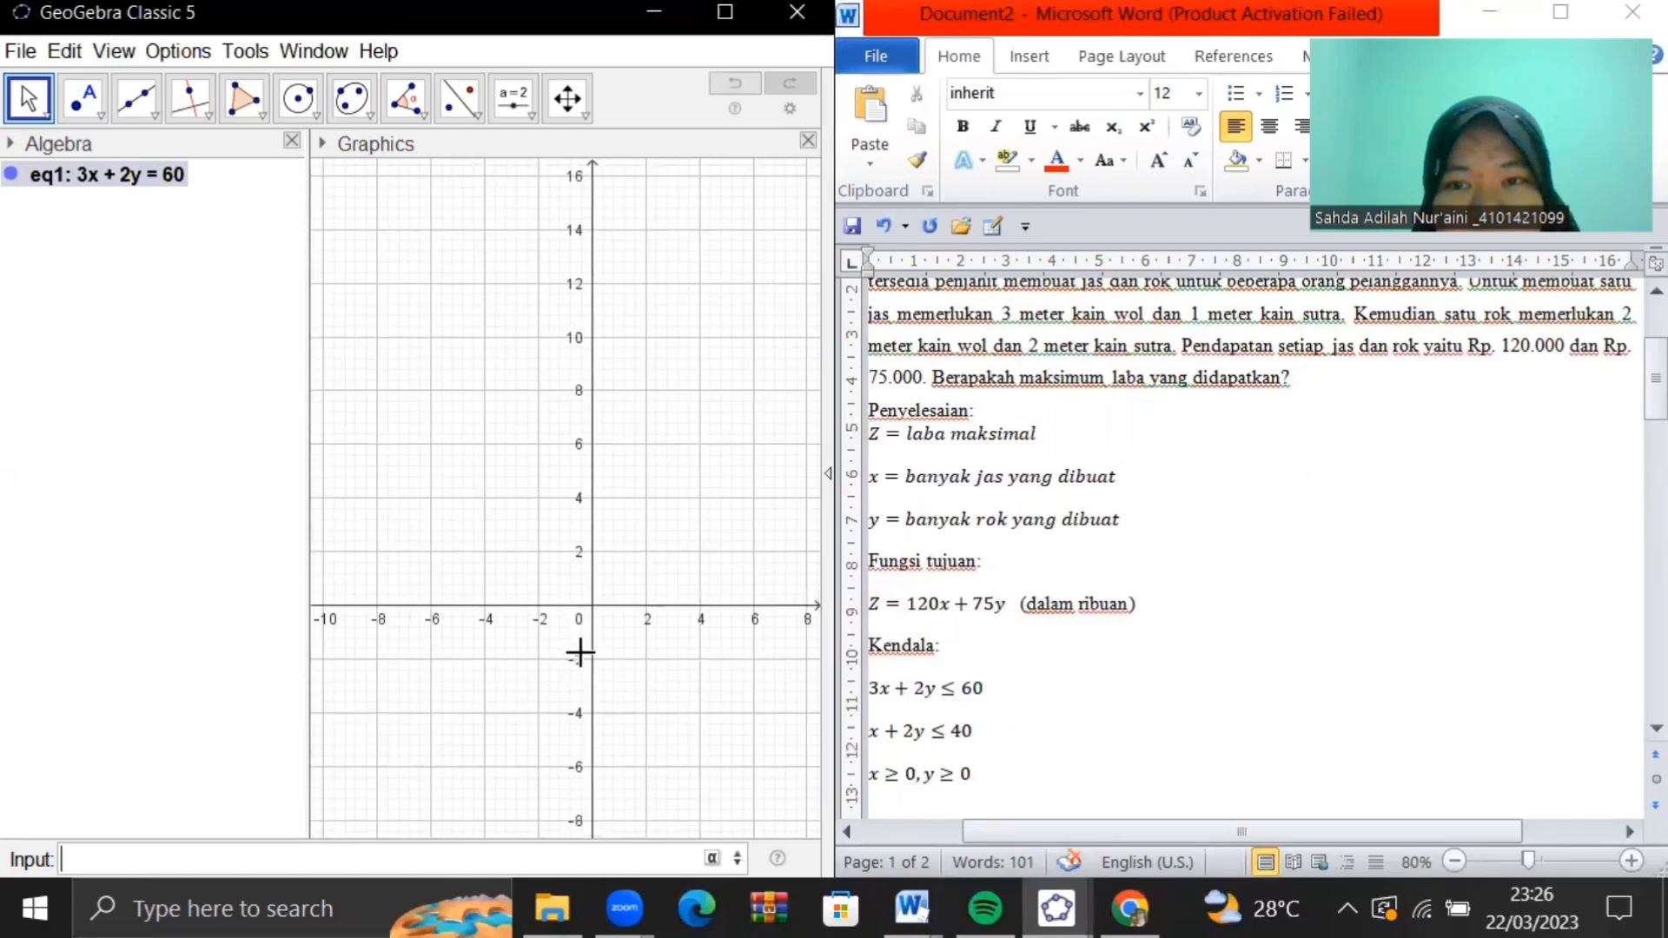
scroll(579, 652, down, 2)
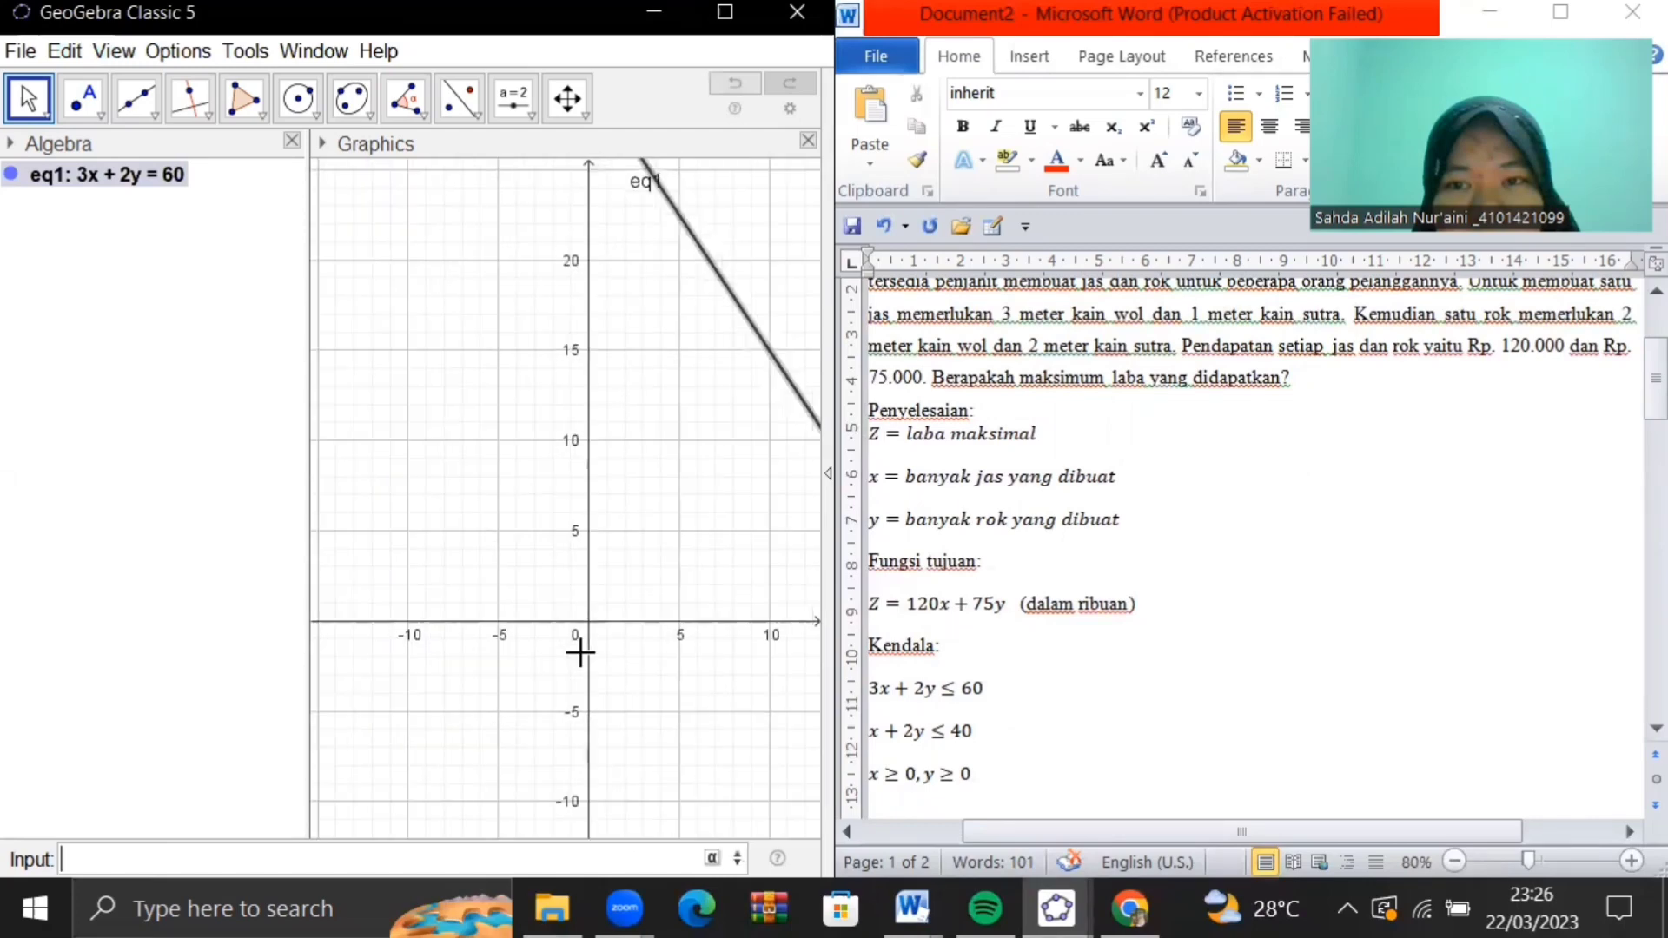
scroll(580, 652, down, 3)
scroll(524, 774, down, 1)
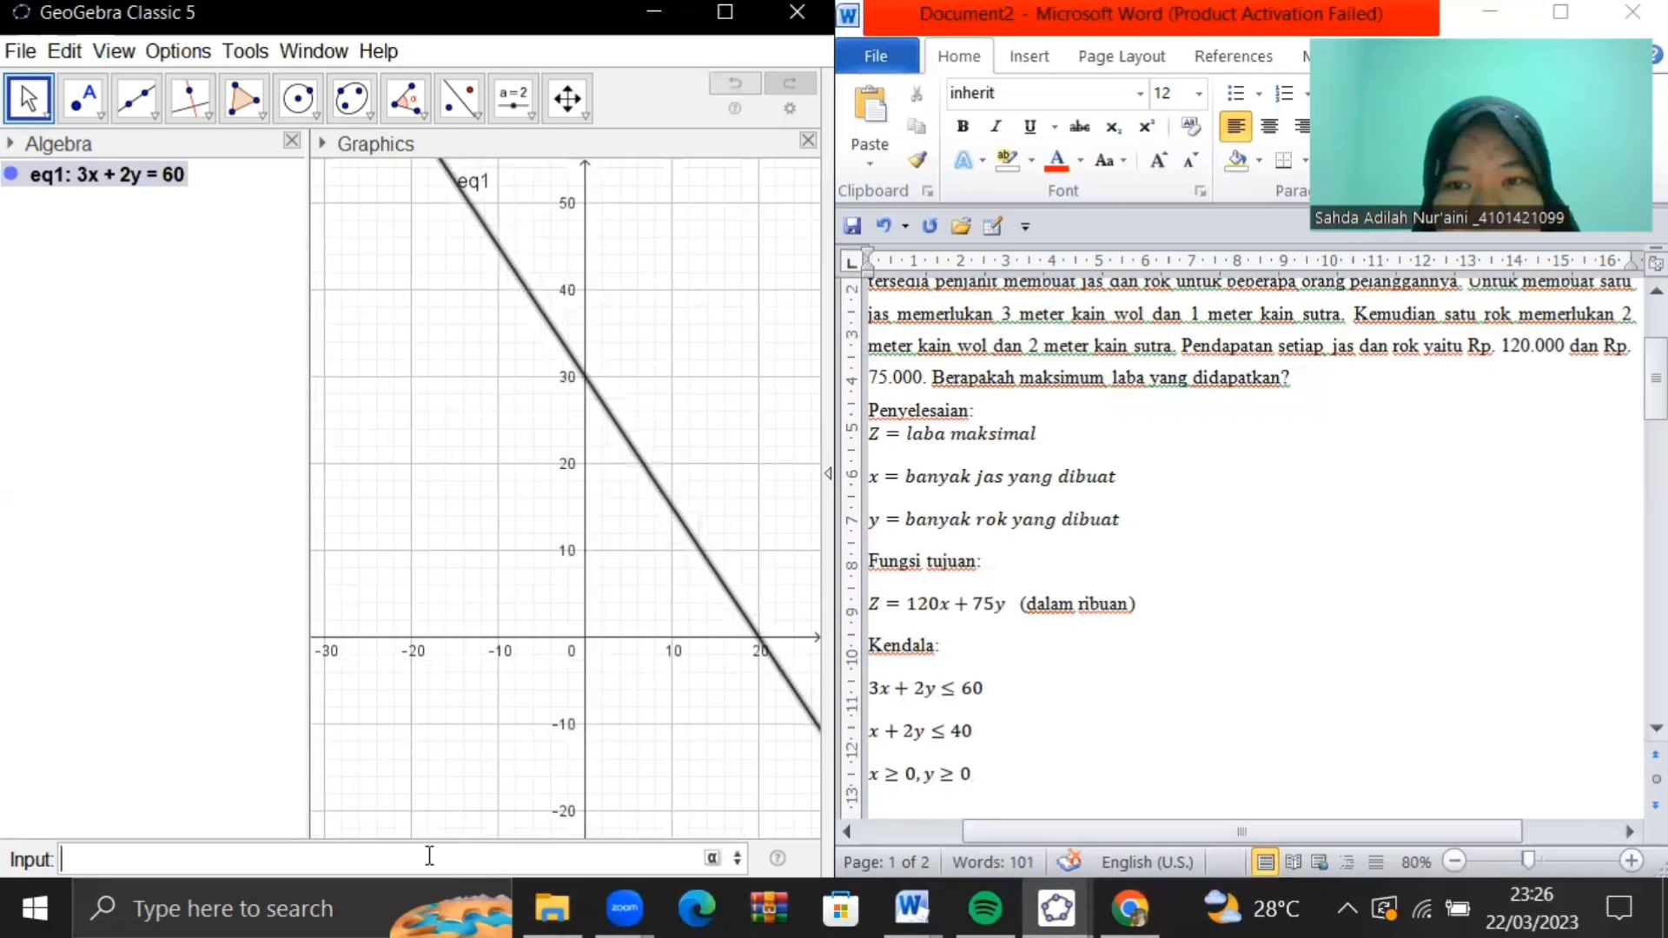
Plot the second constraint's boundary line by entering the equation x+2y=40
text(x+2)
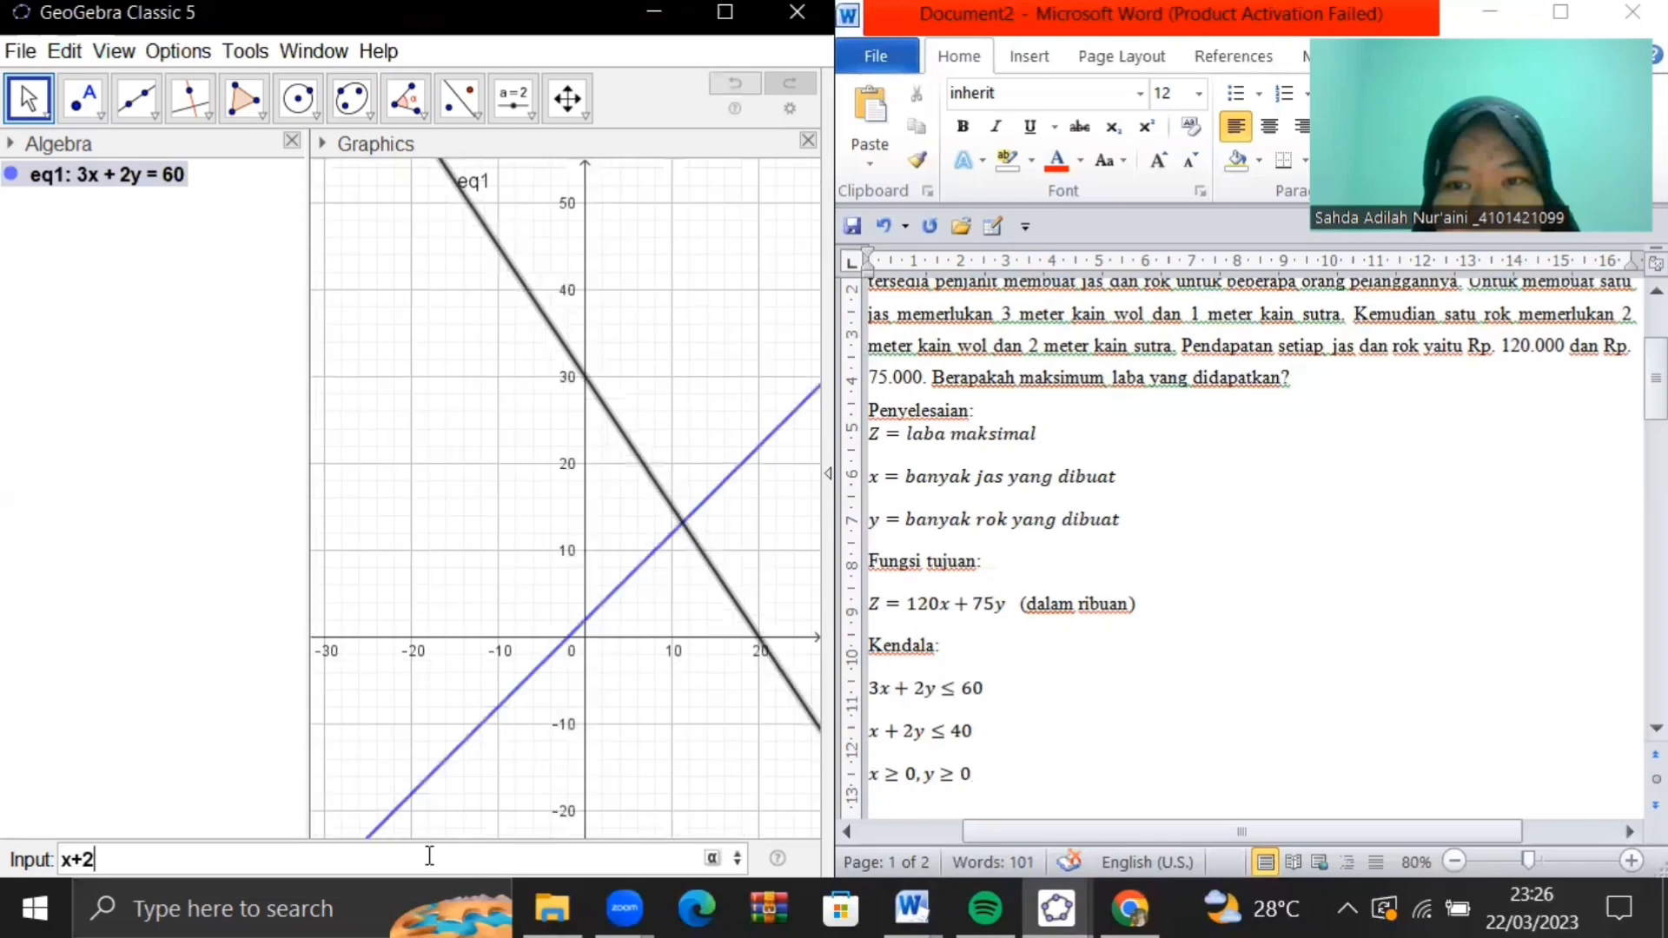
text(y)
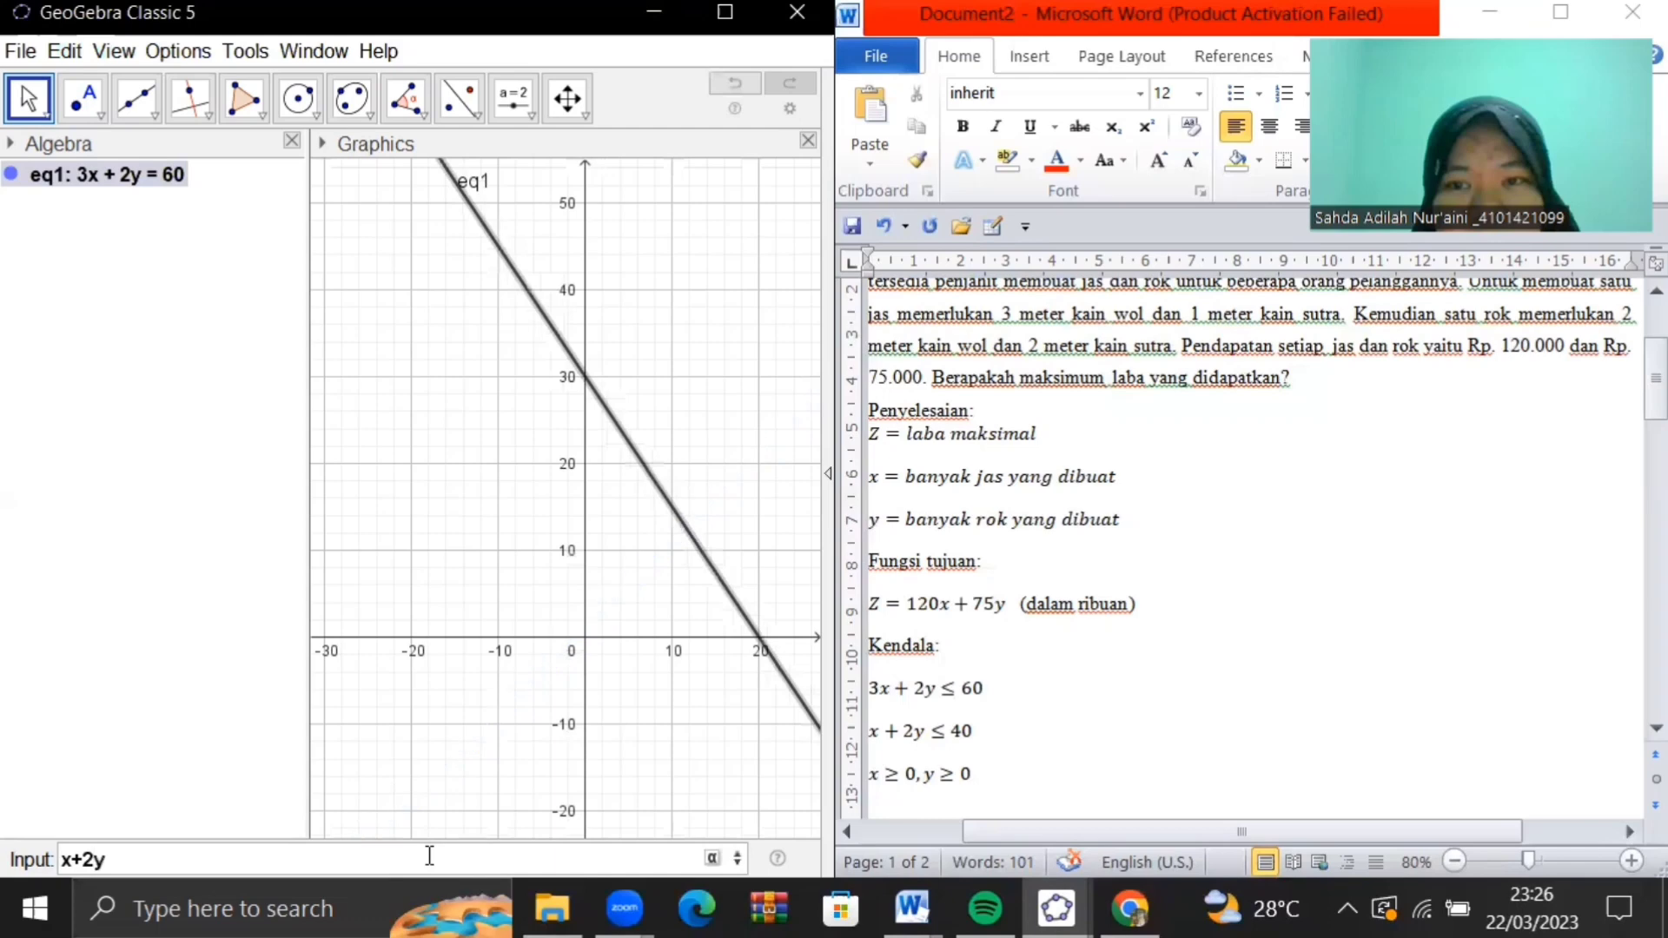
text(=40)
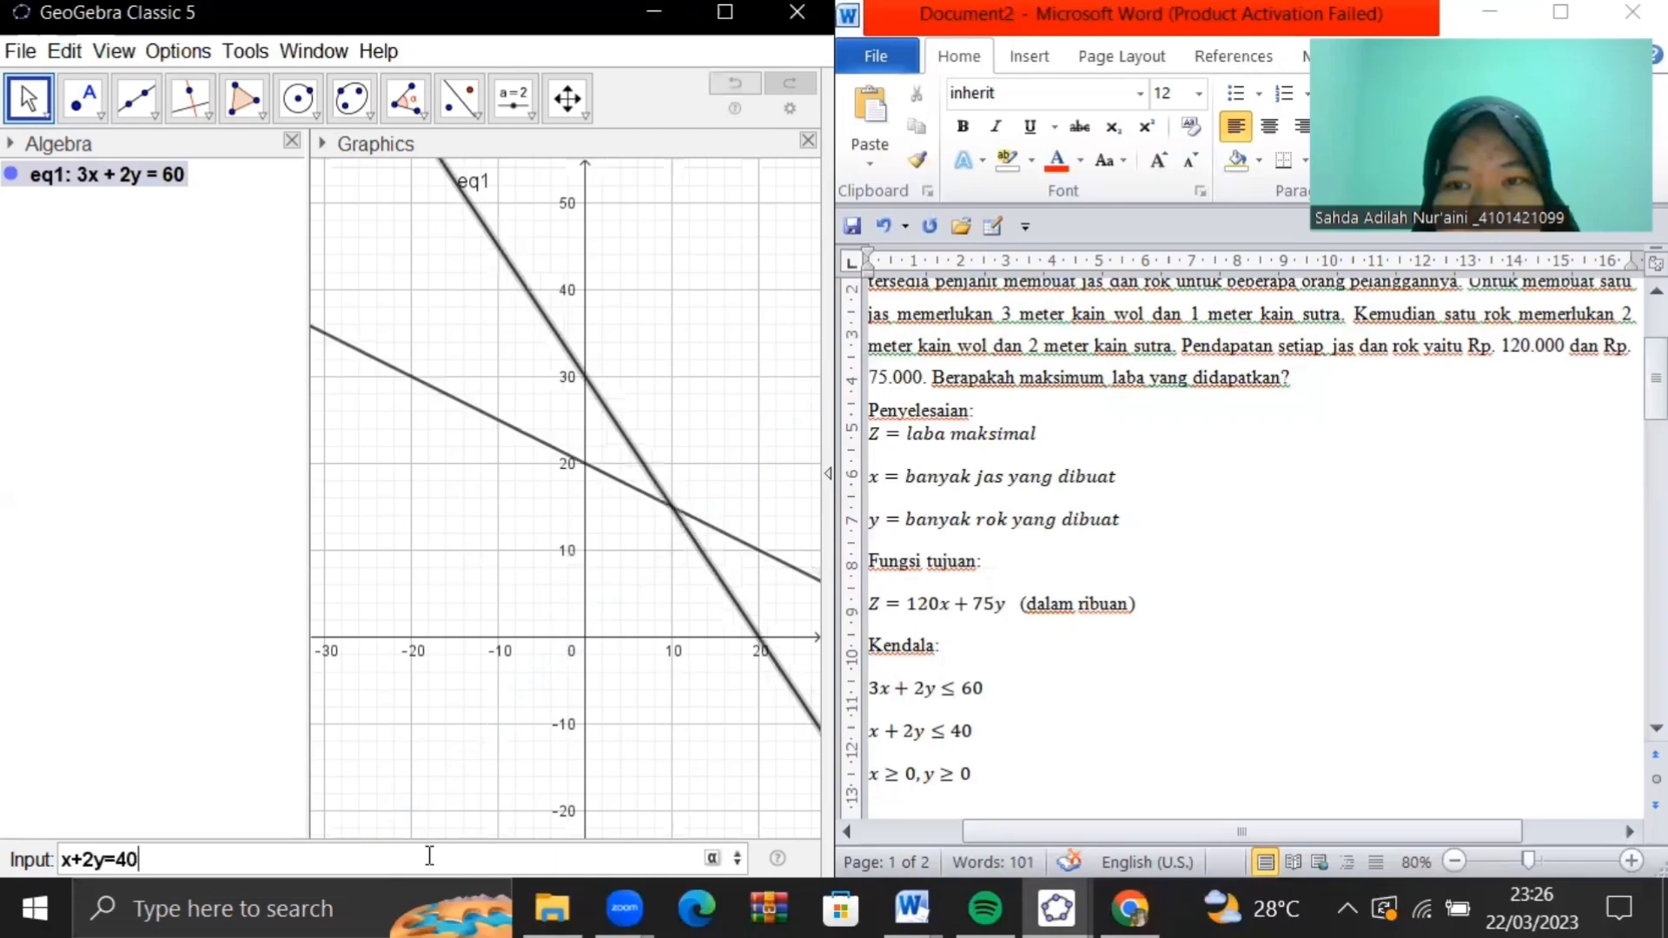
key(Return)
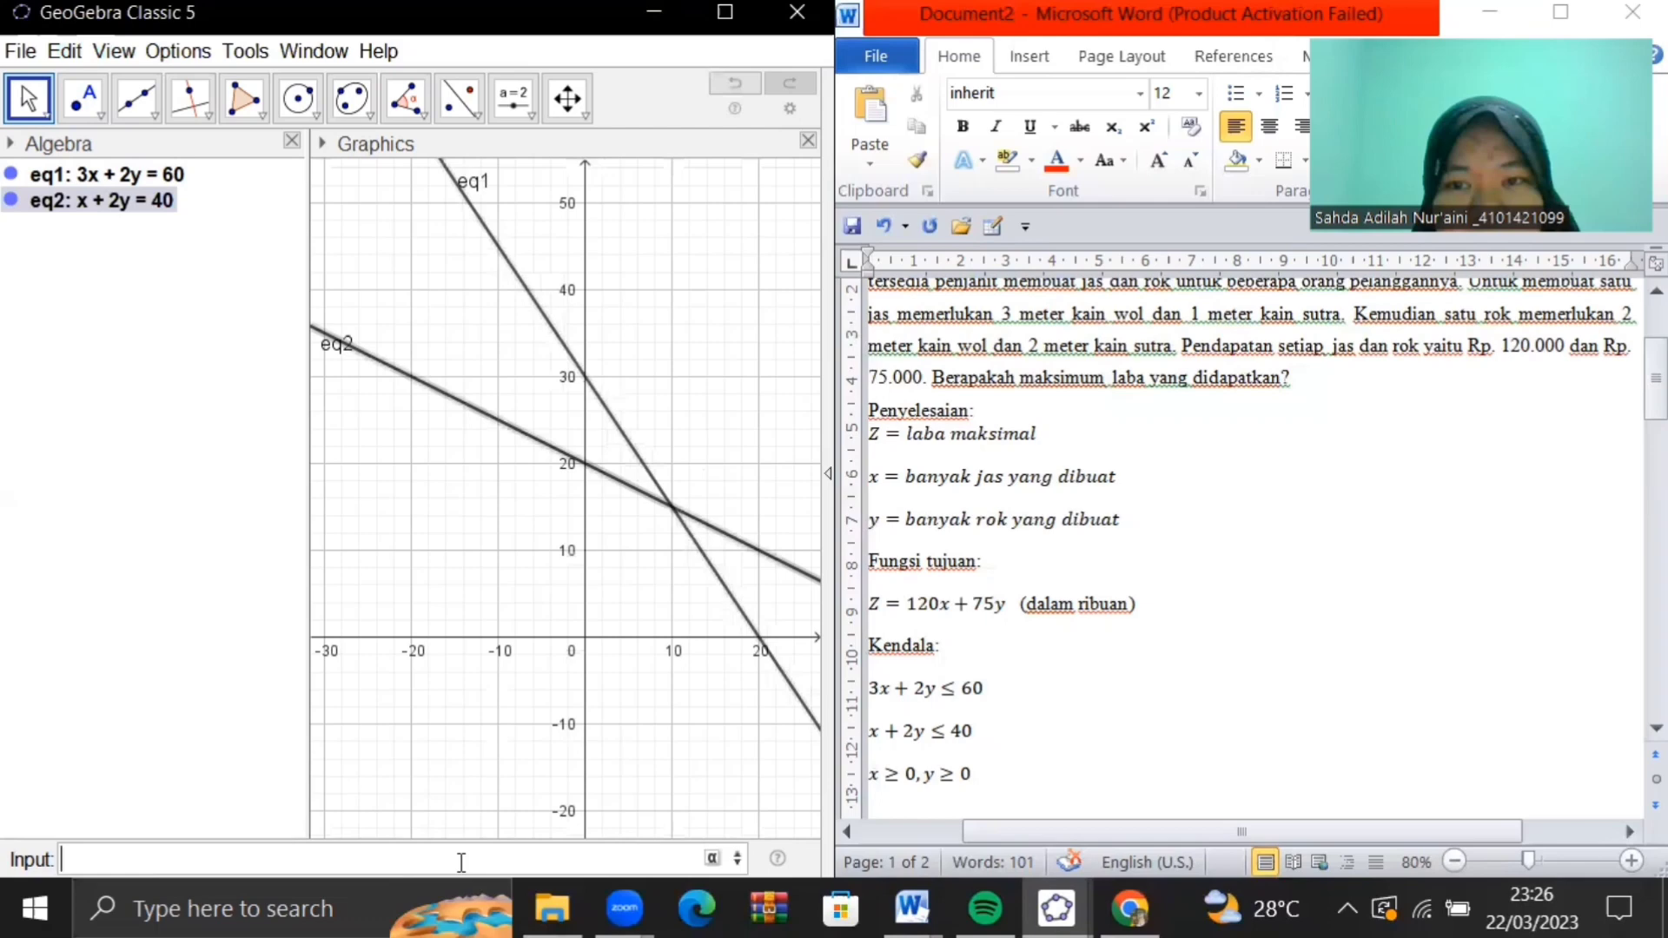
Shade the feasible region by entering all four constraints as one combined inequality: 3x+2y<=60 ∧ x+2y<=40 ∧ x>=0 ∧ y>=0
text(3x)
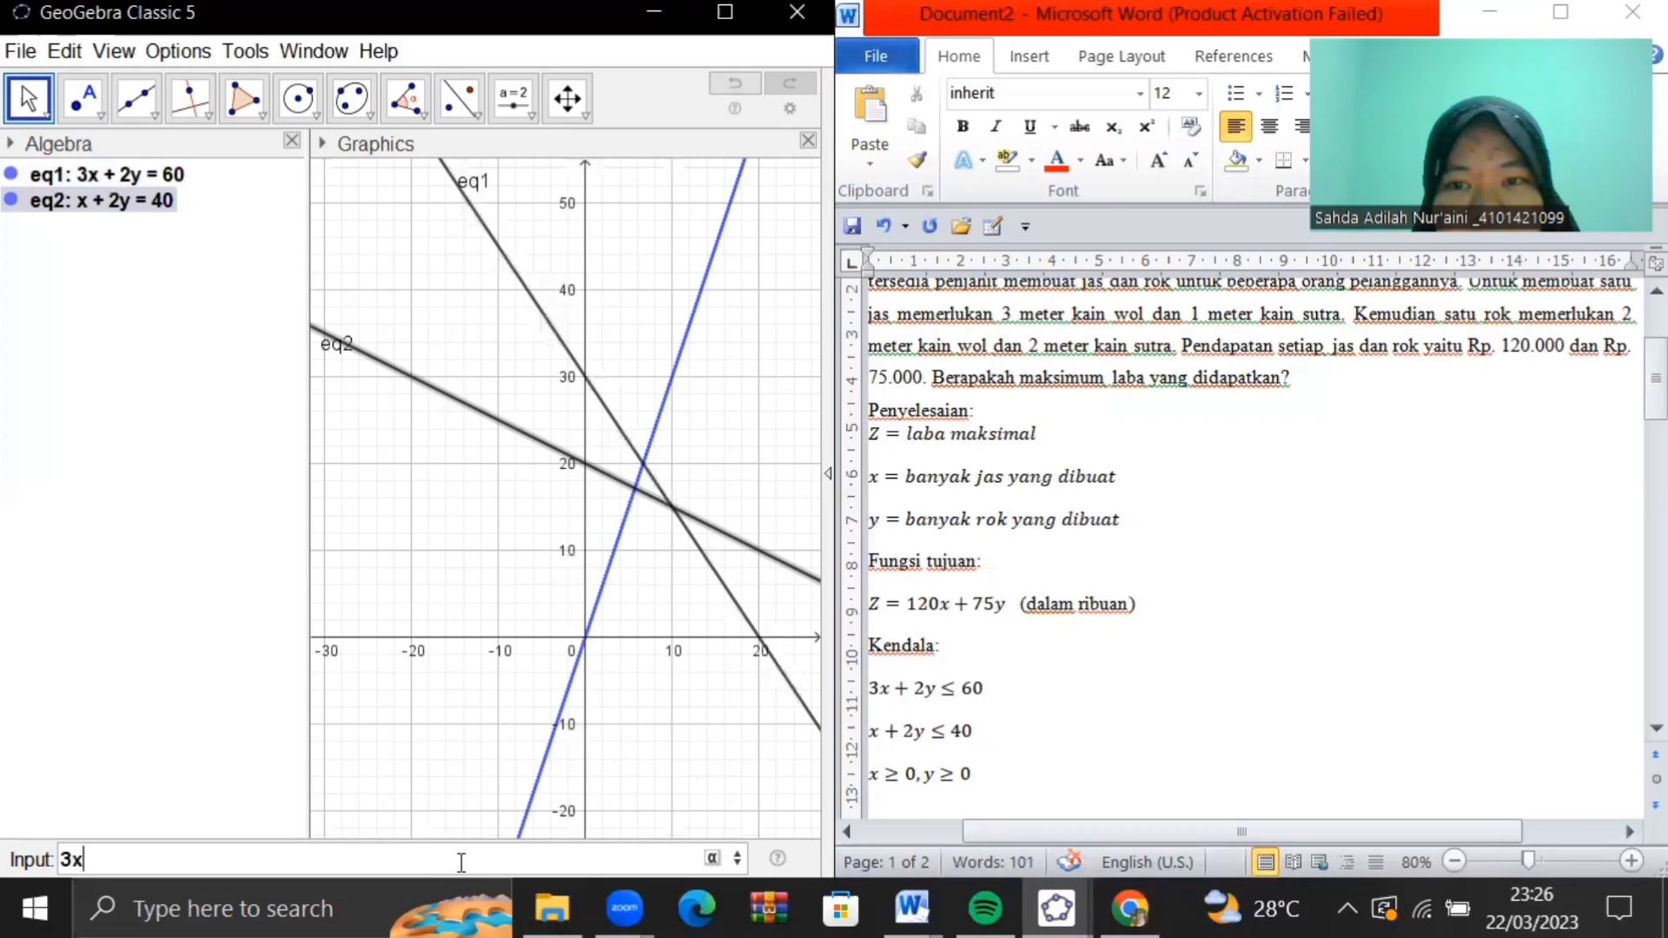
text(+2y)
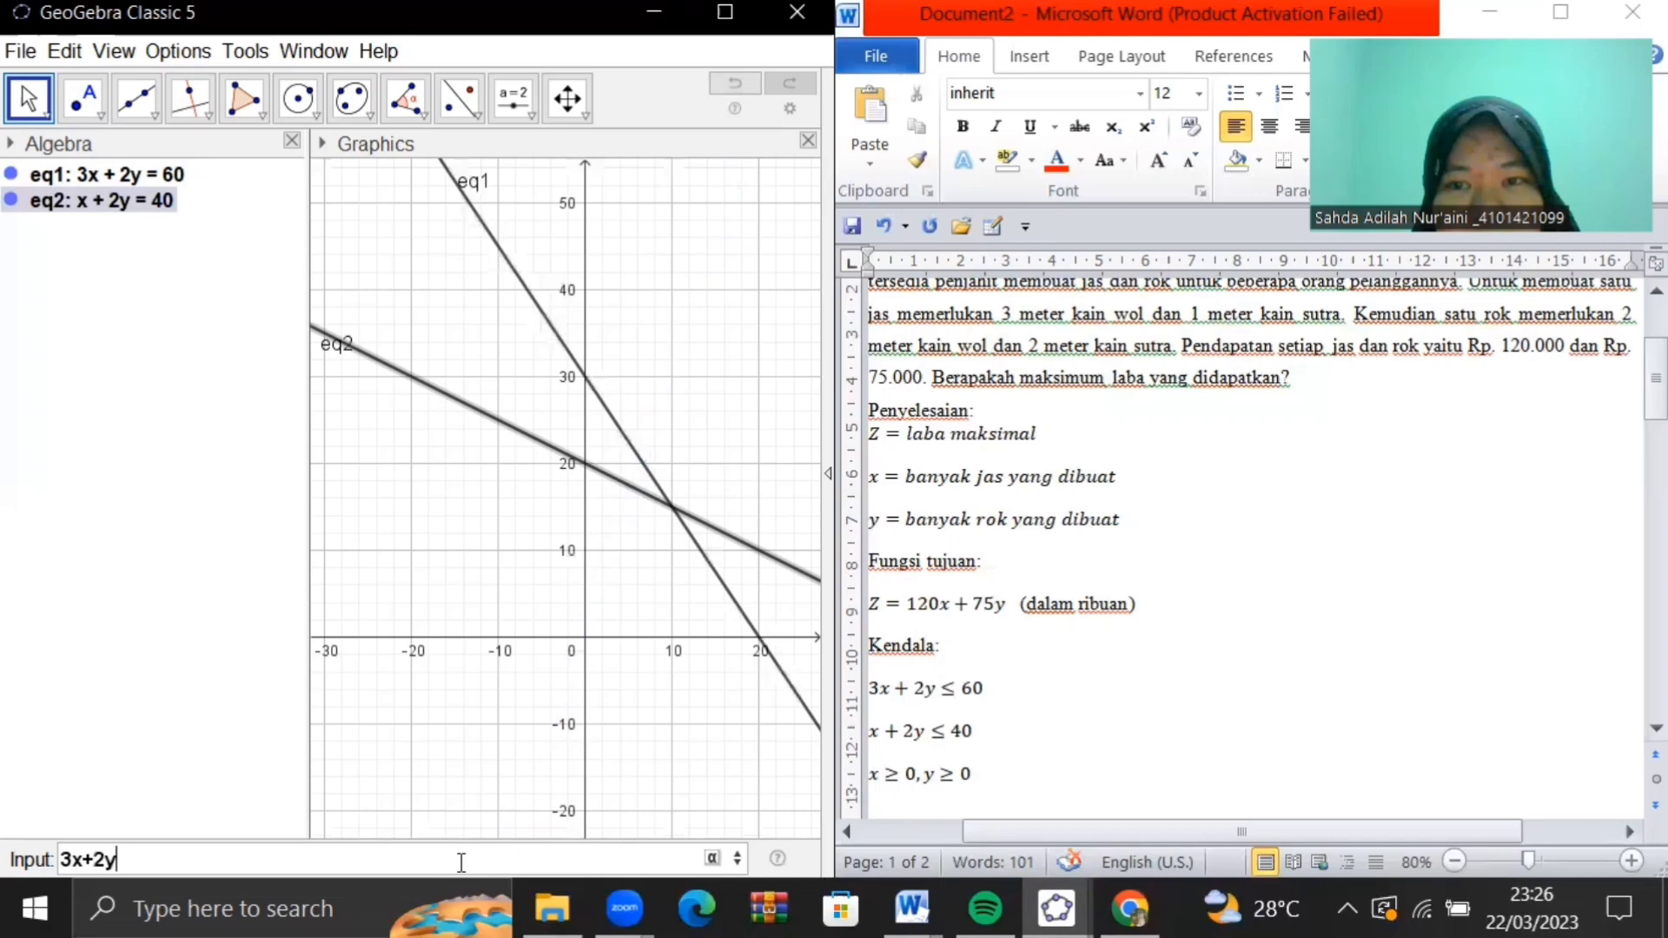
text(<=60)
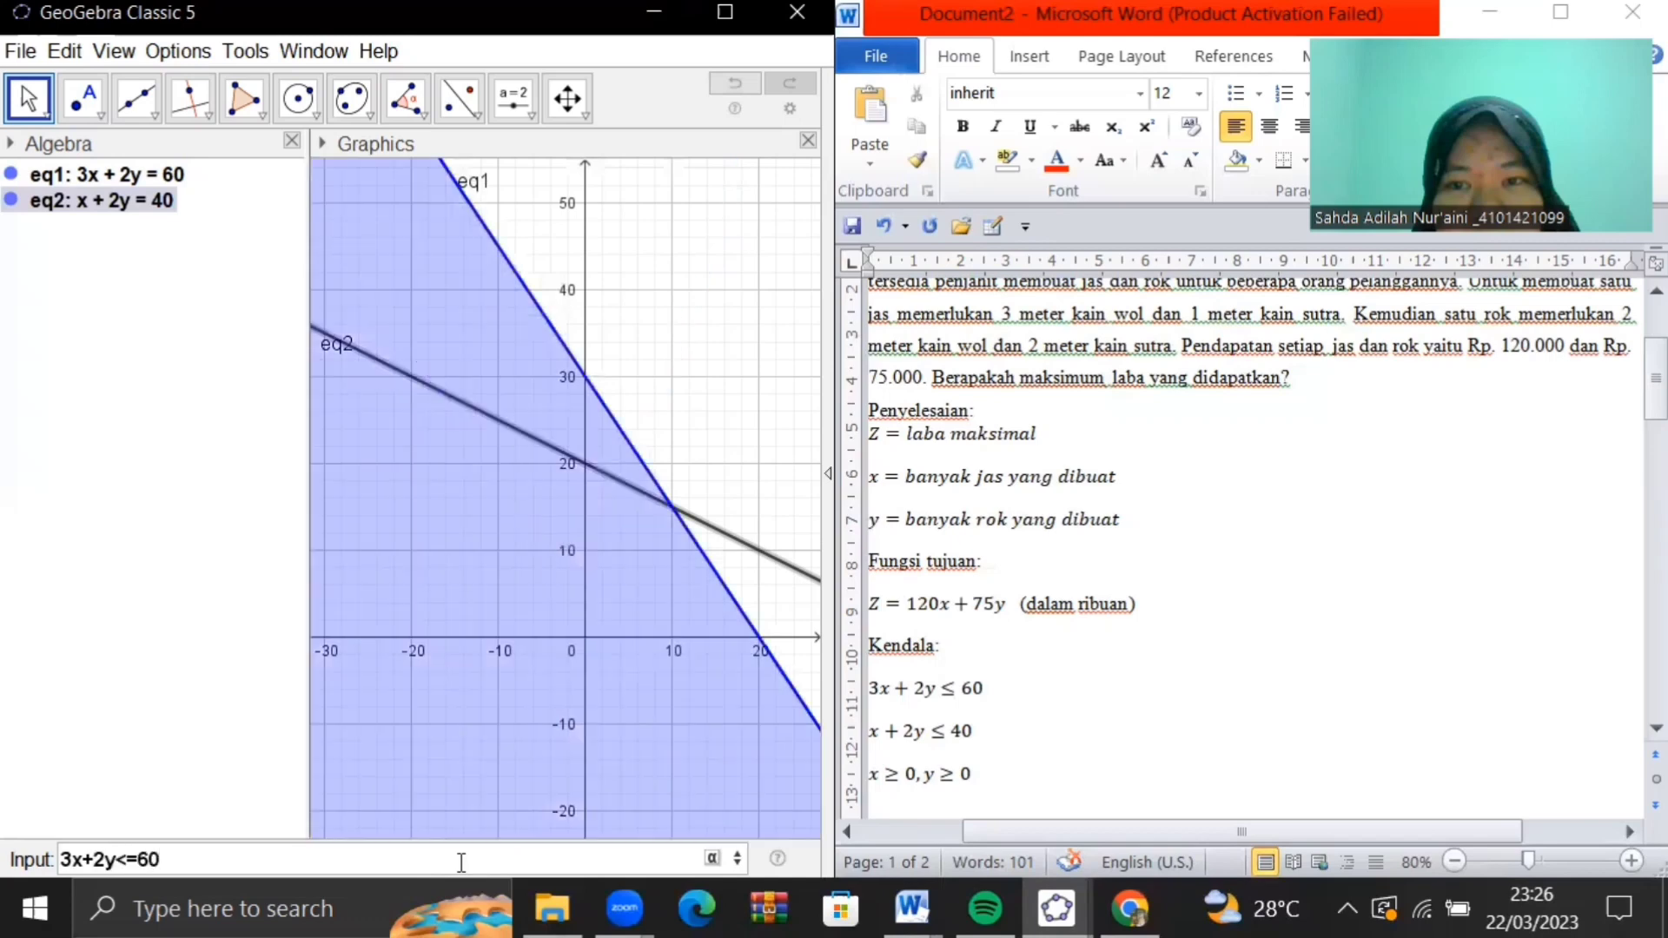
click(713, 858)
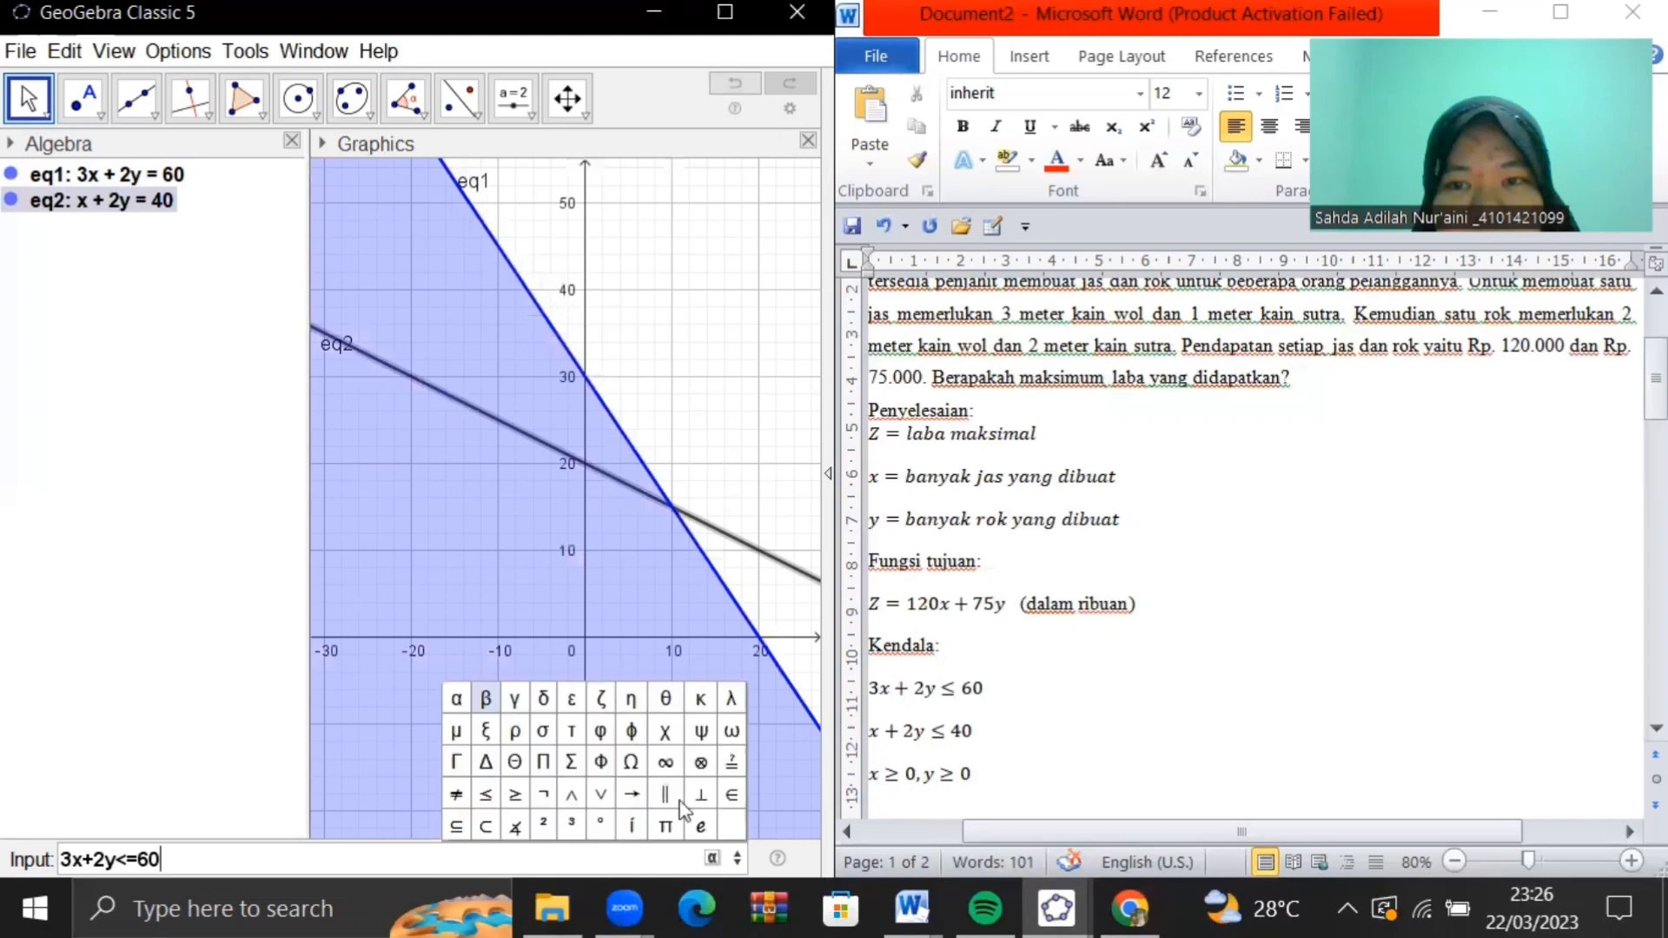
click(570, 794)
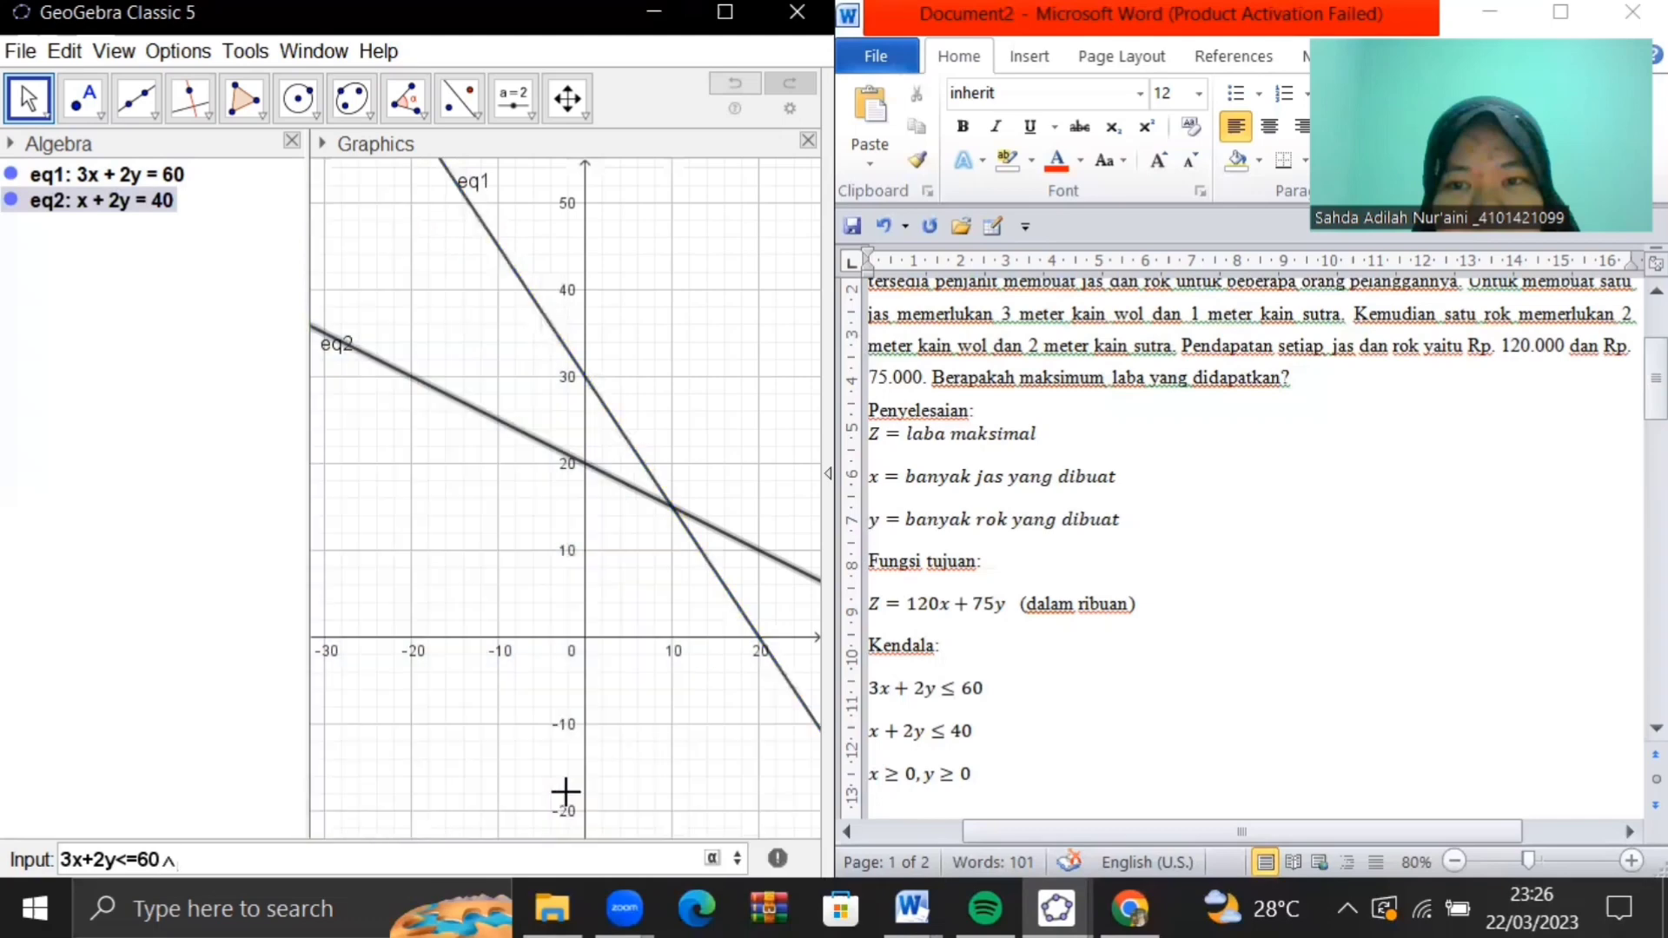
text(x+2y<=40)
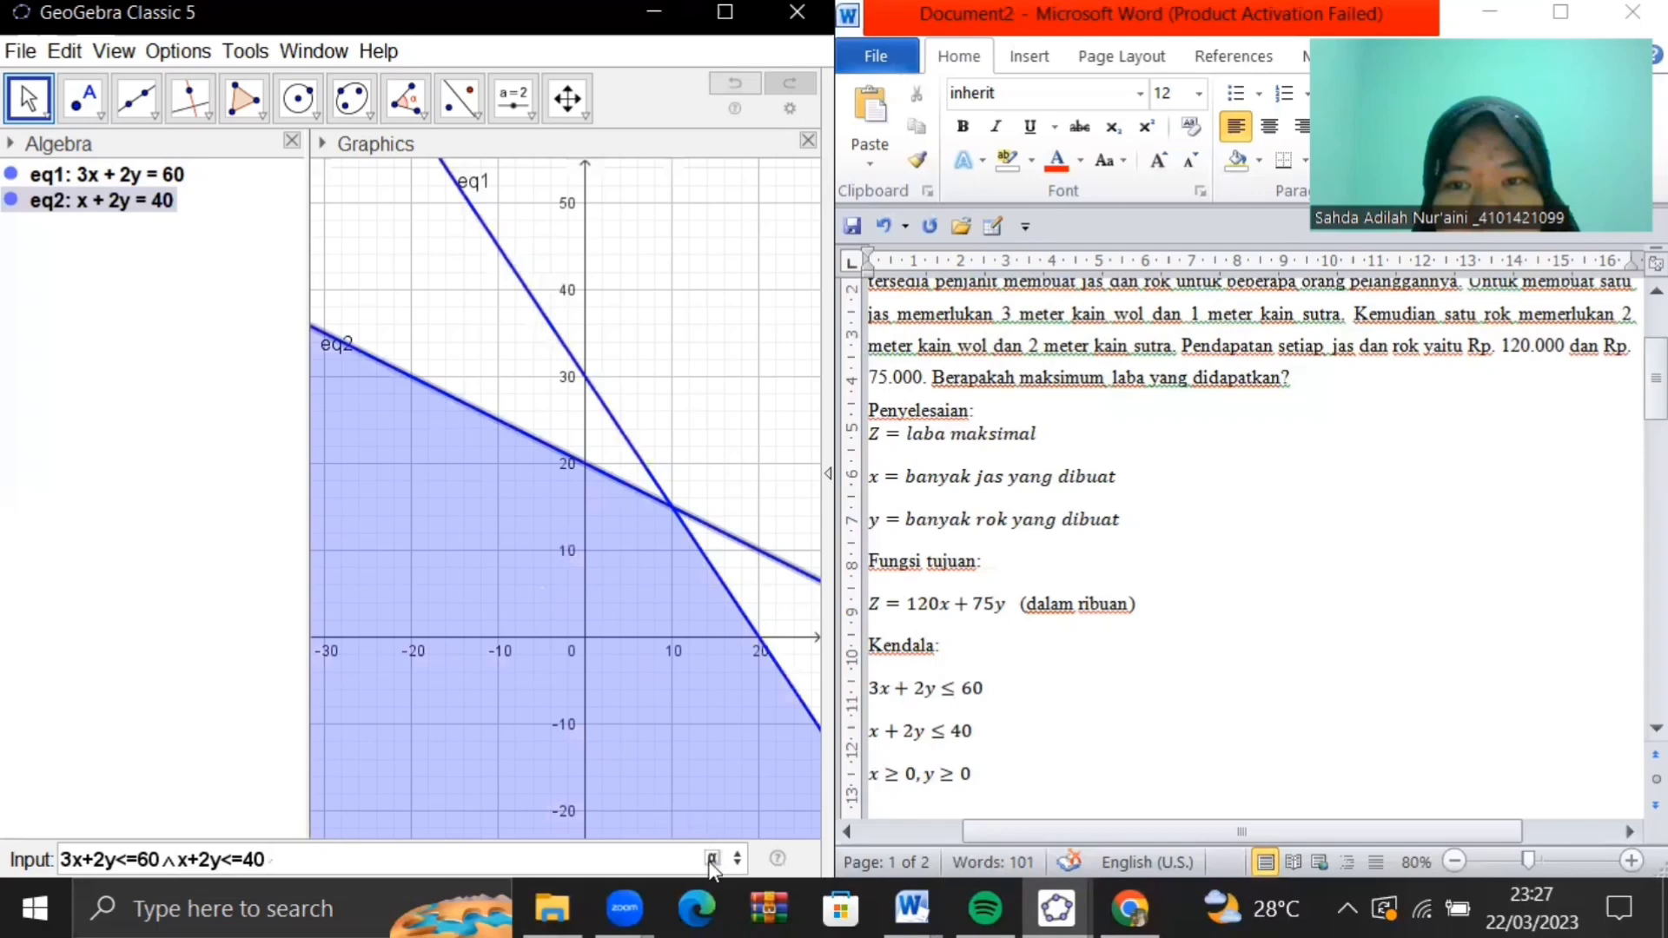
click(714, 862)
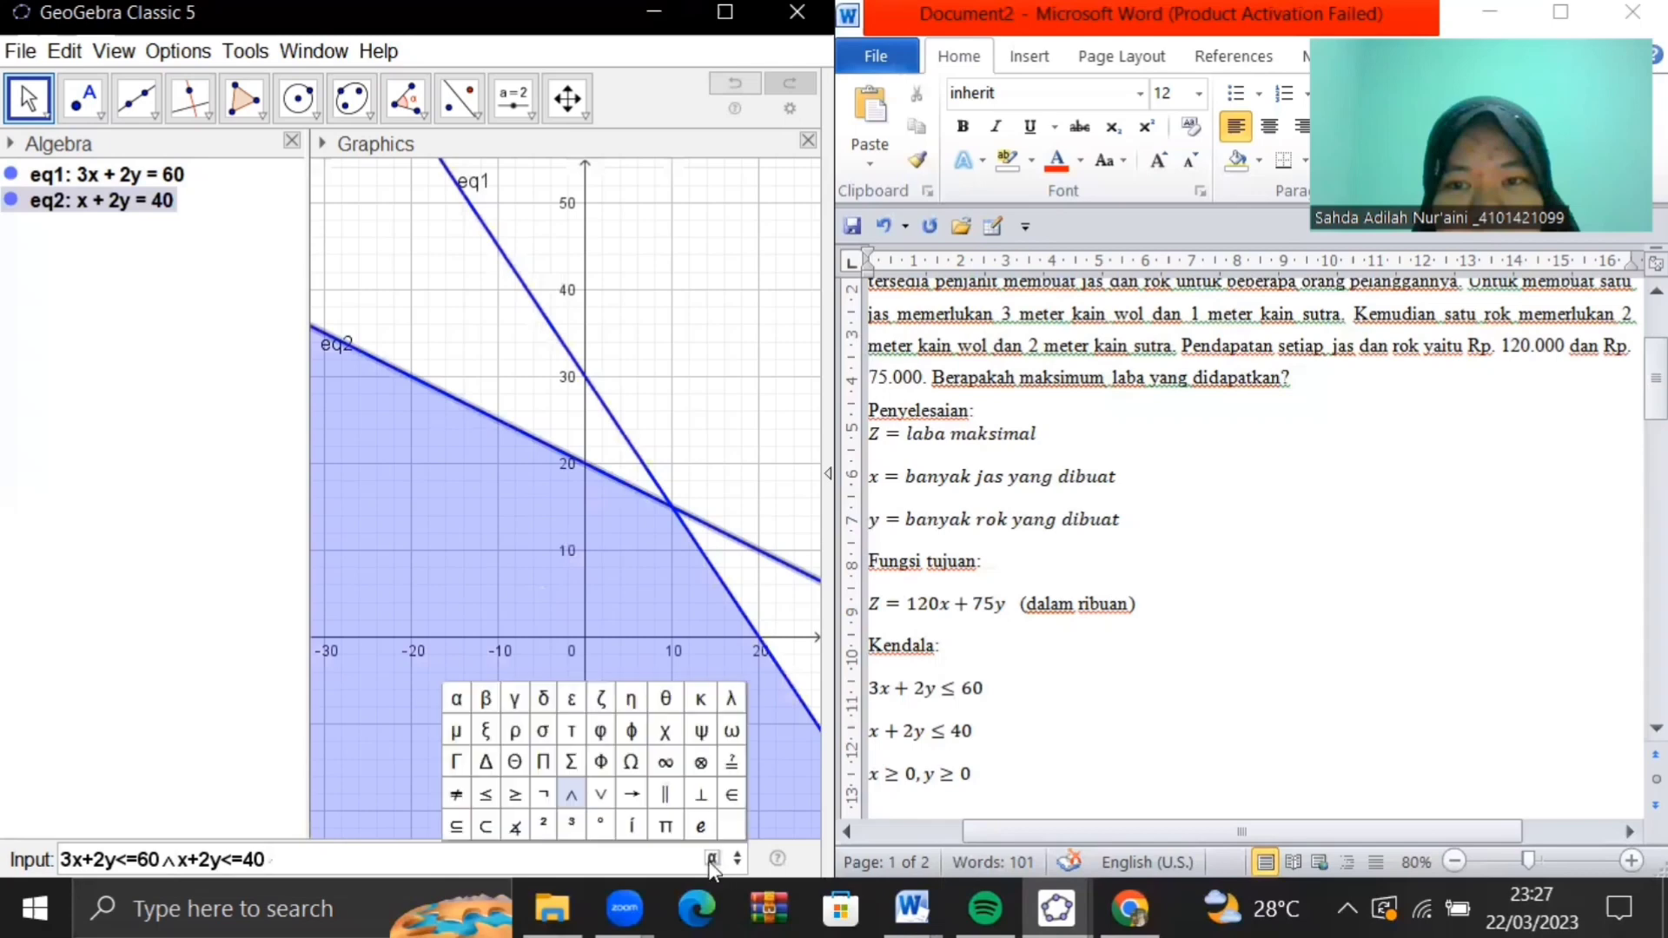
click(573, 795)
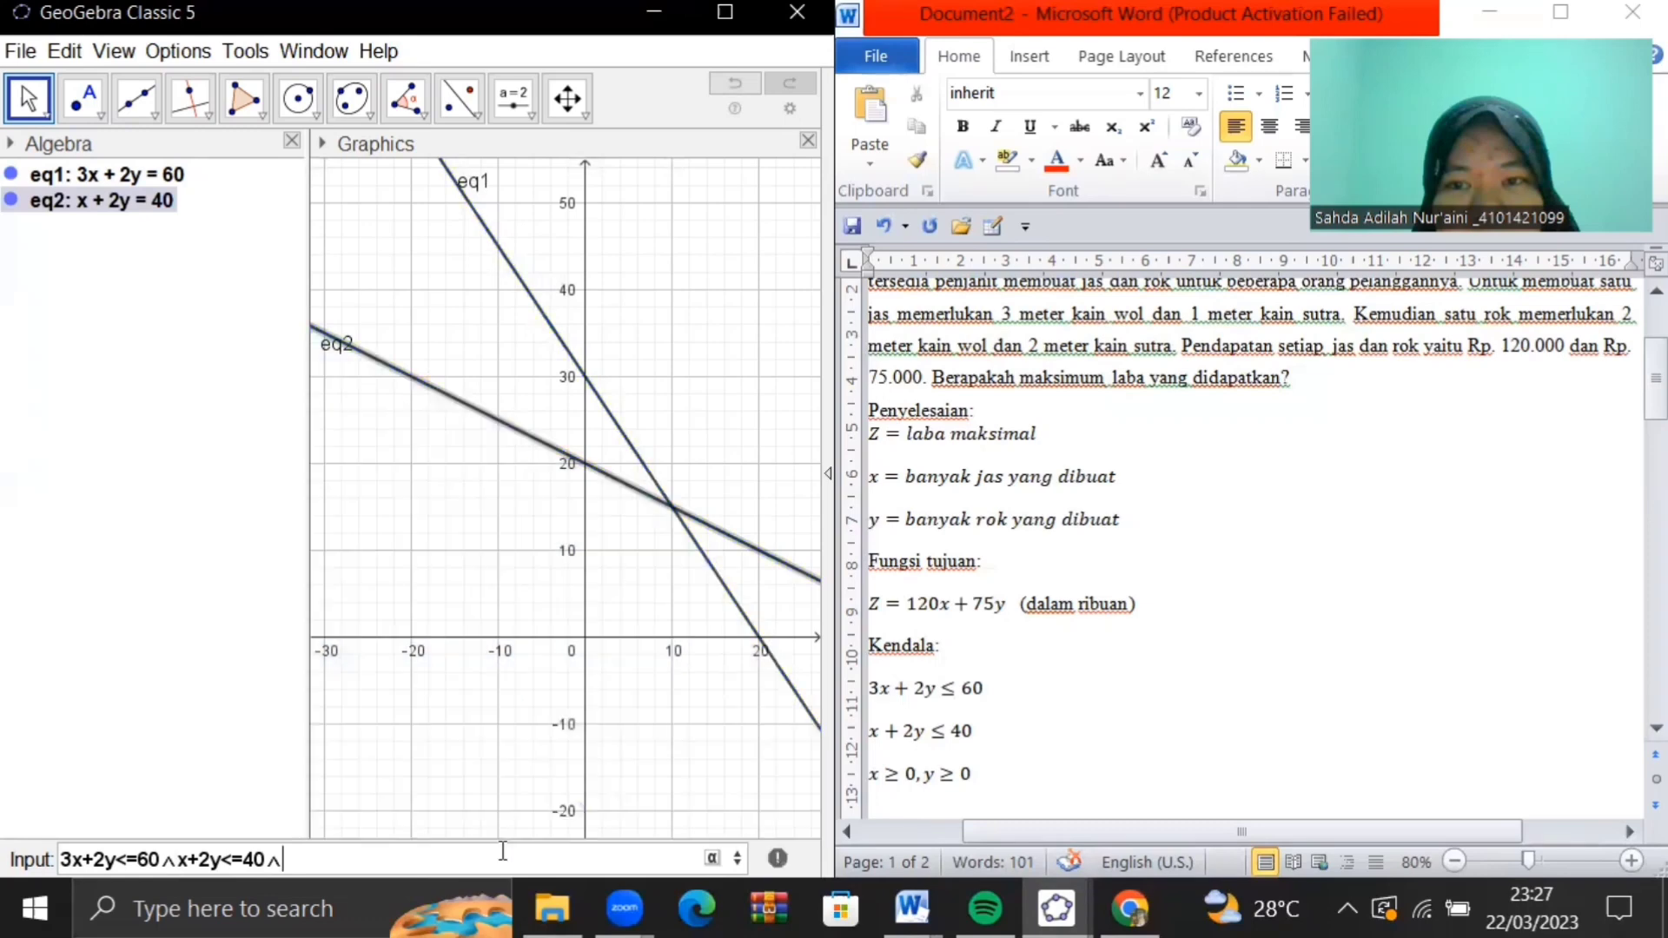
text(x>=0)
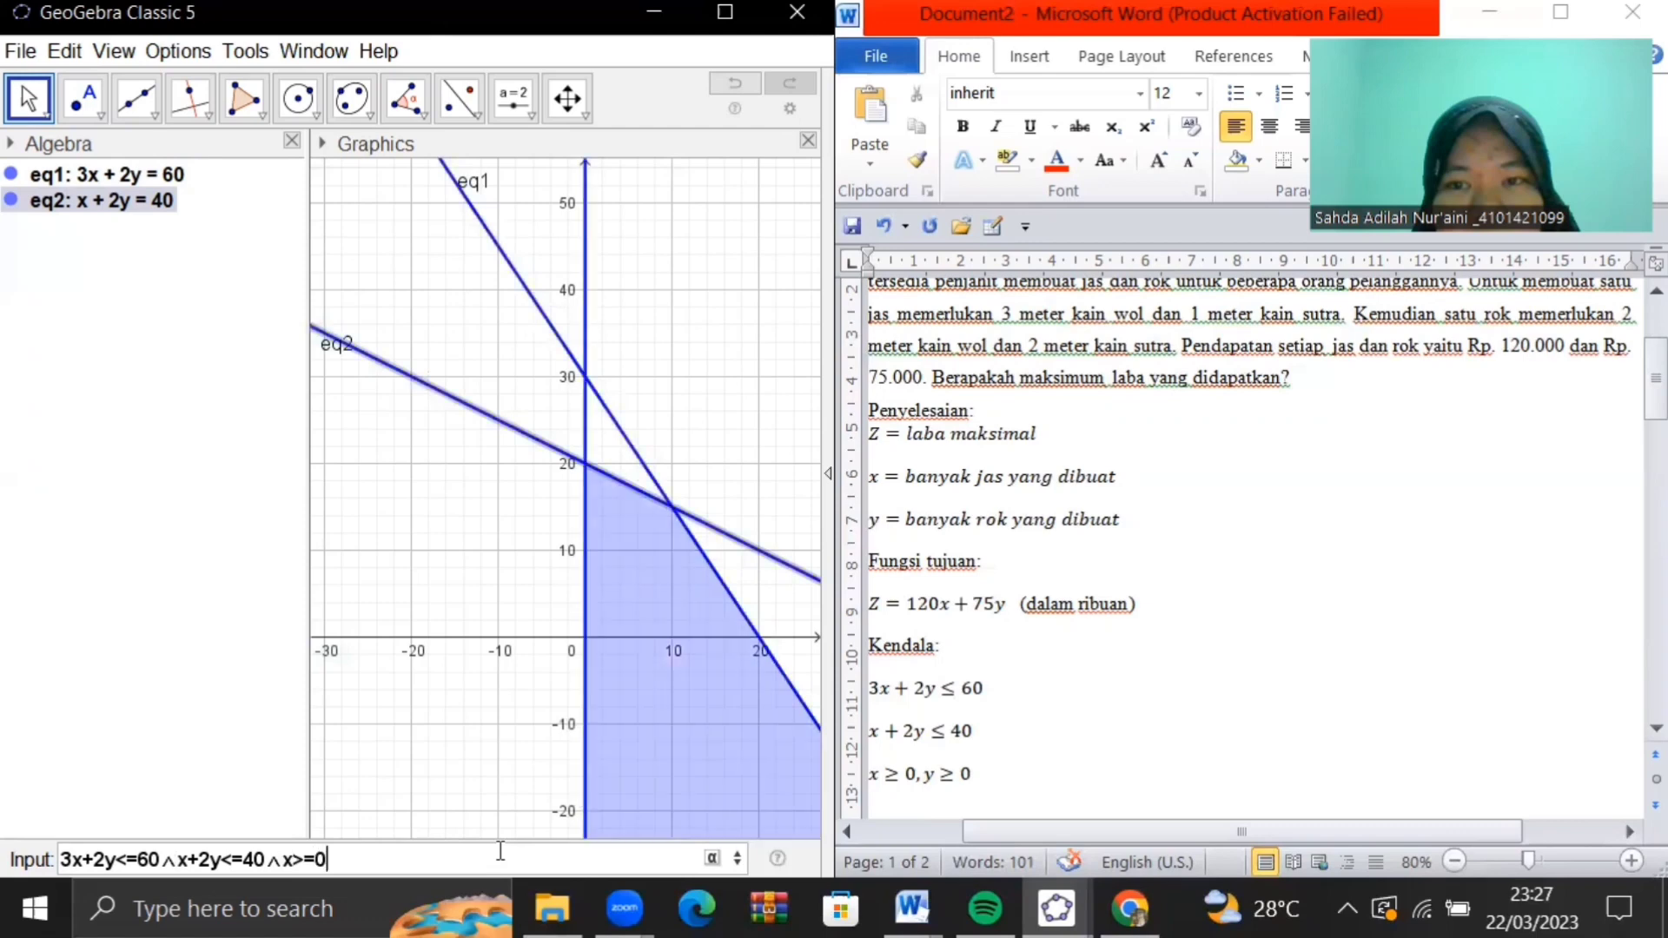
click(713, 859)
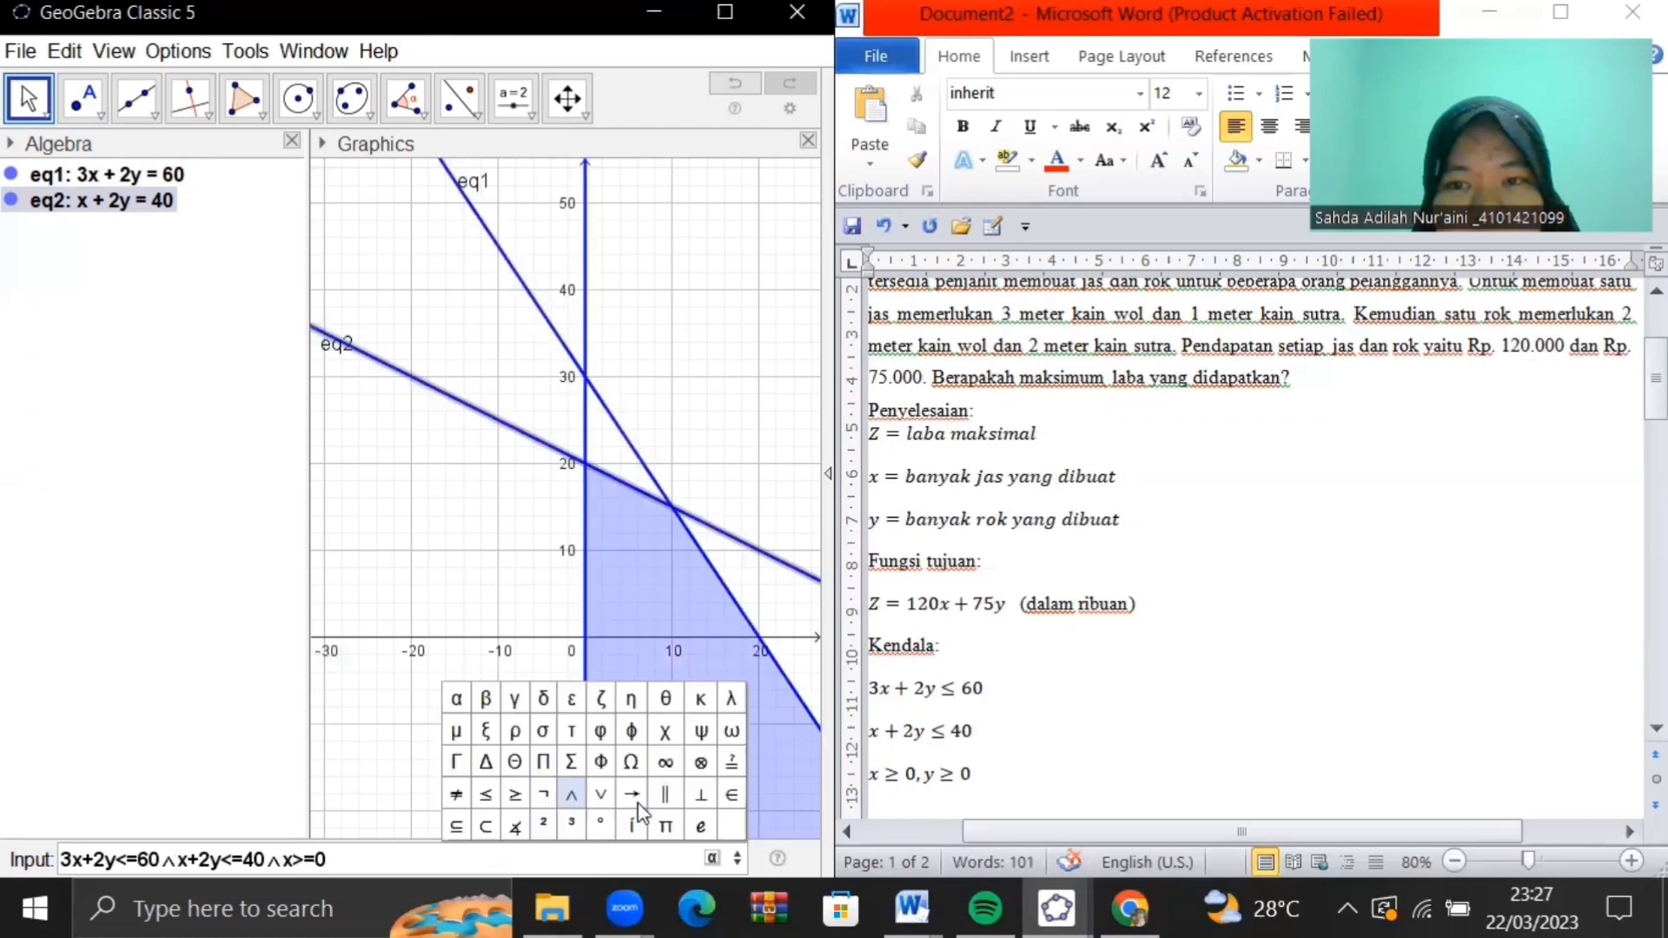
click(573, 796)
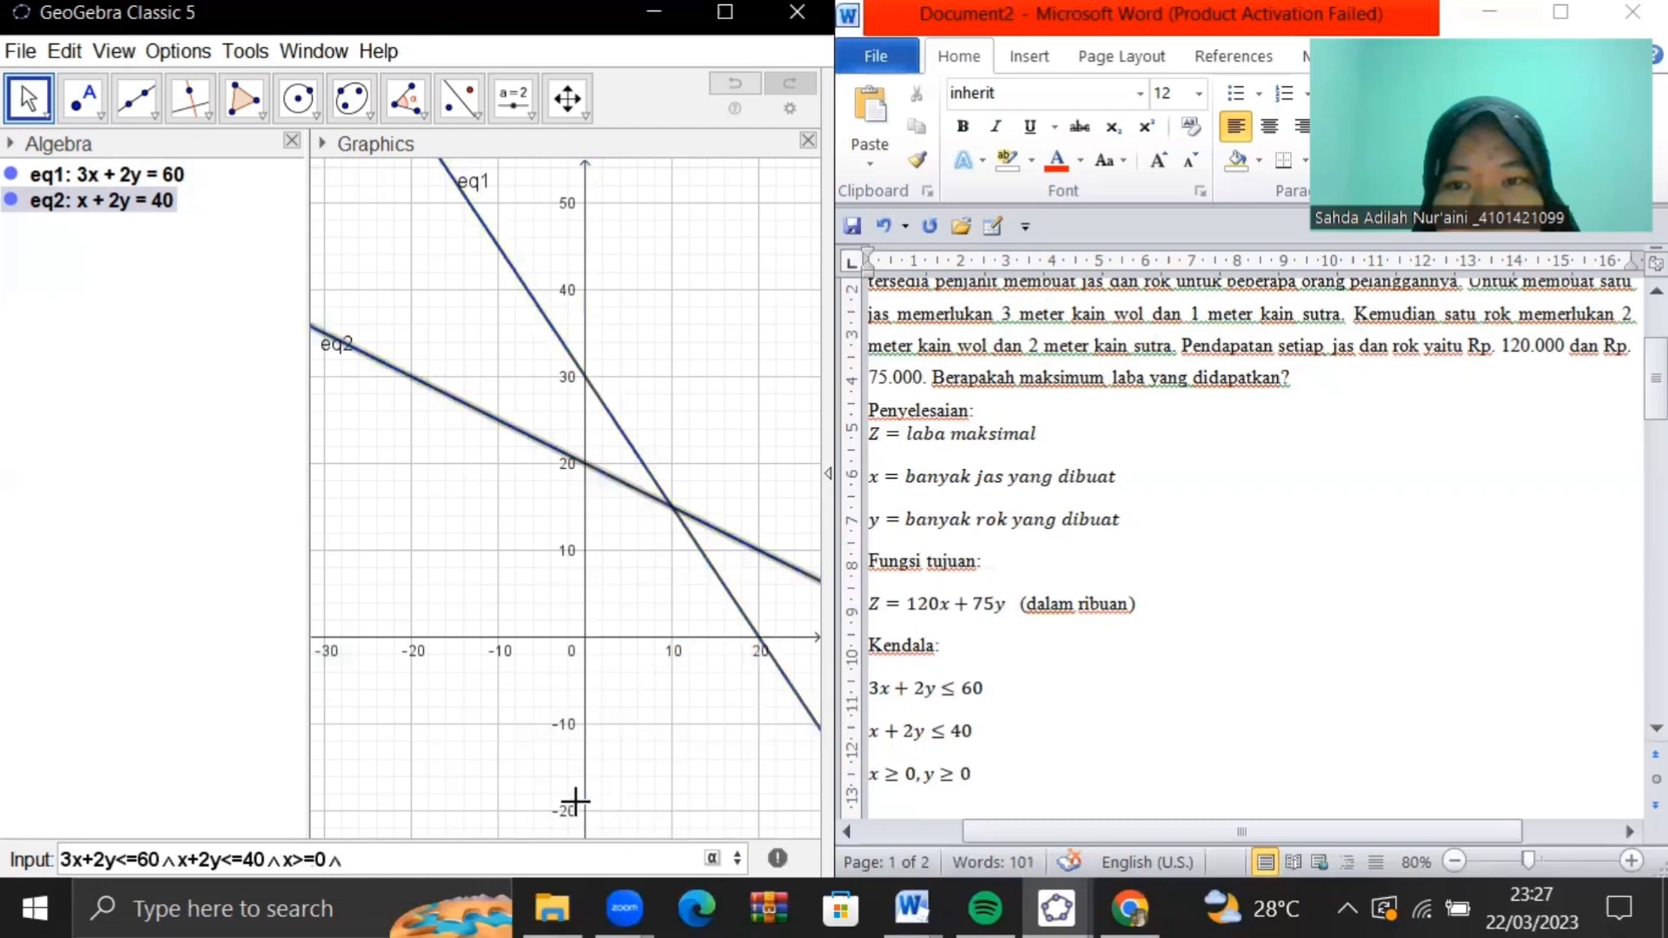
text(y>=0)
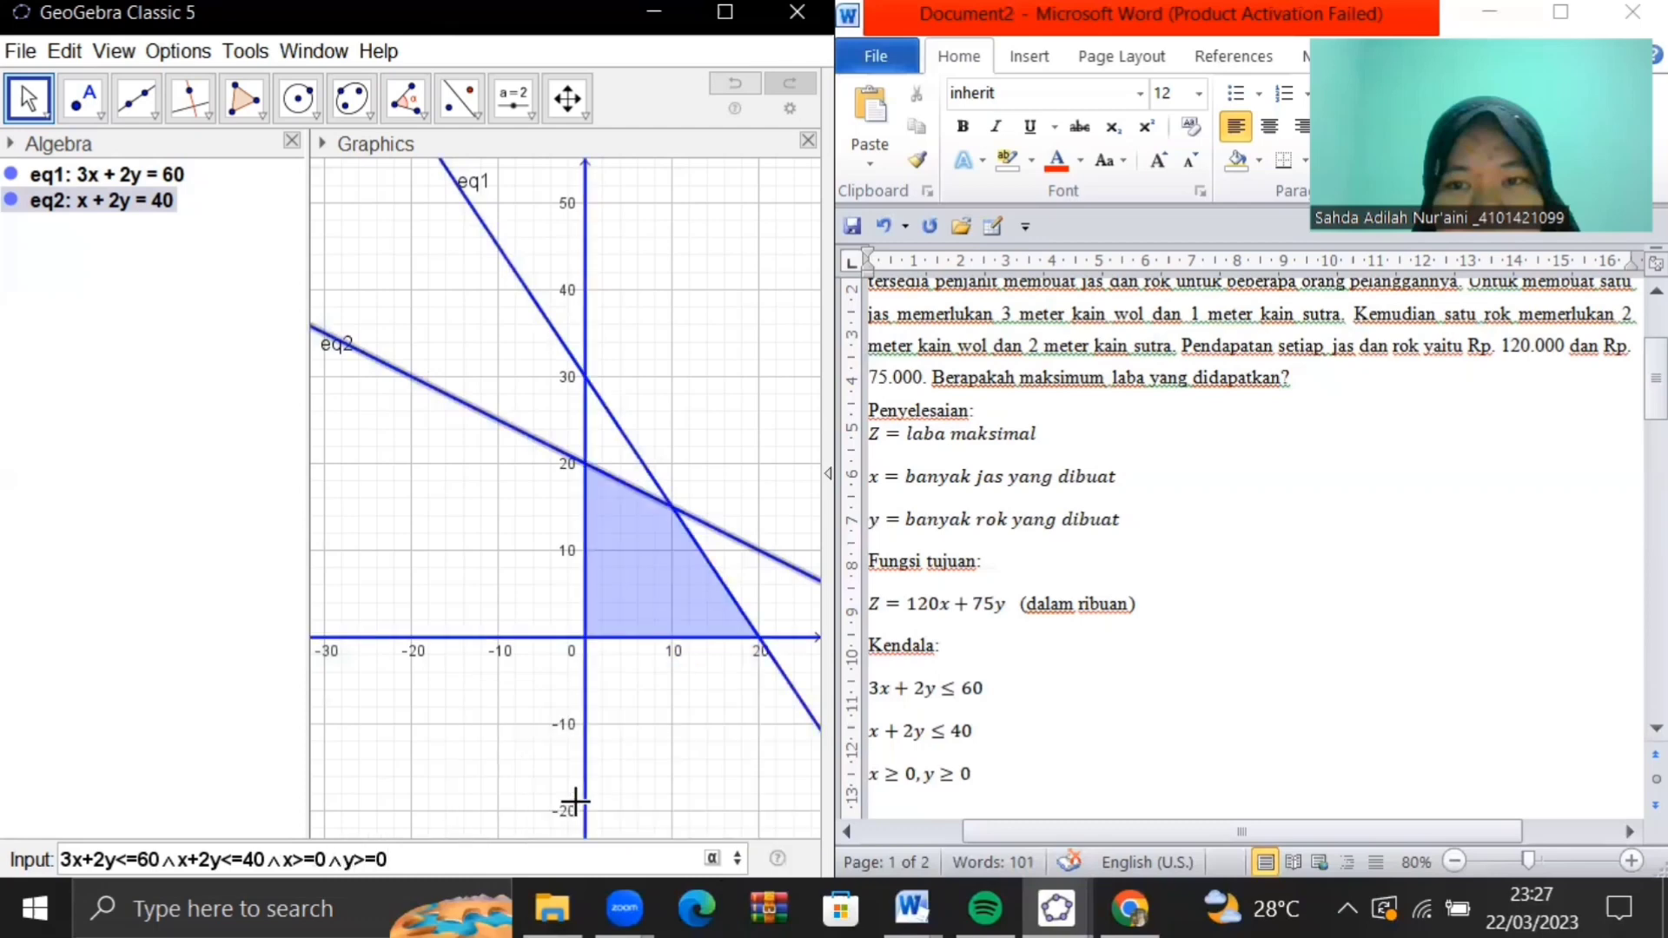
key(Return)
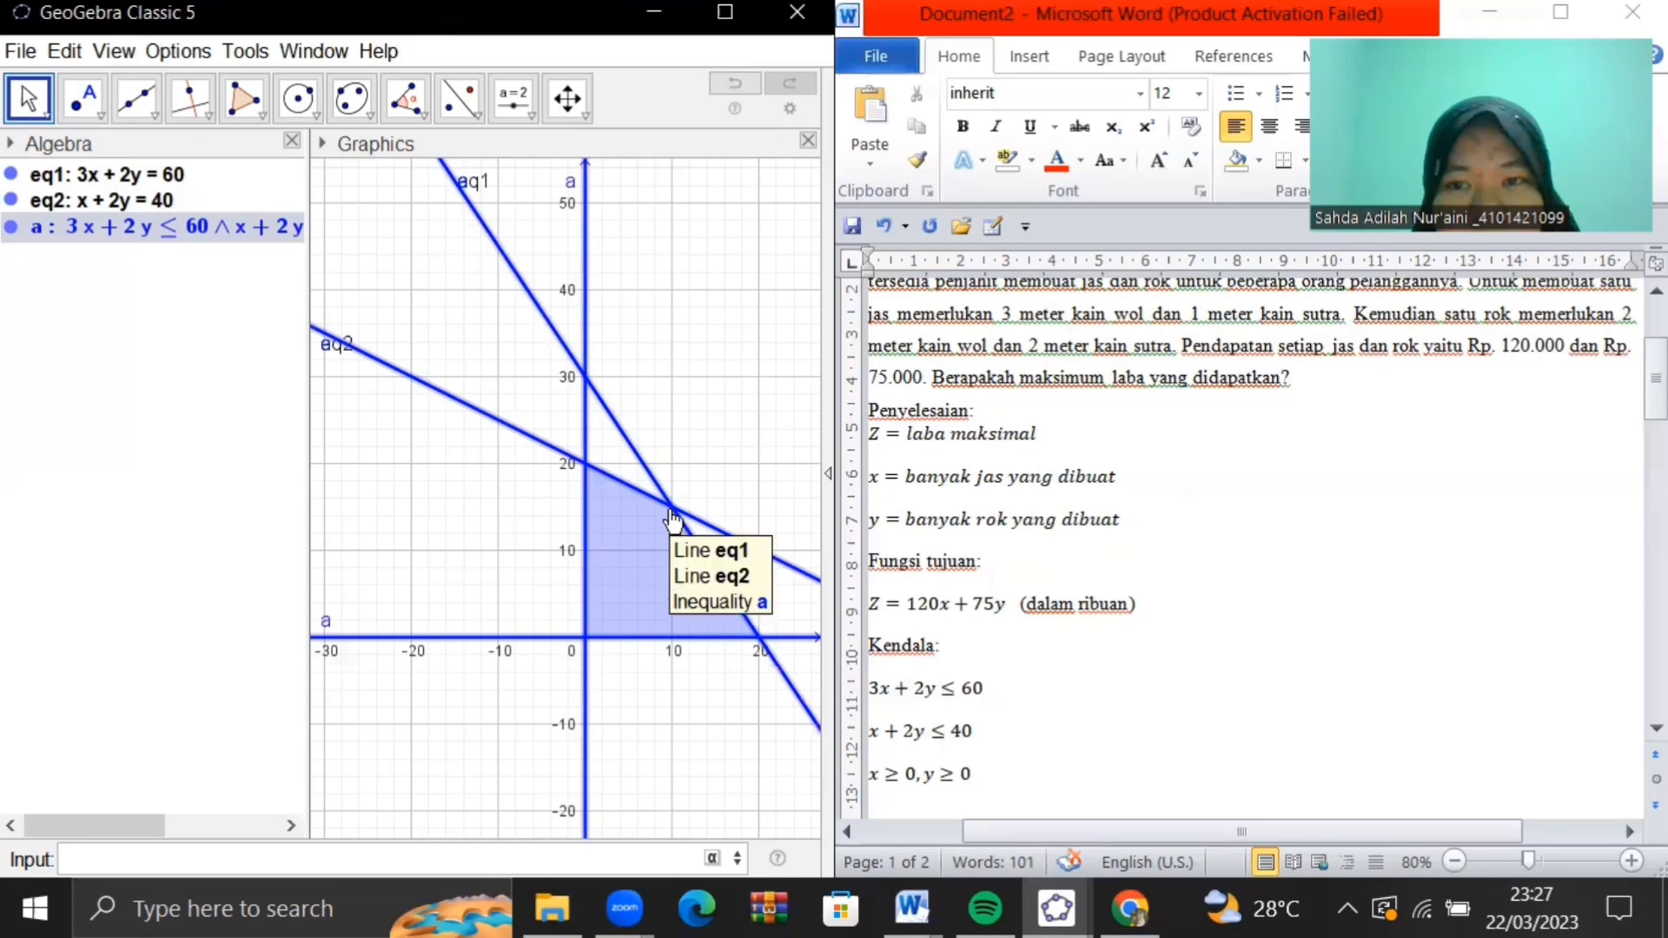
Mark the shaded region's four corners with Intersect: its y-axis corner, the crossing of both constraint lines, its x-axis corner and the origin
click(106, 123)
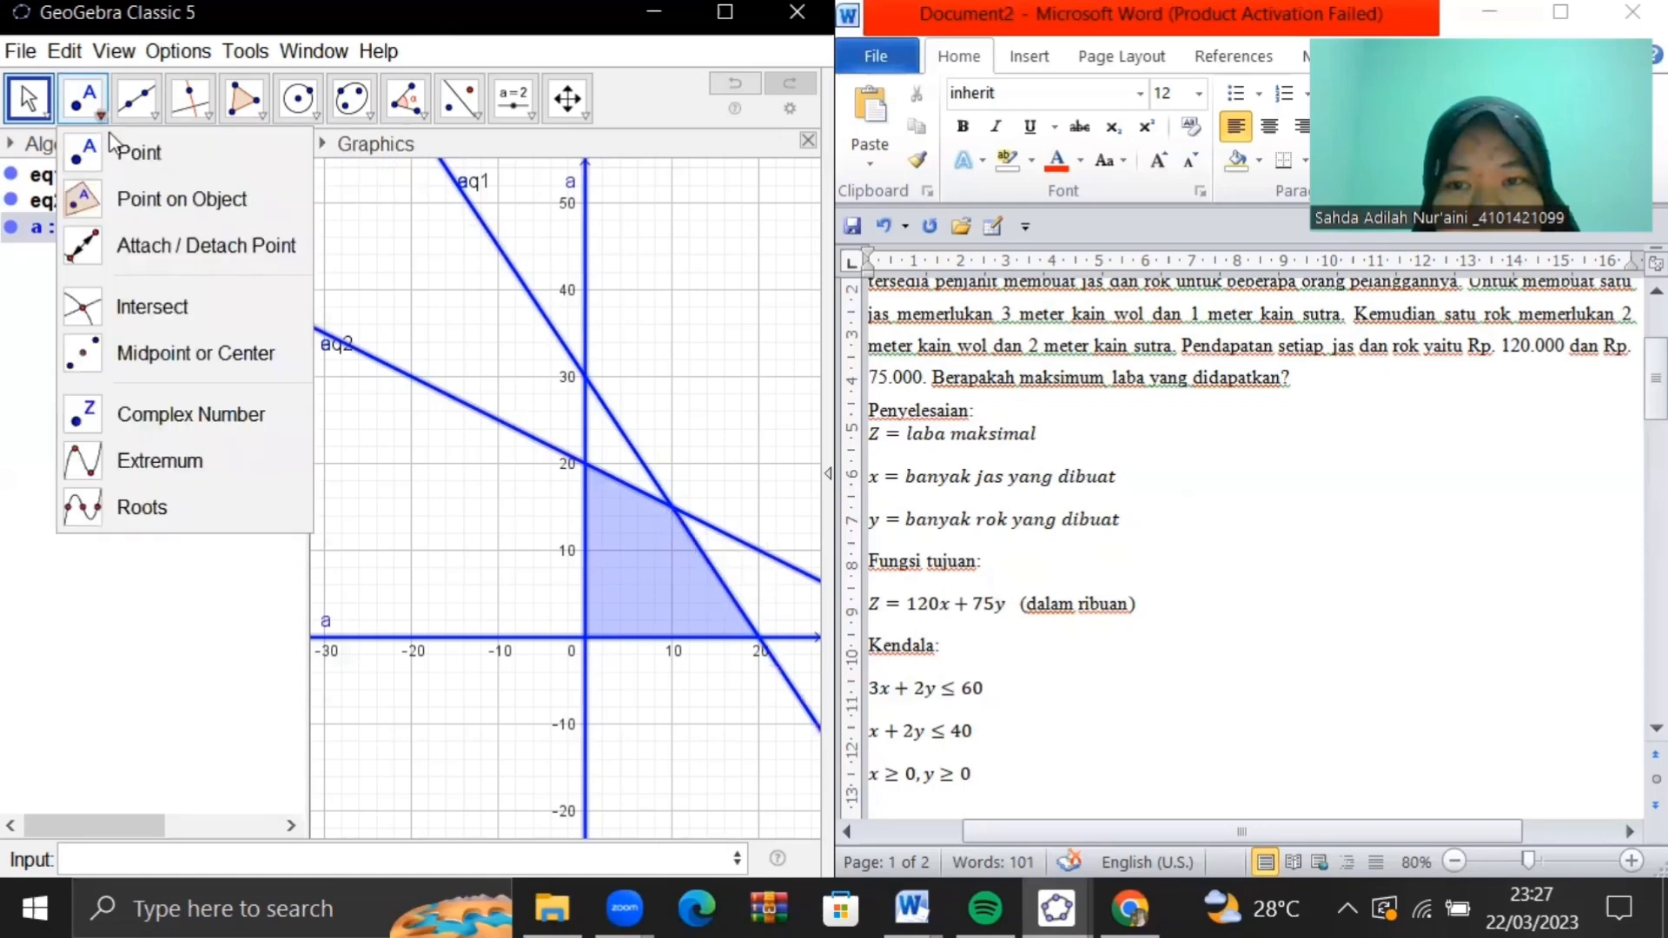
click(153, 307)
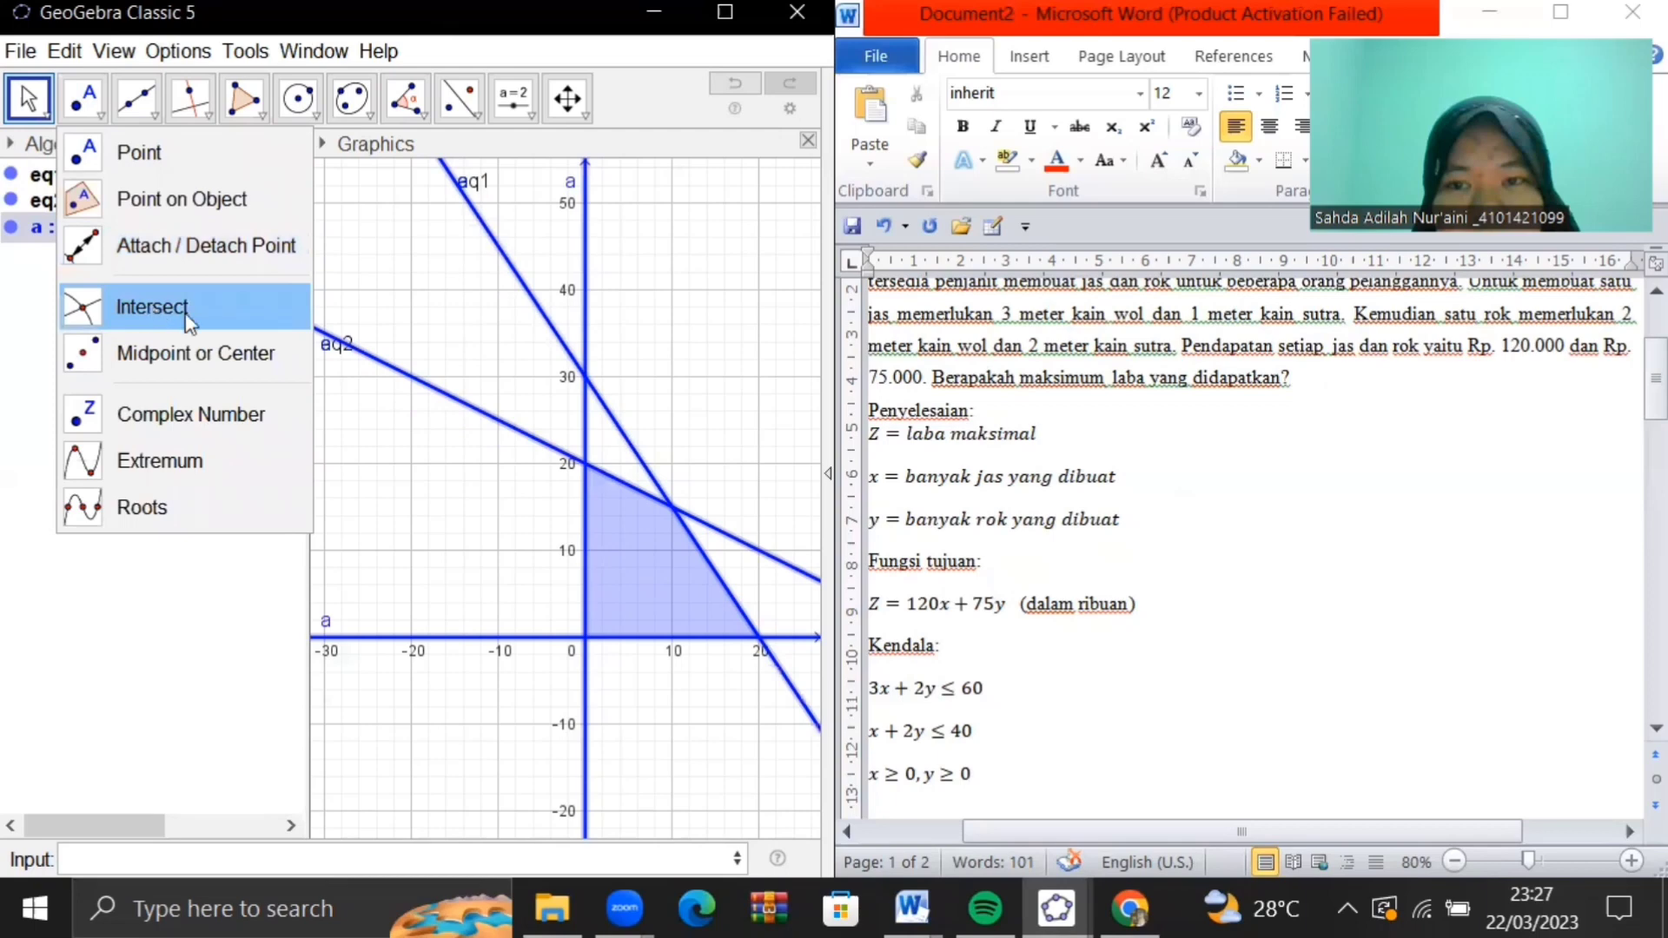
click(580, 455)
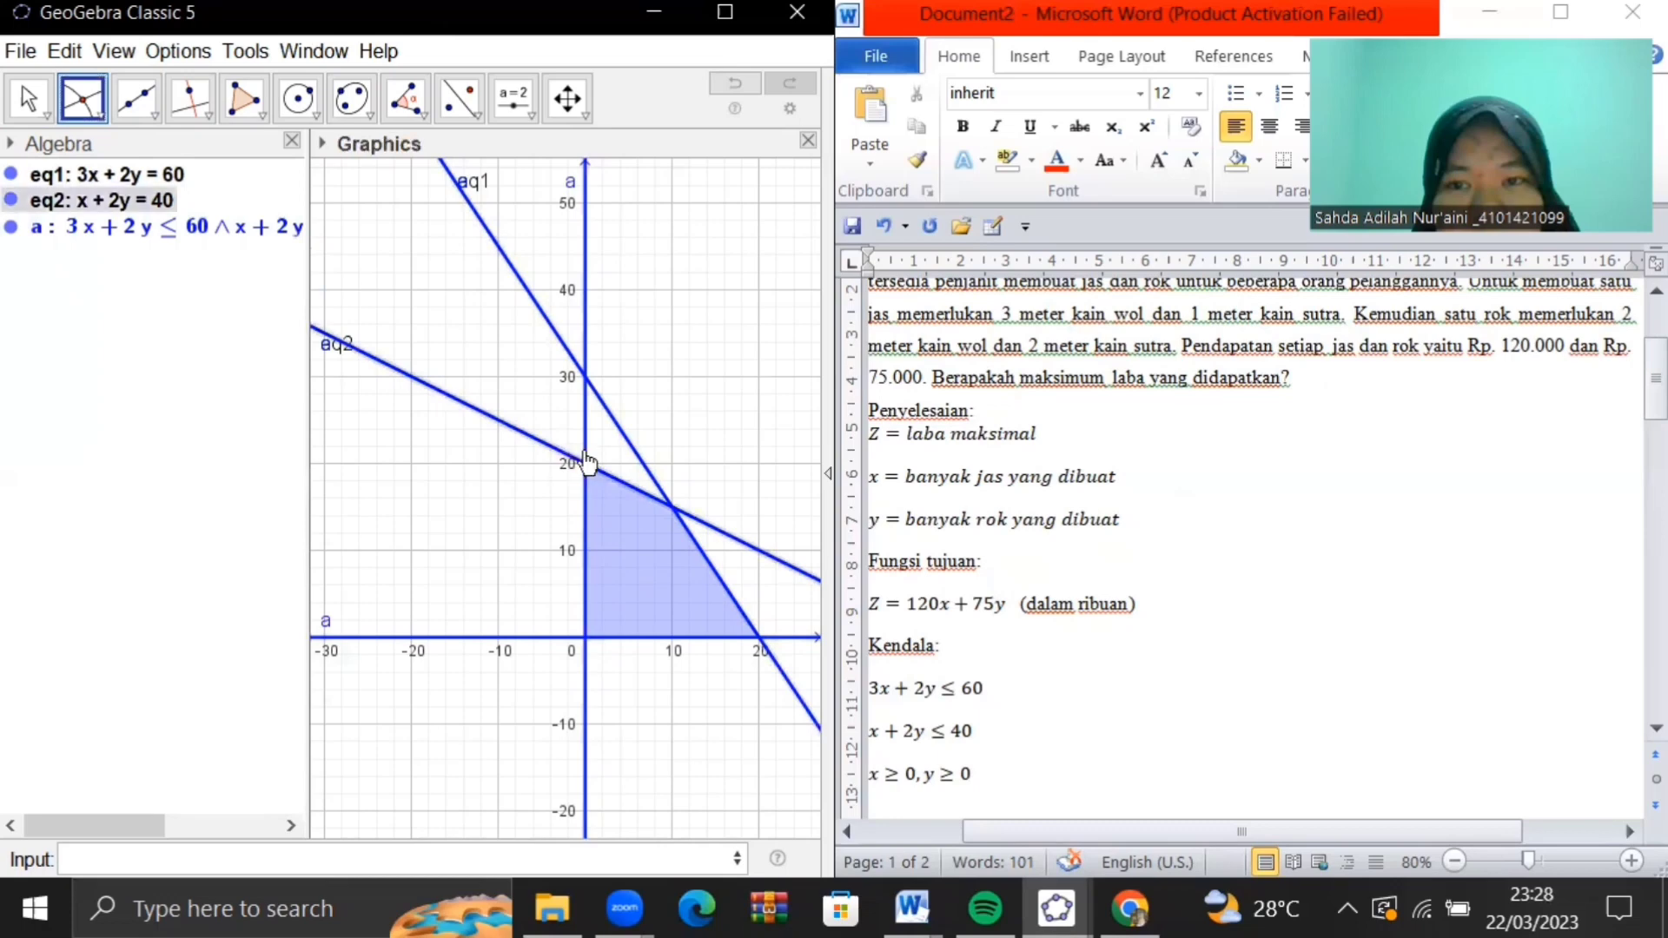
click(582, 452)
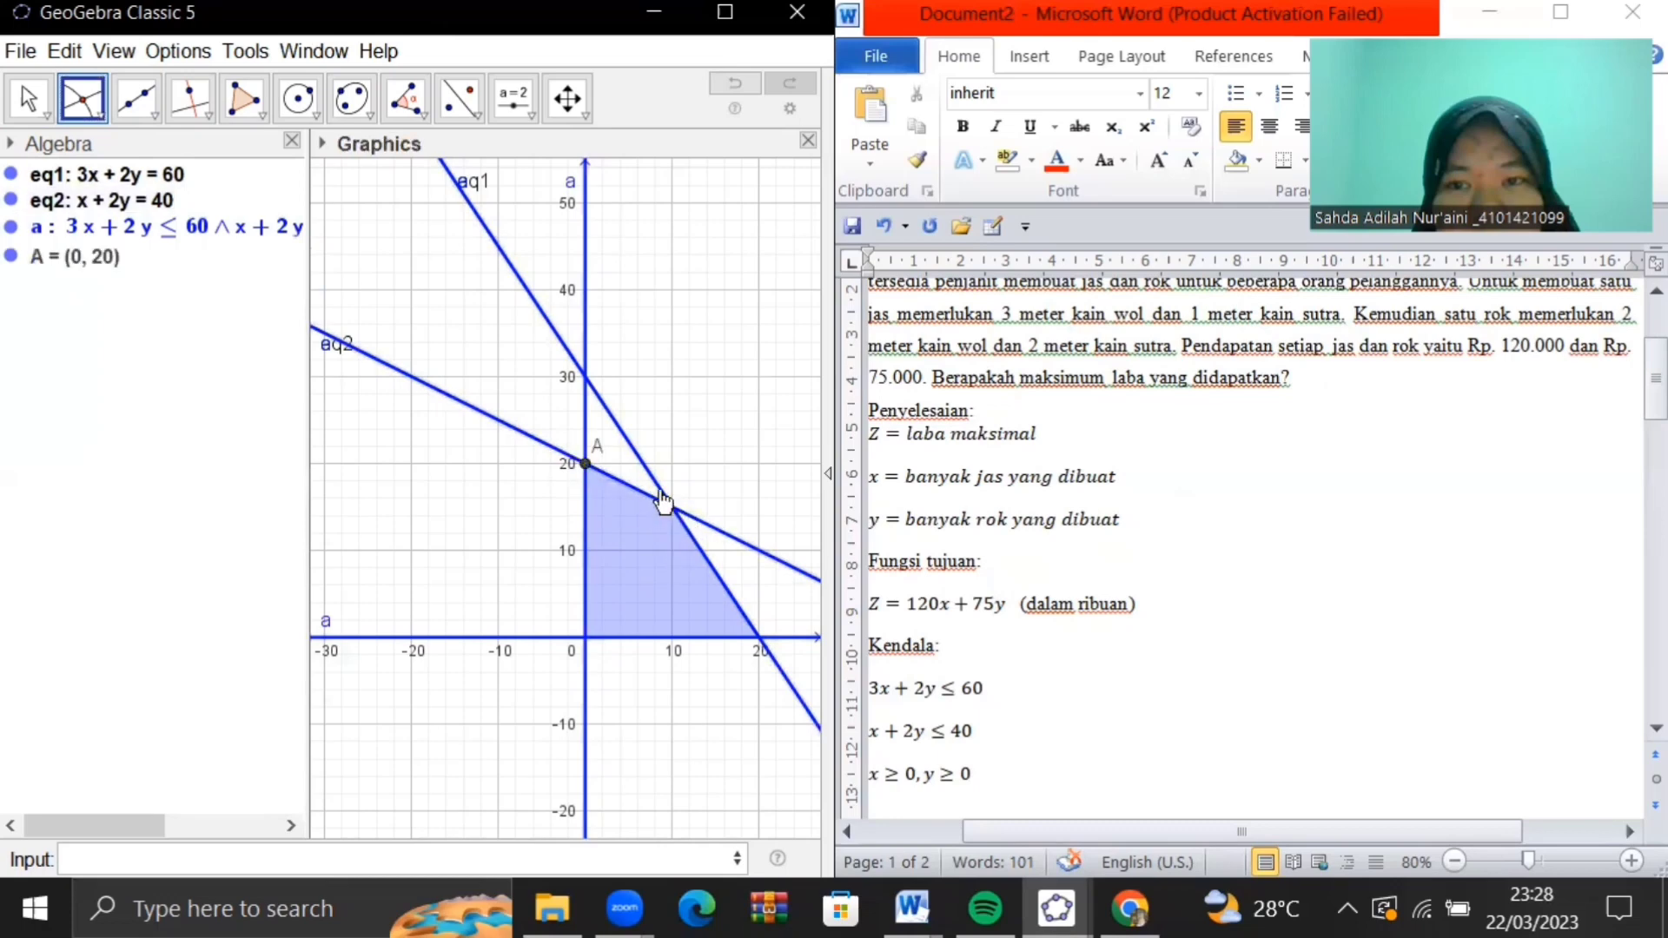
click(694, 520)
click(695, 524)
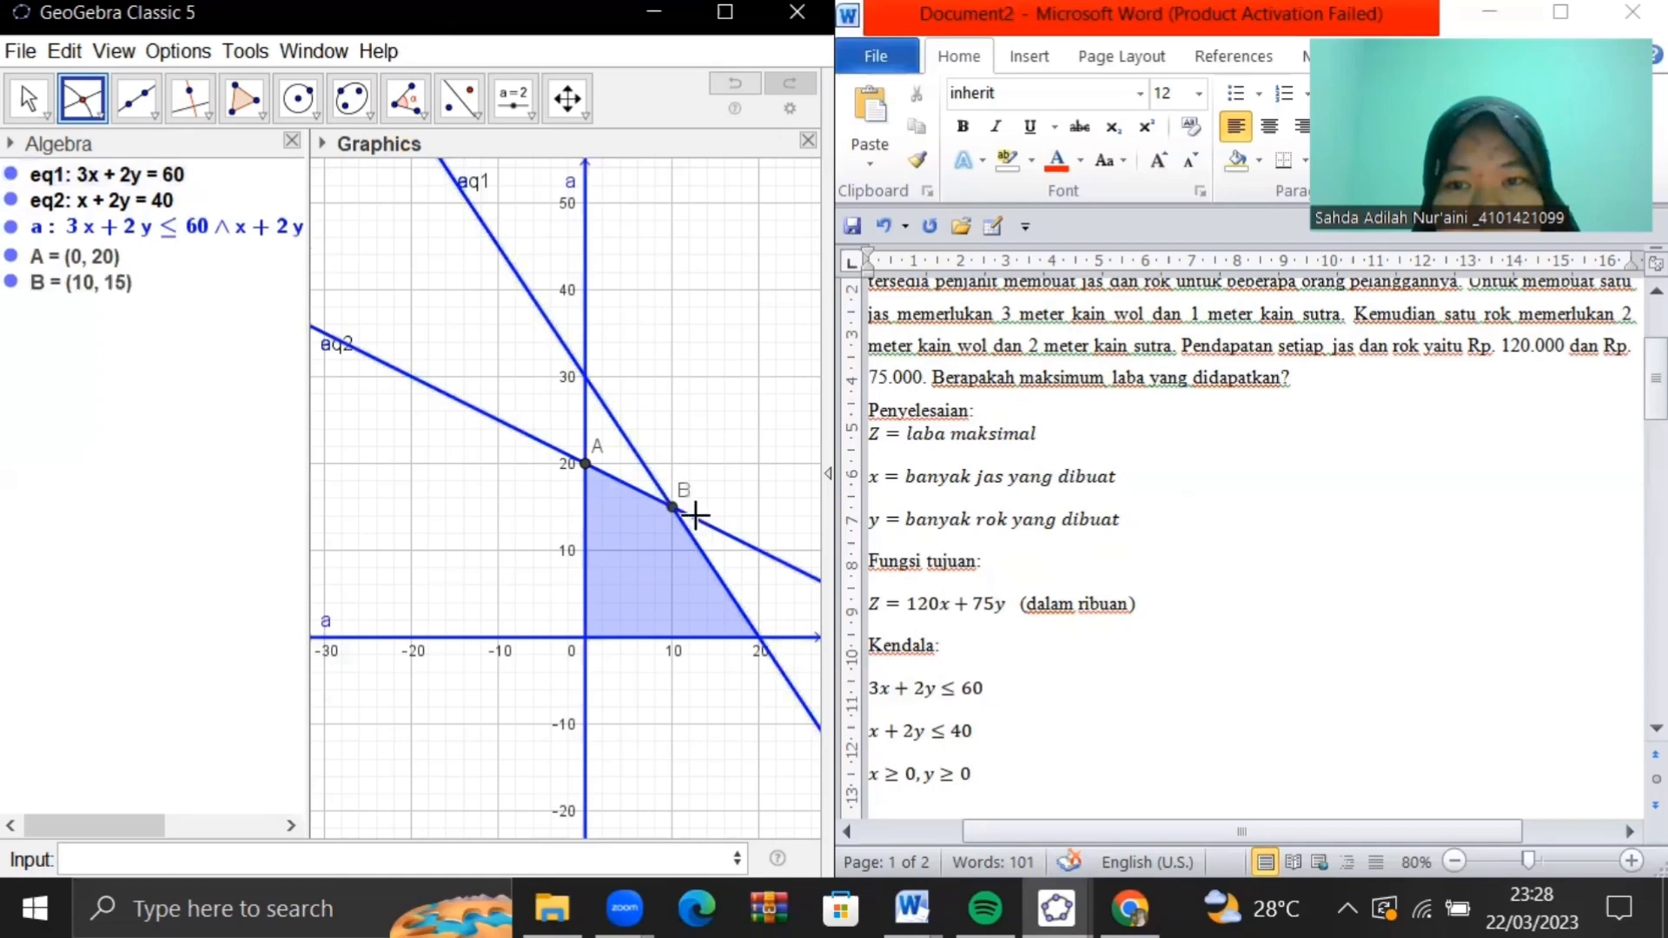
click(723, 636)
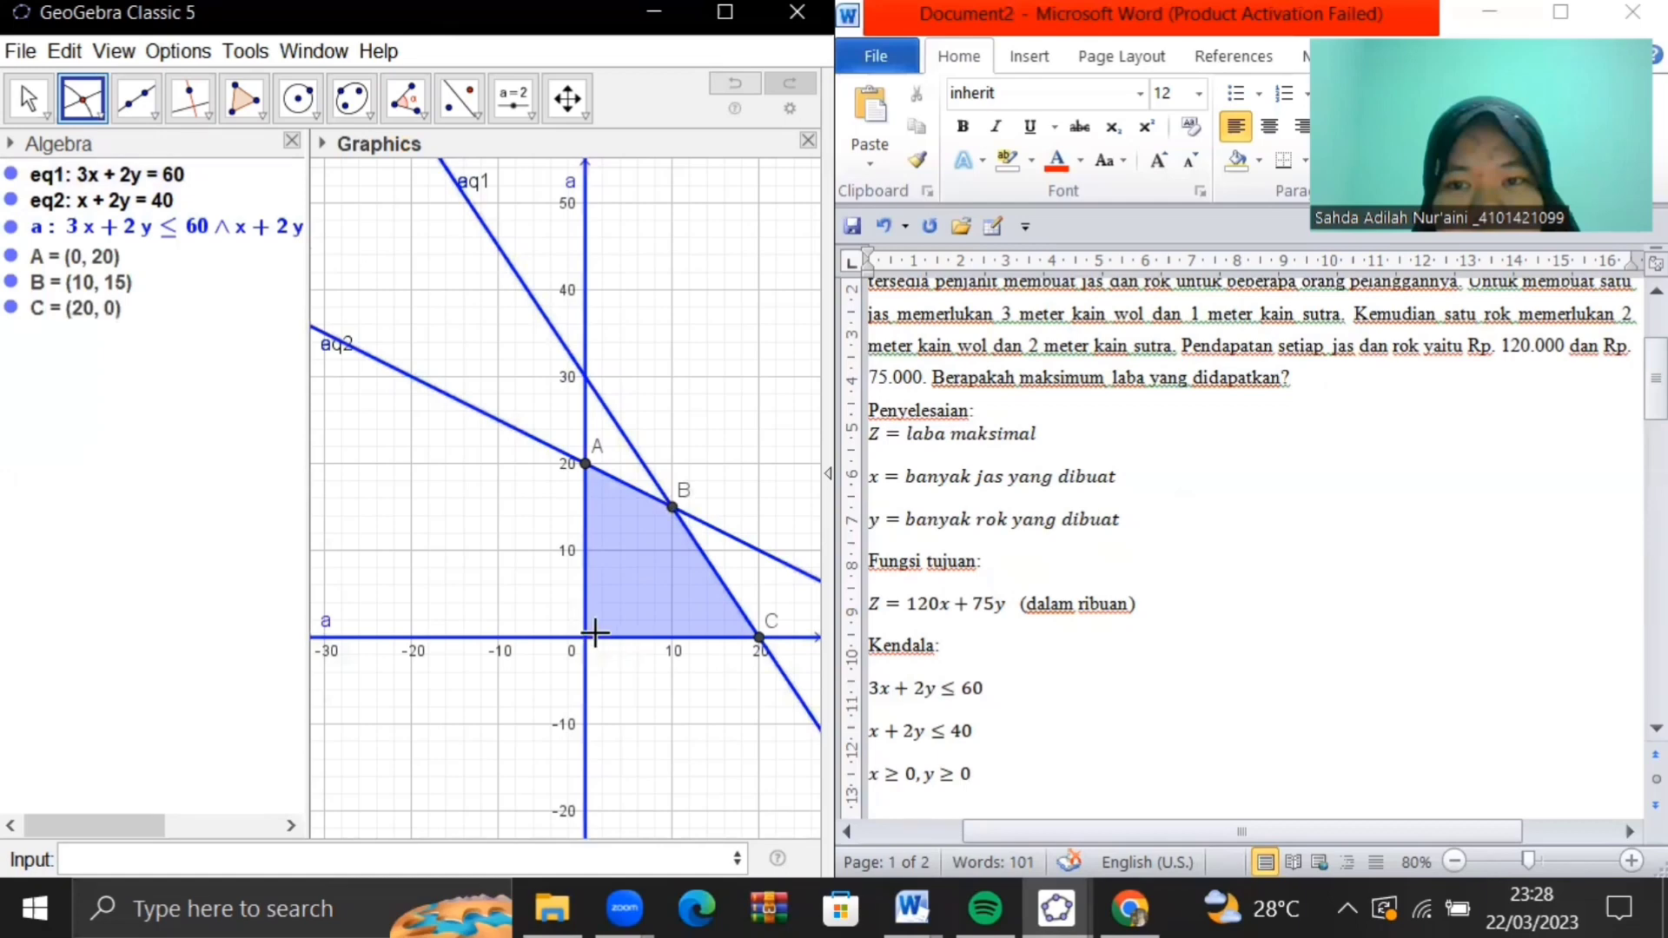
click(586, 637)
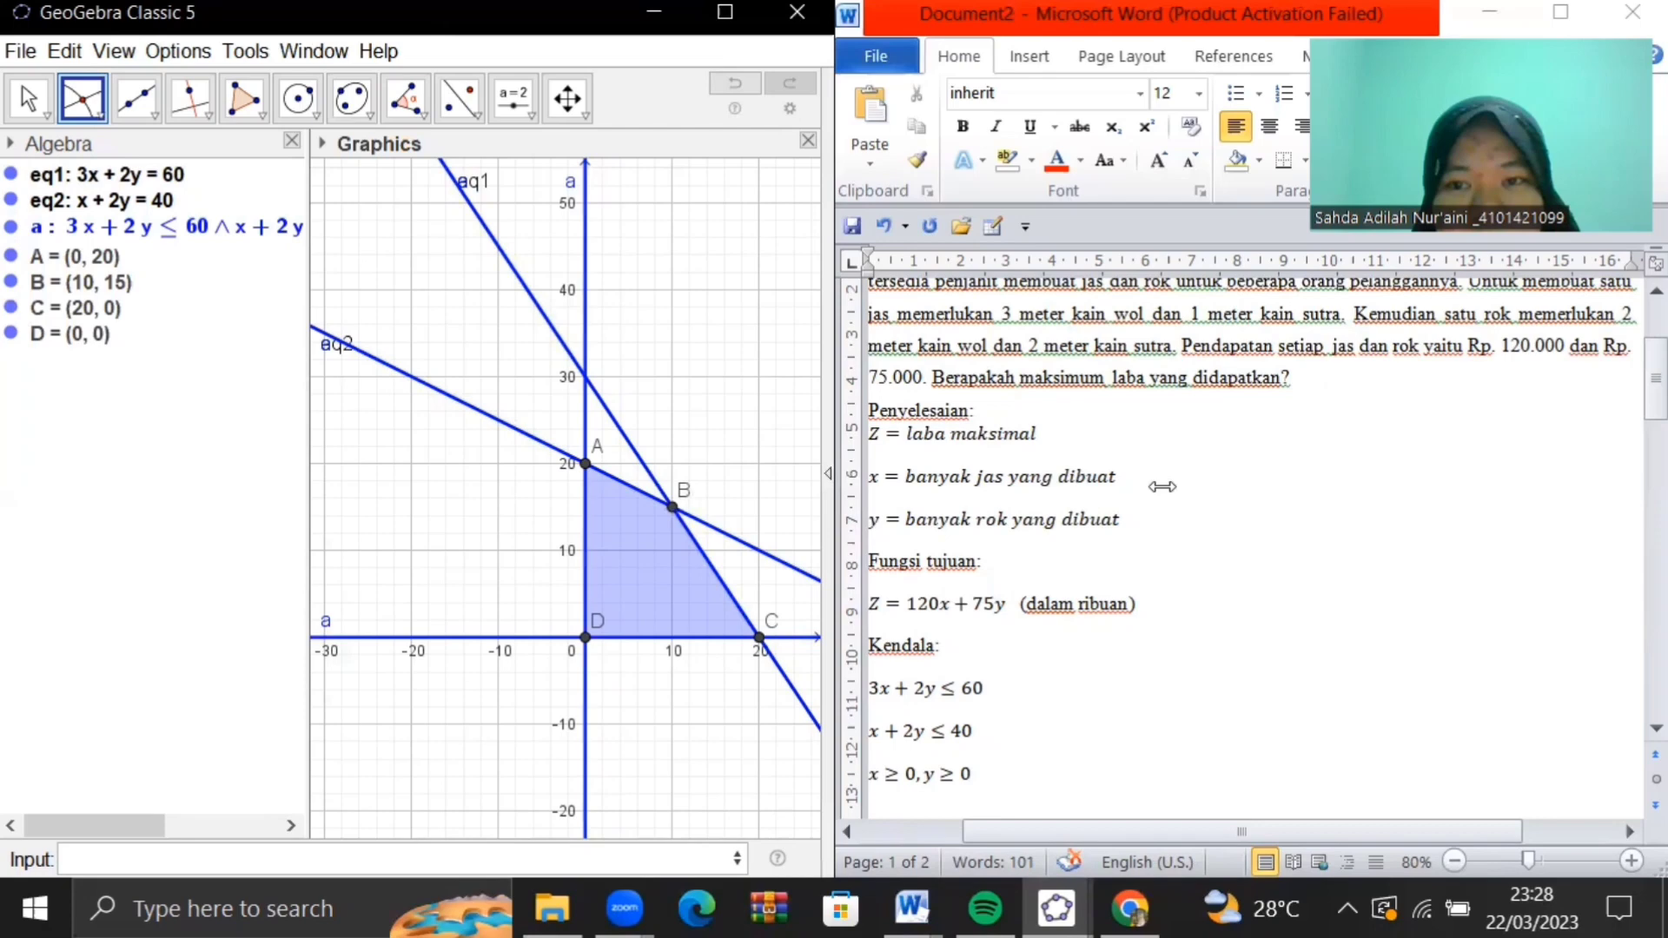
Widen the GeoGebra window and define the profit objective function by entering 120000x+75000y
drag(1162, 486, 1162, 487)
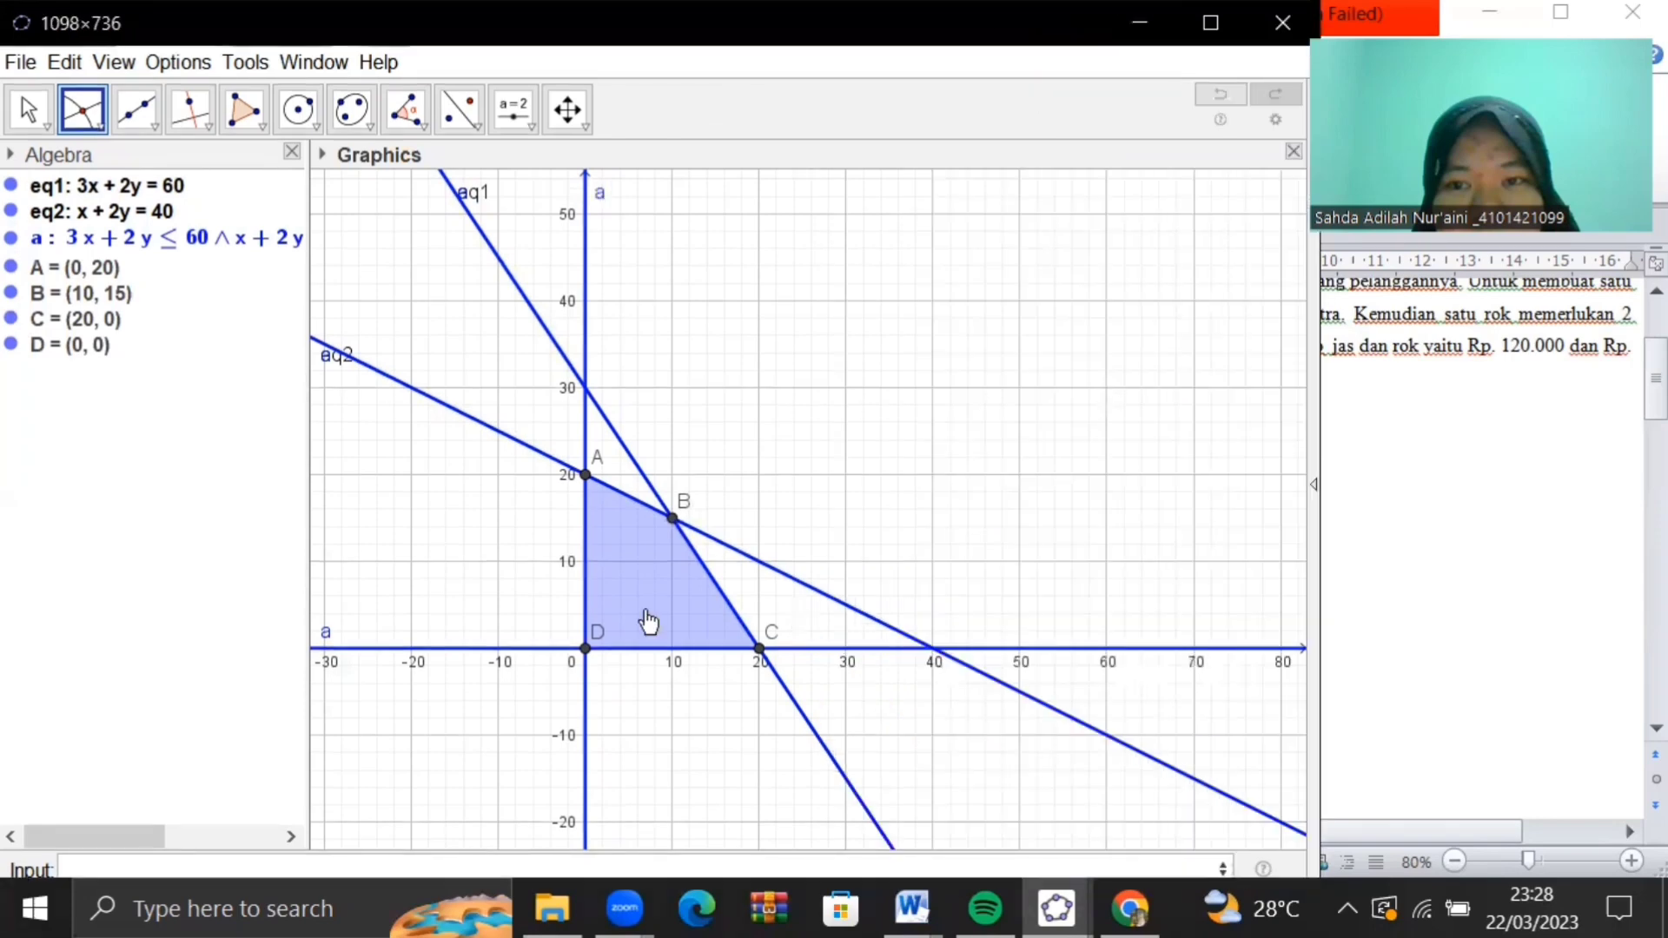
click(275, 863)
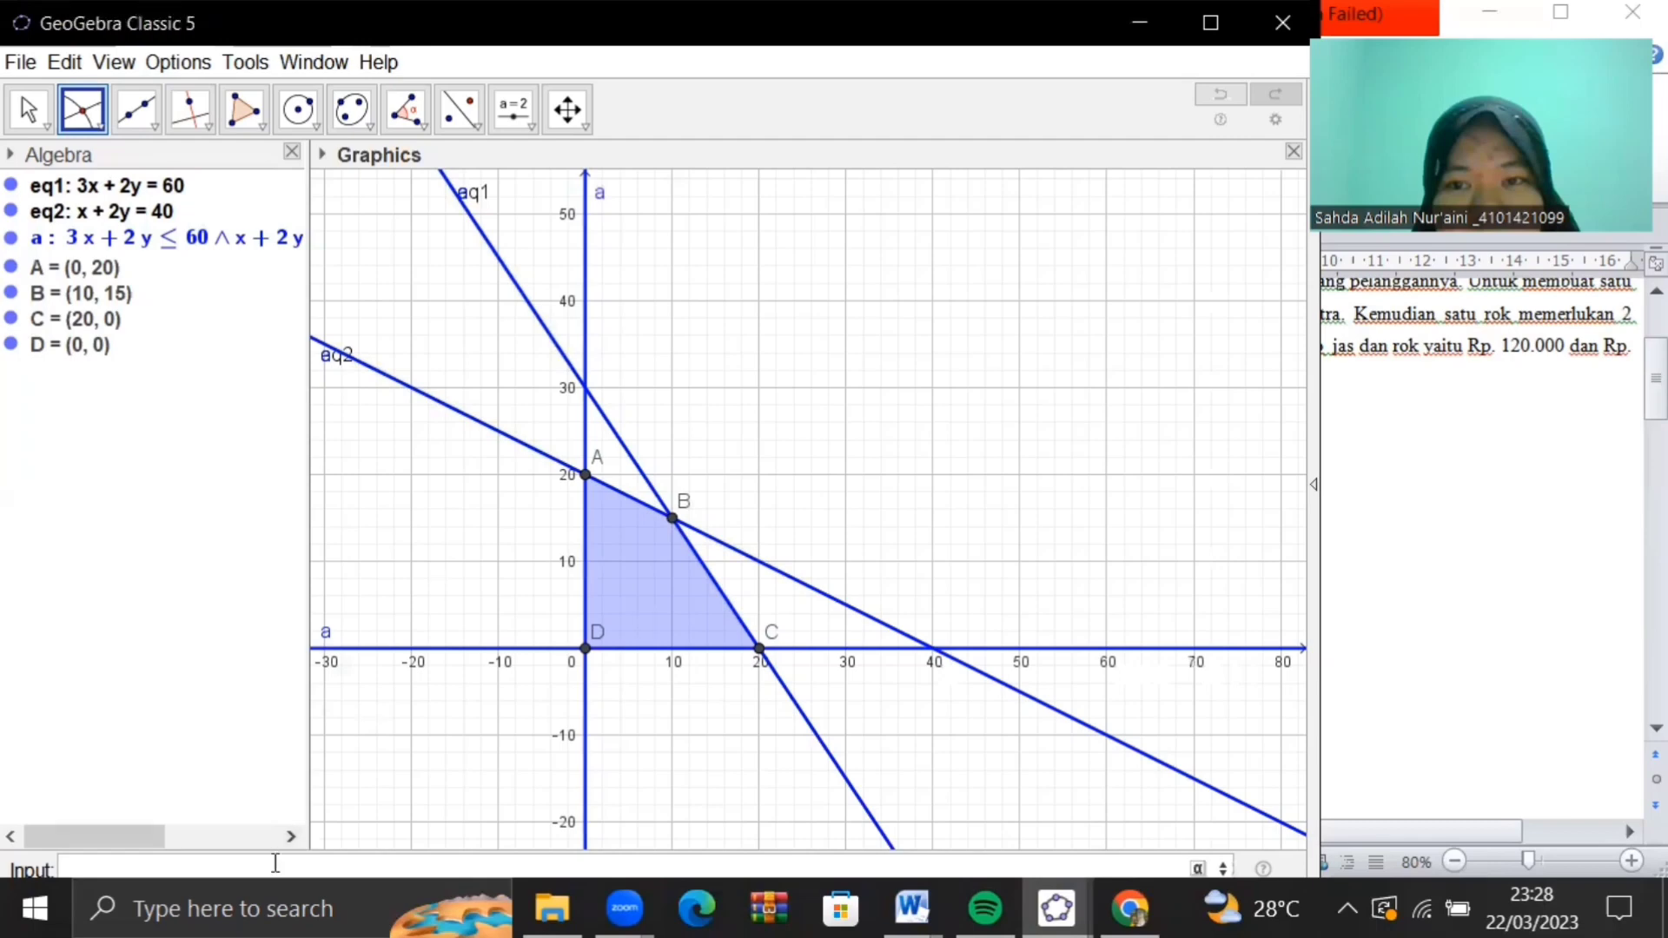
click(1346, 713)
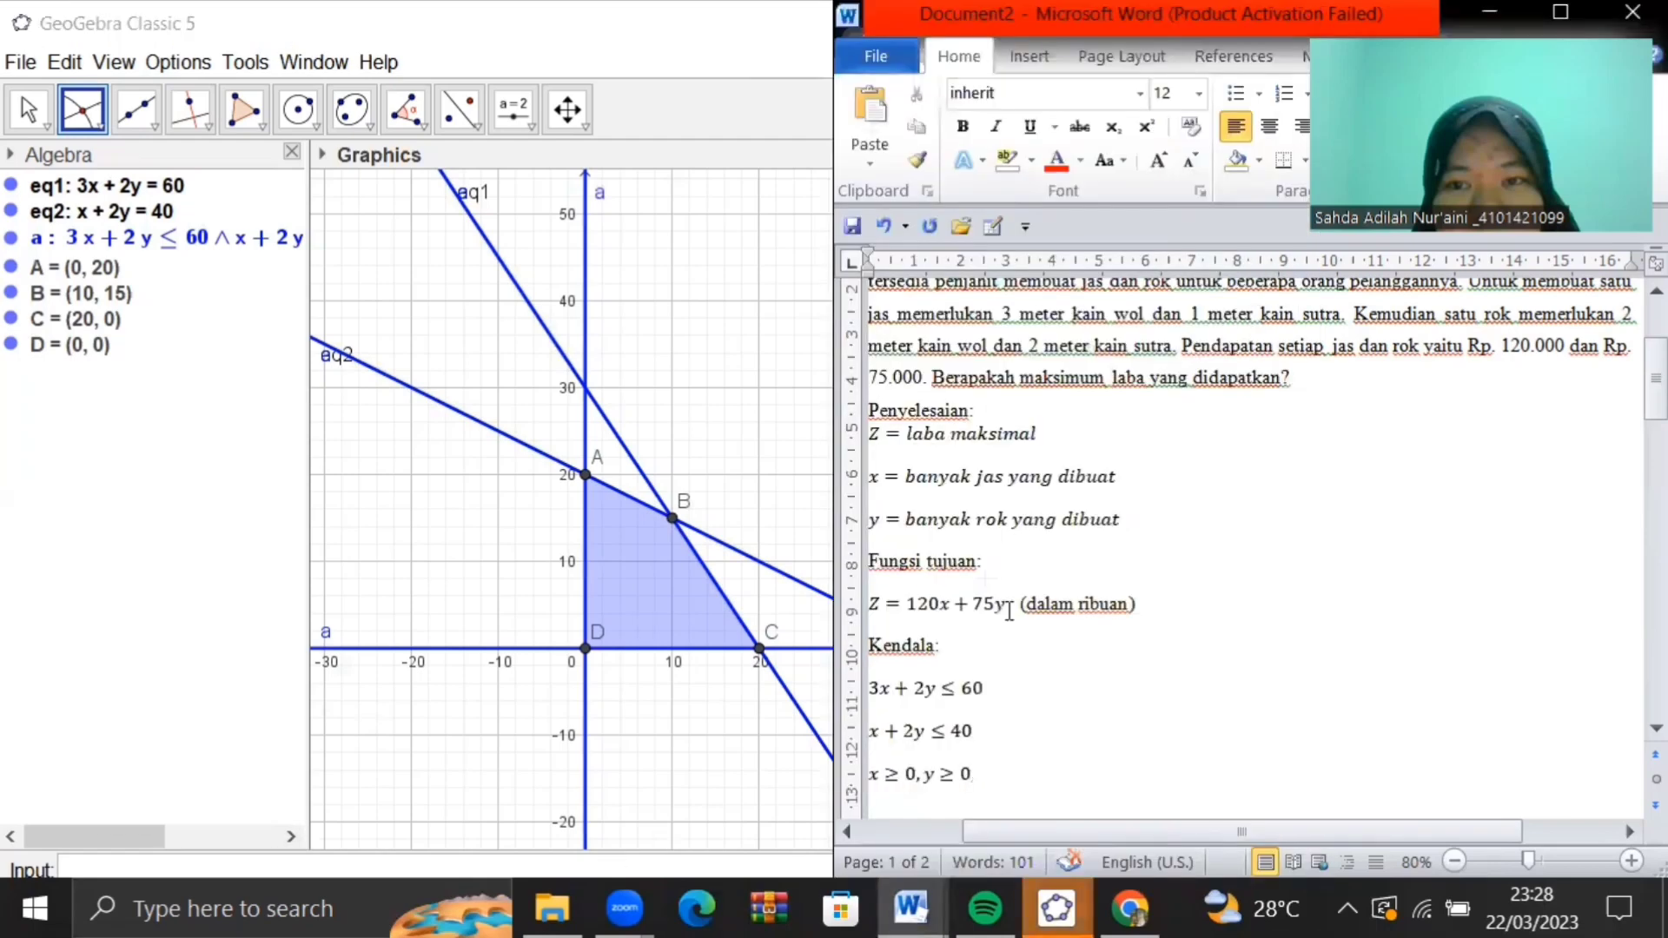
click(654, 867)
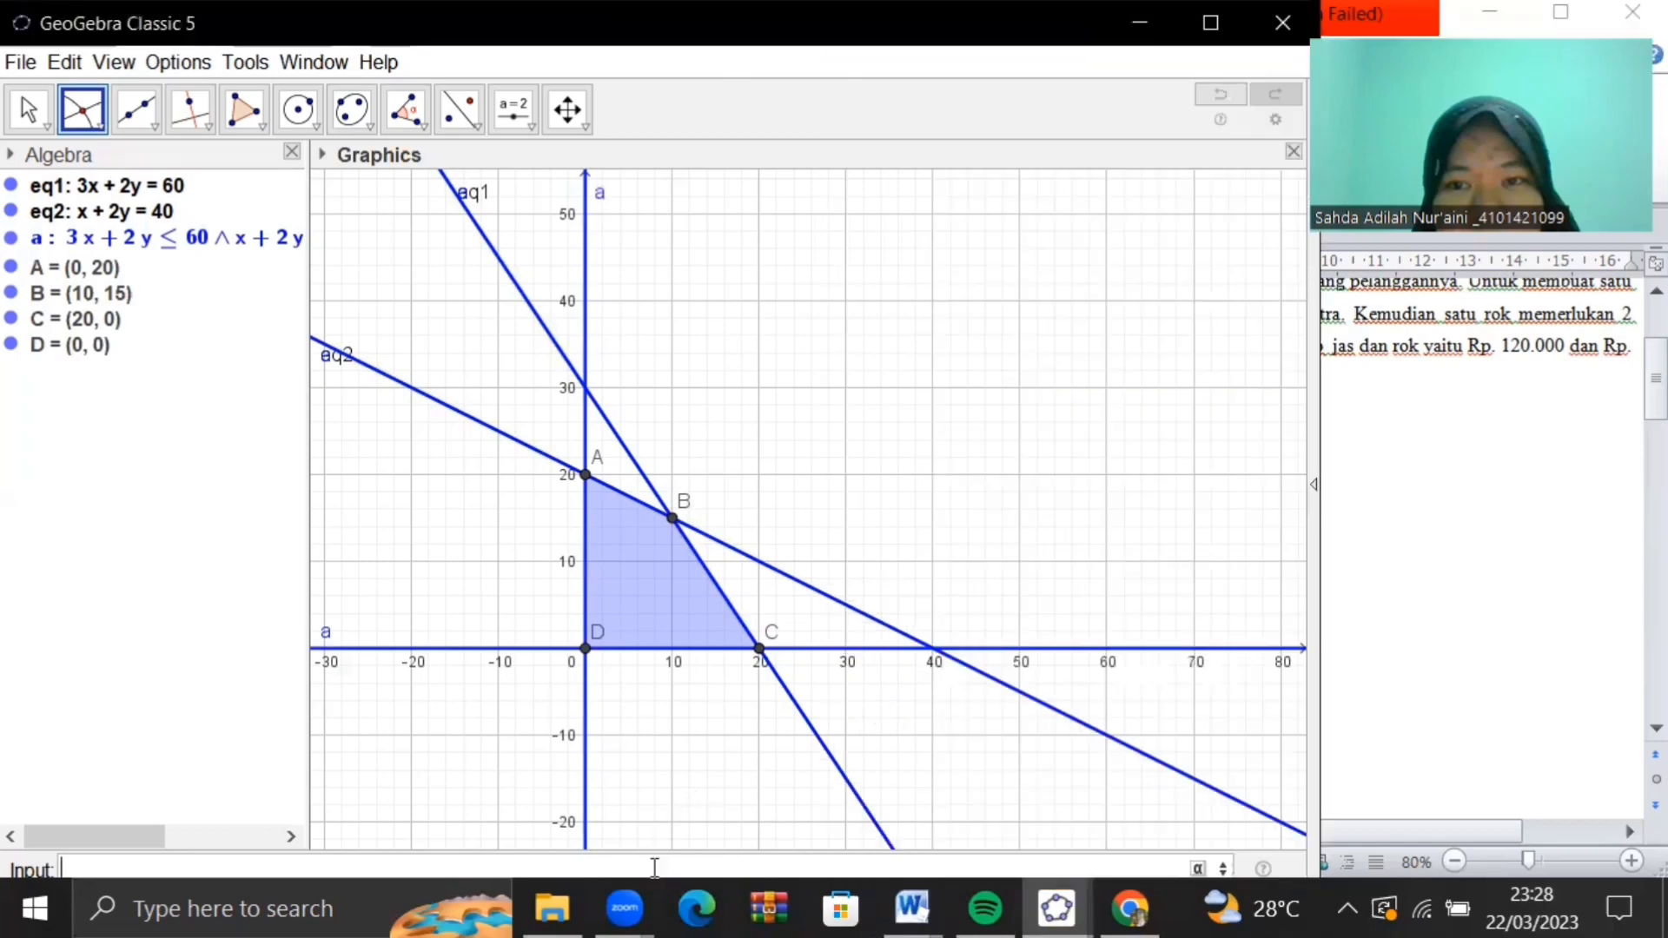
text(120x+)
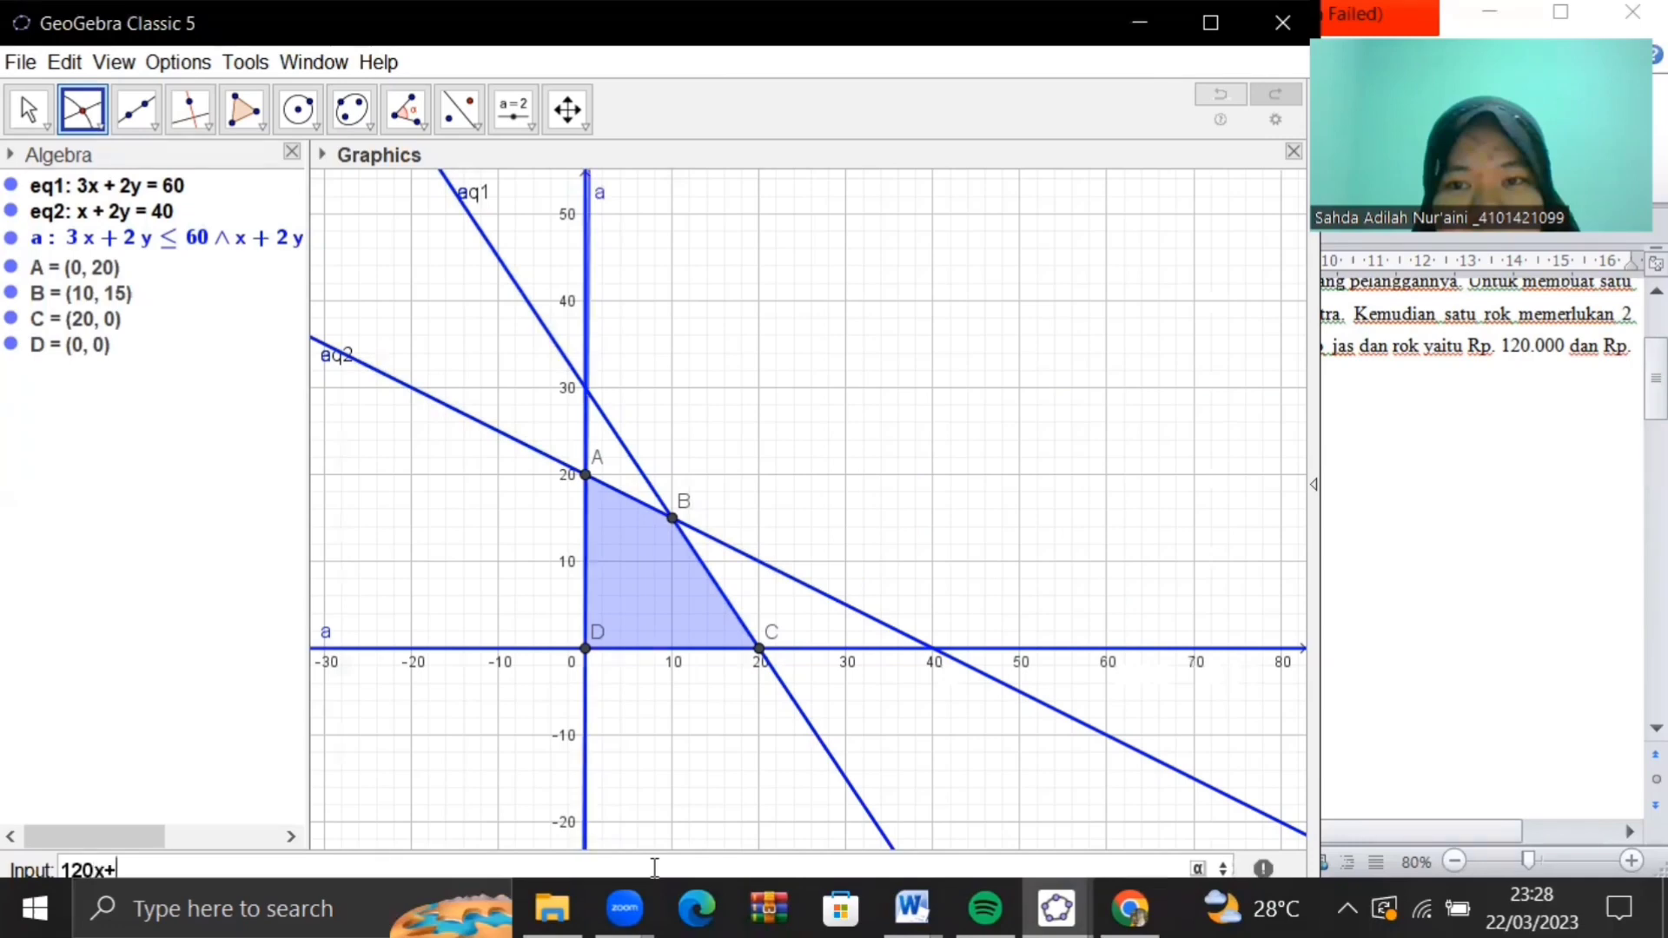
key(BackSpace)
key(BackSpace)
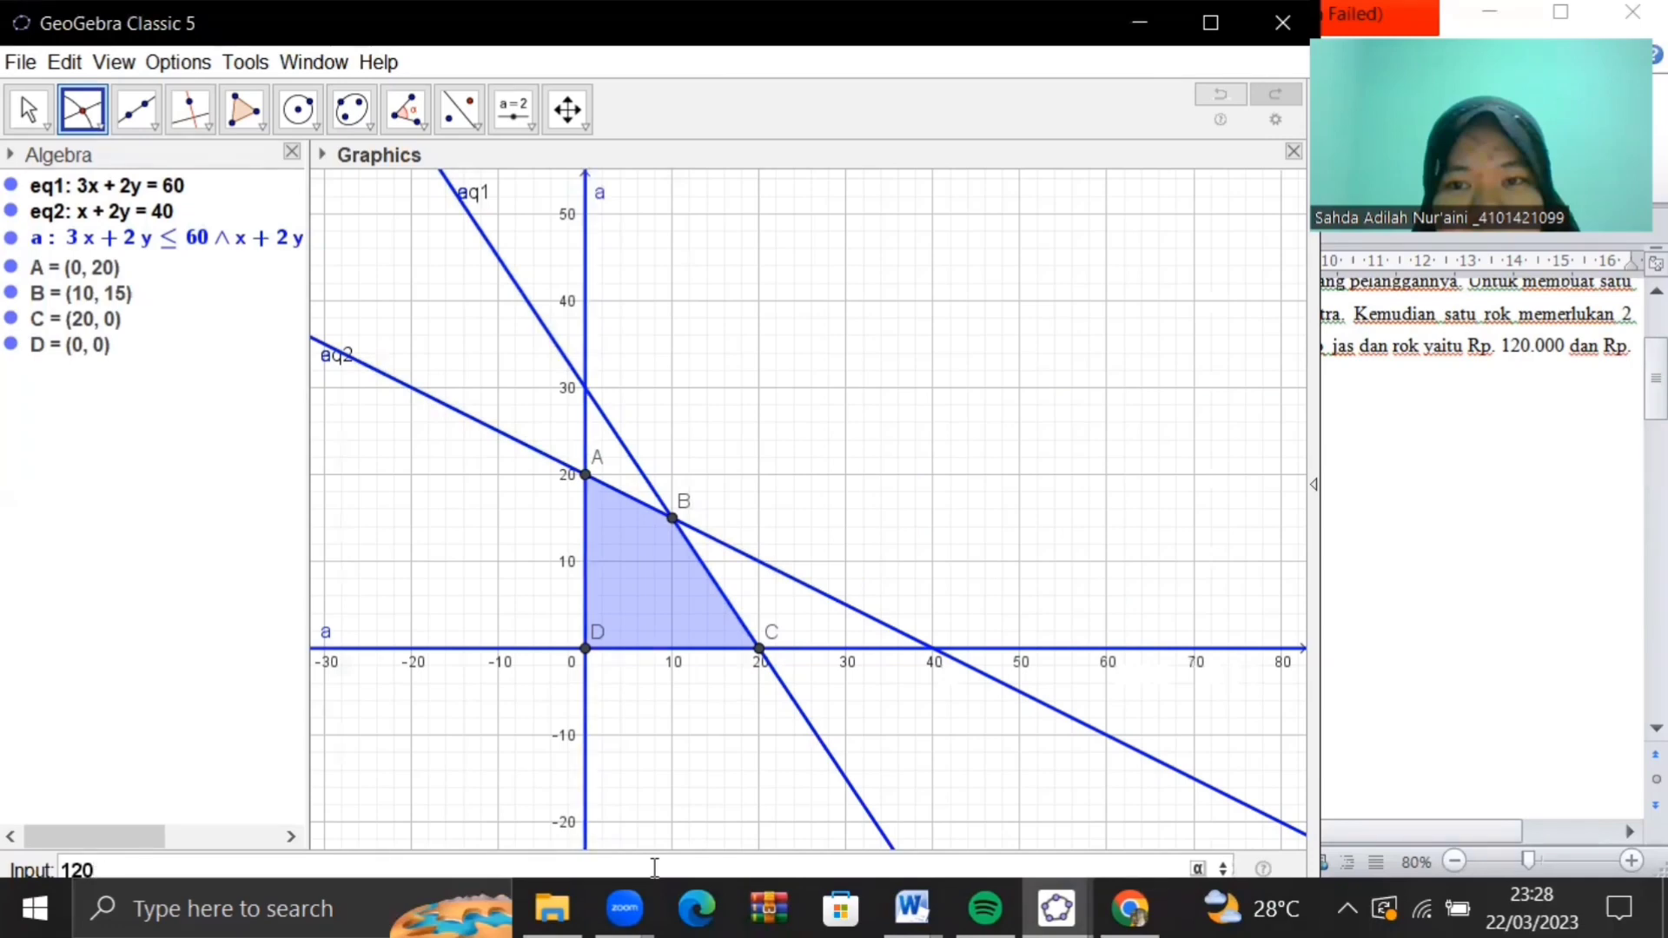
text(0000x)
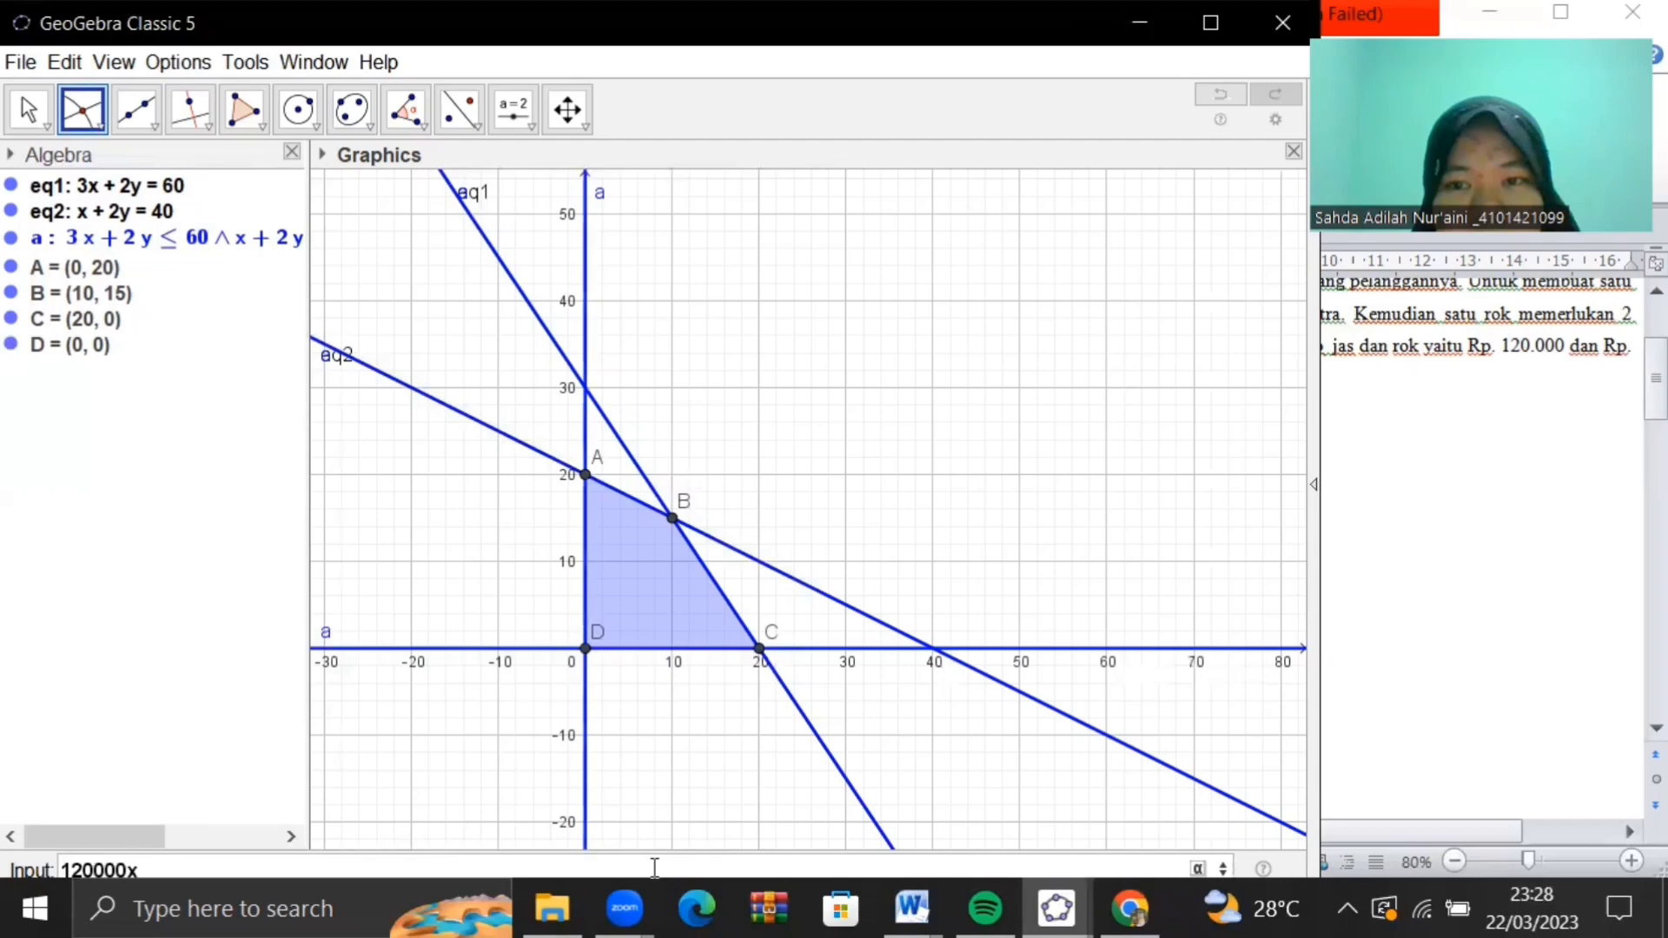
text(+75000y)
key(Return)
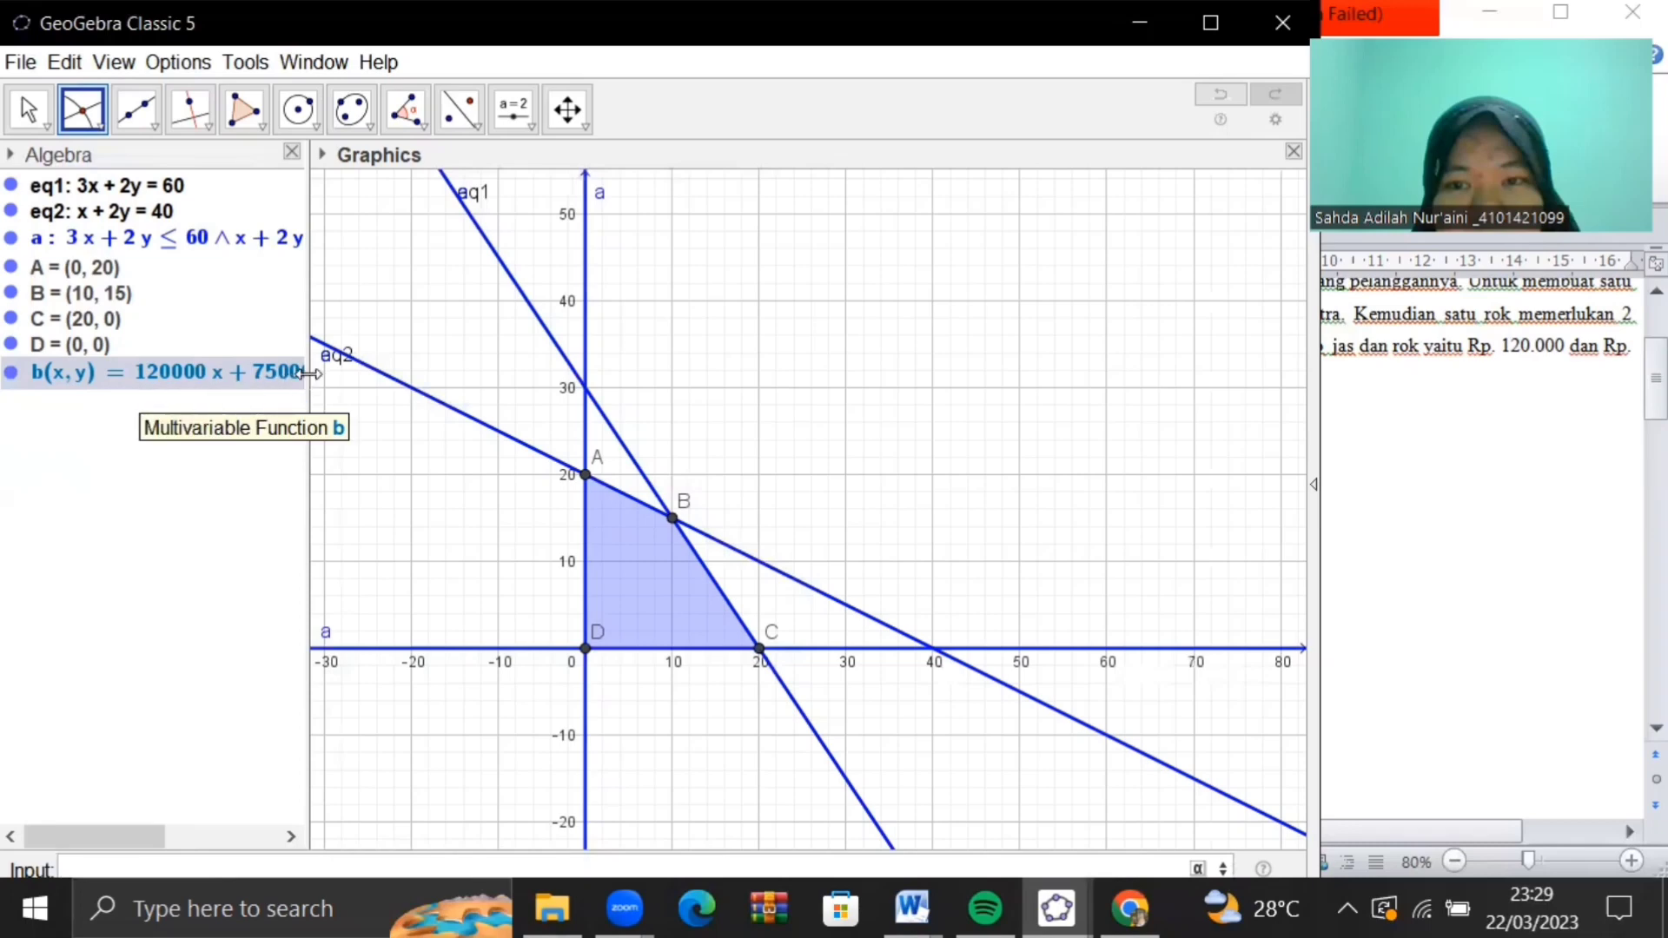
Widen the Algebra view to fit the full objective function and display the Spreadsheet view beside the graph
drag(308, 378, 354, 386)
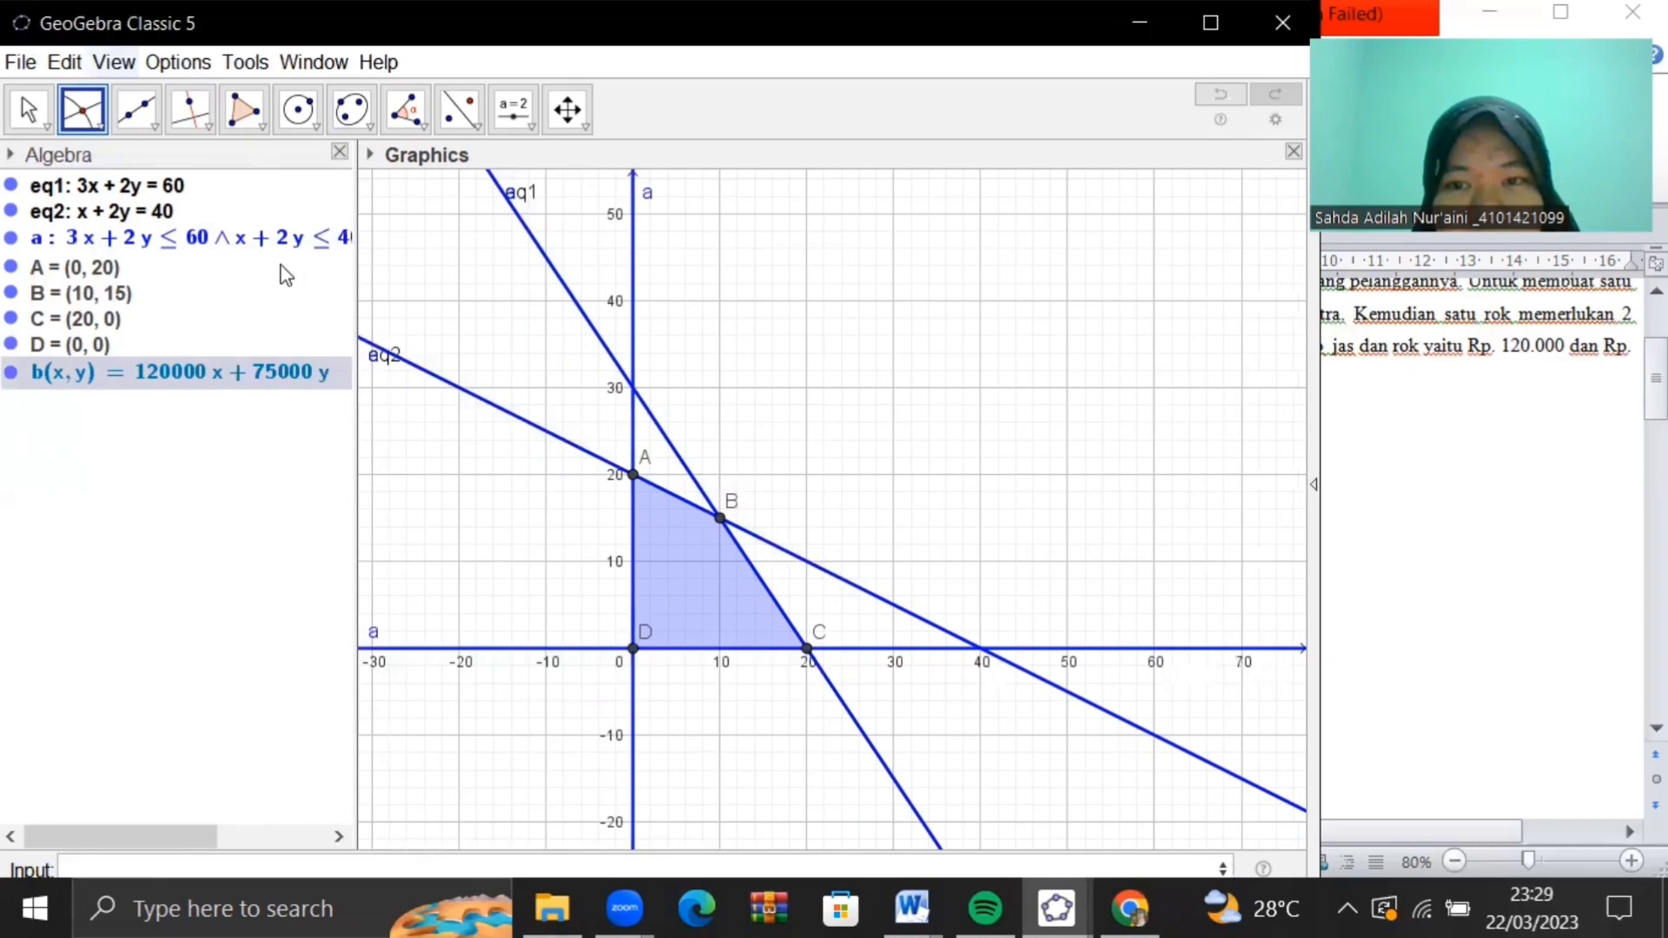
click(114, 62)
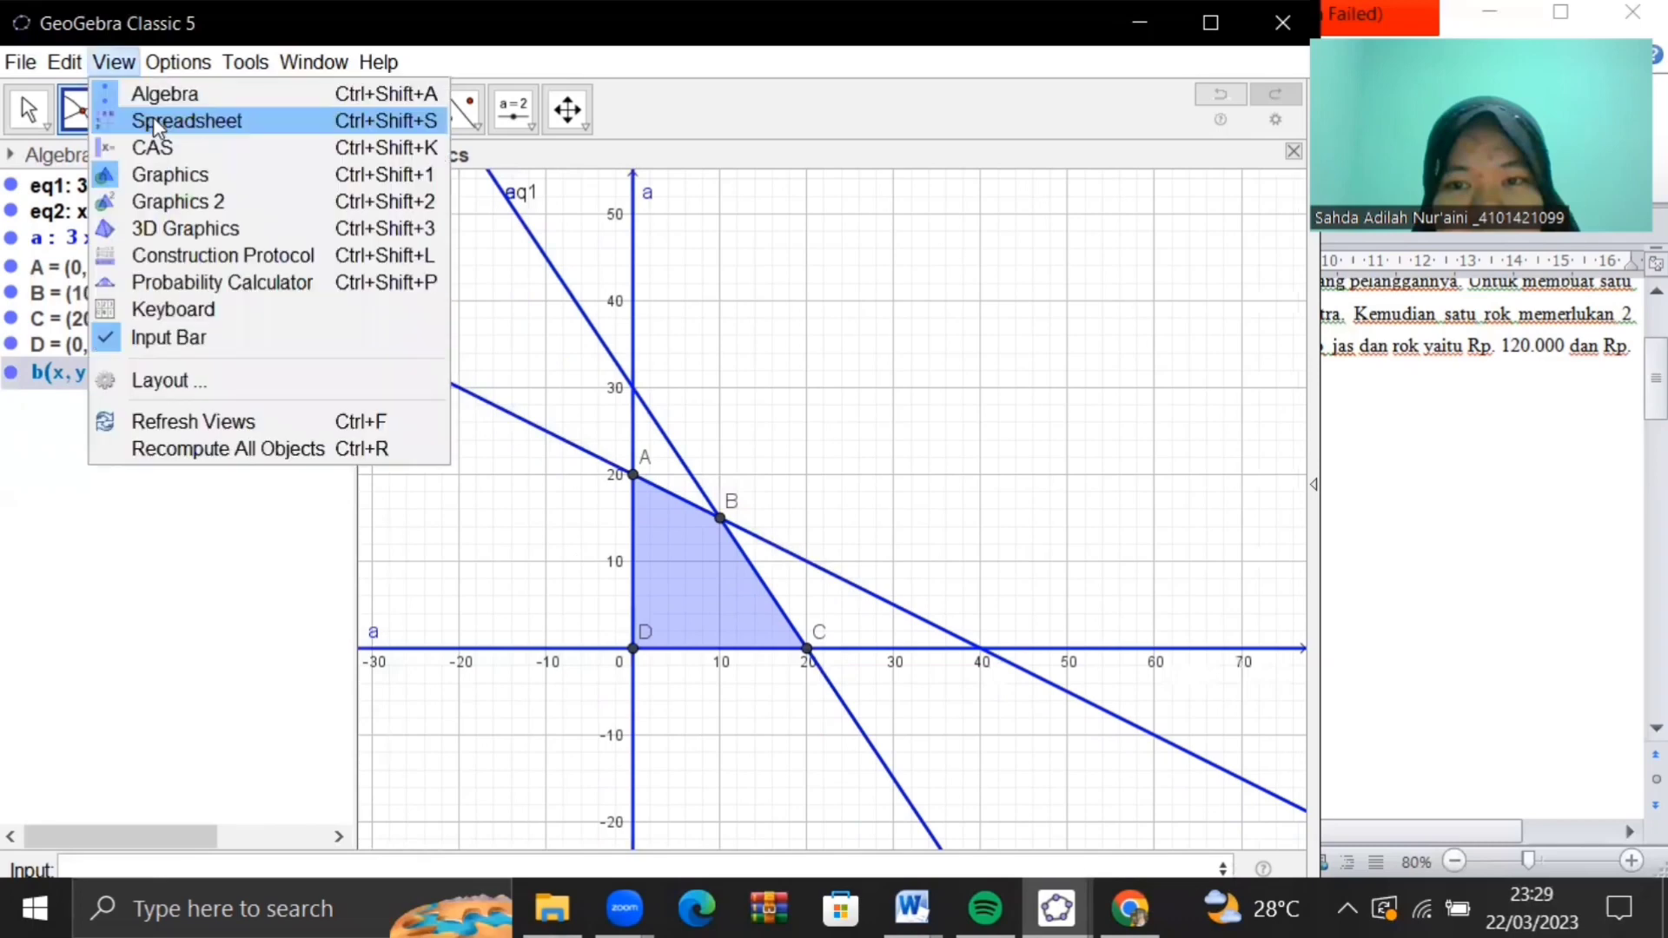
click(153, 121)
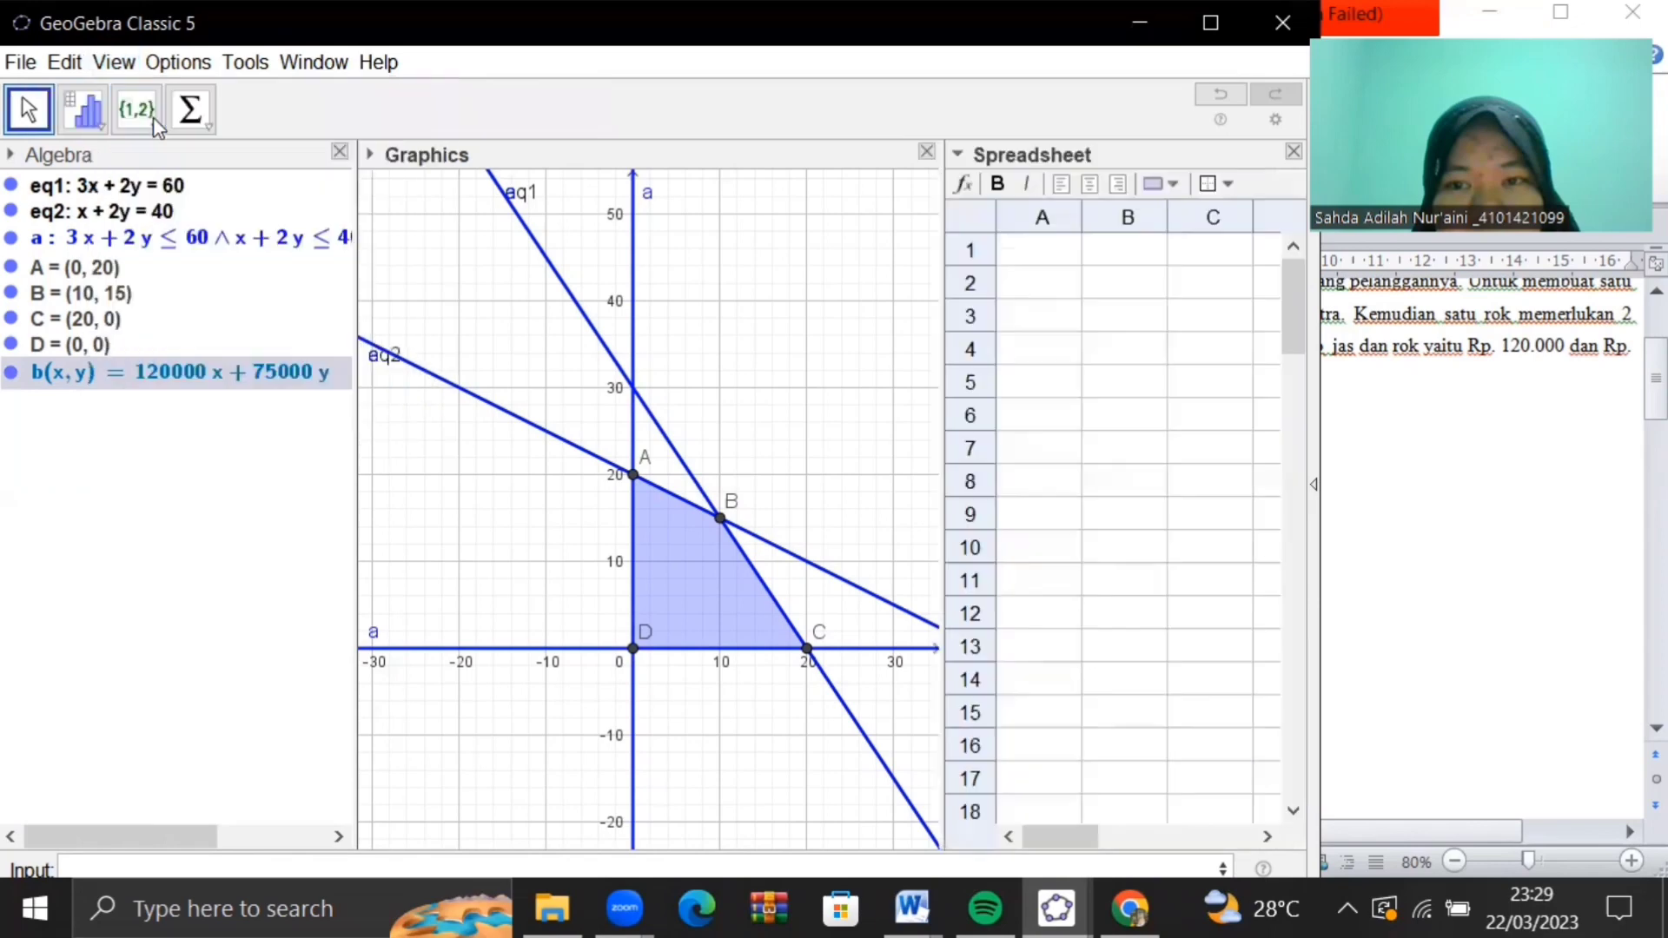
Title the spreadsheet's first column Titik in cell A1 and enter the corner point (0,20) in A2
click(944, 394)
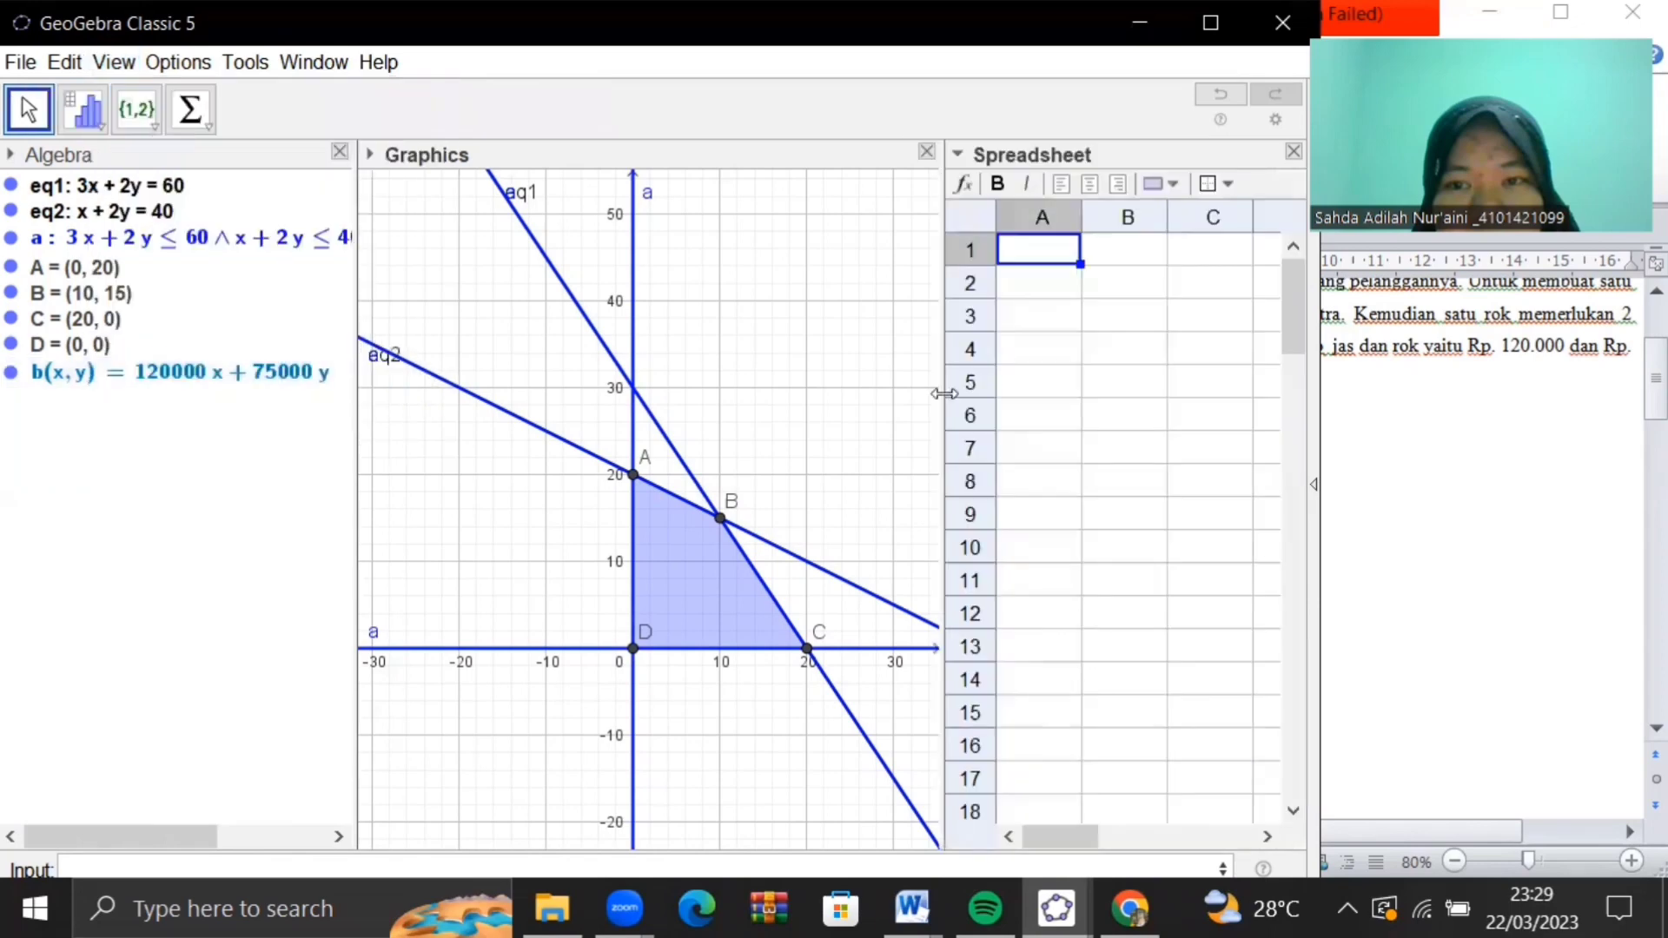
text(Titi)
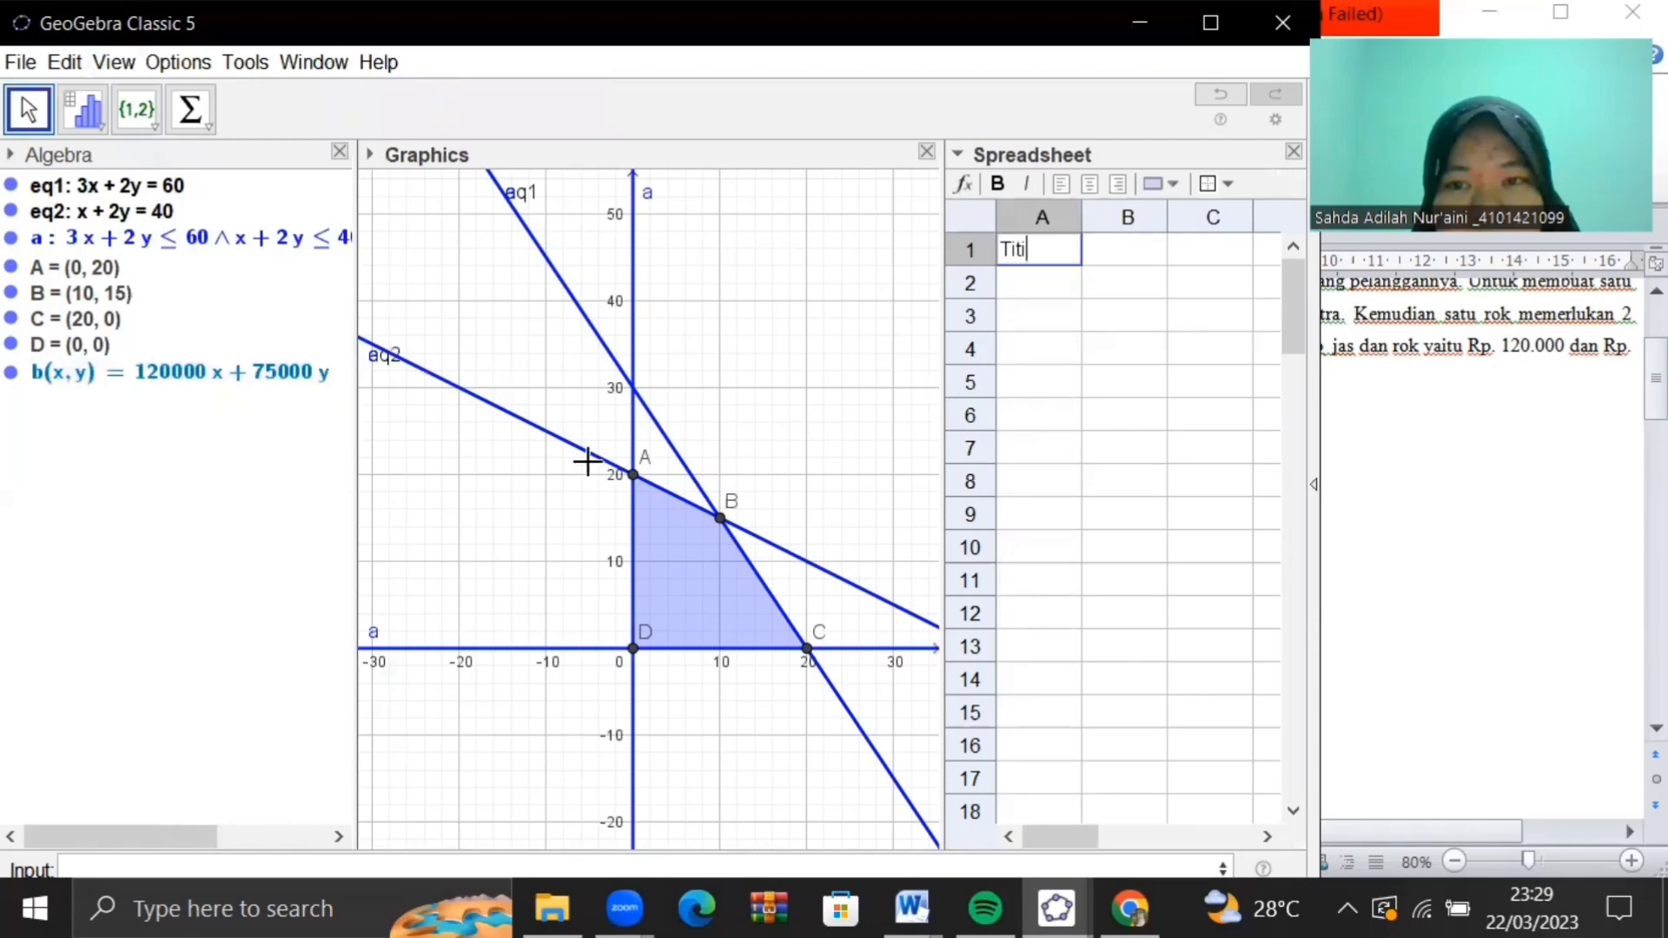
text(k)
key(Return)
text((0,20)
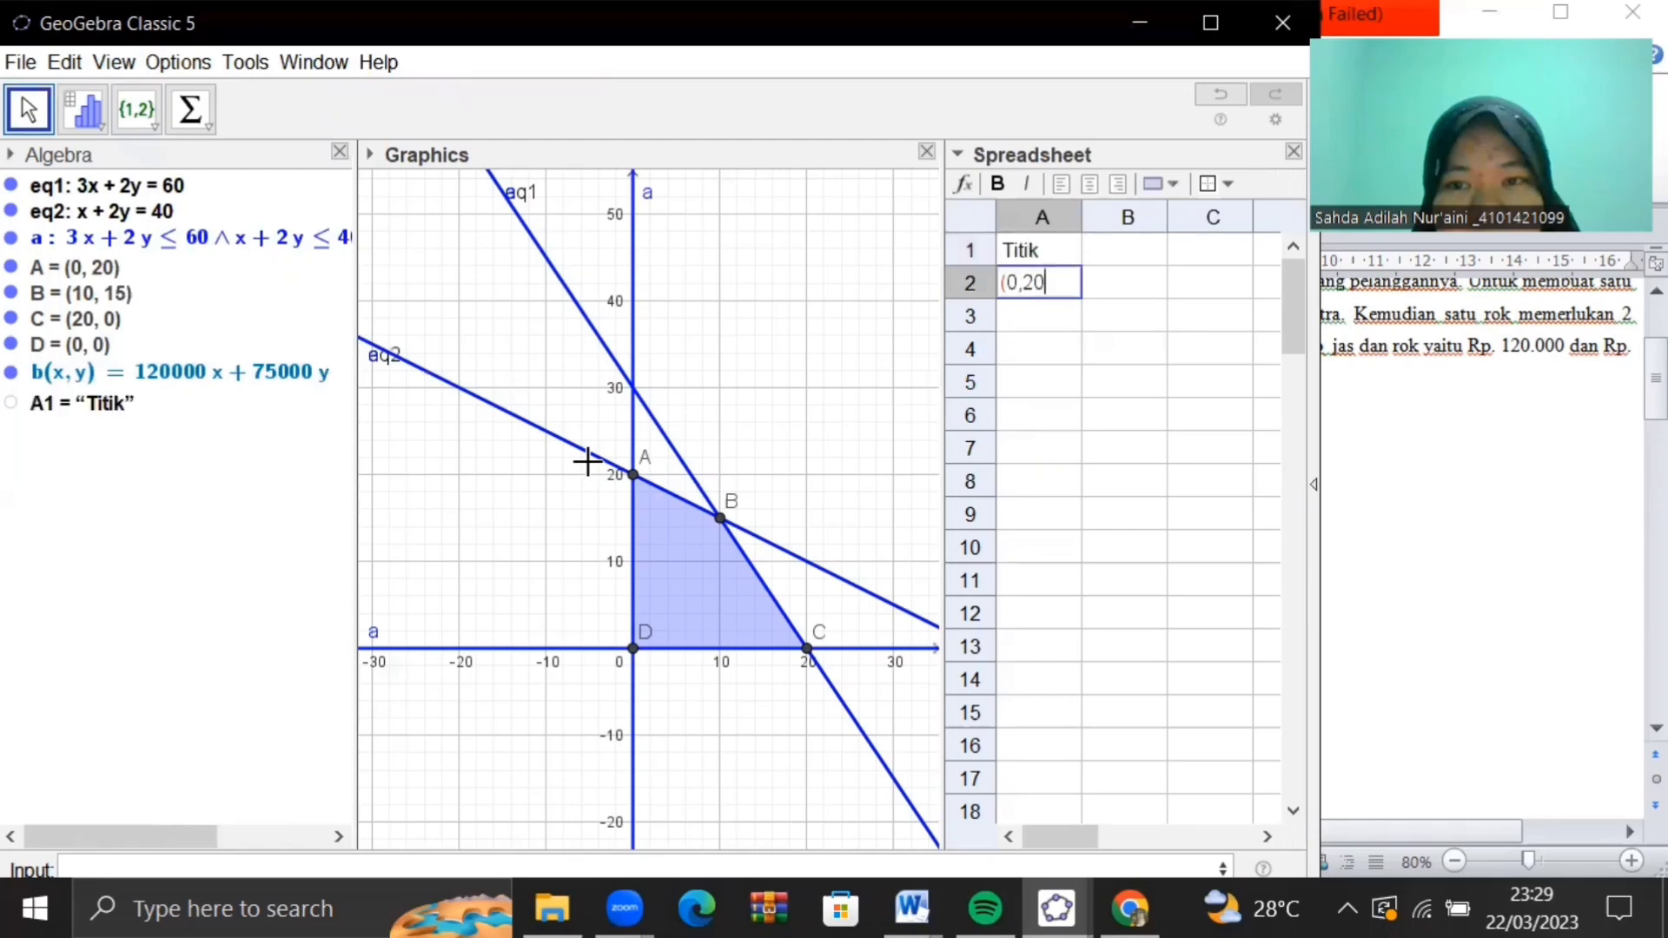
text())
key(Return)
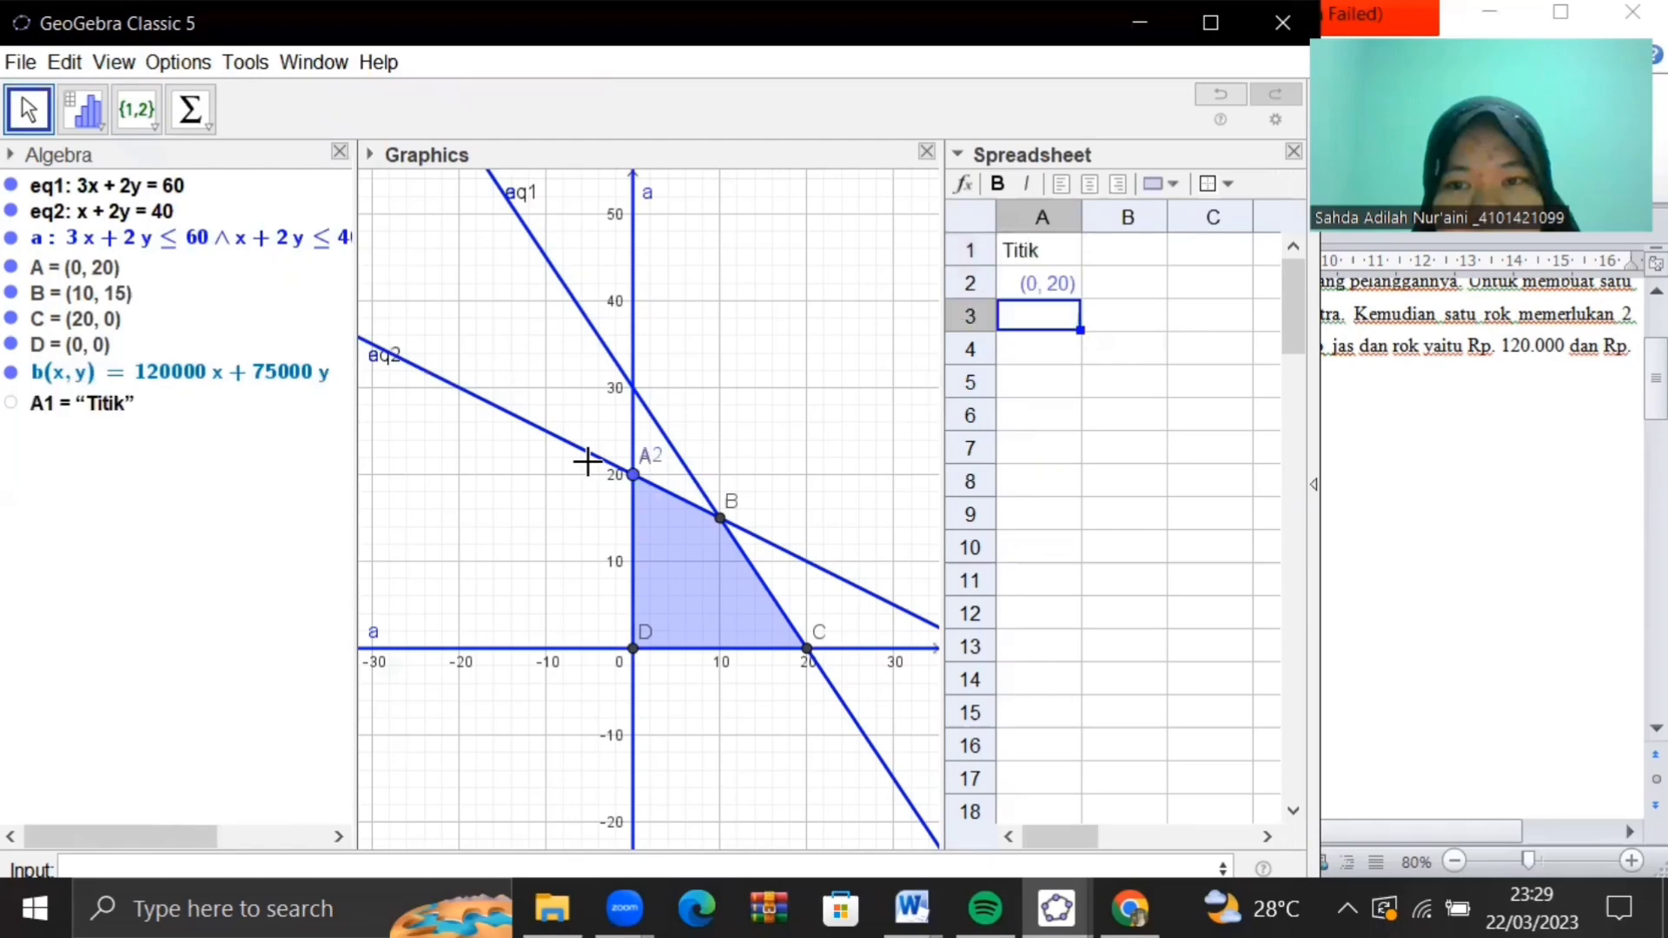
Enter the remaining corner points (10,15), (20,0) and (0,0) in cells A3 to A5
text(()
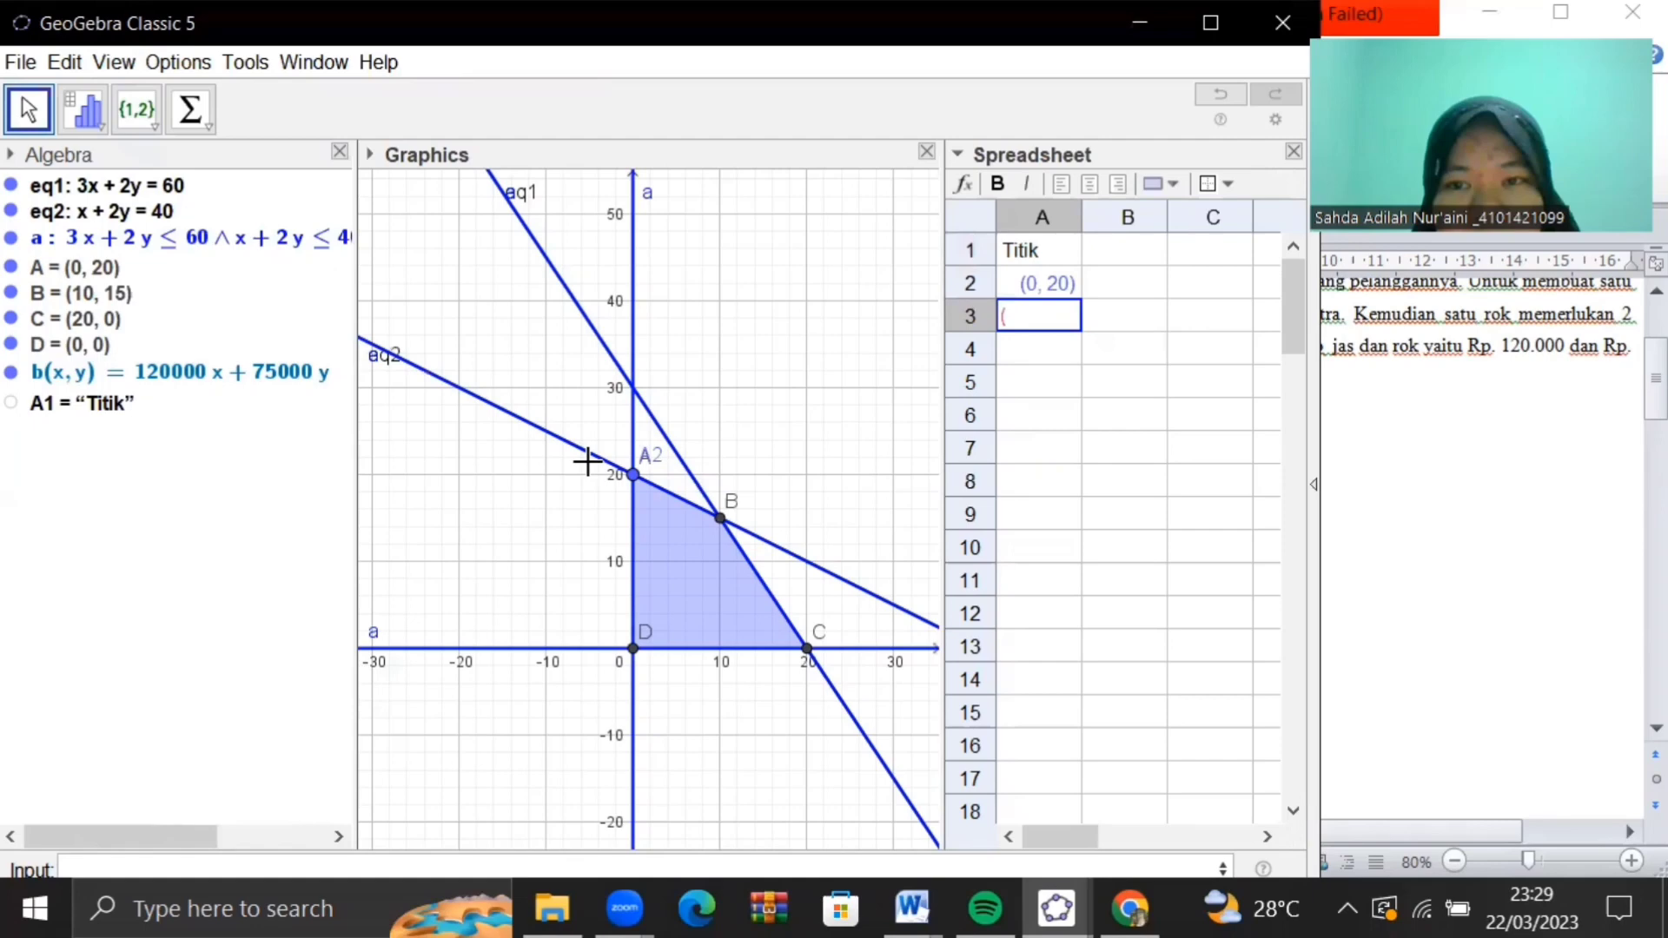
text(10,15)
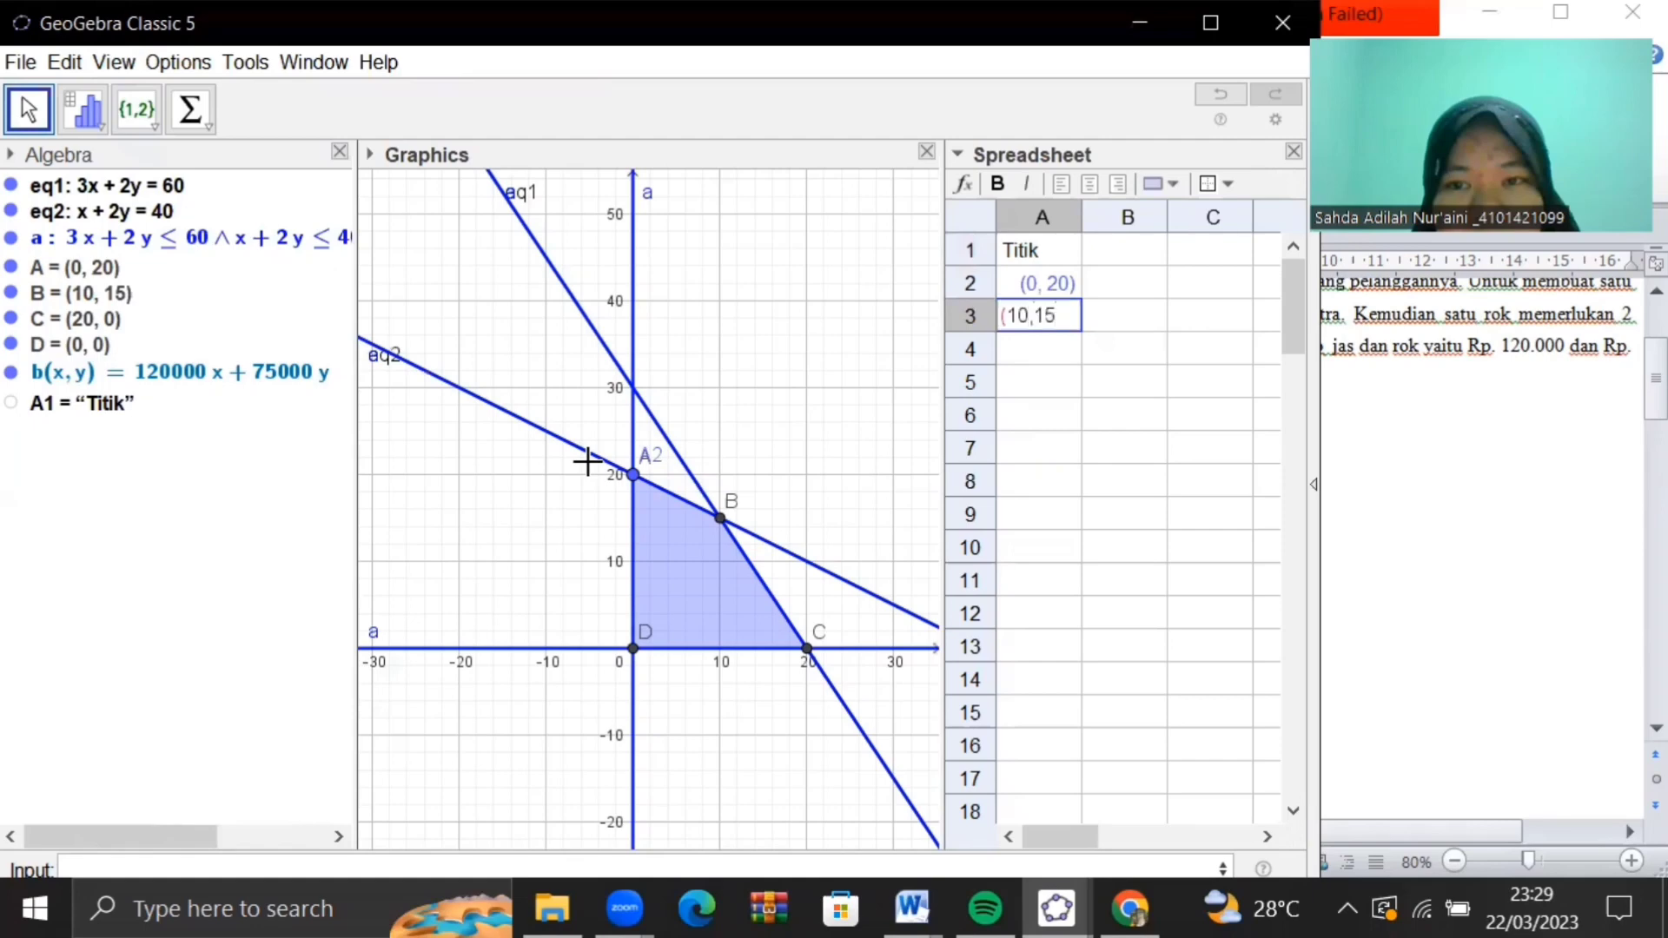
text())
key(Return)
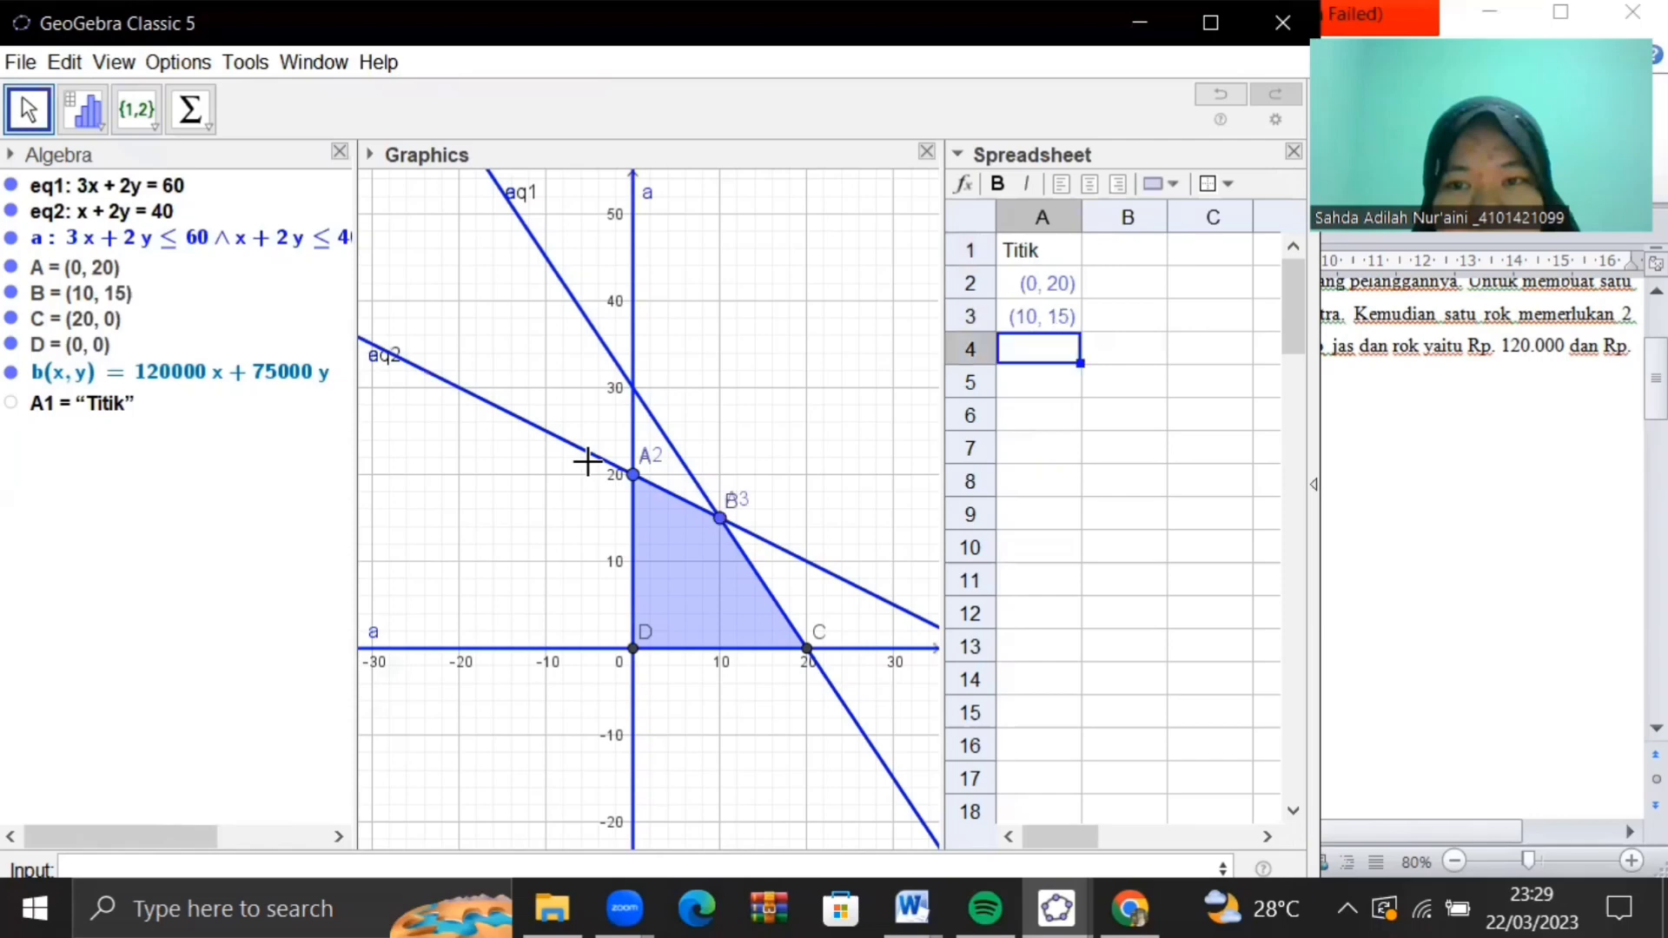
text((20, )
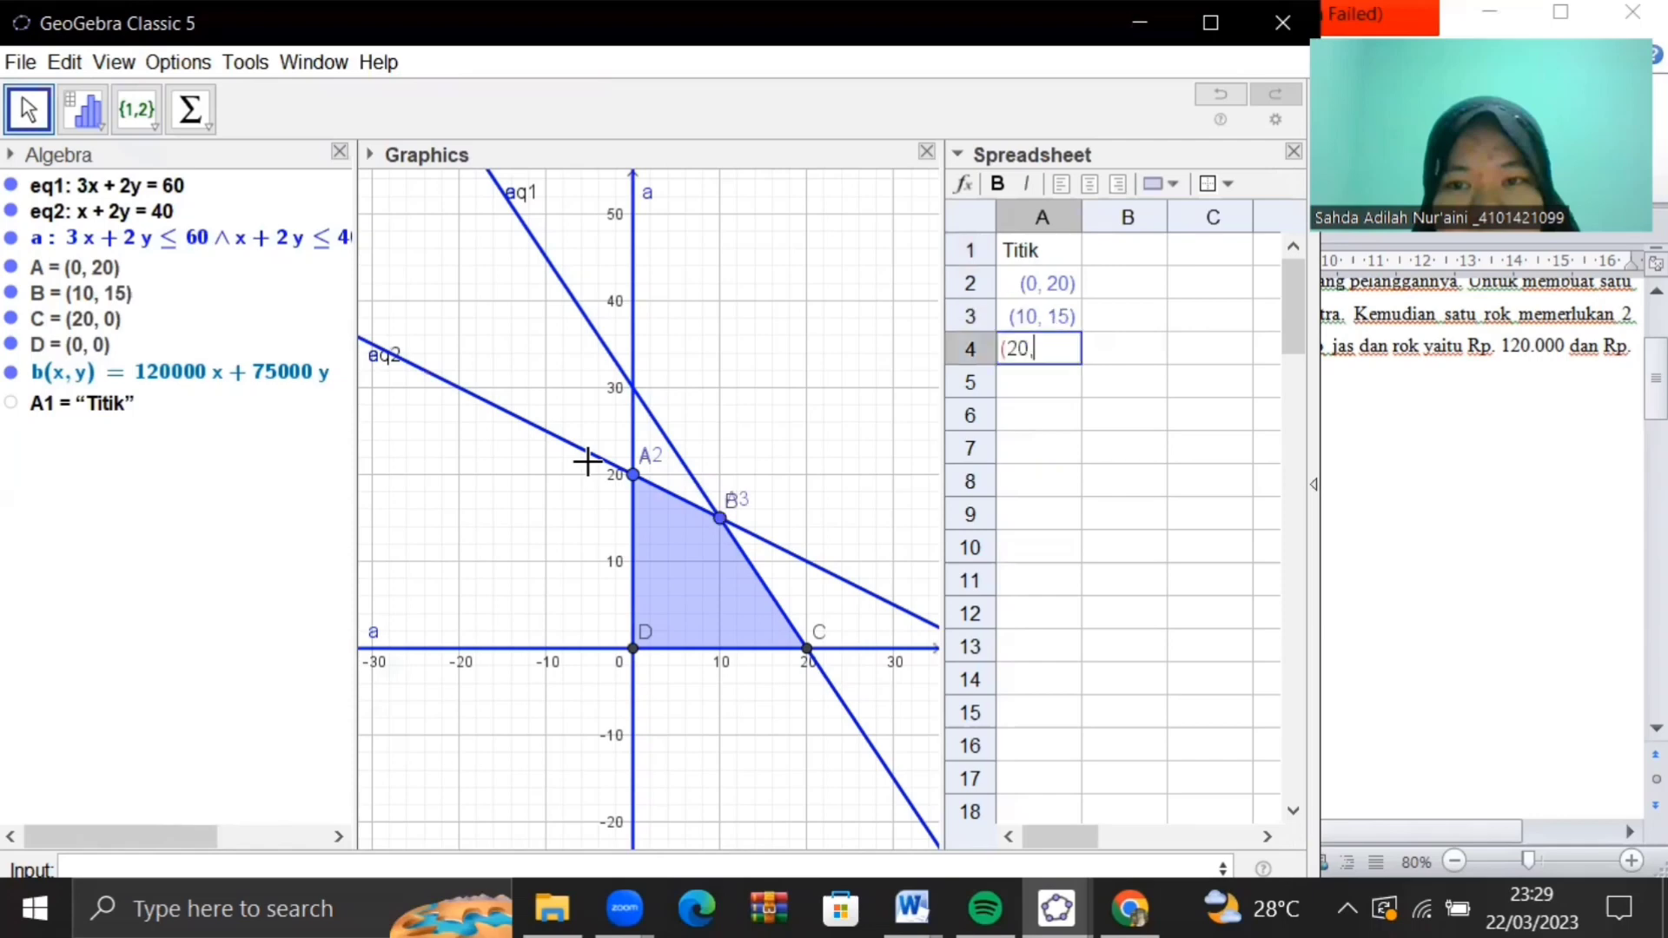
text(0)
text())
key(Return)
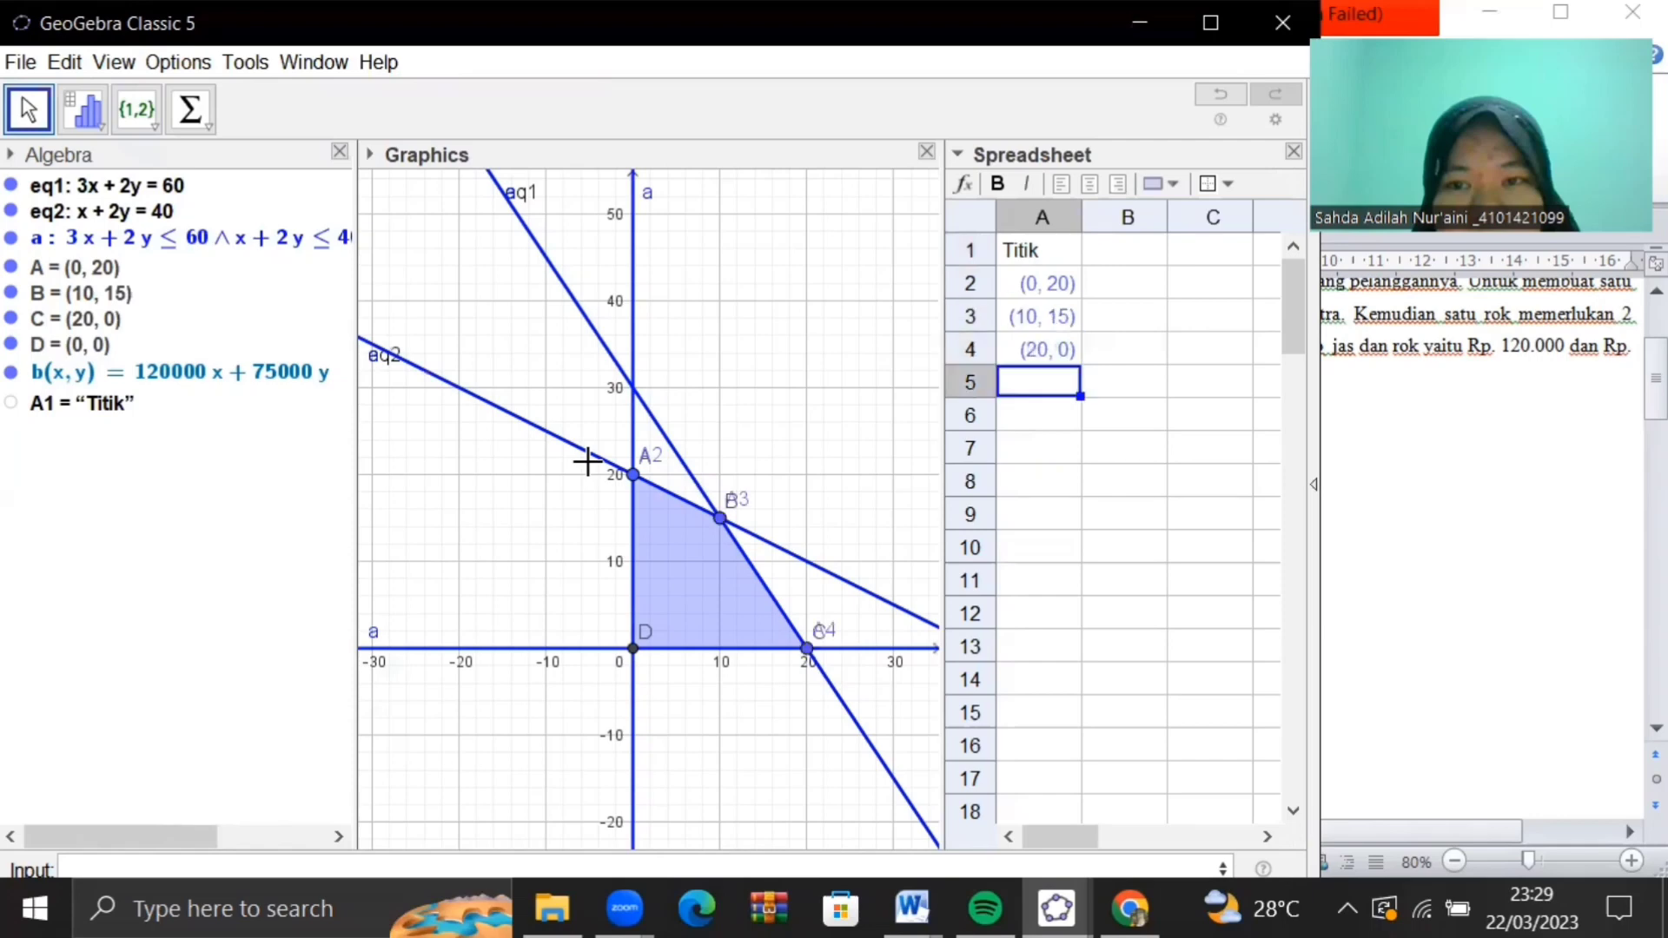
text((0,0)
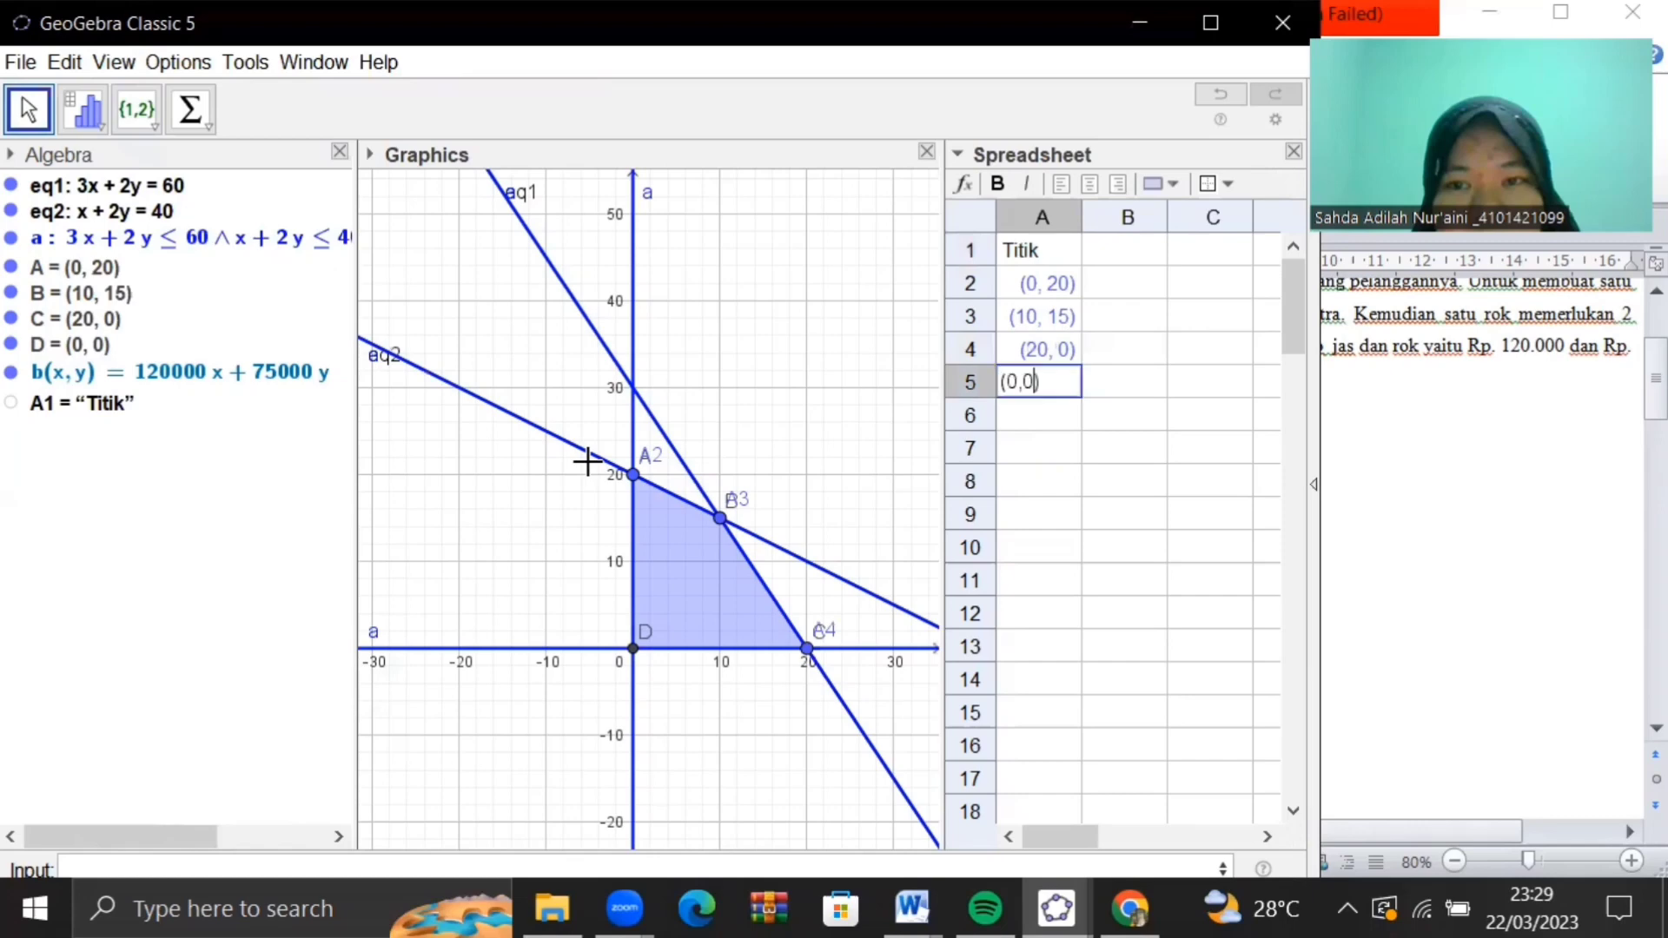
key(Return)
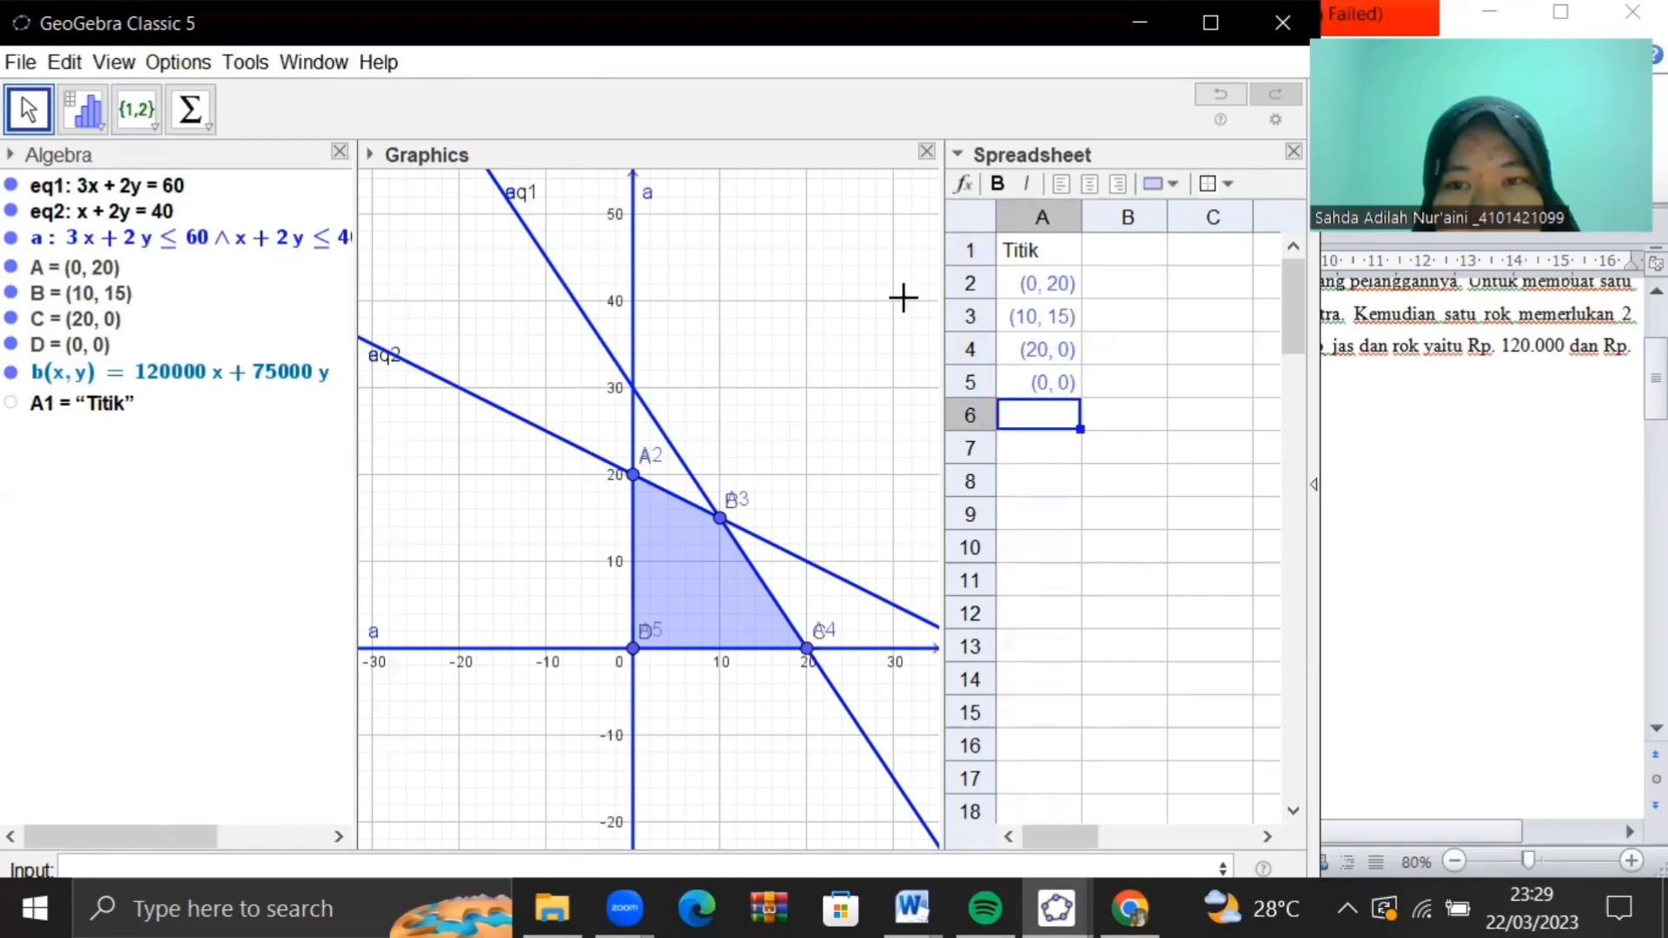
Title the spreadsheet's second column b(x,y)=Z in cell B1
click(1131, 257)
text(b)
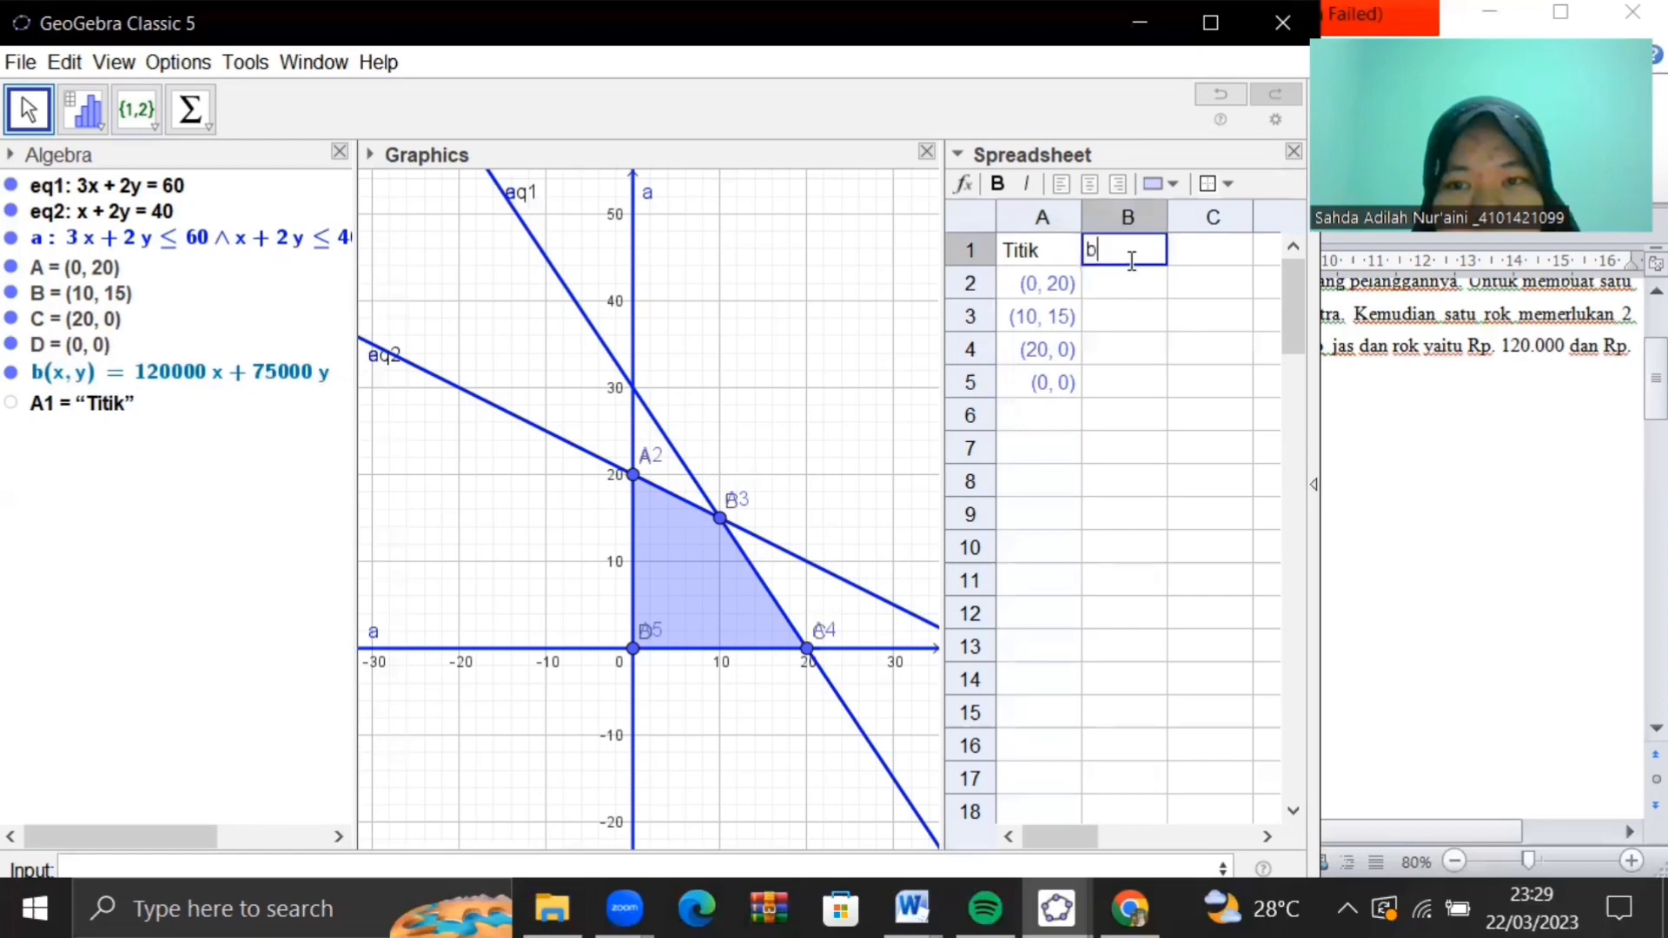
text((x,y)=Z)
key(Return)
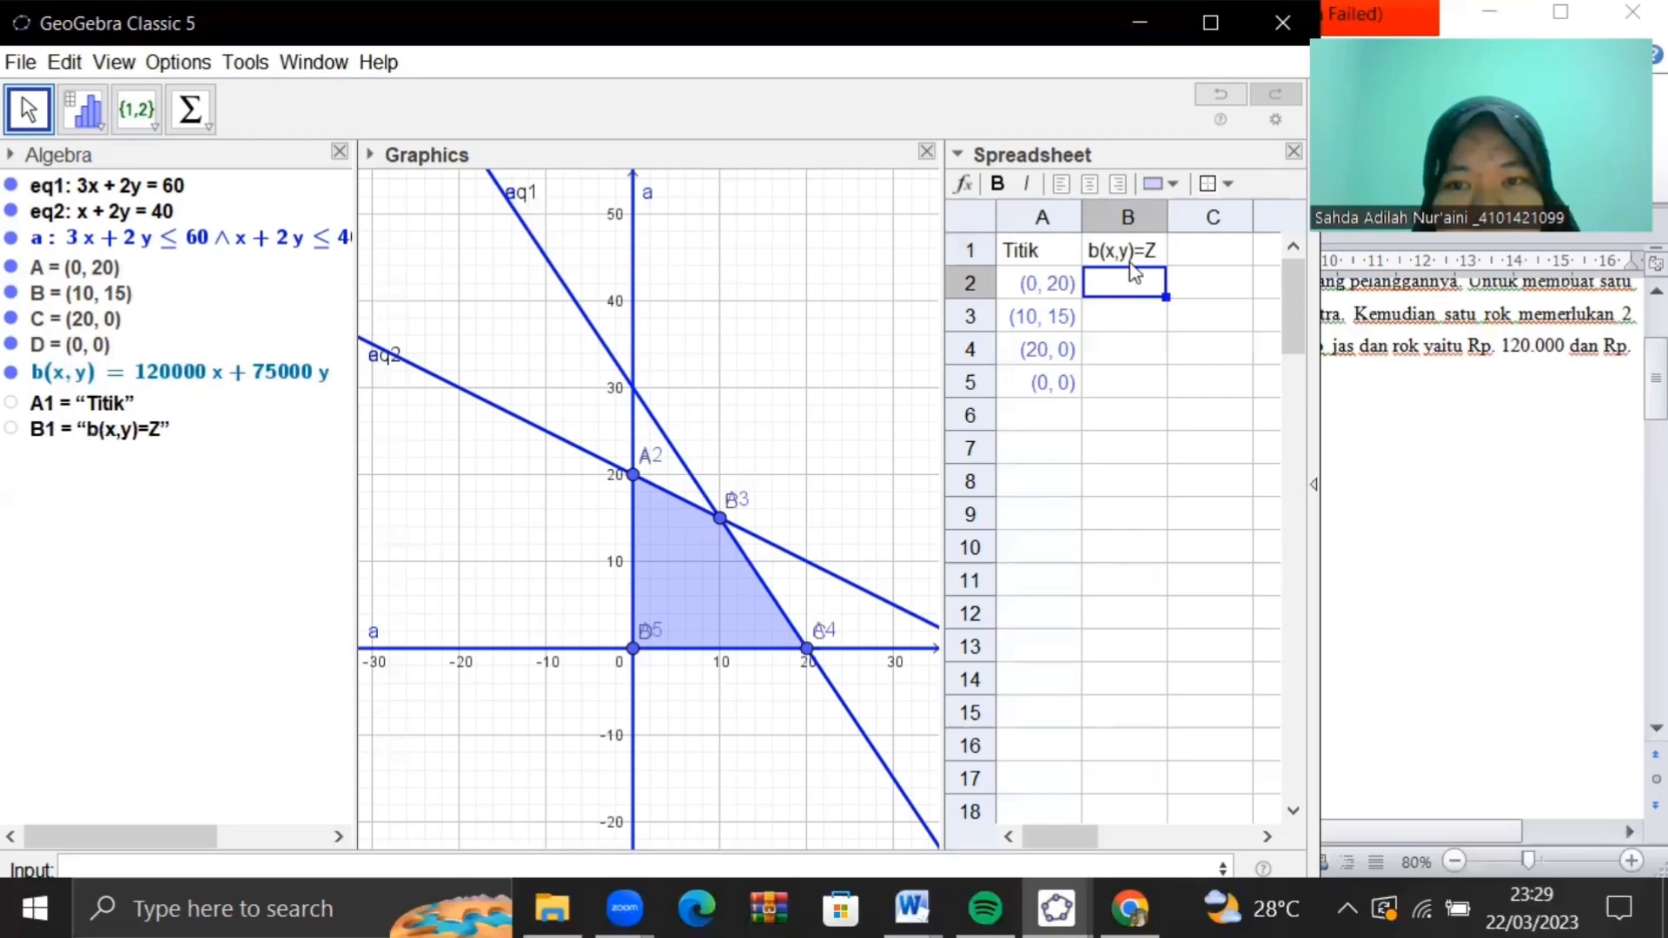
Evaluate the objective function at point A in cell B2 and widen column B to fit the full value
text(b(A)
key(Return)
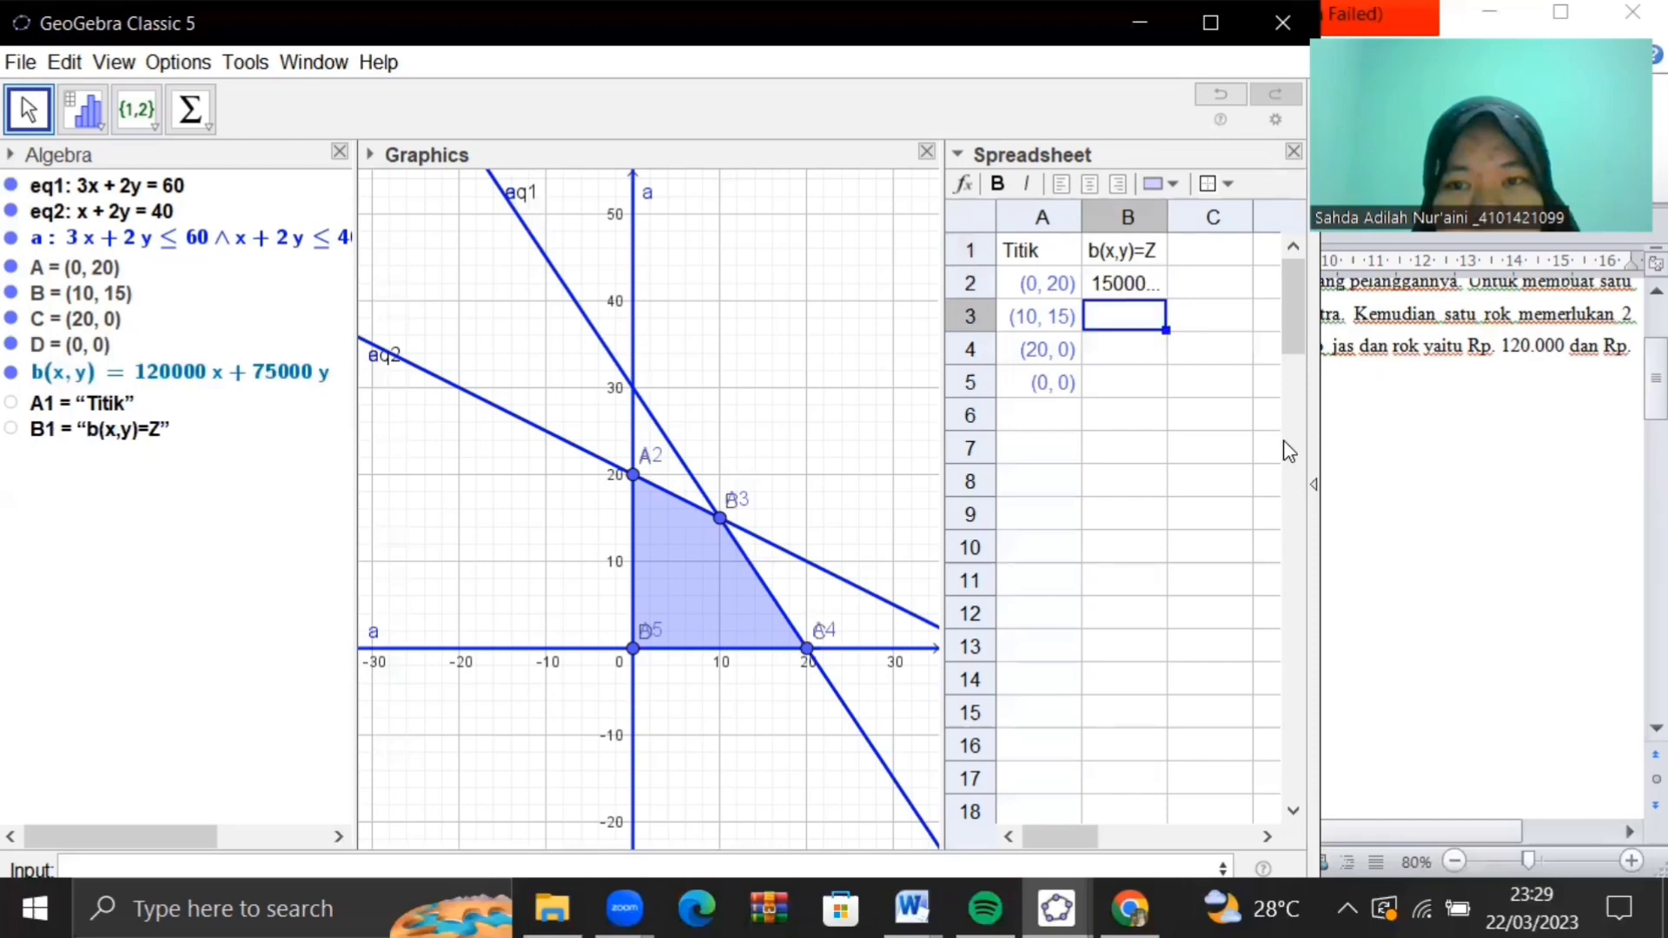
drag(1166, 217, 1205, 217)
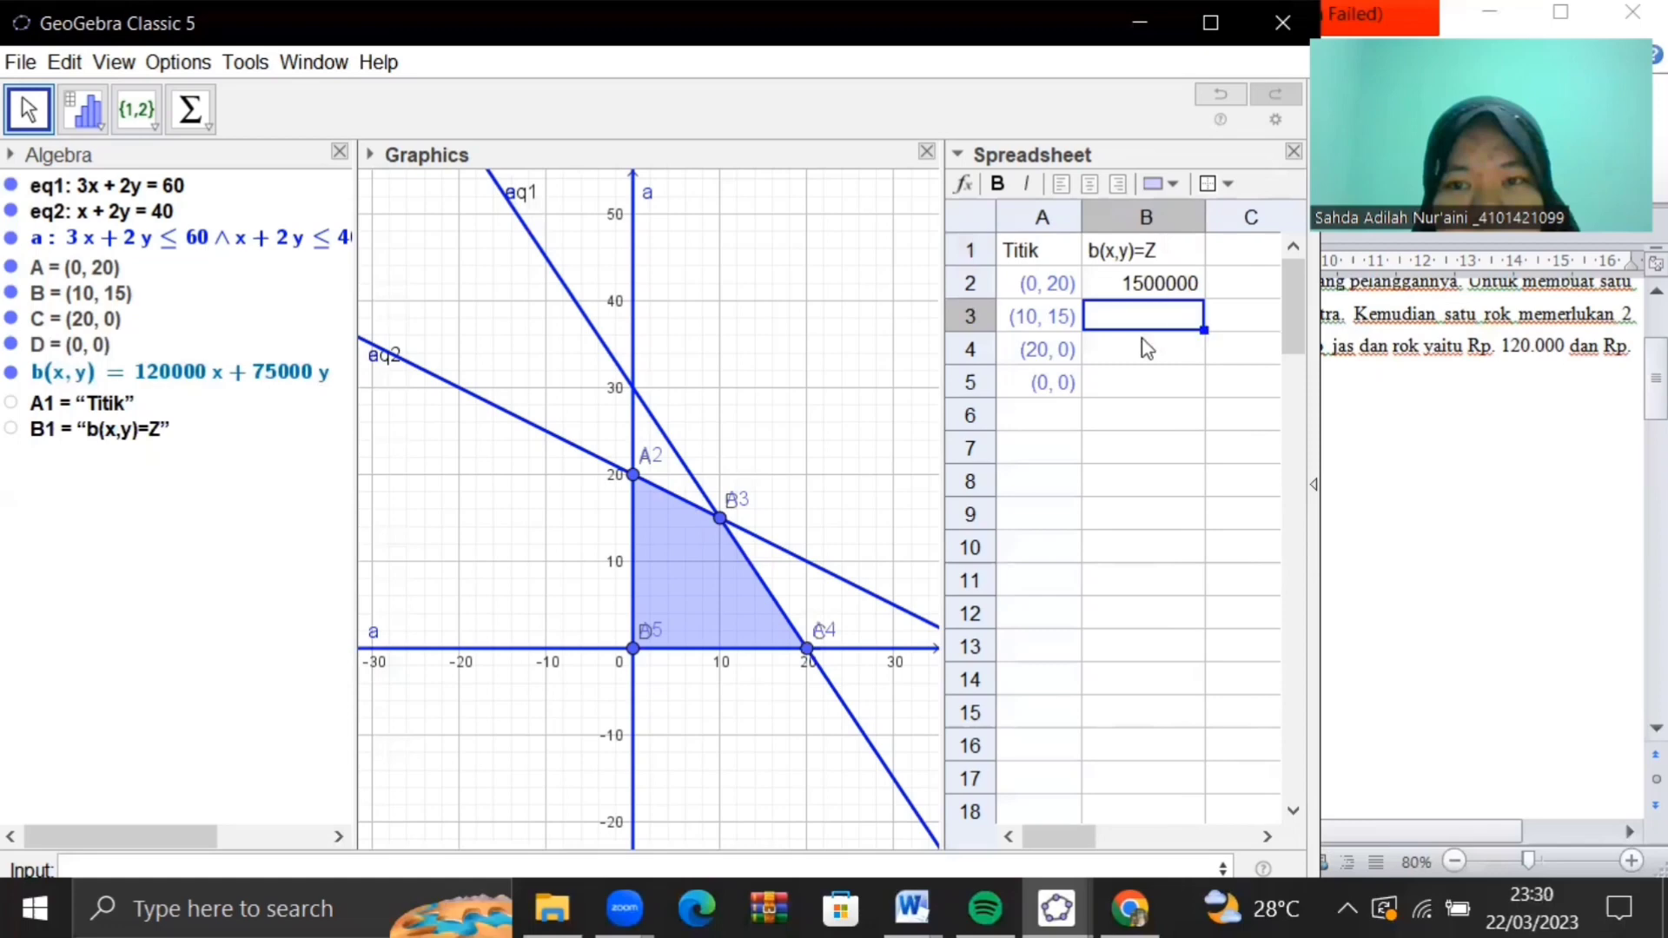
Evaluate the objective function for the corner (10, 15) in cell B3
text(b)
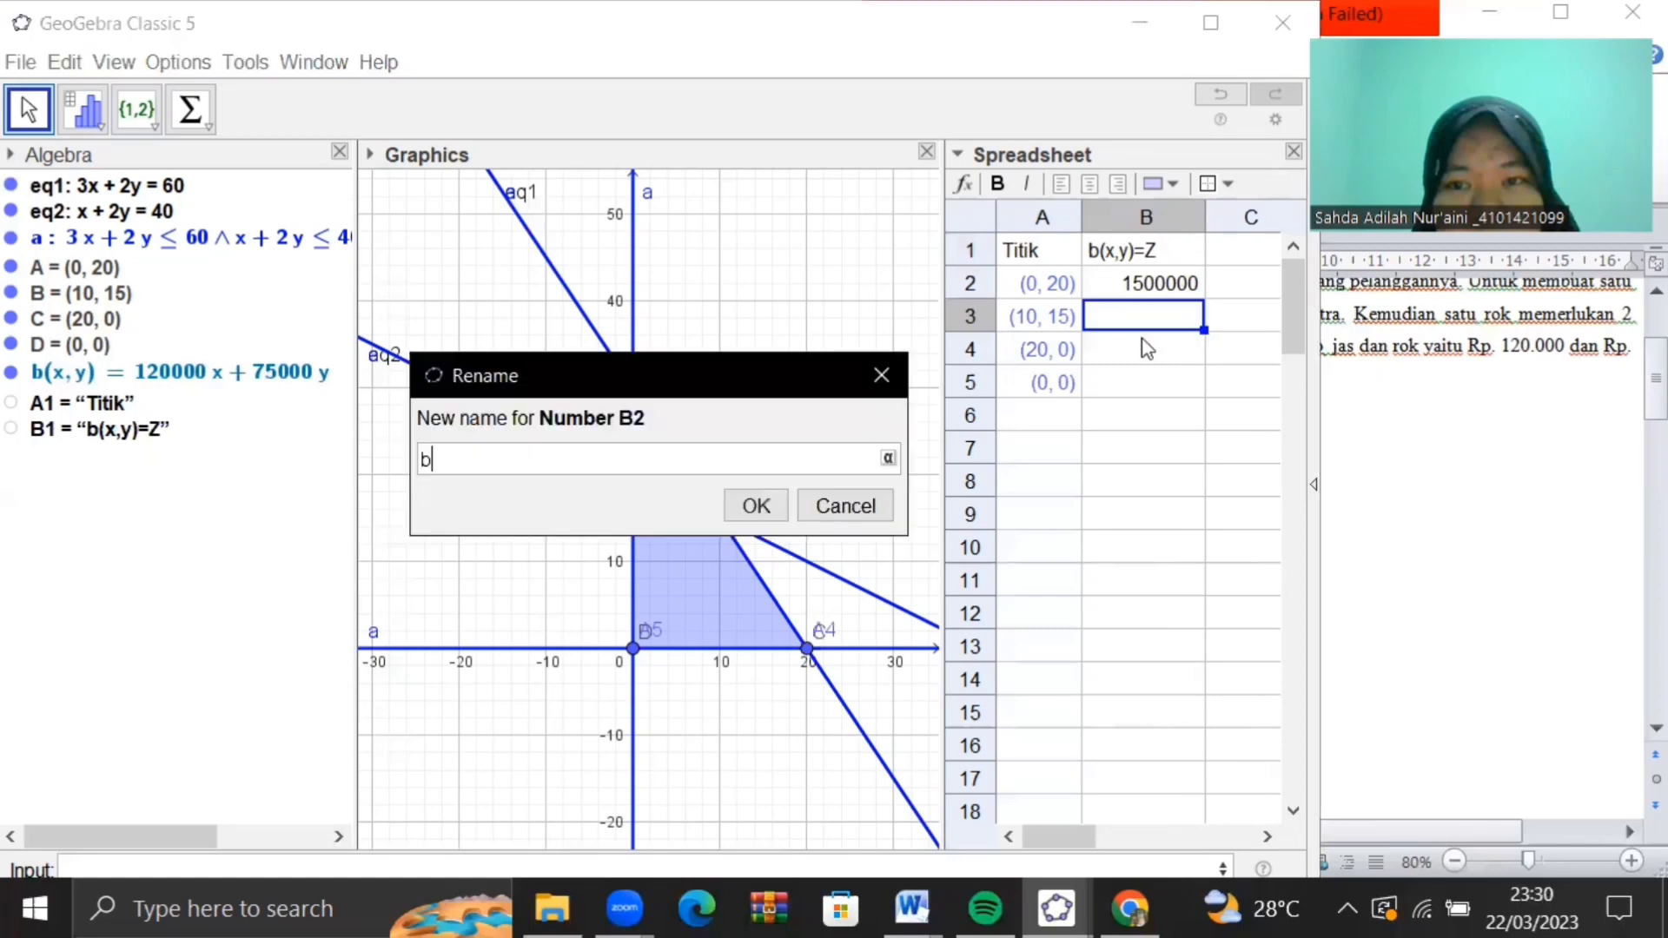
click(881, 375)
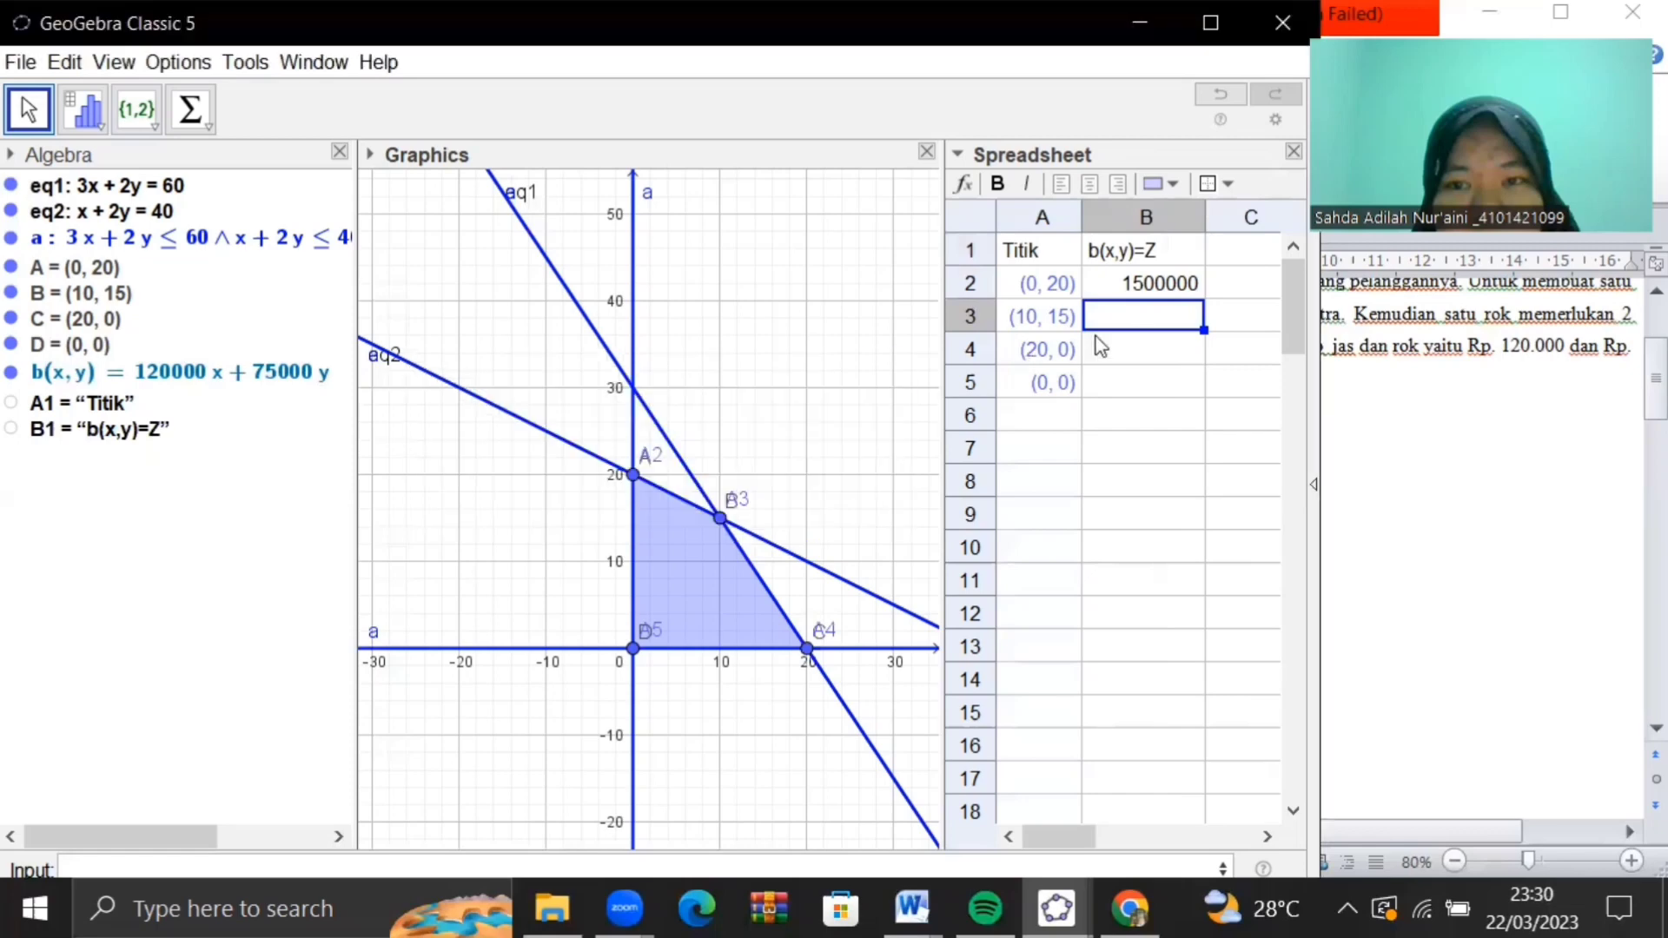
text(b)
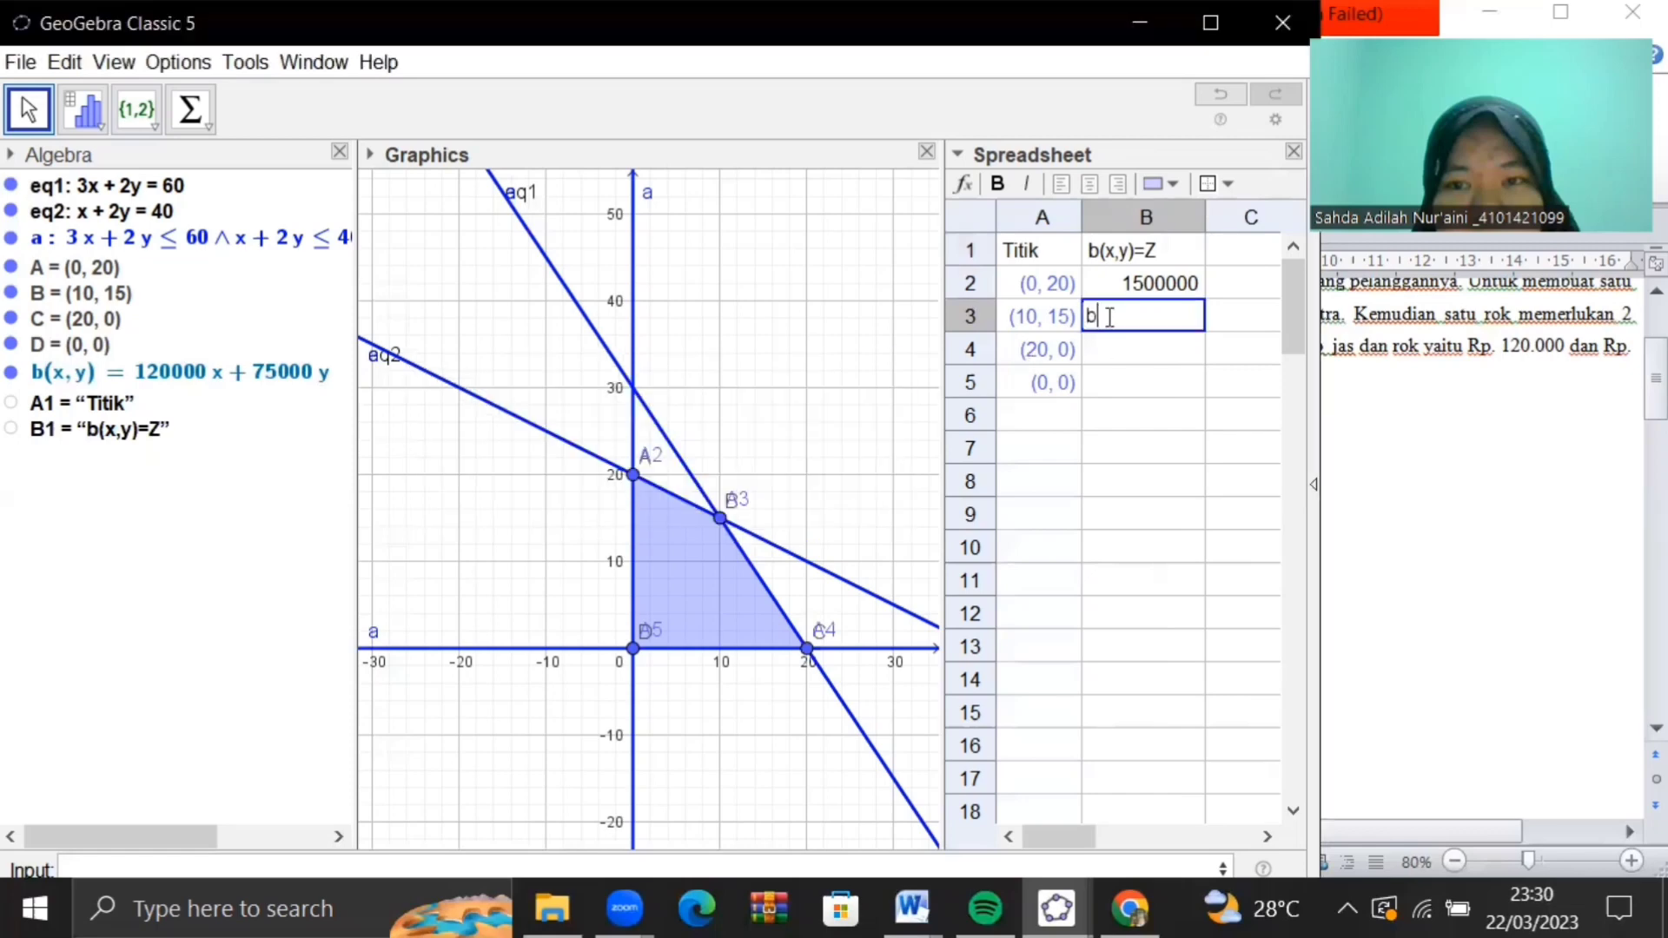
text(()
text(A3))
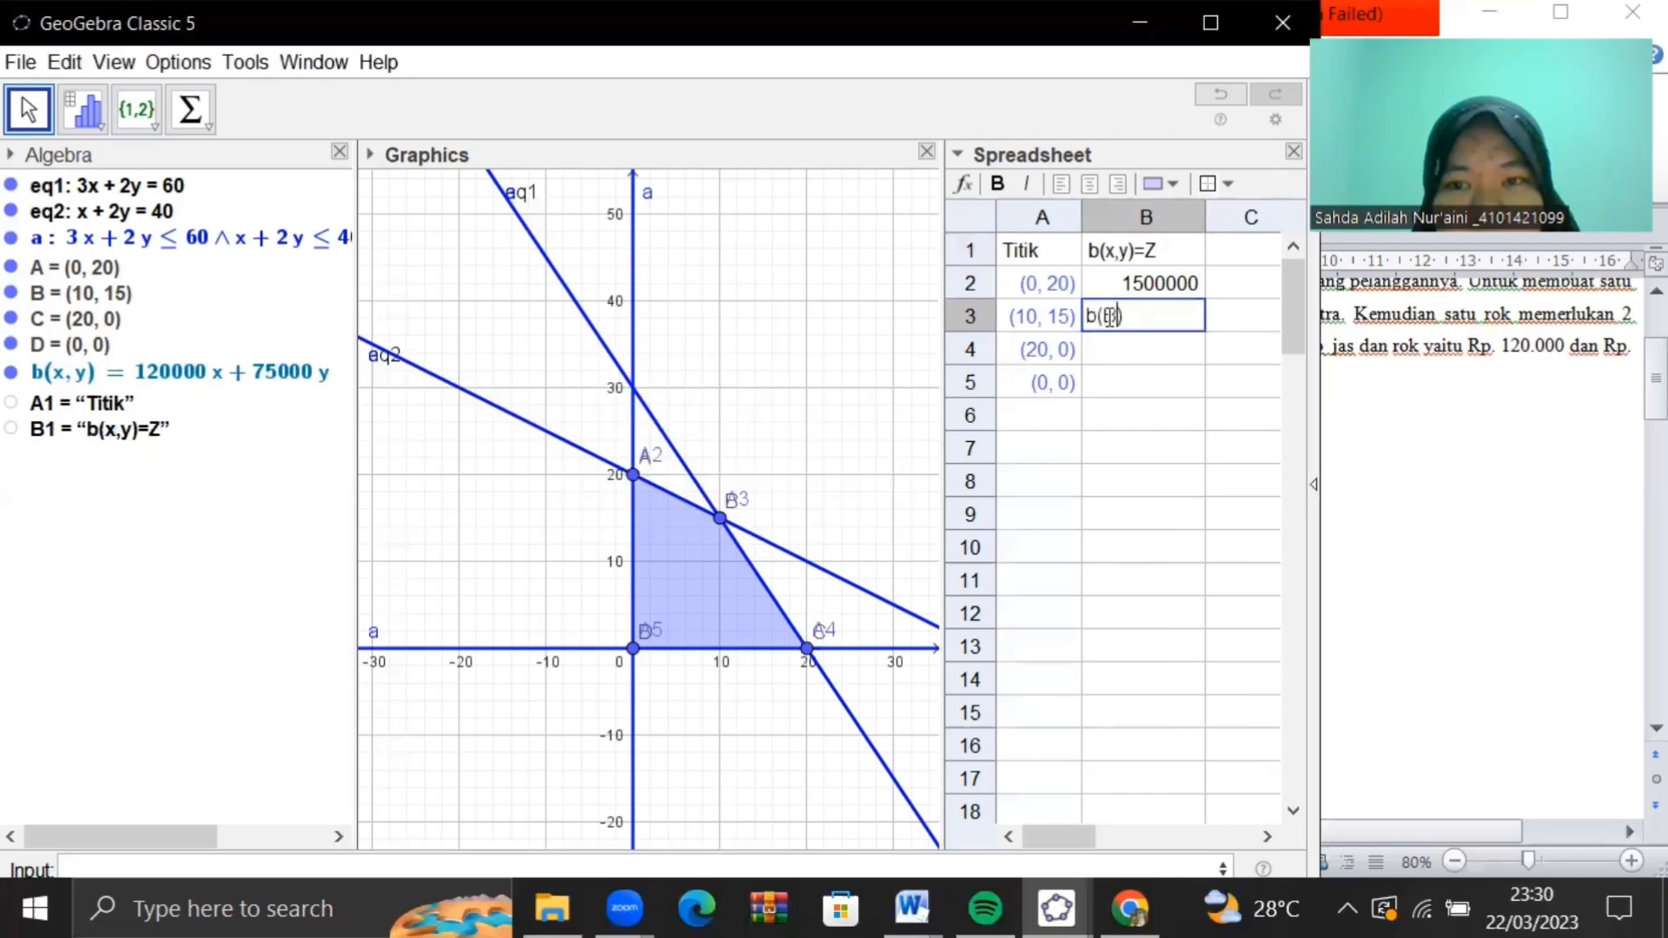
key(Return)
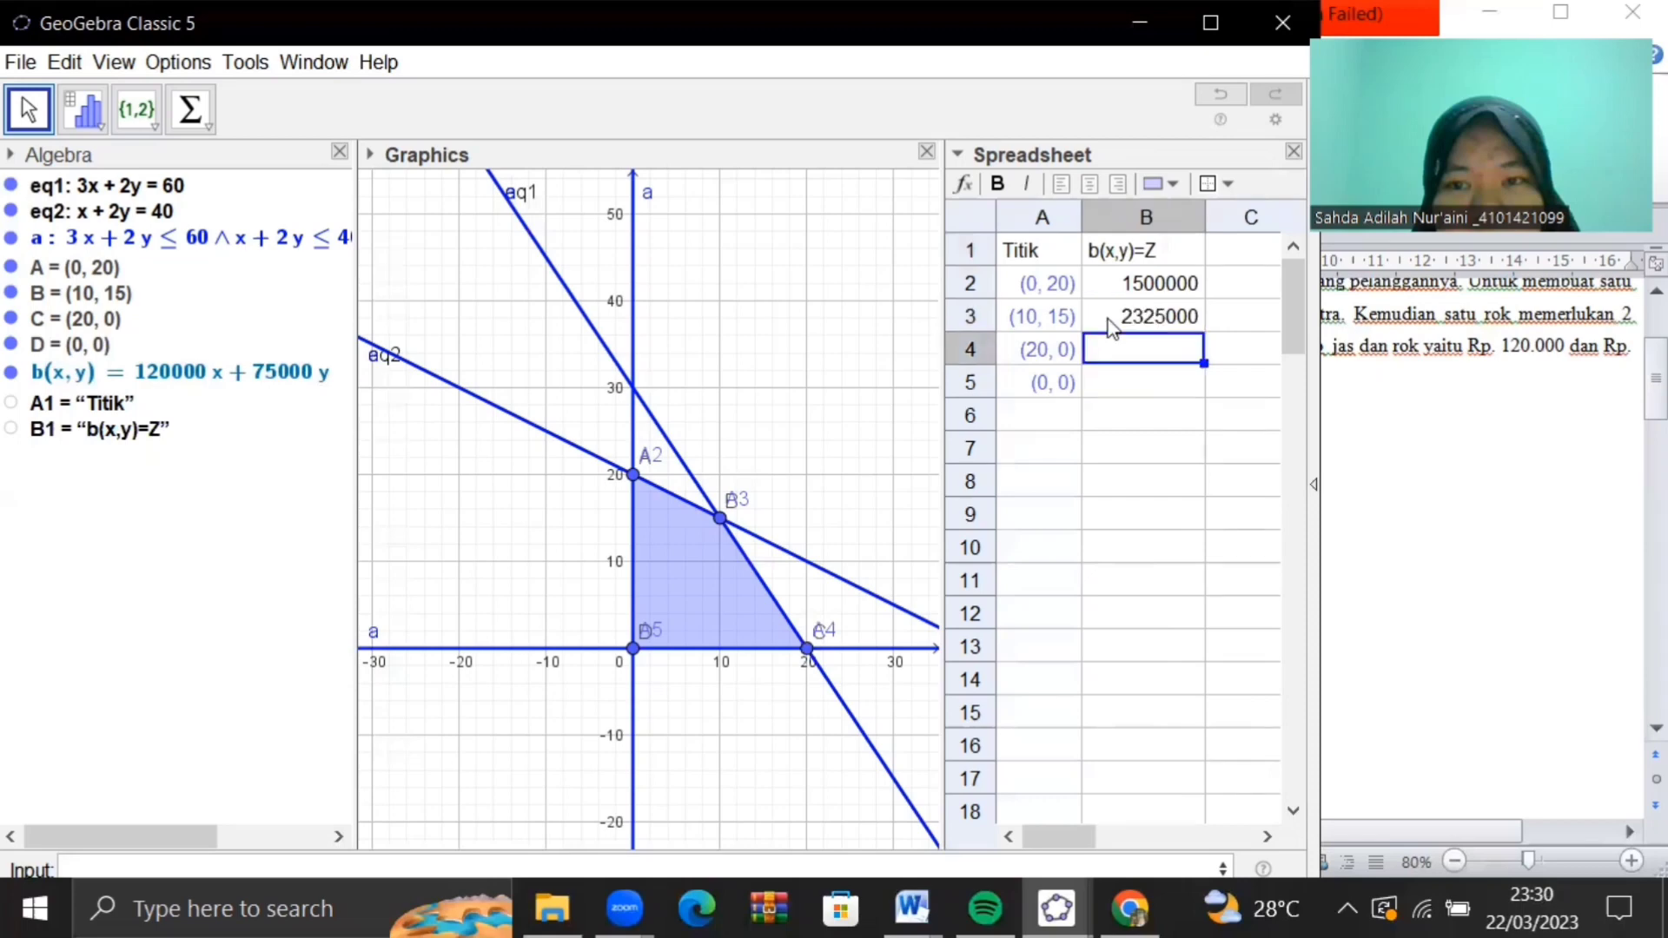
Evaluate the objective function for the corner (20, 0) in cell B4 with b(C), using a capital C
text(b(c)
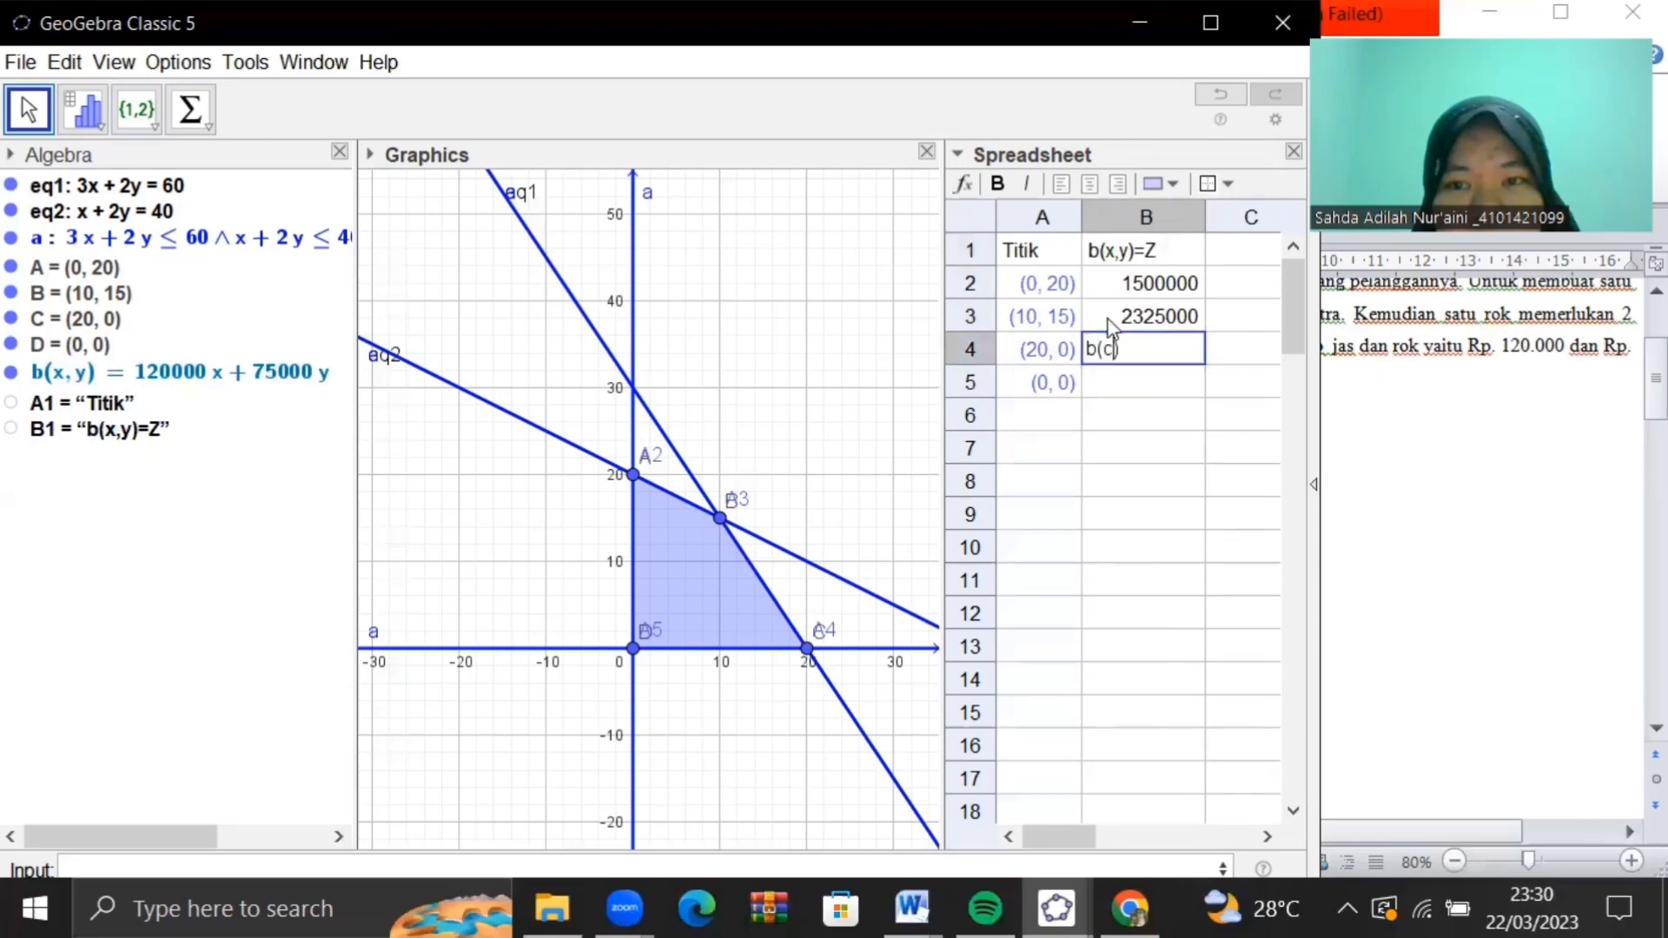
key(Return)
click(1116, 361)
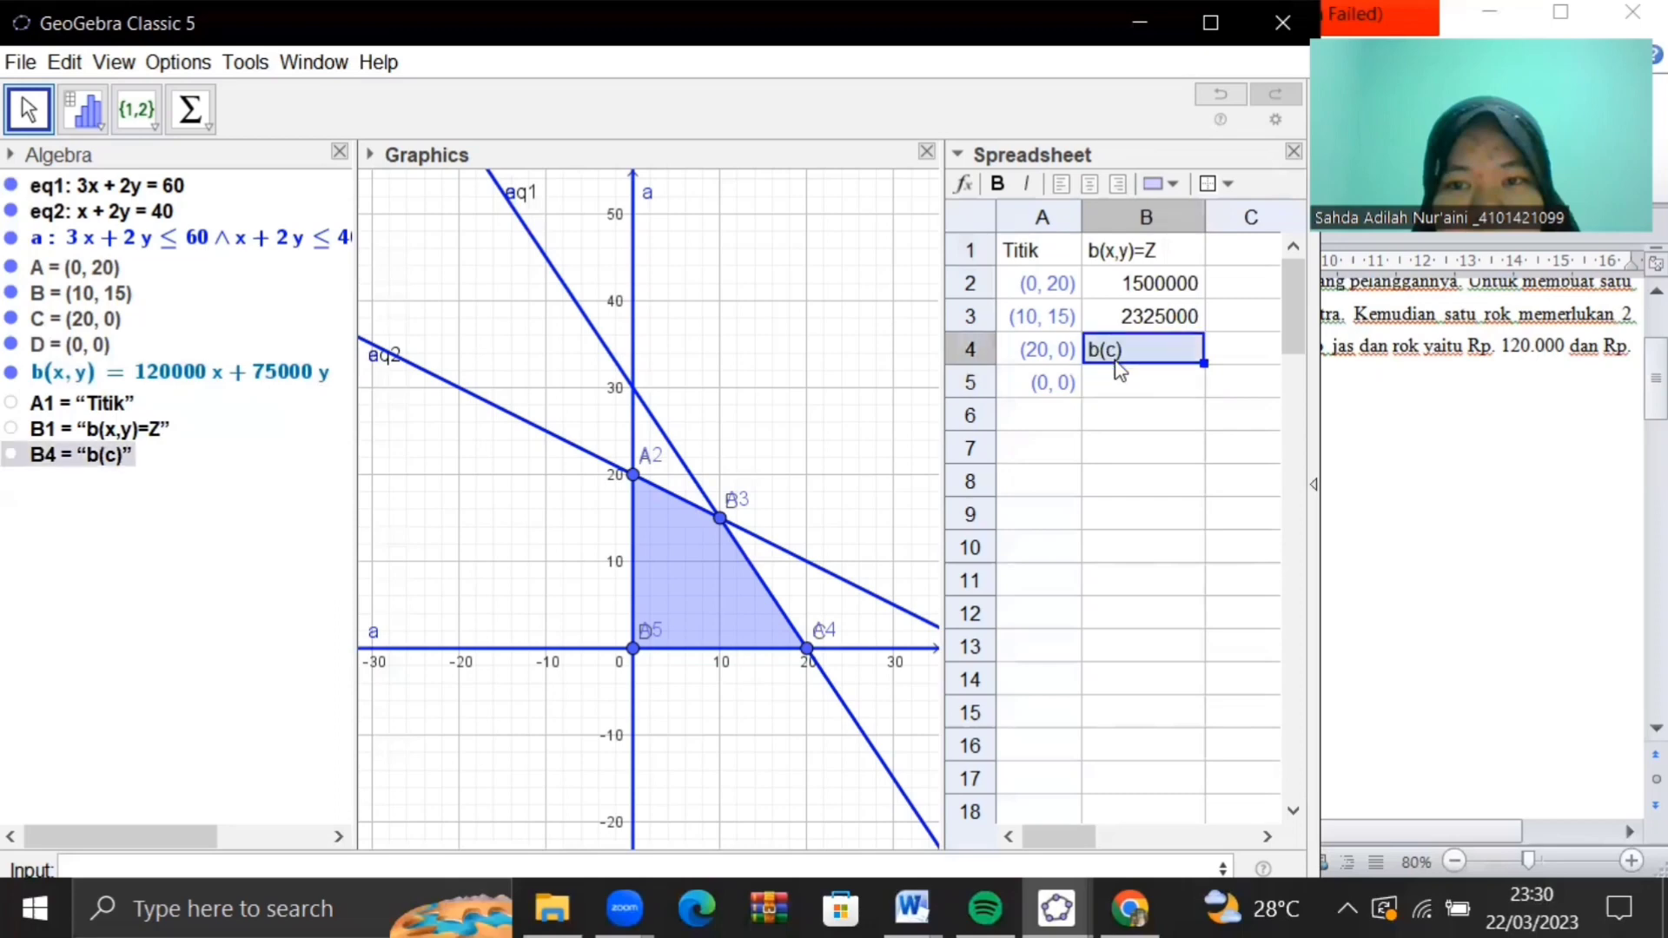
double_click(1117, 357)
key(BackSpace)
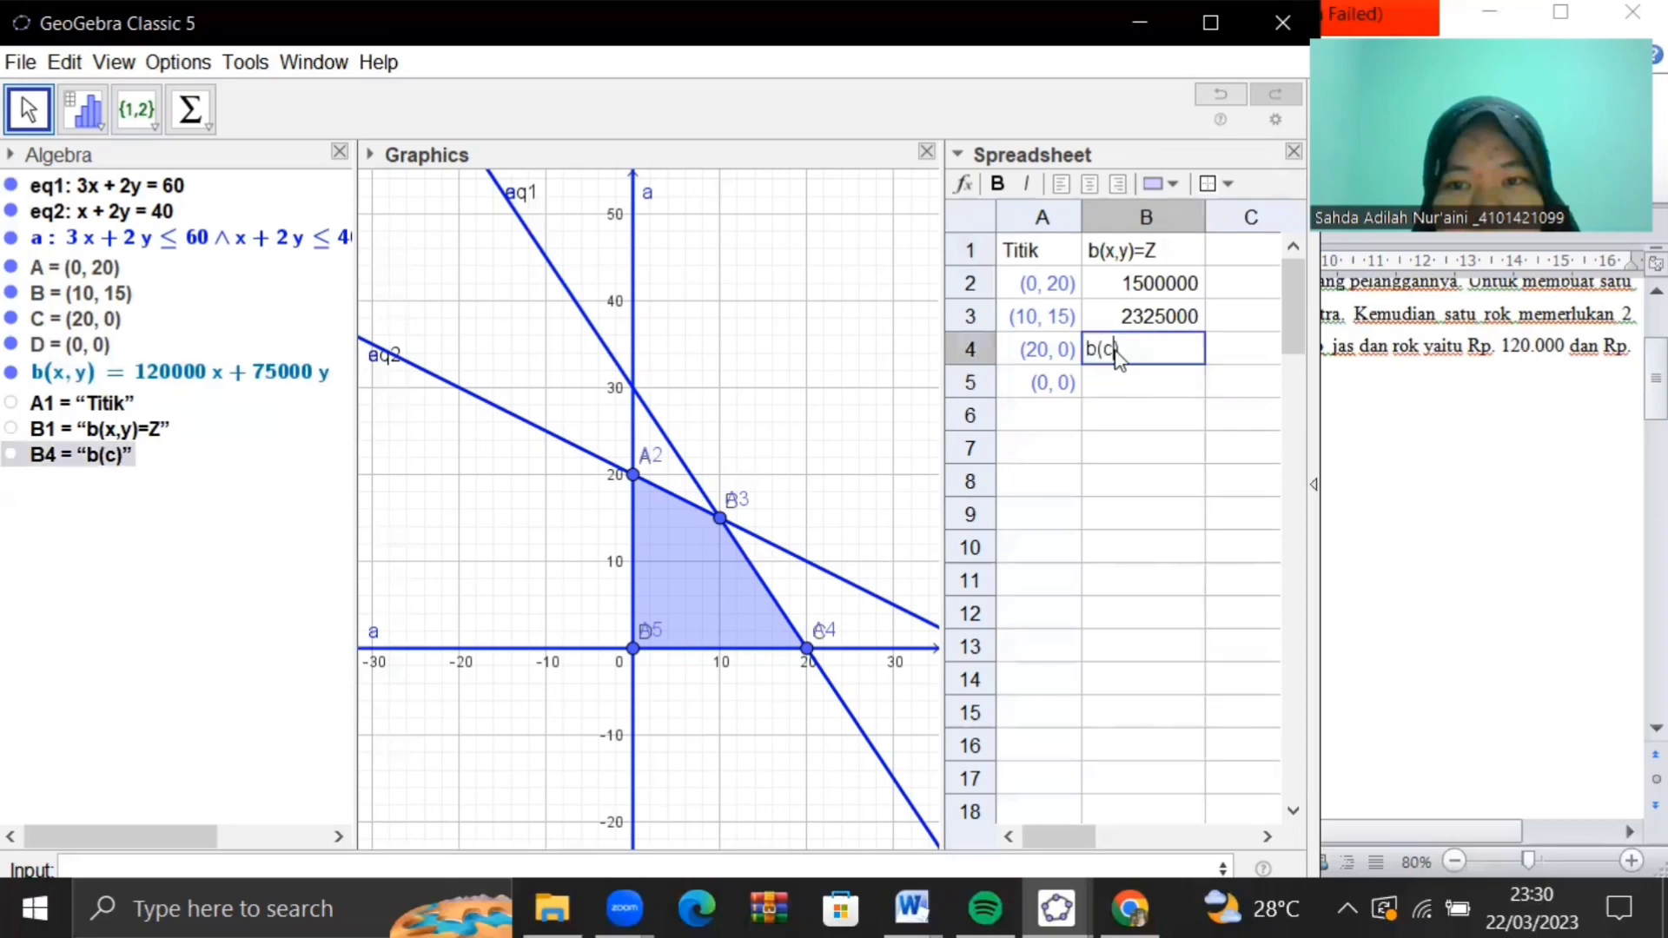
key(BackSpace)
text(C)
key(Return)
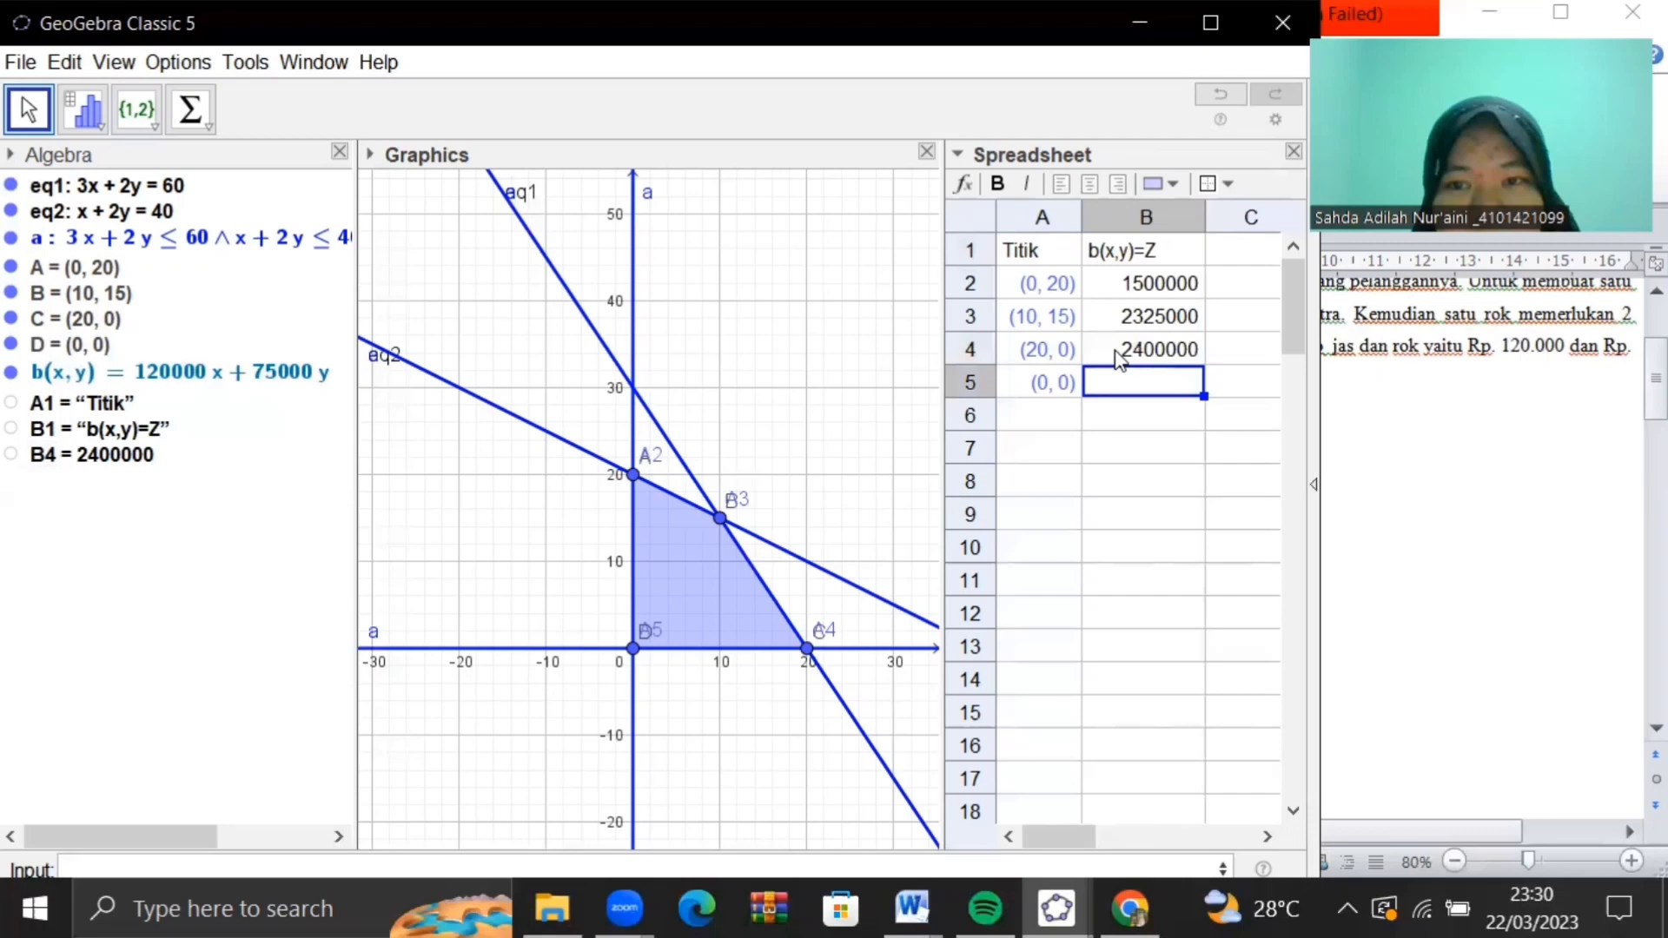
Evaluate b(D) in cell B5 and label the (20, 0) row Max in cell C4
text(b()
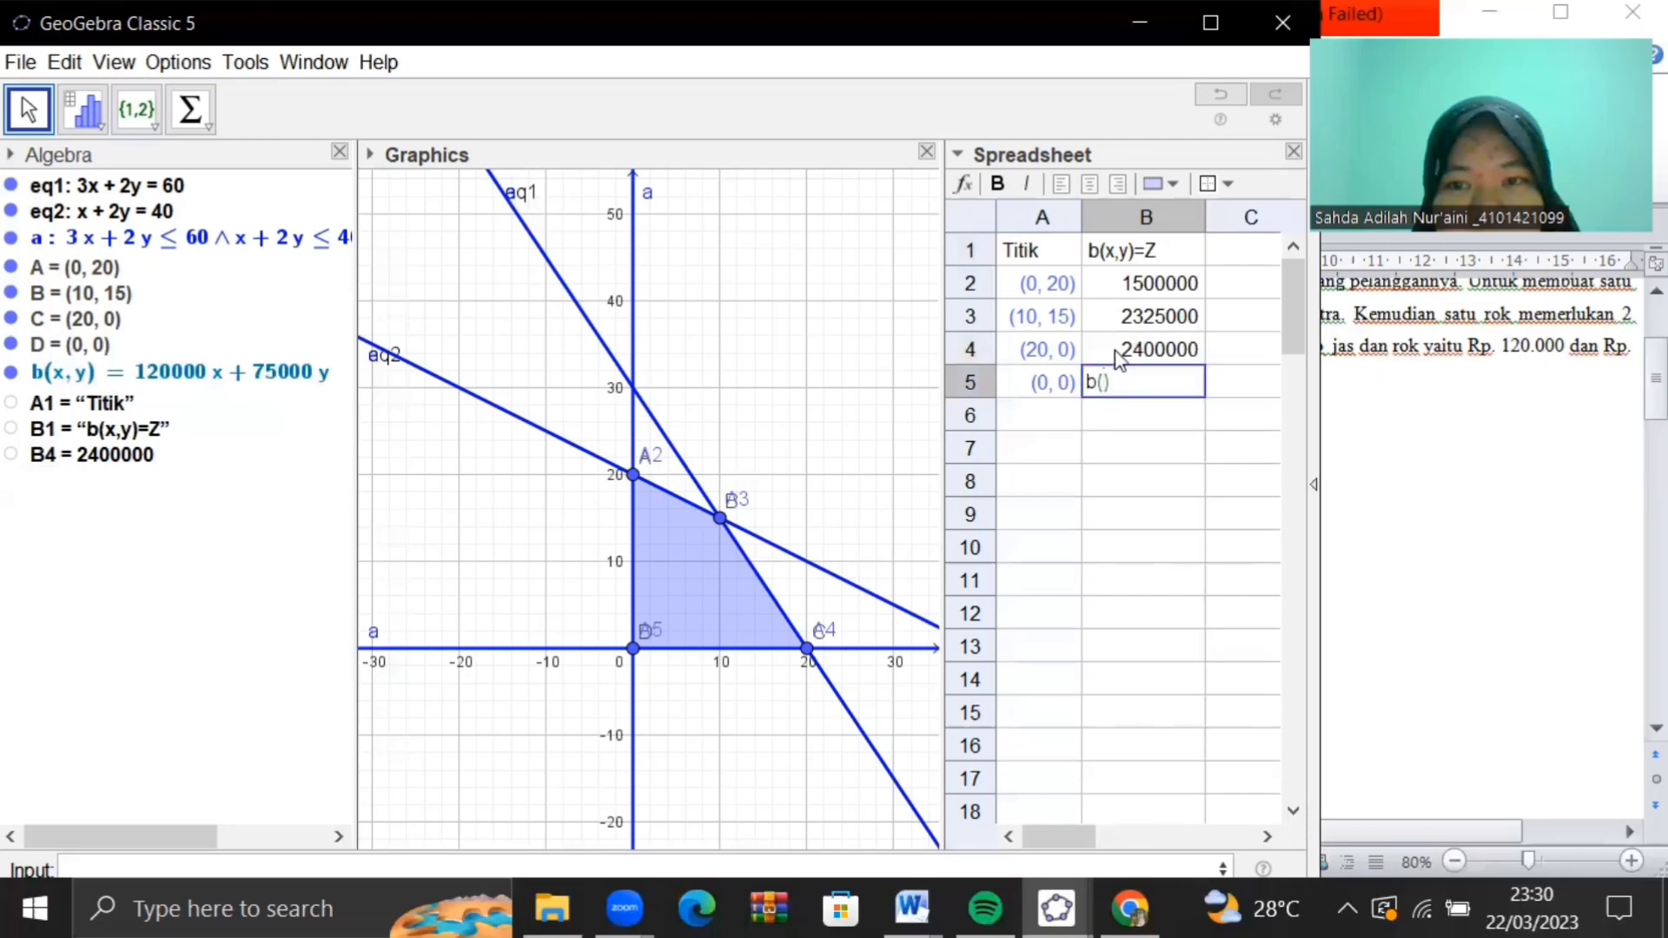
text(D)
key(Return)
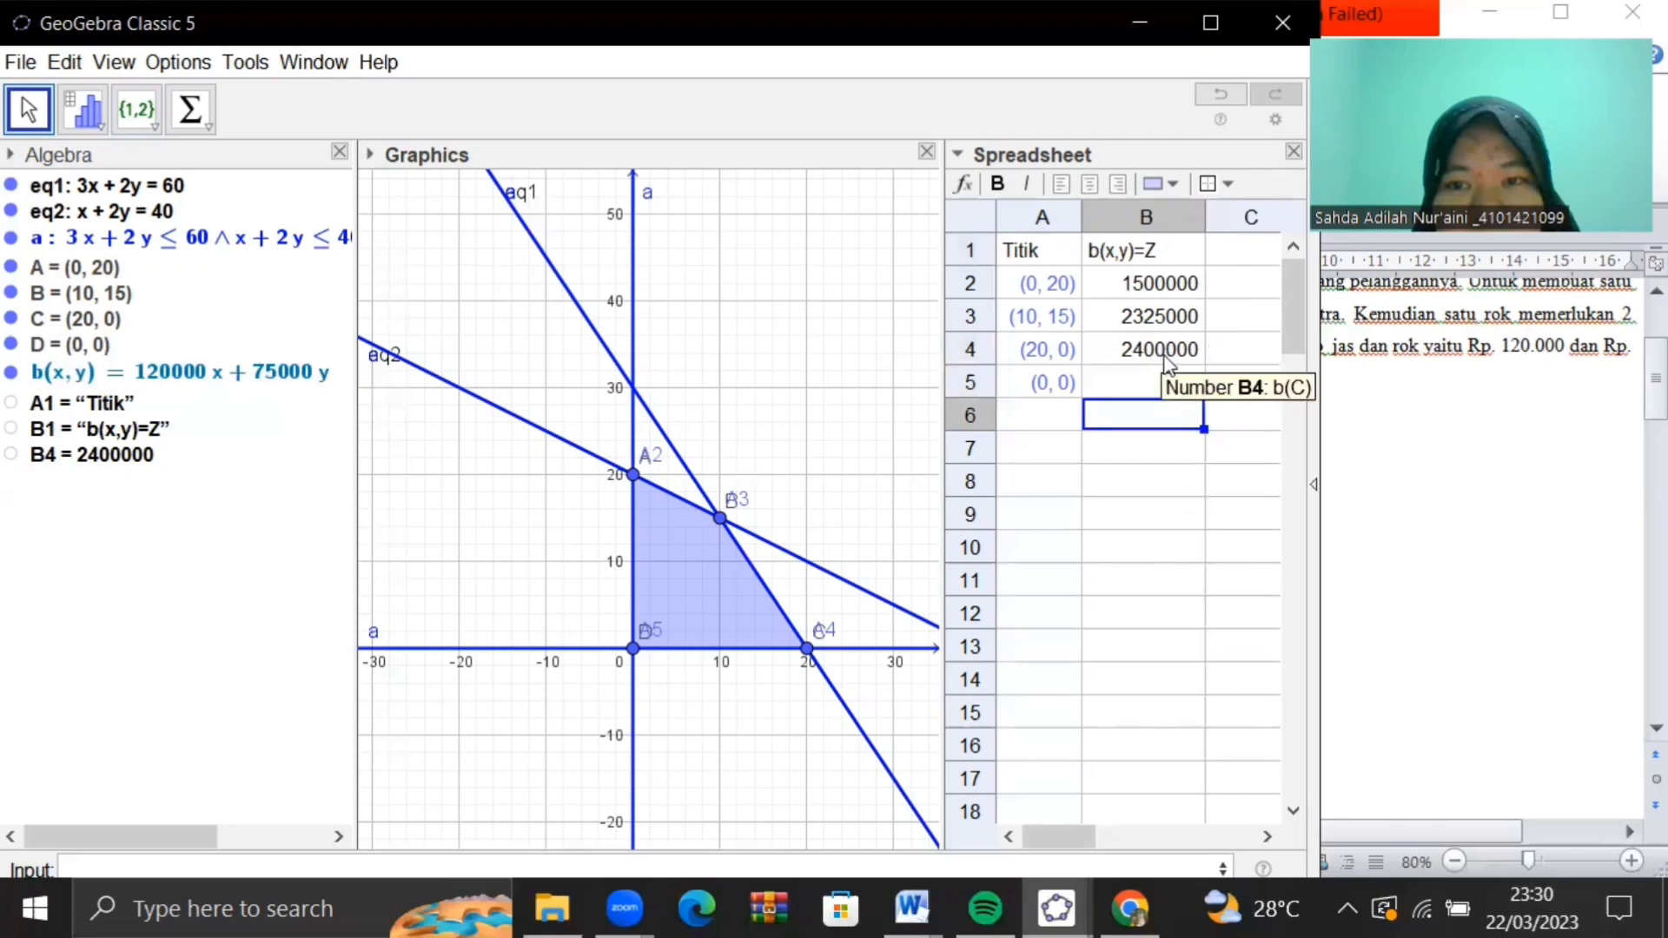
click(1237, 351)
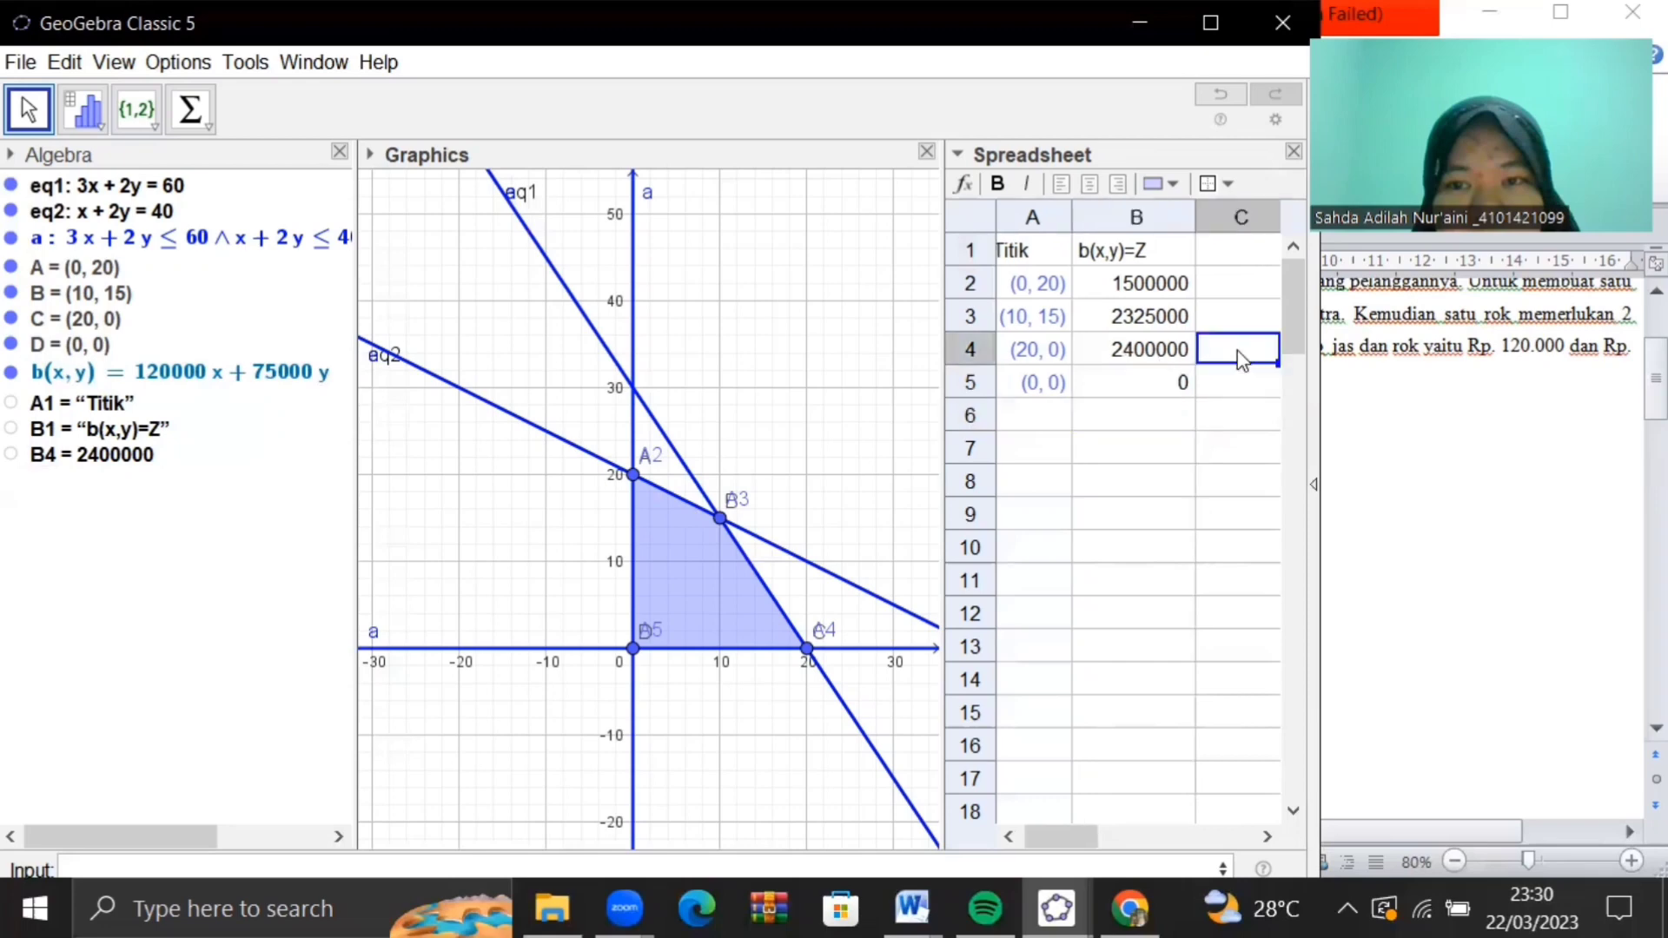
text(Max)
Narrow the GeoGebra window to uncover the Word document and widen the Spreadsheet view by shrinking the Graphics view
drag(1326, 442, 1138, 517)
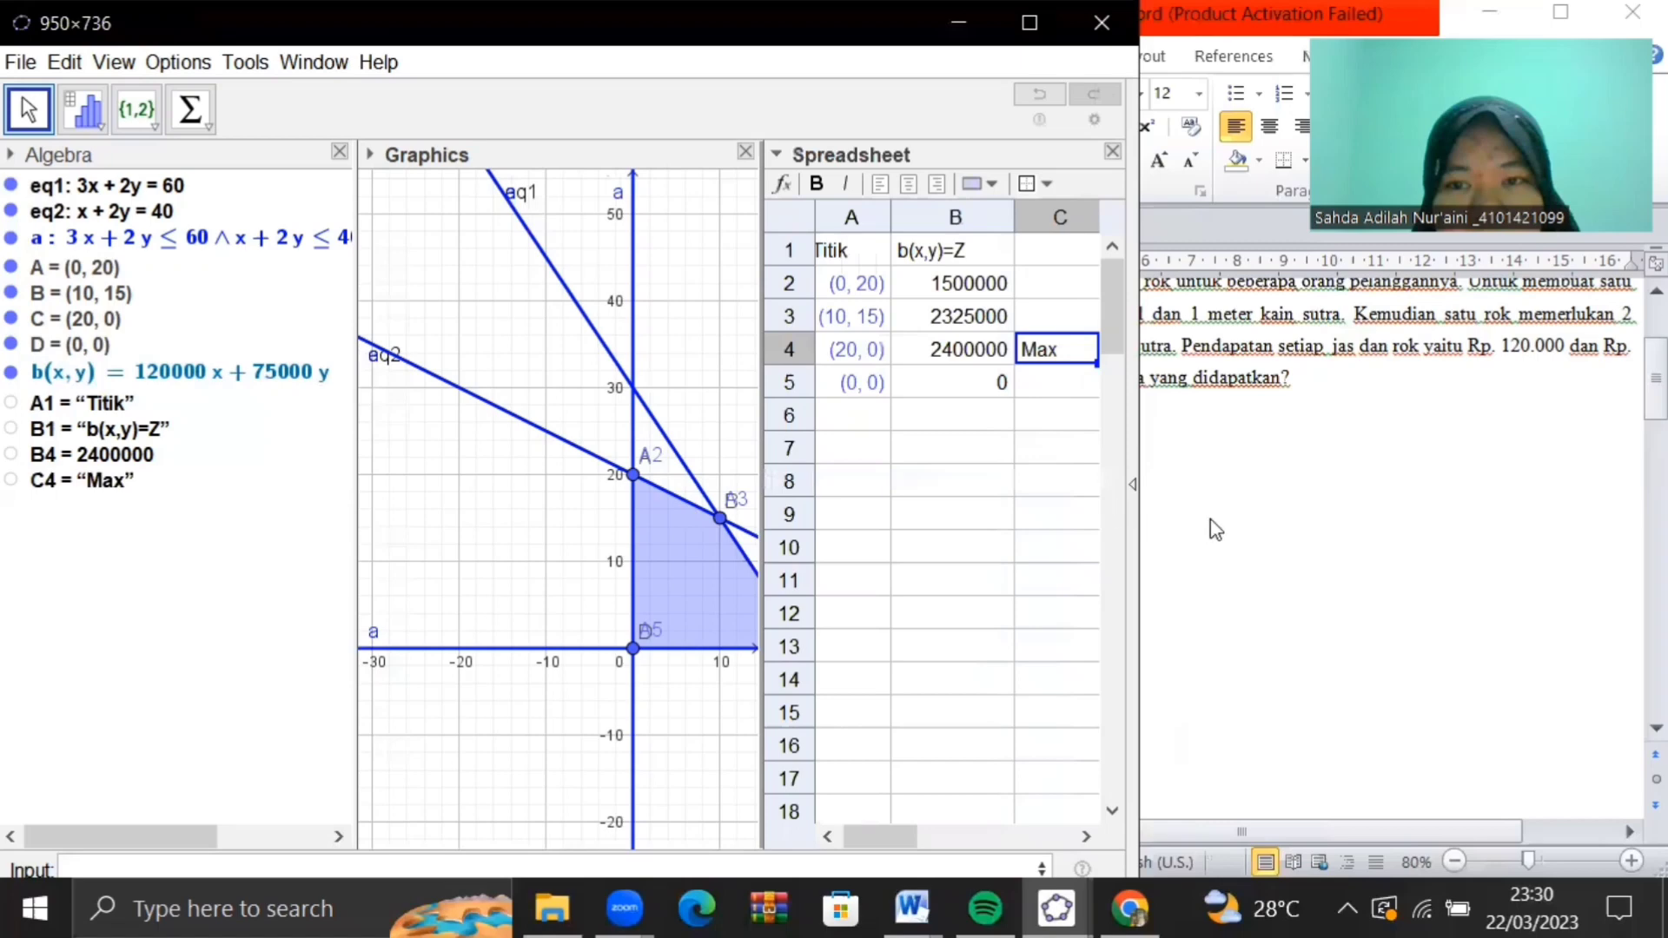
drag(1140, 511, 1033, 525)
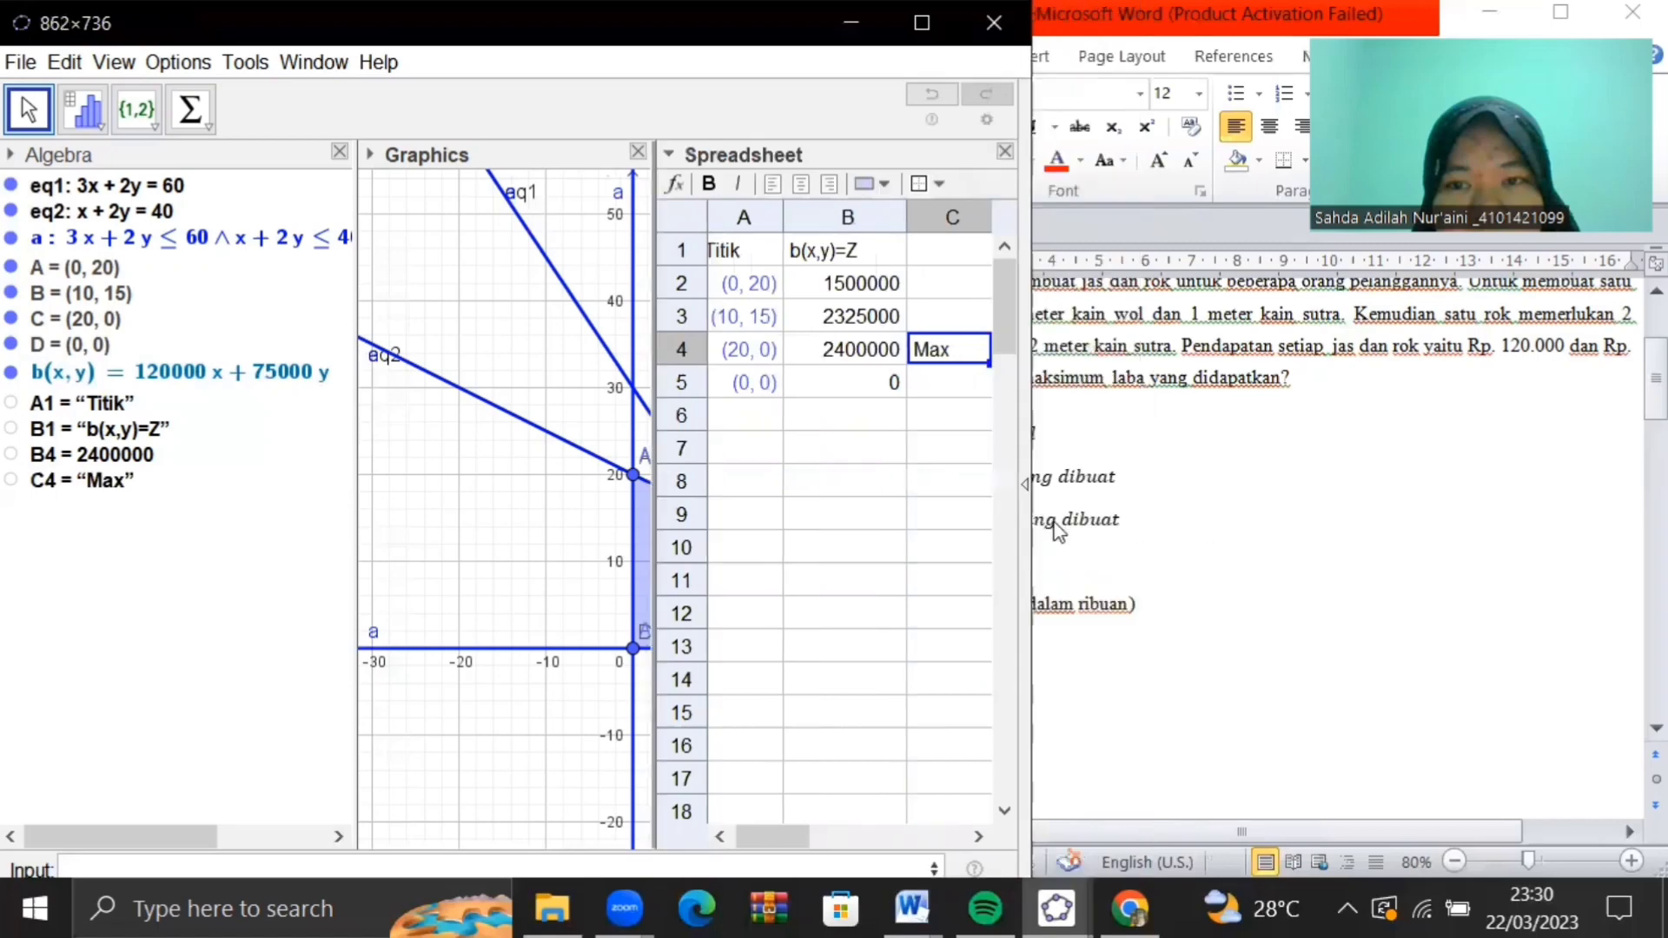
click(1247, 643)
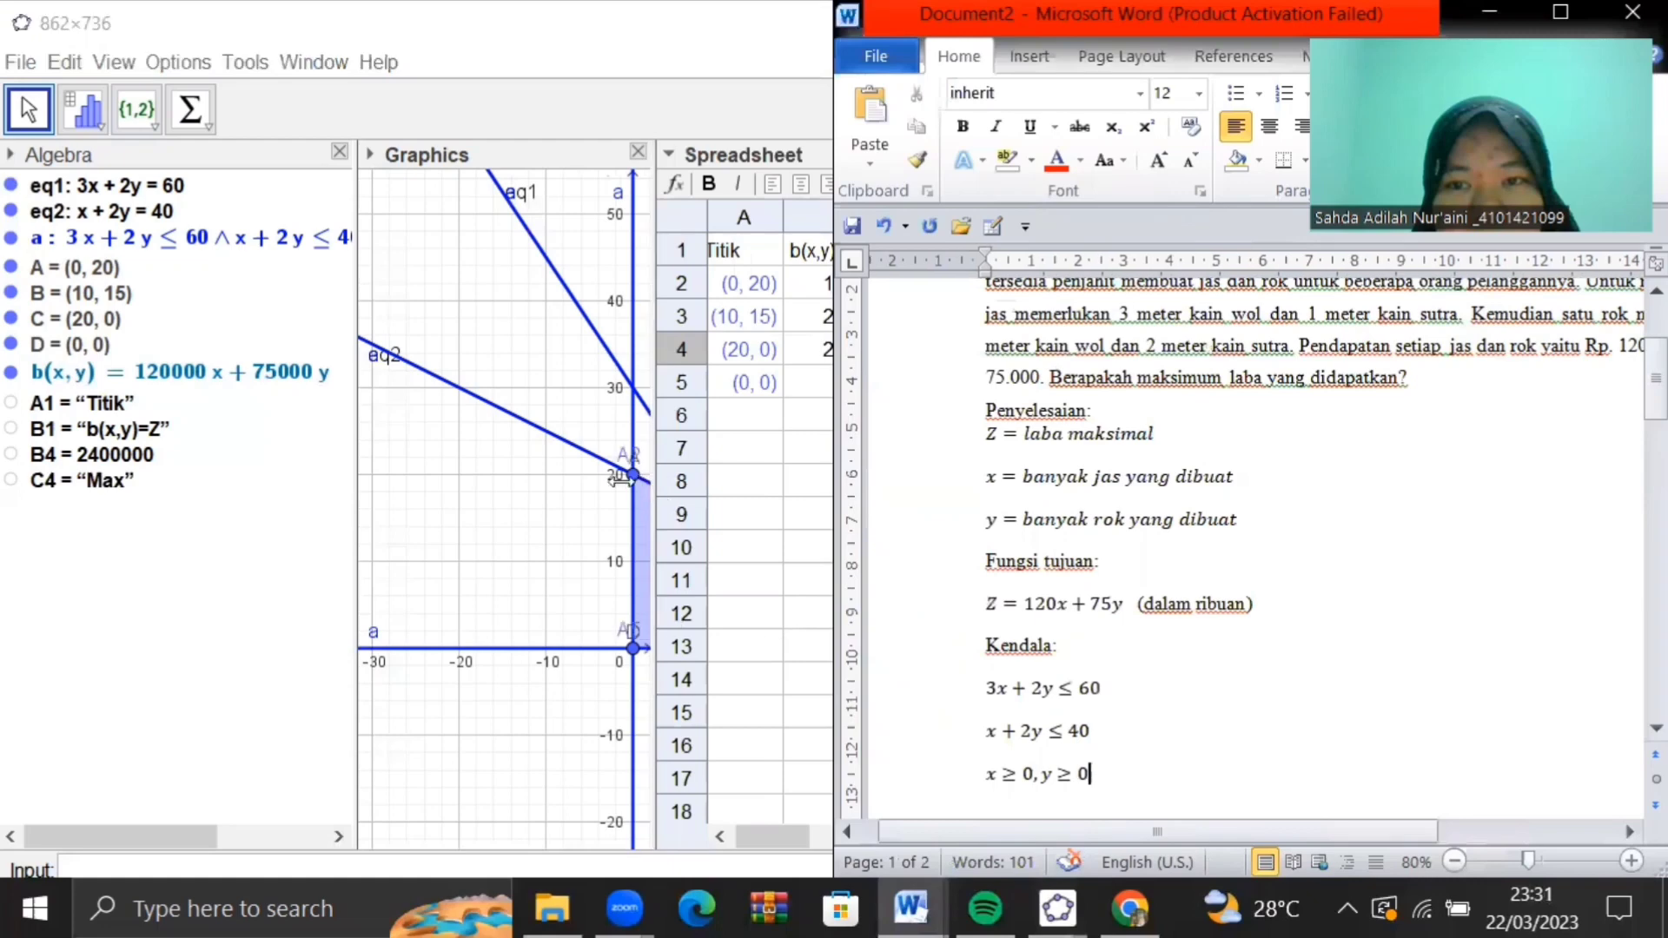
drag(652, 481, 545, 514)
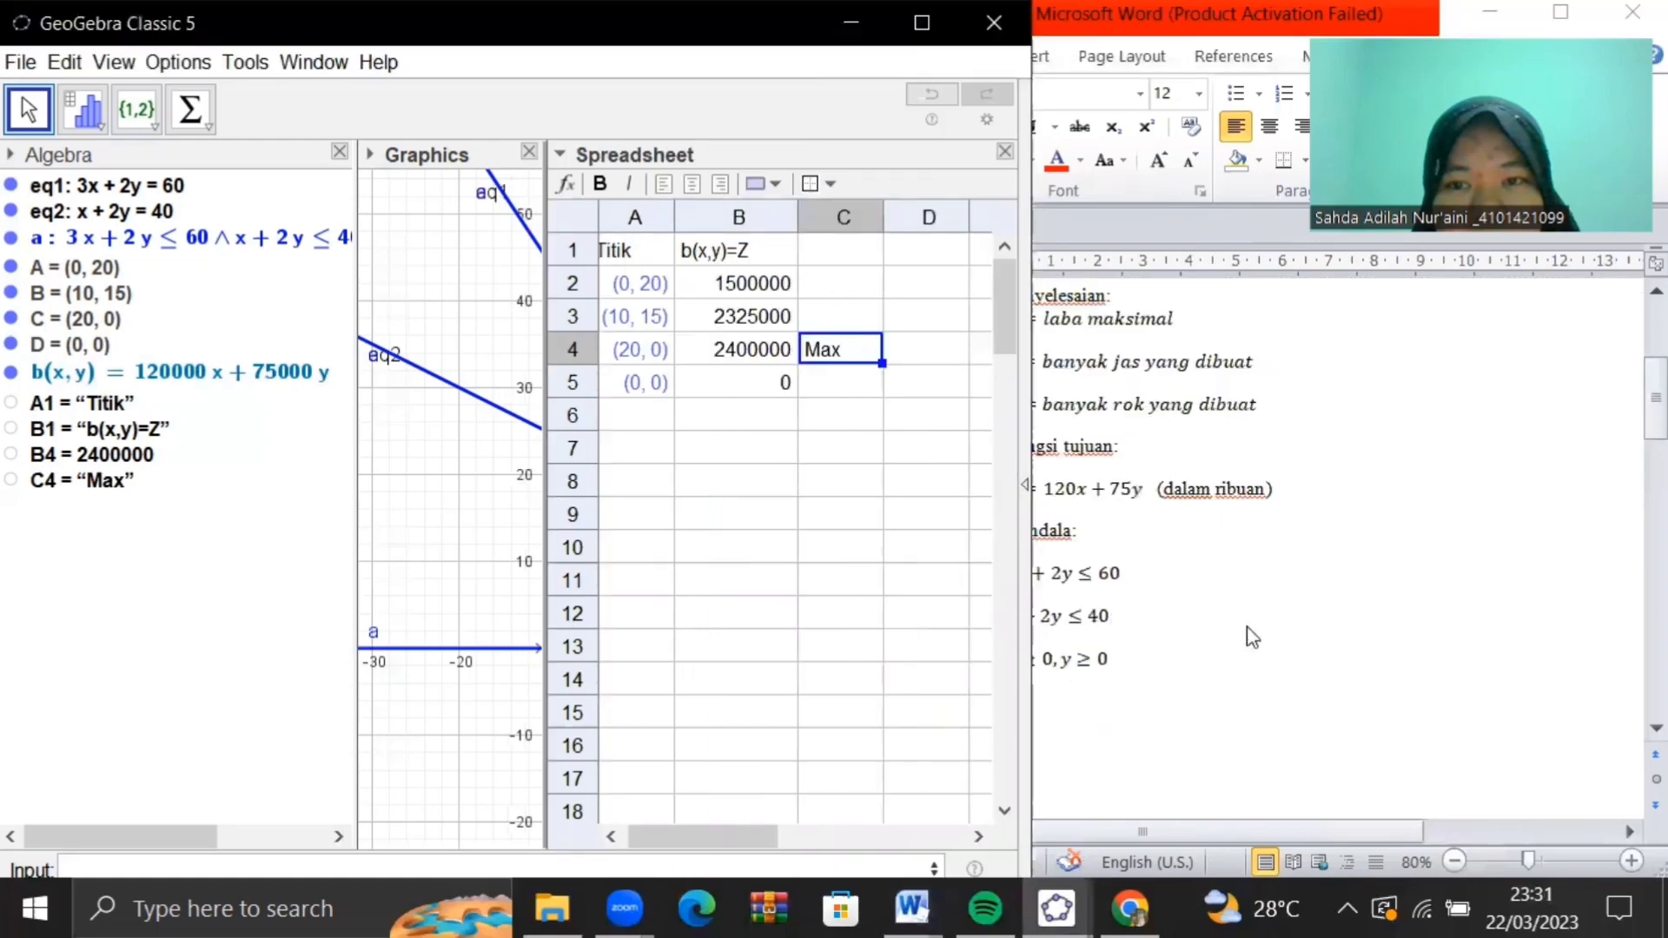
Switch to the Word document and add the heading "Kesimpulan:" on a new line below x ≥ 0, y ≥ 0
click(1303, 690)
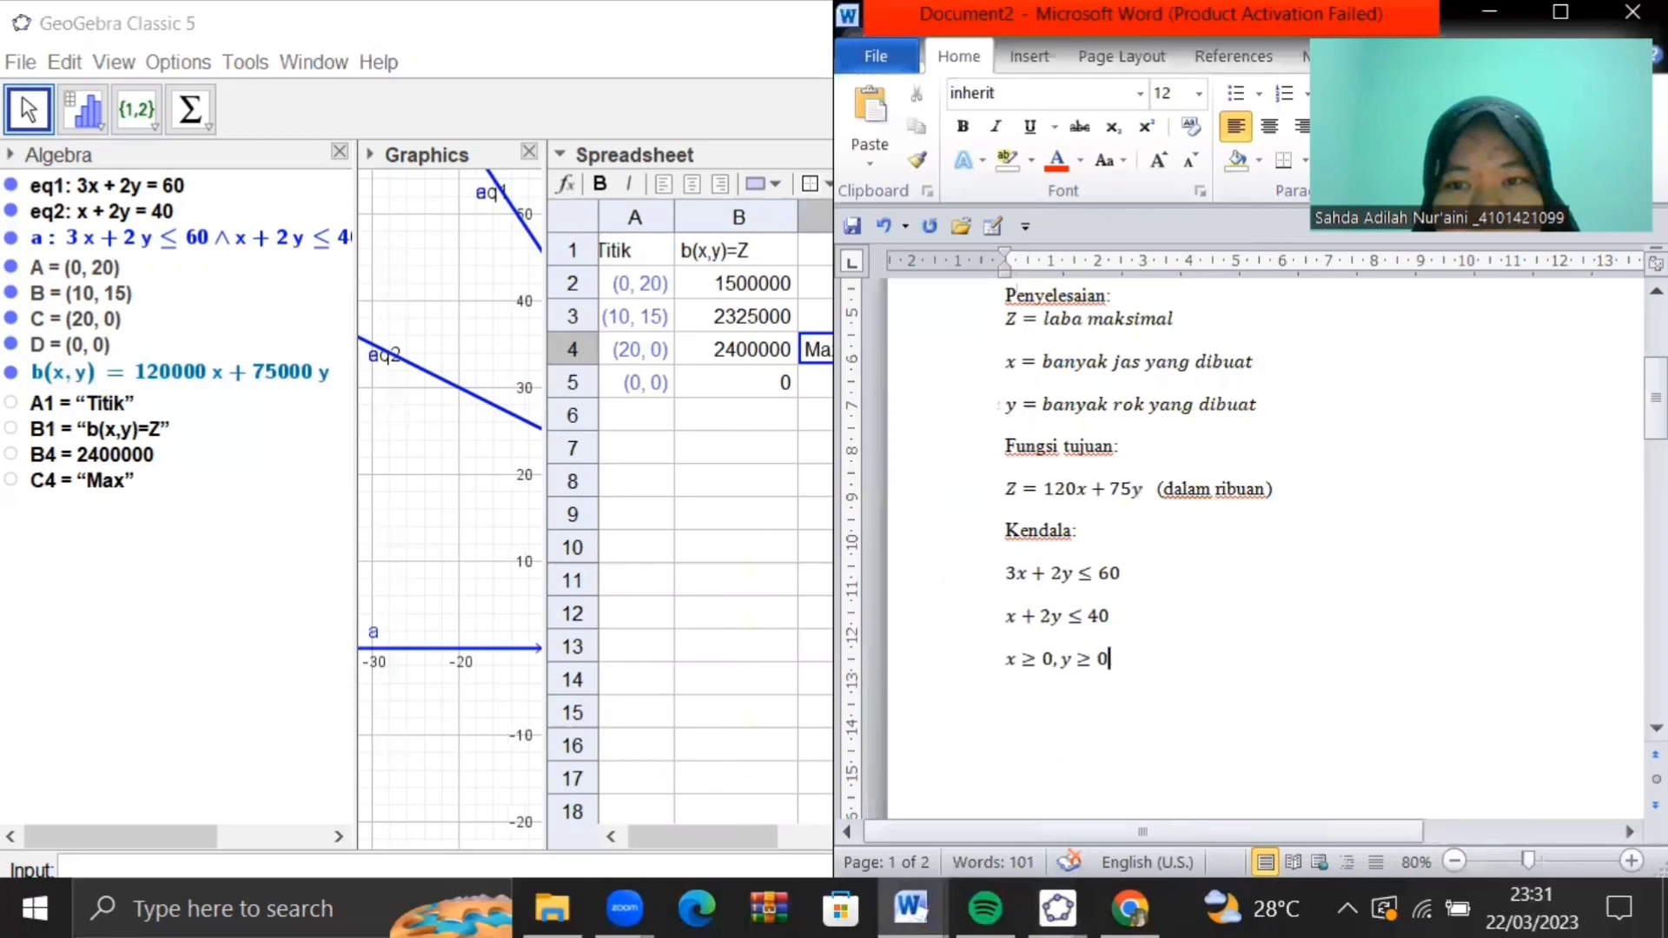
key(Return)
key(BackSpace)
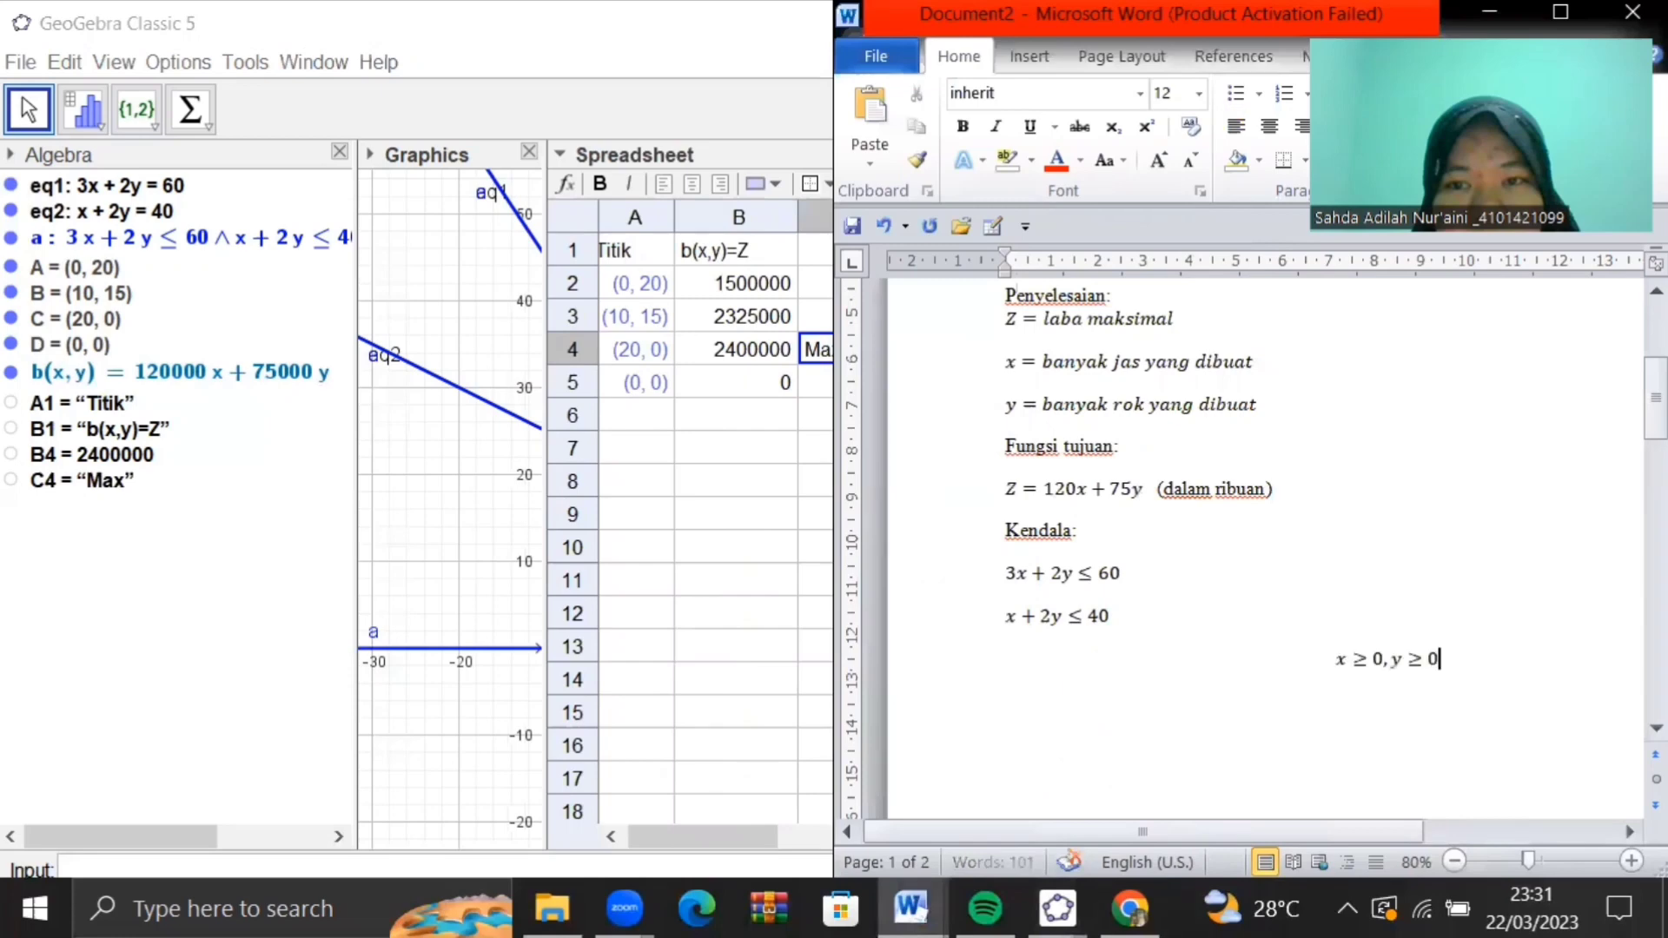
key(Return)
text(Kesi)
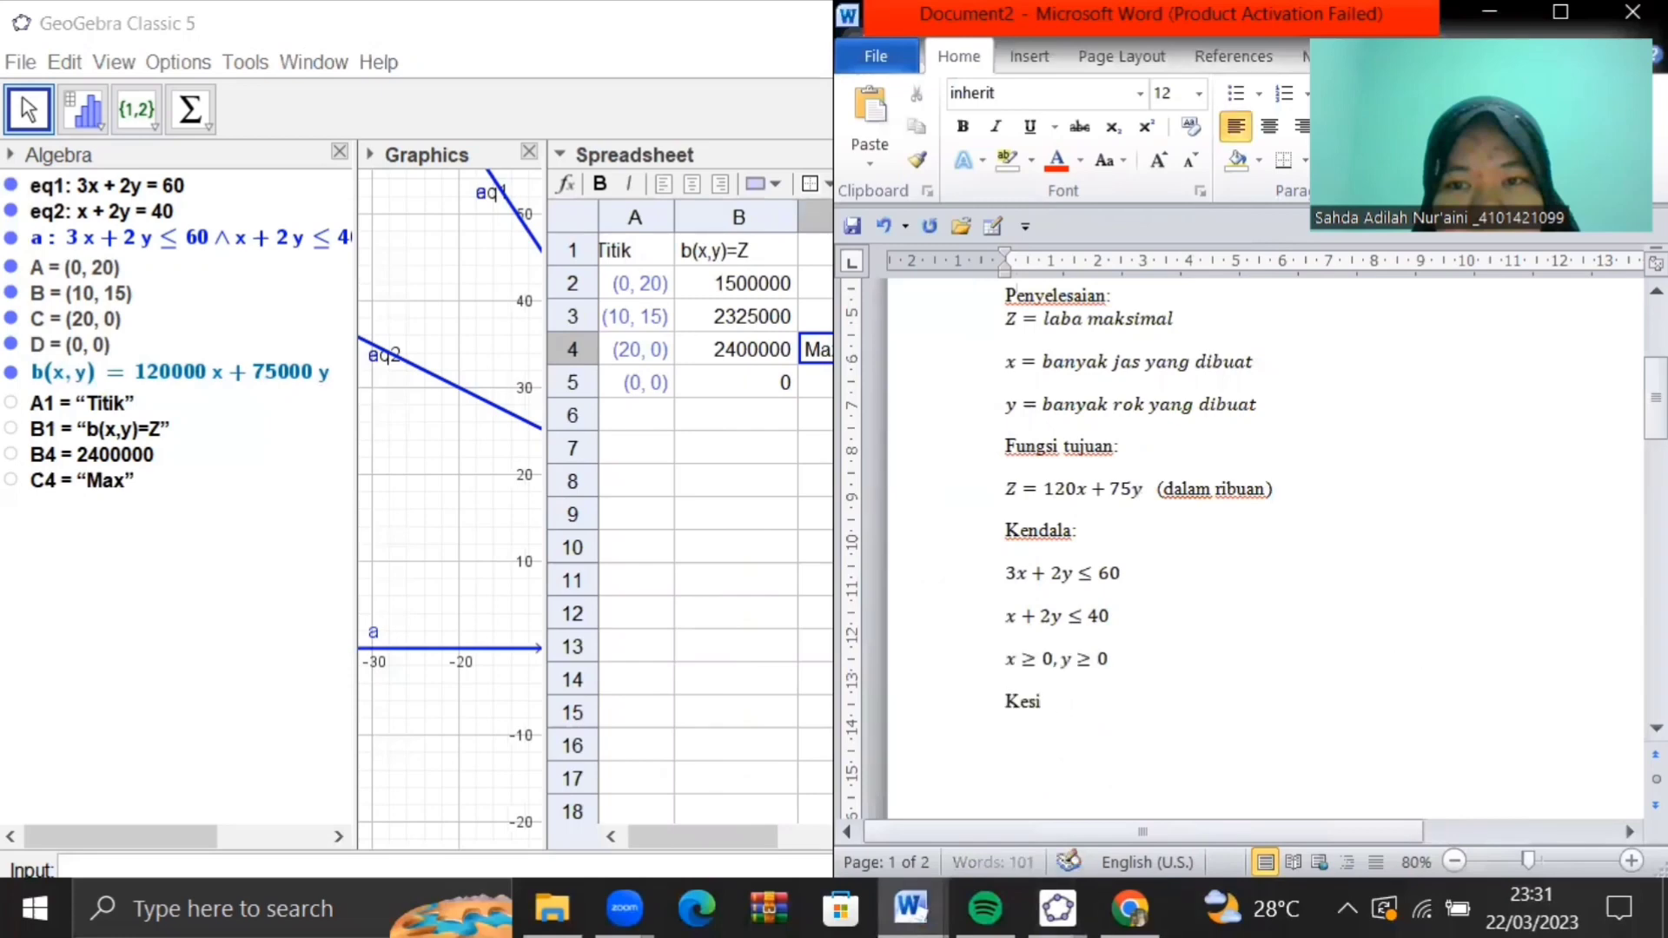
text(mpulan:)
key(Return)
Write the conclusion "Pendapan maksimal penjahit Rp 2.400.000 dengan memproduksi 20 jas." under the Kesimpulan heading
text(Pendapa)
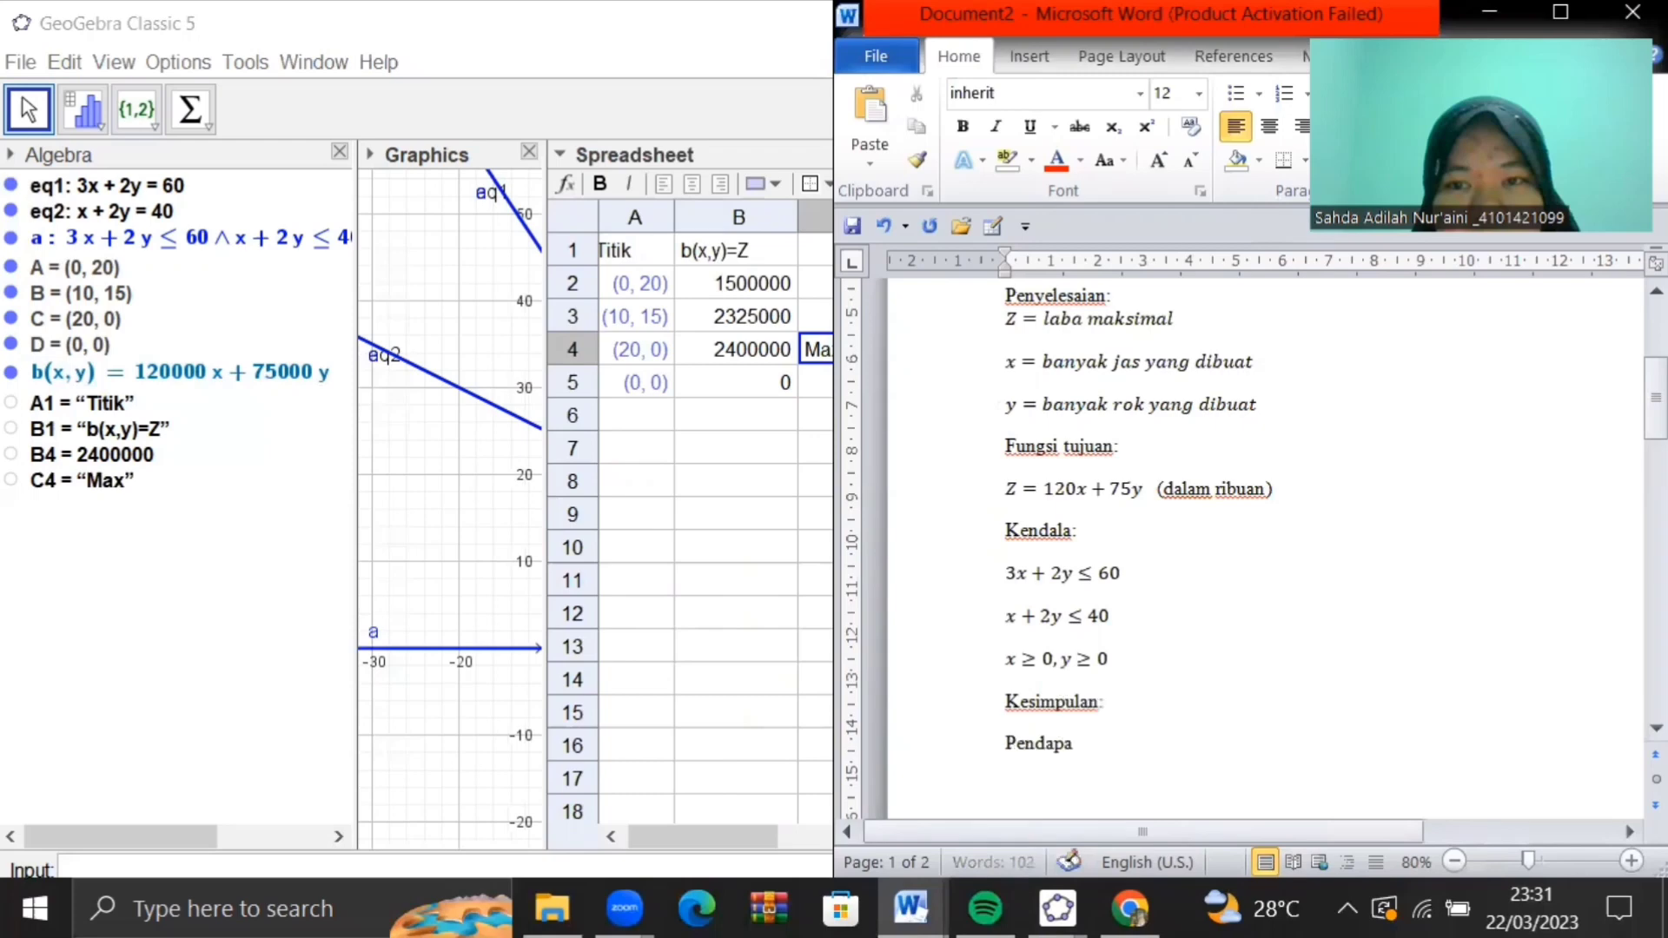
text(n maksima)
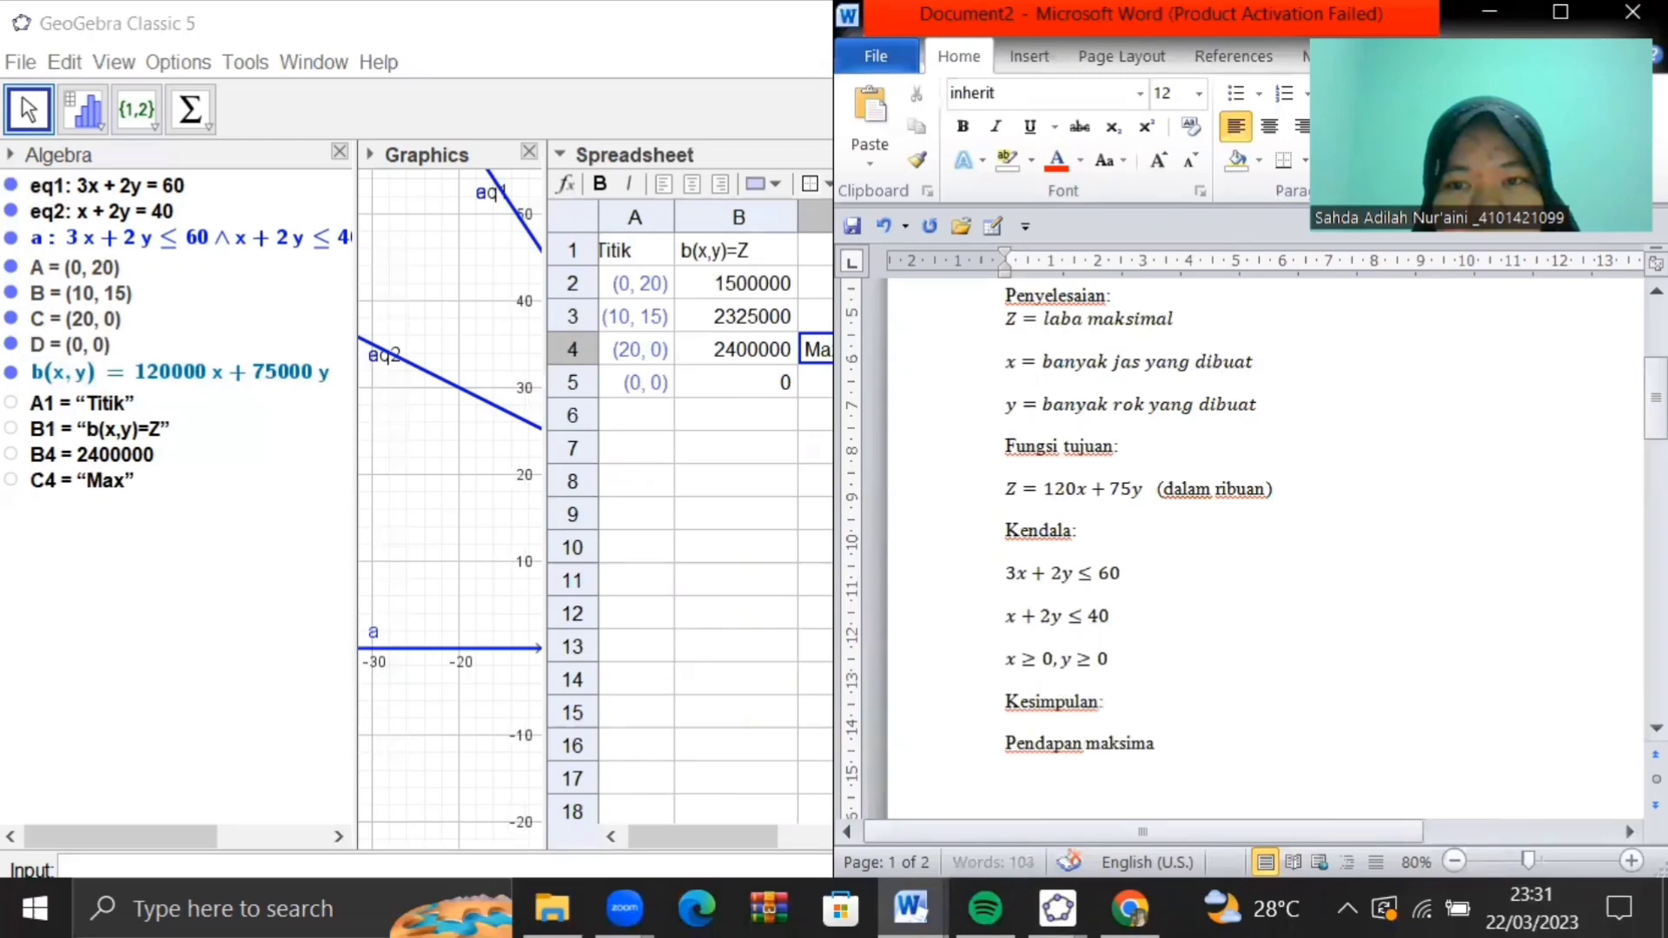
text(l  penjahit)
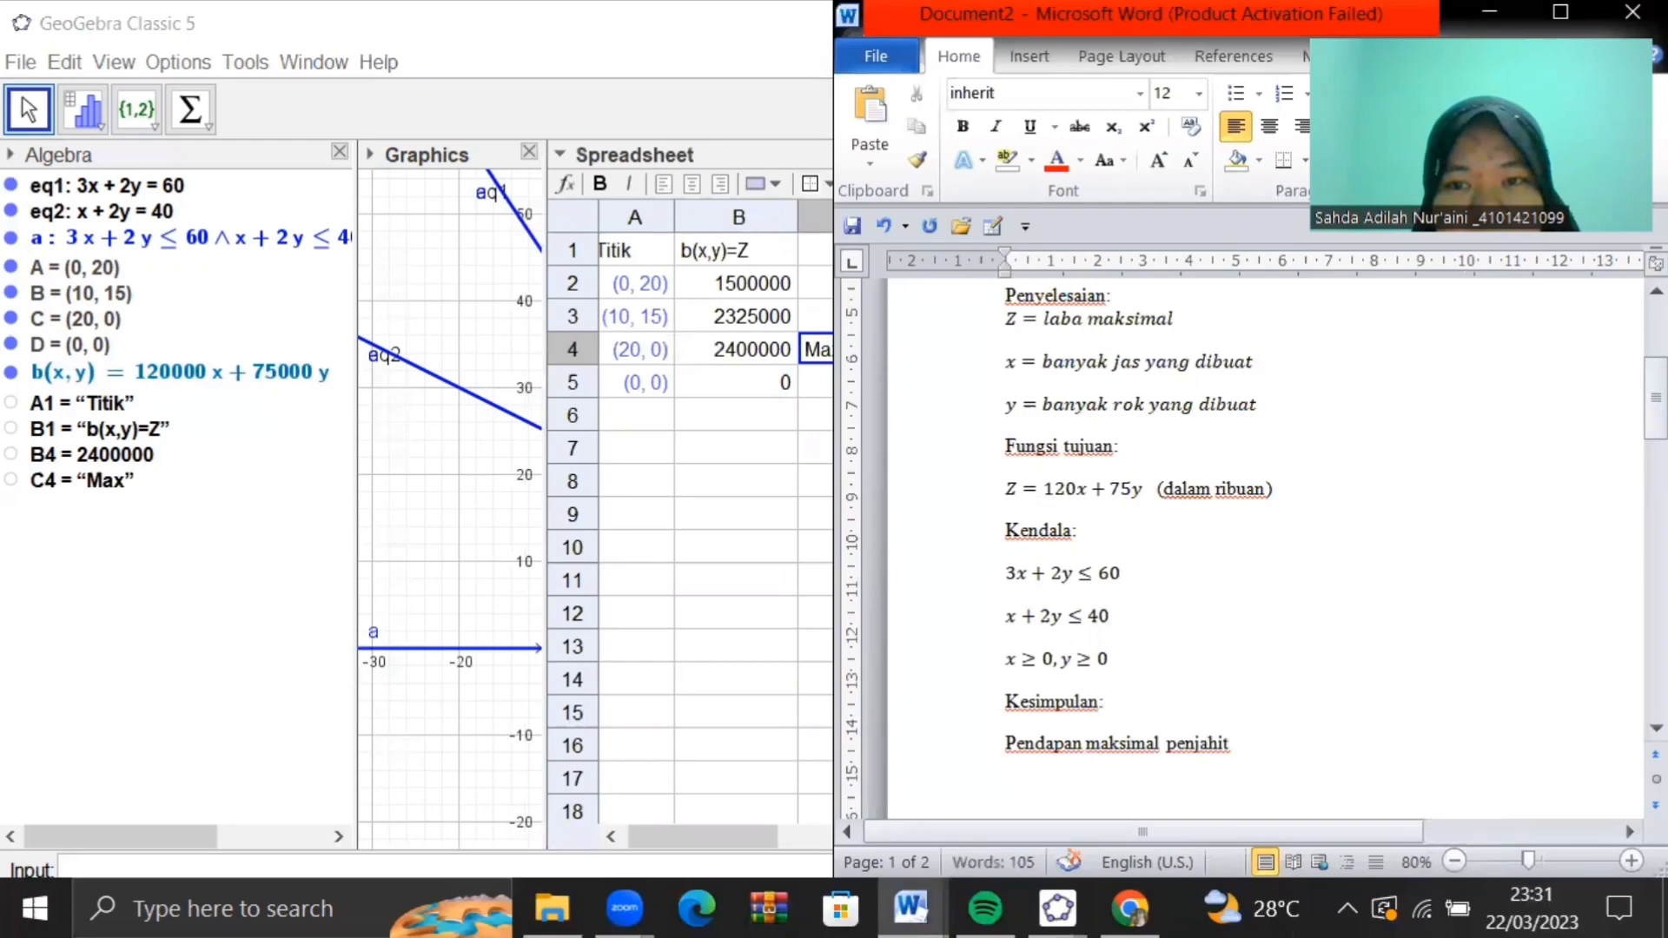
text(  Rp 2.400.00)
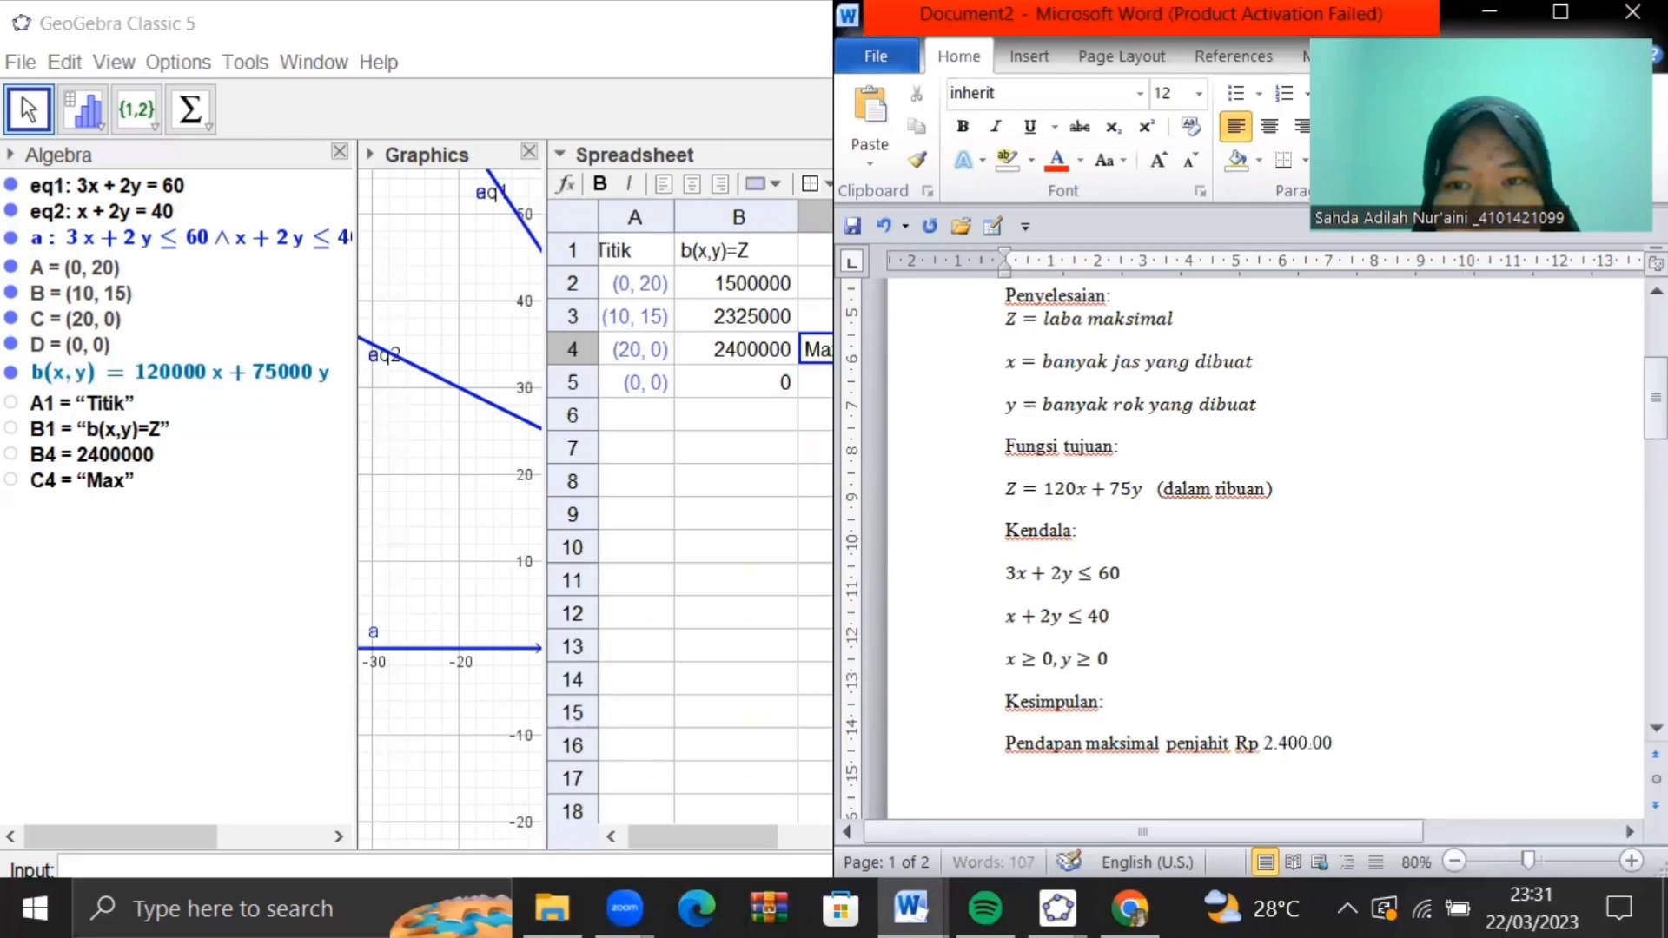
text(0 dengan)
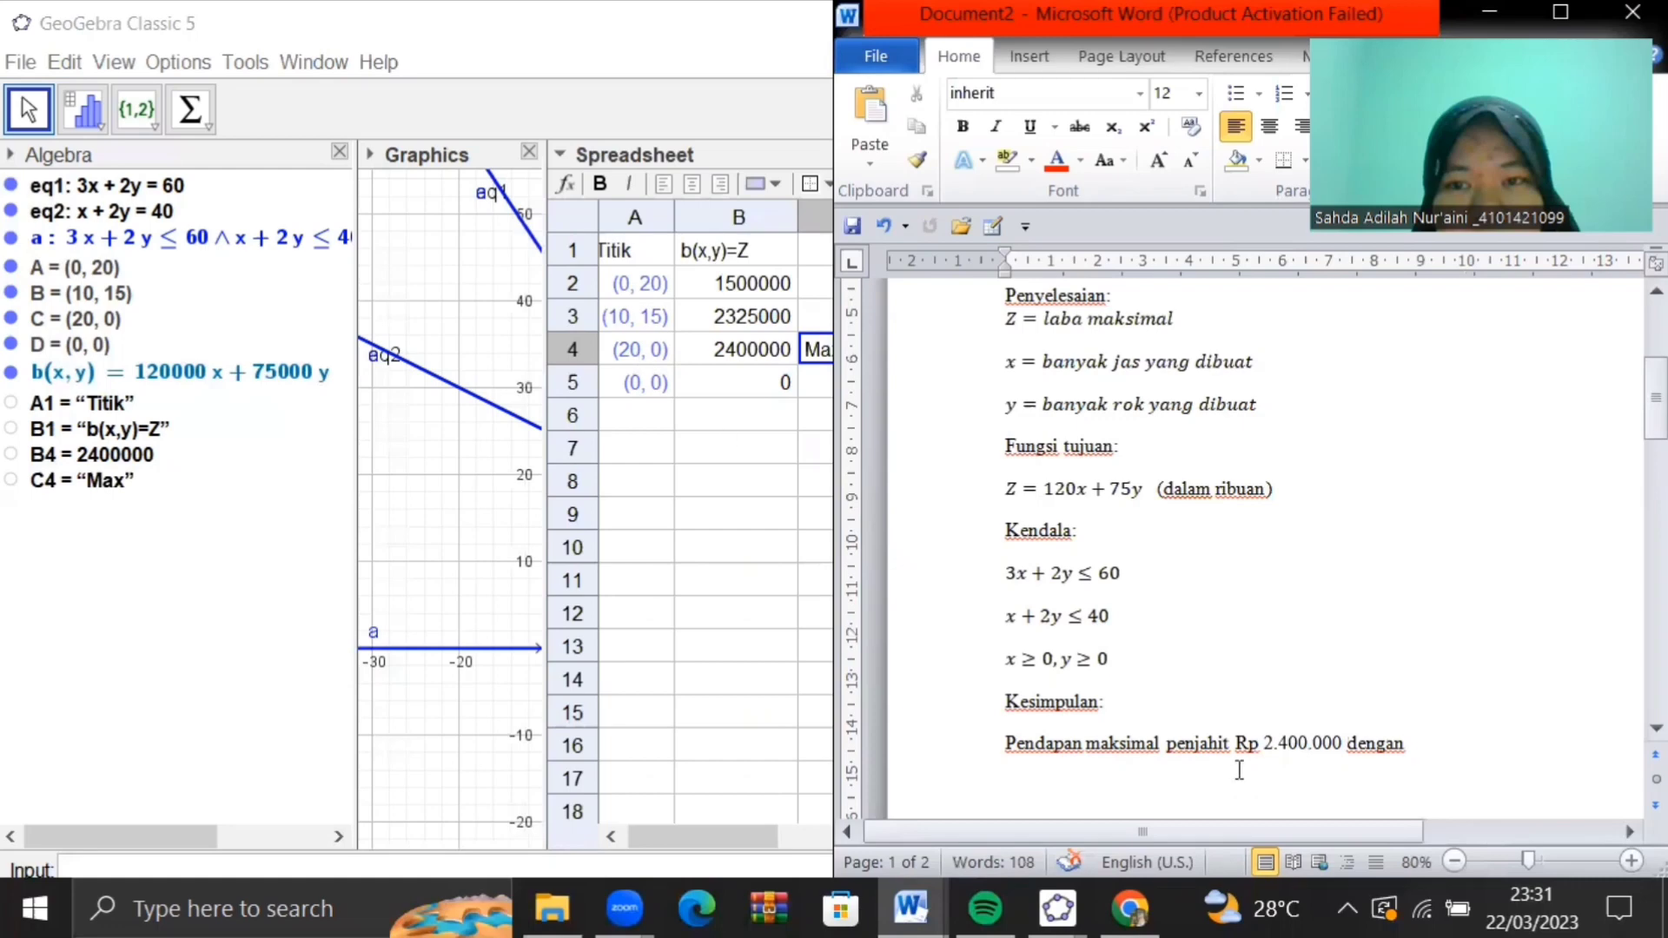
click(1390, 771)
text(memproduk)
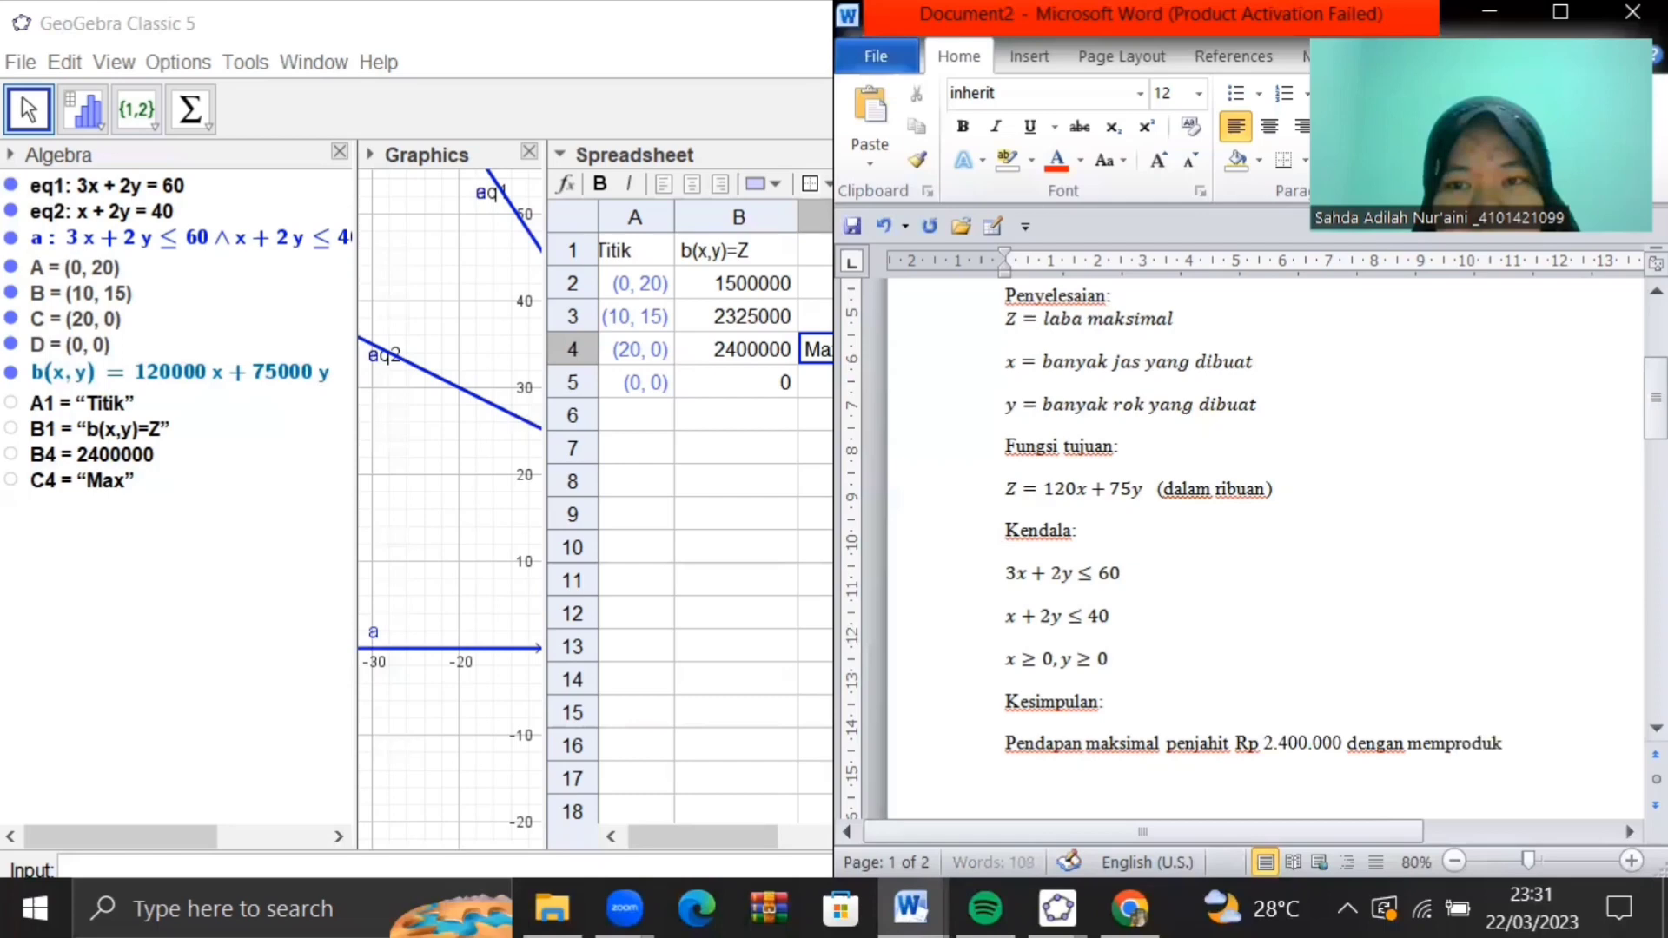
text(si  20 jas)
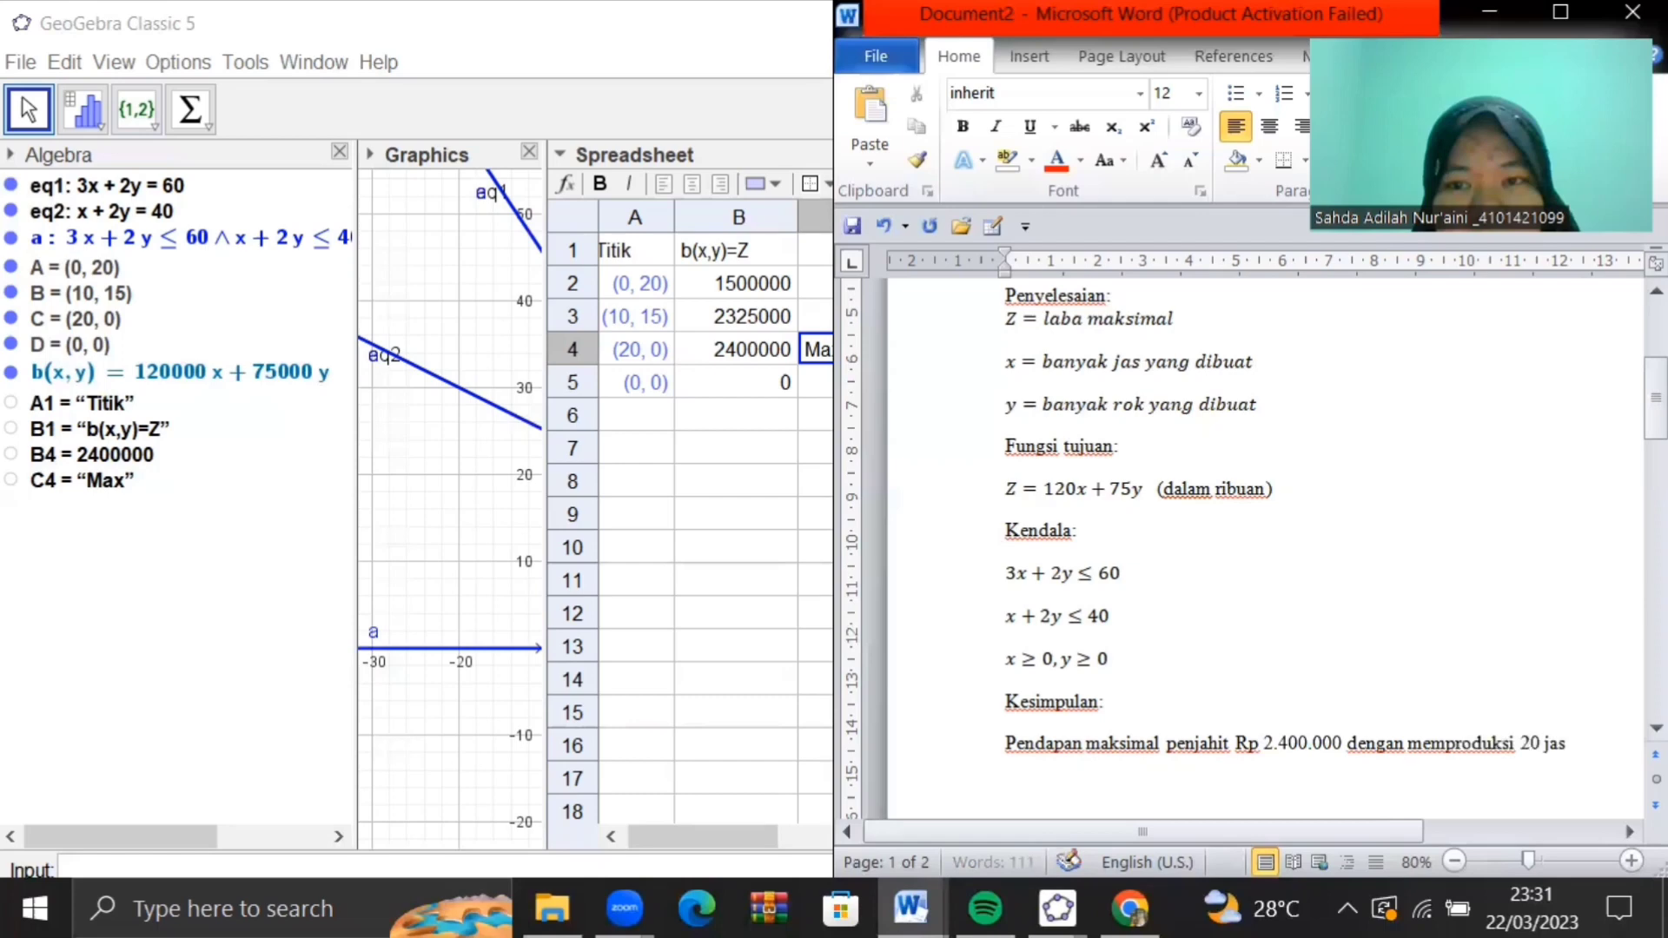
text(.)
click(810, 549)
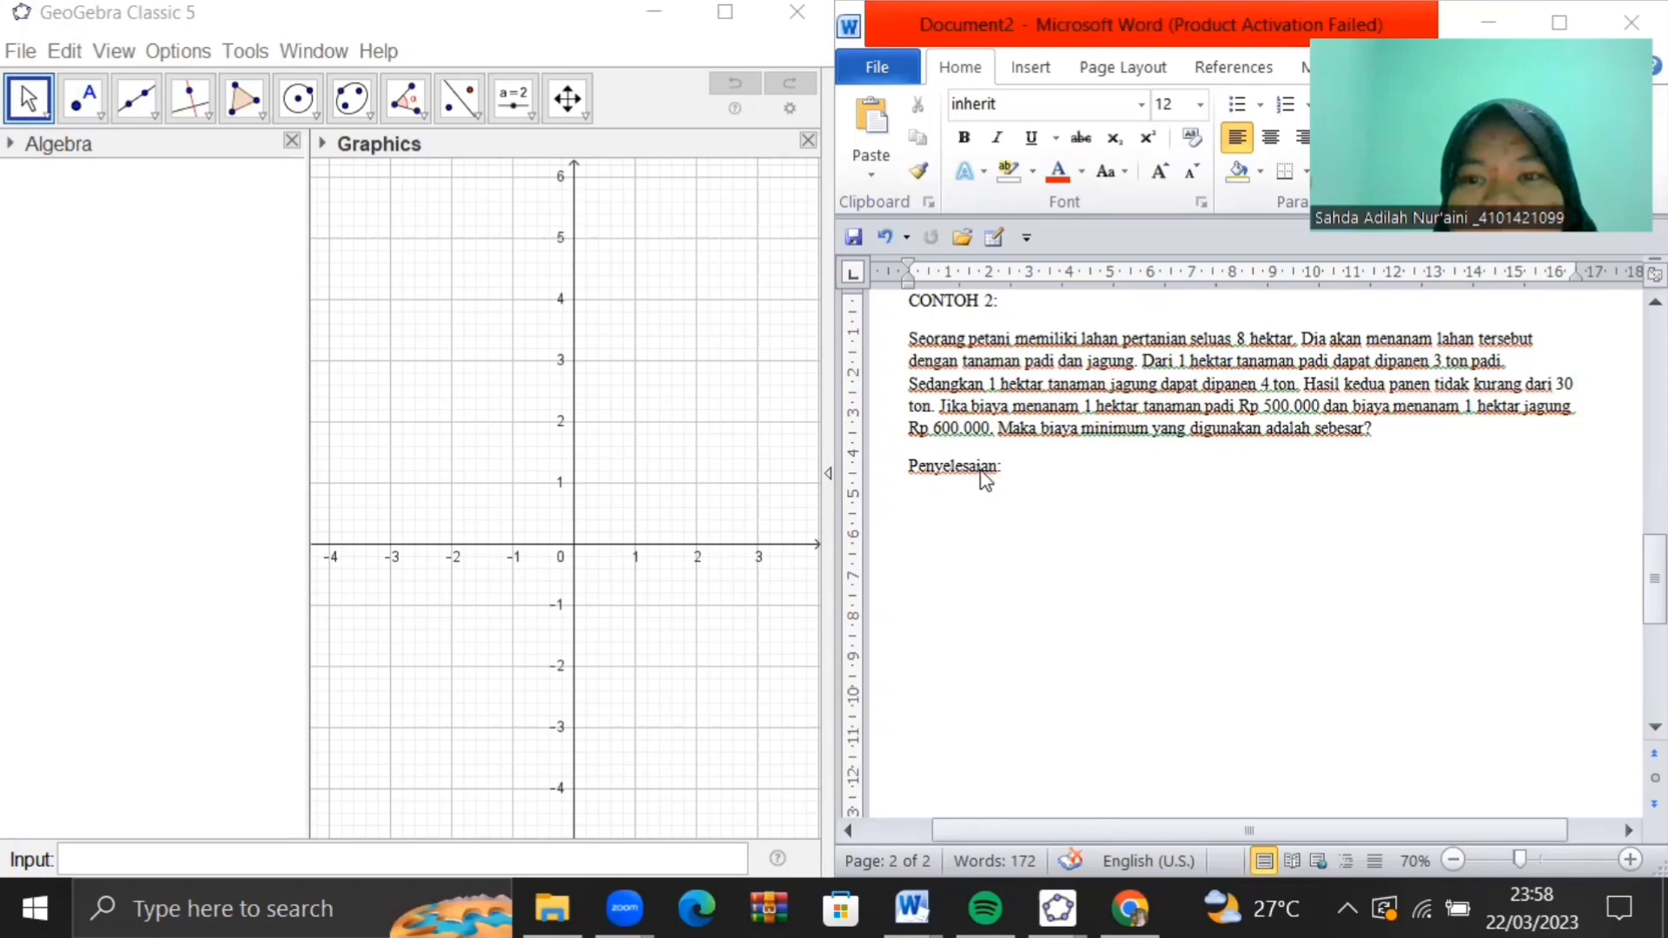
In the Word document, insert the equation "Z = biaya minimum" on a new line below Penyelesaian in CONTOH 2
key(alt+Tab)
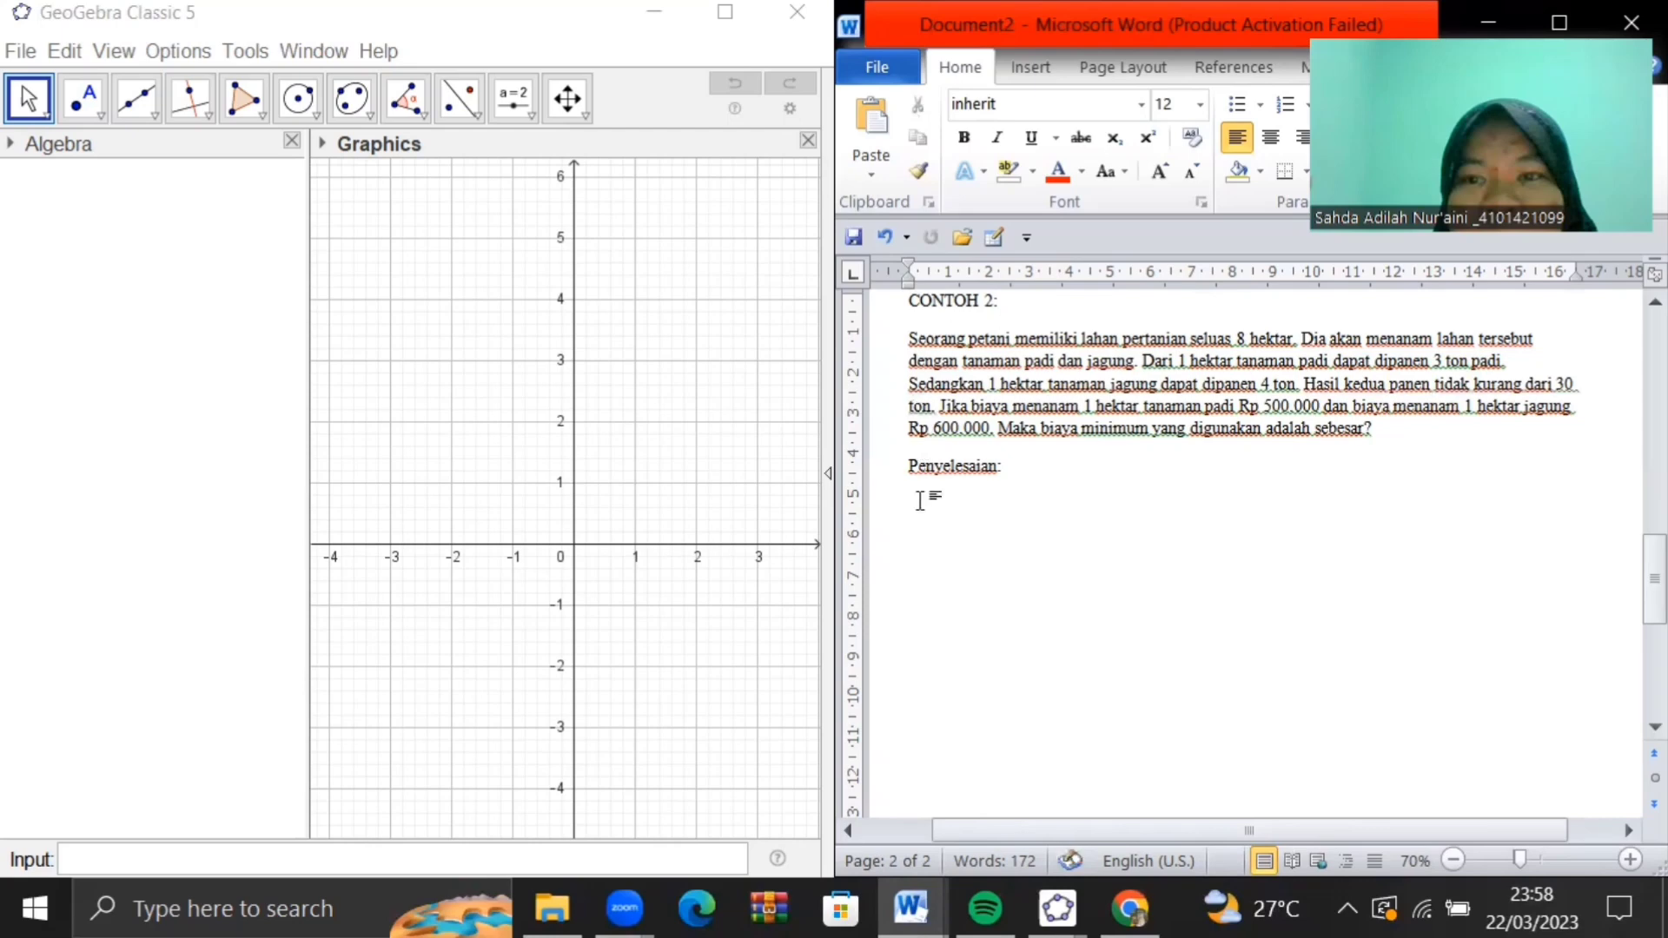
key(Return)
key(alt+equal)
text(Z )
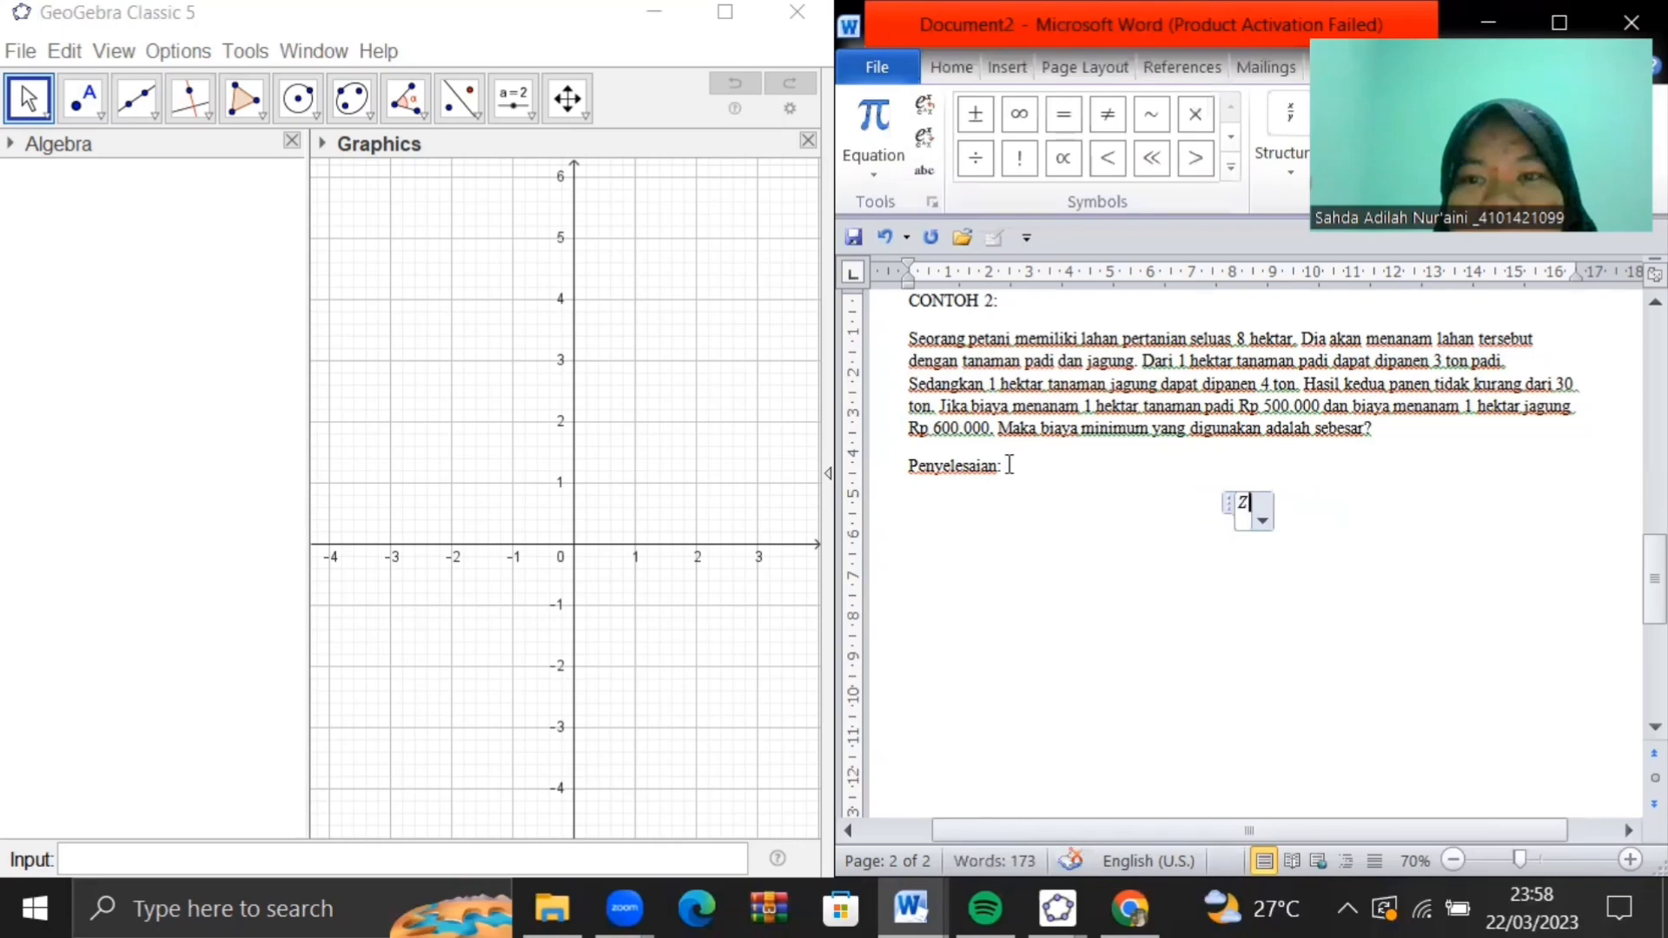
text(= )
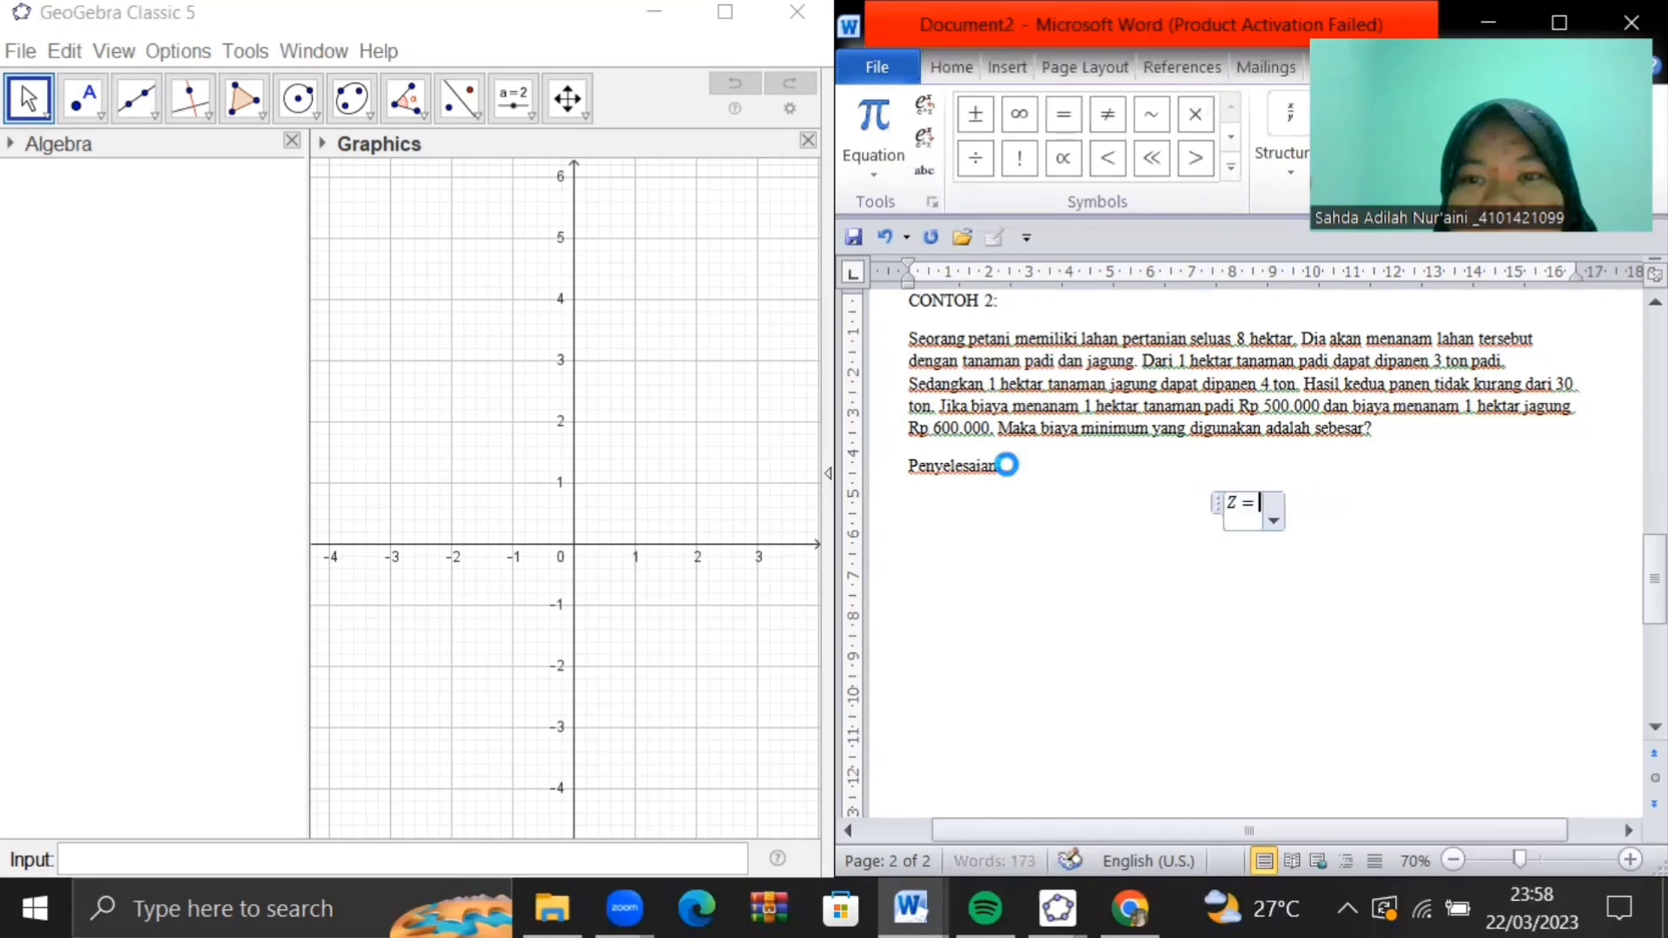
text(biaya minim)
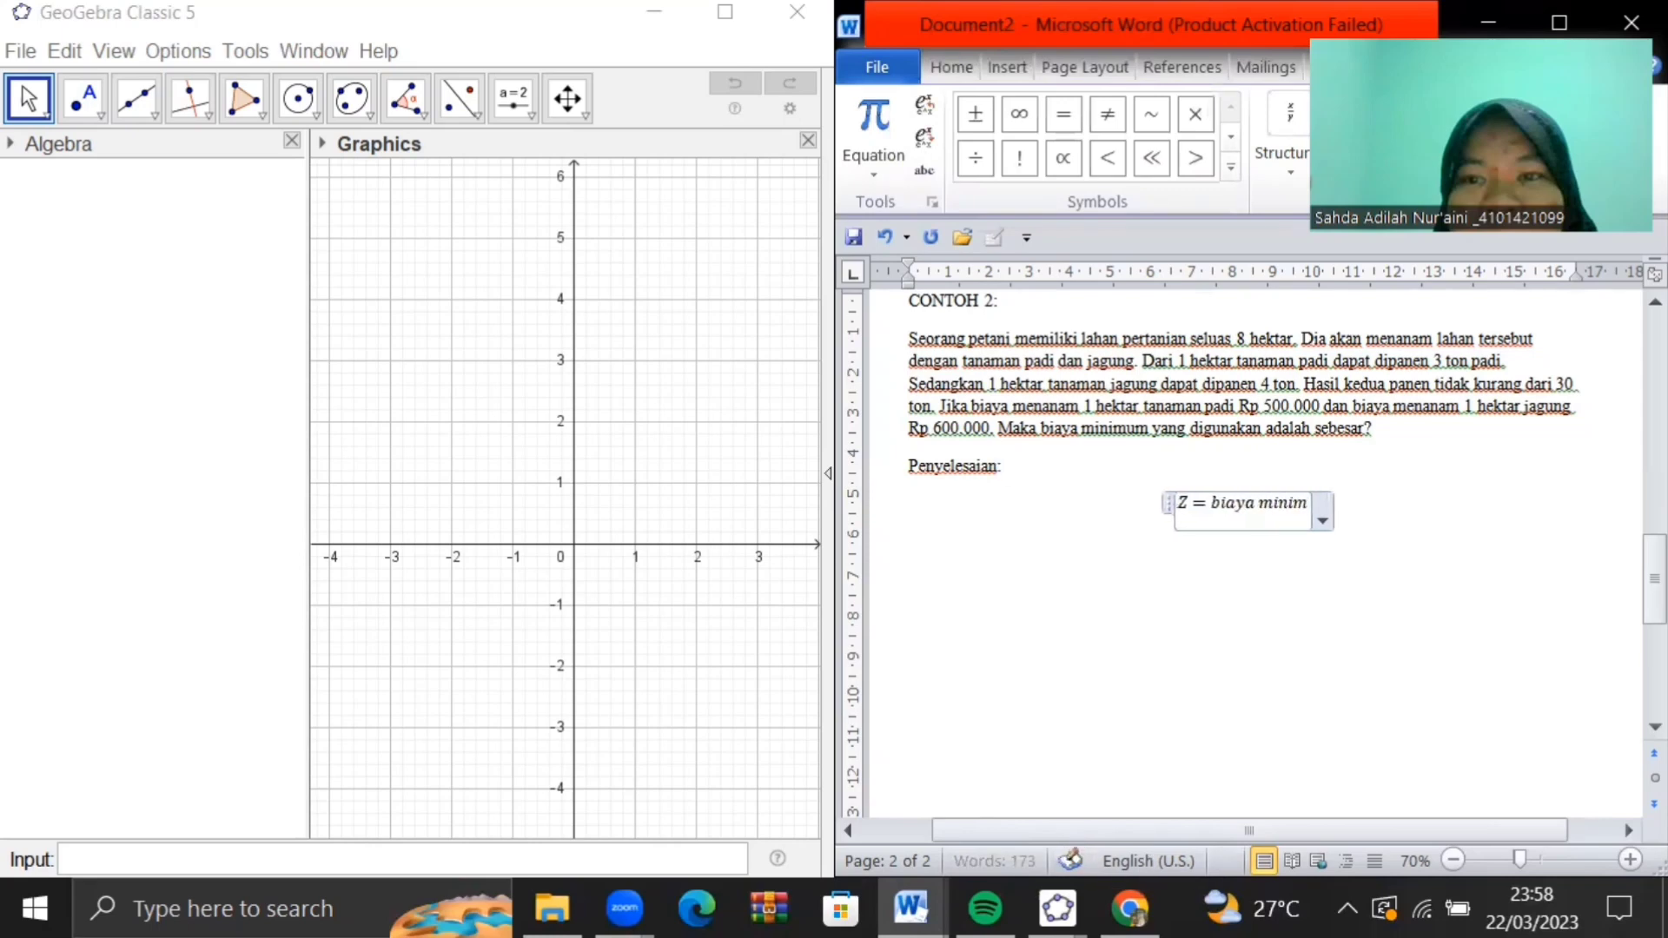
text(um)
key(Right)
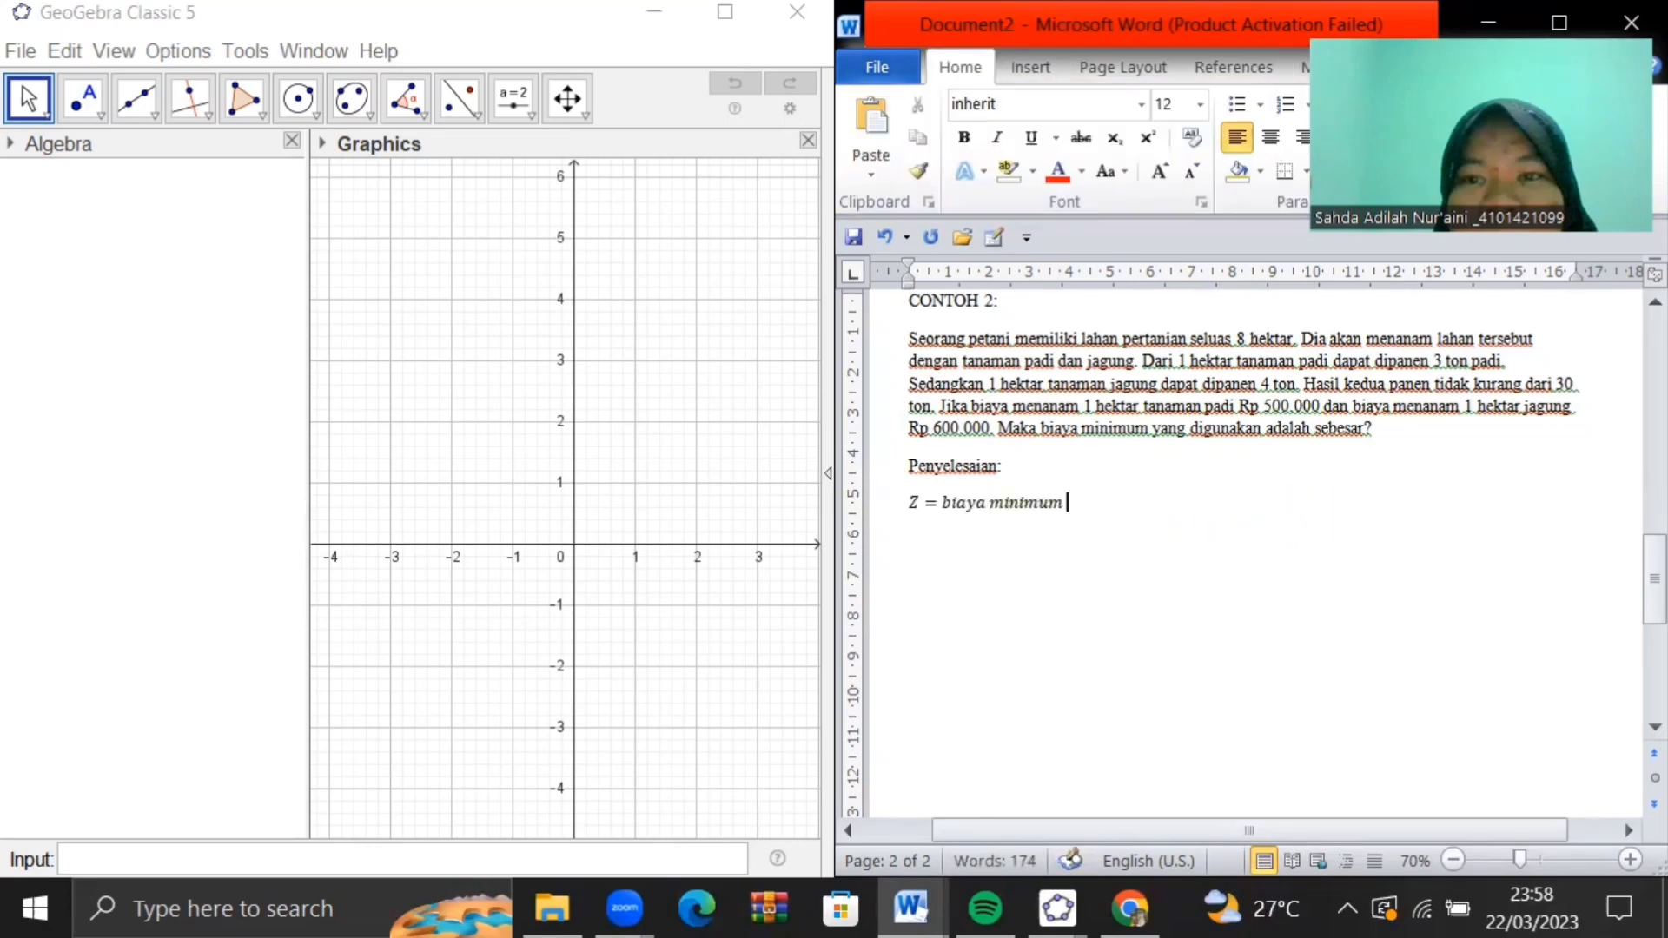
Insert the variable definition "x = banyak hektar untuk menanam padi" as an equation below the Z line
key(Return)
key(alt+equal)
text(x = )
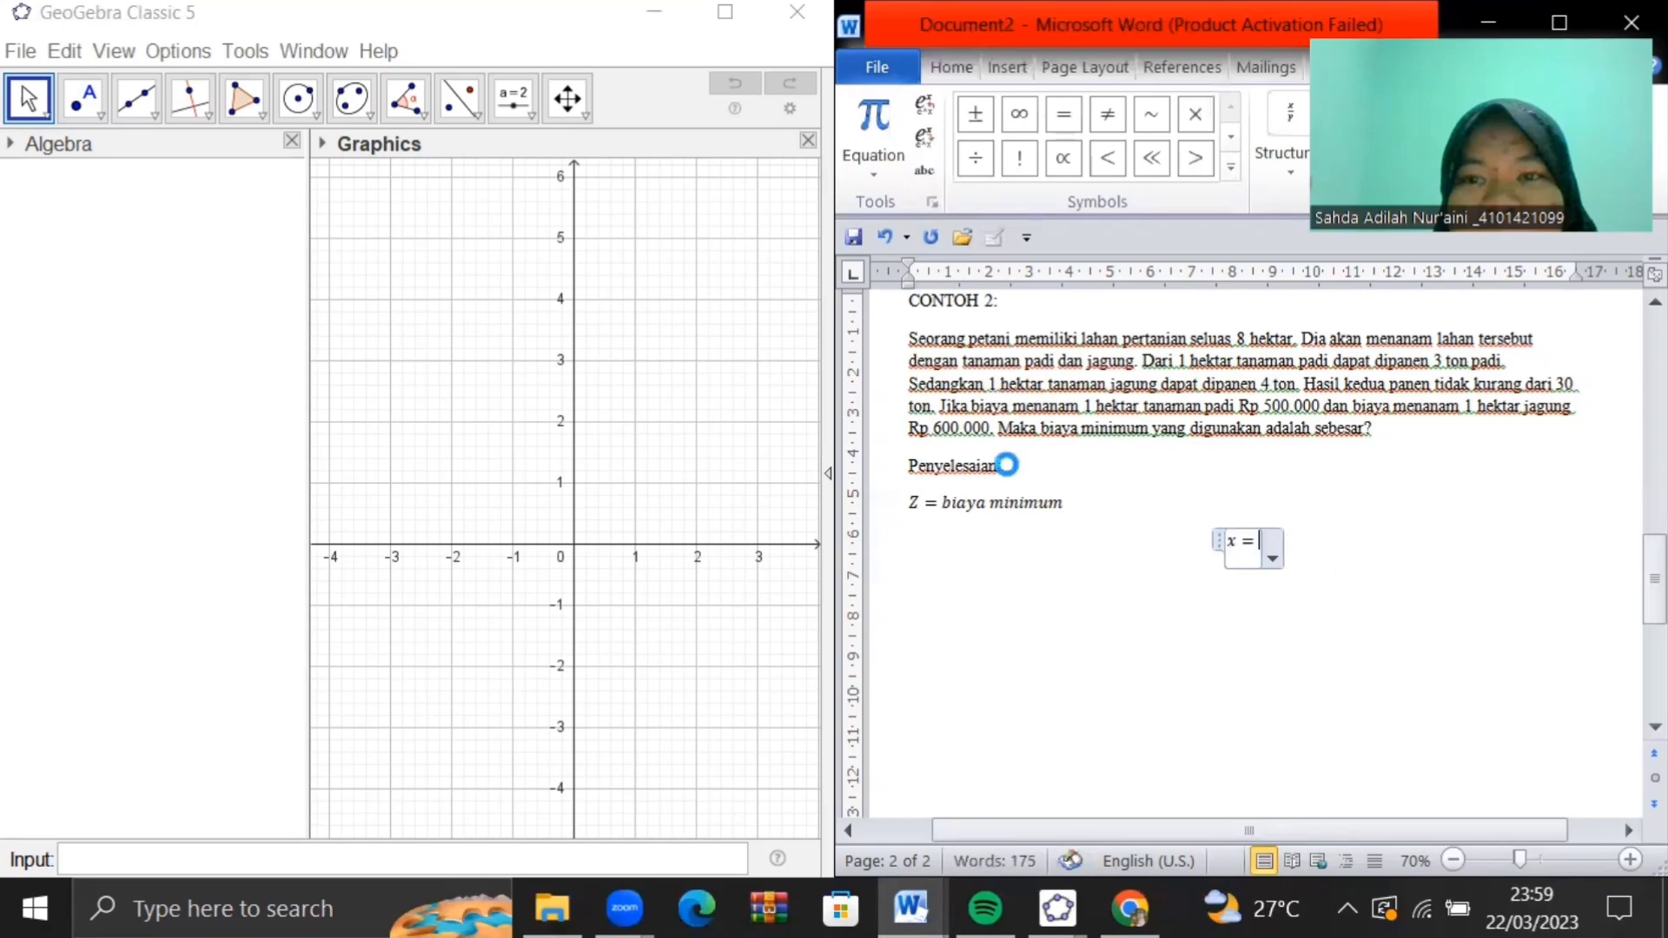
text(banyak hektar)
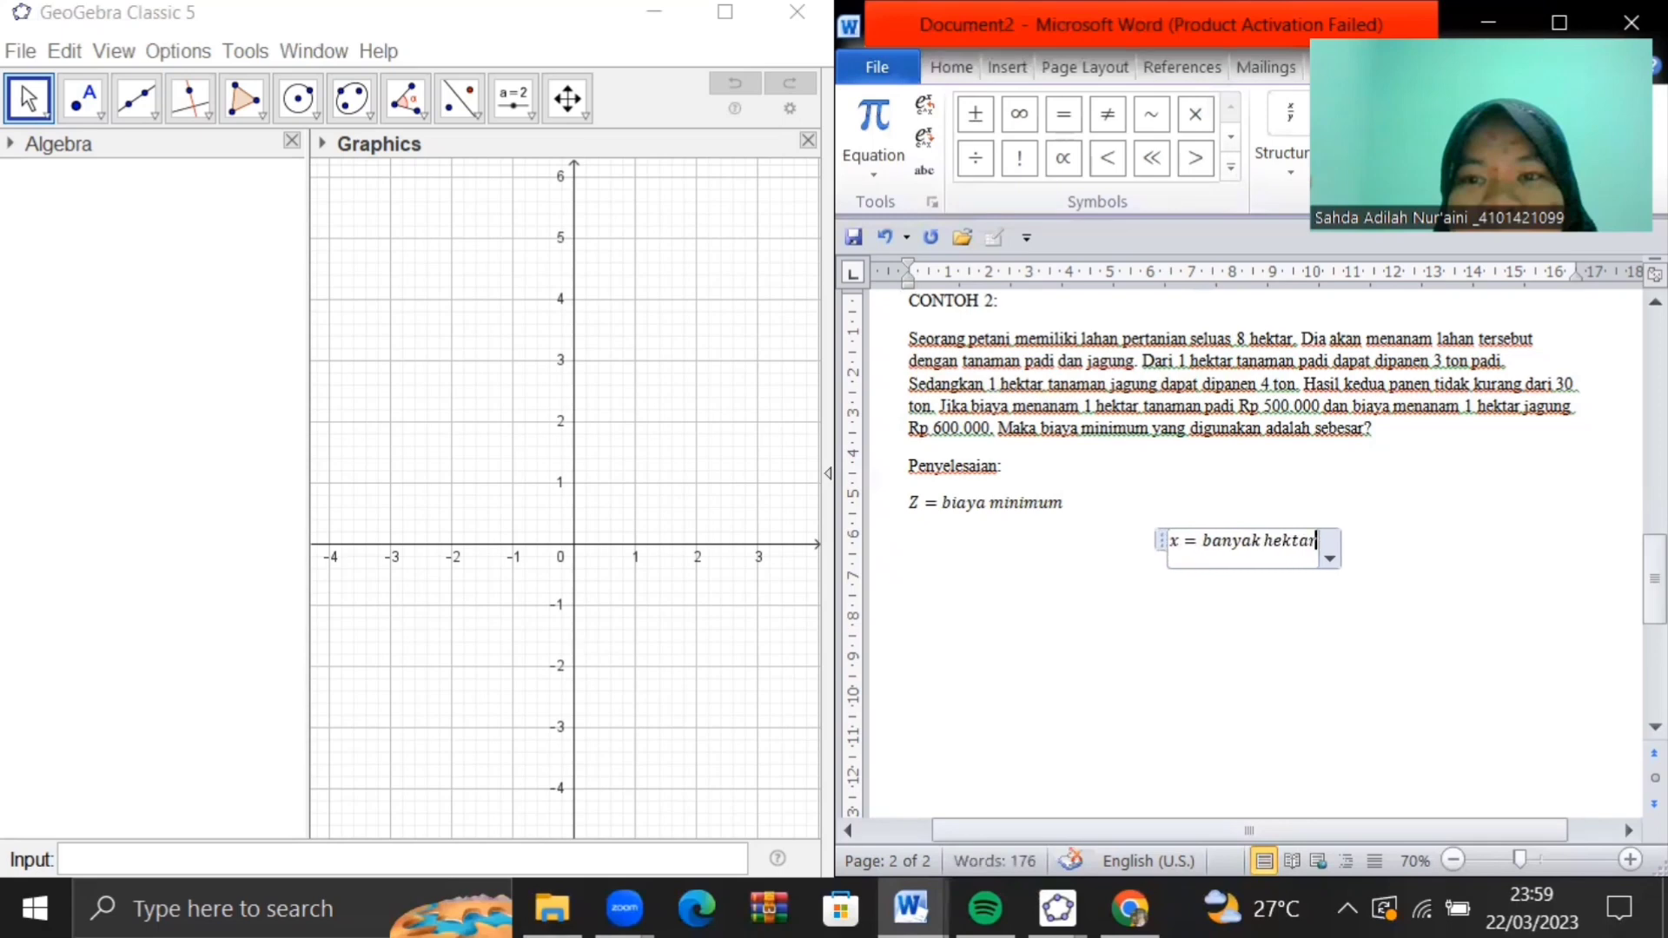
text( unt)
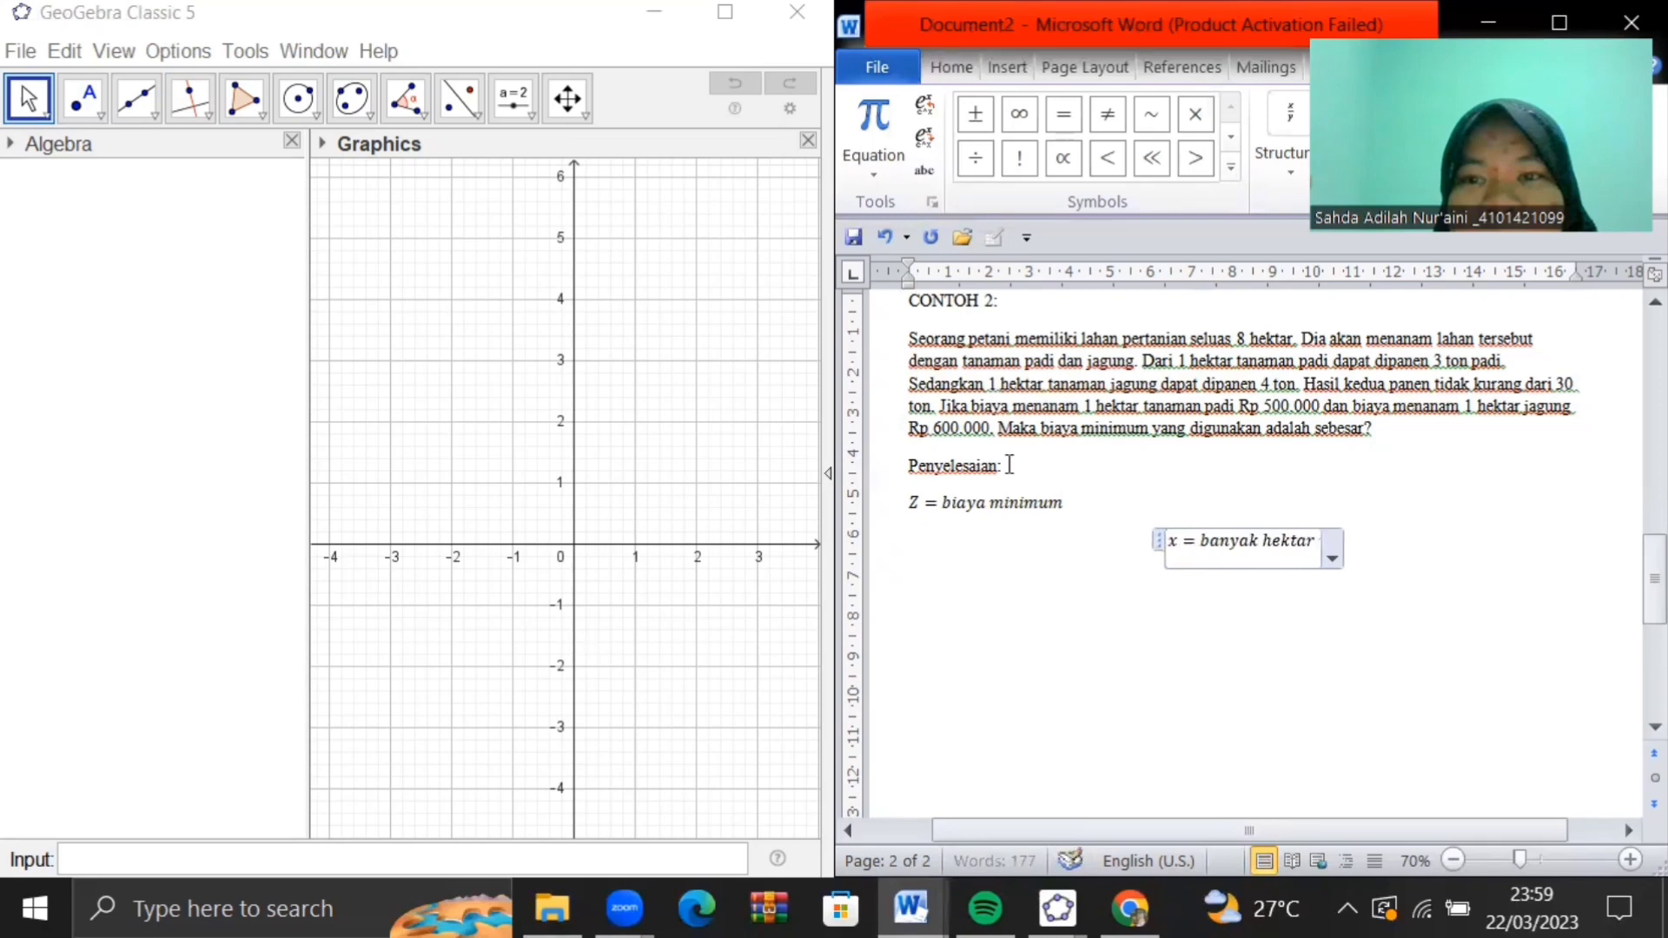
text(uk mena)
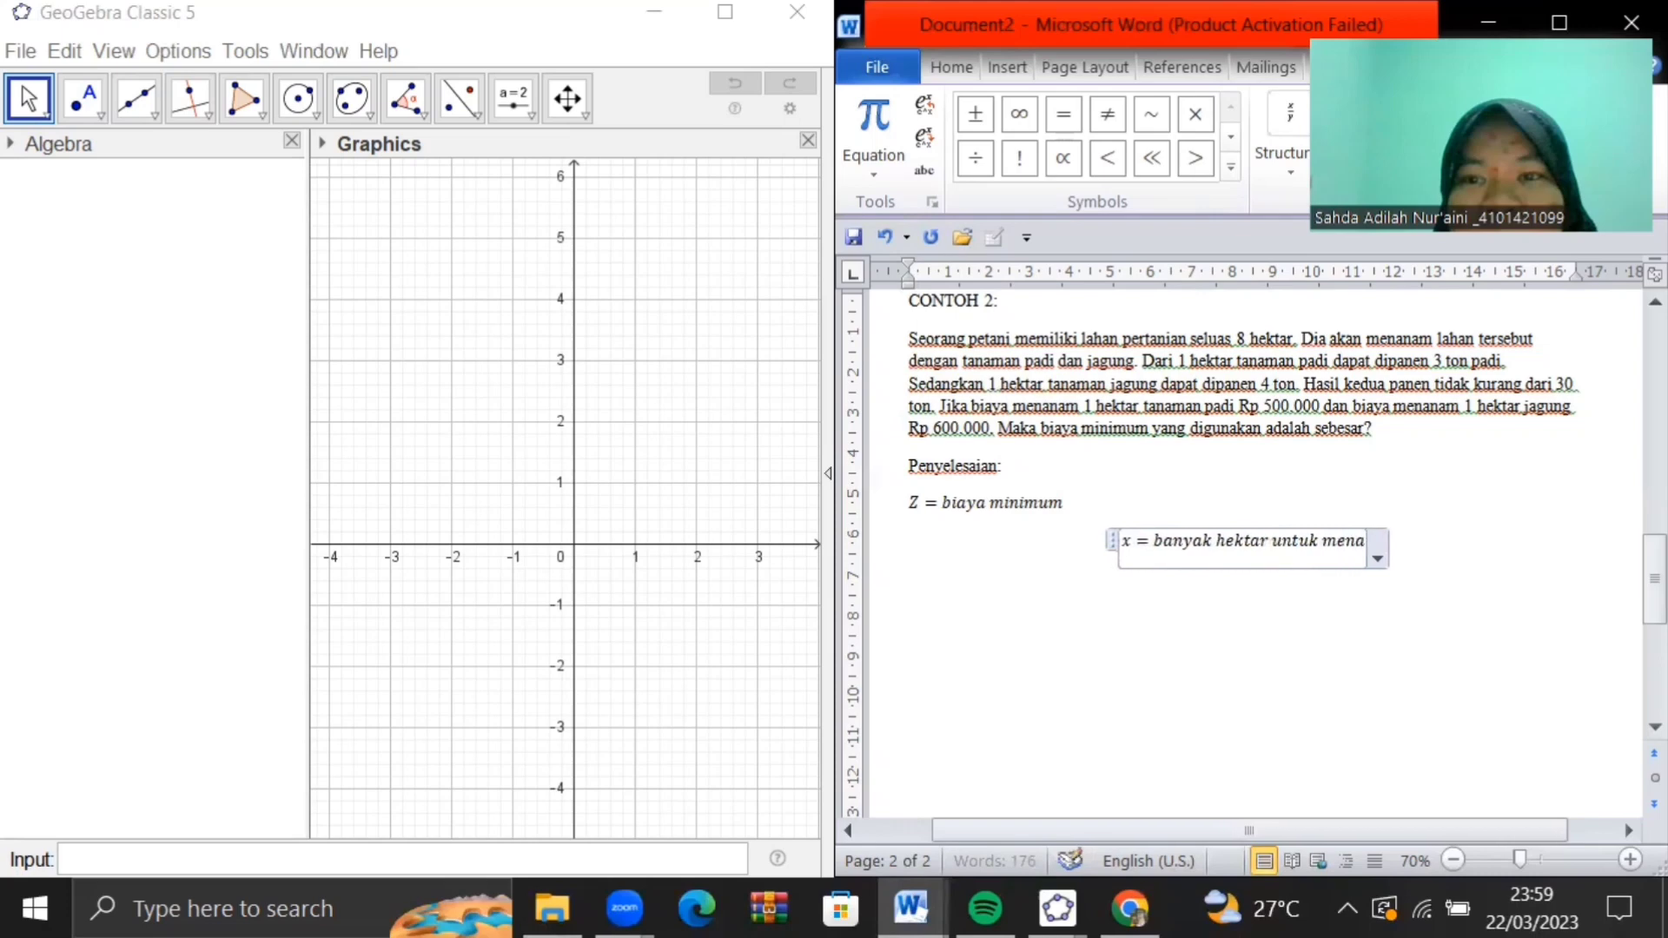
text(nam padi)
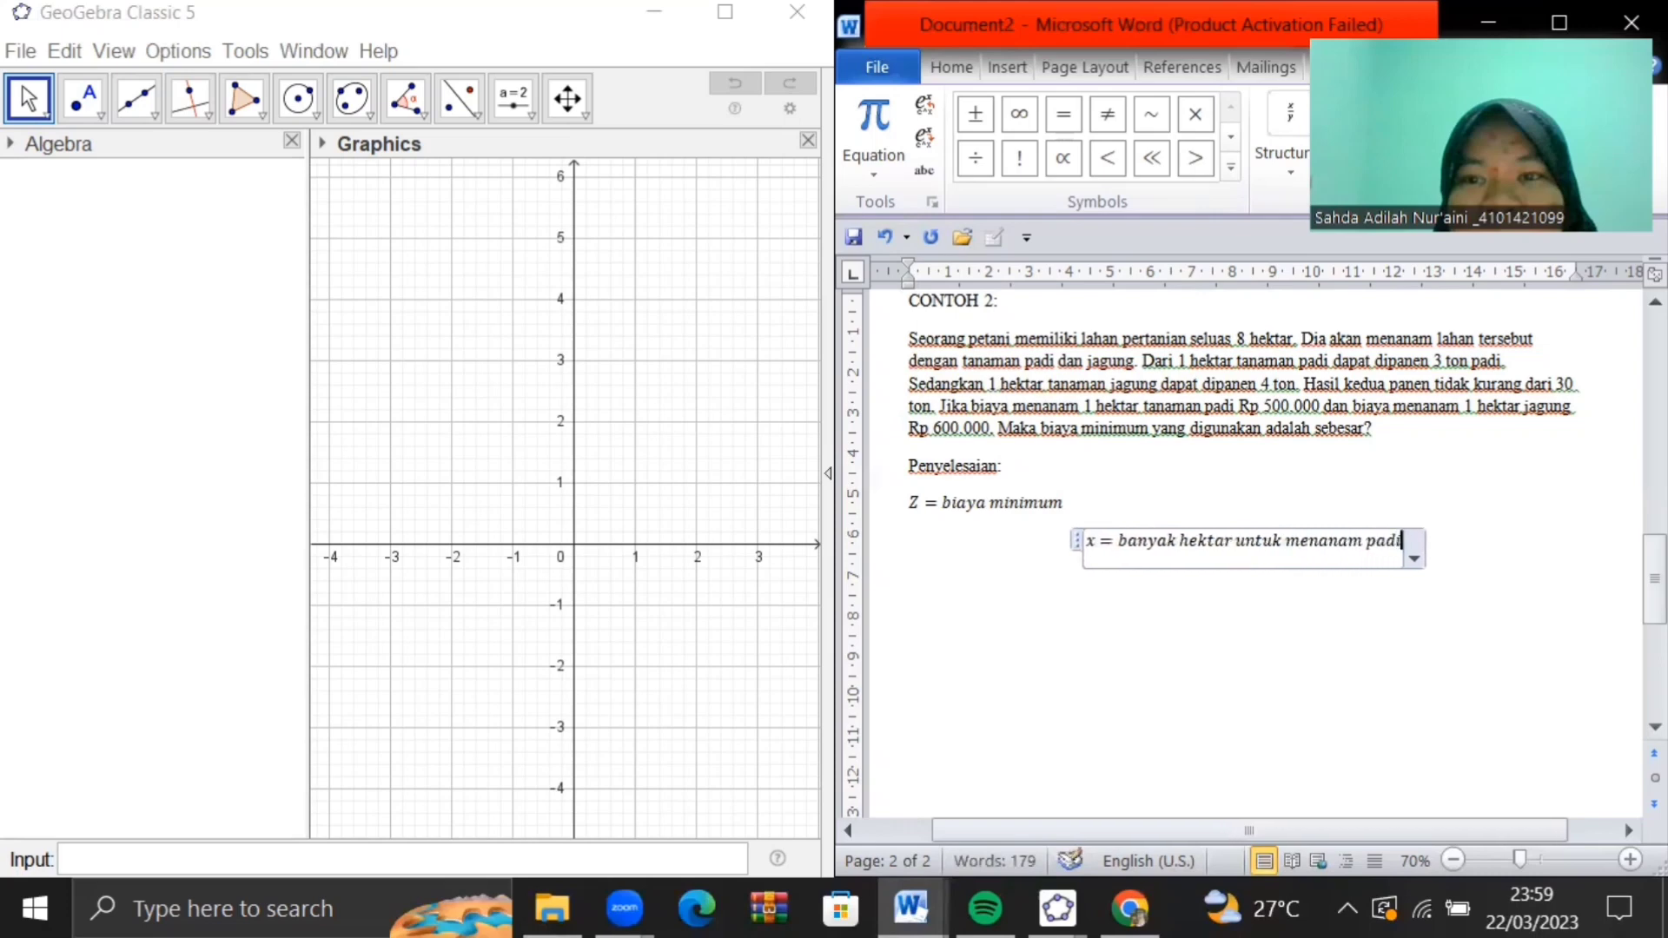
key(Right)
text(v)
key(BackSpace)
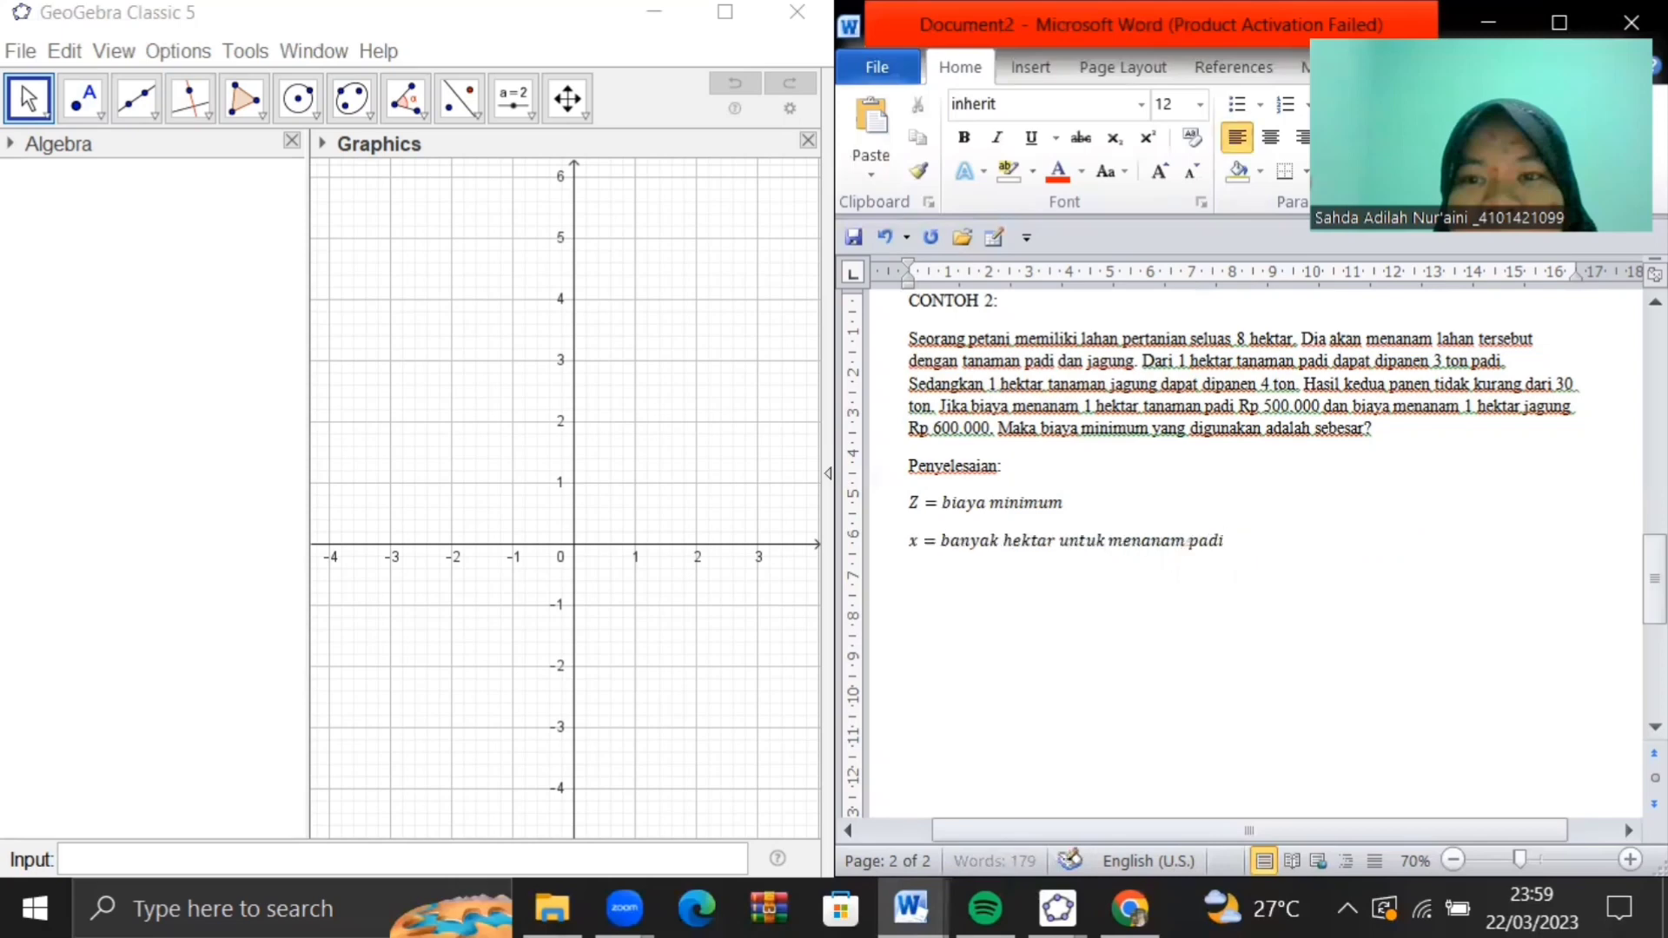
Insert the variable definition "y = banyak hektar untuk menanam jagung" as an equation below the x line
key(Return)
key(alt+equal)
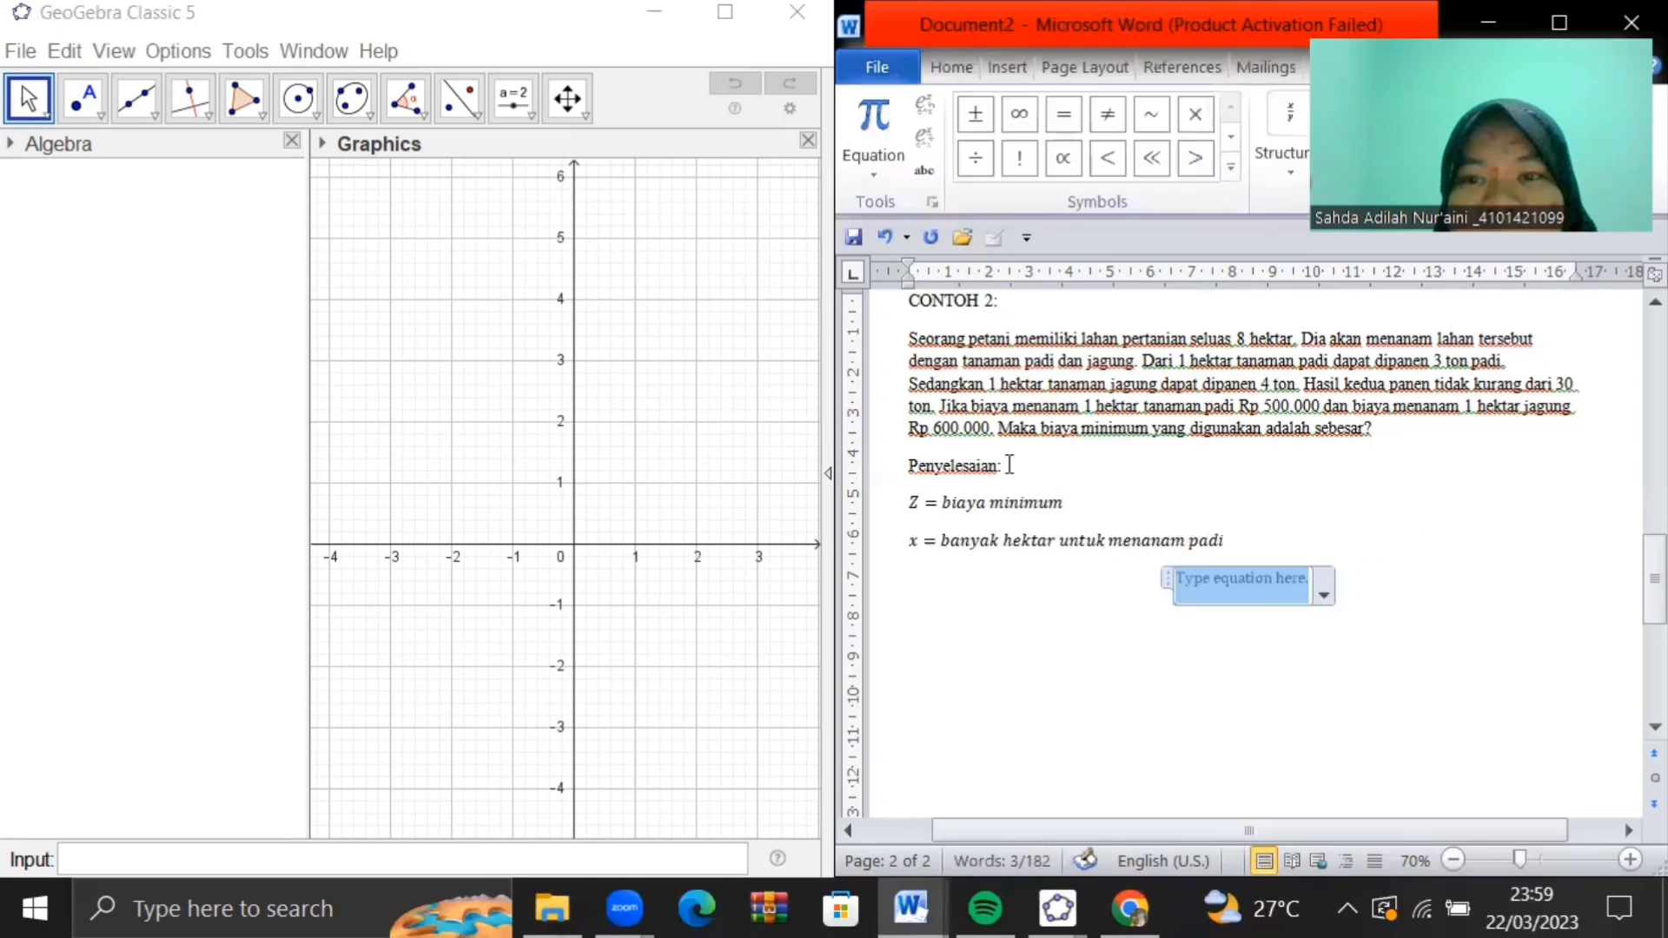
text(y = )
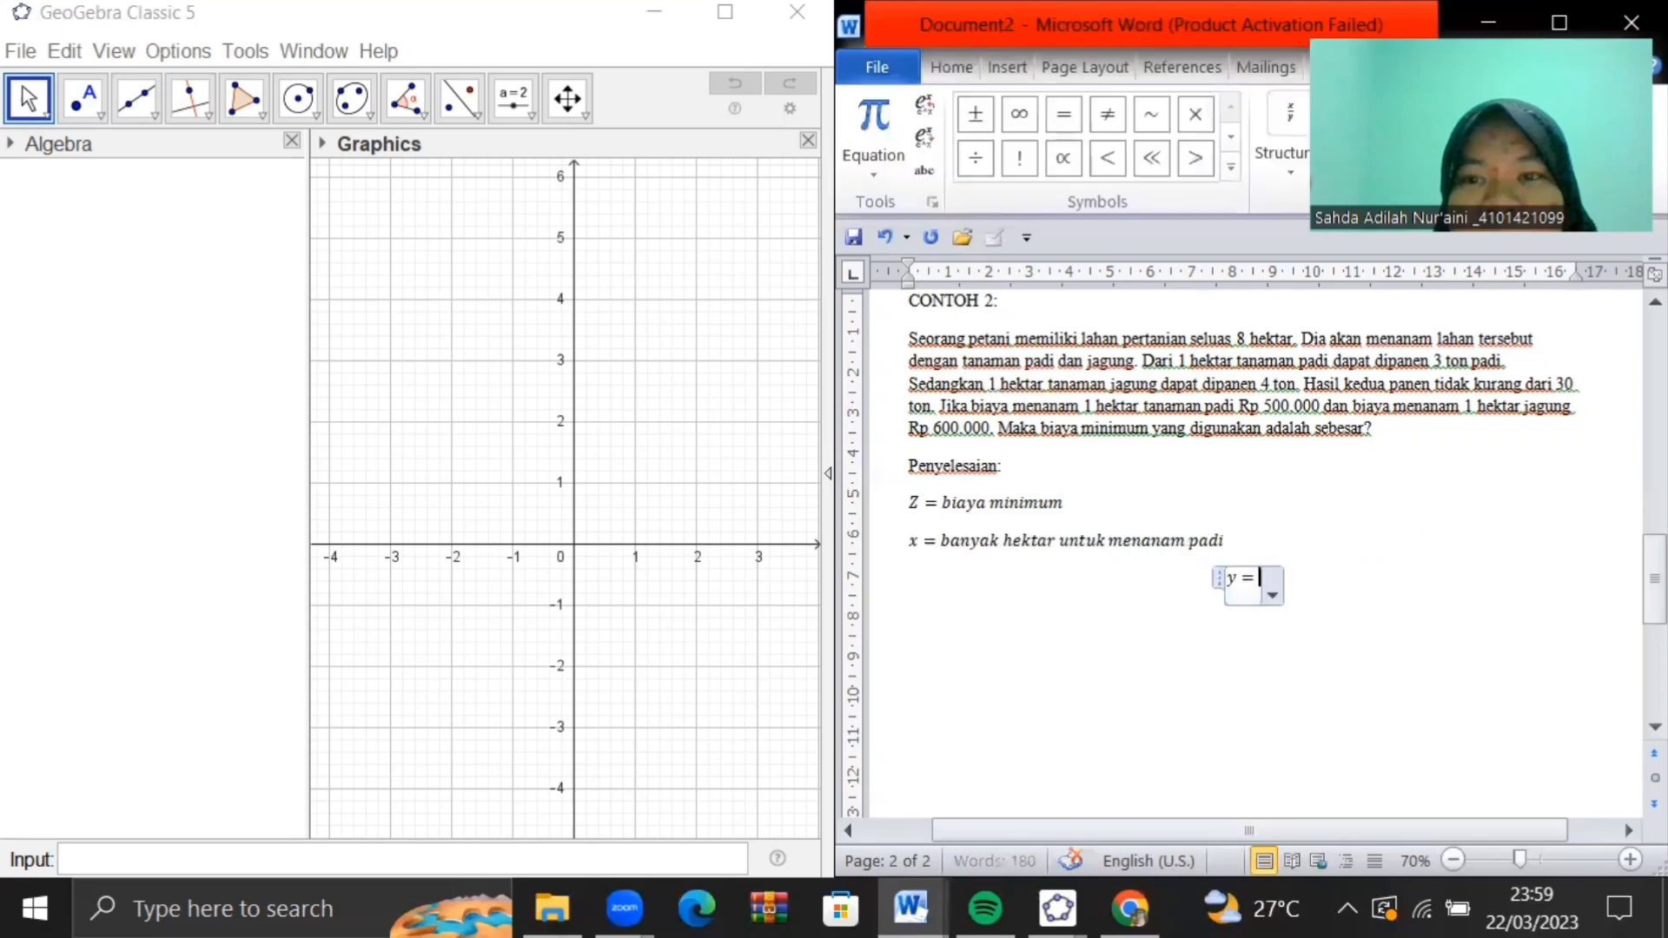
text(banyak hek)
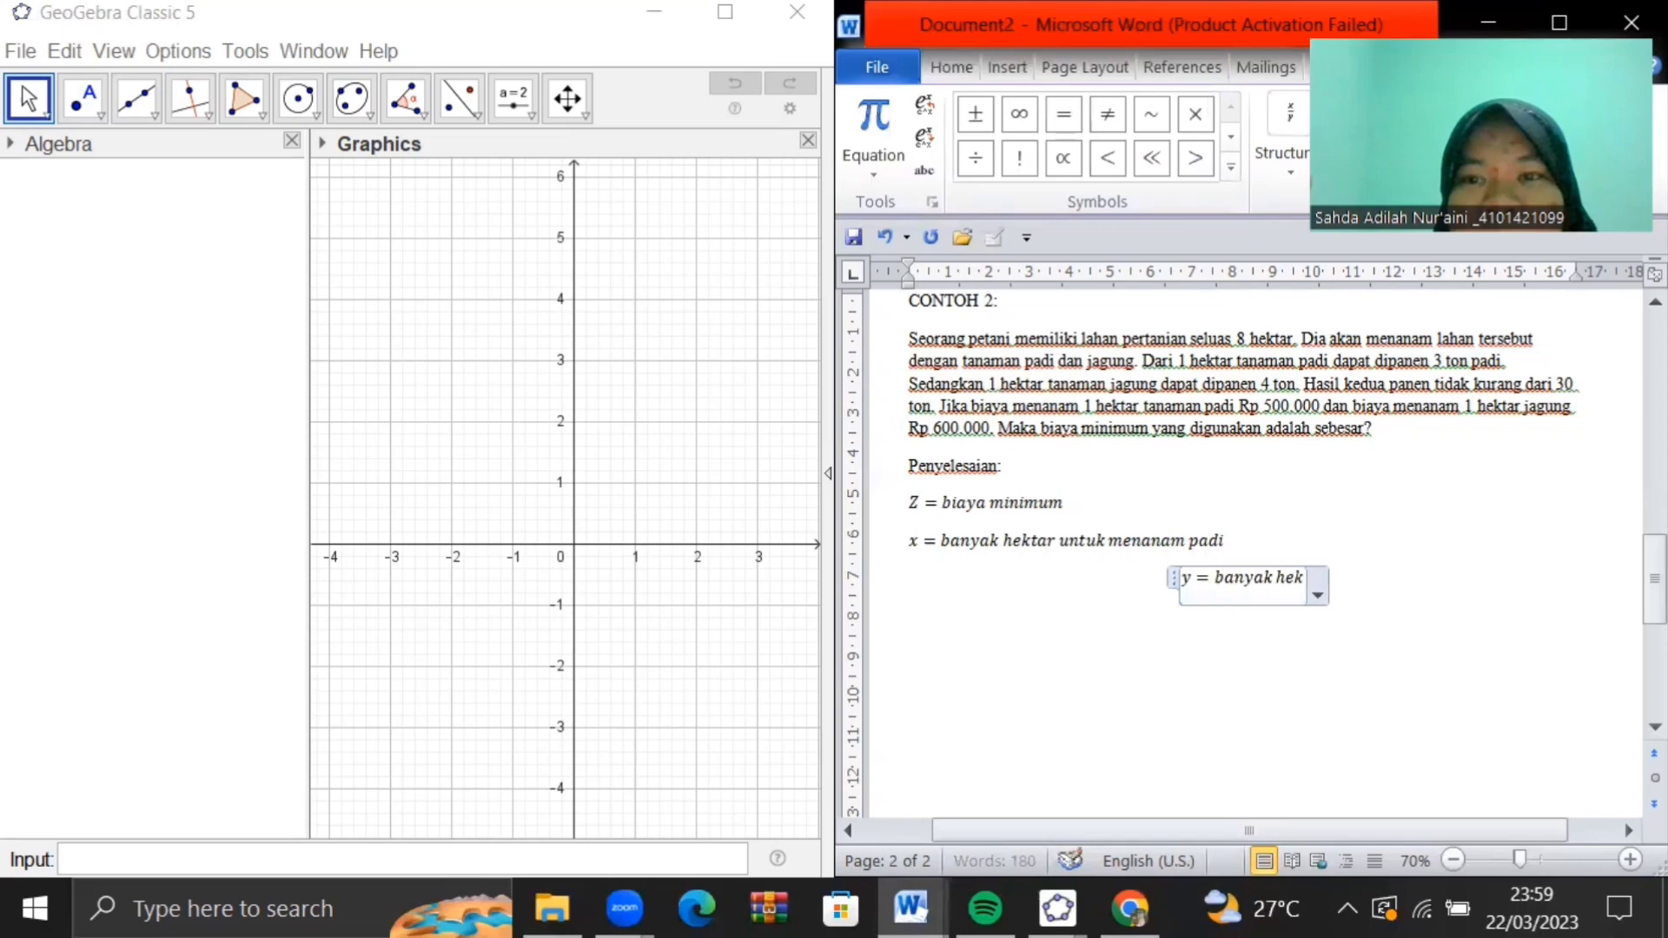
text(tar untuk menan)
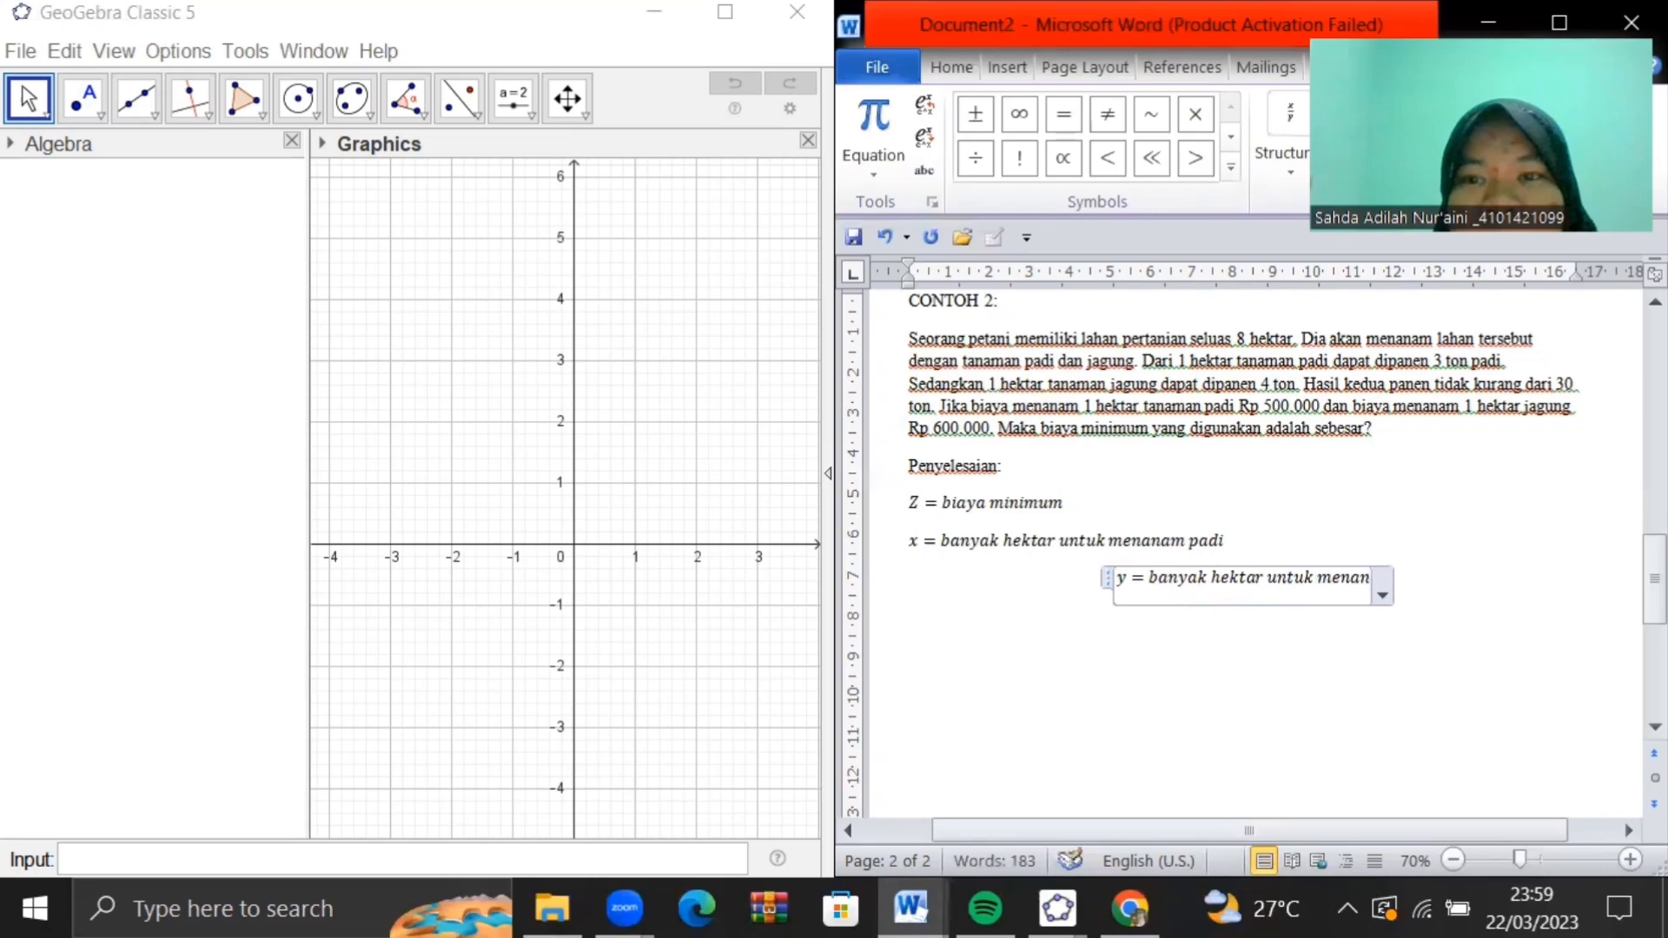
text(am j)
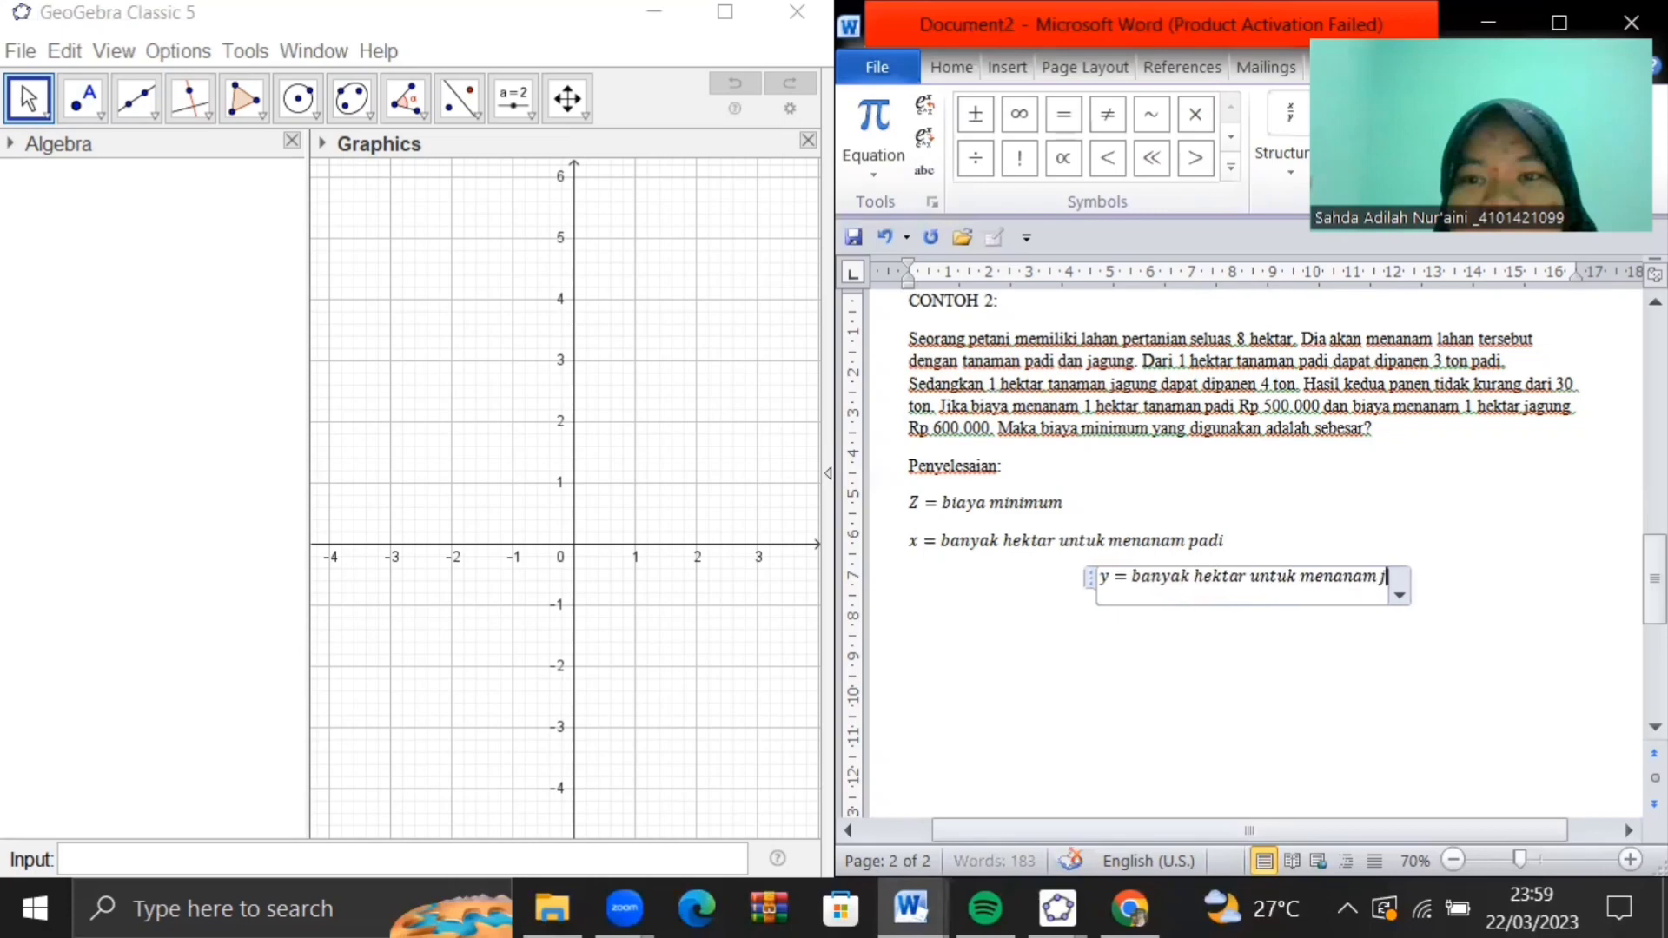
text(agung)
key(Right)
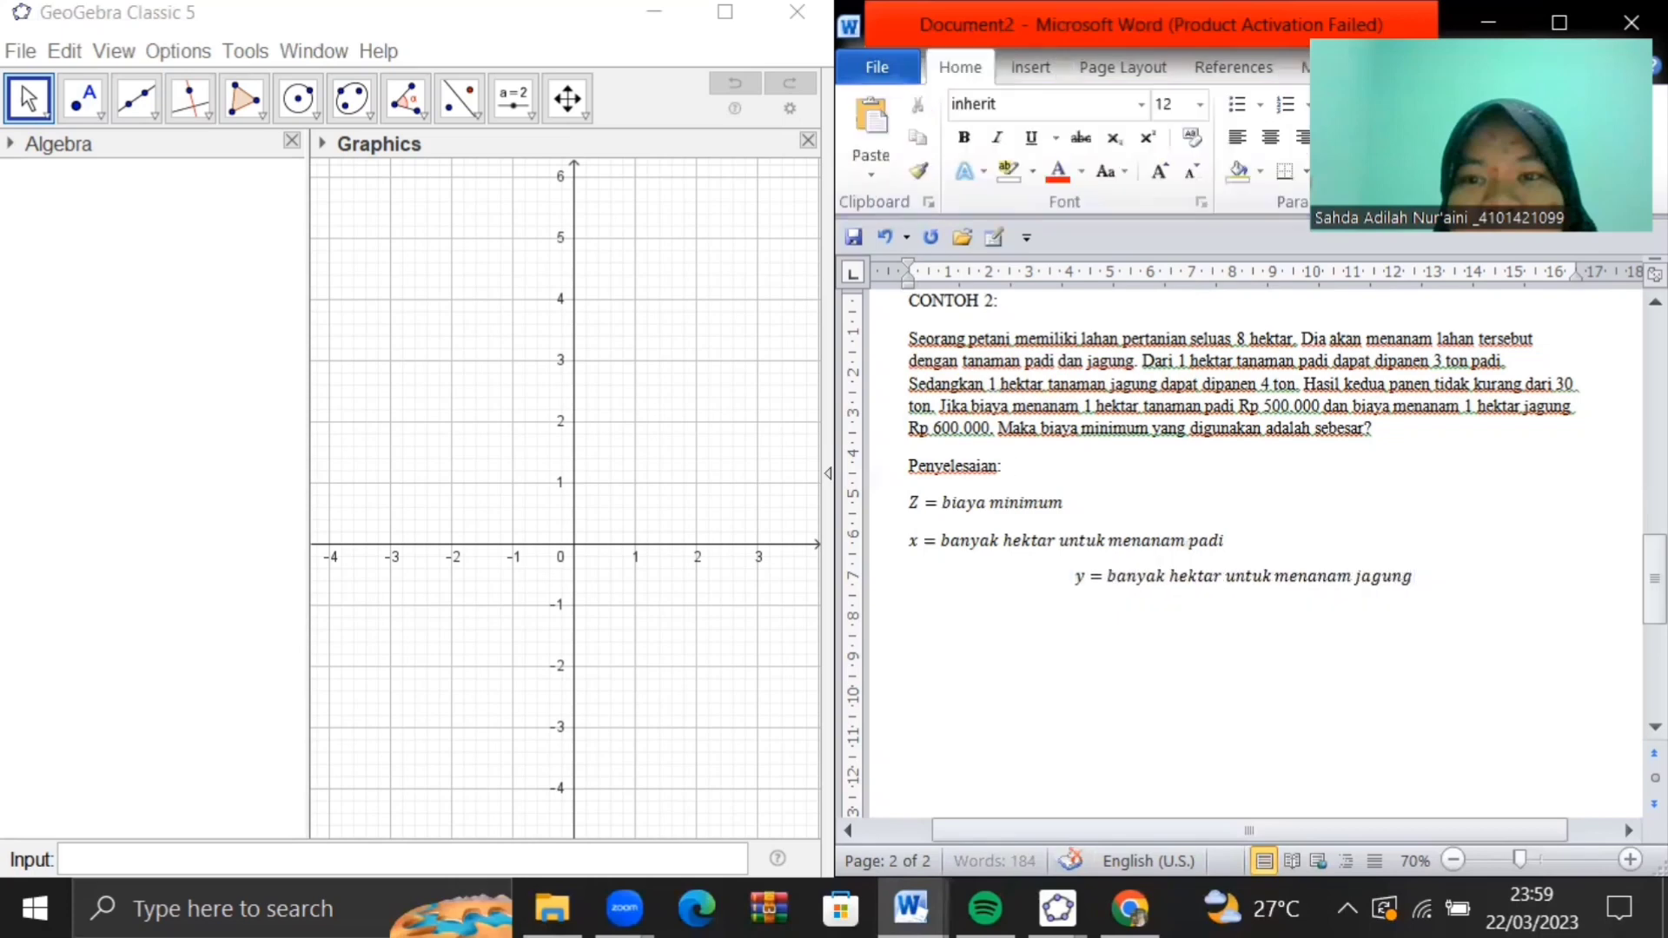
Add the heading "Fungsi tujuan:" on a new line below the y definition
key(Return)
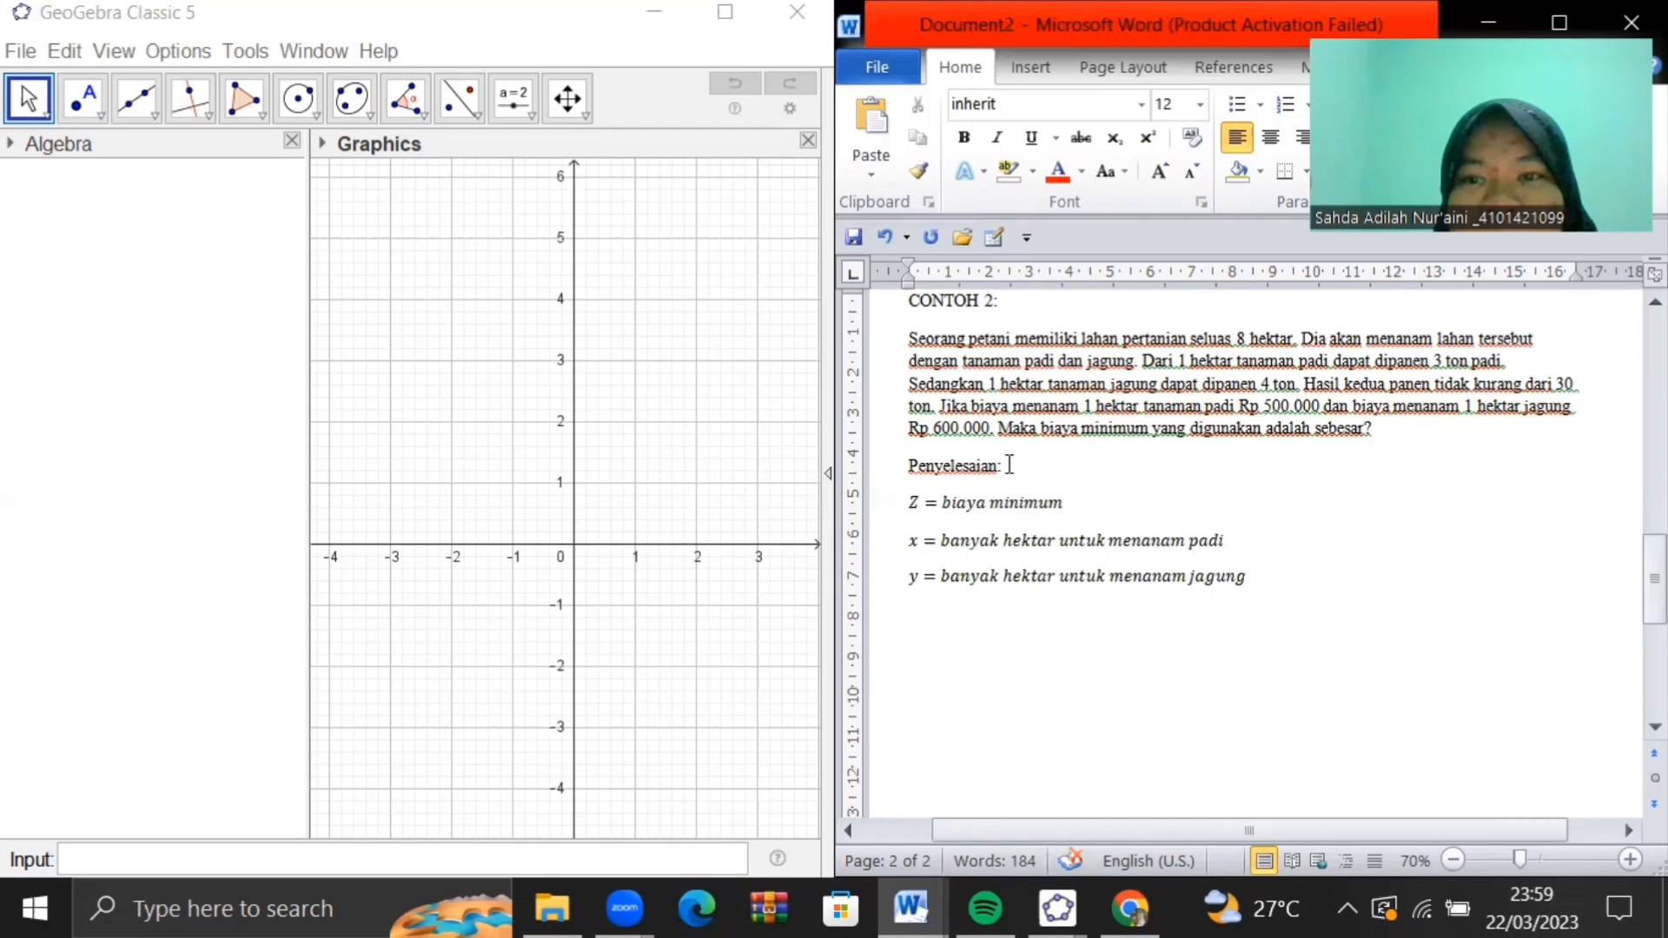
text(Fungsi tujua)
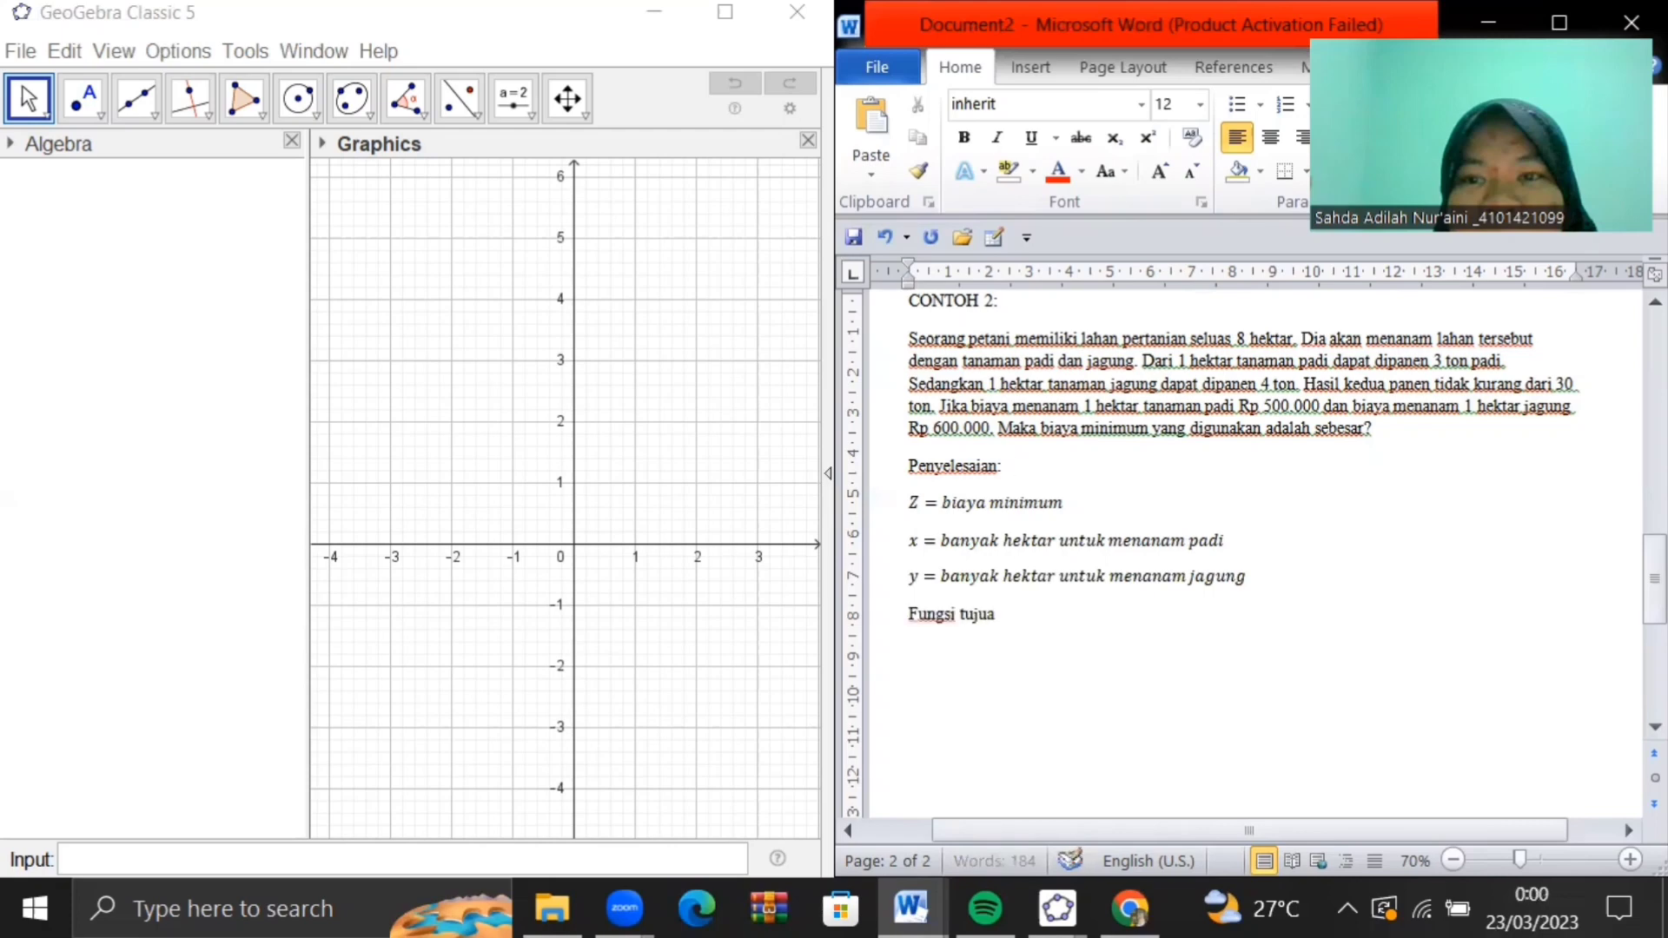
text(n:)
Insert the objective function "Z = 500.000x + 600.000y" as a left-aligned equation below the Fungsi tujuan heading
key(alt+equal)
text(Z =)
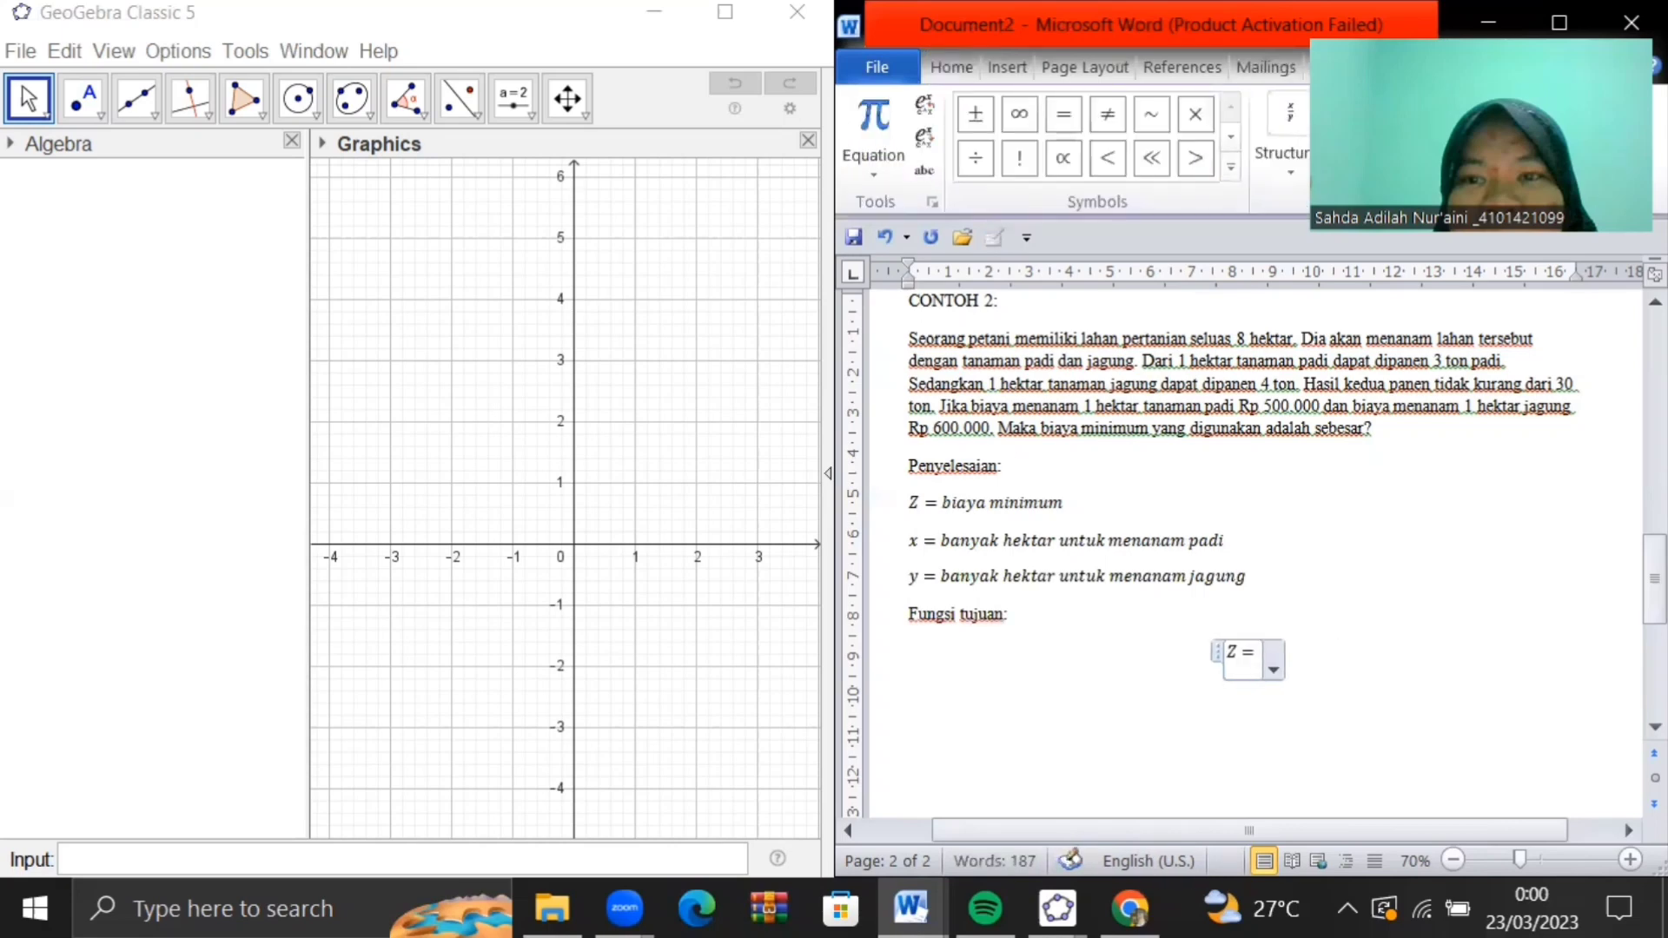
text( 500)
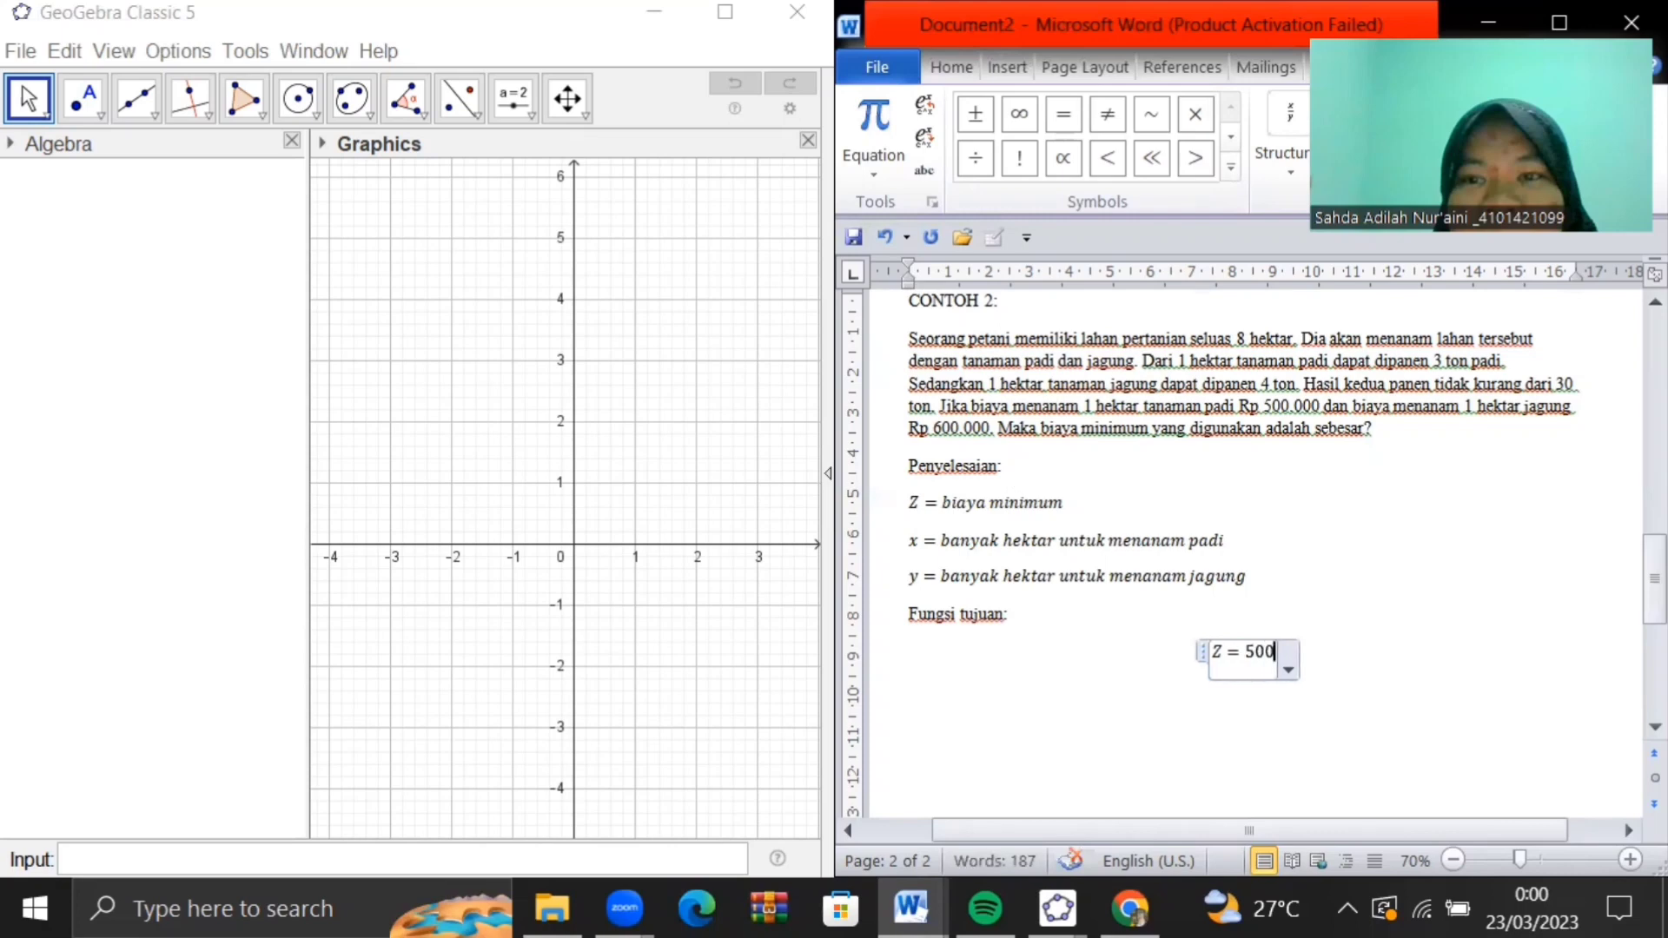
text(.000)
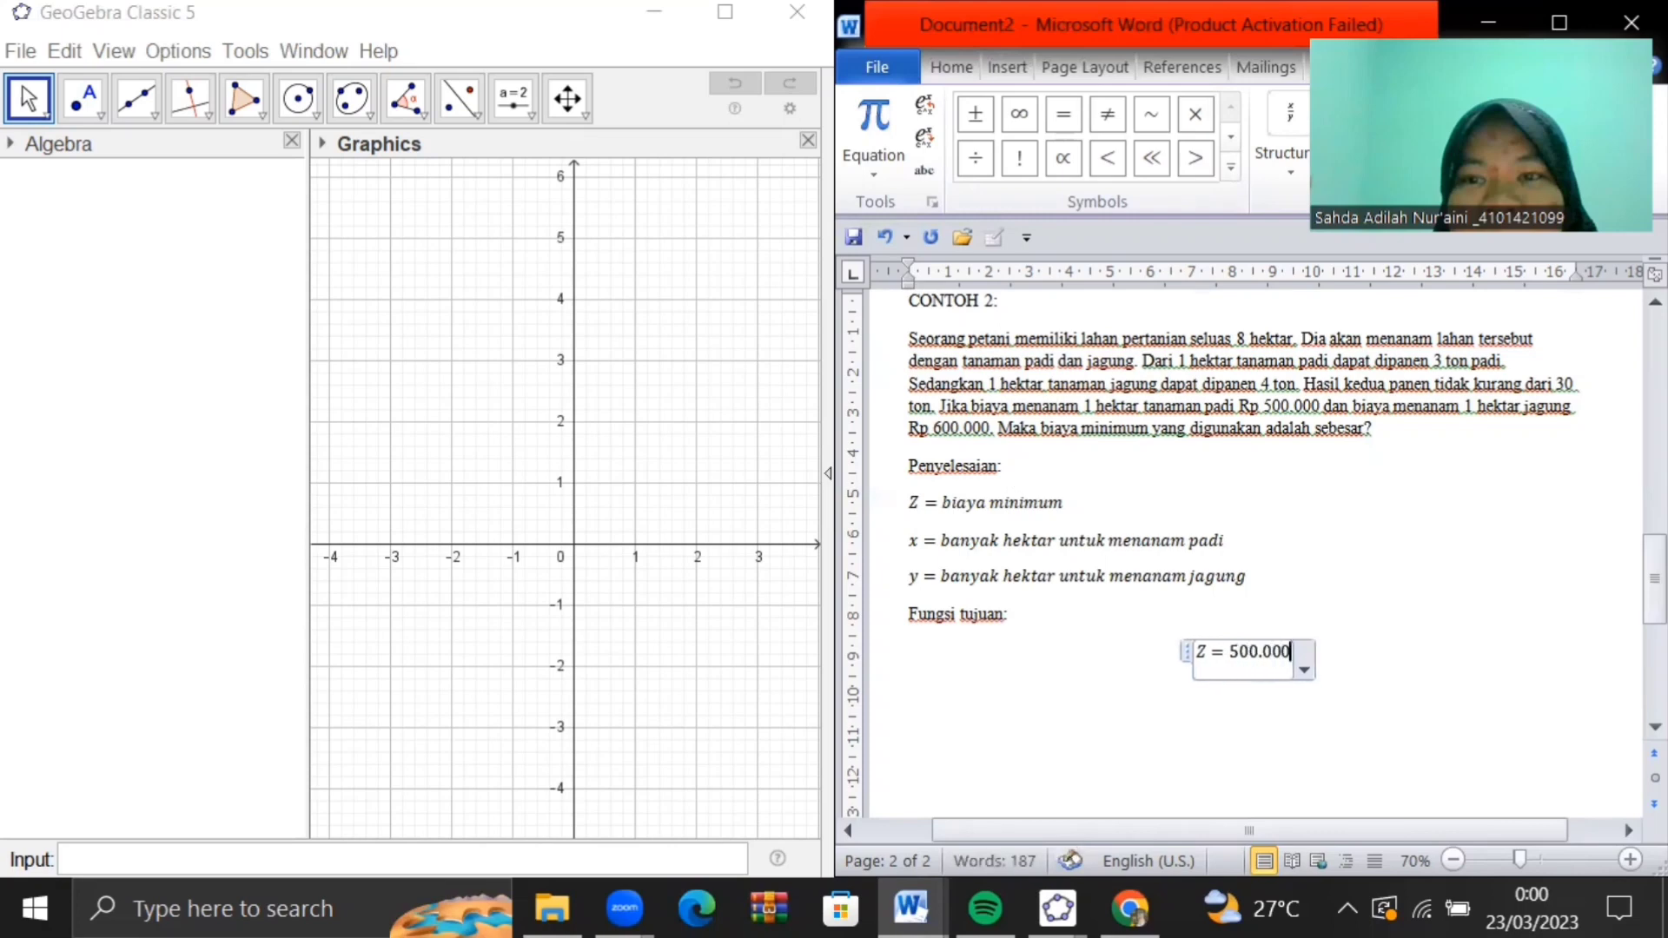
text(x + )
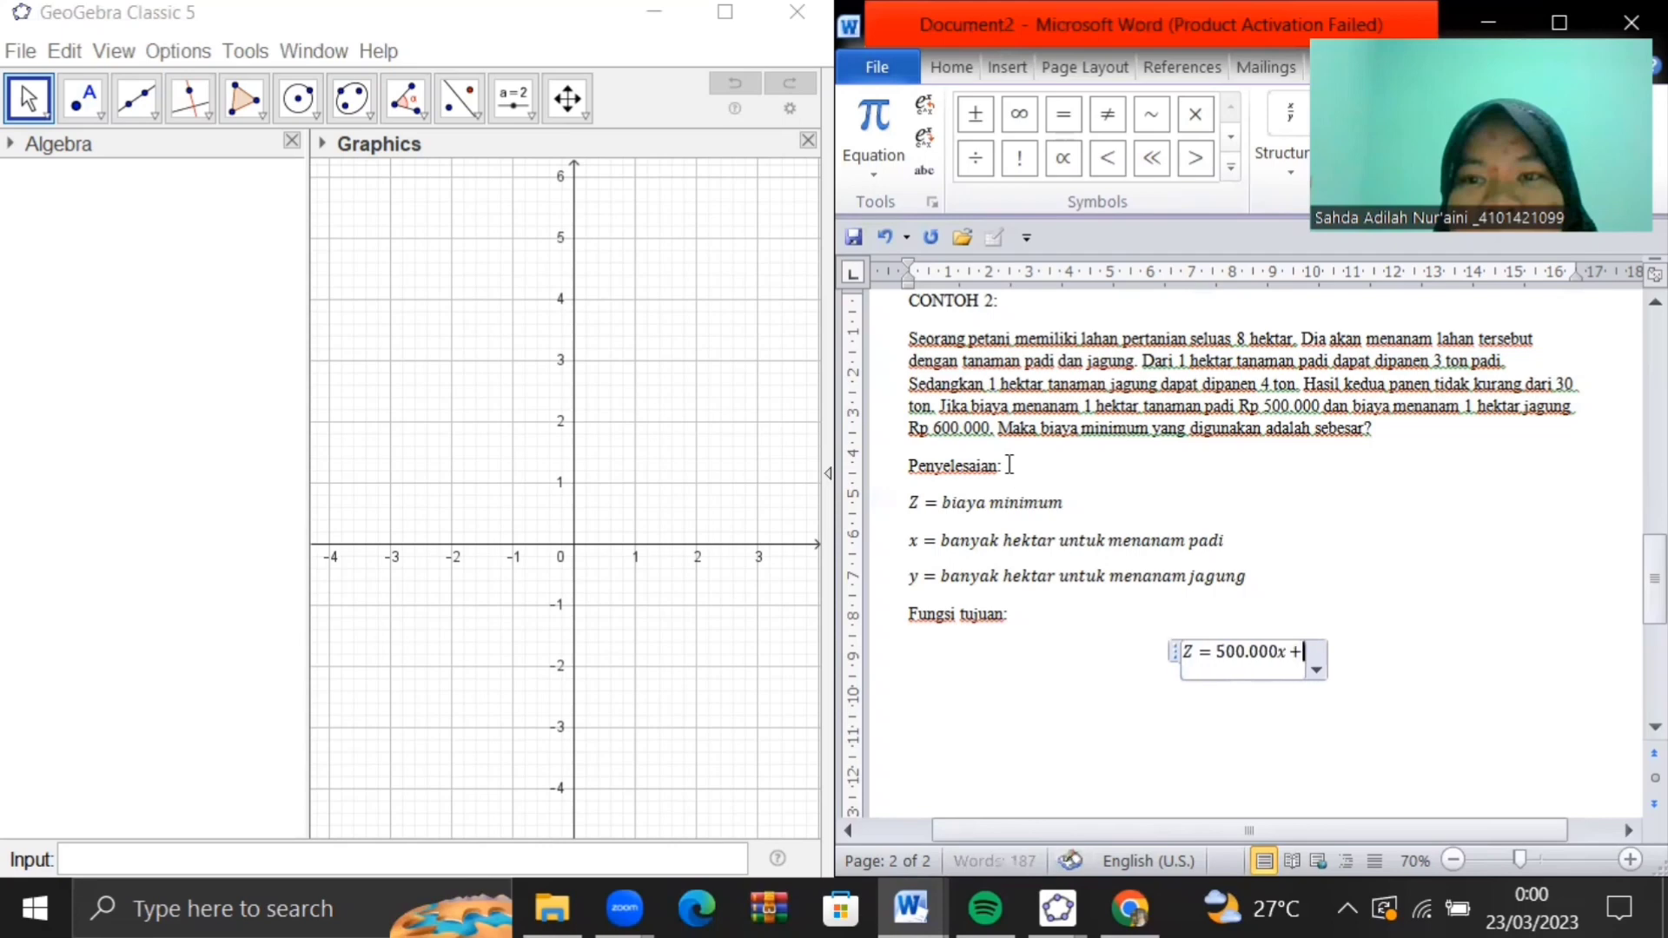
text(6)
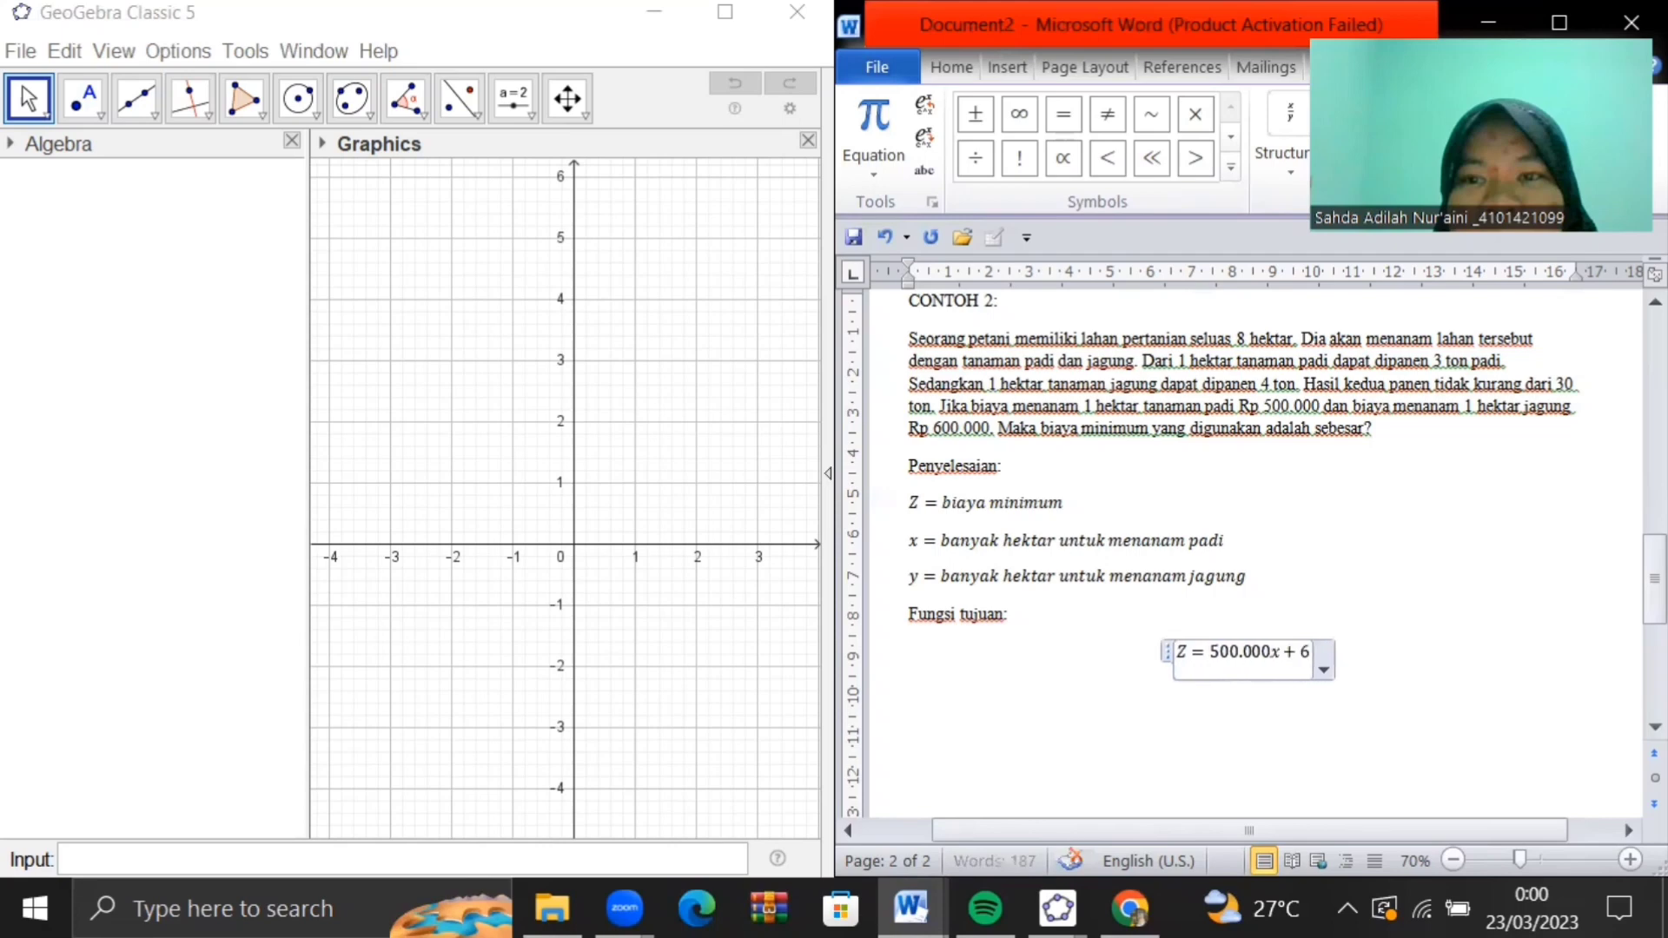
text(00.000y)
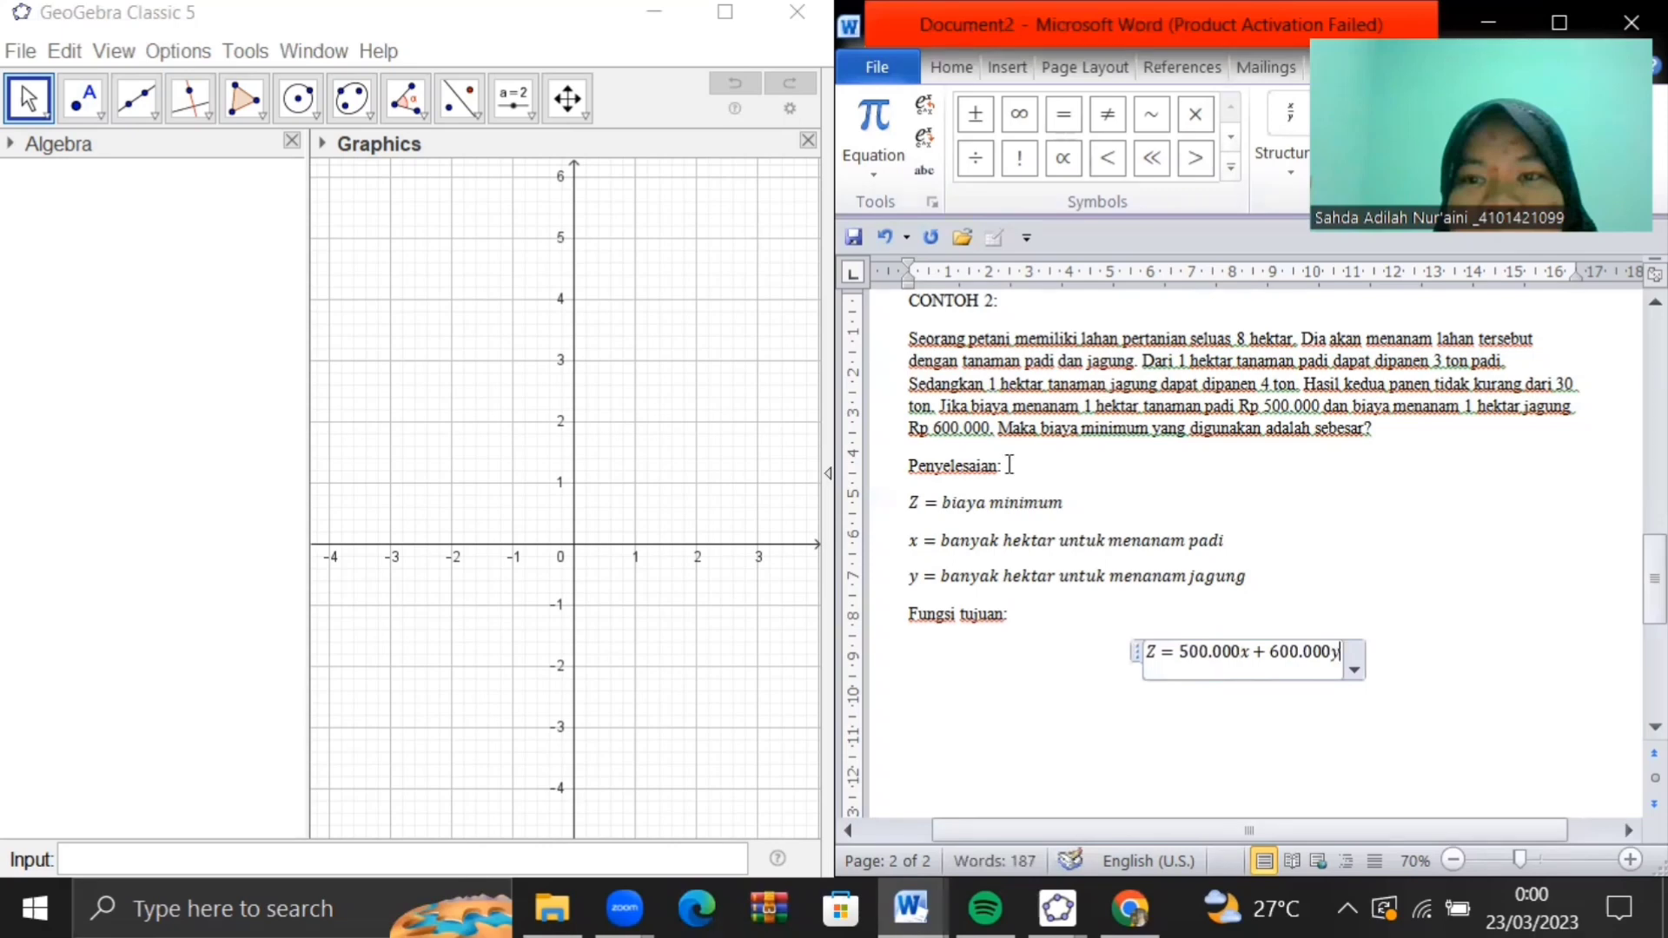
key(Return)
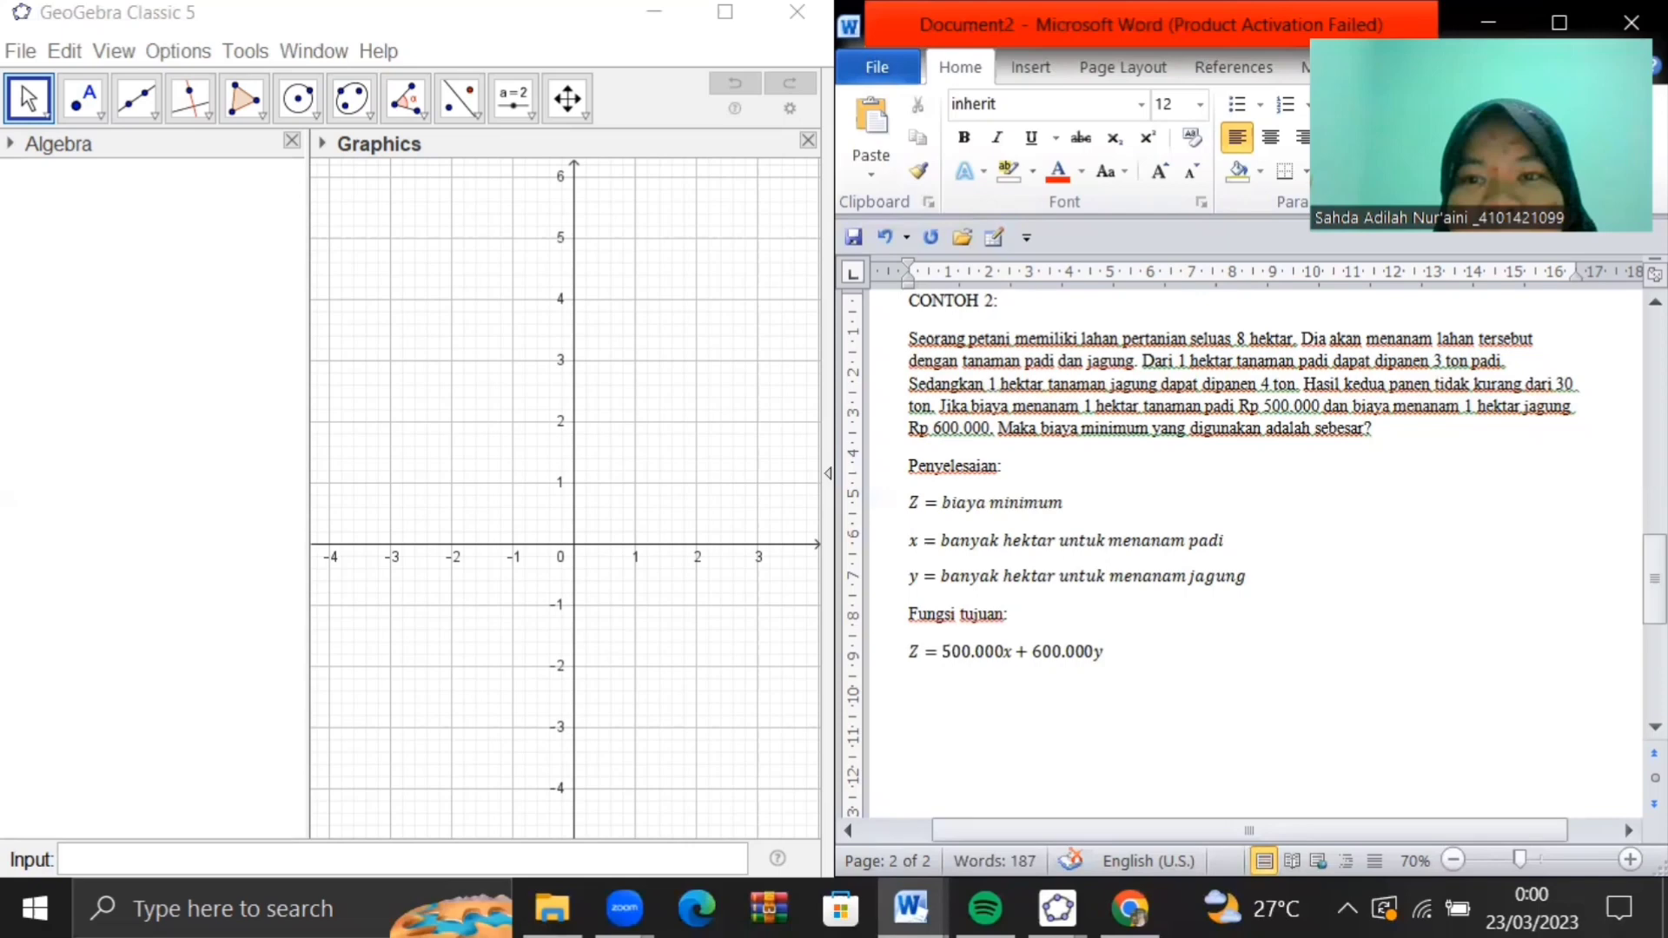
Add the heading "Kendala:" and insert the constraint "x + y ≤ 8" below it as a left-aligned equation
text(Kendala:)
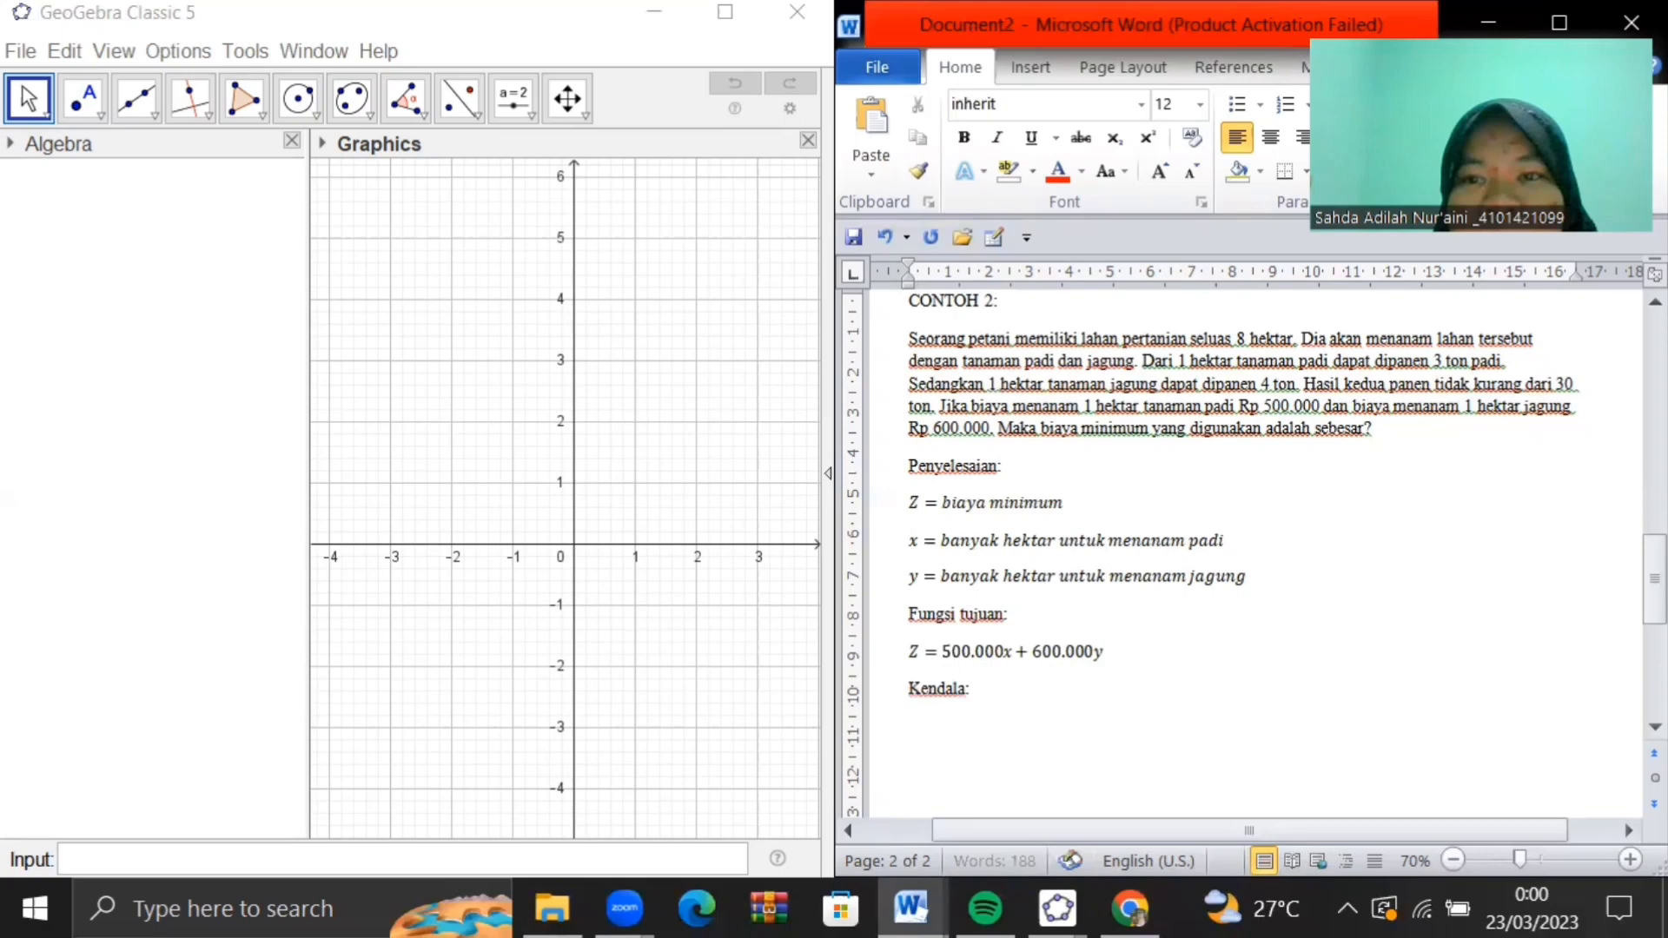
key(Return)
text(X)
key(alt+equal)
text(x+)
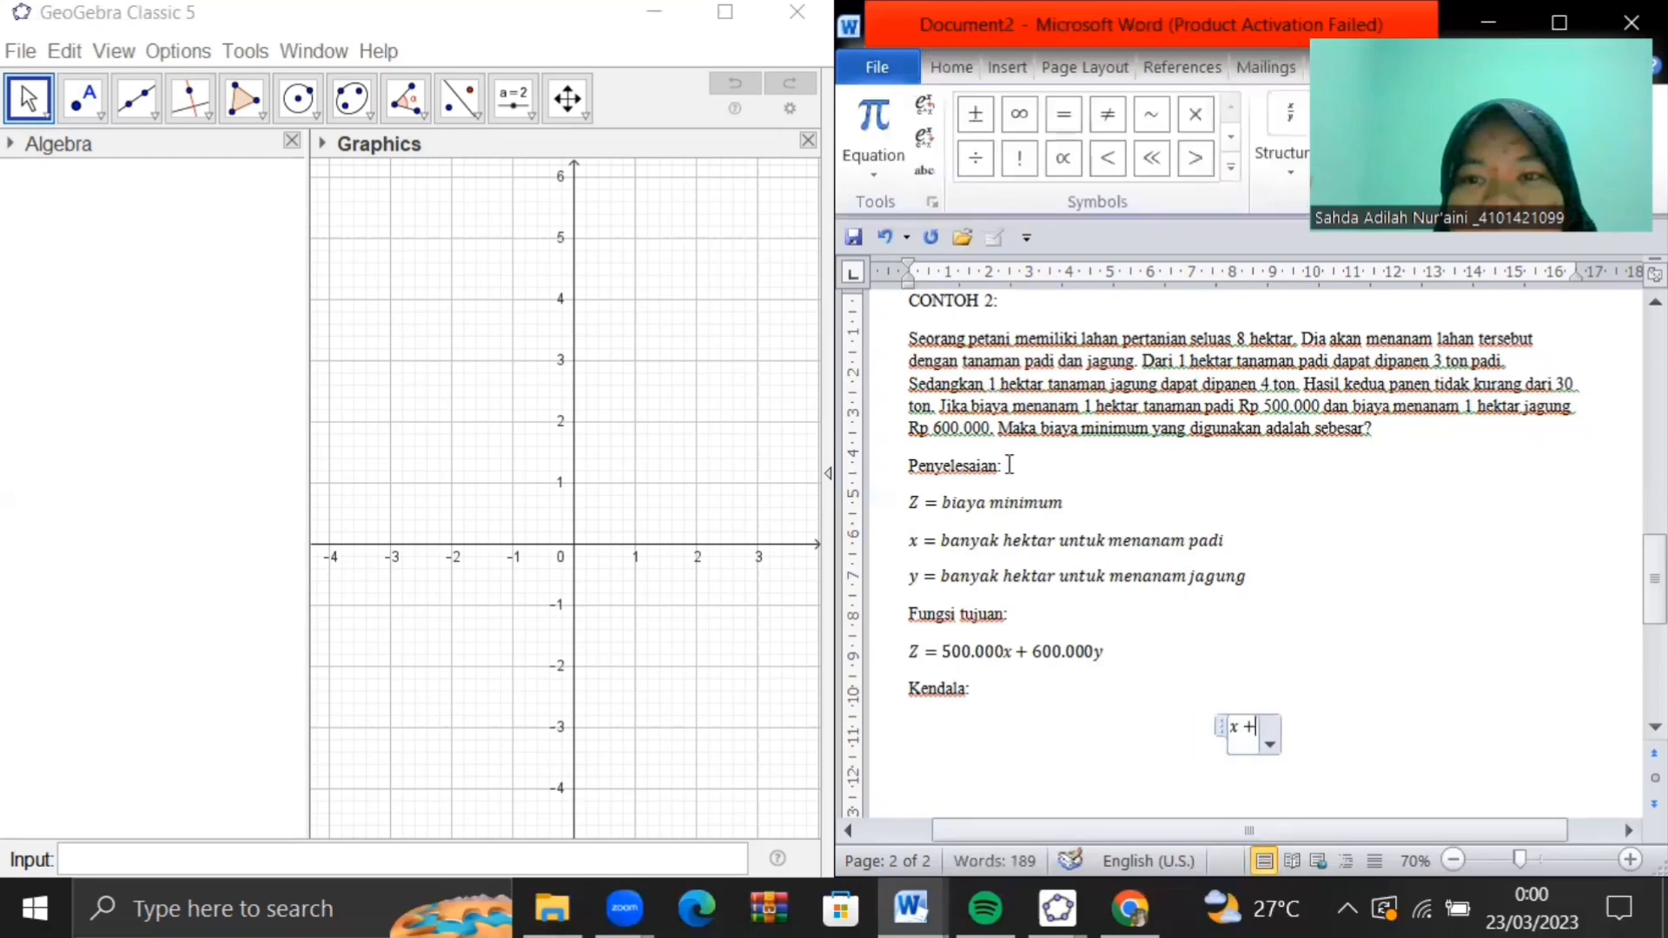
text(y)
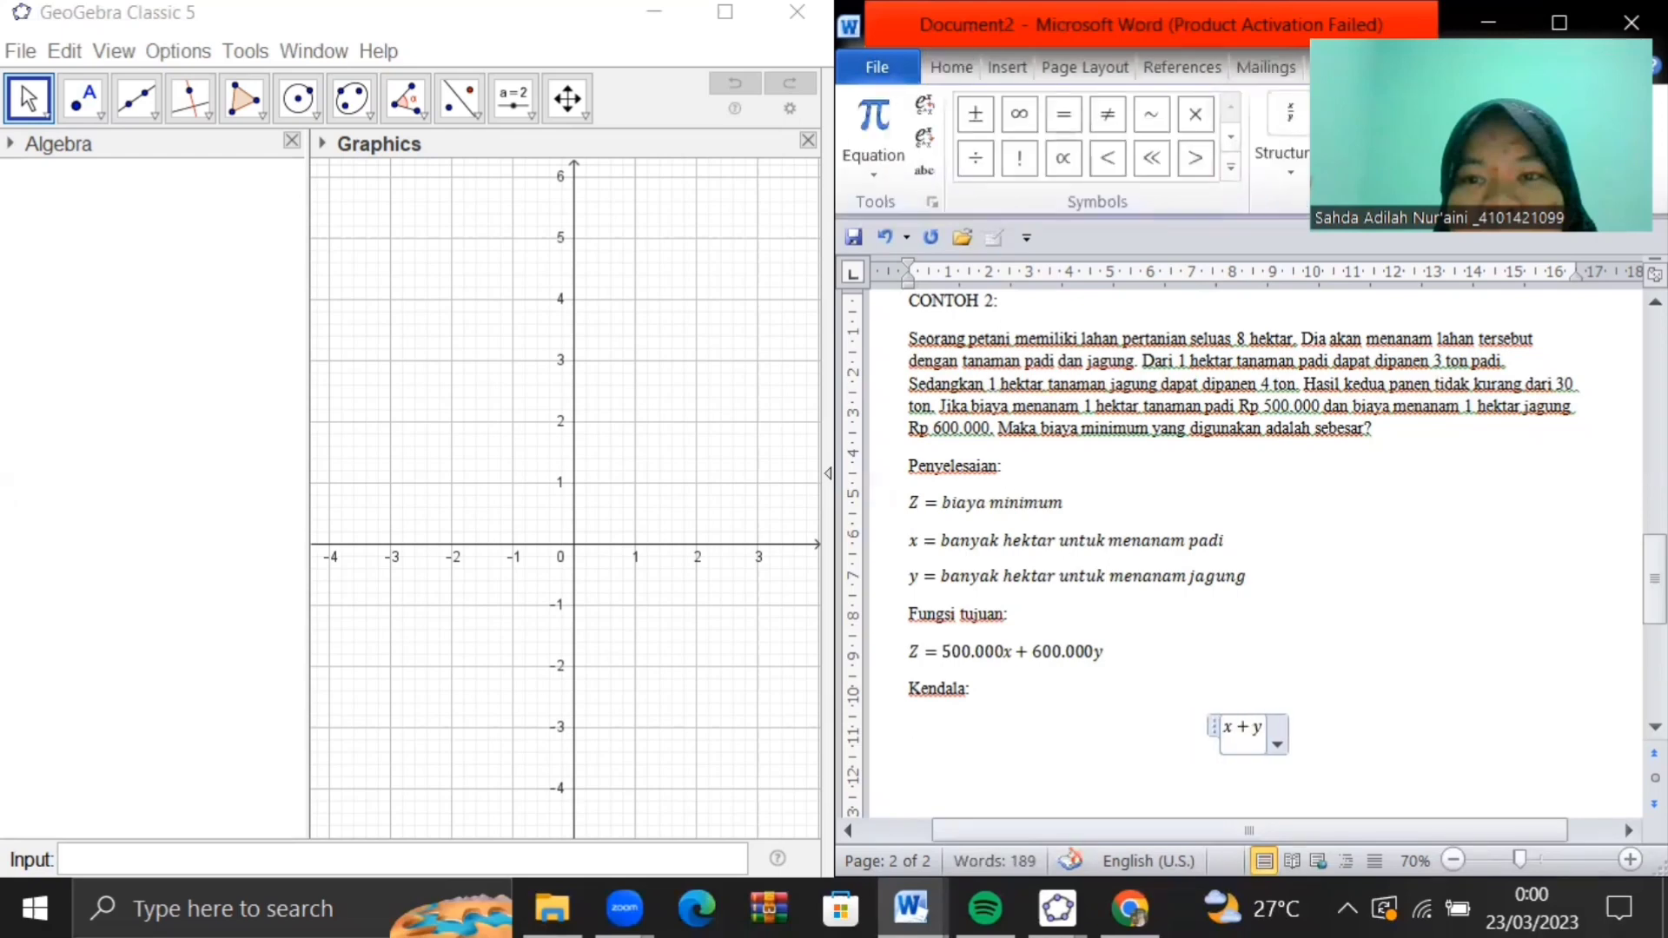
text(<=)
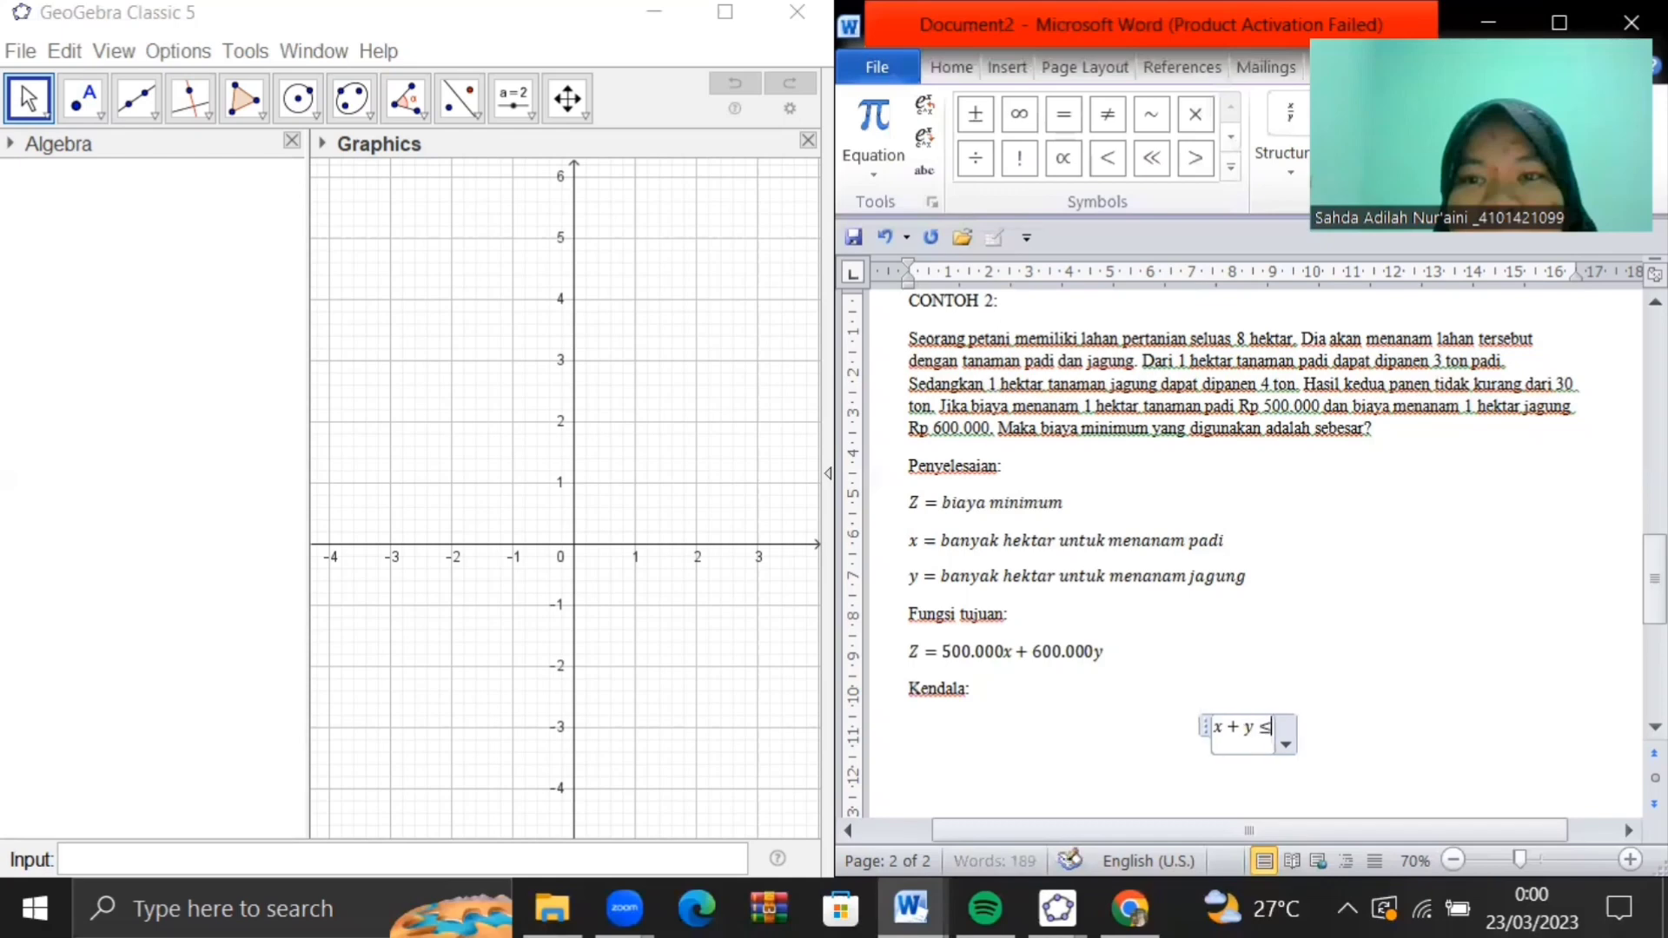
text(8)
click(1009, 465)
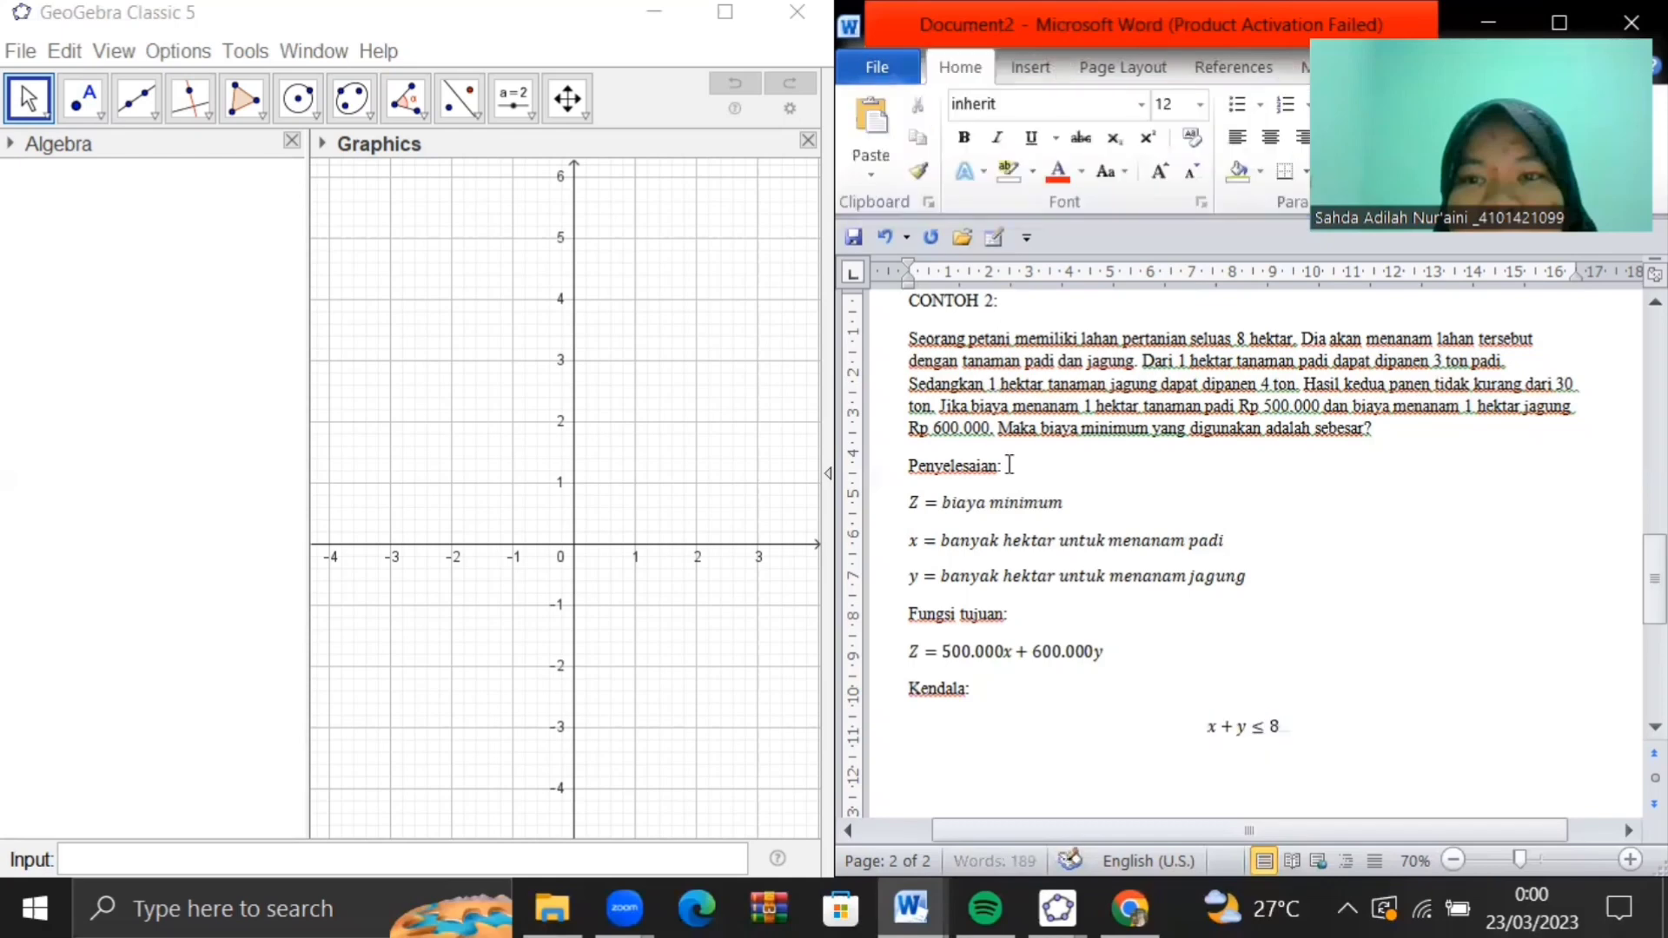
key(ctrl+End)
key(ctrl+l)
key(Return)
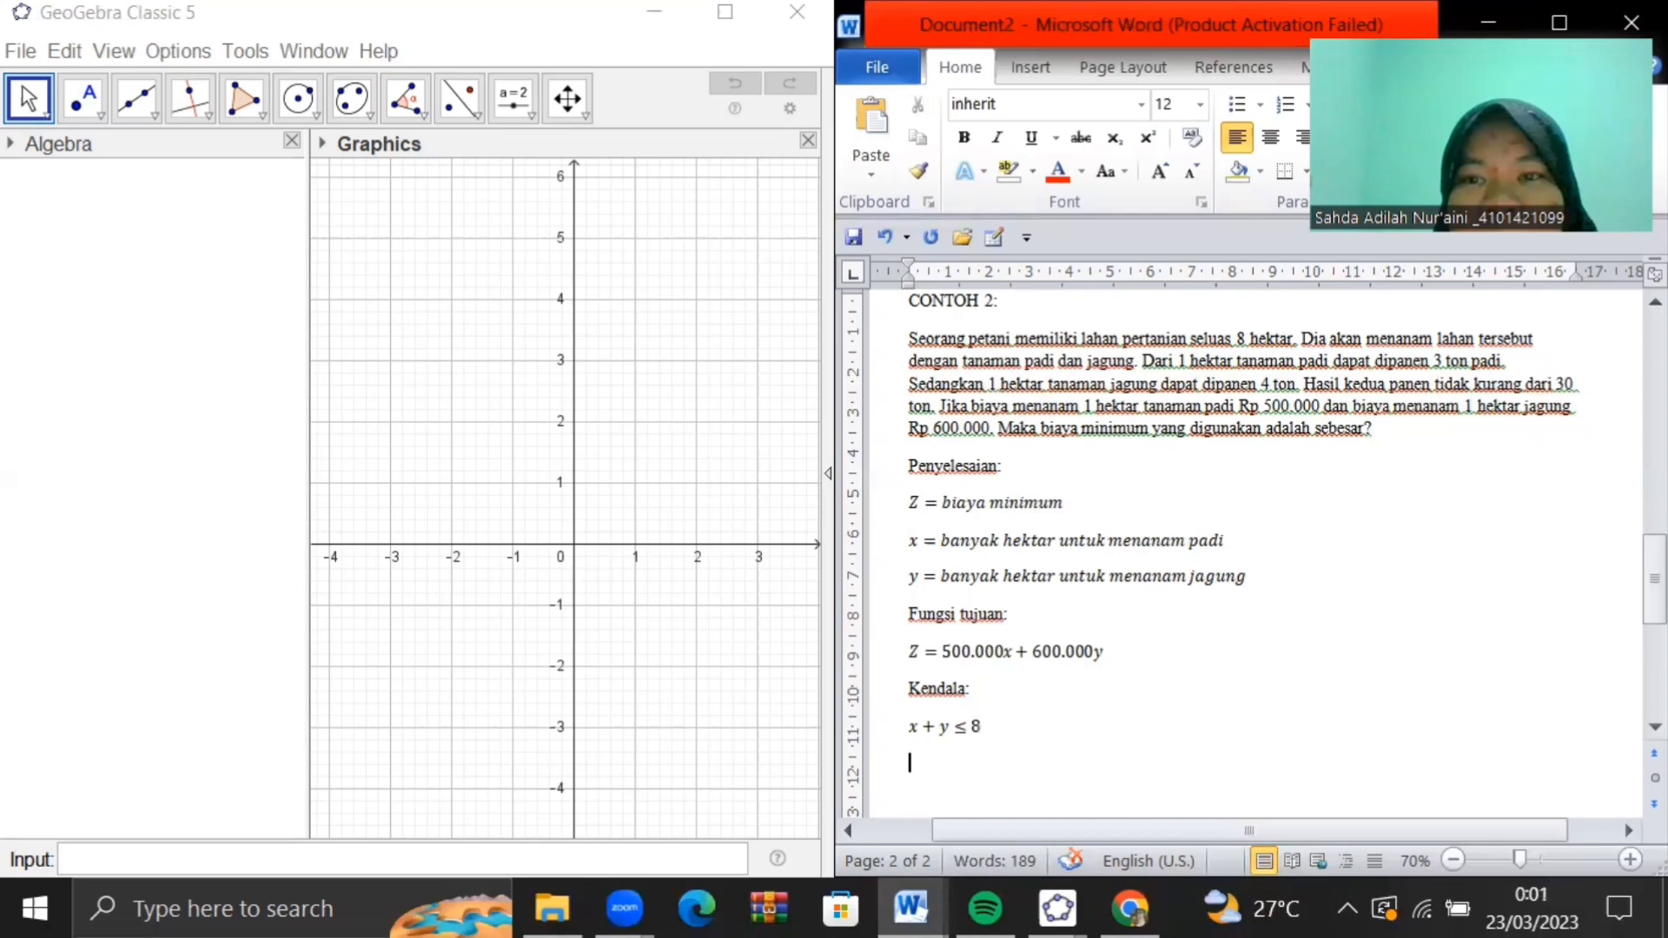
Insert the harvest constraint "3x + 4y ≥ 30" as a left-aligned equation below the first constraint
key(alt+equal)
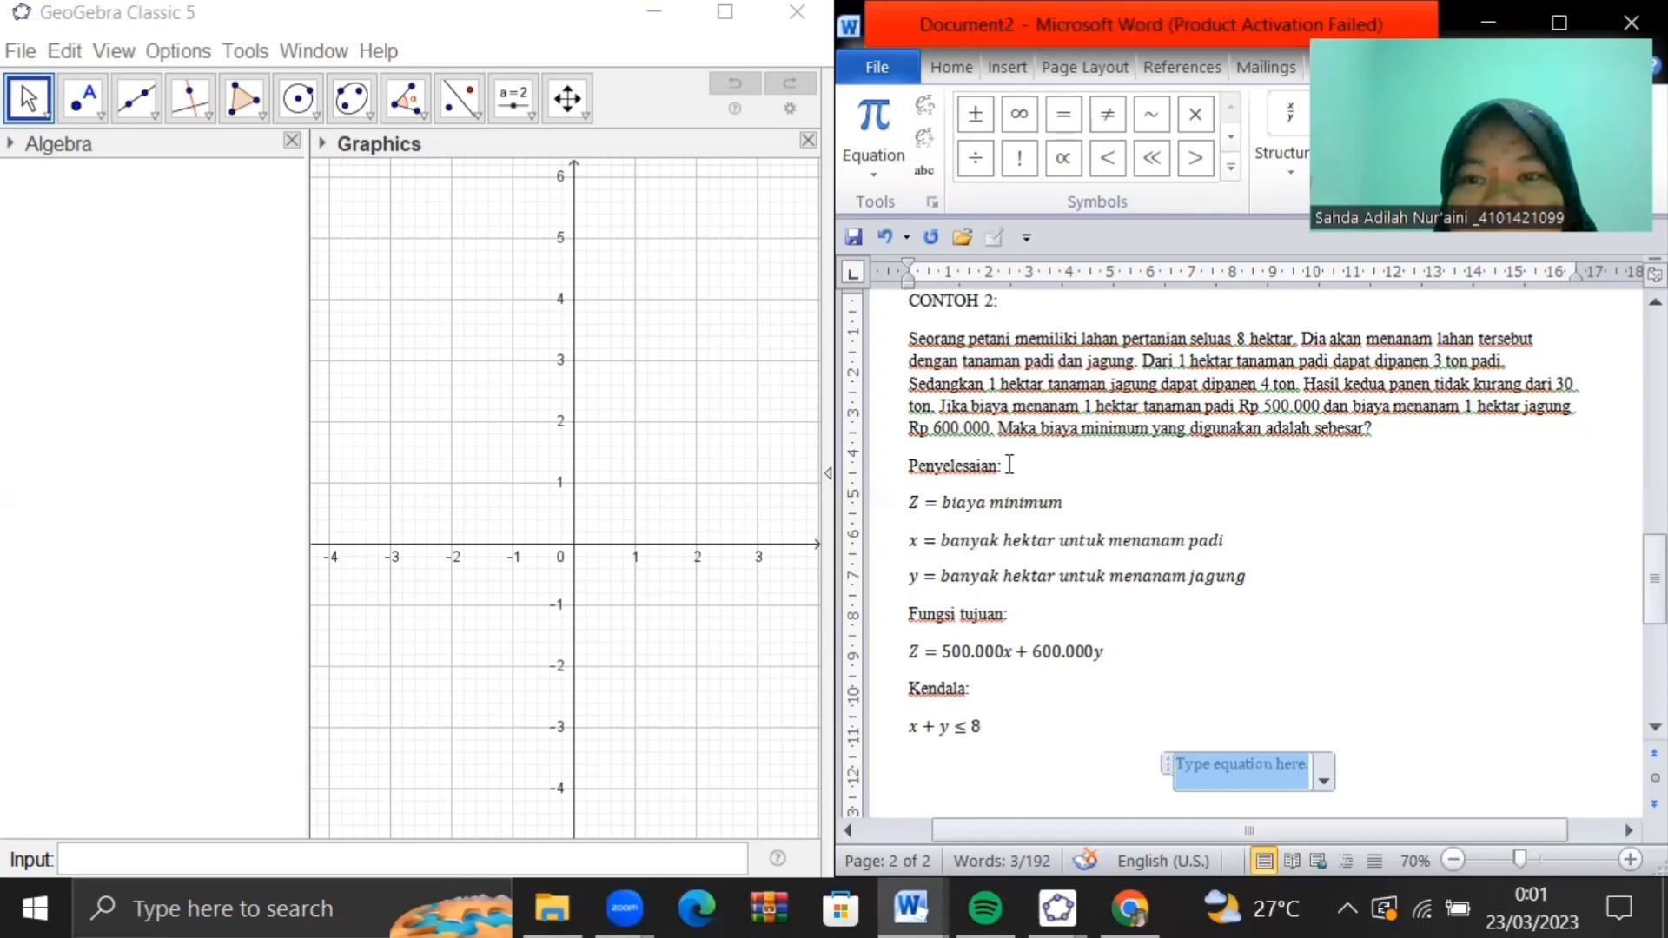
text(3x+)
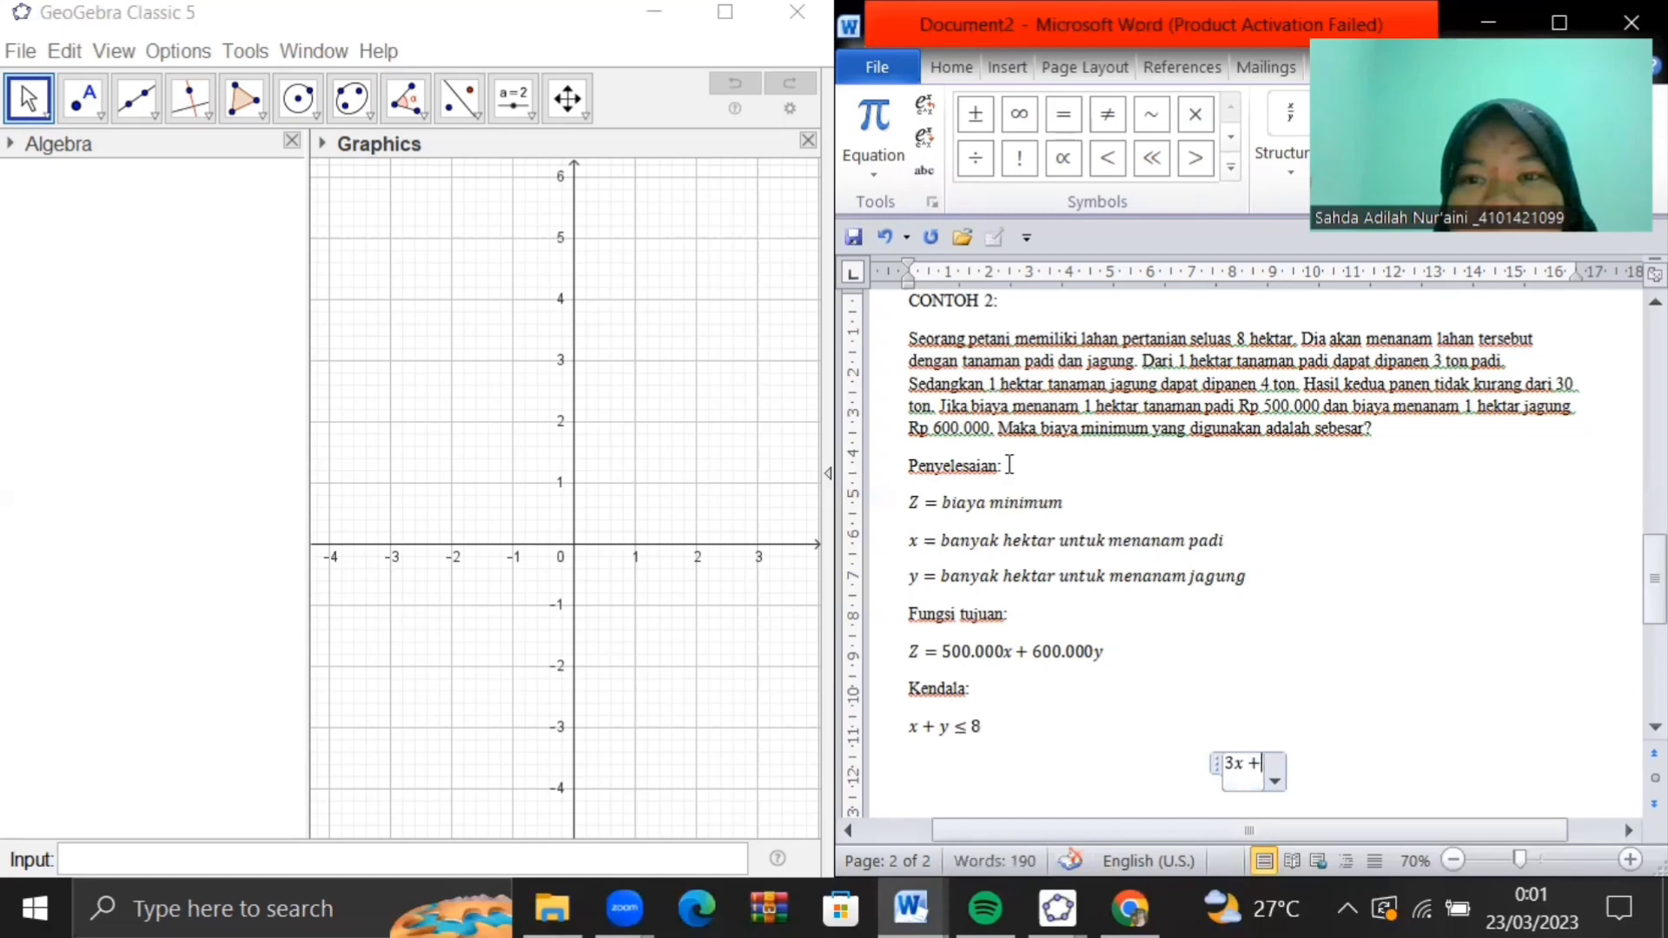
text(4y)
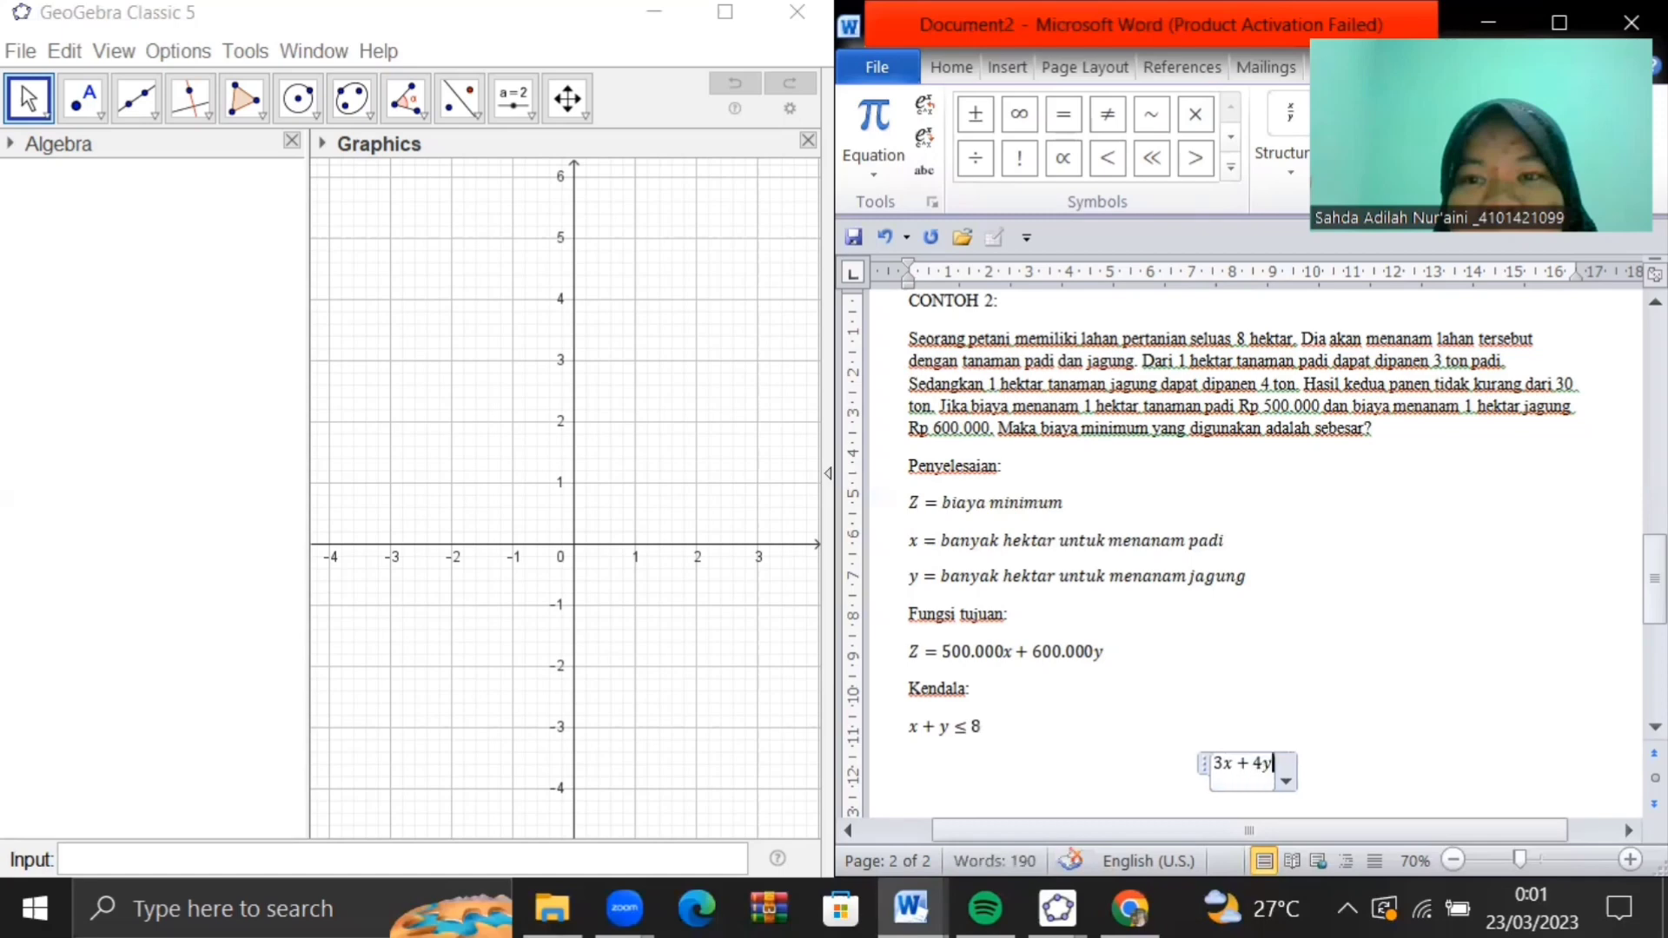
text(>=)
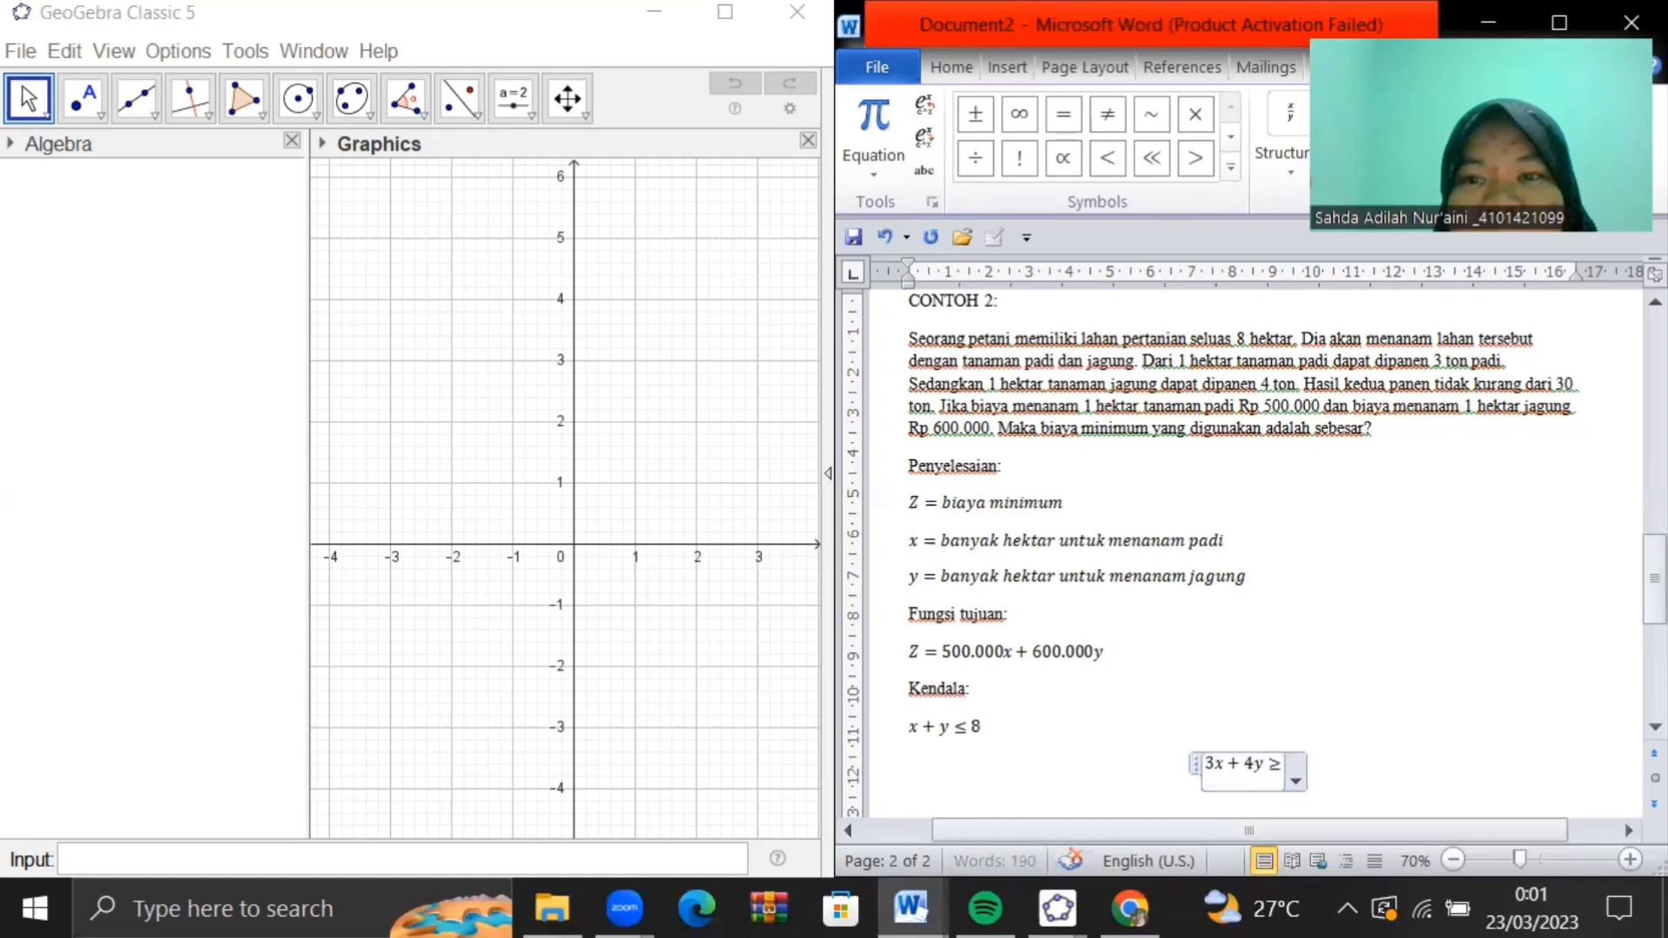
text(30)
key(Return)
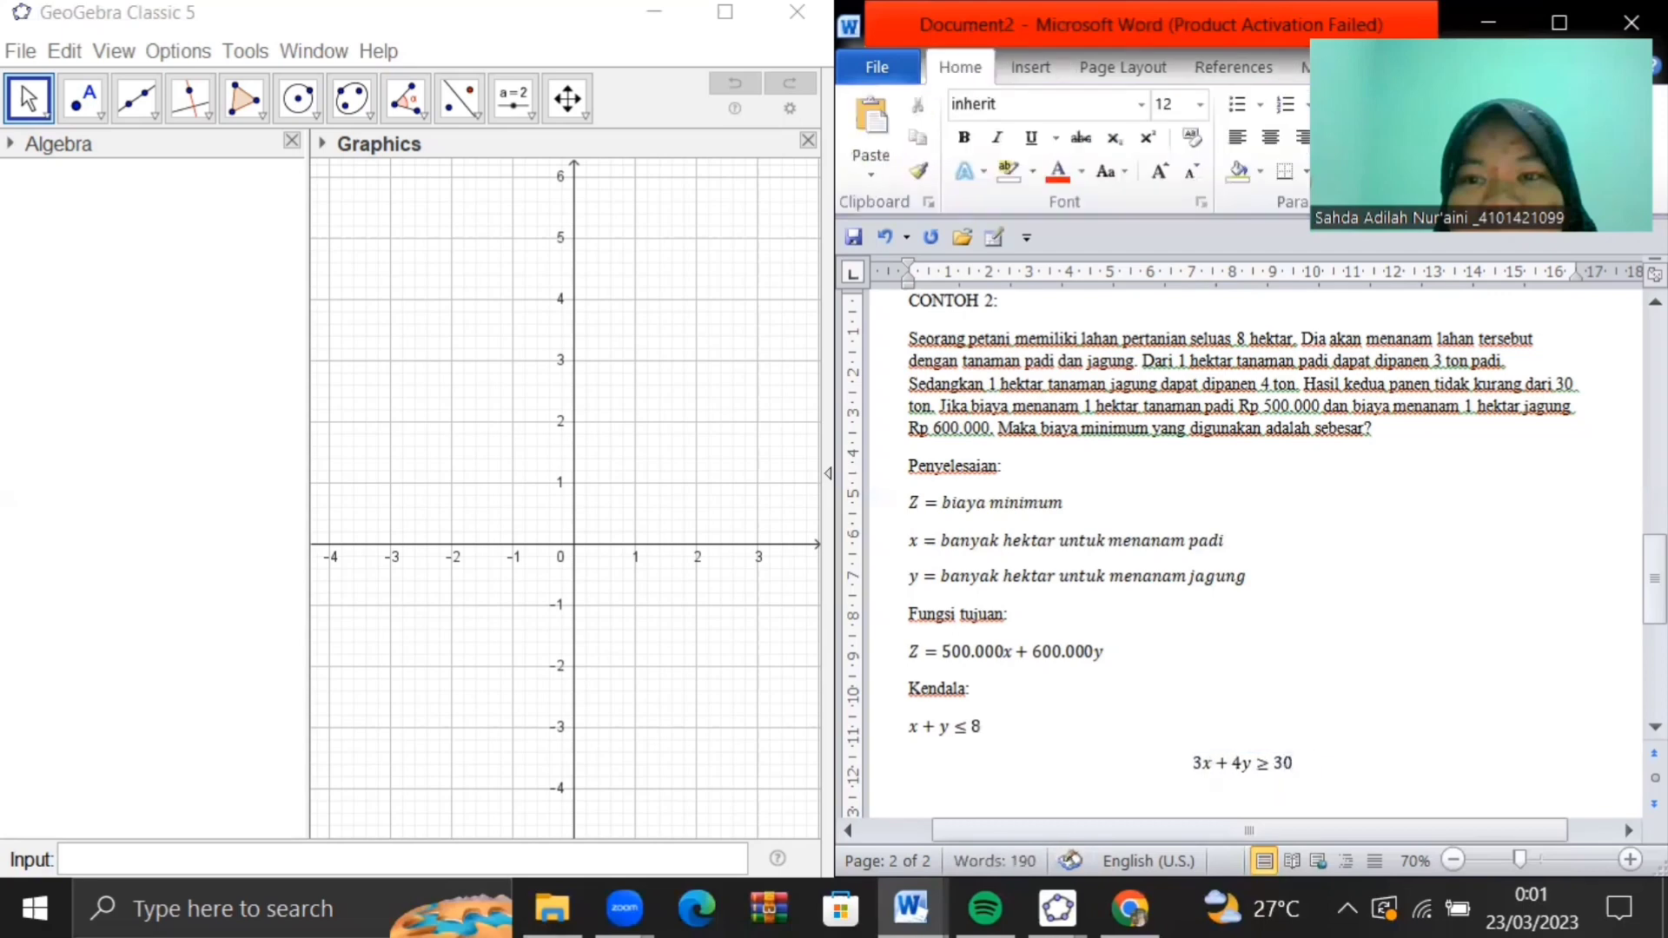
key(ctrl+l)
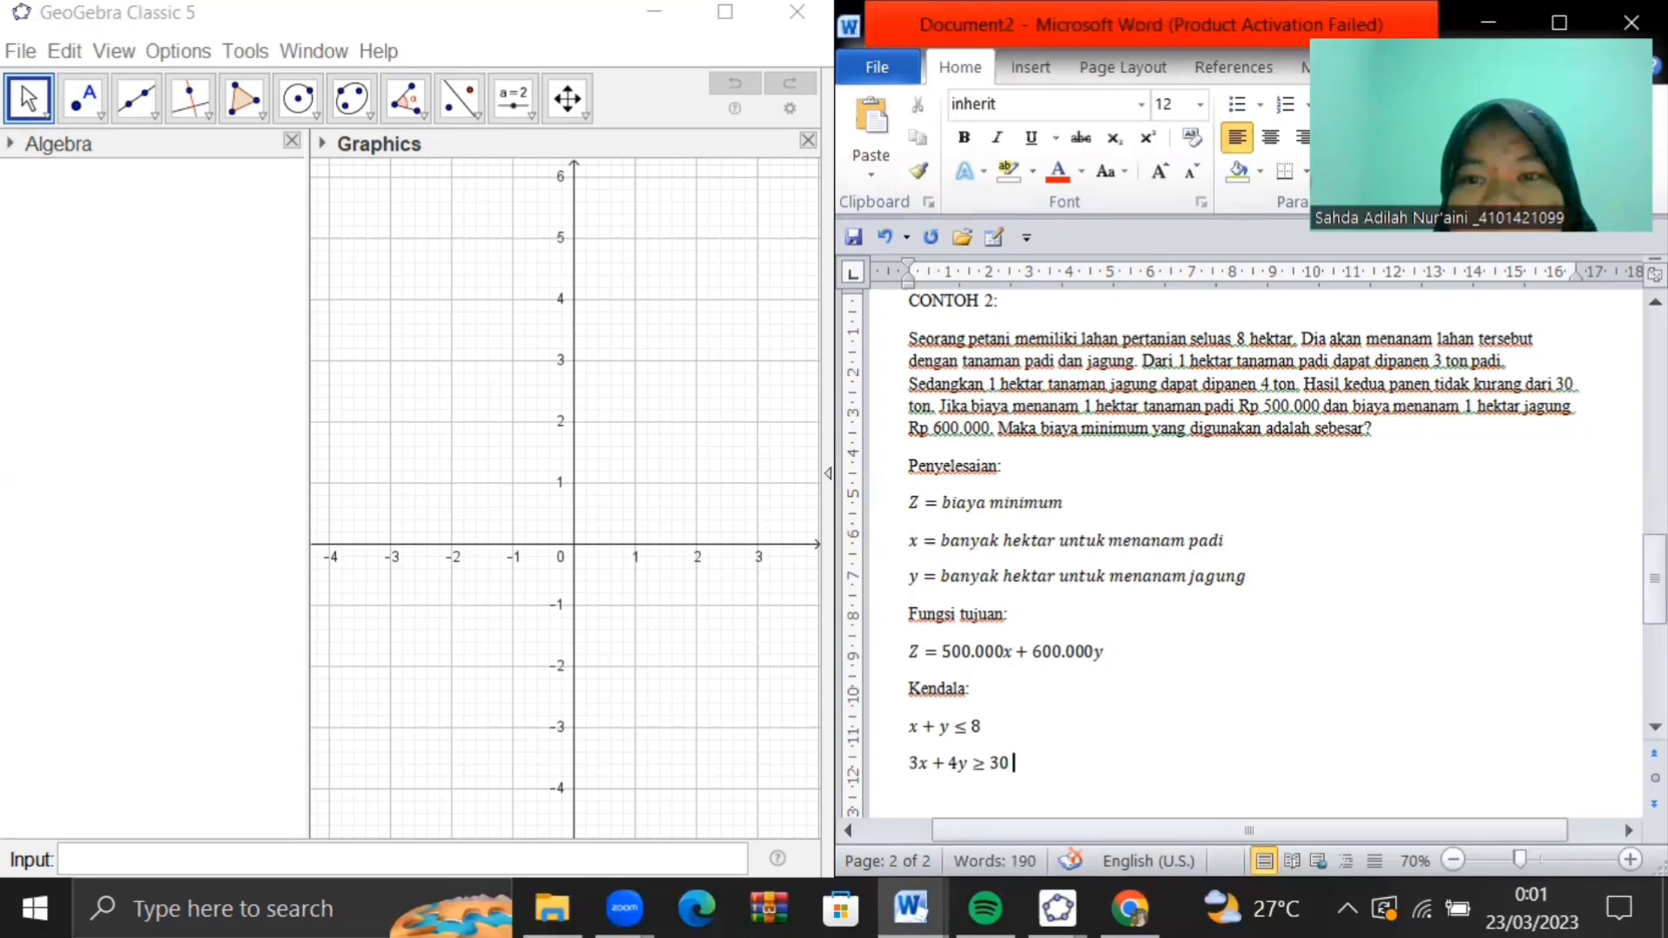
Insert the non-negativity constraints "x ≥ 0, y ≥ 0" as one equation on a new line below the harvest constraint
key(Return)
key(alt+equal)
text(x>=0)
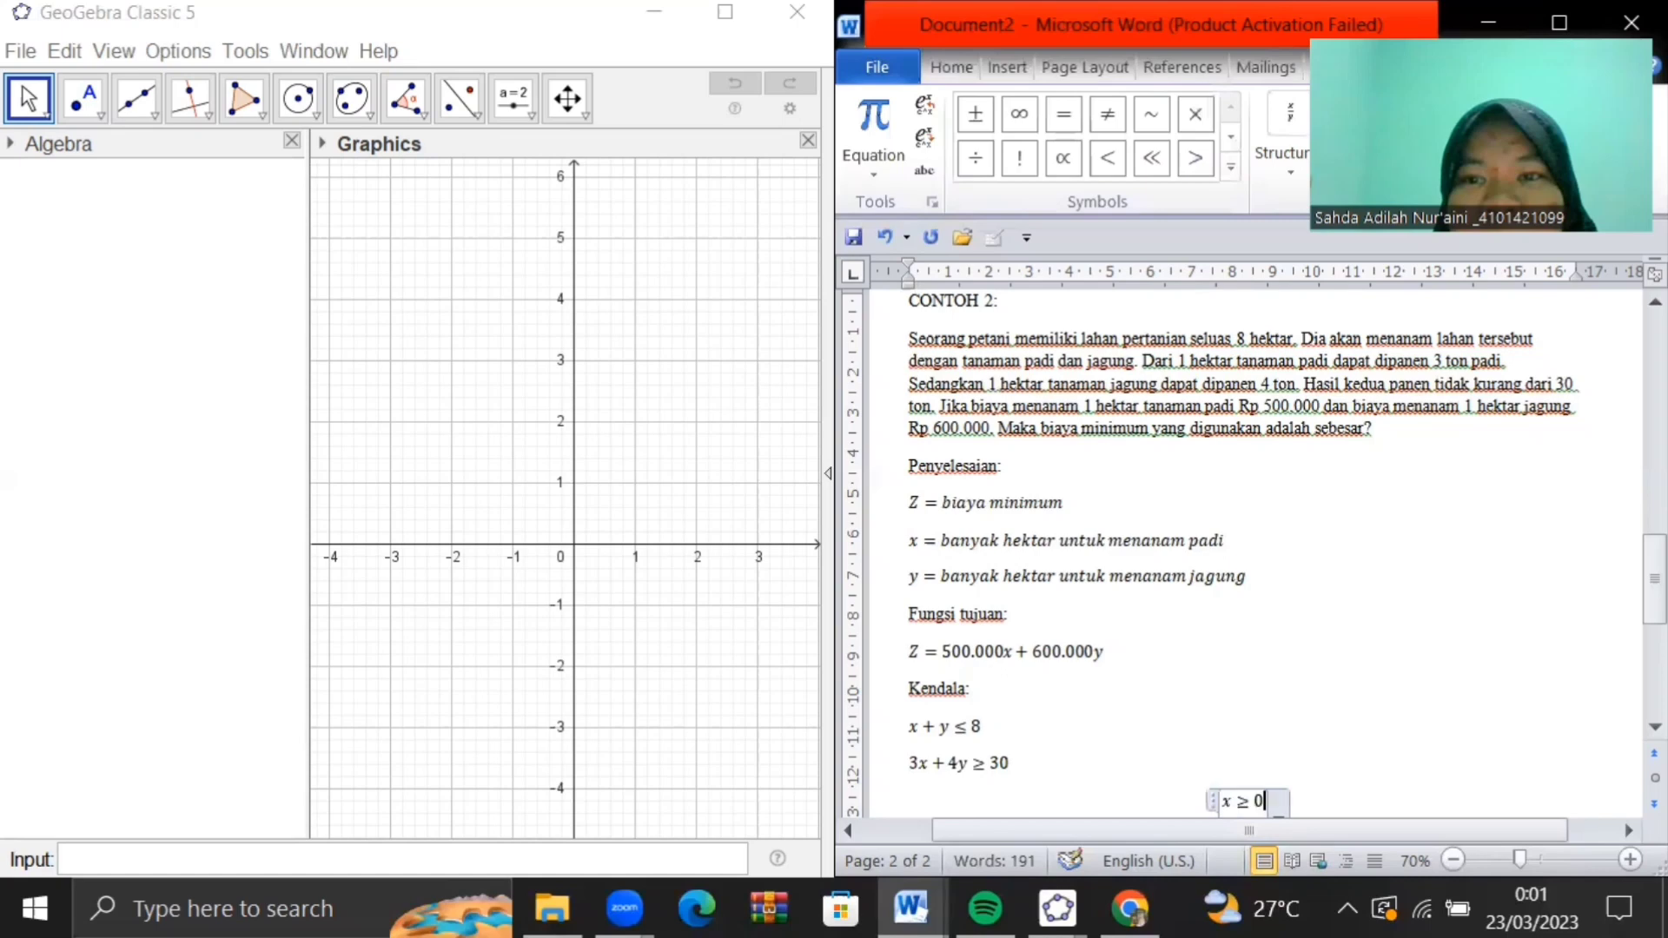
text(,y>=0)
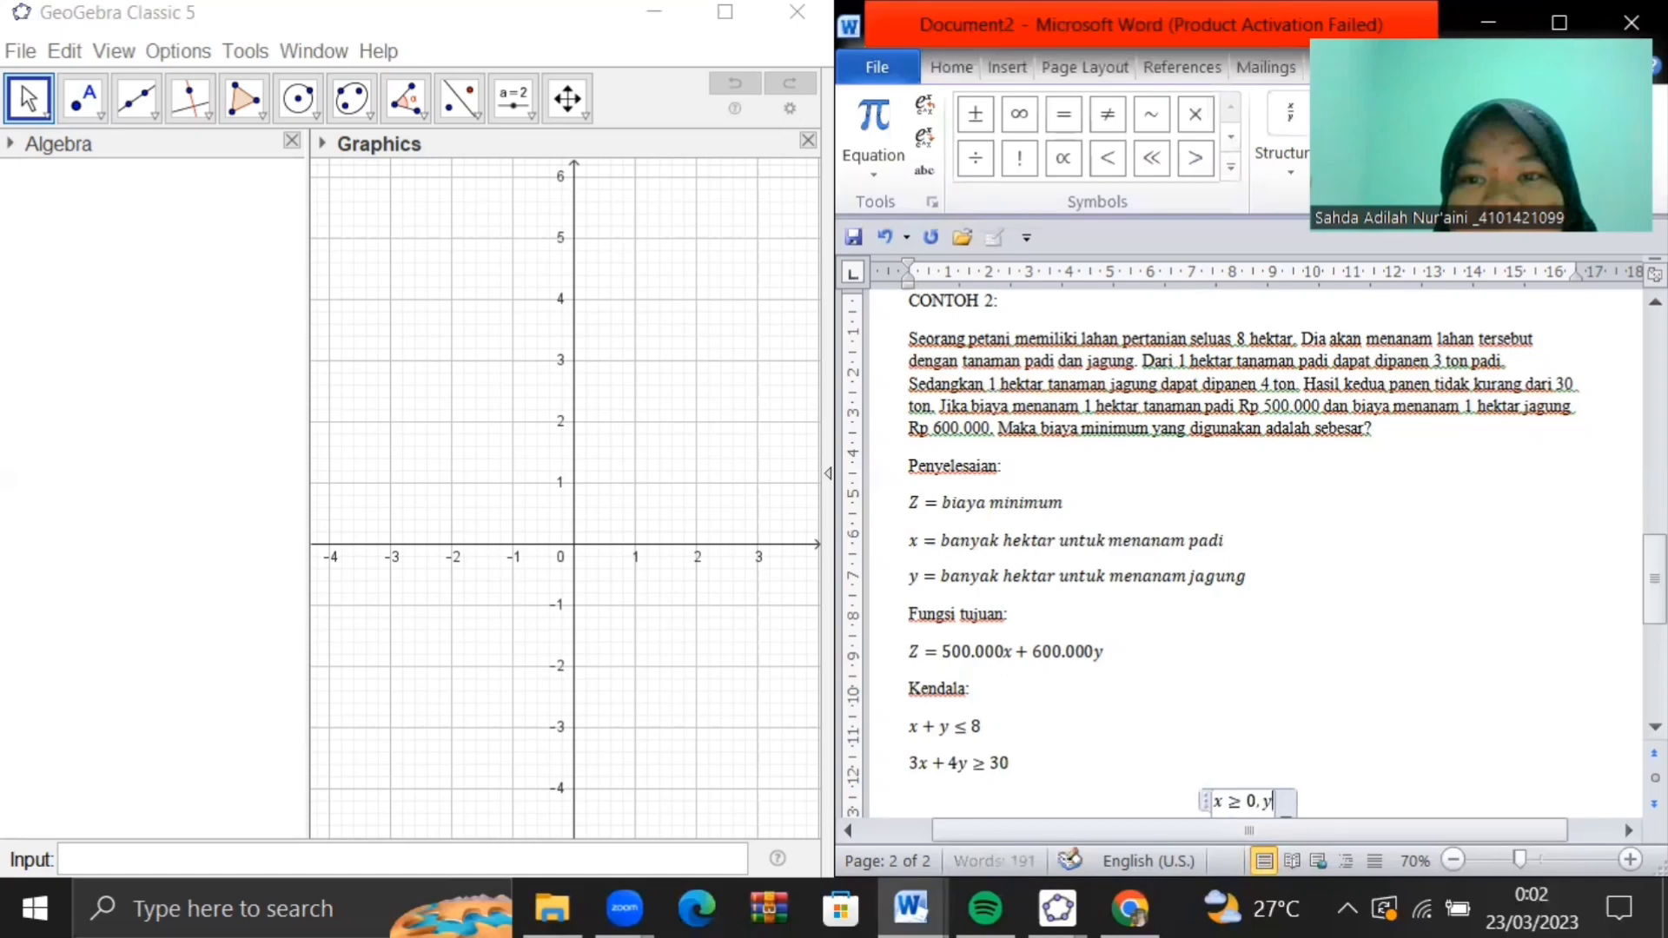
key(Right)
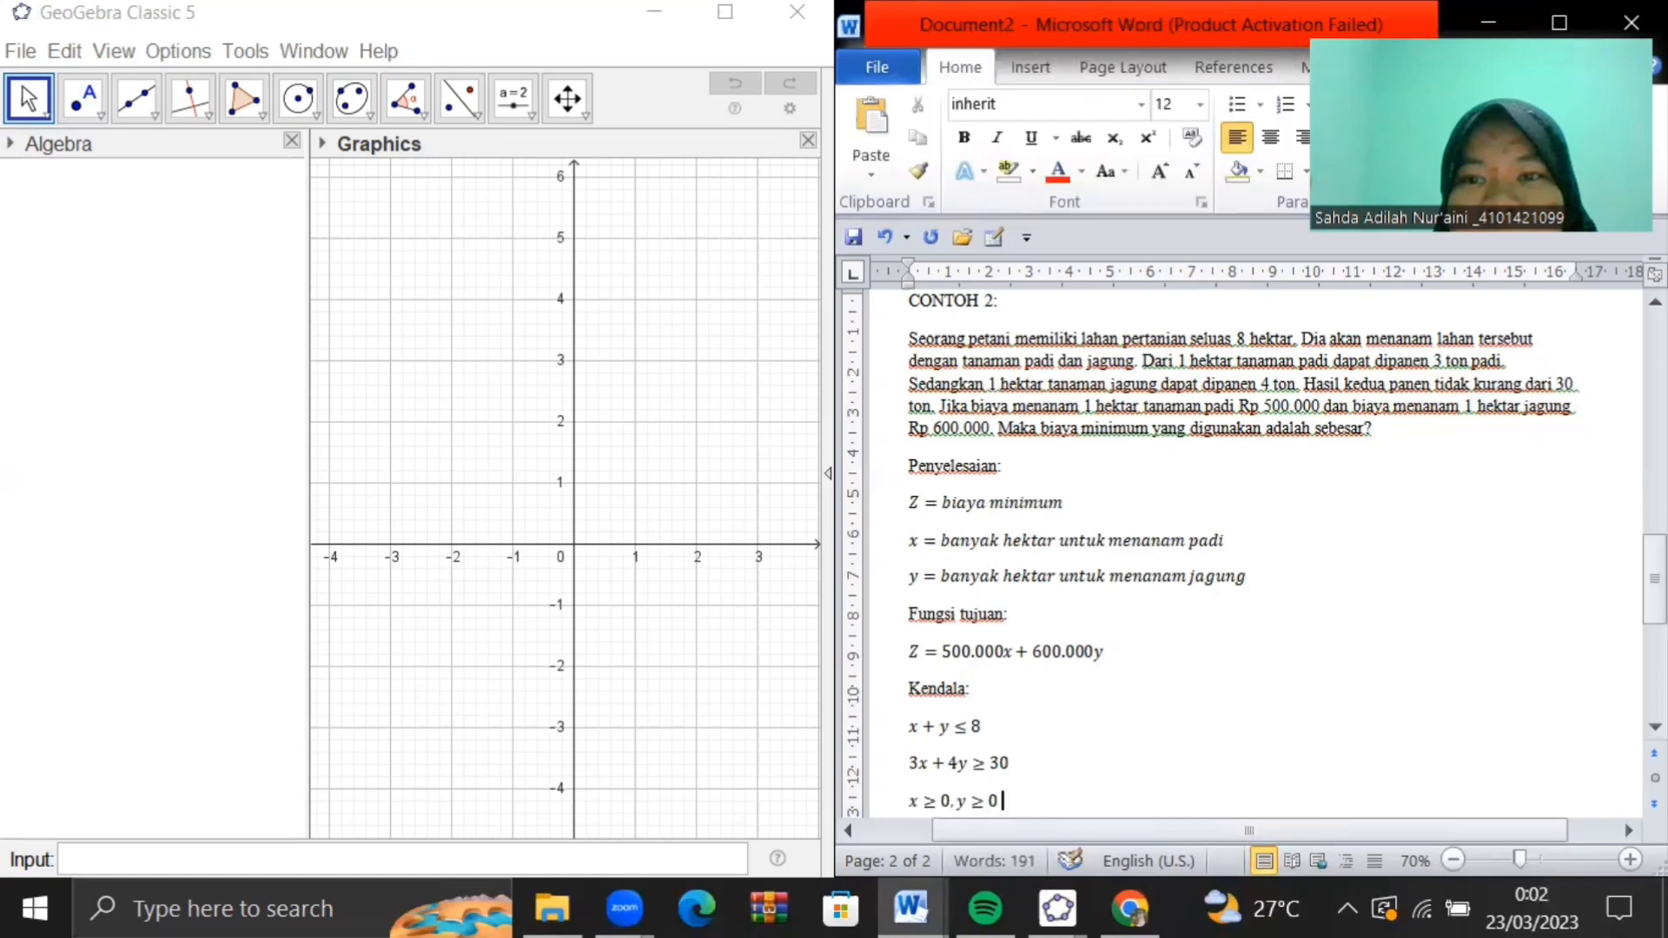
scroll(1009, 464, down, 2)
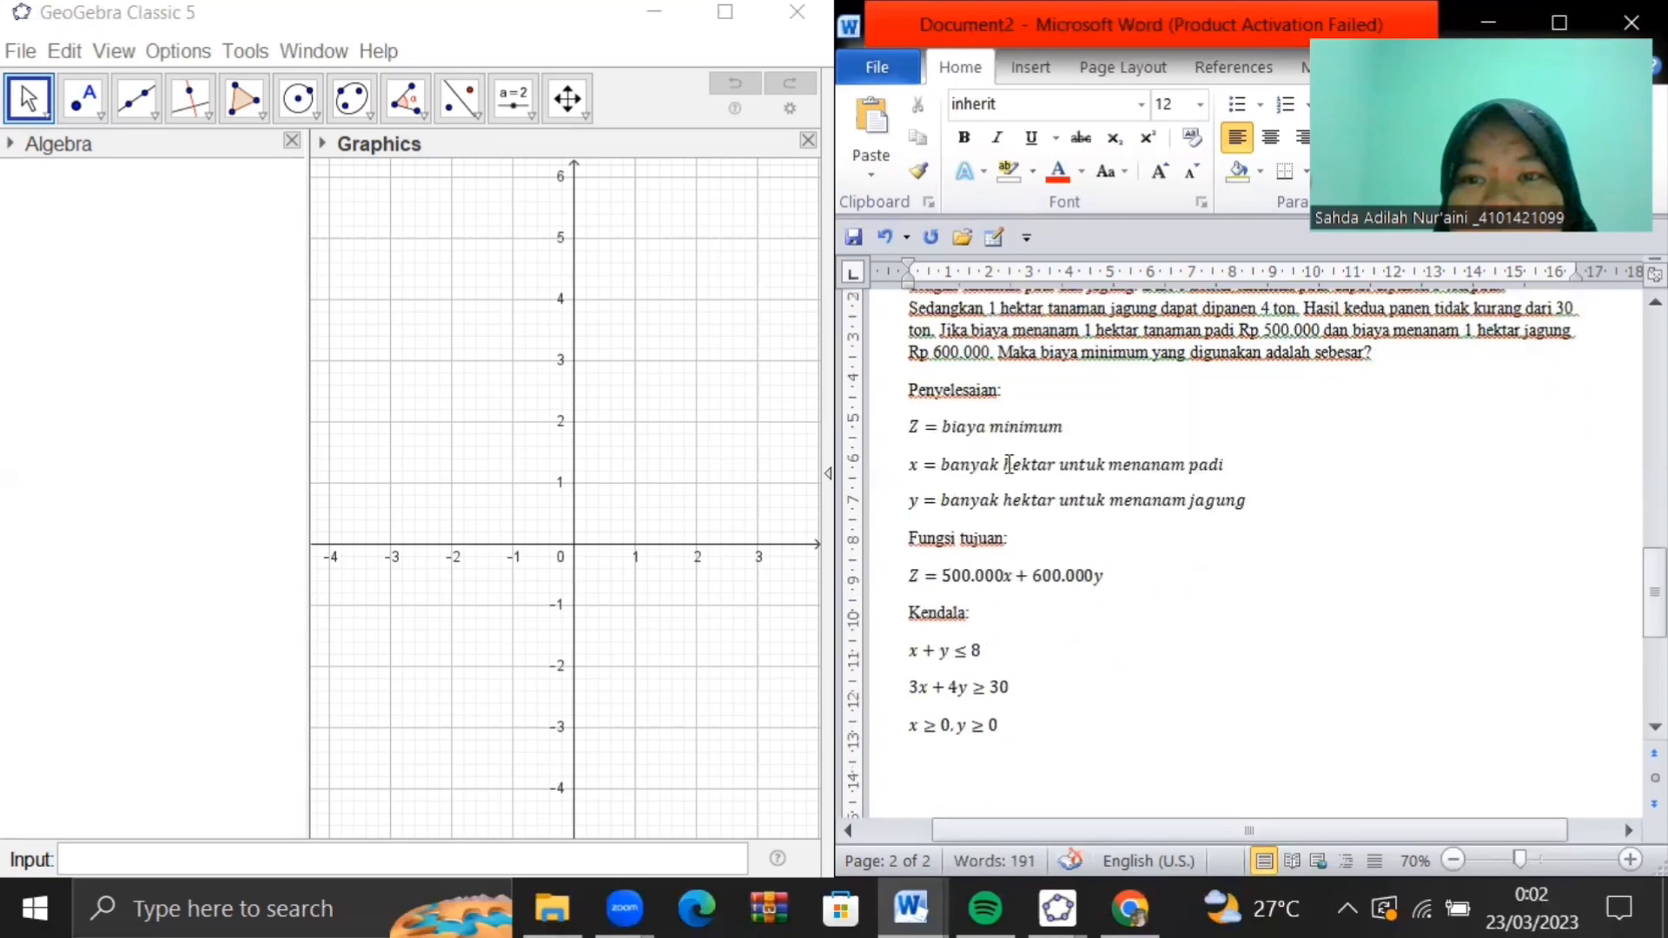
click(979, 744)
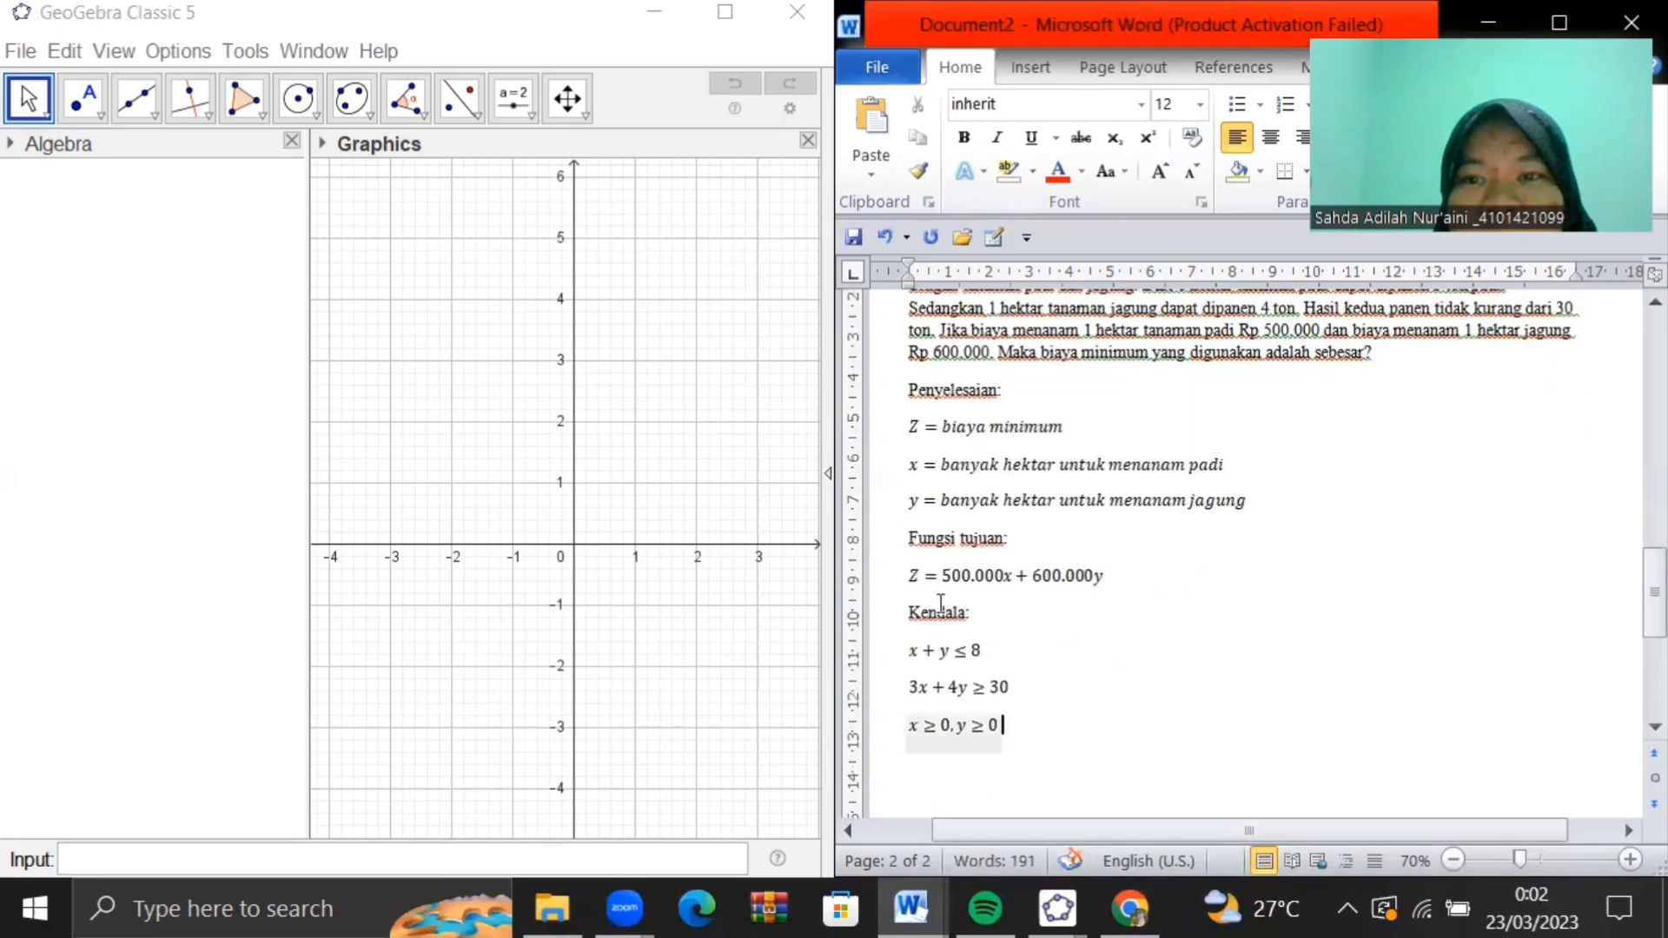
key(Right)
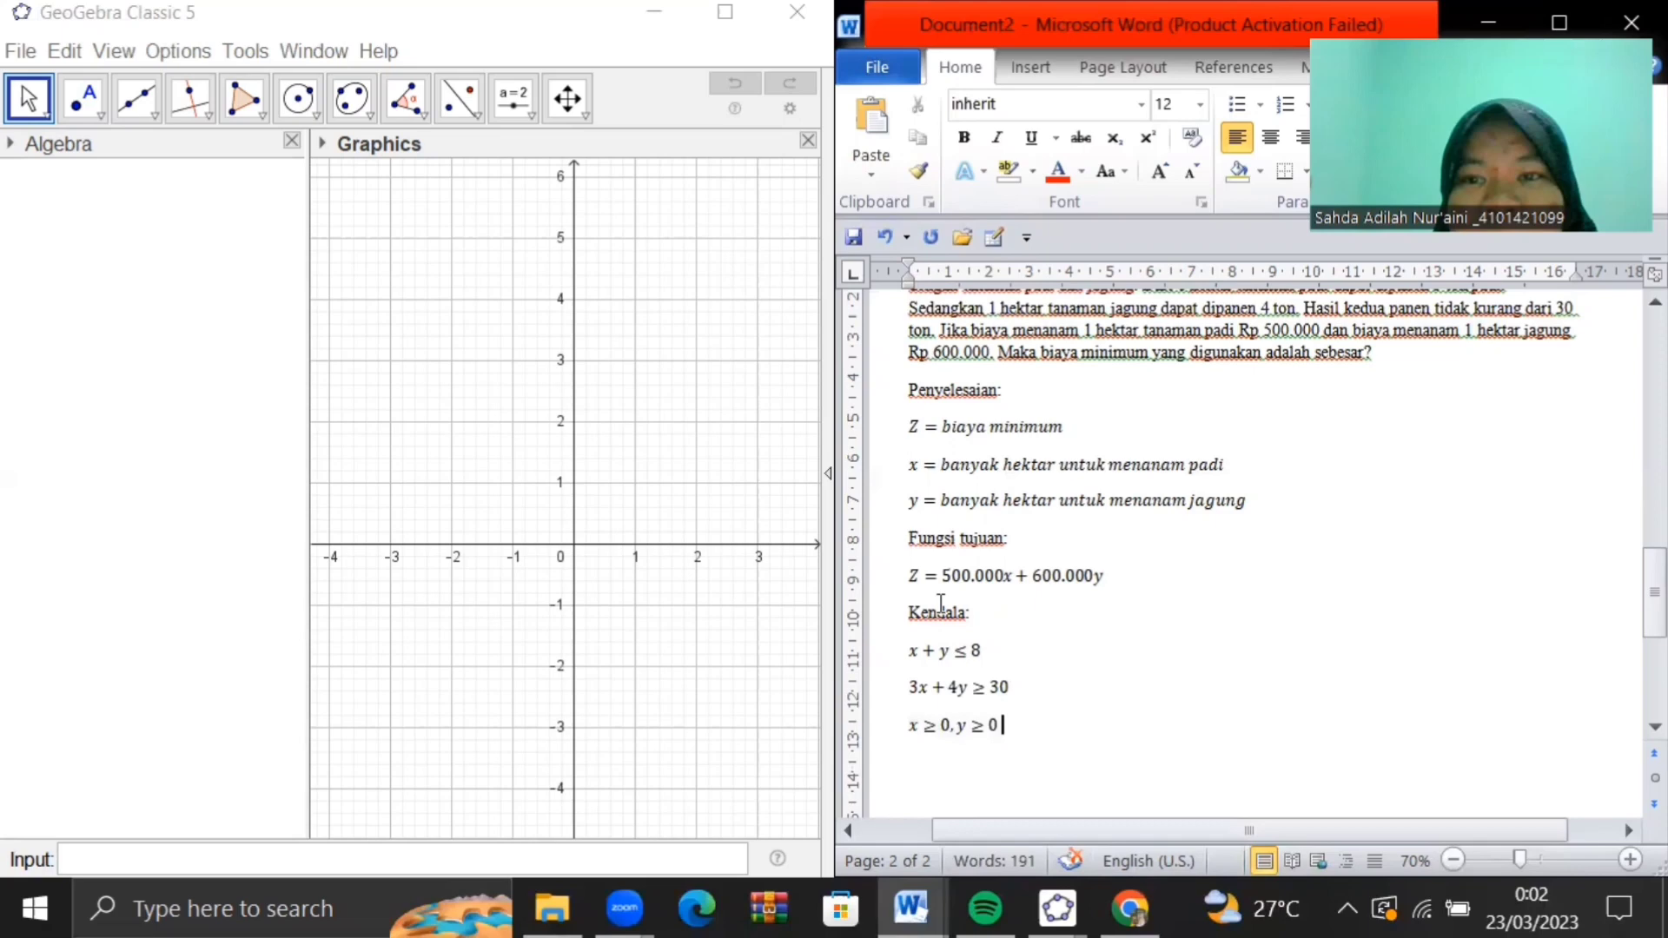
scroll(941, 602, up, 1)
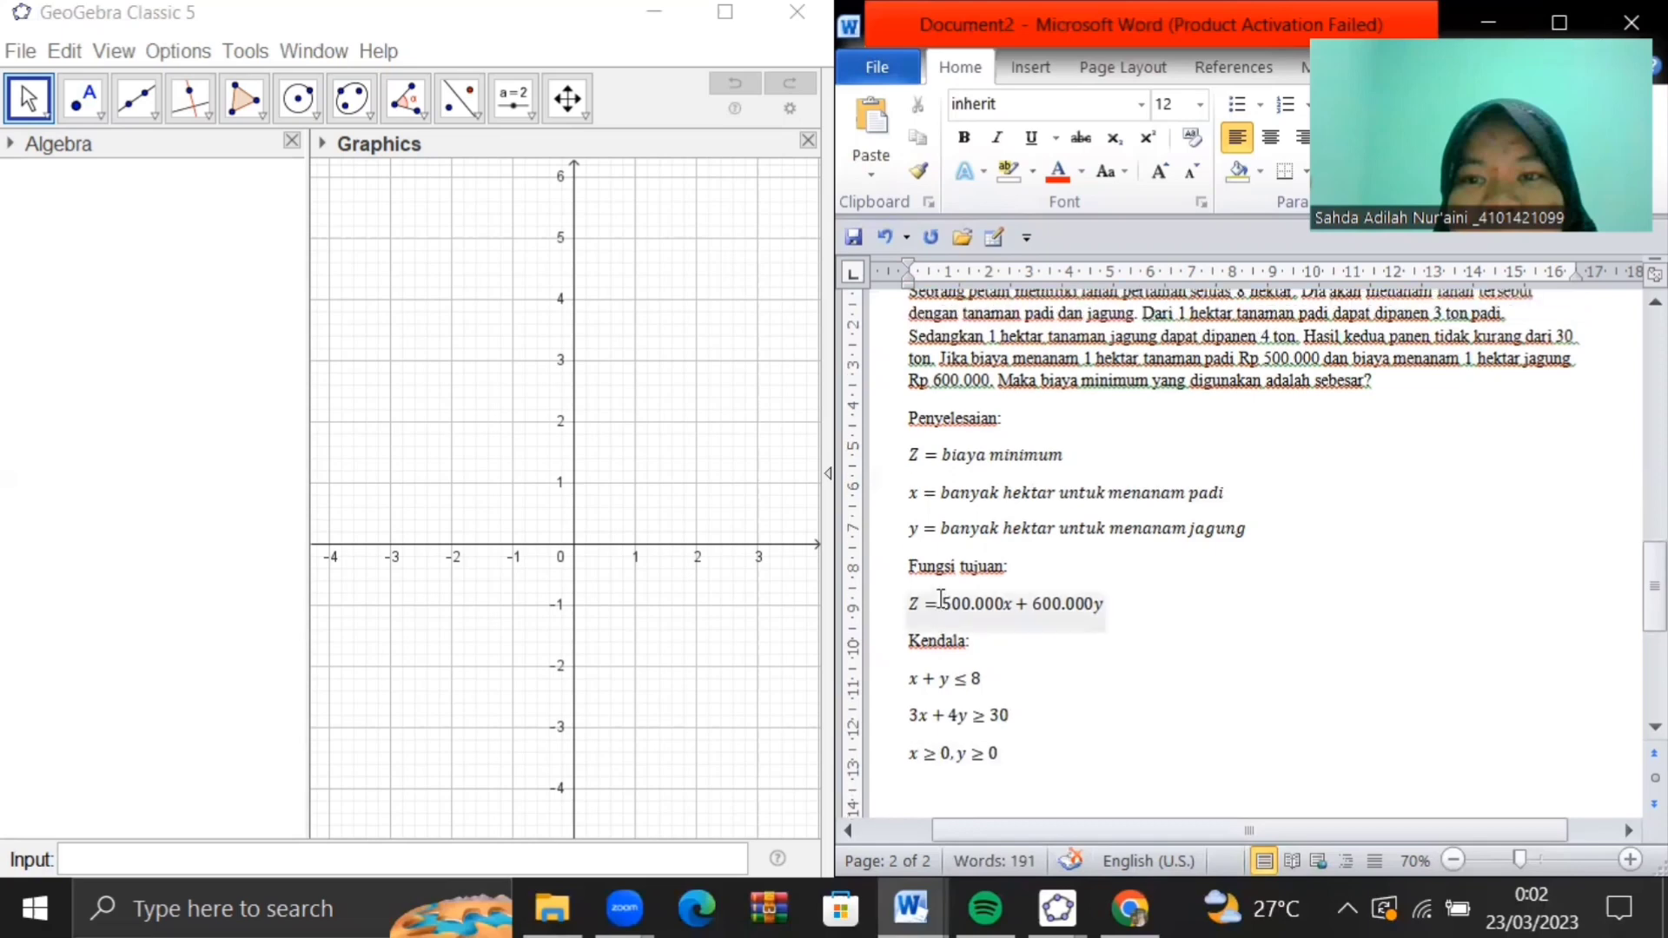
scroll(940, 599, up, 1)
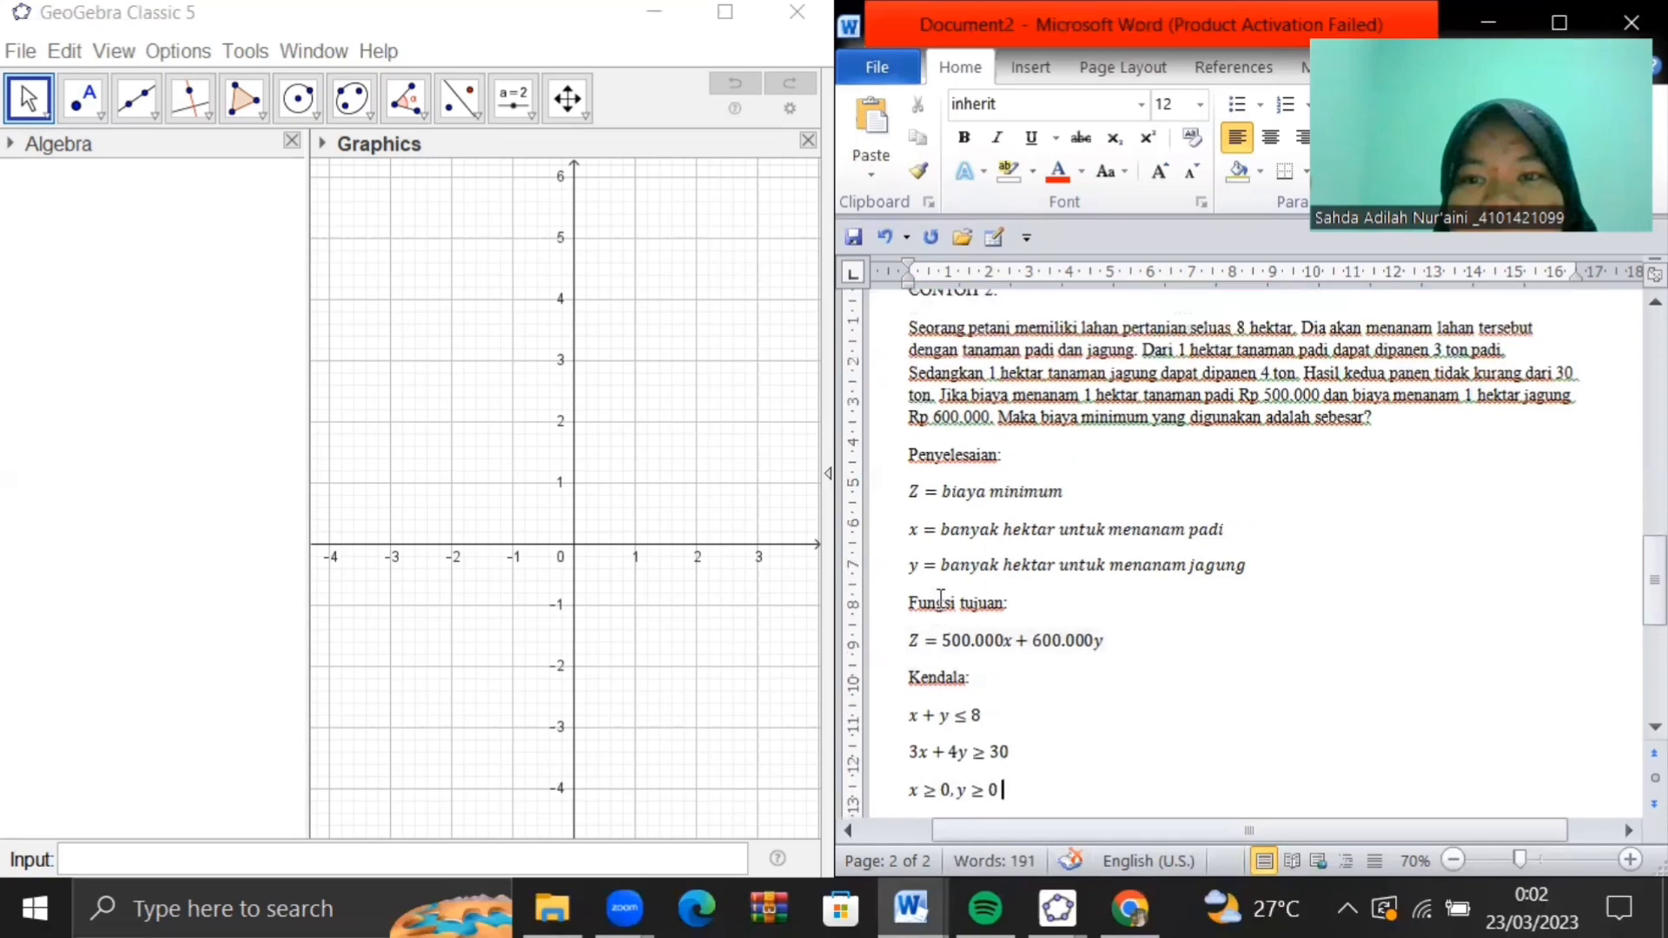
scroll(941, 599, down, 1)
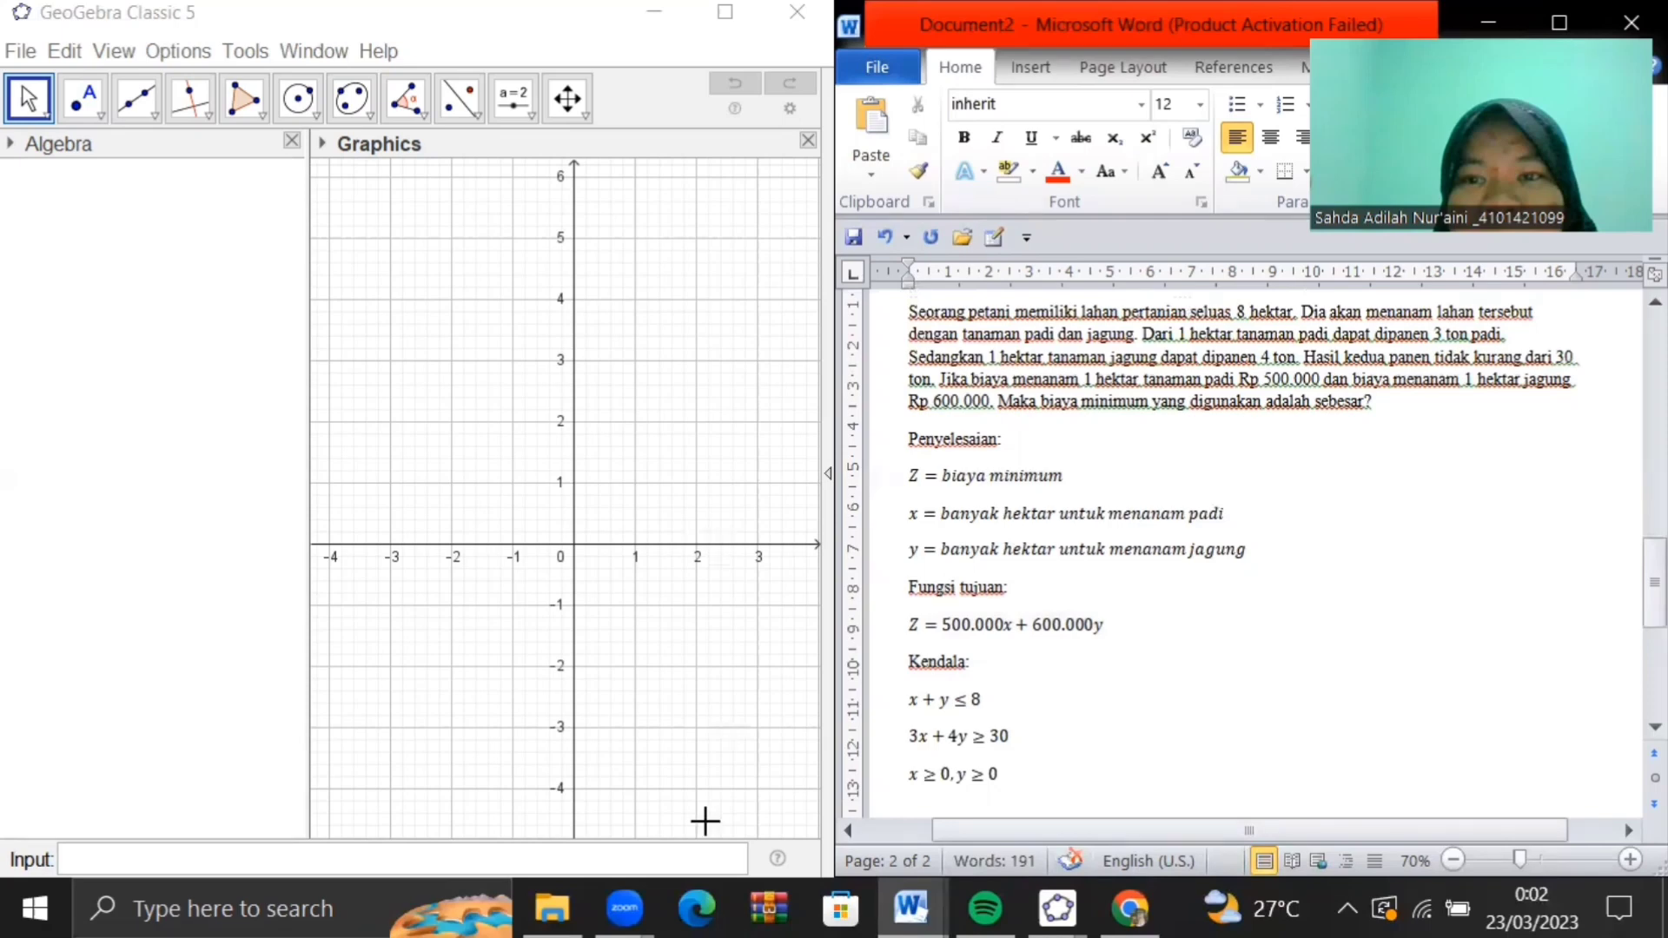
Switch to GeoGebra and plot the first constraint's boundary line by entering the equation x + y = 8
click(644, 869)
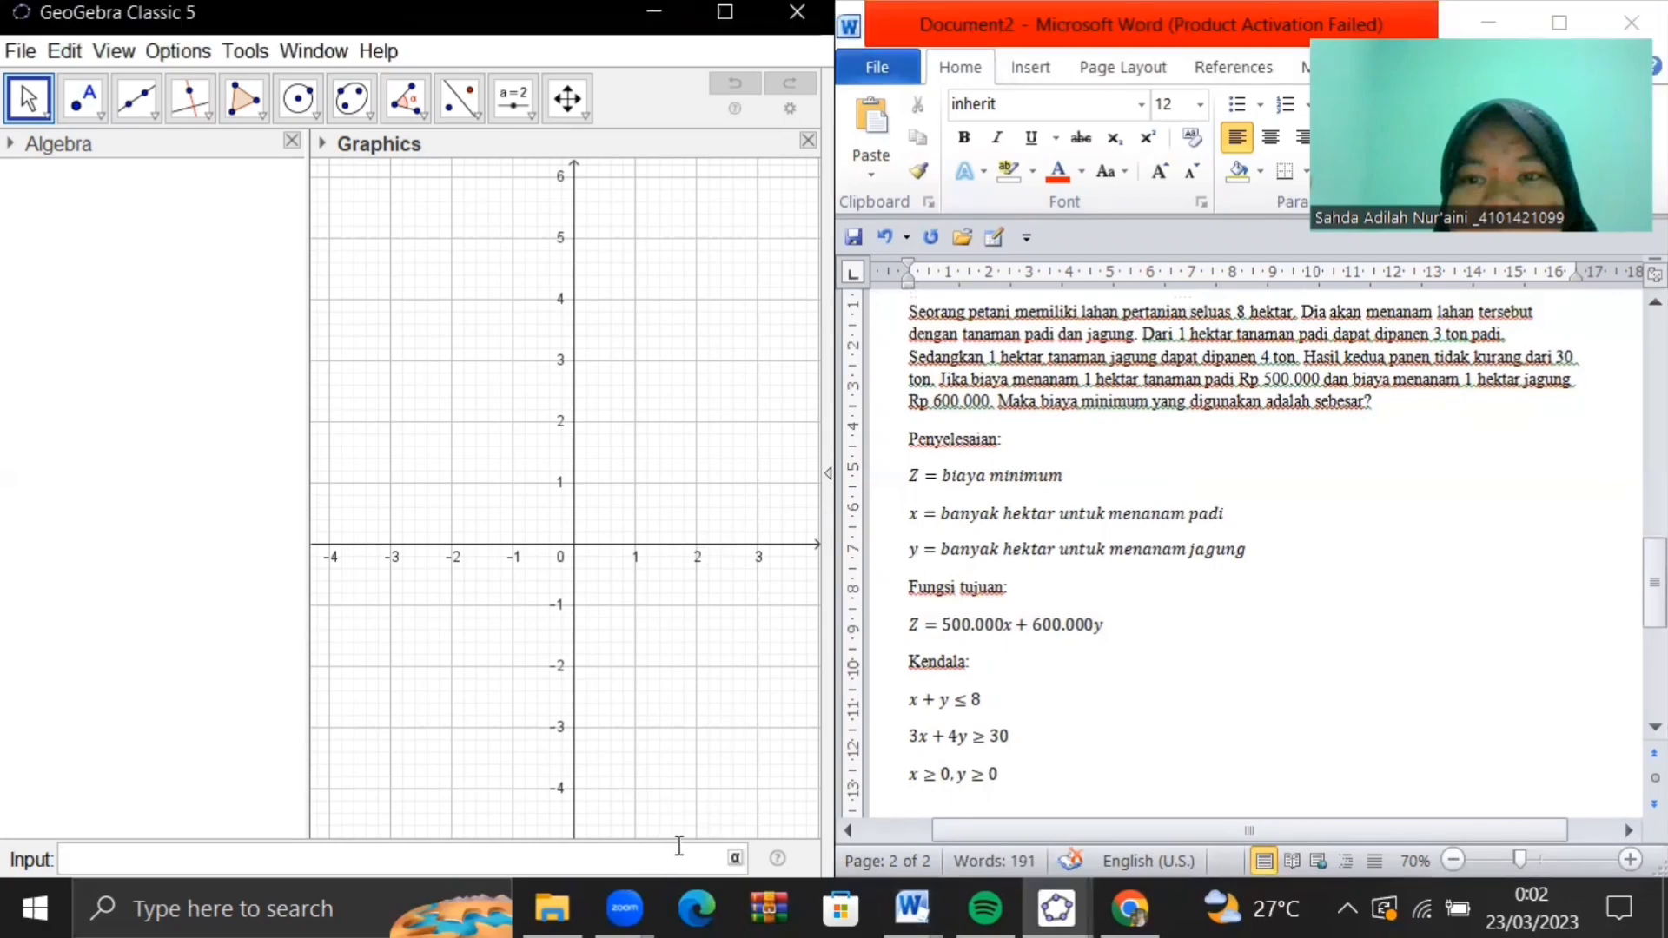
text(xy)
key(BackSpace)
text(+)
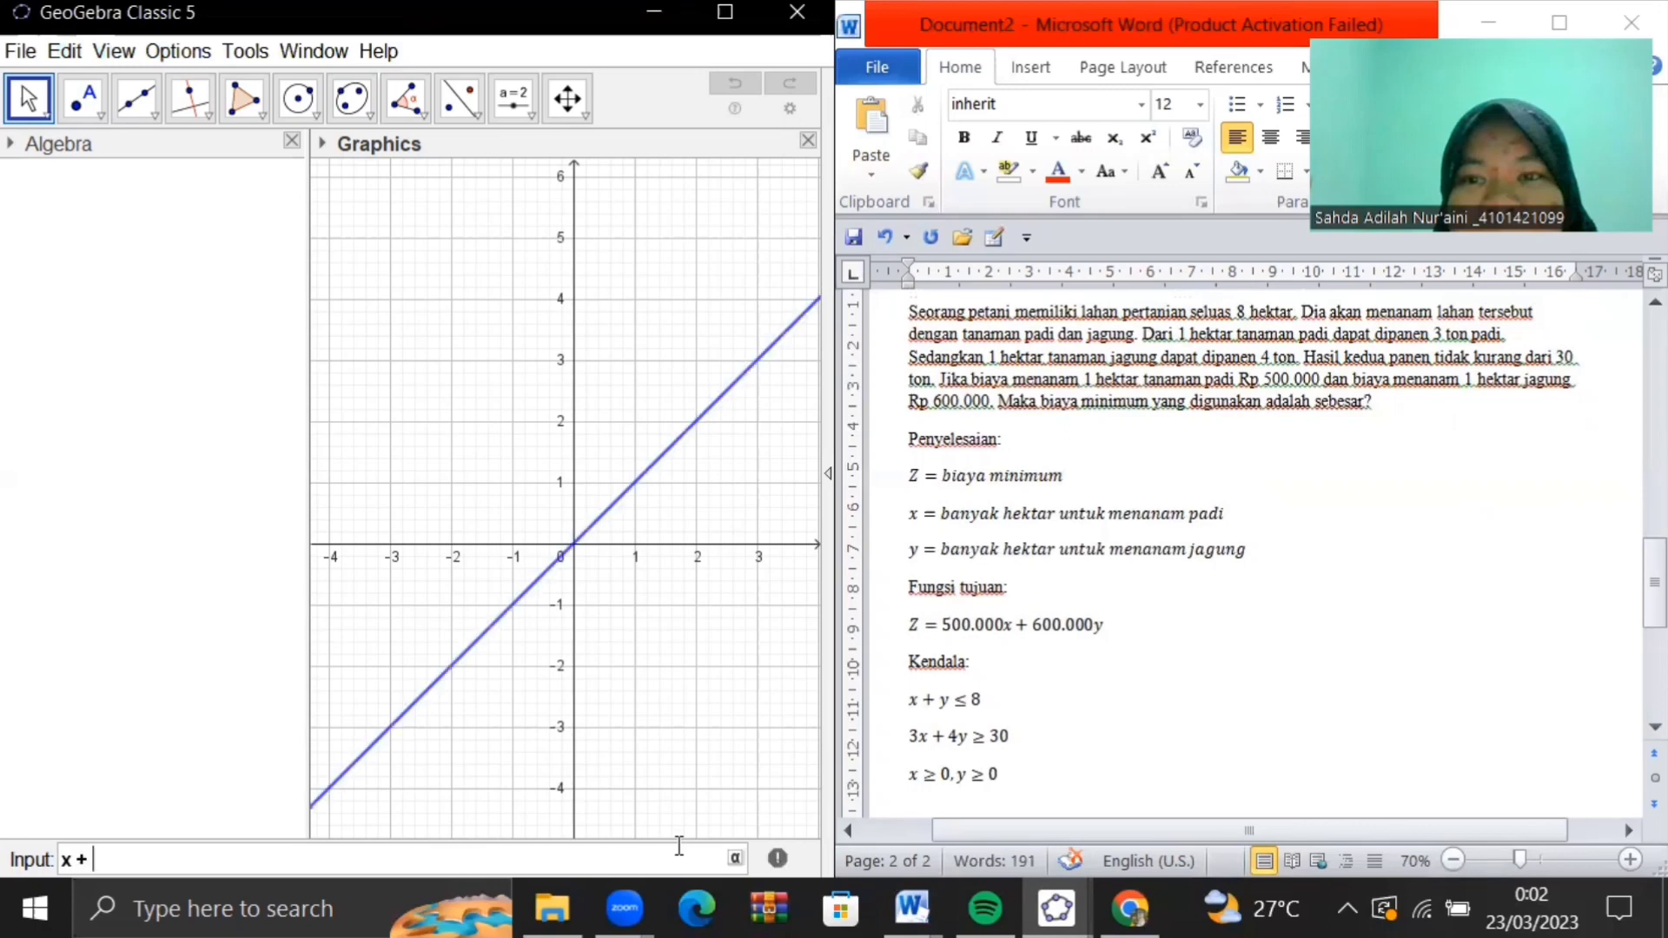
text( y)
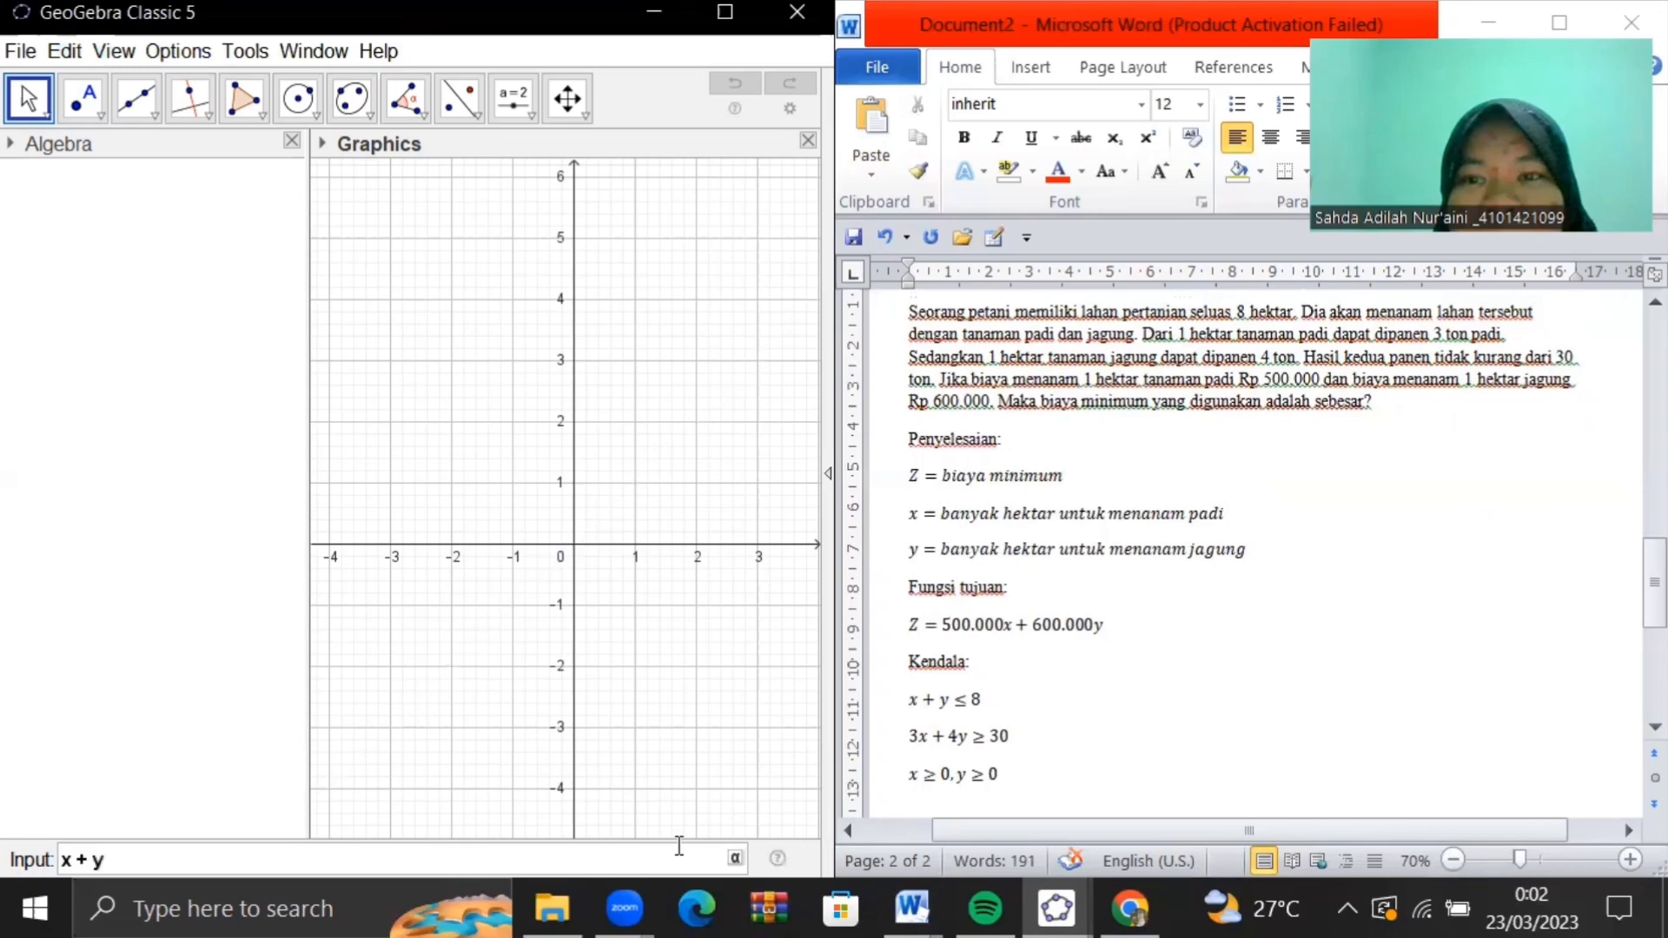
text(=8)
key(Return)
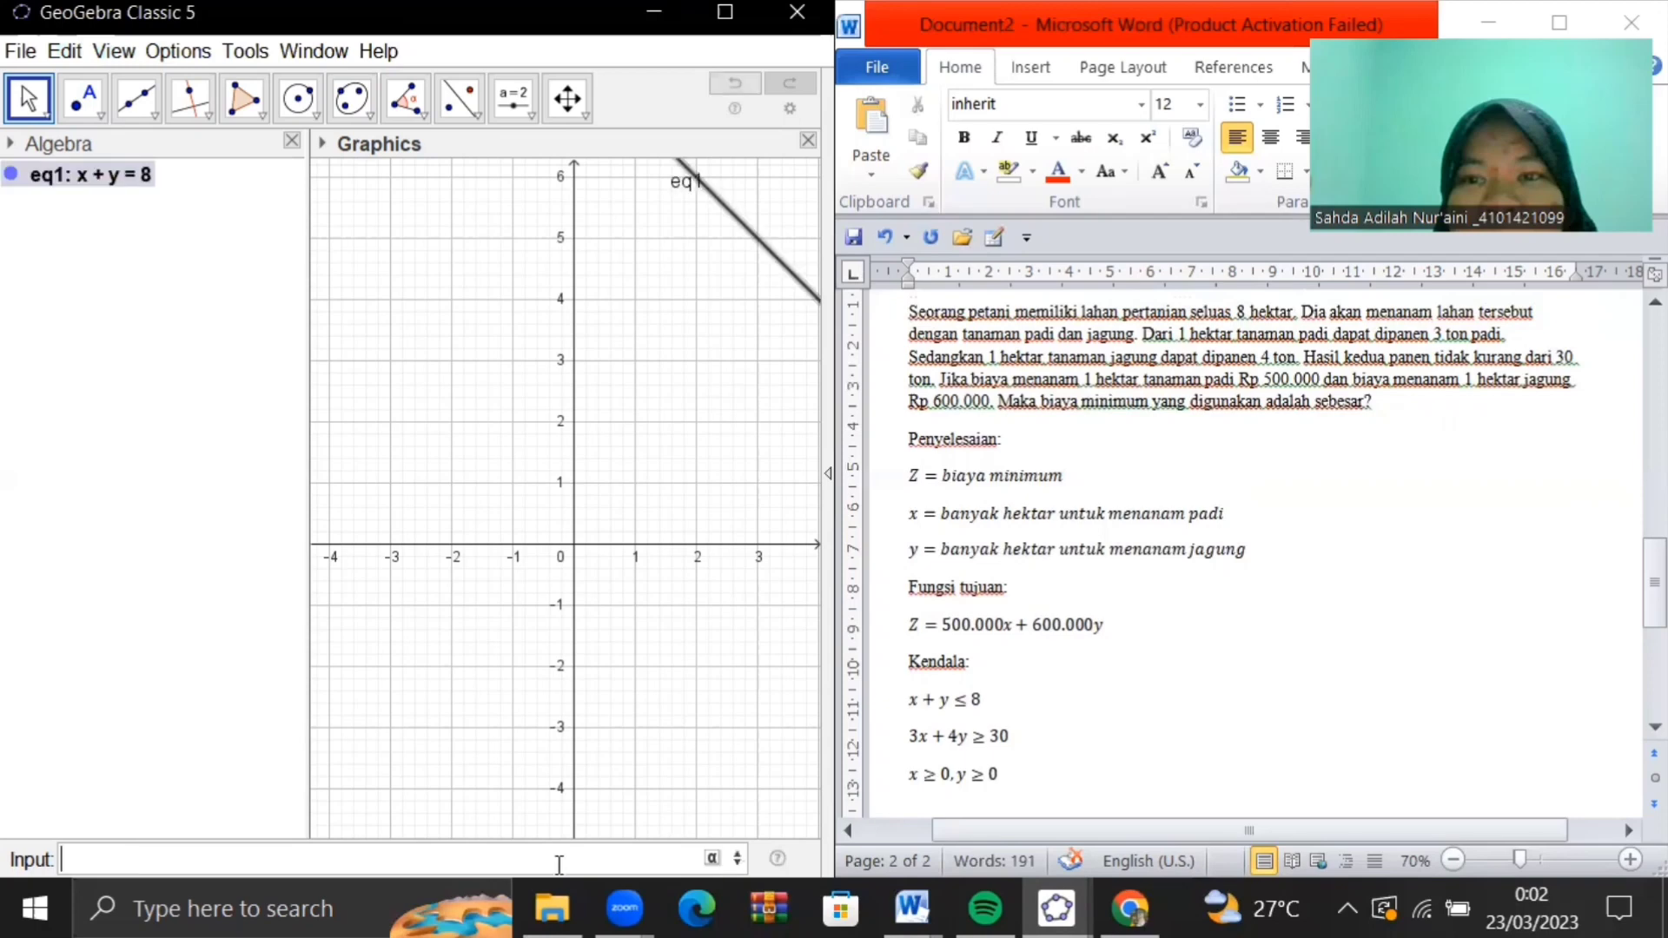
Plot the second constraint's boundary line by entering the equation 3x+4y=30
text(3x)
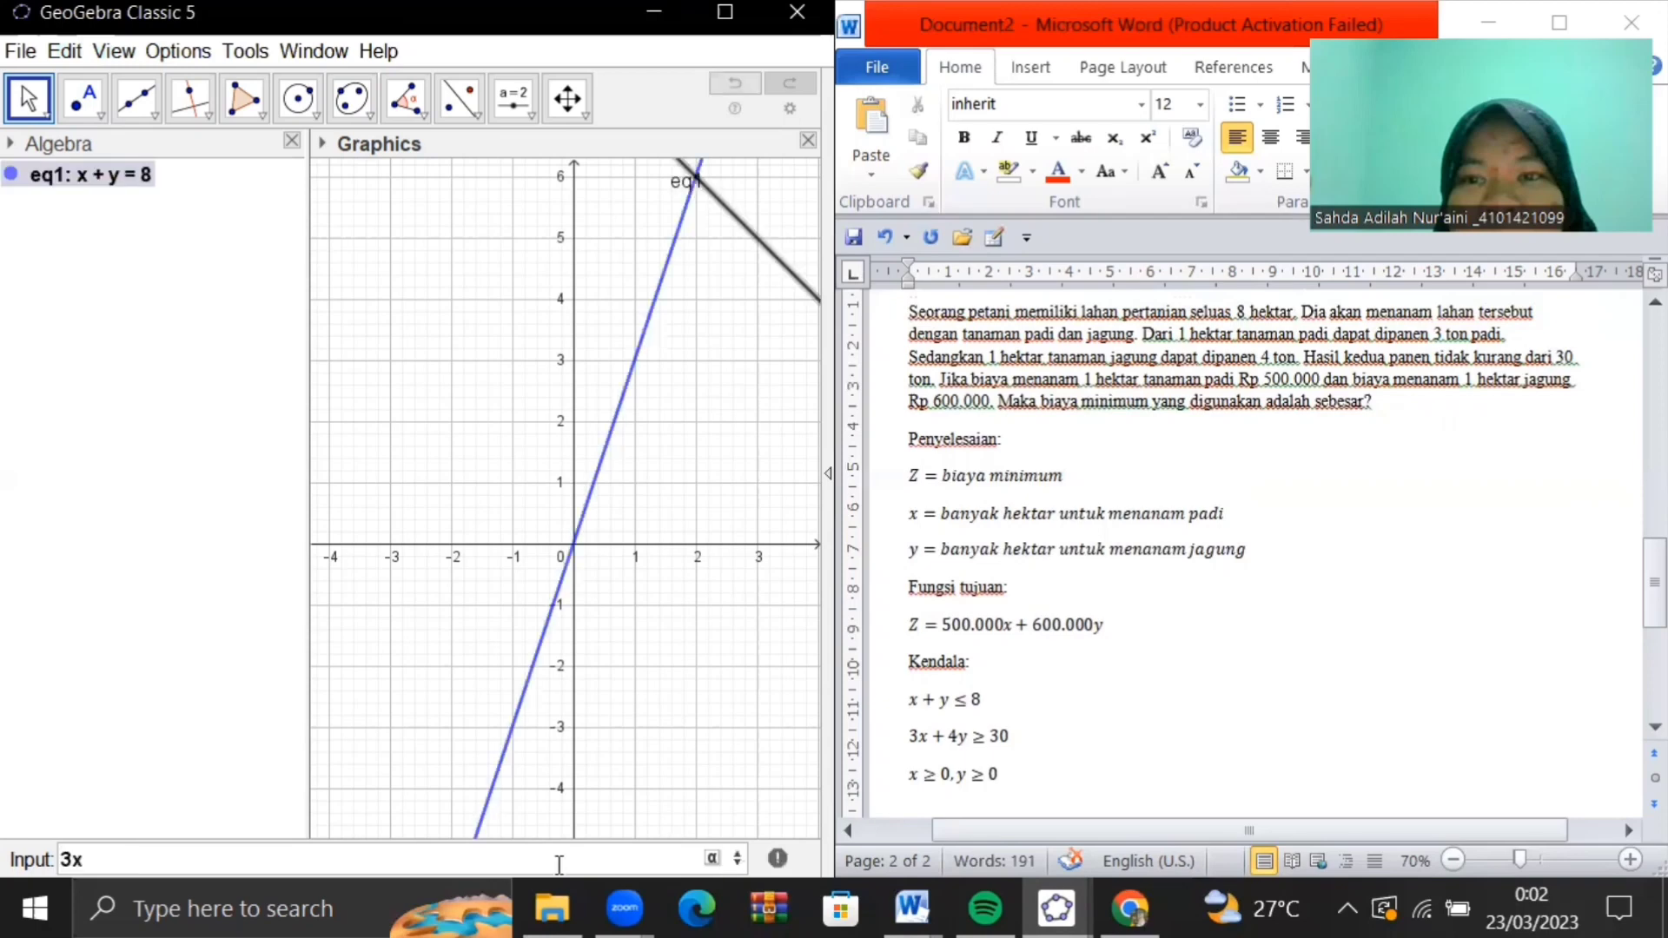
text(+4y=30)
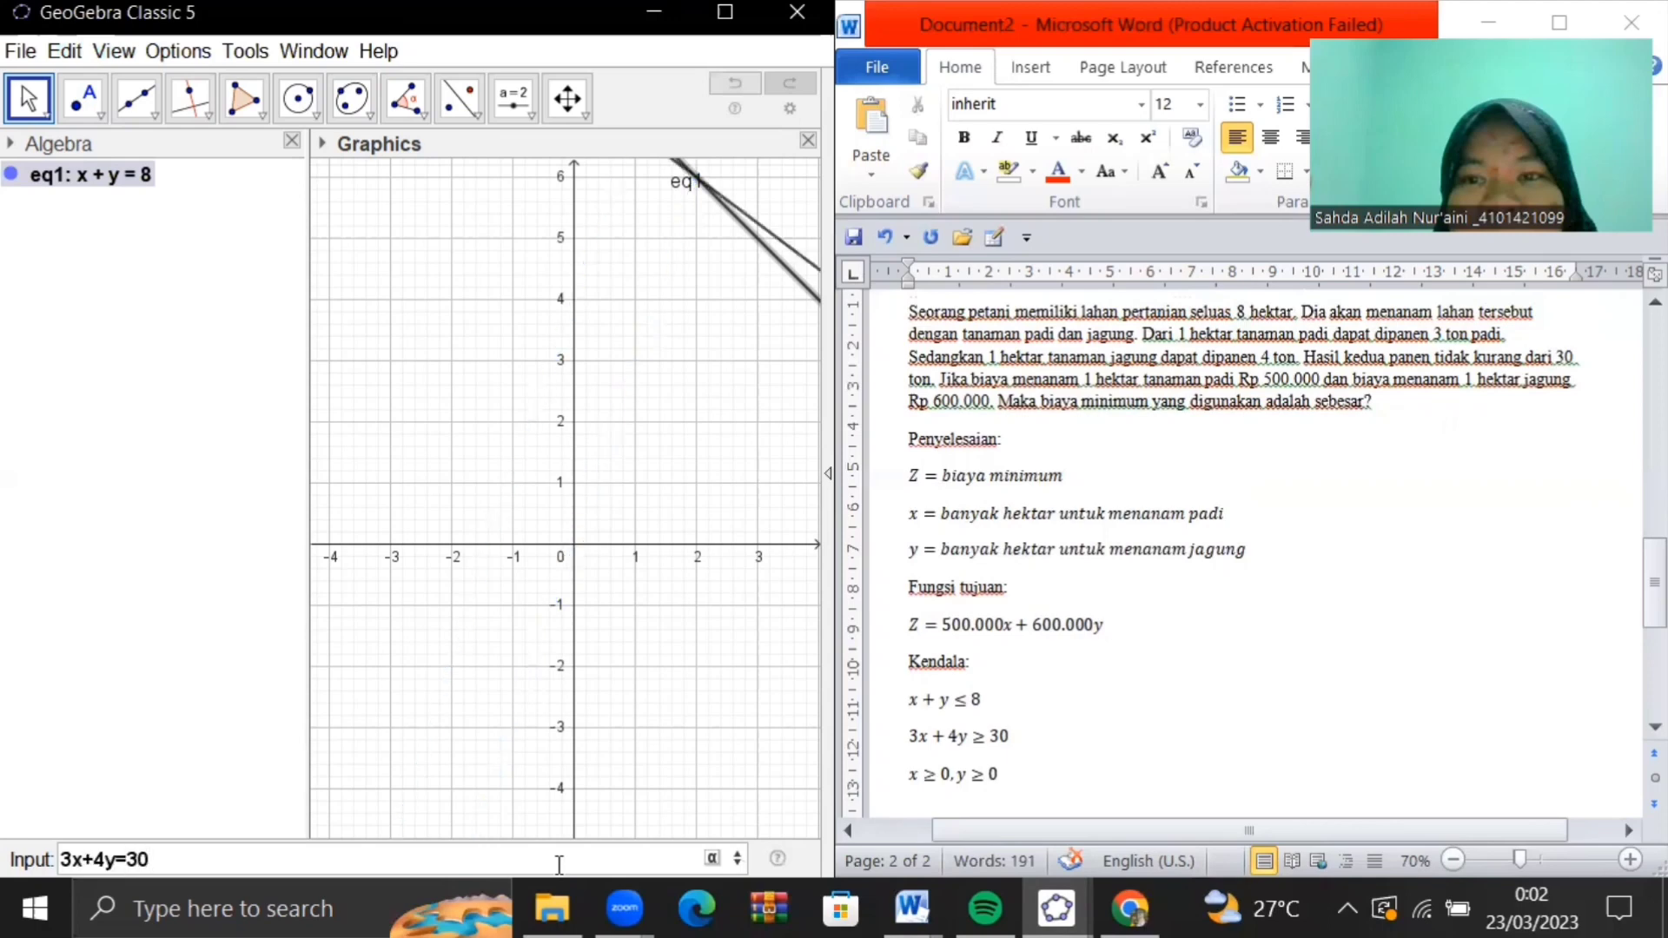
key(Return)
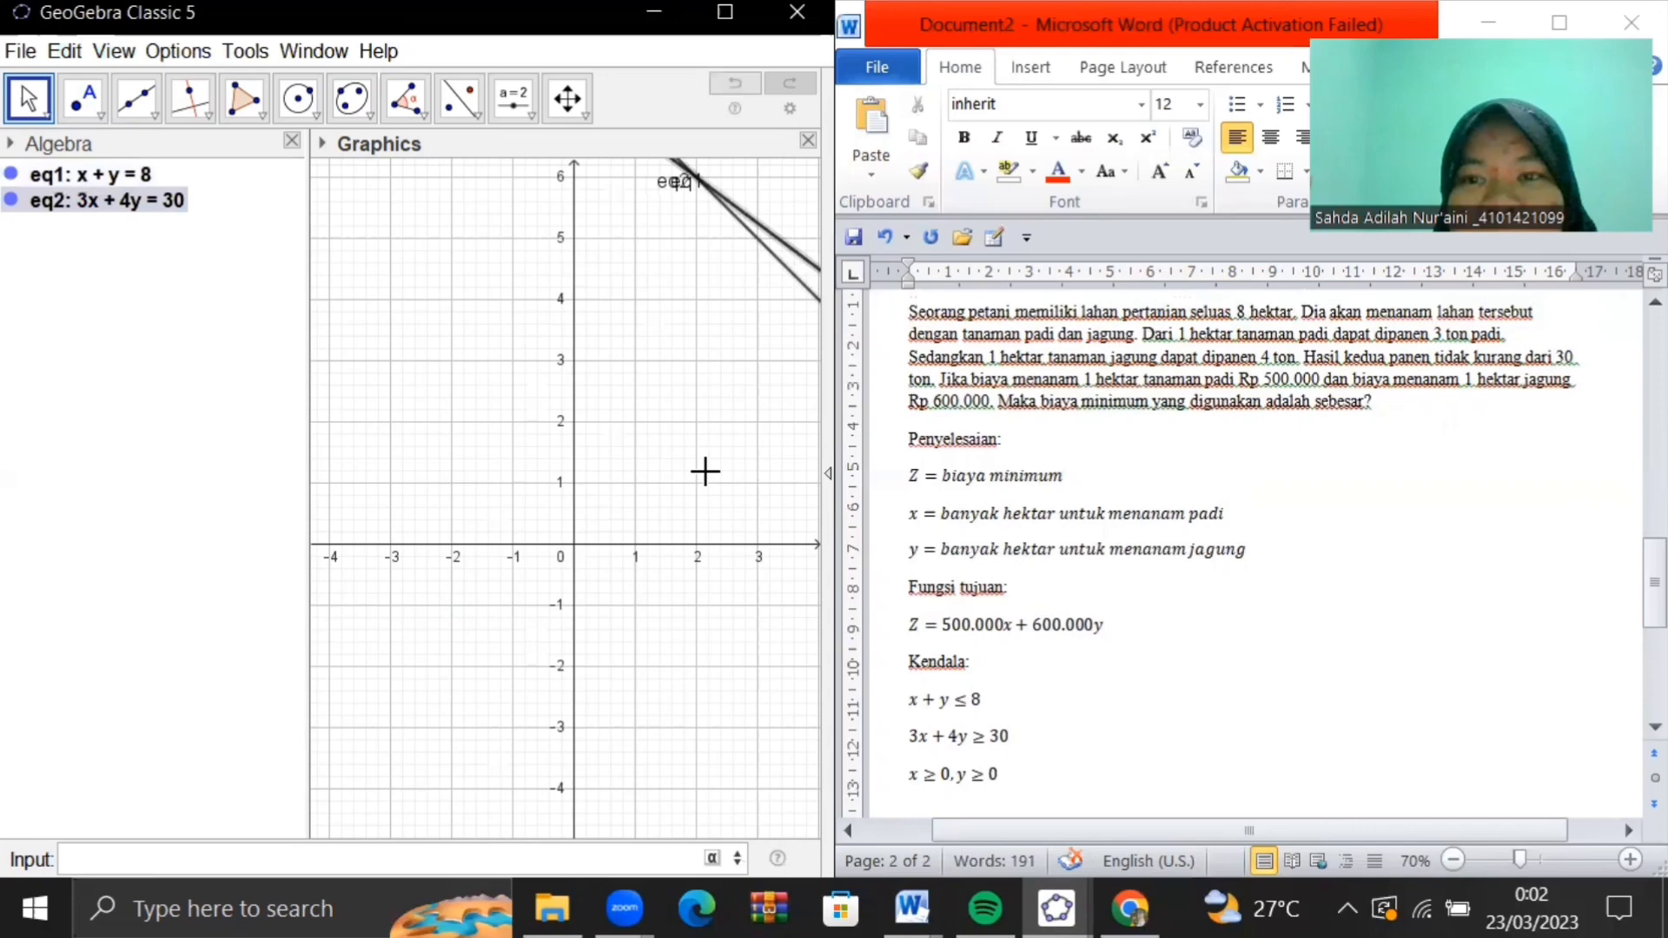
Start the feasible region's inequality with the first two constraints, x+y<=8 ∧ 3x+4y>=30
scroll(705, 472, down, 3)
scroll(704, 471, down, 4)
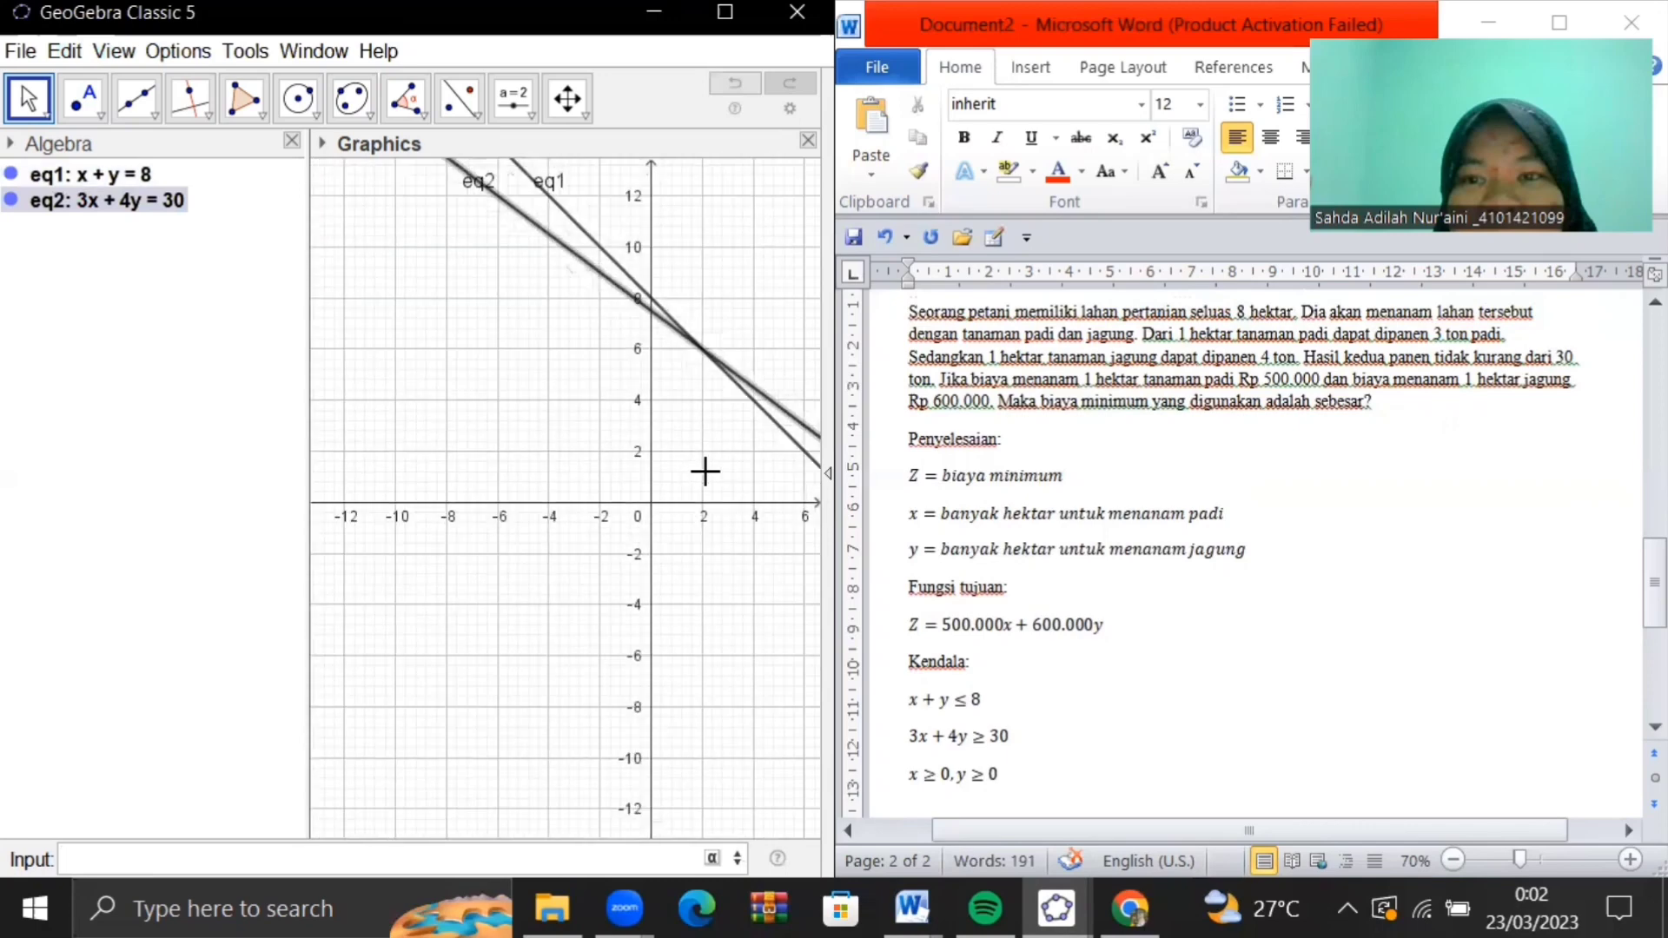
scroll(704, 472, down, 1)
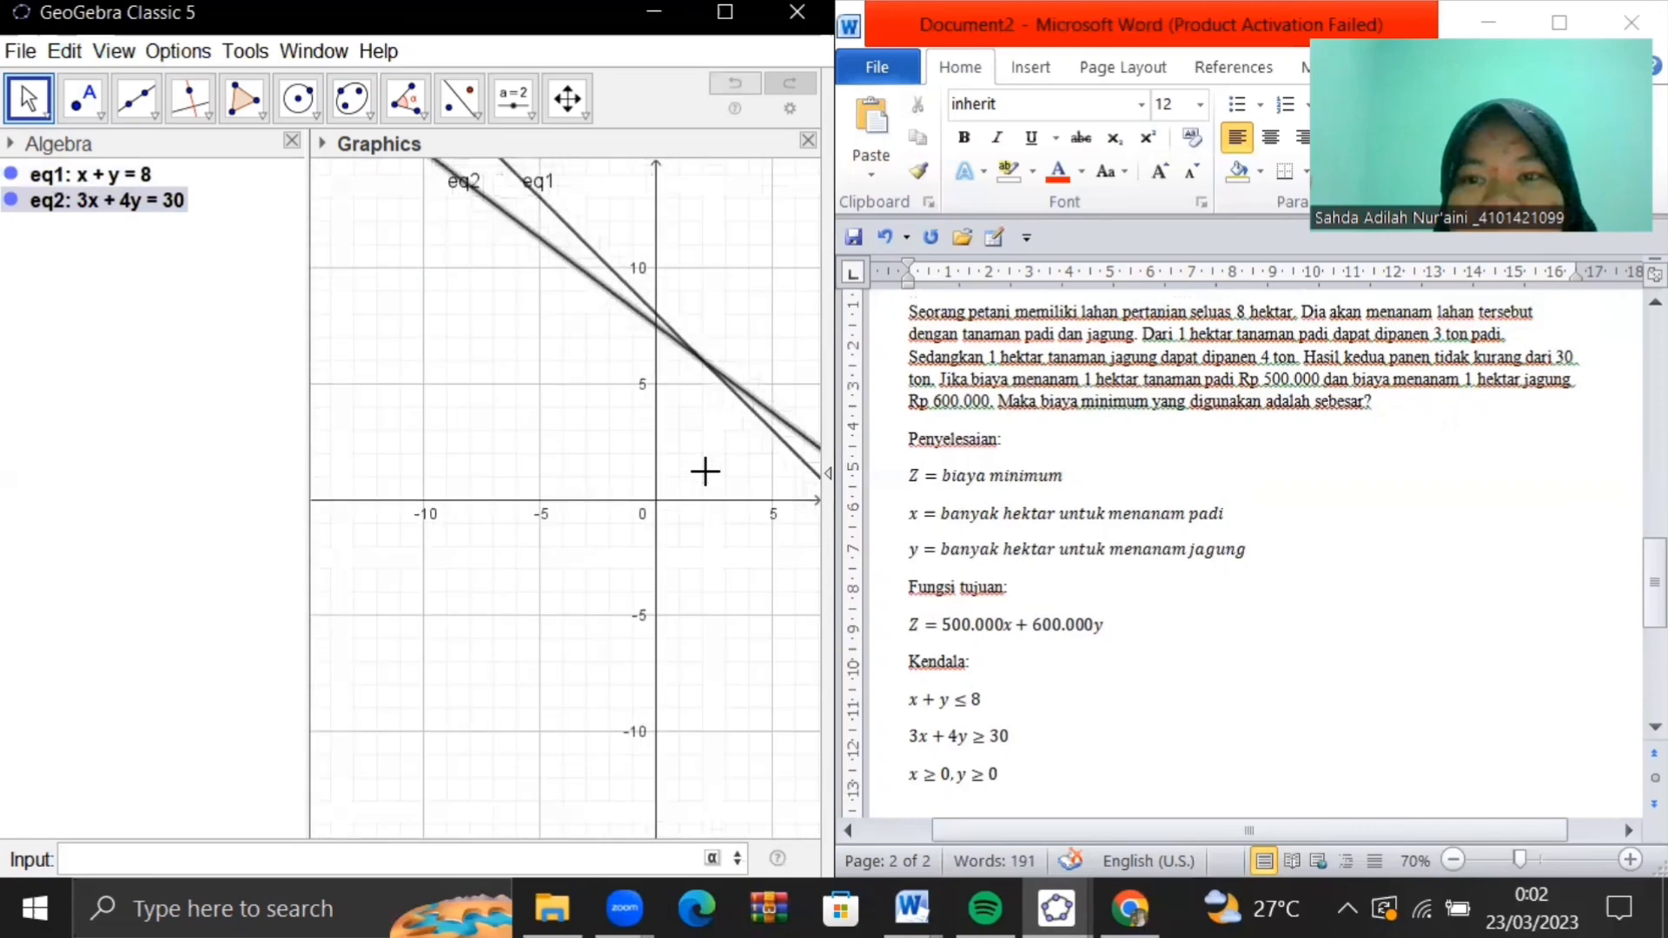
scroll(704, 471, up, 3)
drag(704, 472, 619, 651)
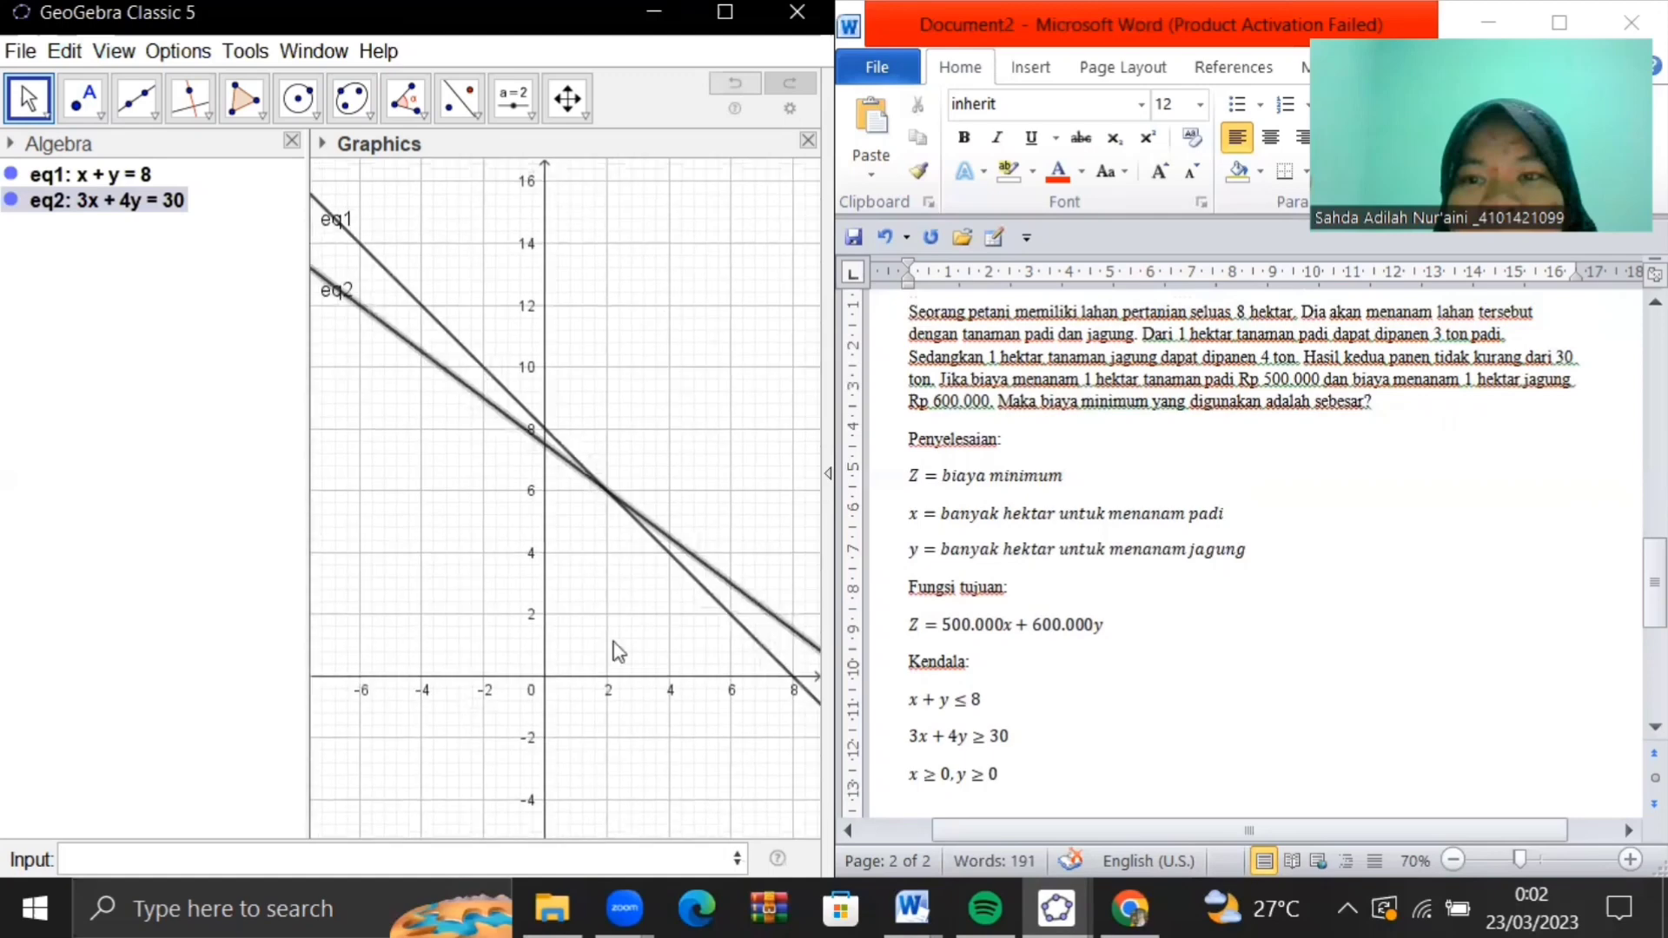
click(480, 861)
text(x+y<=8)
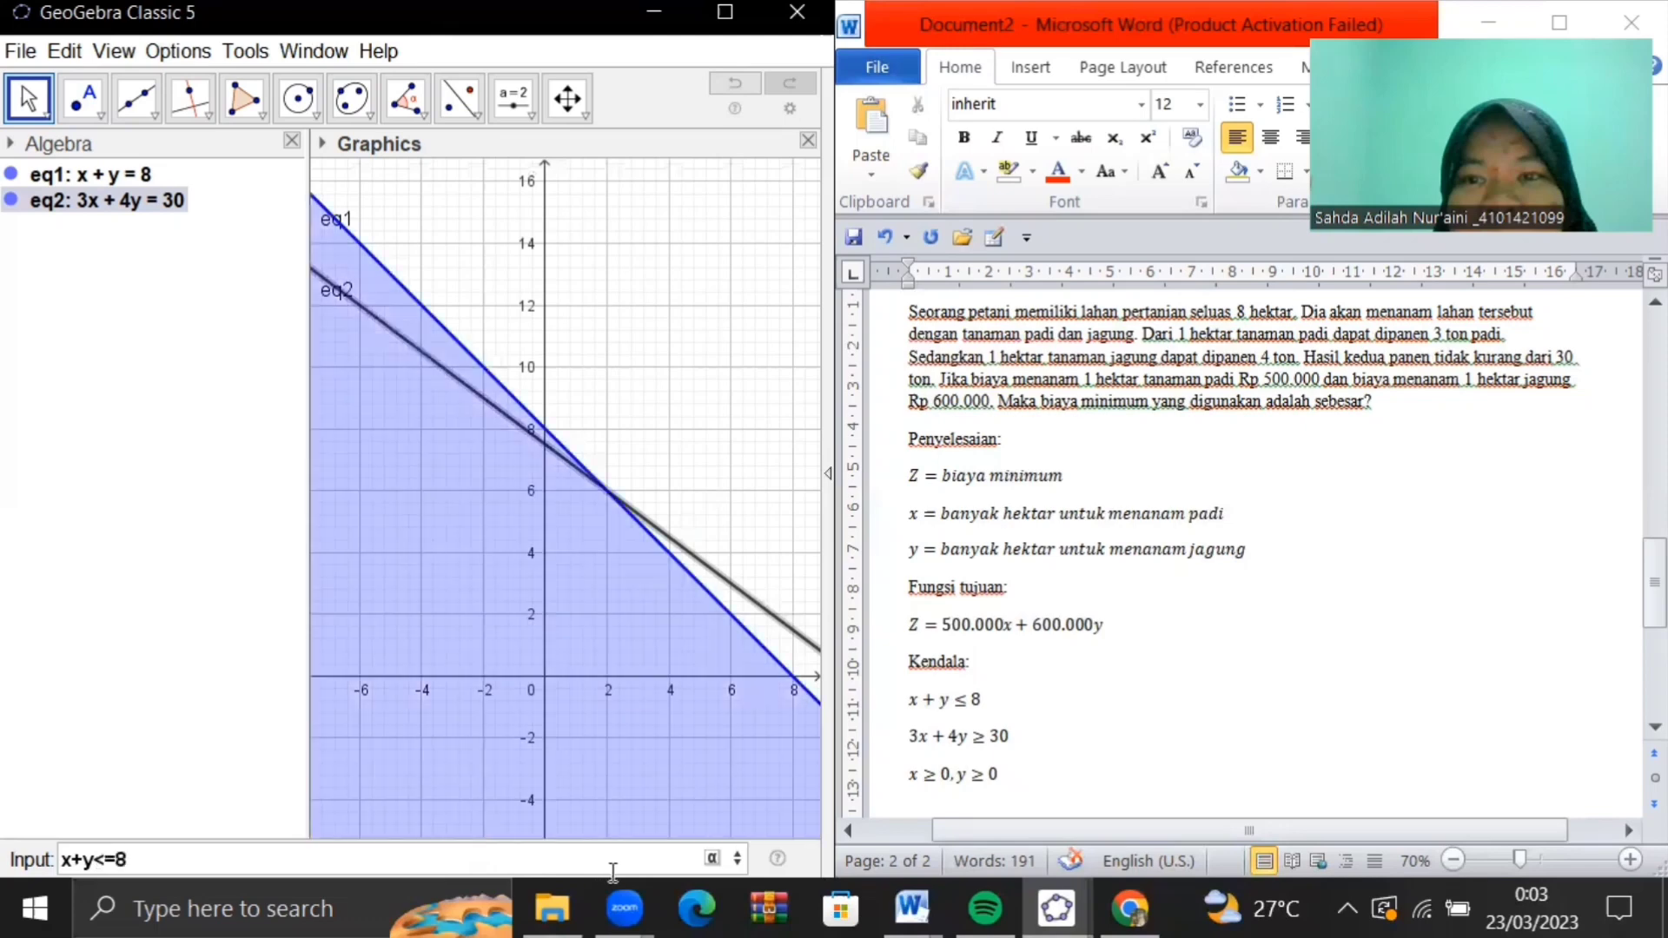
click(710, 860)
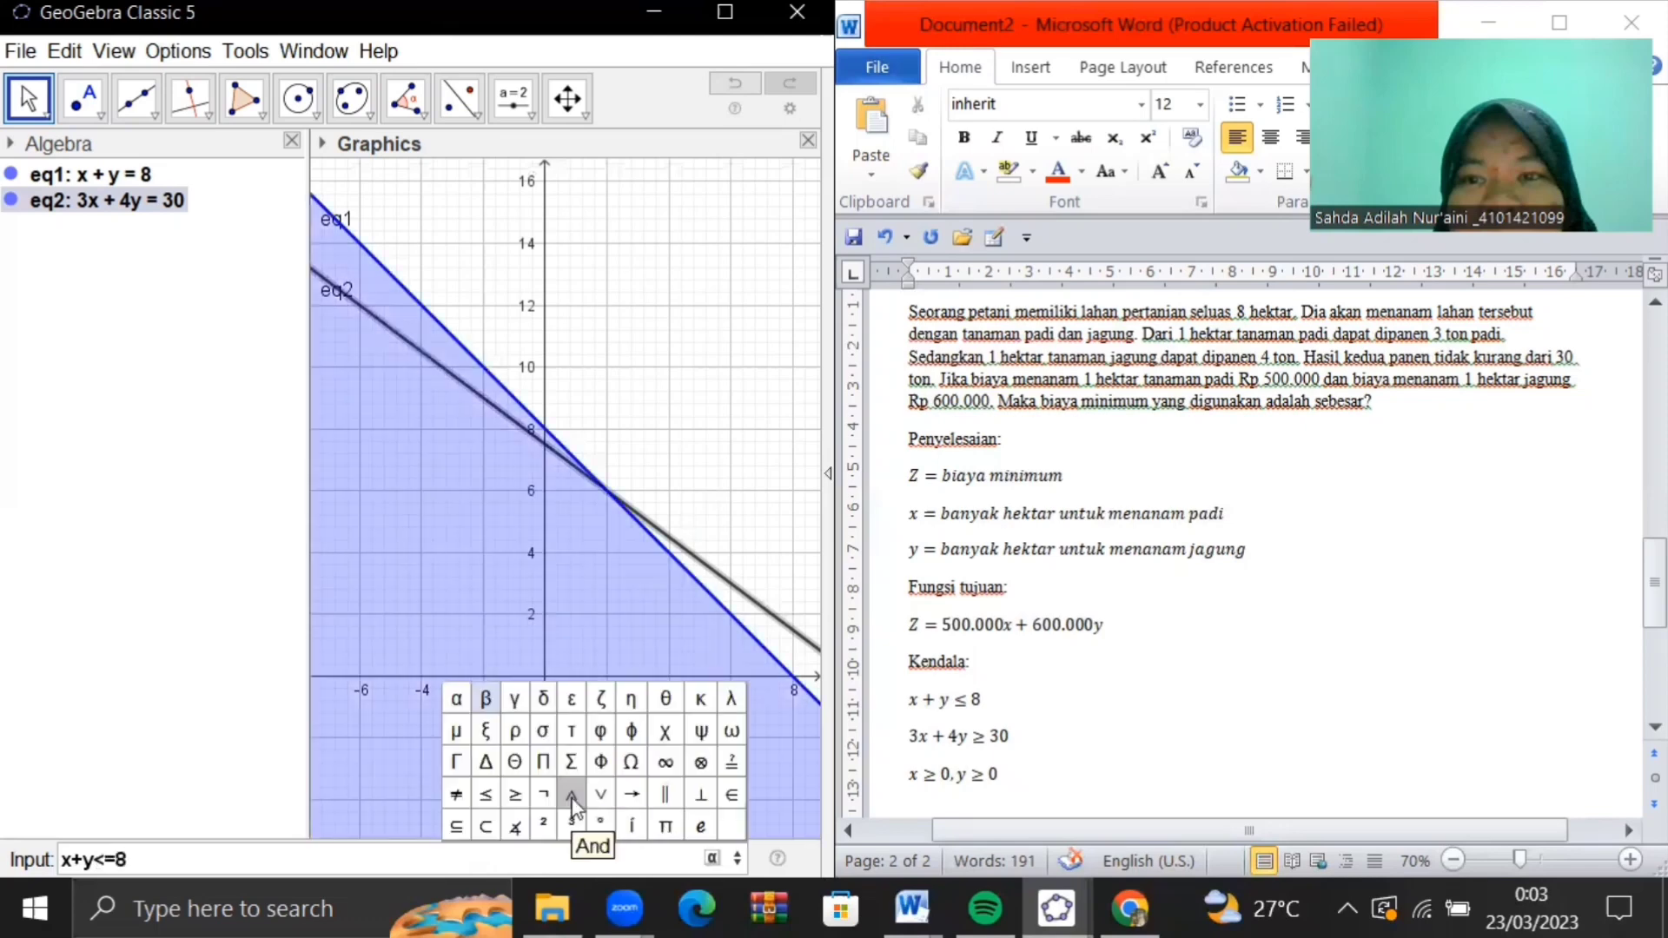
click(575, 792)
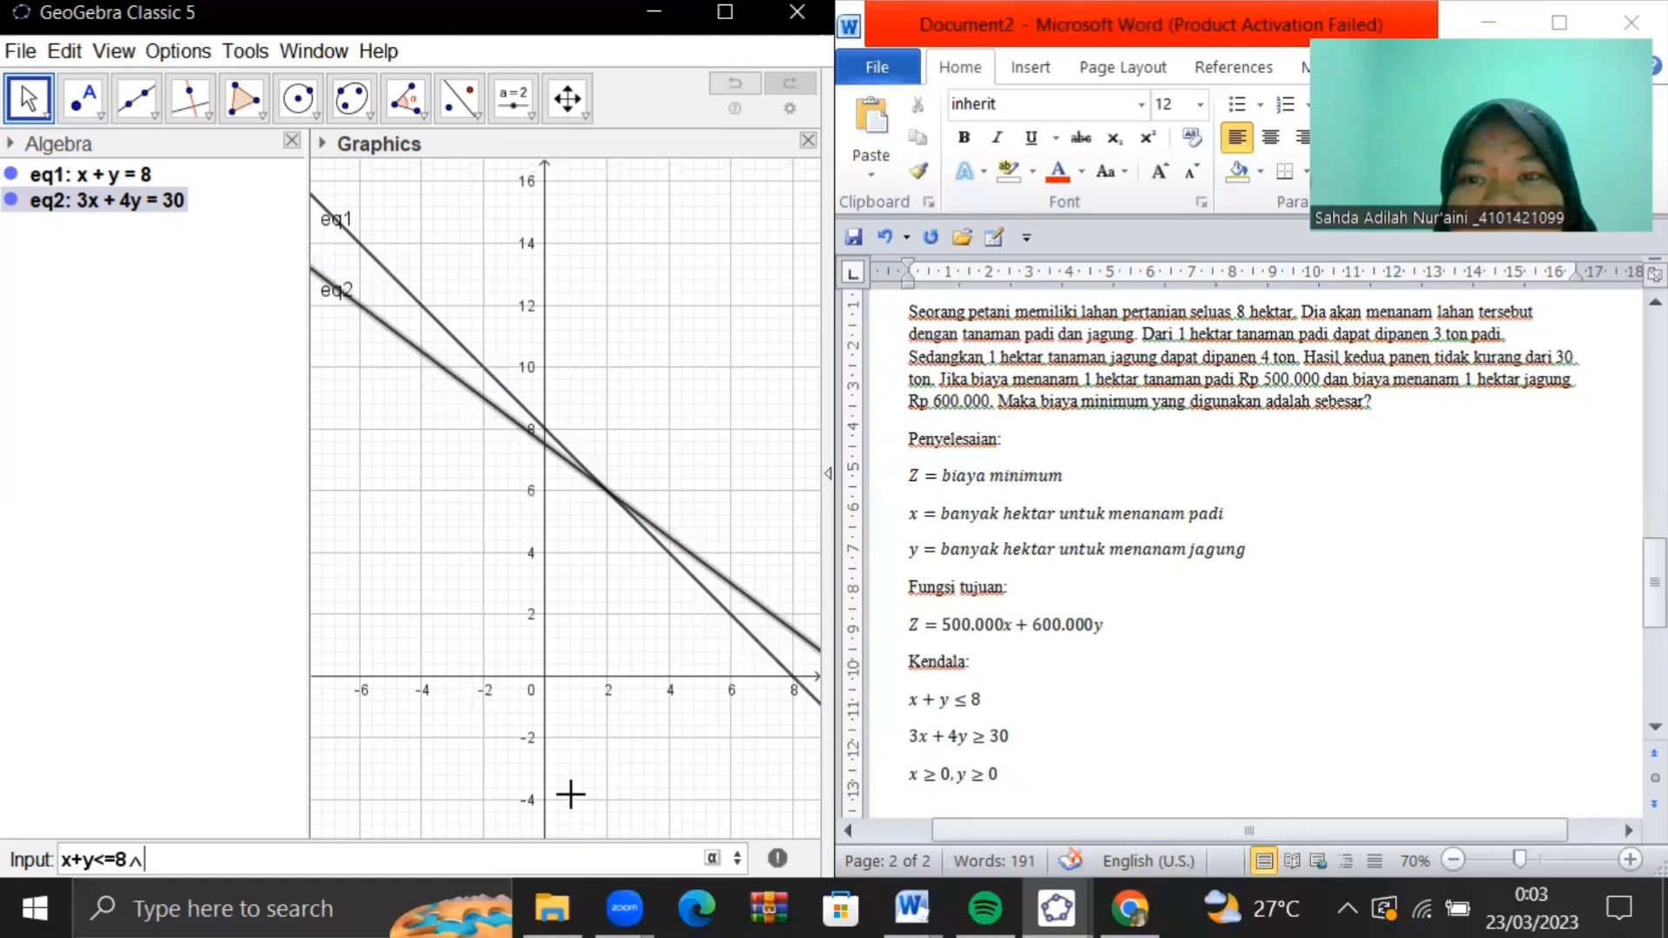
text(3x+4y>=30)
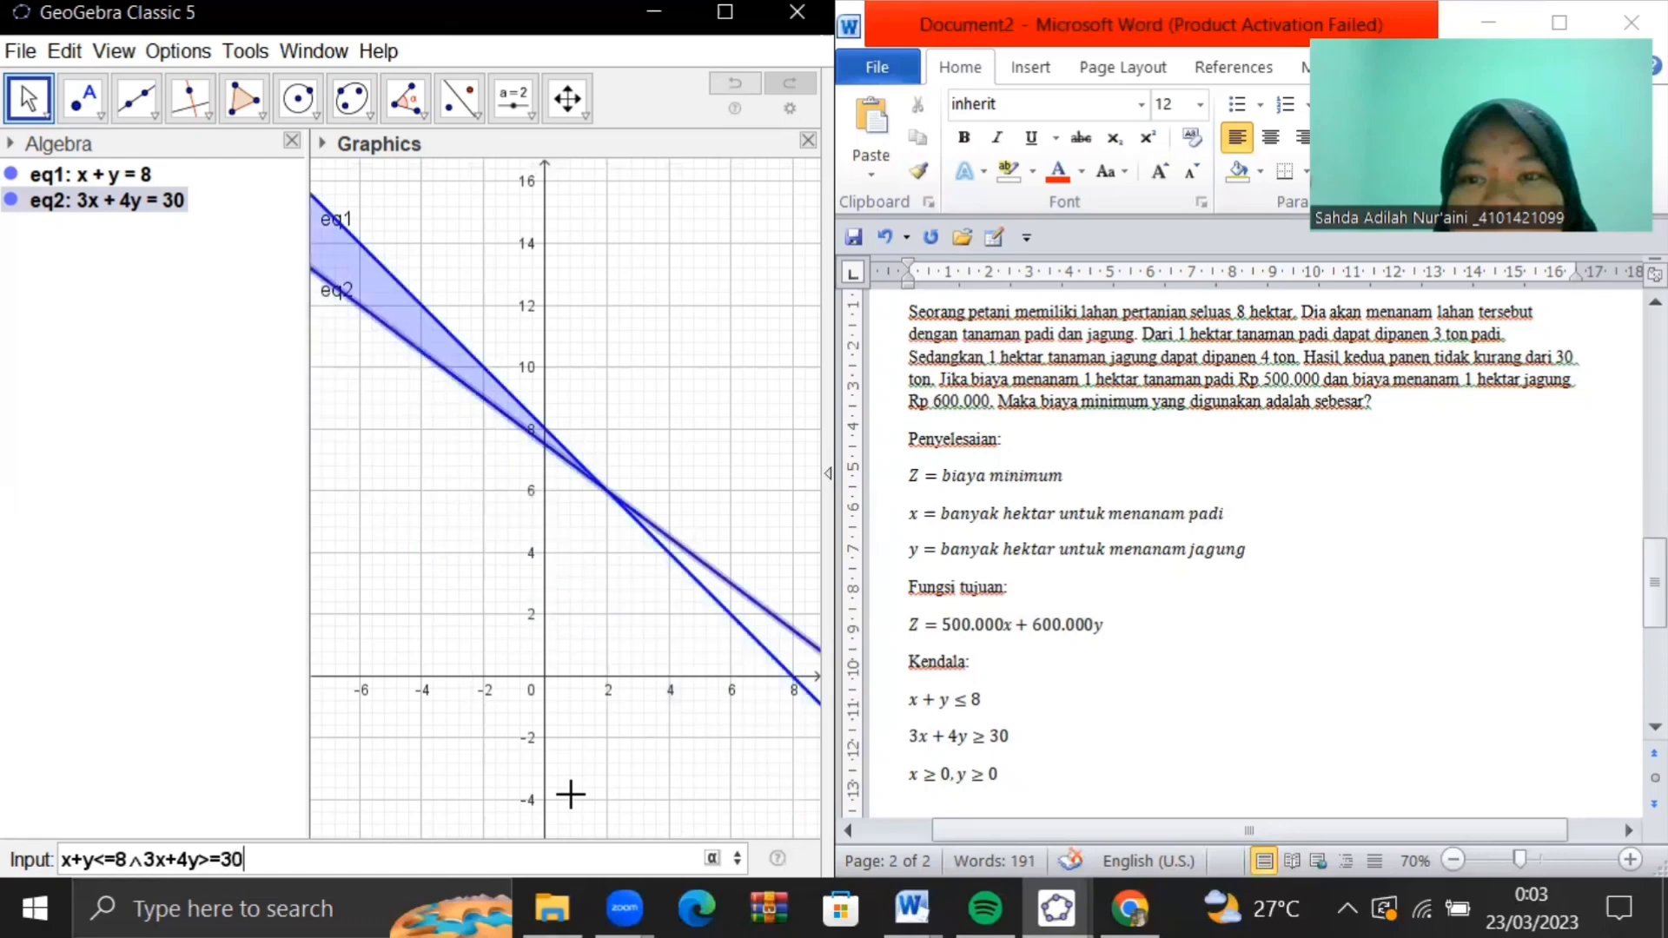
Append the non-negativity conditions ∧ x>=0 ∧ y>=0 to the inequality and plot the feasible region
click(712, 859)
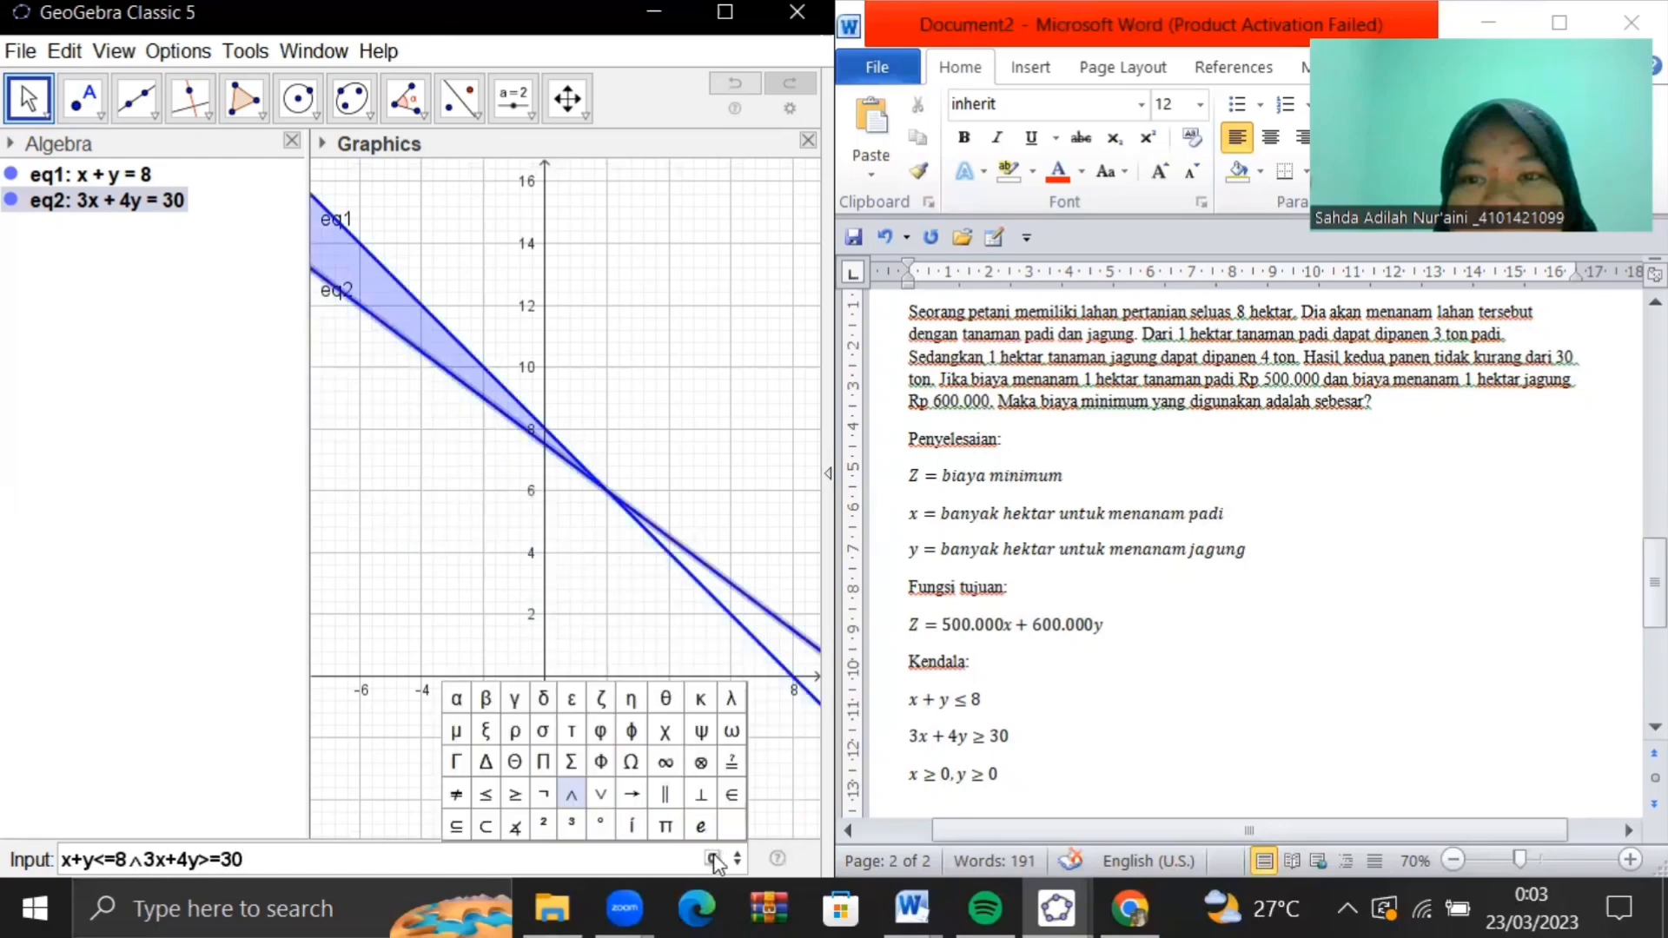
click(571, 795)
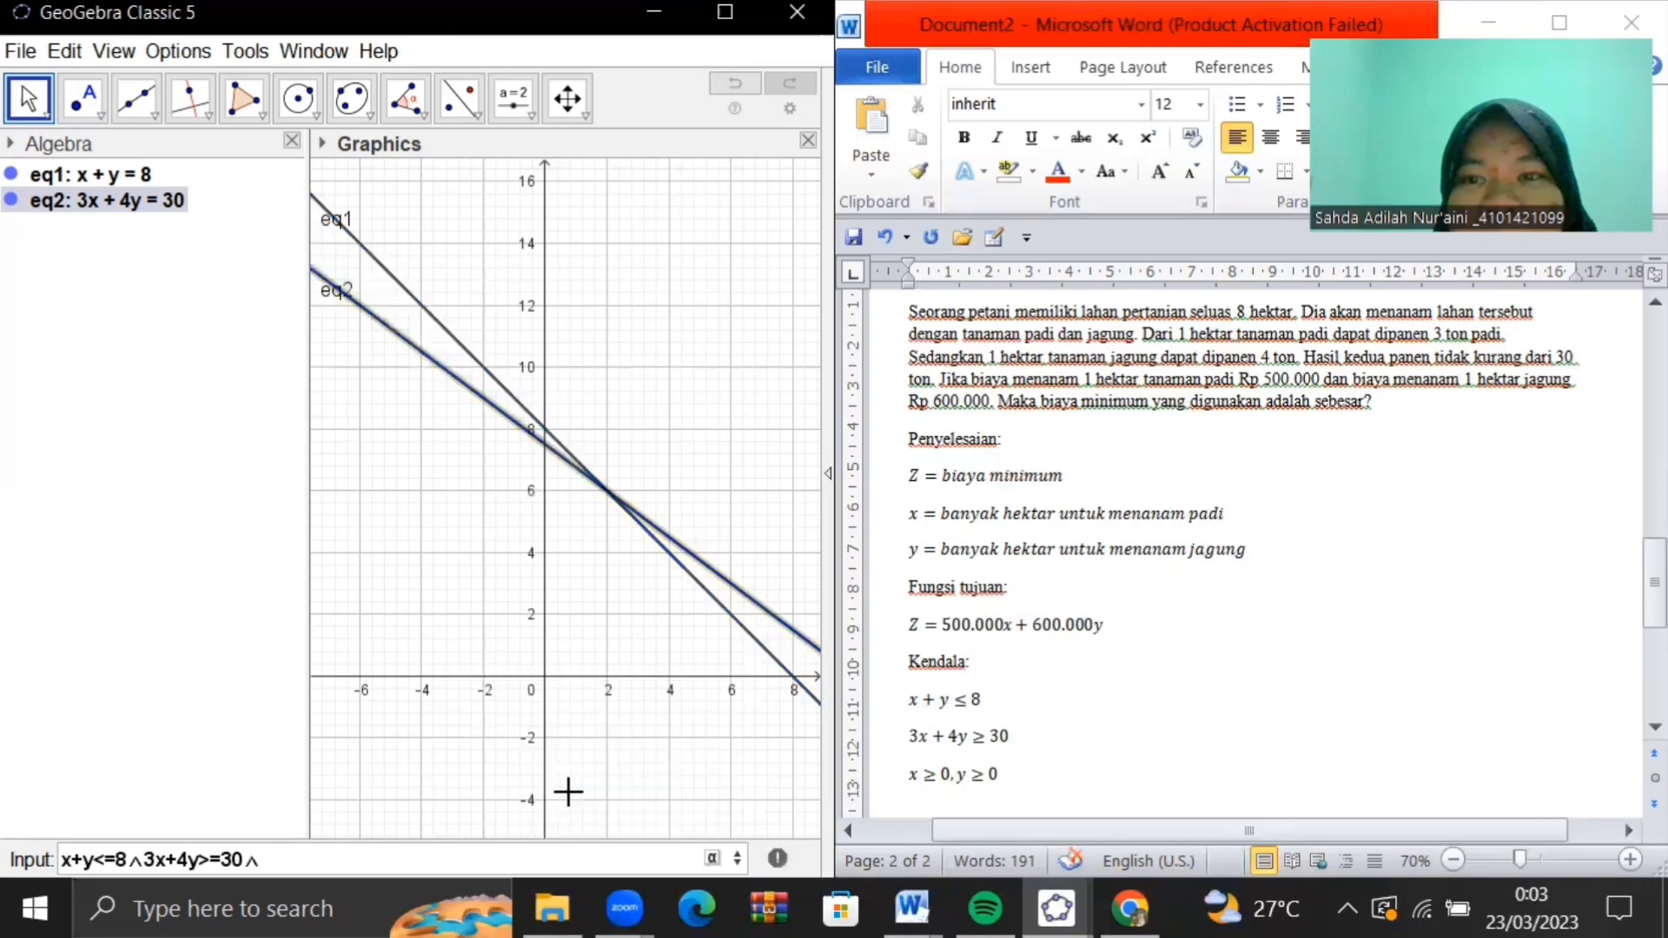
text(x>=0)
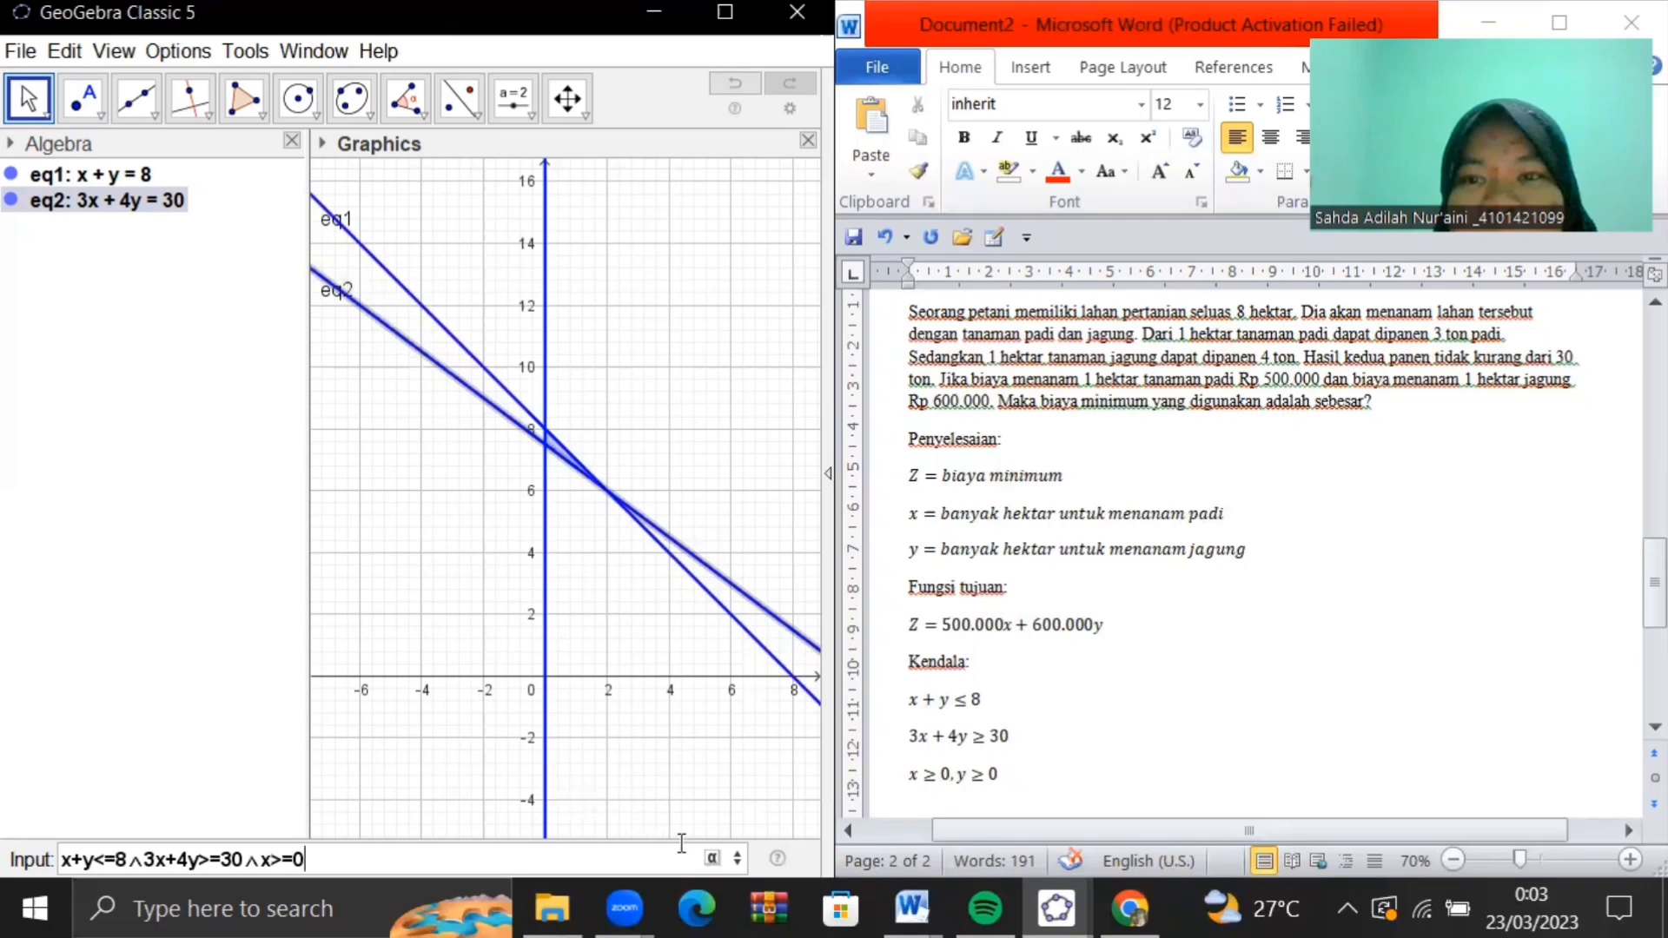
click(713, 860)
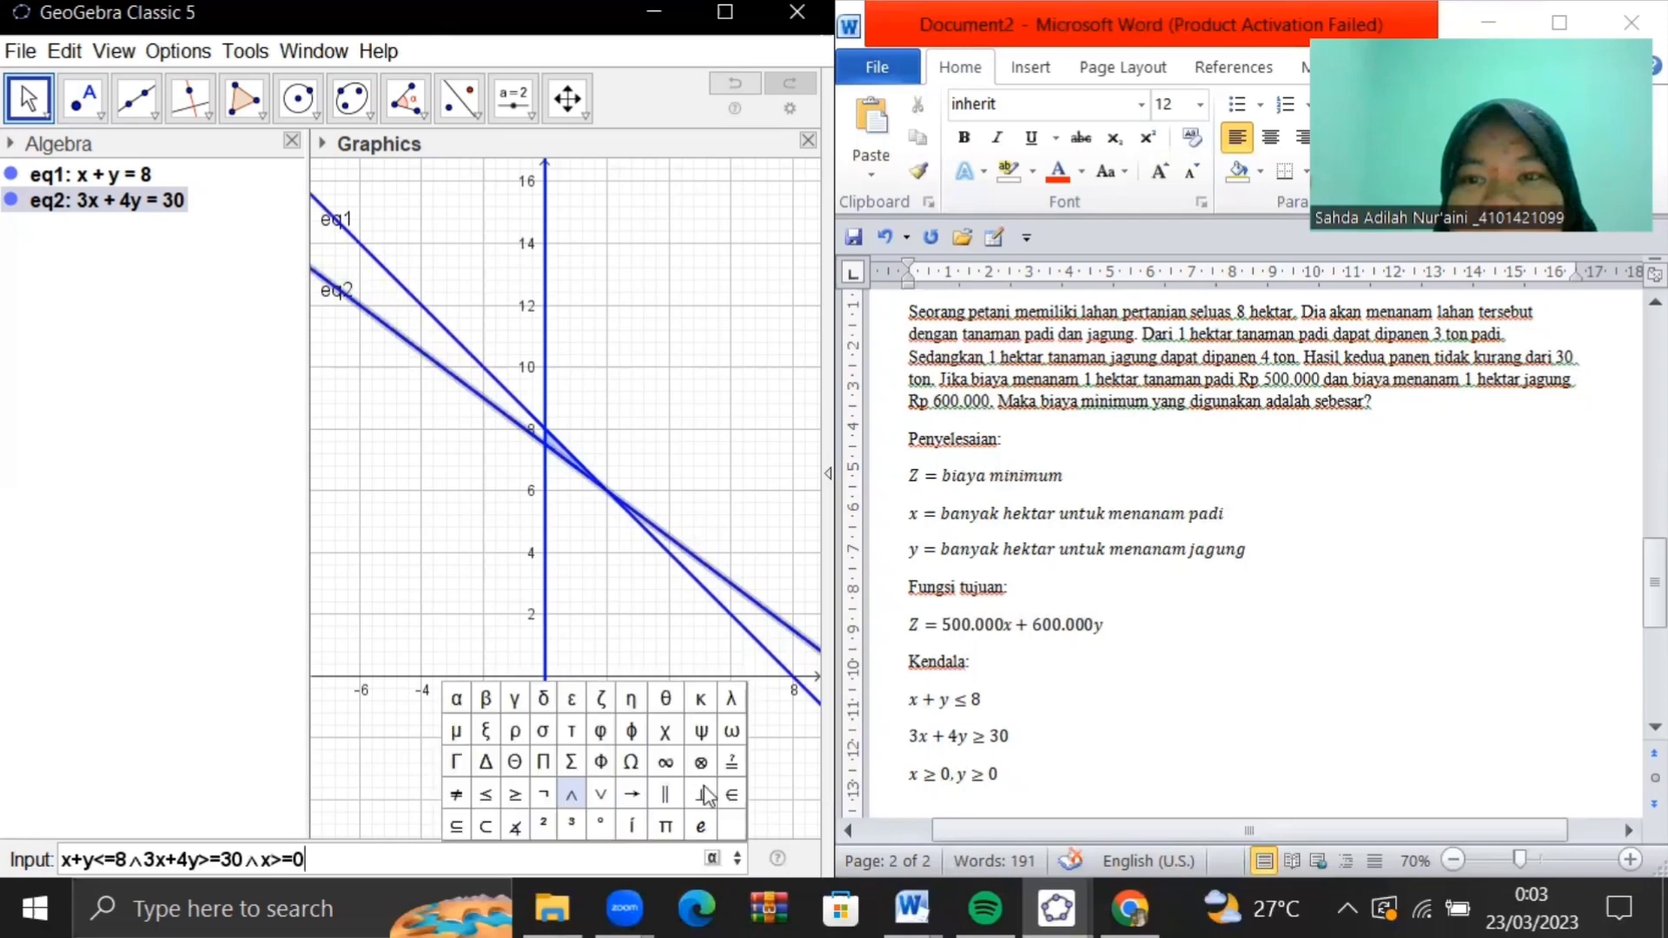
click(574, 797)
text(y>=0)
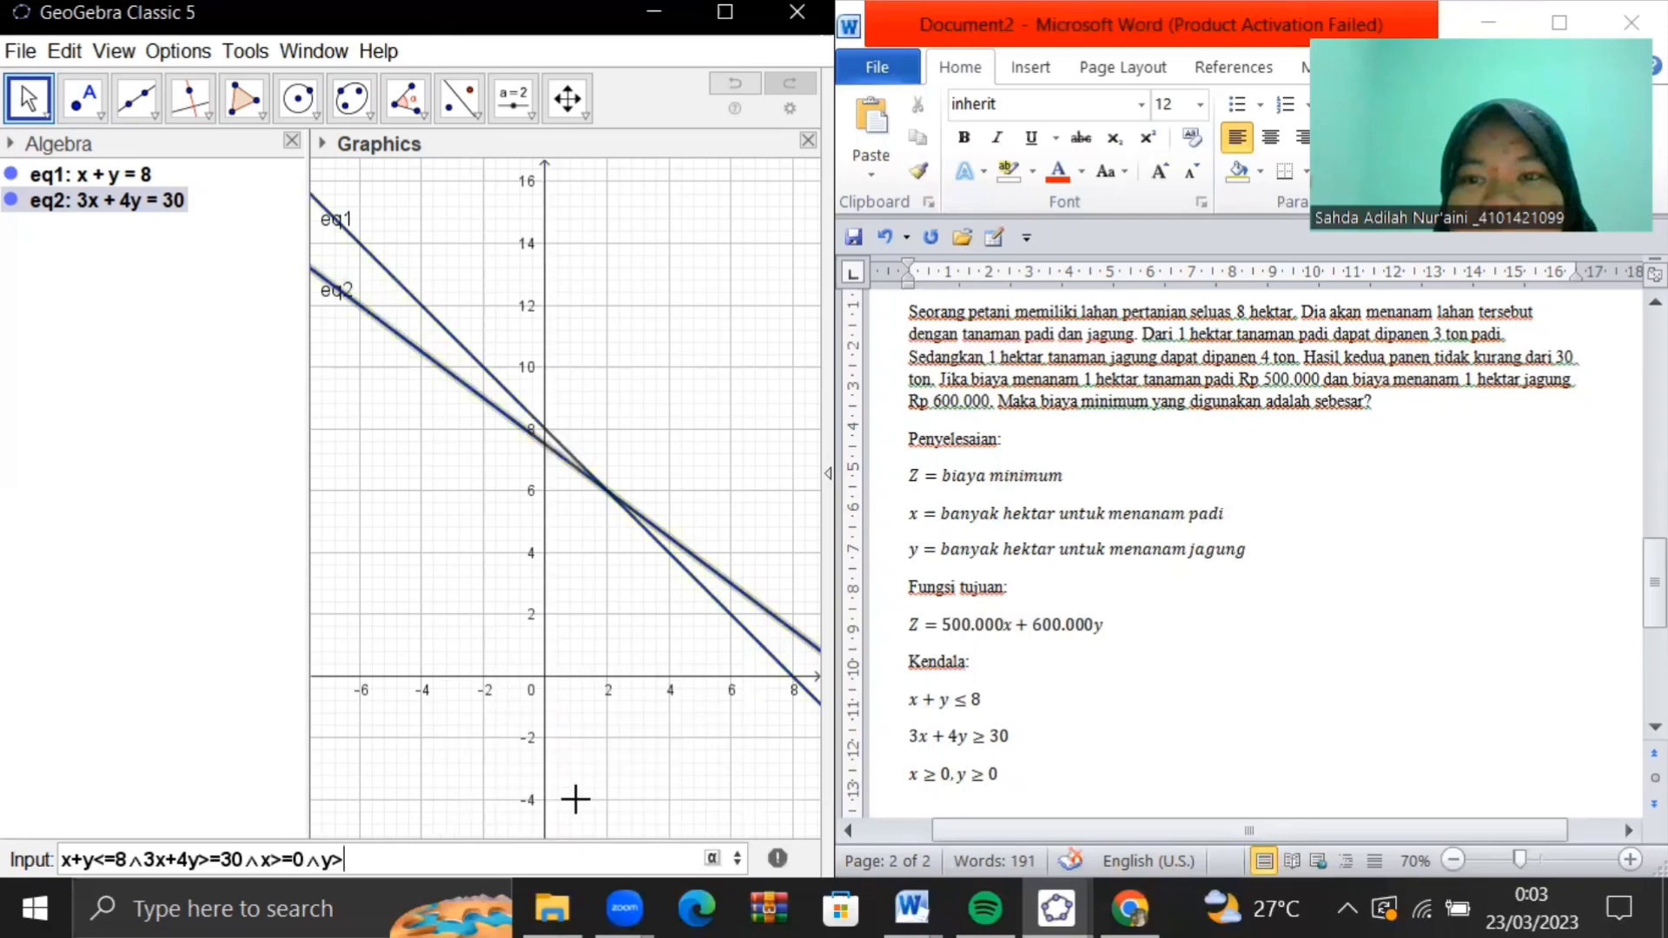
key(Return)
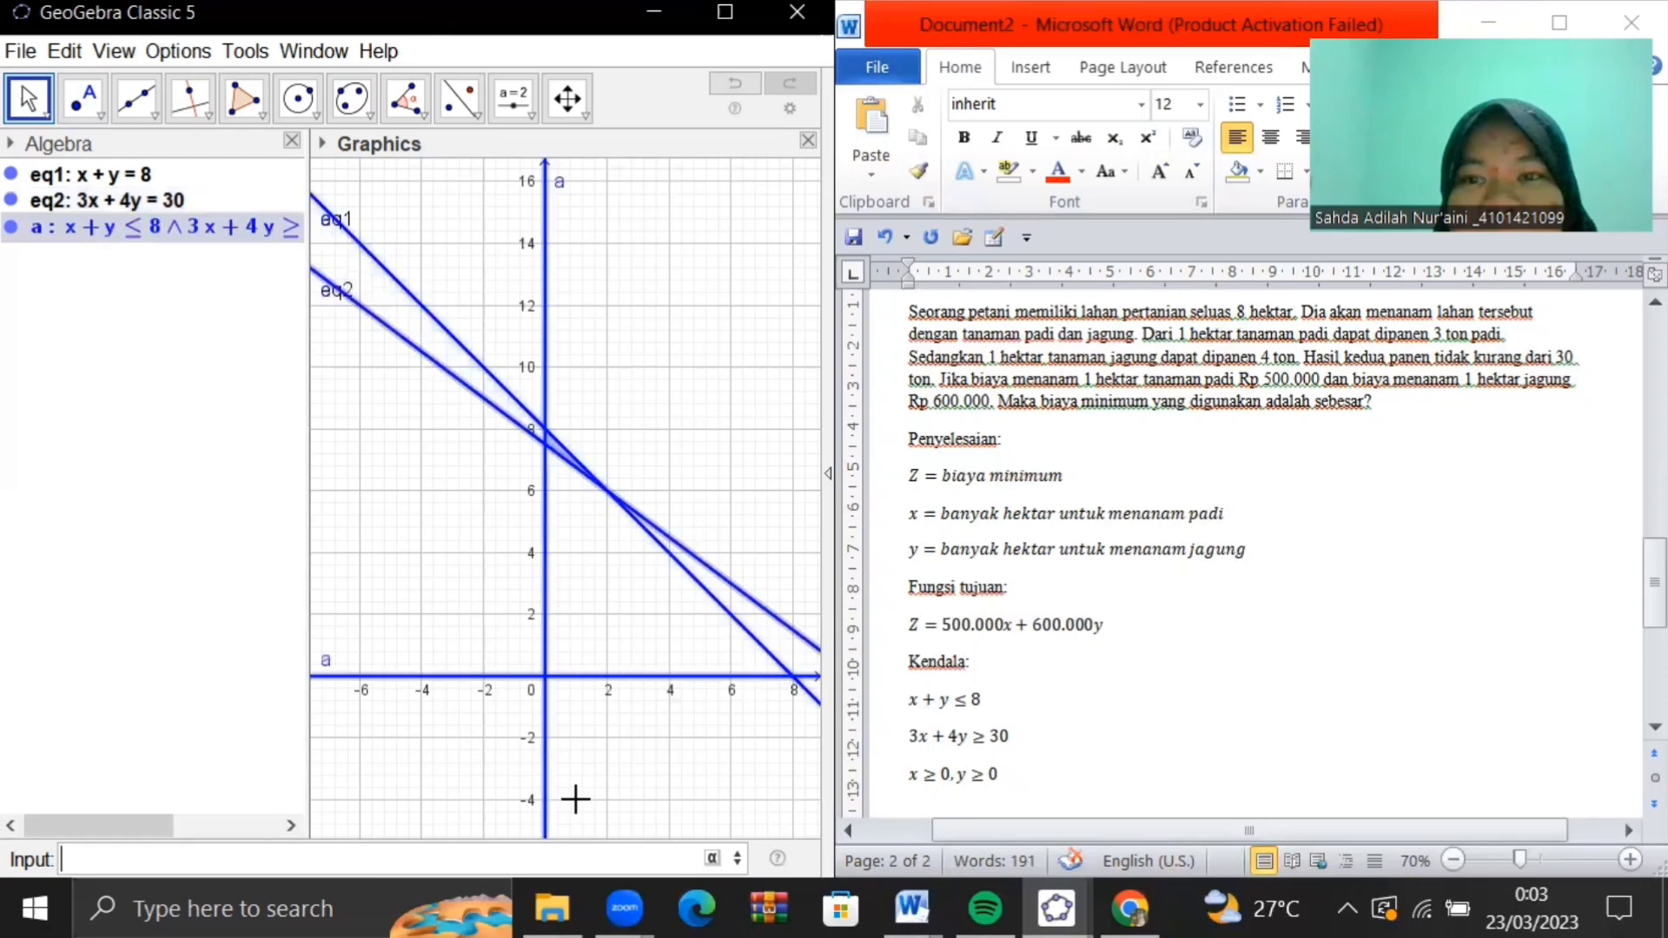
Mark the feasible region's corners on the y-axis by intersecting each of the two boundary lines with that axis
scroll(653, 447, up, 7)
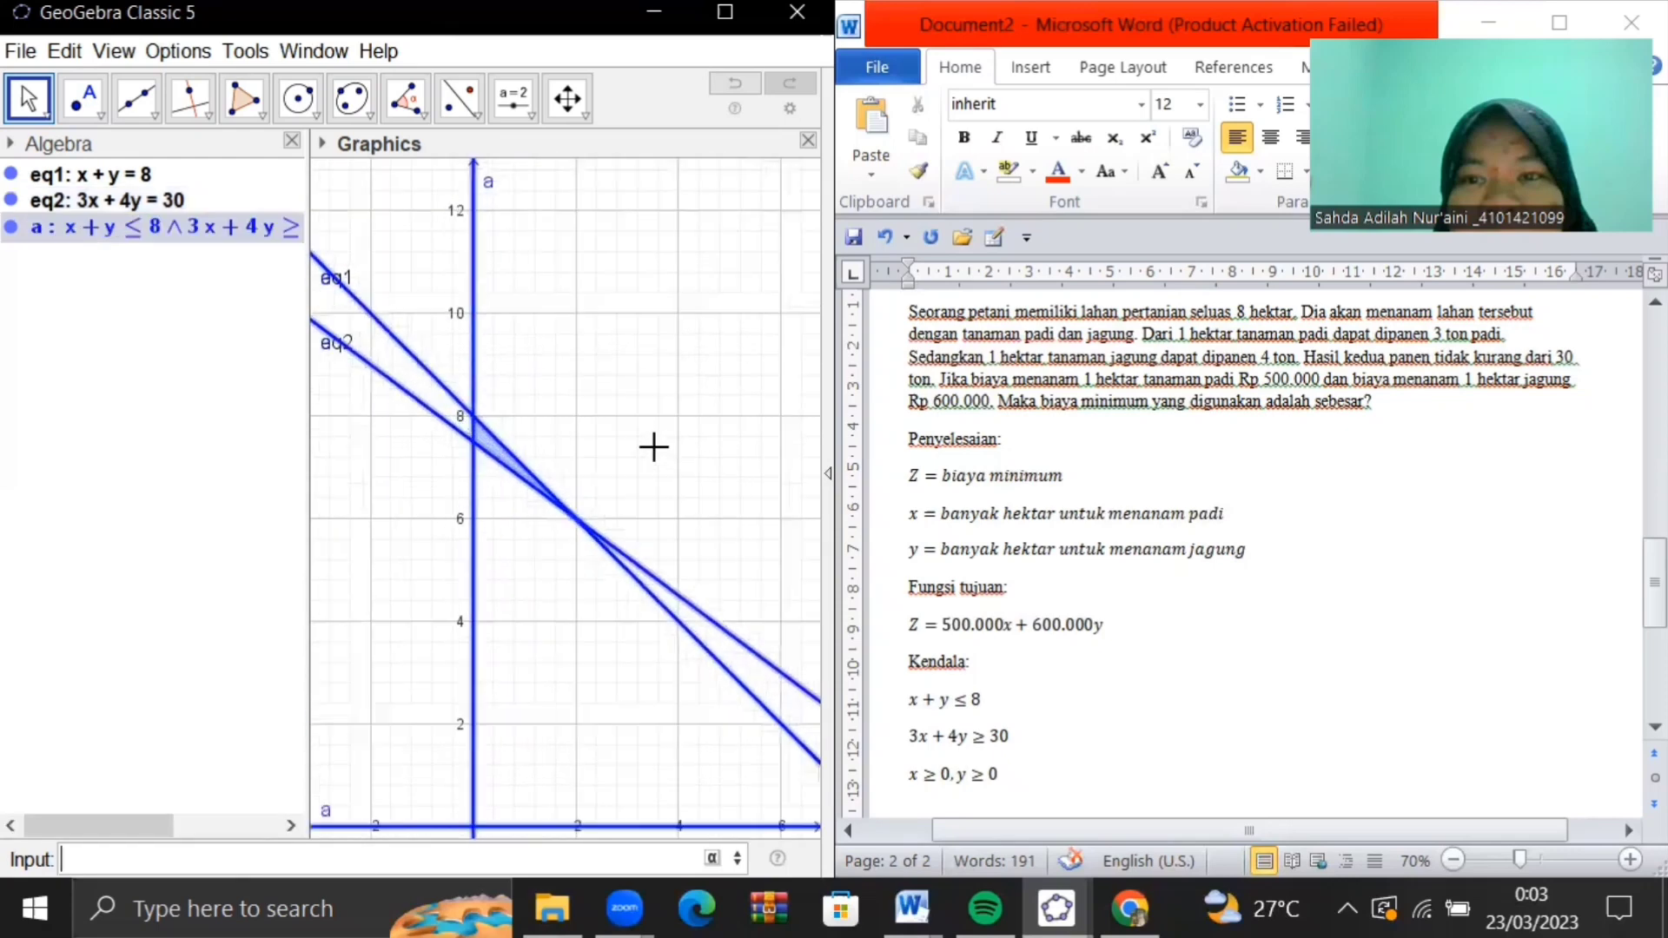
drag(599, 456, 737, 464)
scroll(700, 470, up, 4)
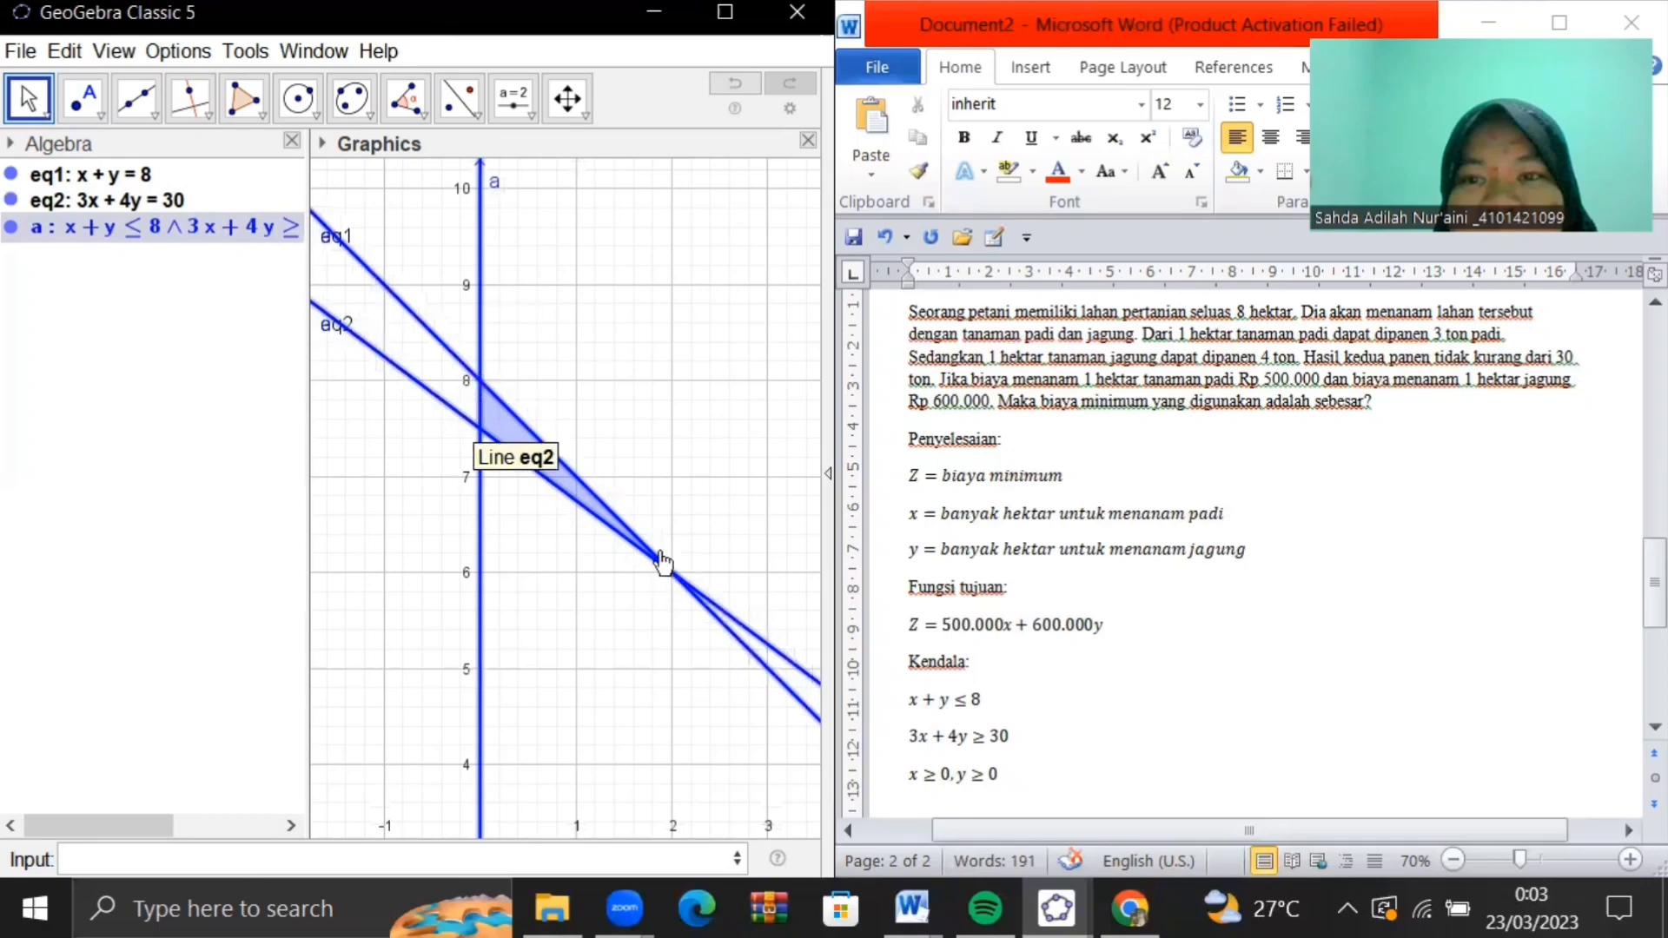
click(83, 100)
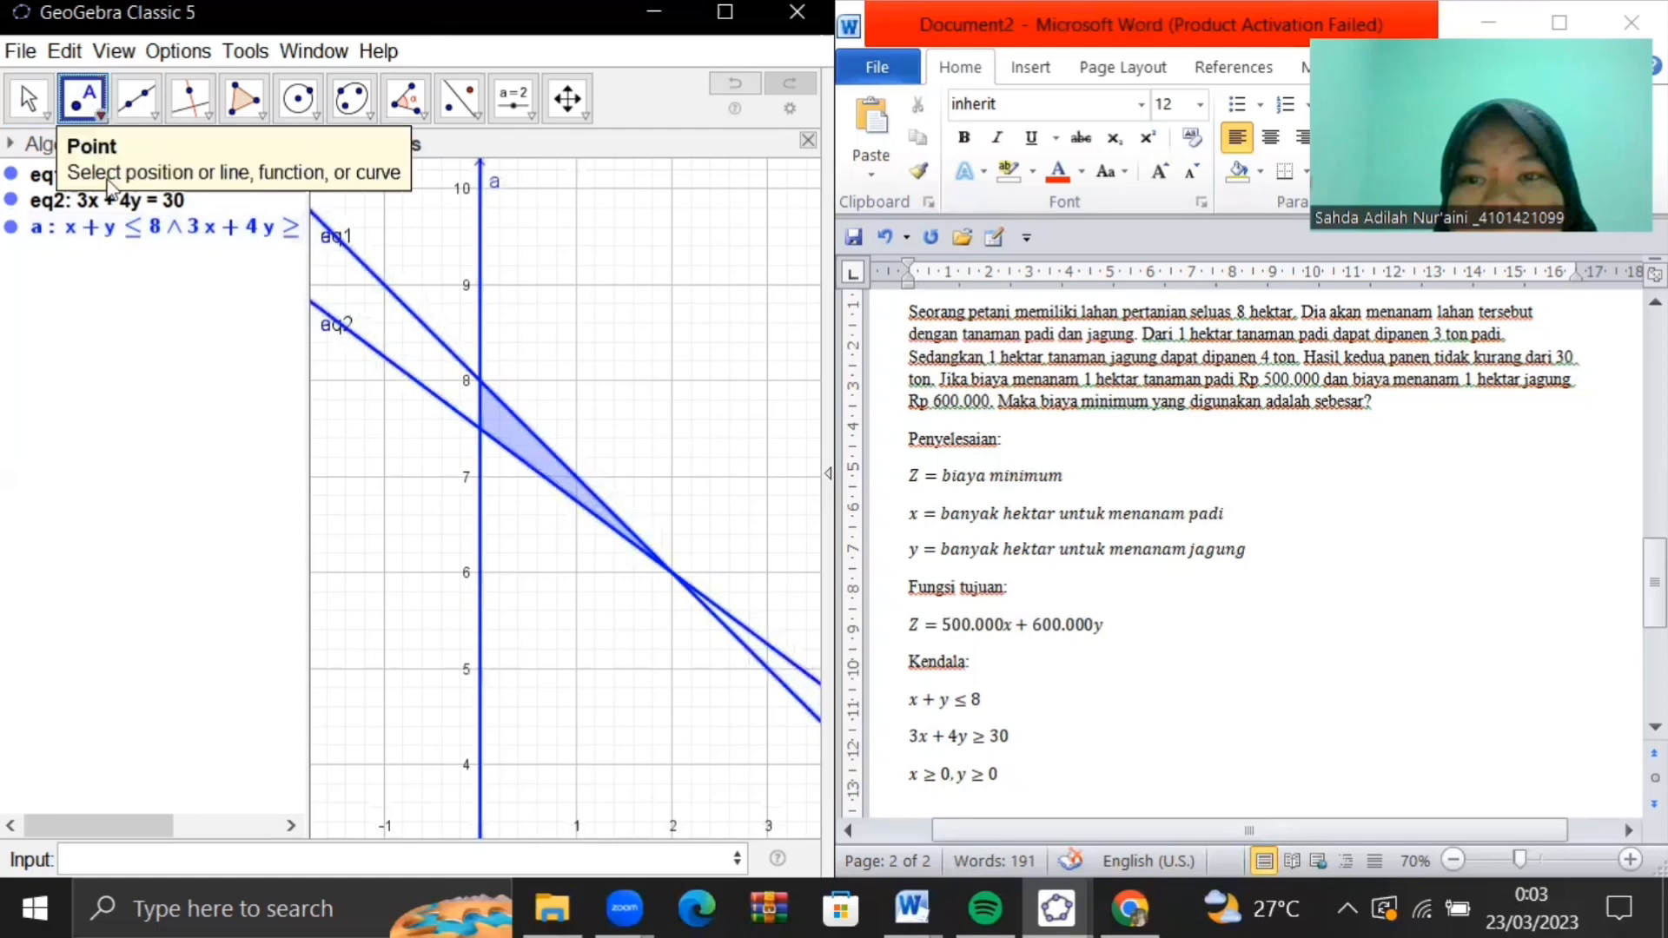
click(83, 99)
click(148, 302)
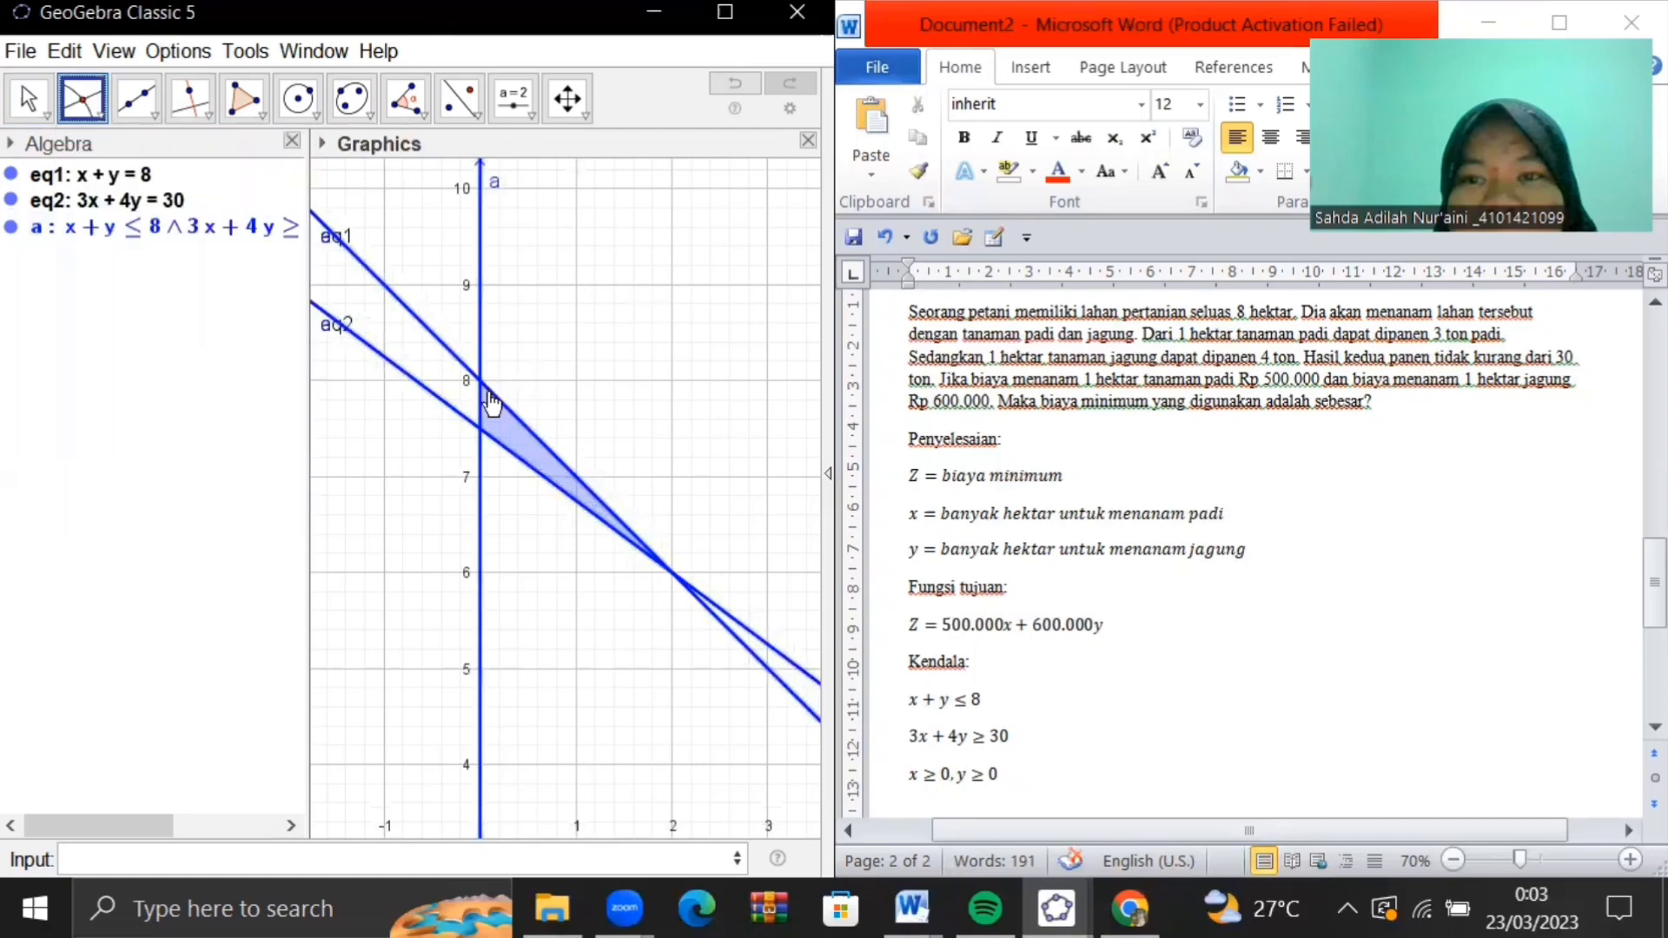
click(483, 396)
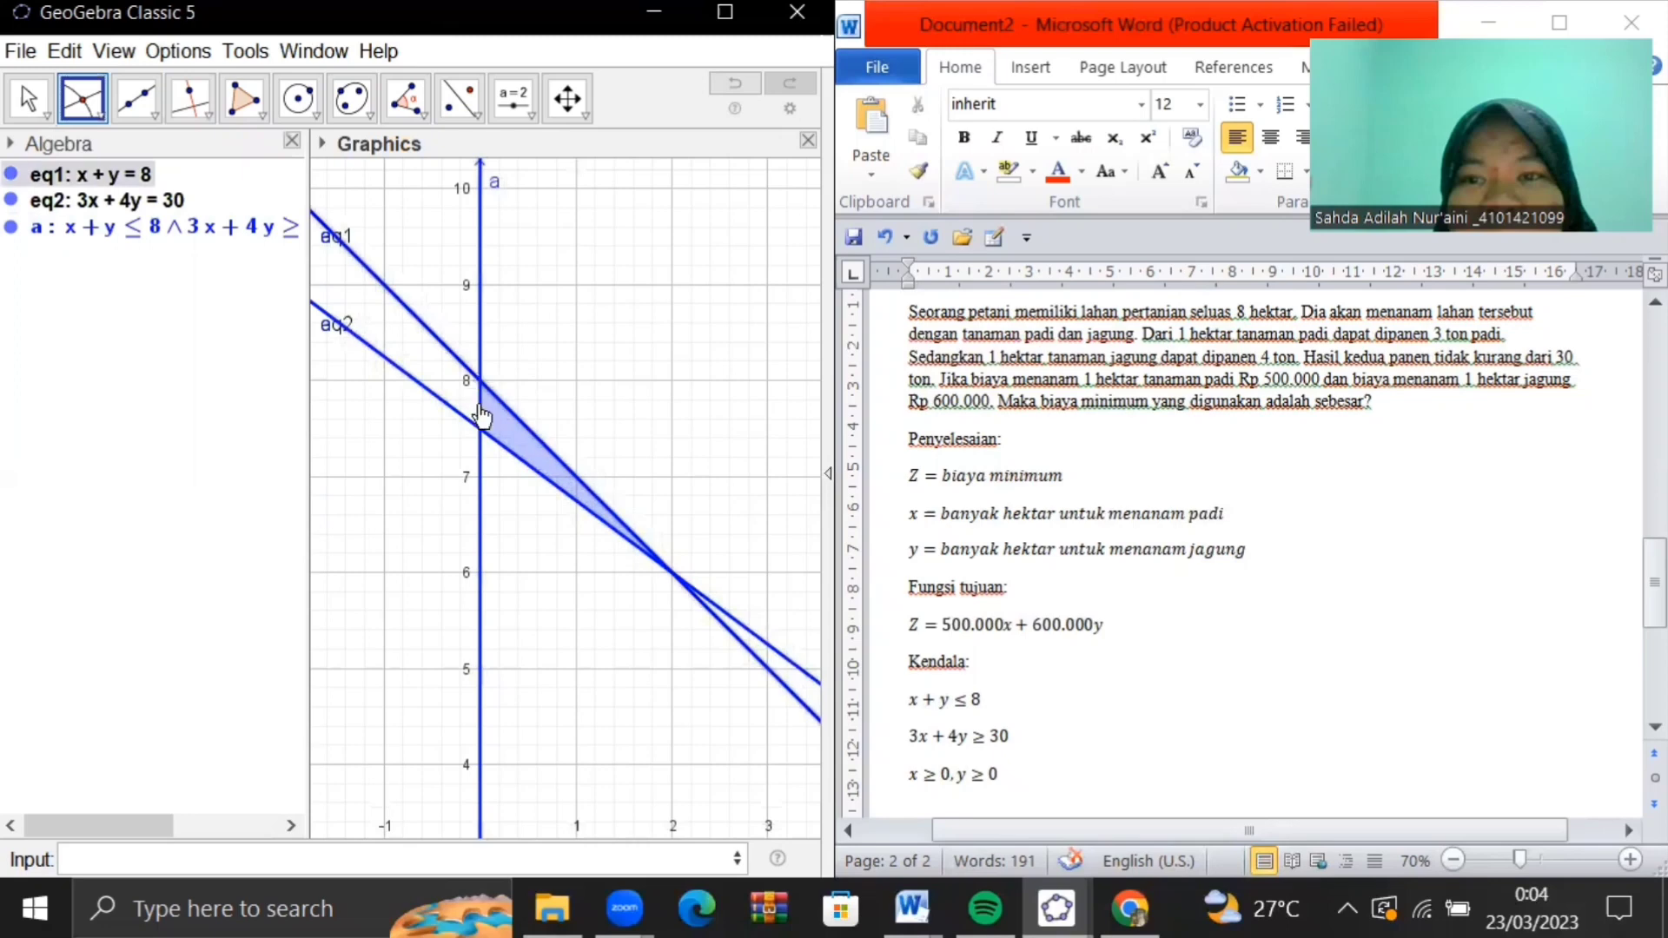
click(477, 416)
click(493, 440)
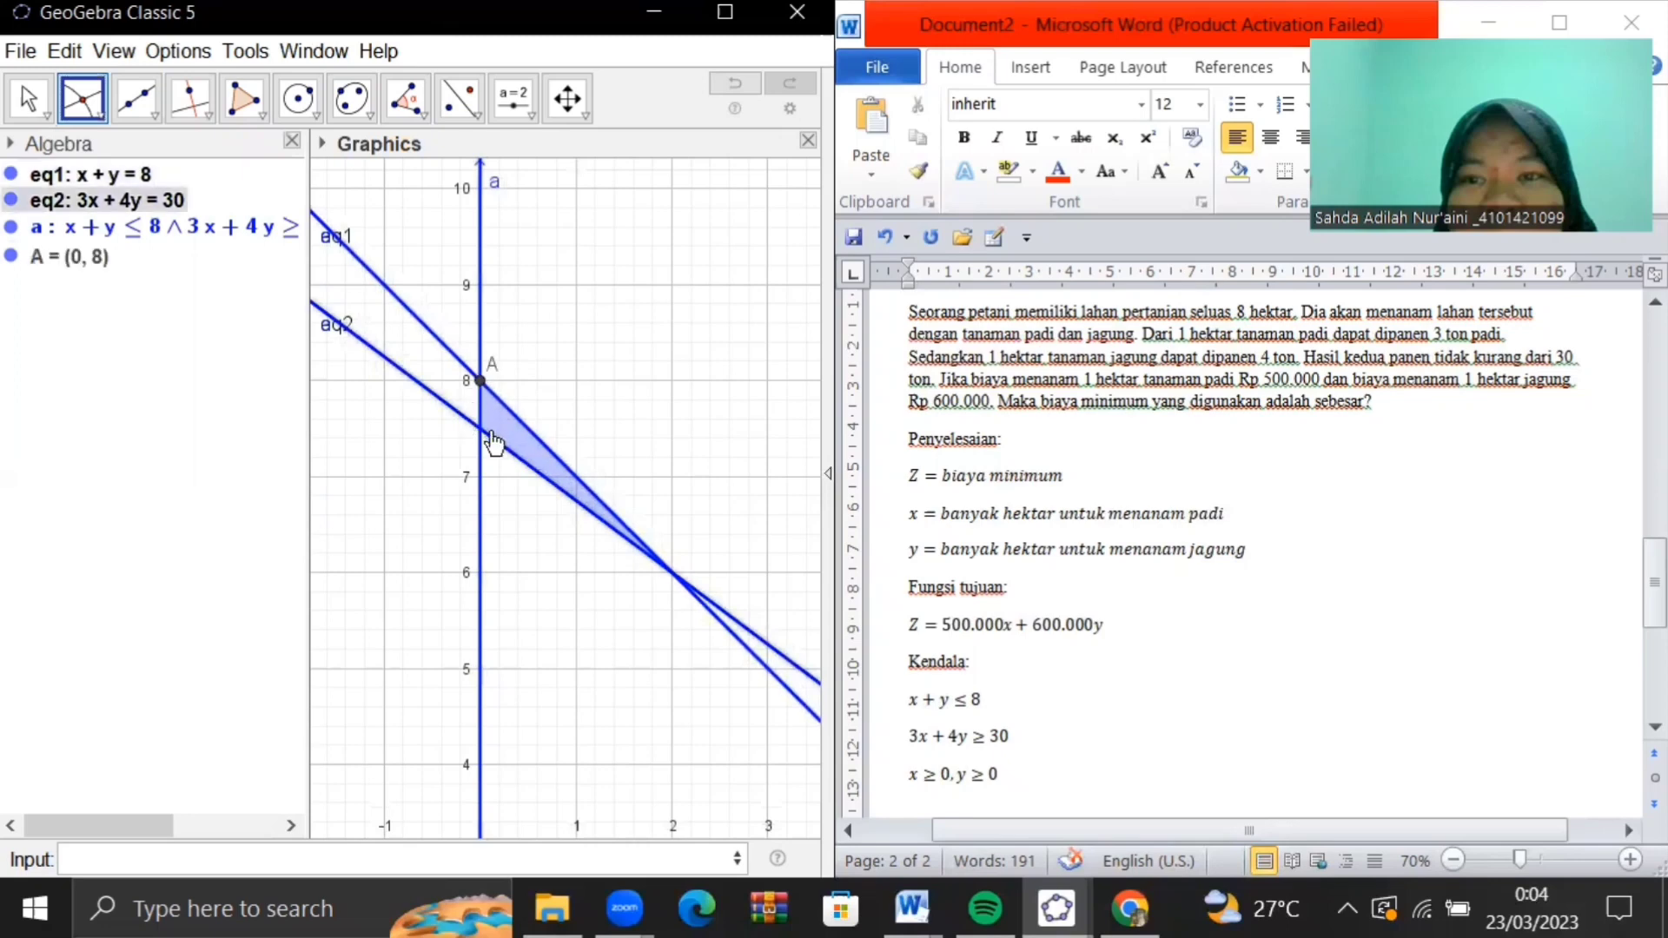
Mark the intersection of the lines x + y = 8 and 3x + 4y = 30 as the third corner of the feasible region
click(605, 521)
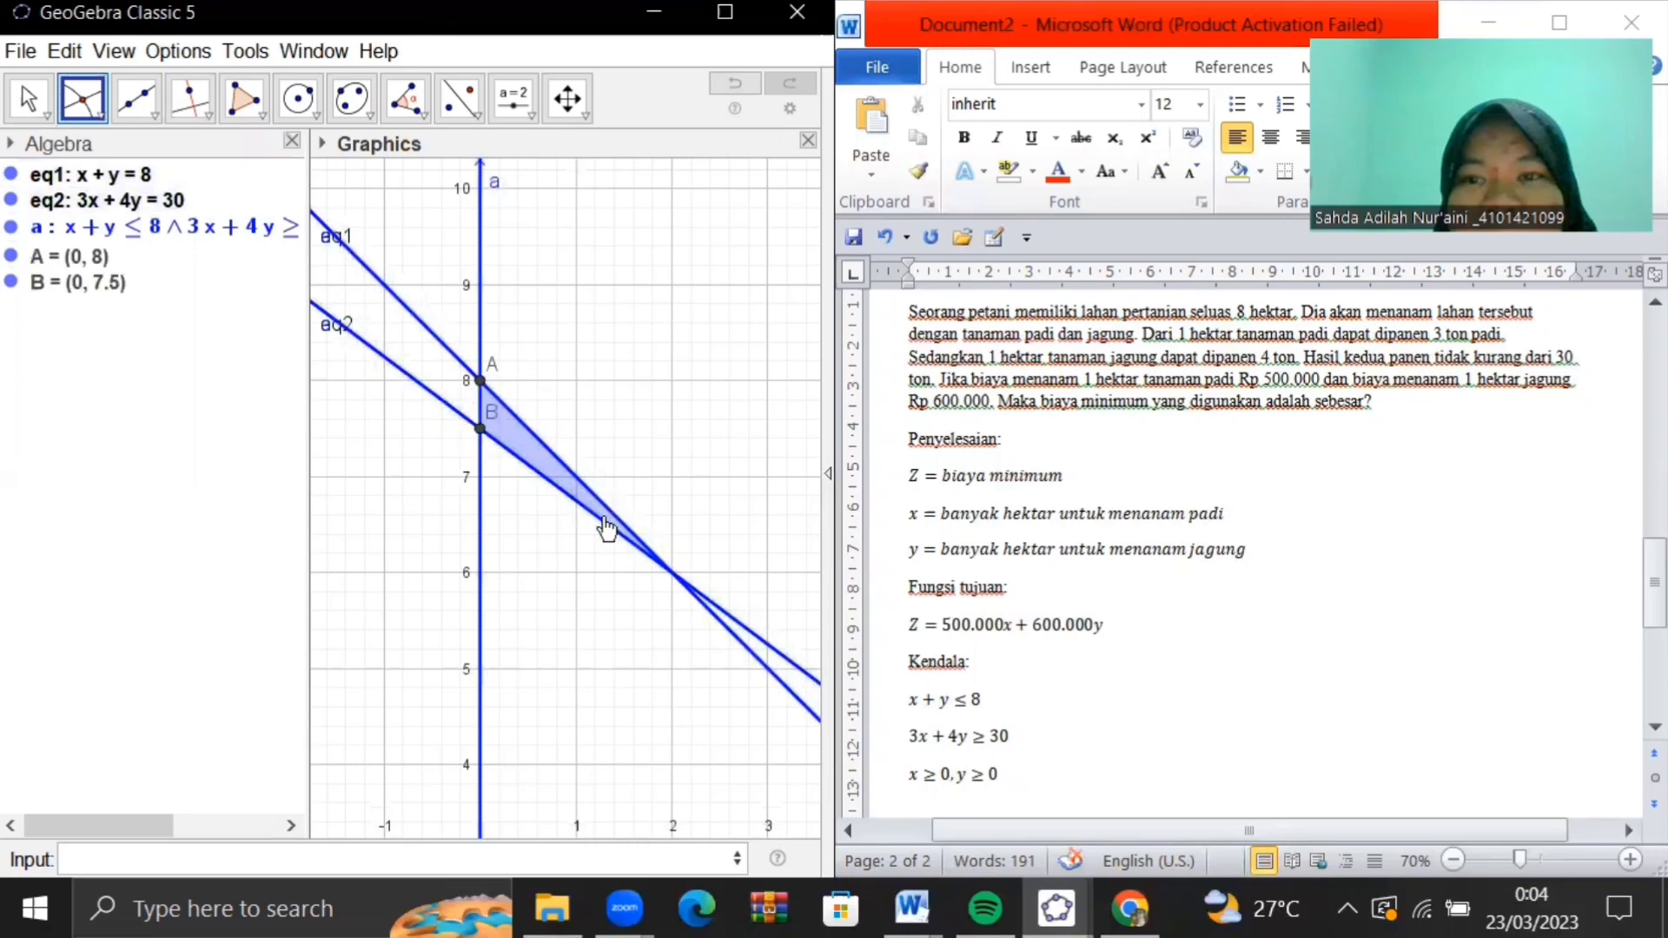
click(606, 523)
click(596, 517)
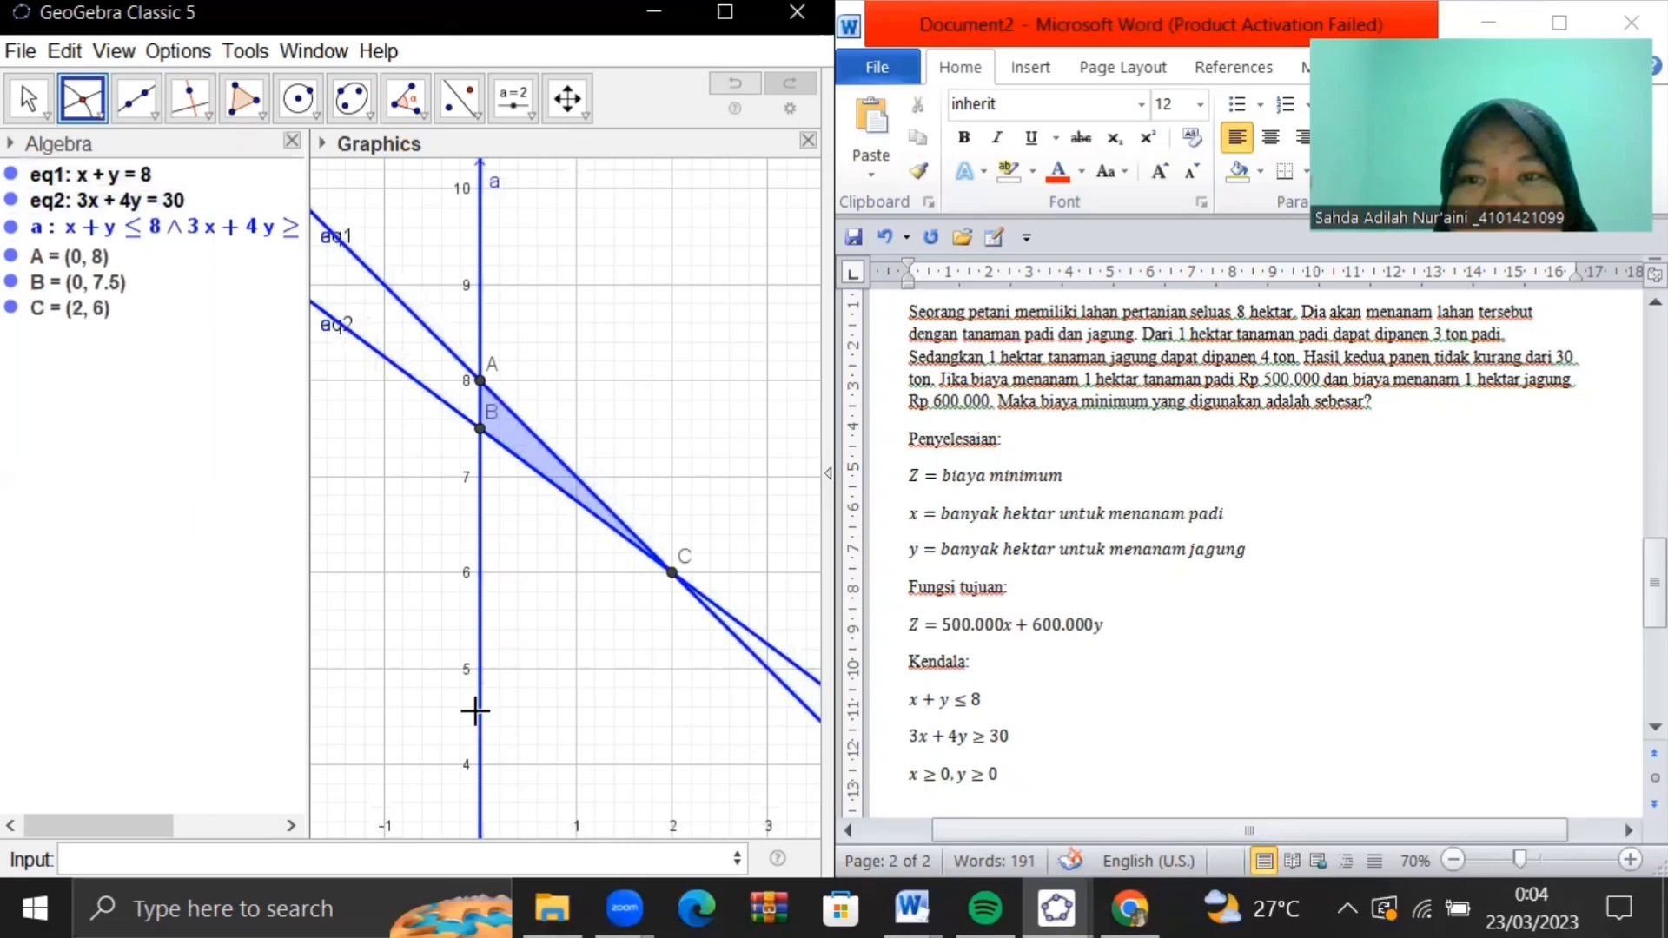
scroll(475, 711, down, 2)
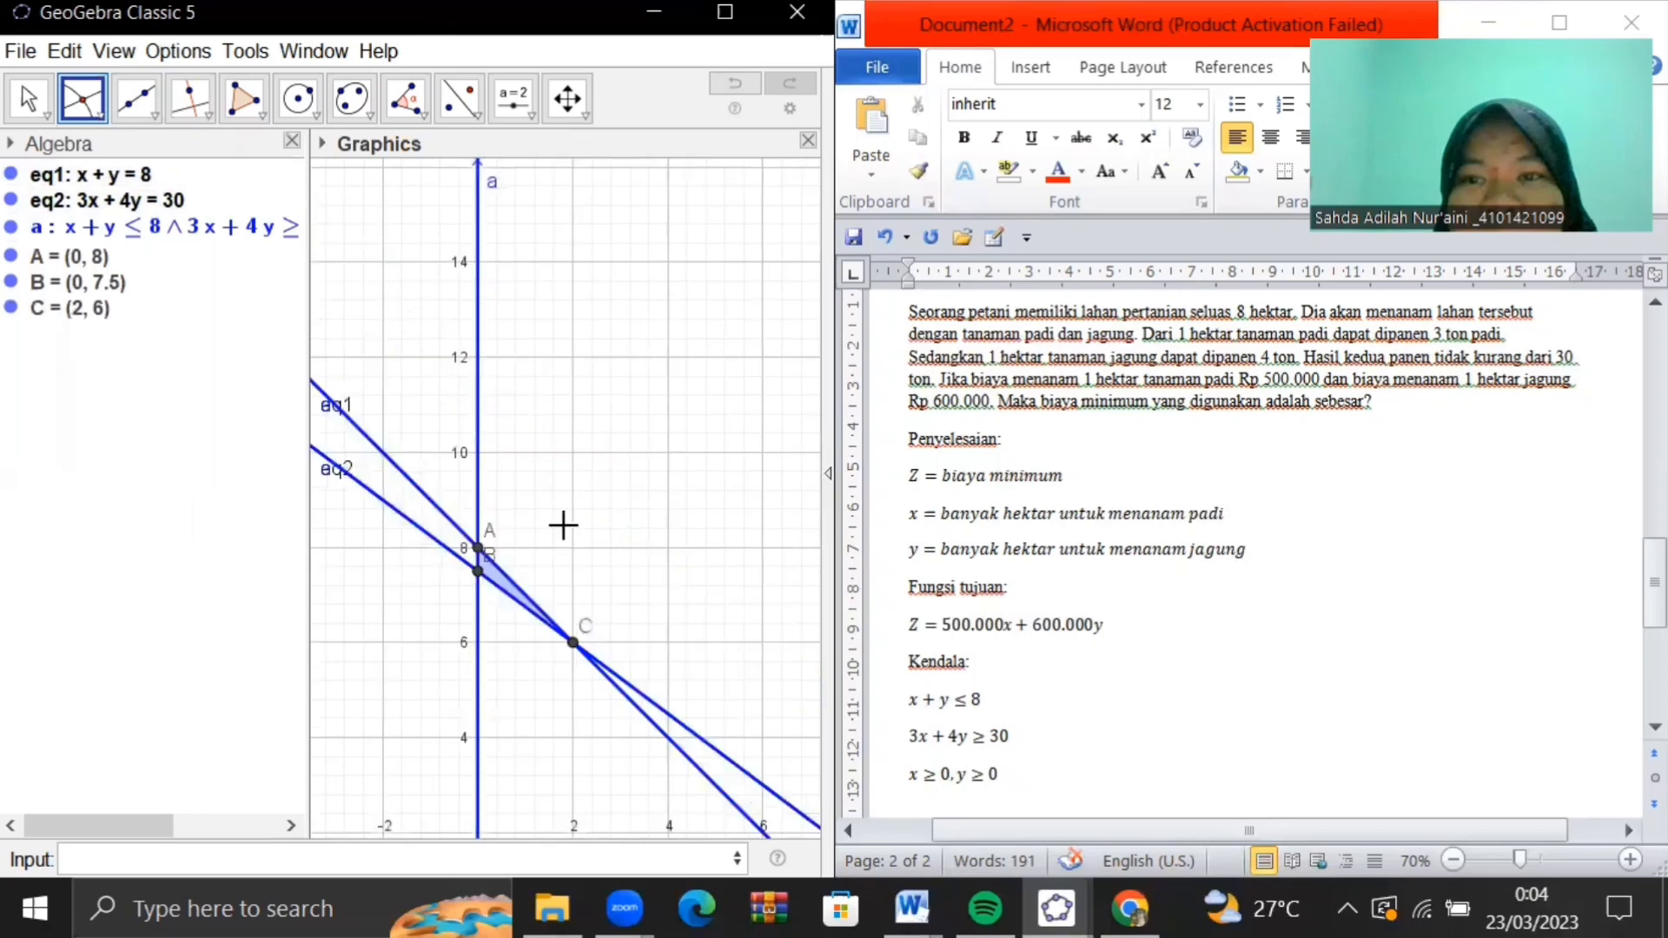
key(Escape)
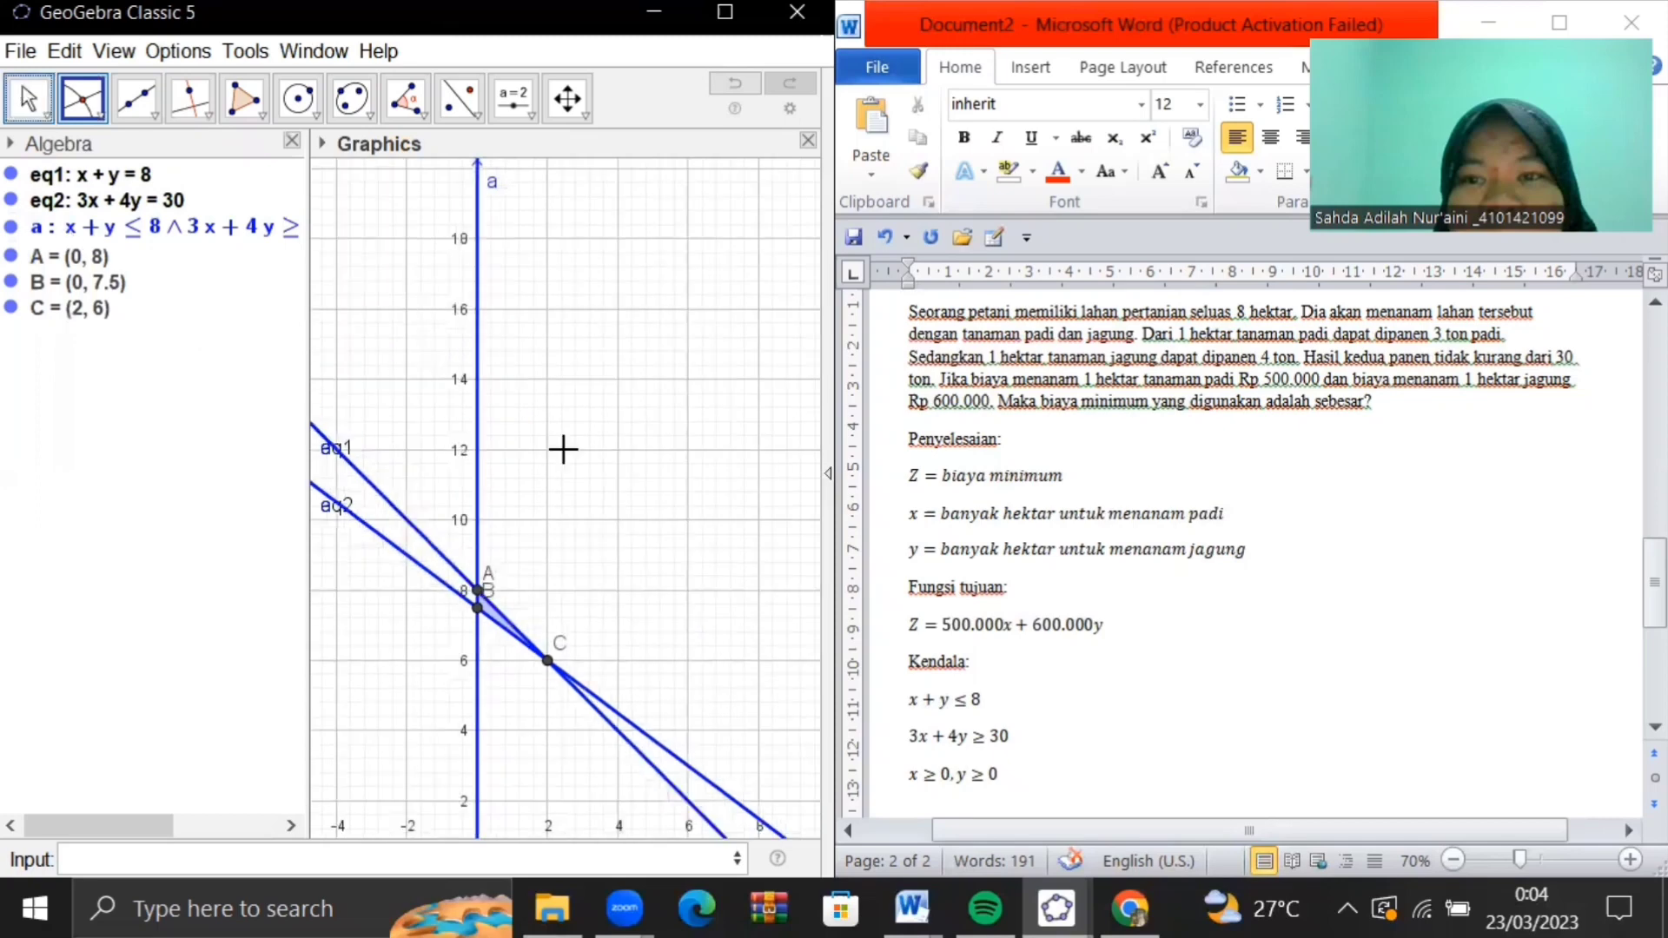
Plot the objective function line 500000x+600000y=k and create a slider for k
drag(590, 440, 629, 315)
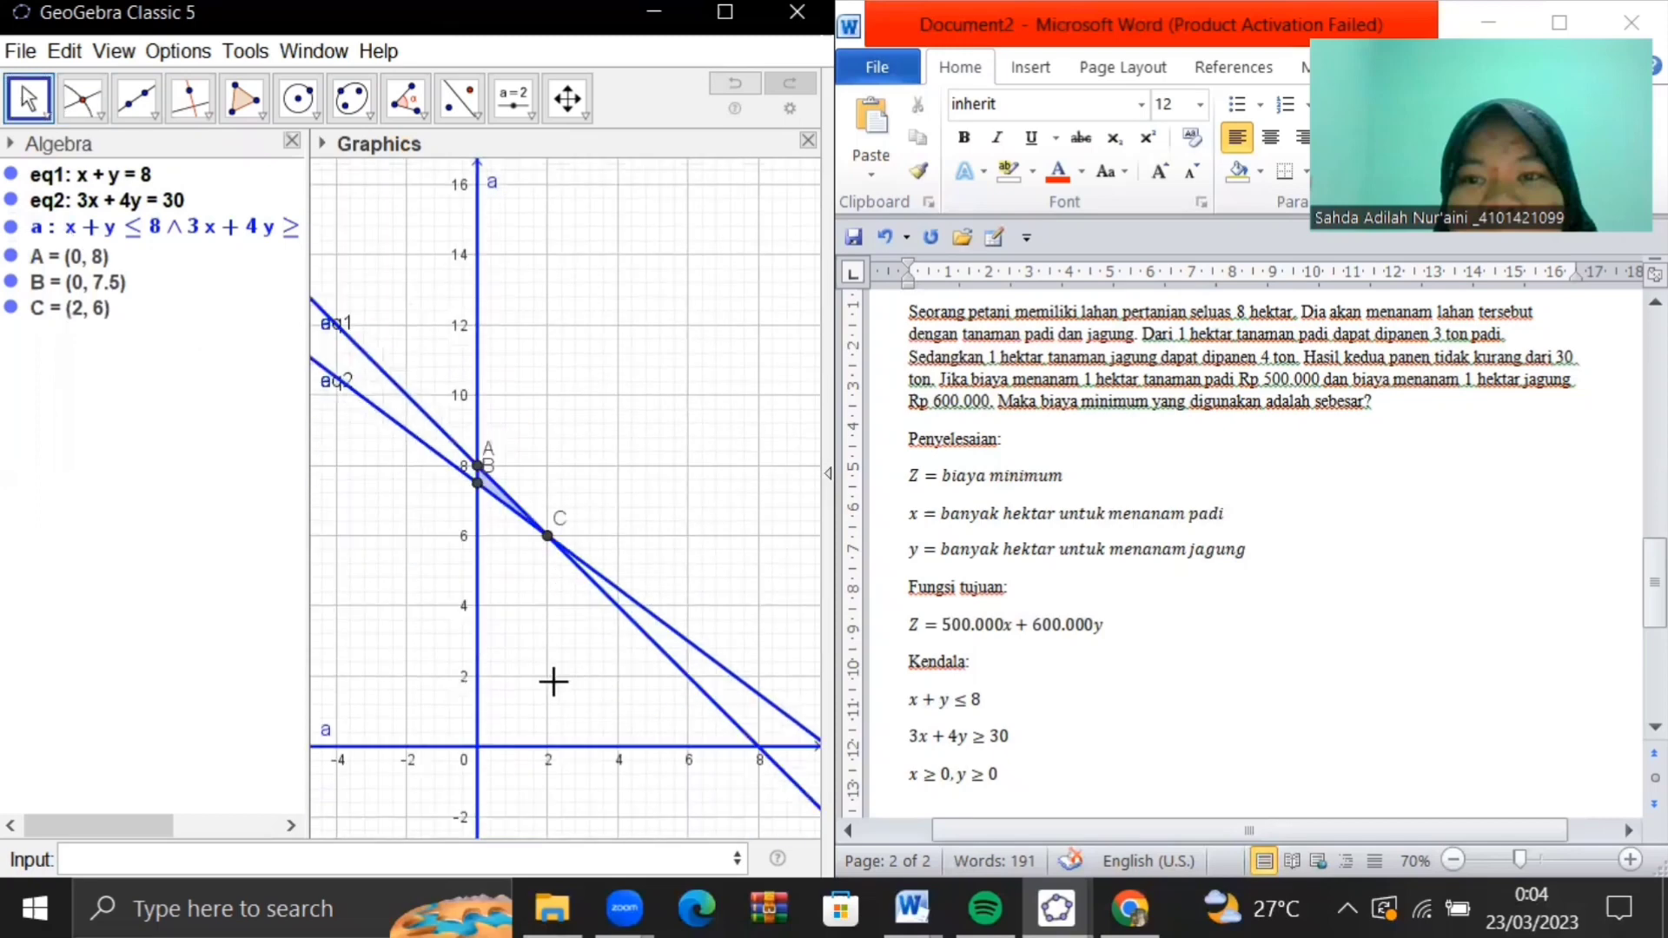
click(519, 858)
text(500000x)
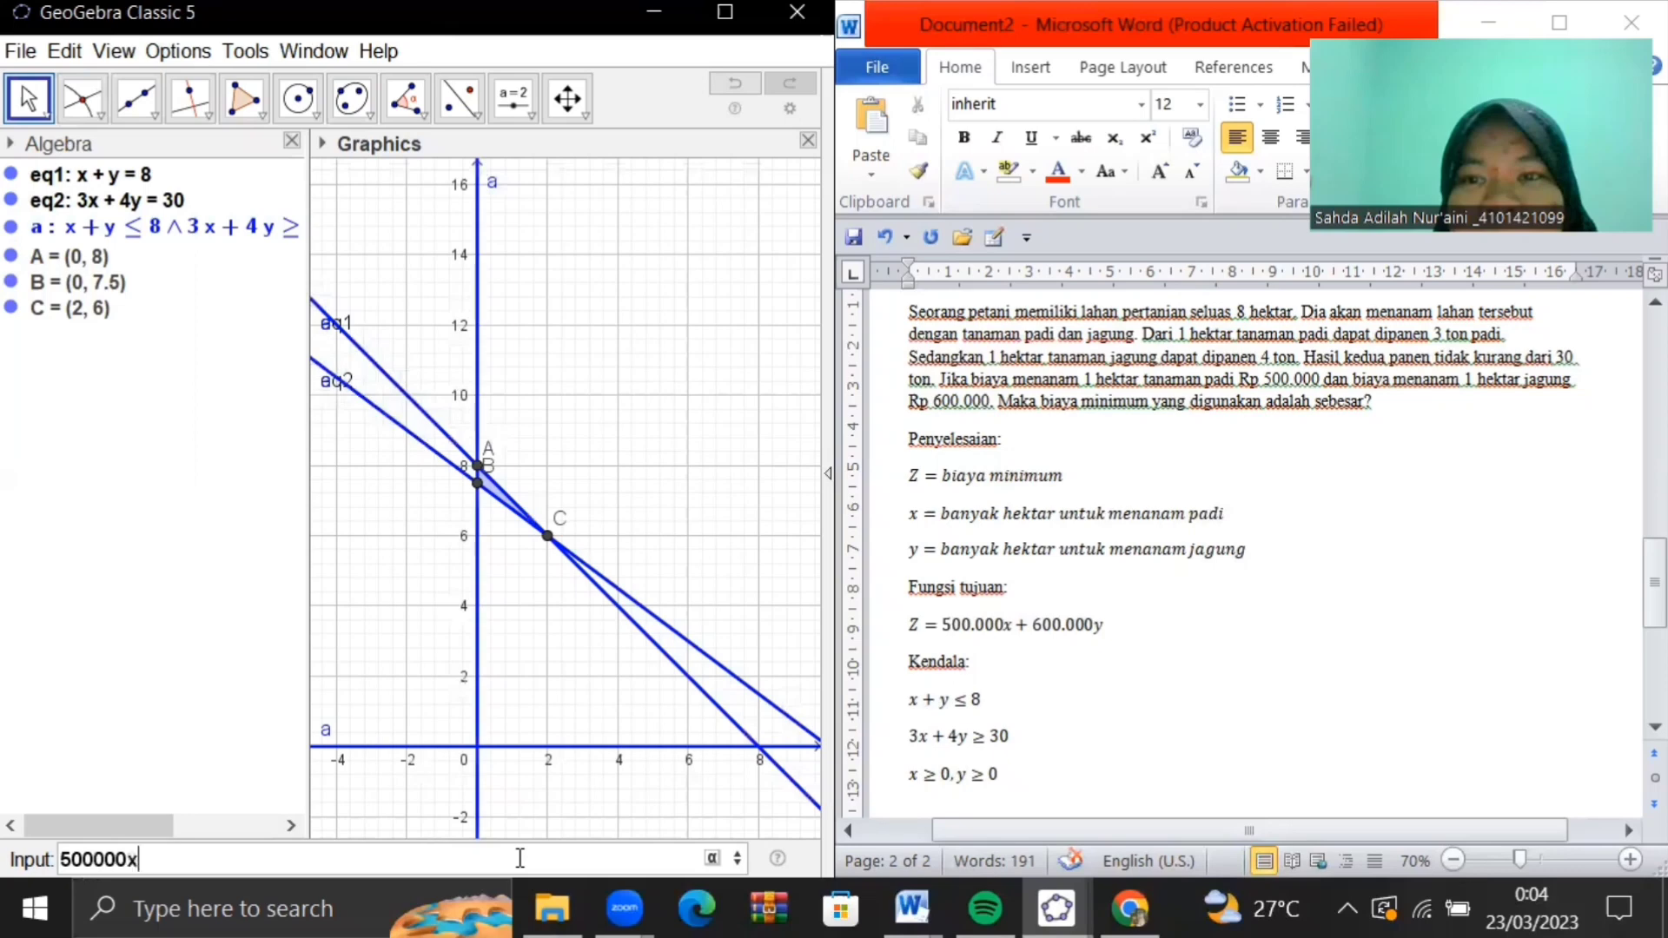
text(+600000y)
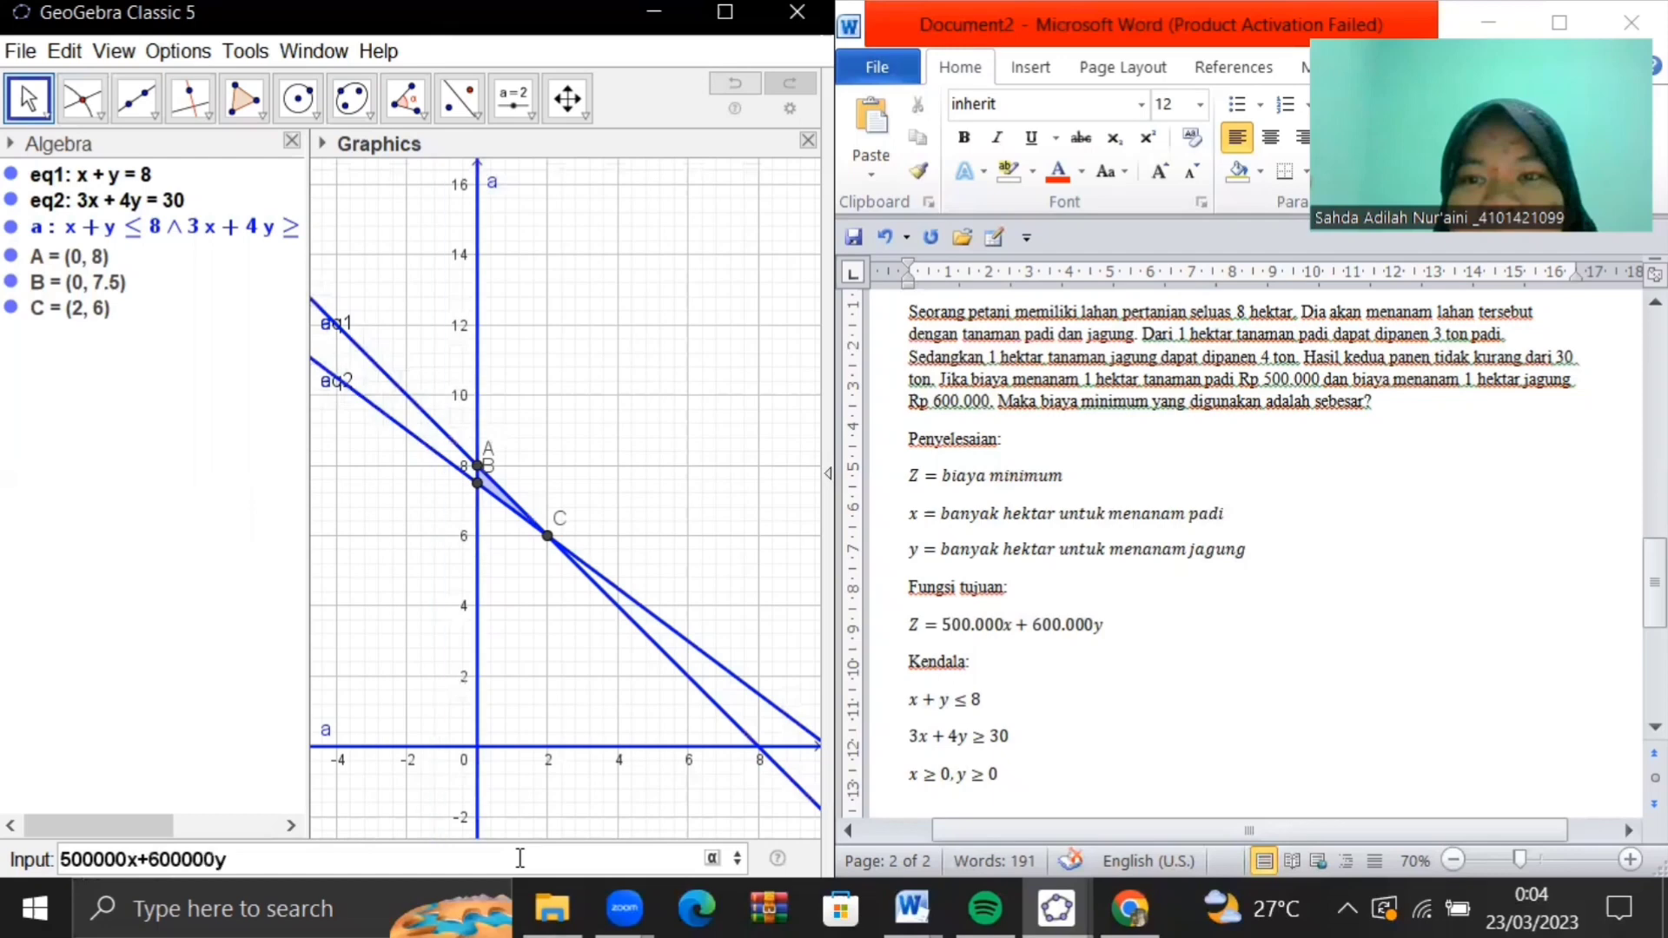
text(=k)
key(Return)
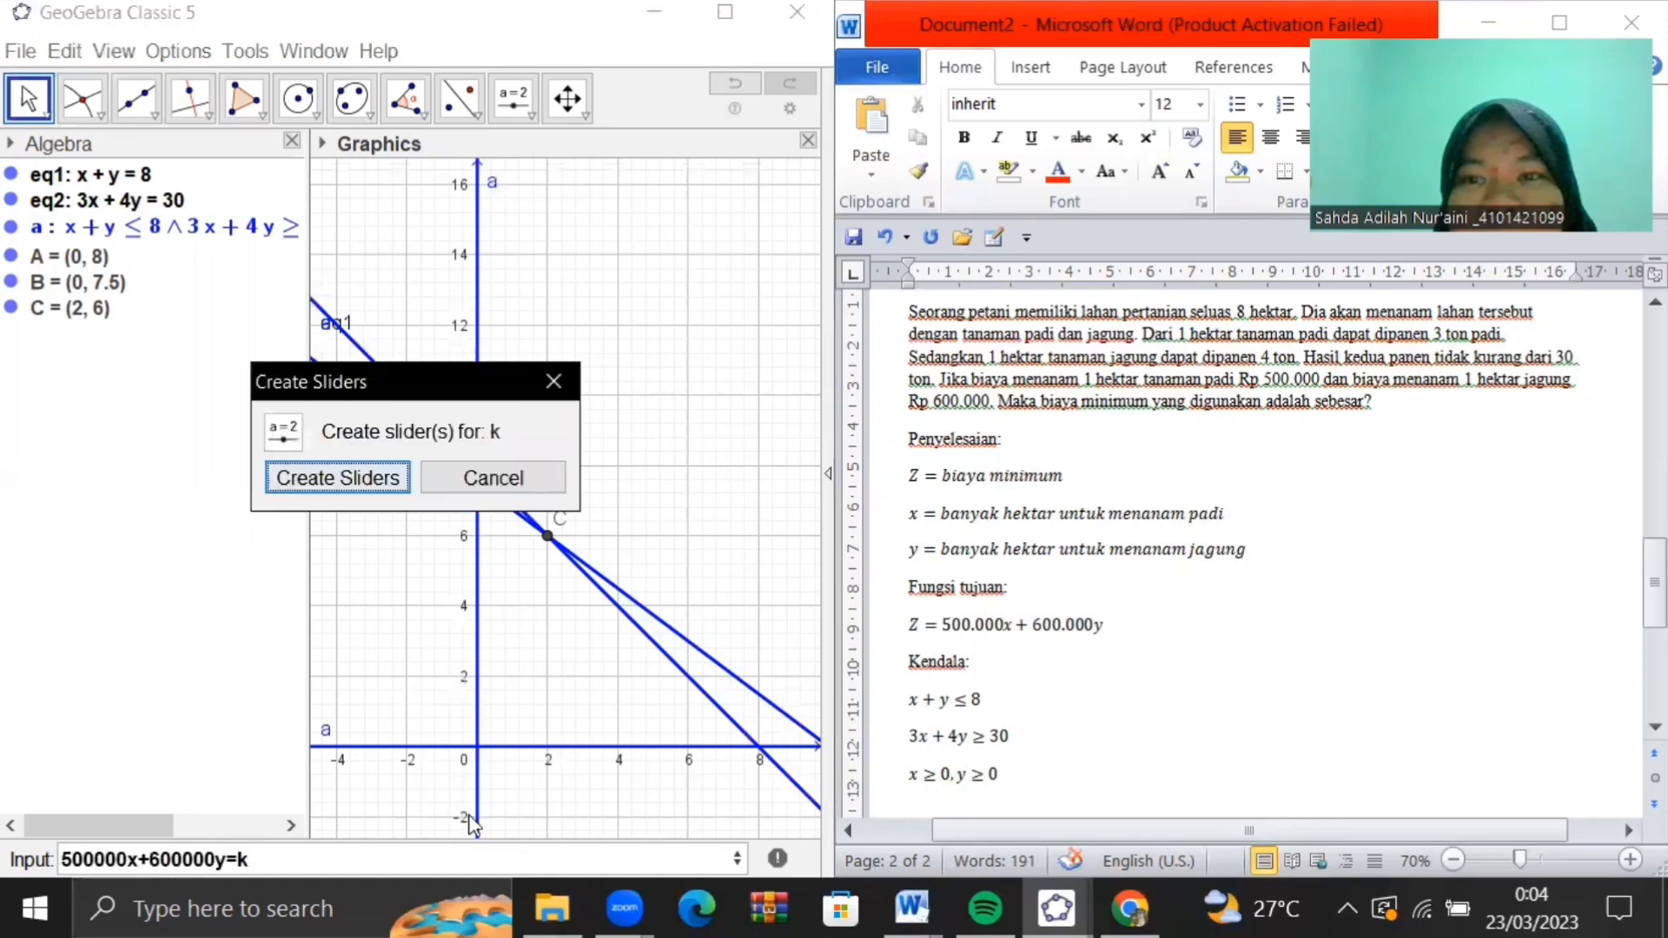
click(368, 480)
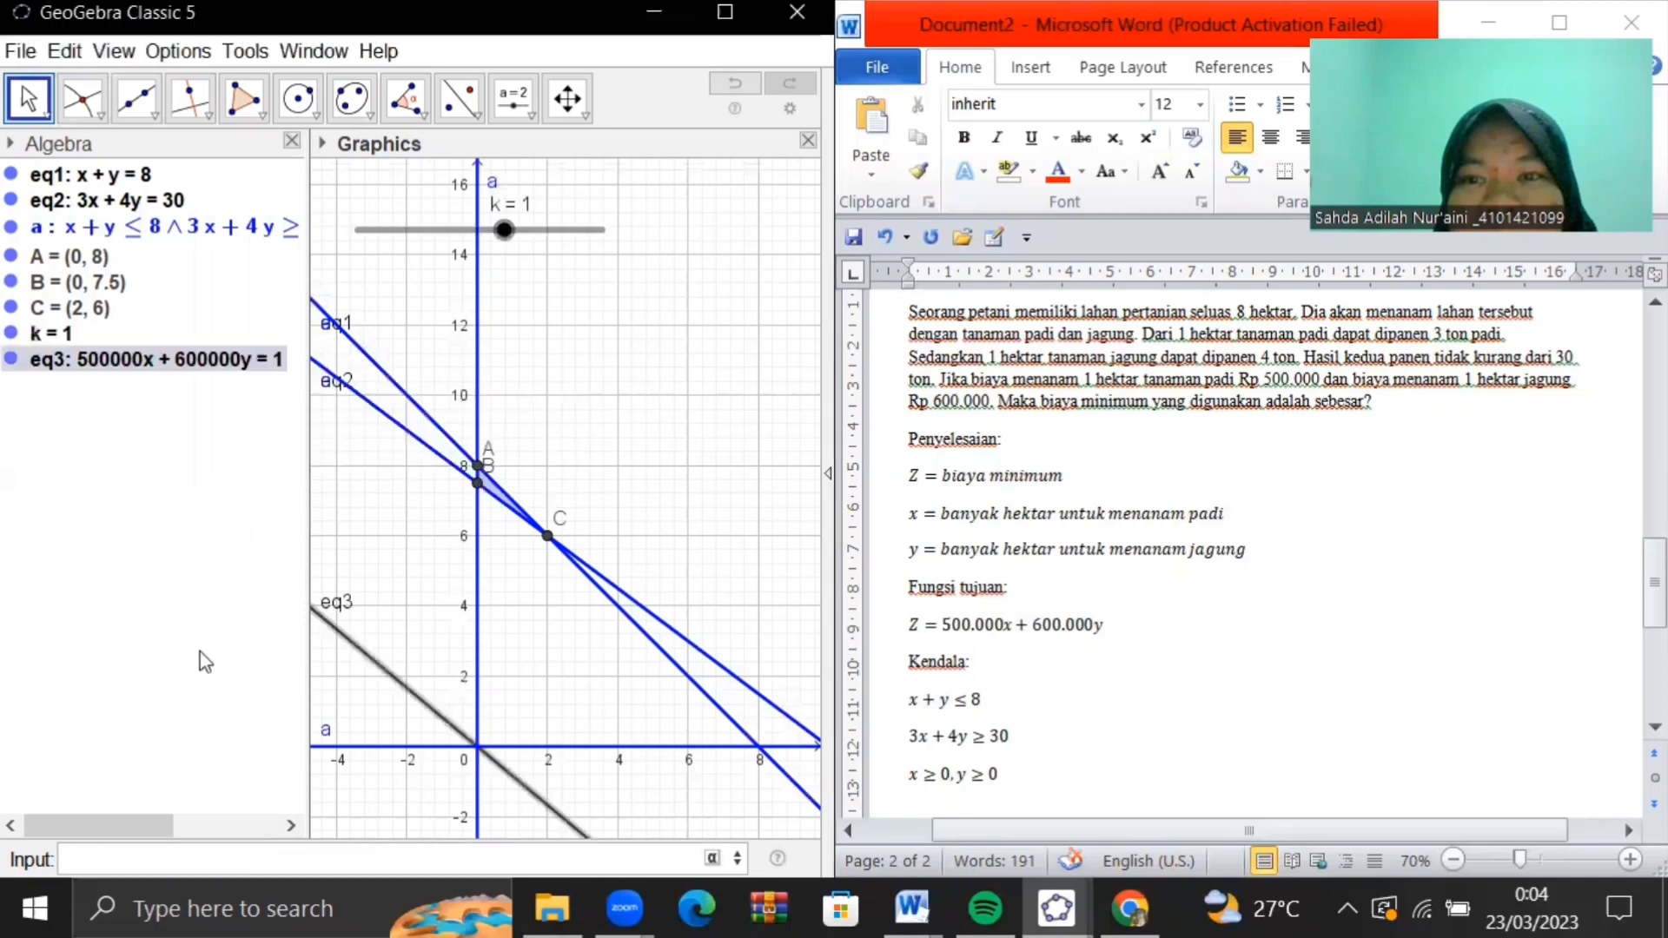
Widen the GeoGebra window and open the object properties of slider k
click(57, 333)
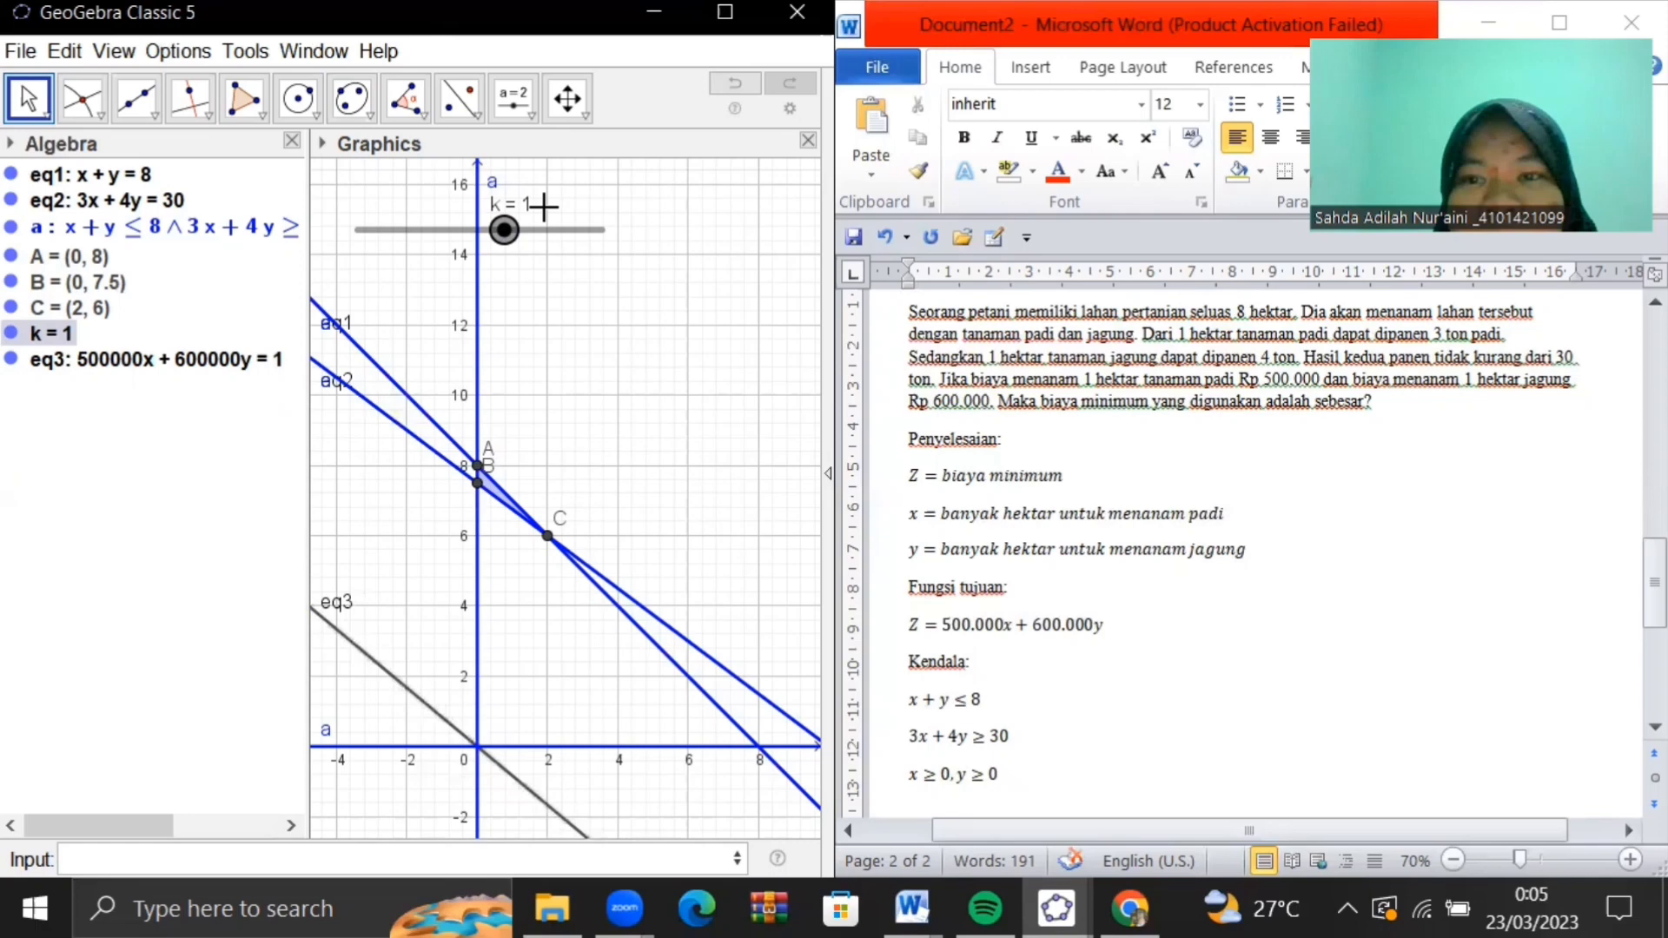
click(1400, 14)
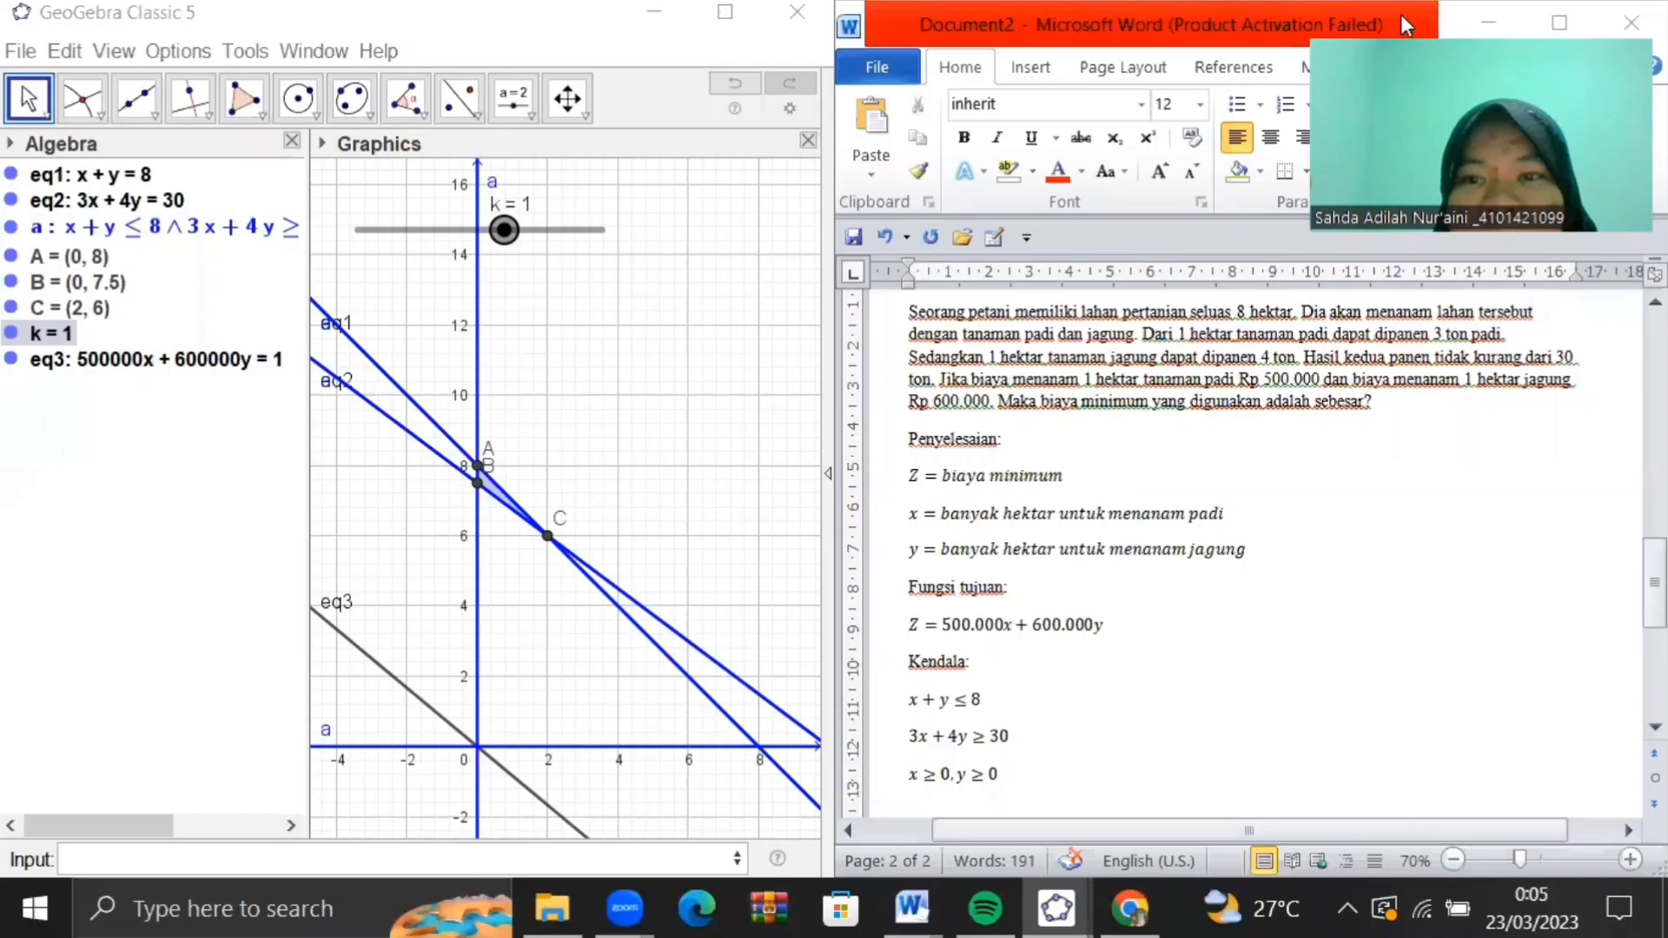
click(54, 339)
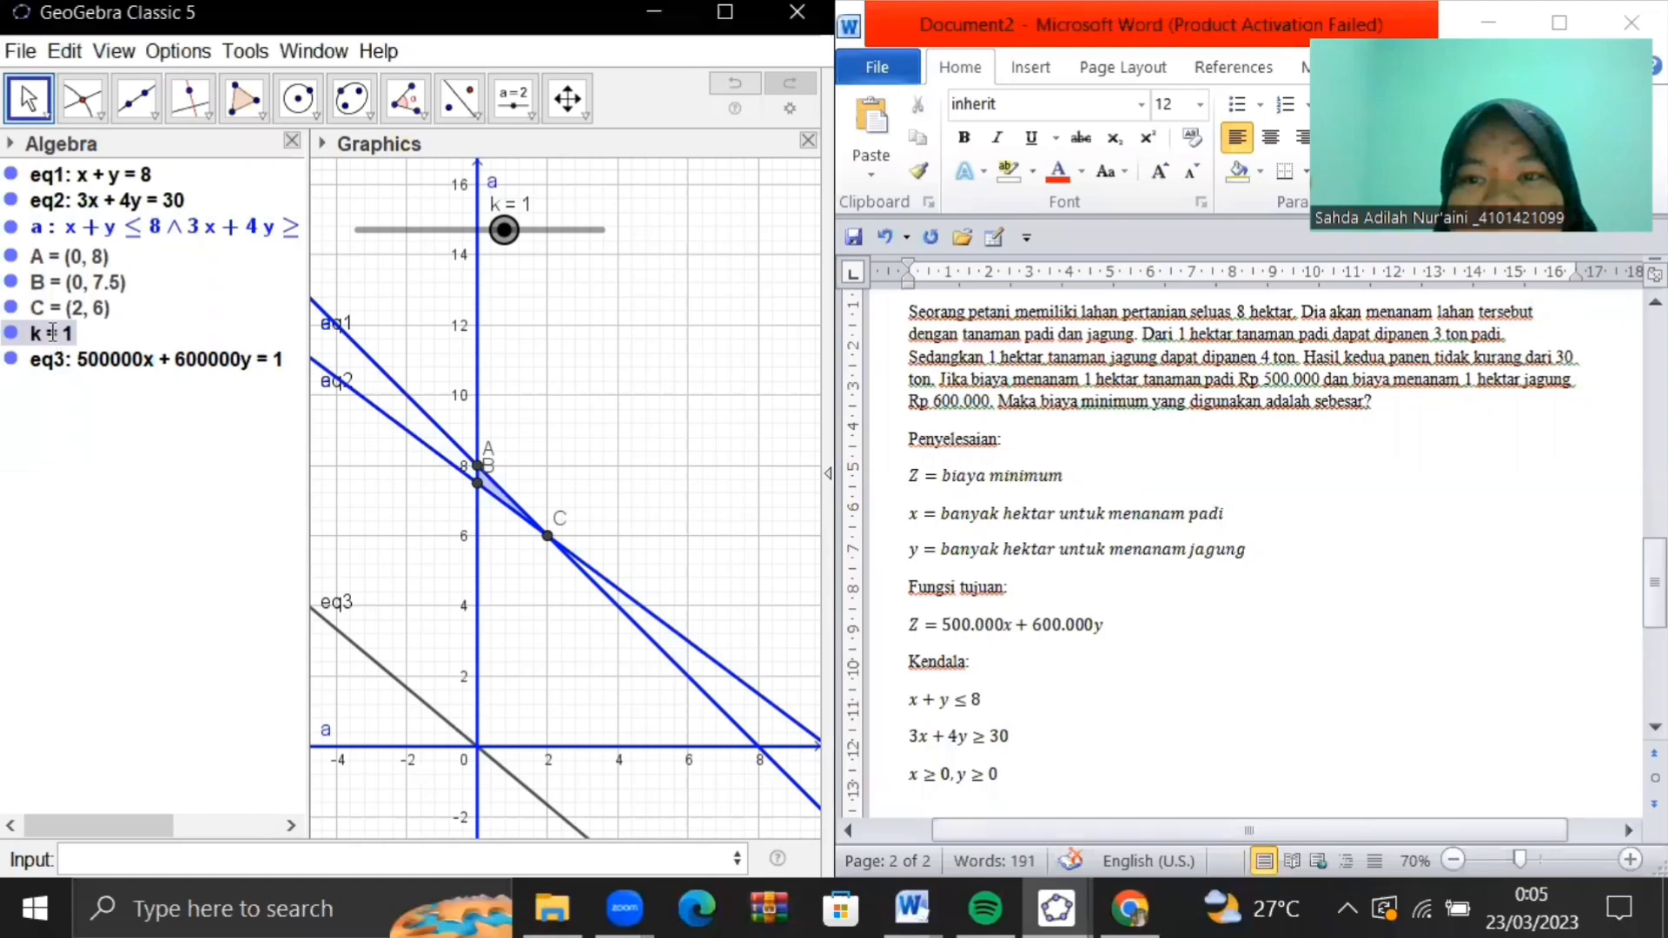
click(213, 423)
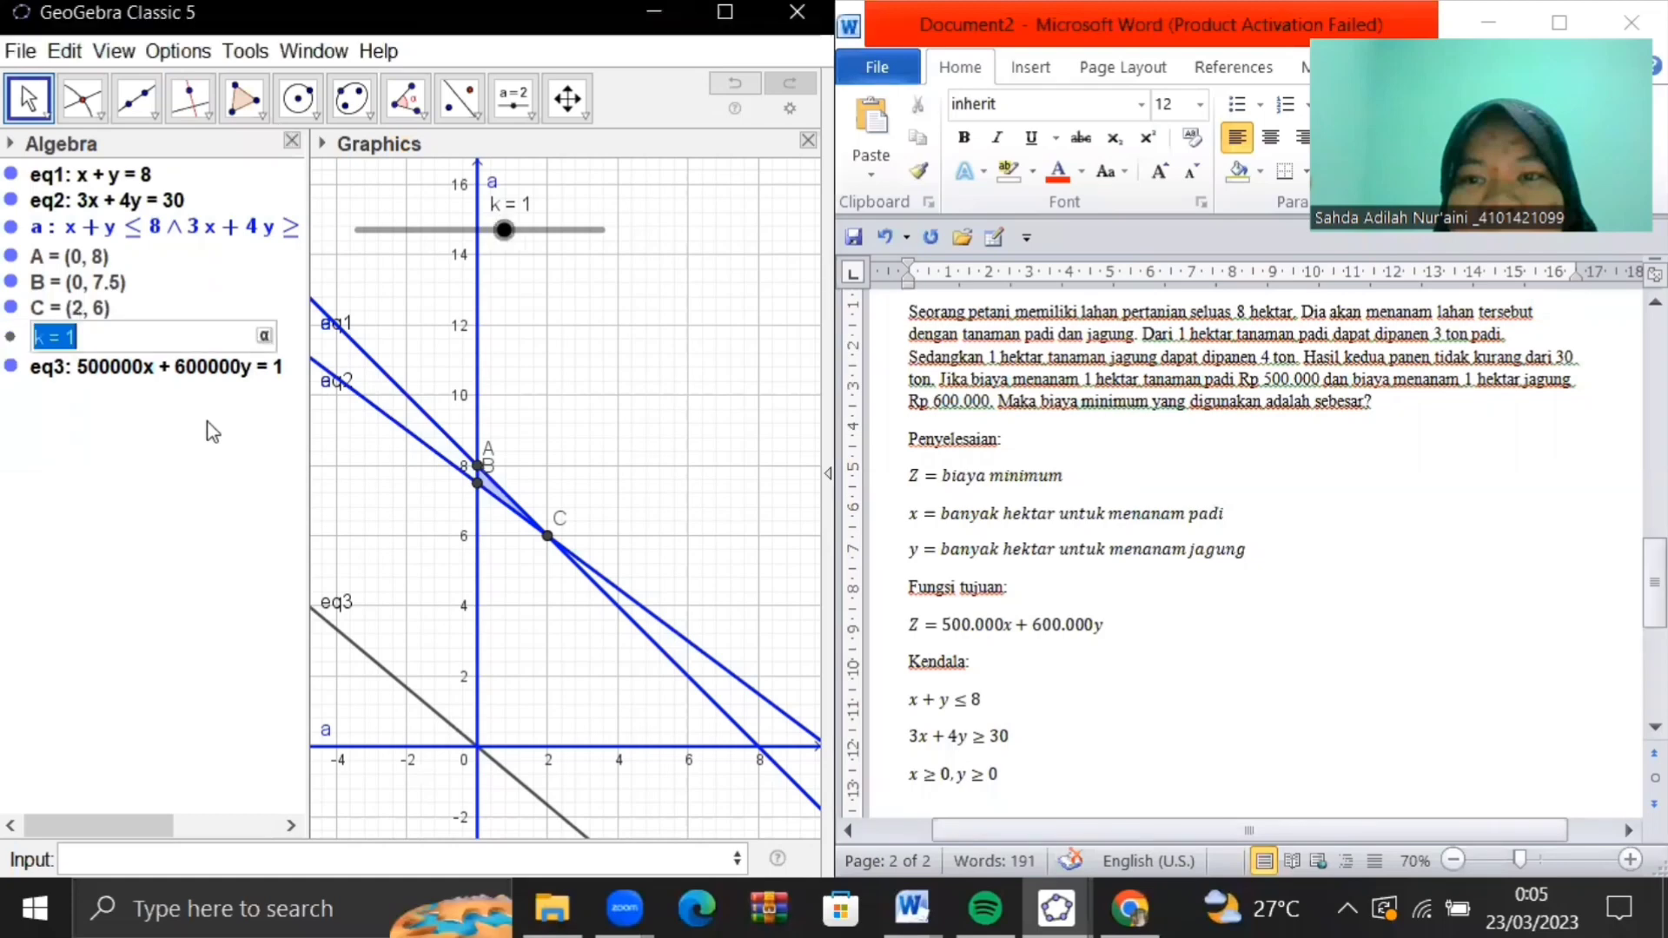
right_click(40, 339)
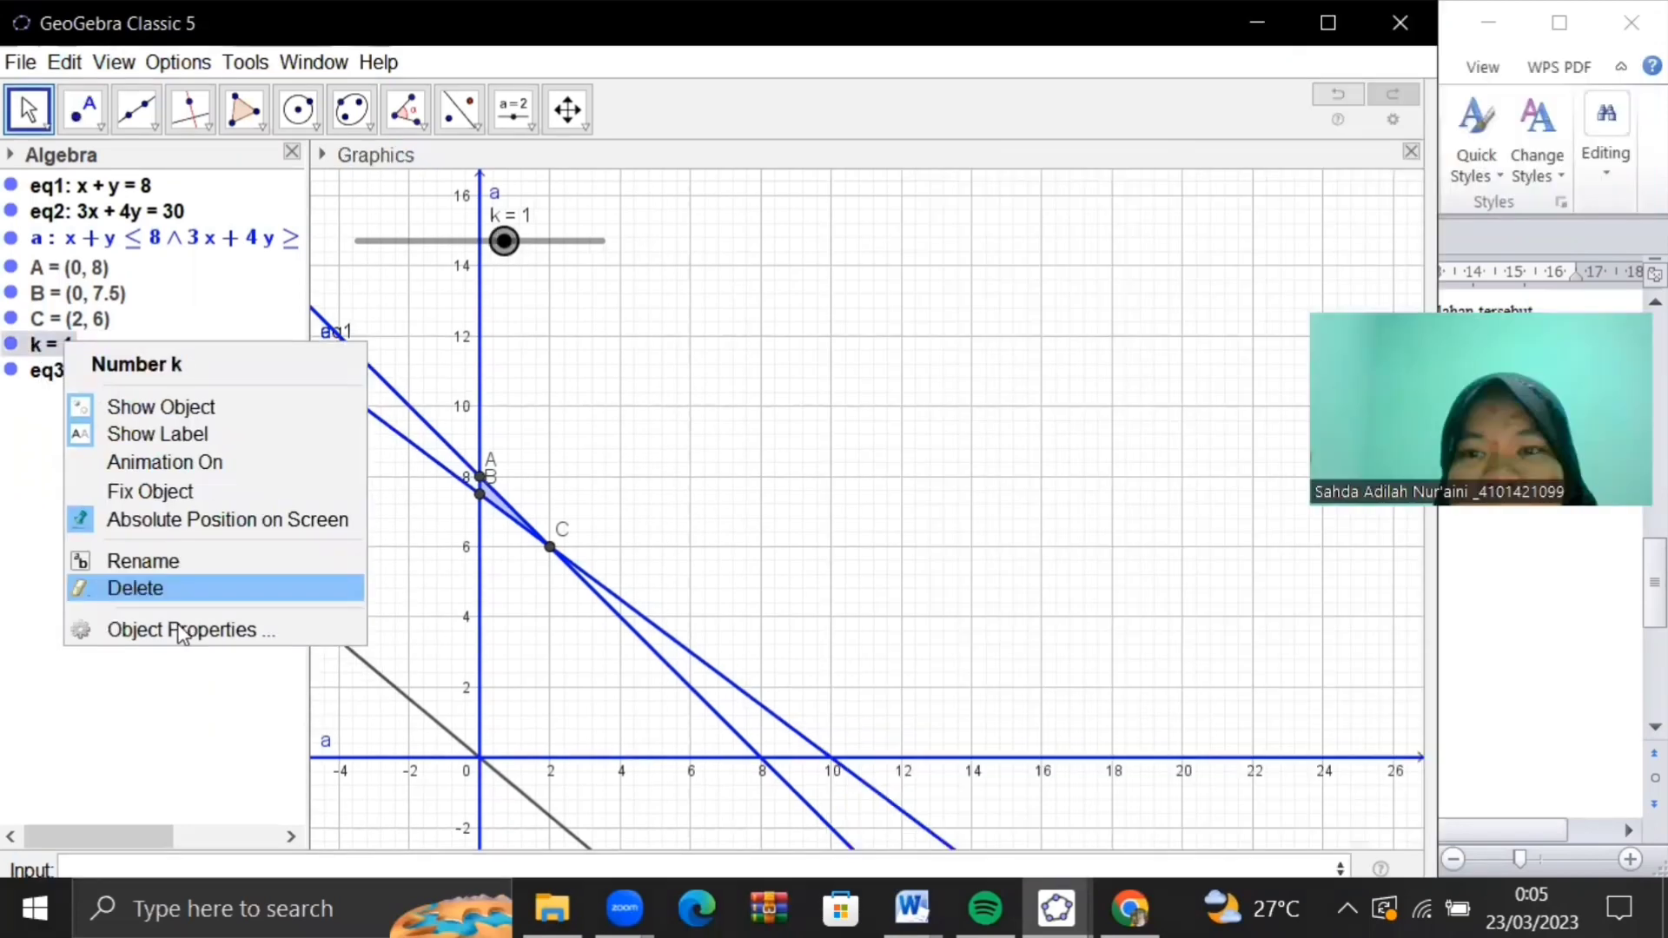
click(180, 631)
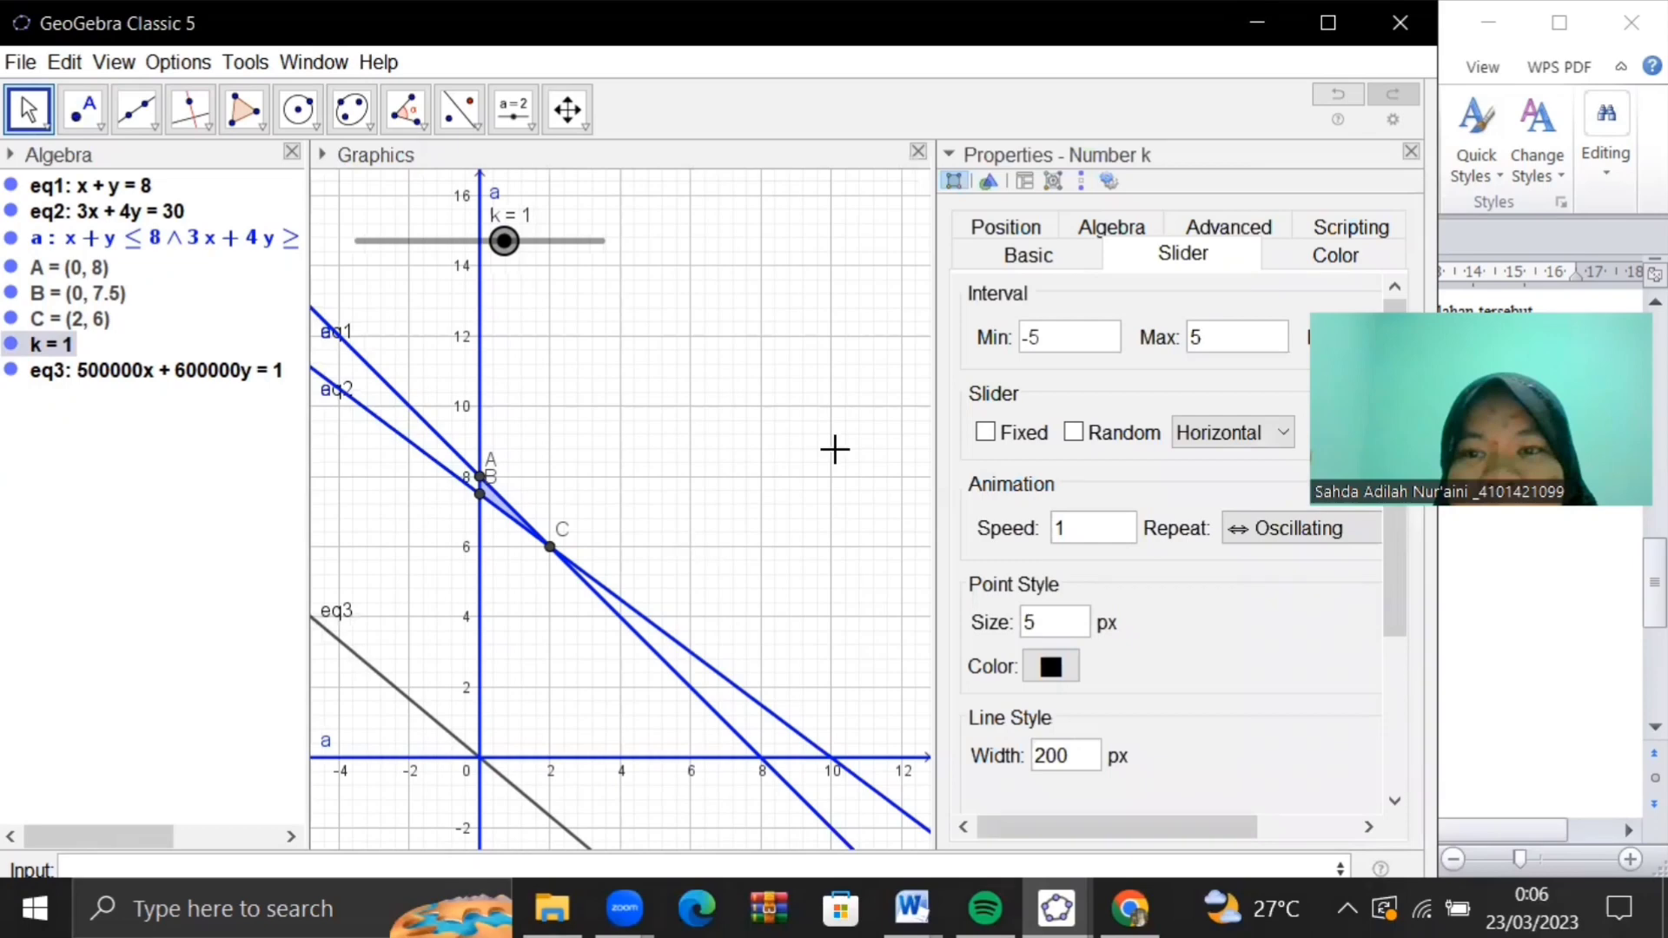
Set the slider interval of k to a minimum of 4000000 and a maximum of 6000000, and close the properties
key(BackSpace)
key(BackSpace)
text(4000000)
key(Return)
click(1259, 340)
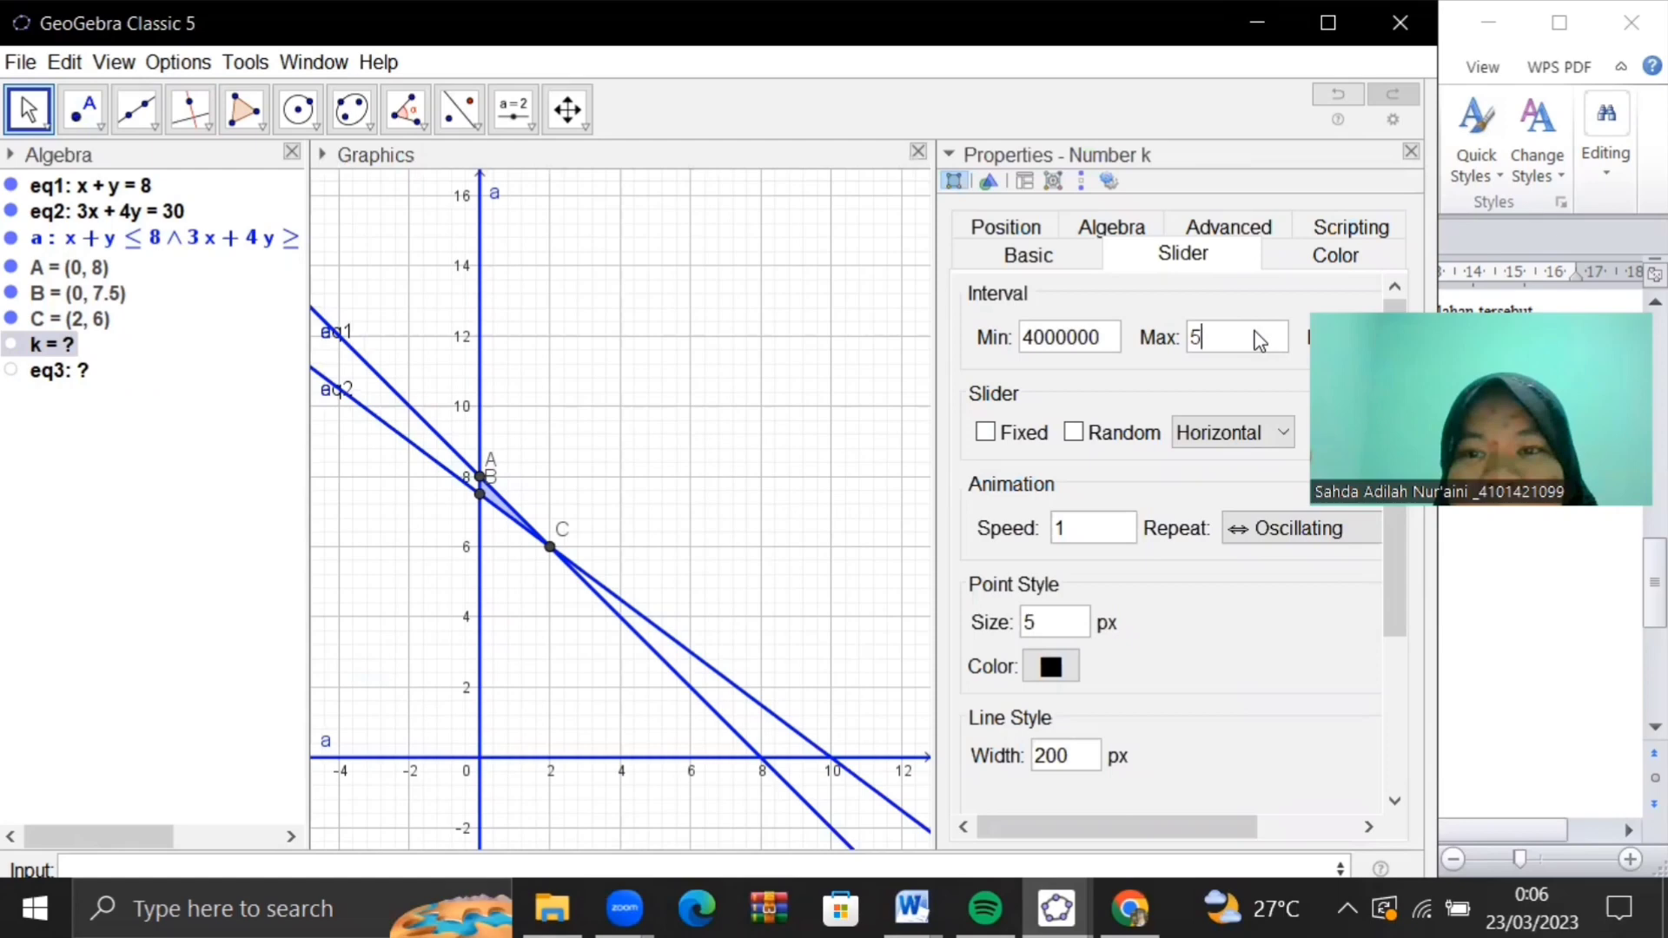
key(BackSpace)
text(6000000)
click(1410, 153)
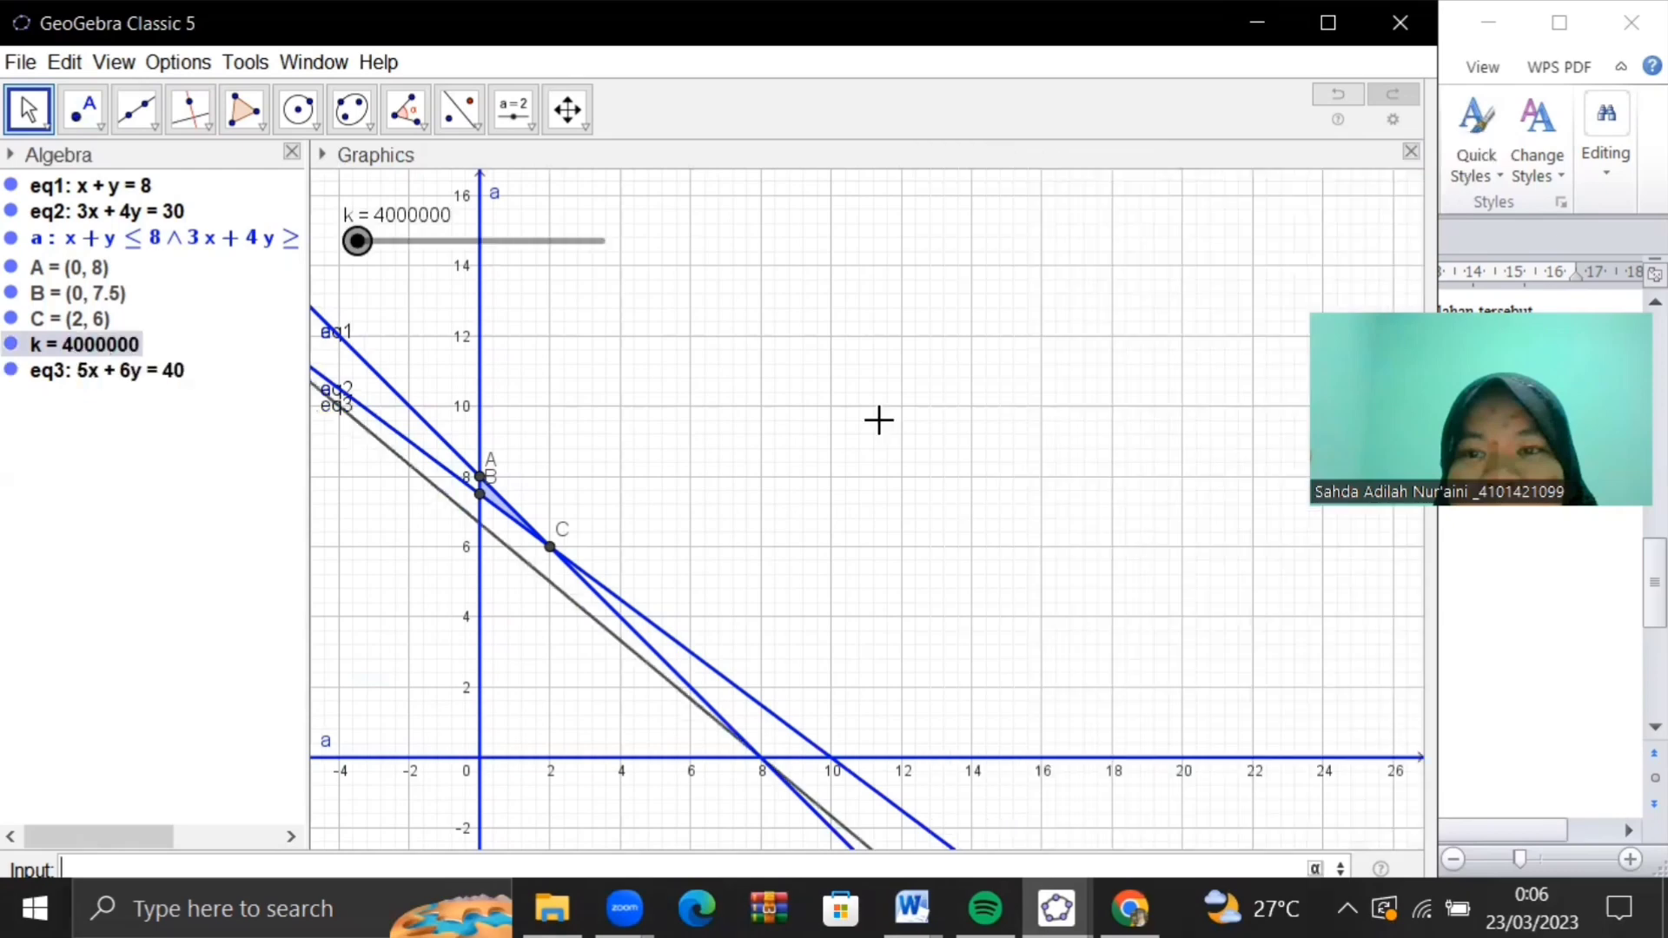
Sweep slider k to move the objective line back and forth across the feasible region, stopping at 4300000
scroll(544, 445, up, 5)
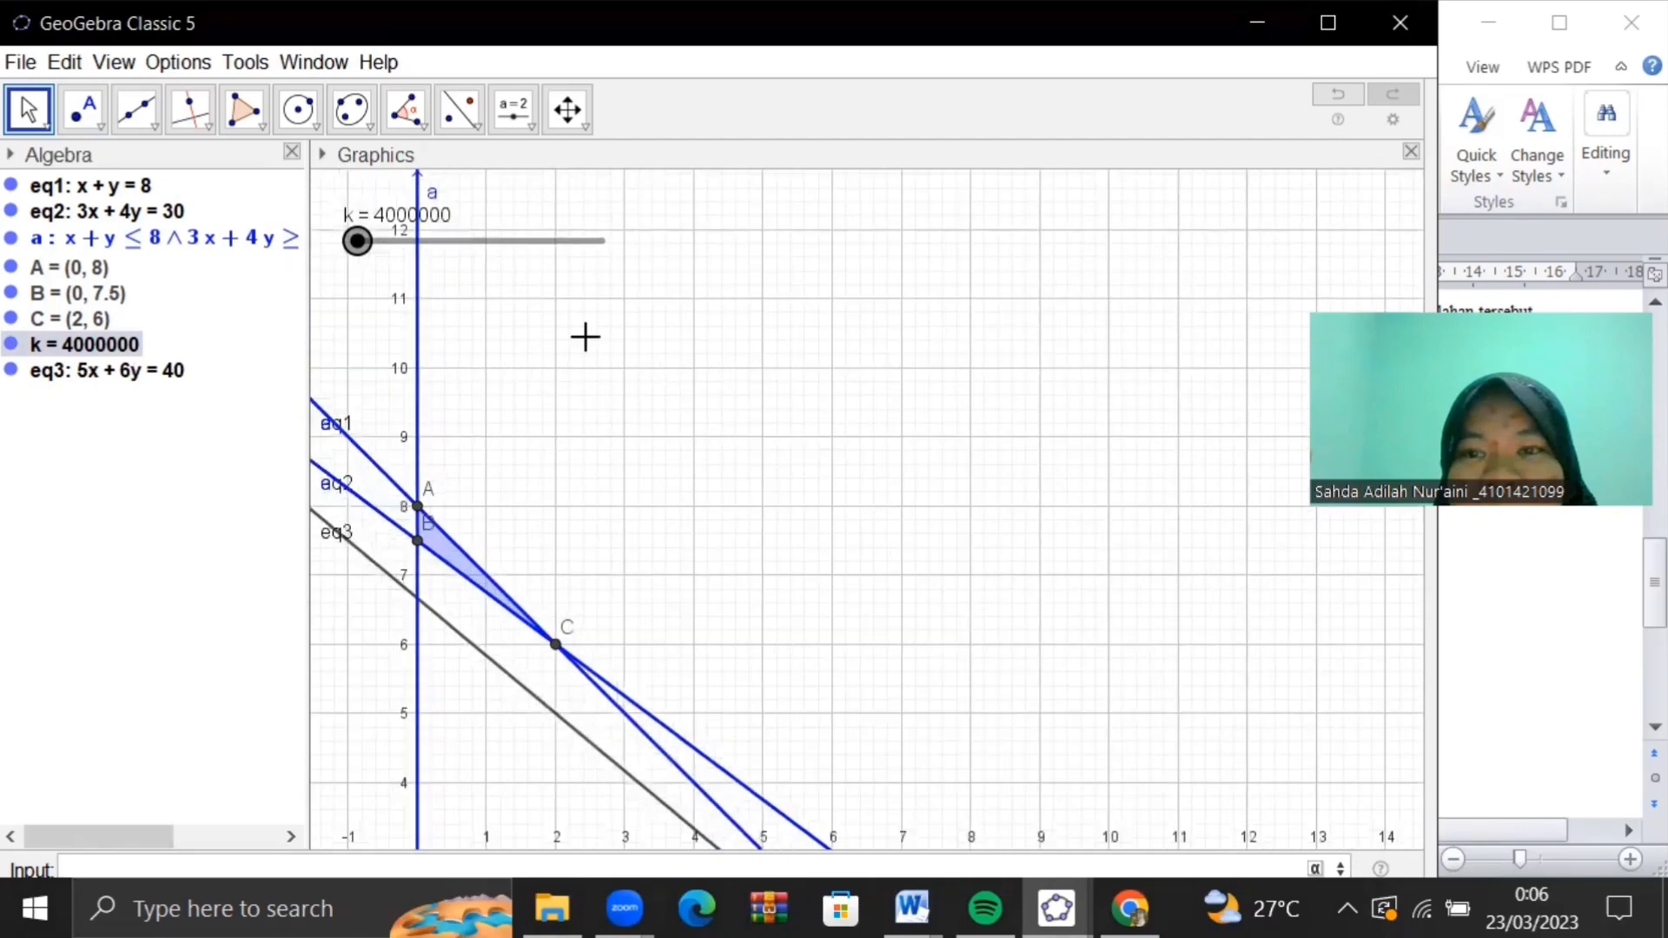
drag(584, 338, 819, 357)
scroll(819, 358, up, 3)
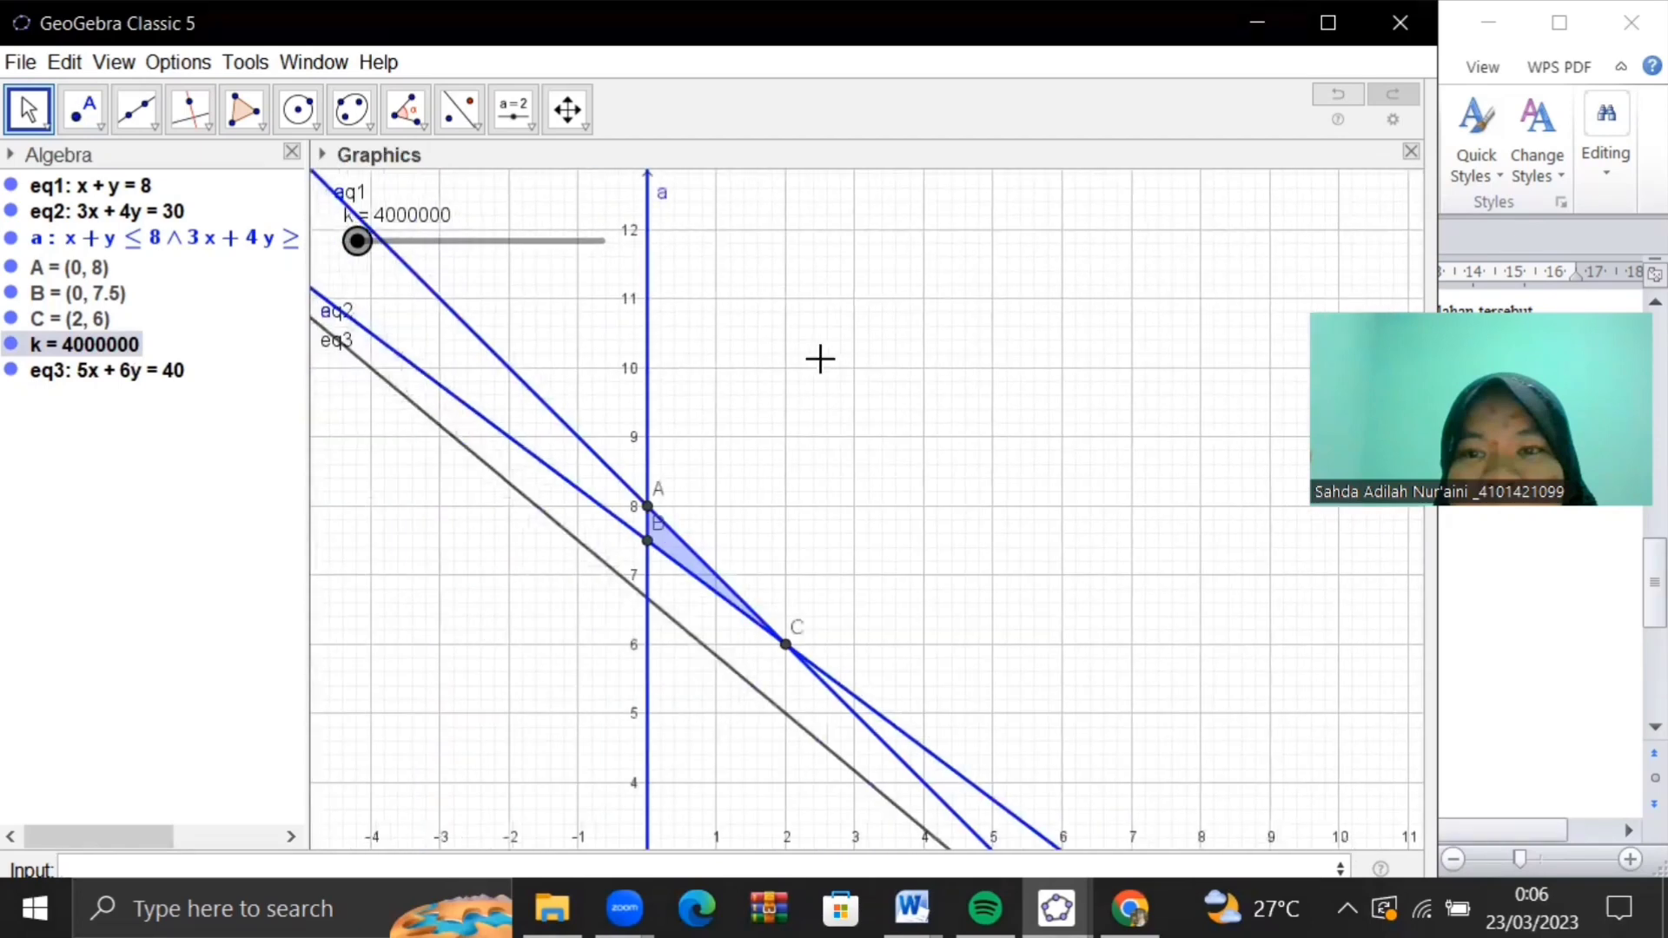
drag(804, 461, 757, 608)
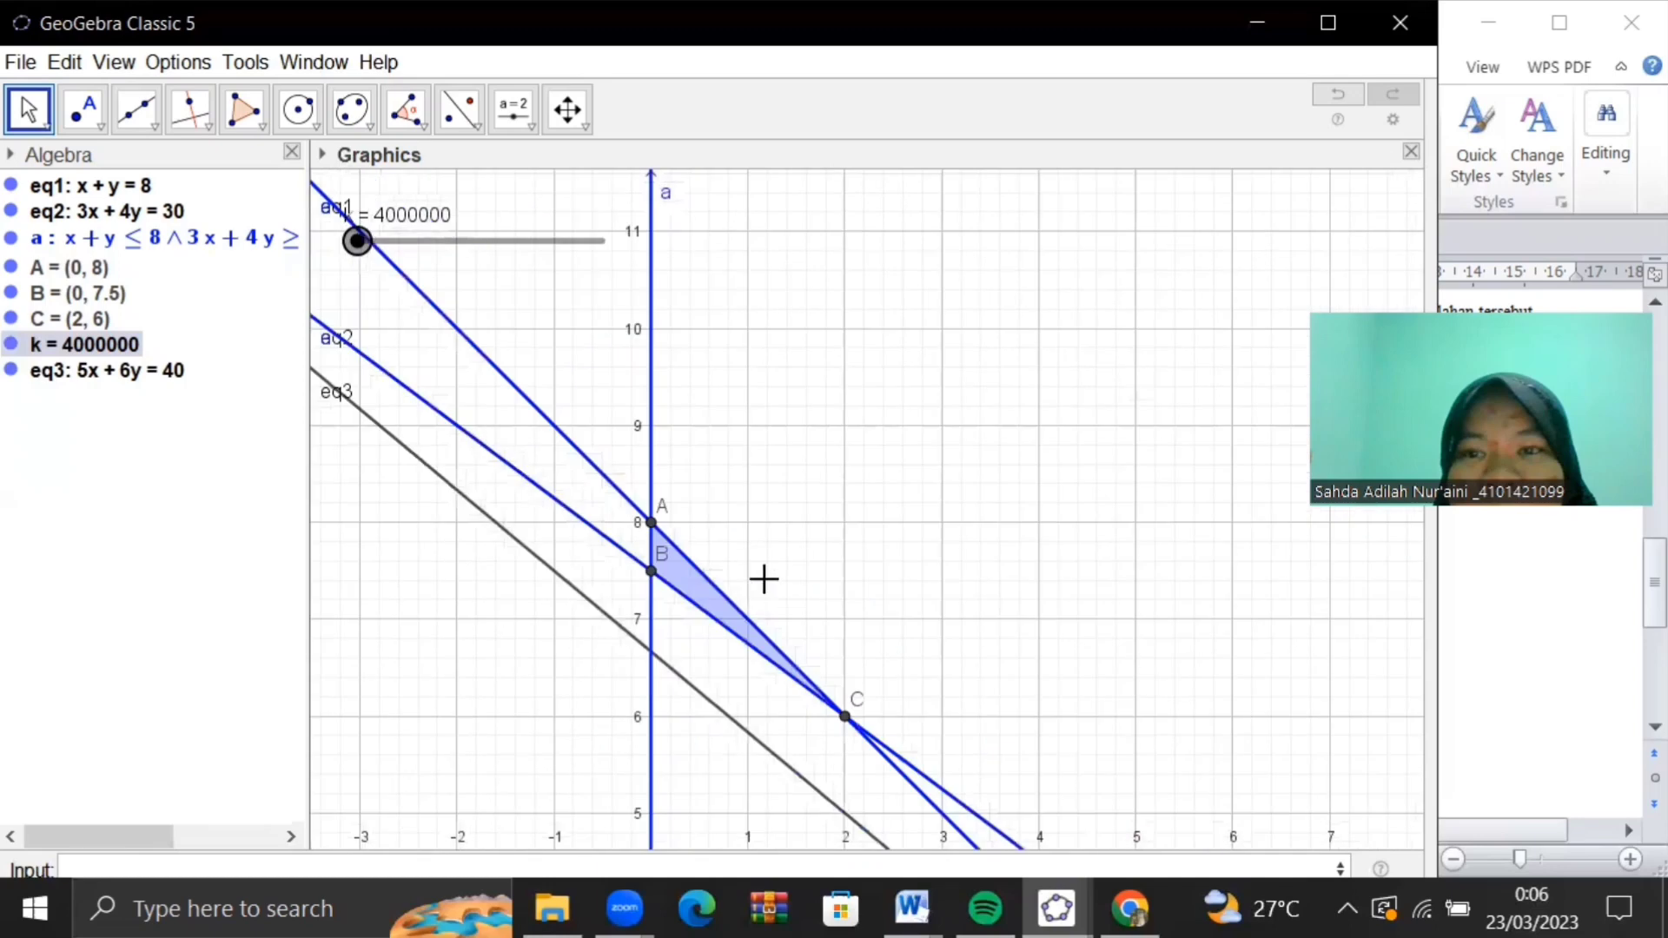
drag(851, 472, 835, 316)
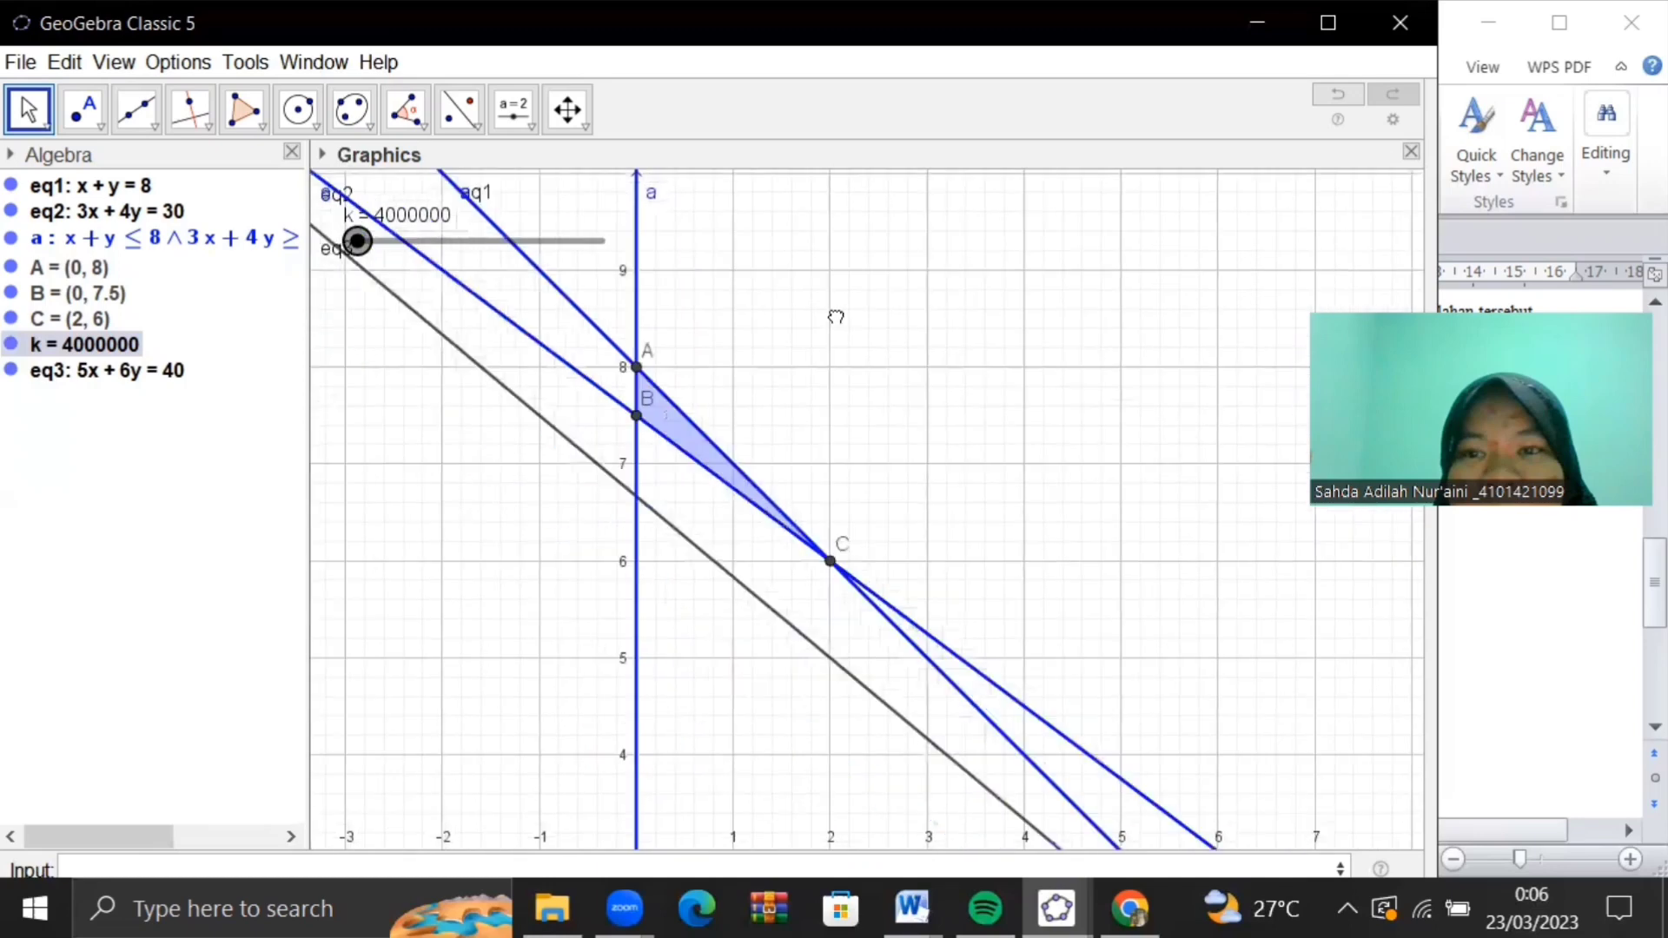
drag(671, 477, 680, 422)
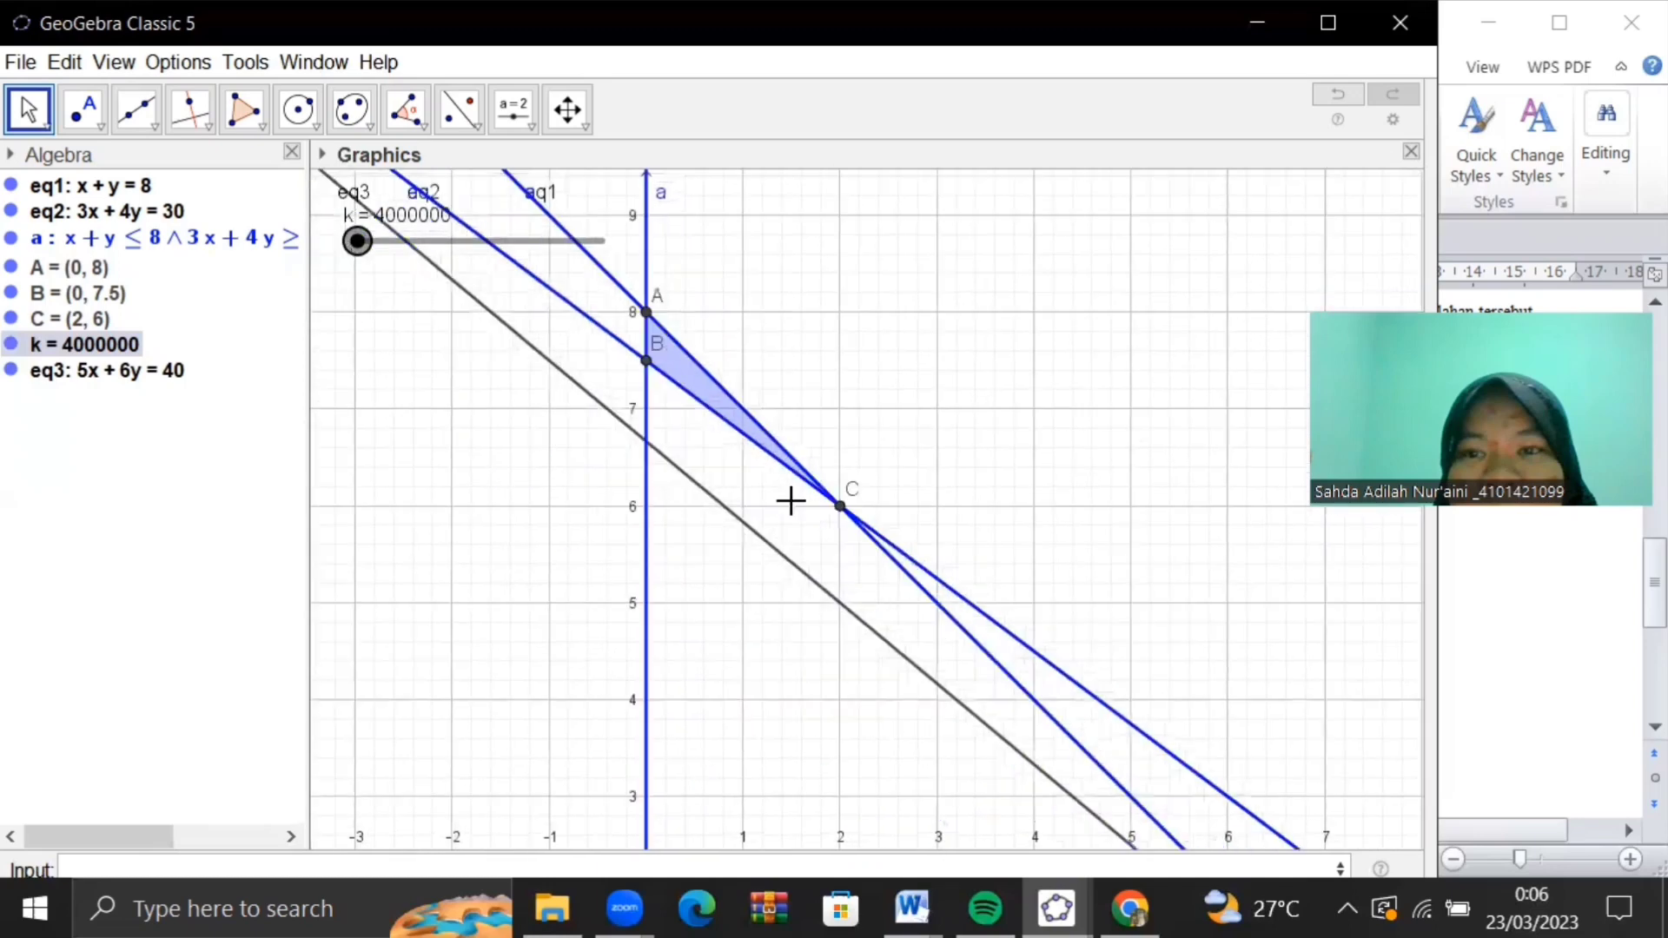
scroll(954, 287, up, 2)
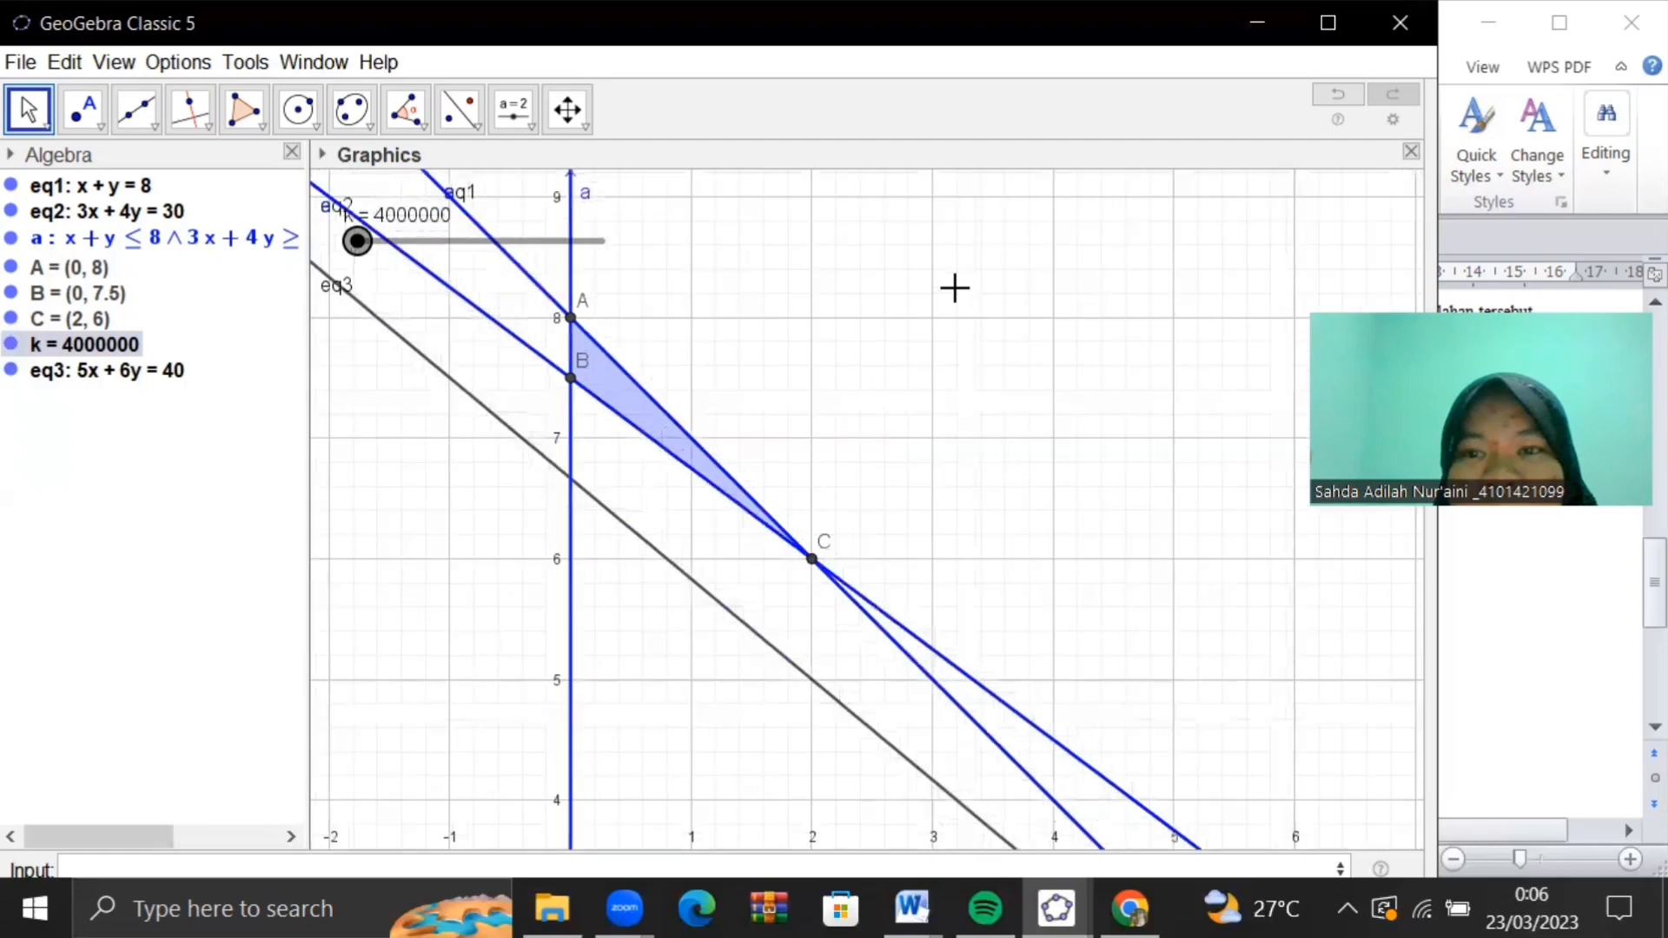
drag(981, 291, 1039, 397)
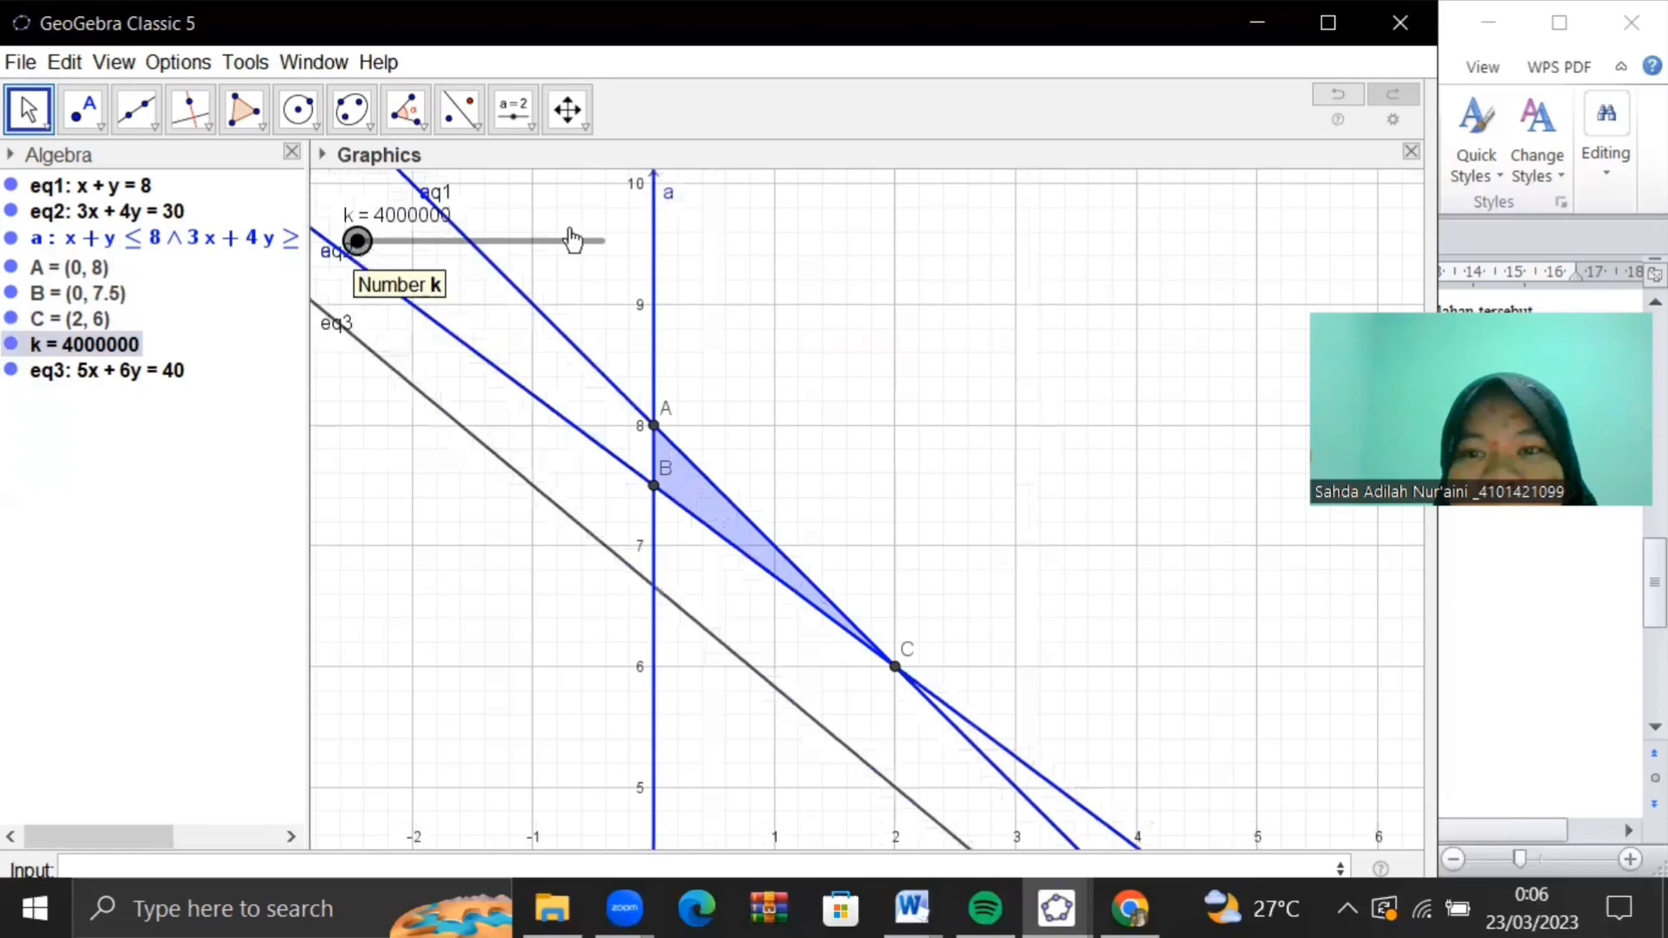
drag(572, 241, 465, 287)
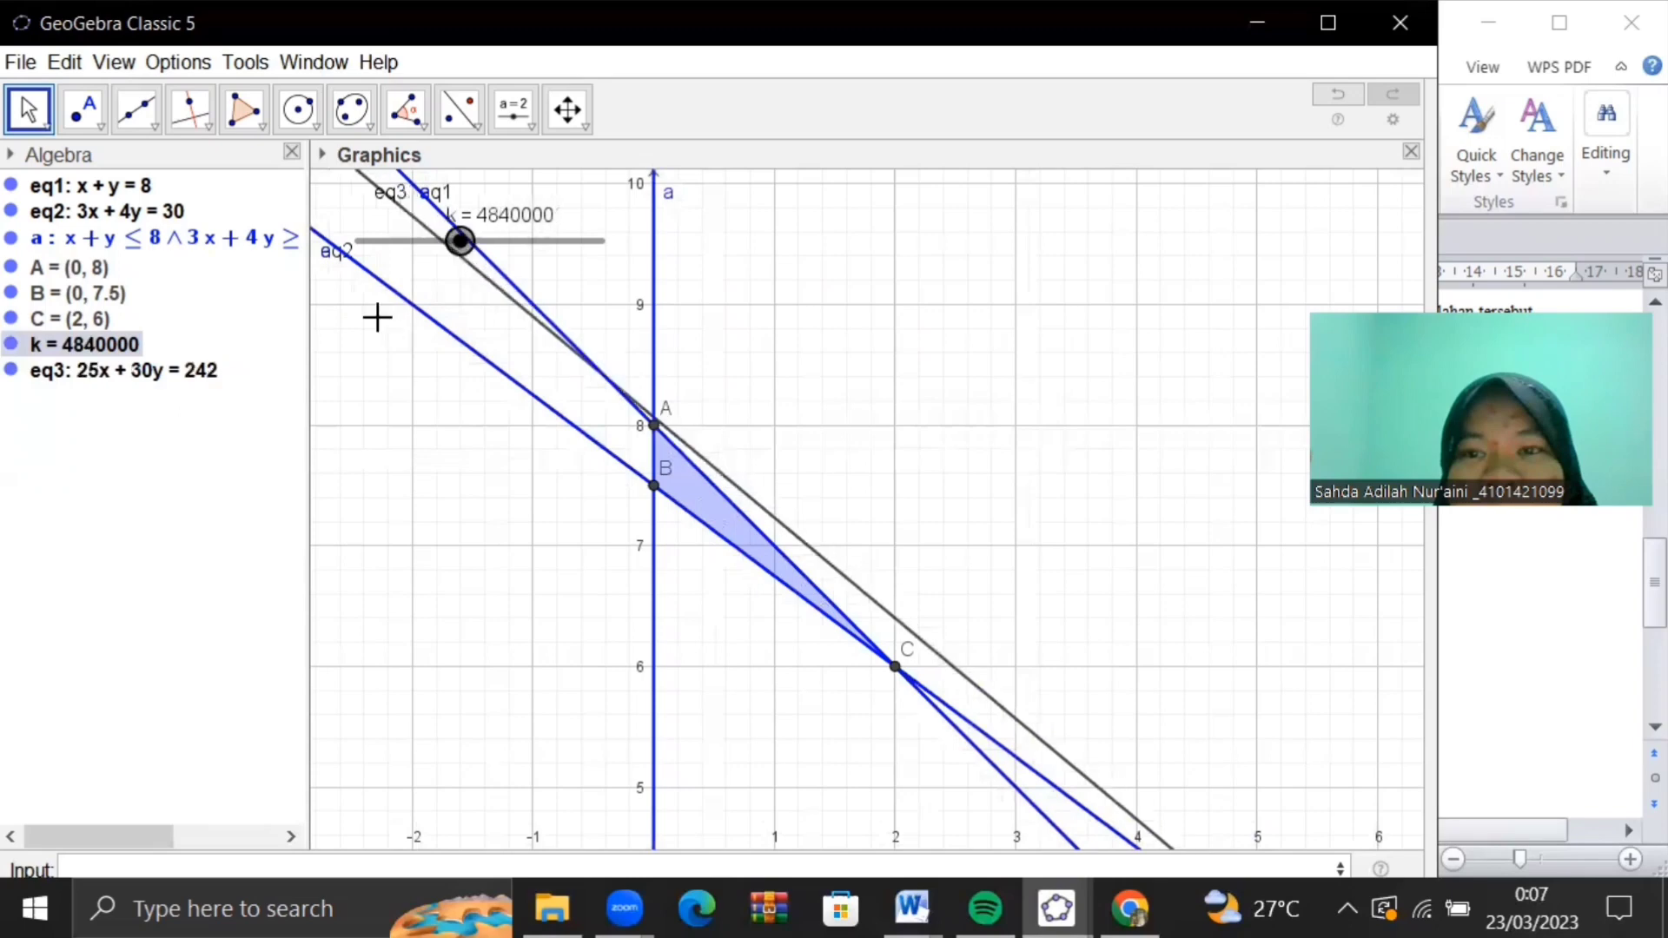
key(ctrl+z)
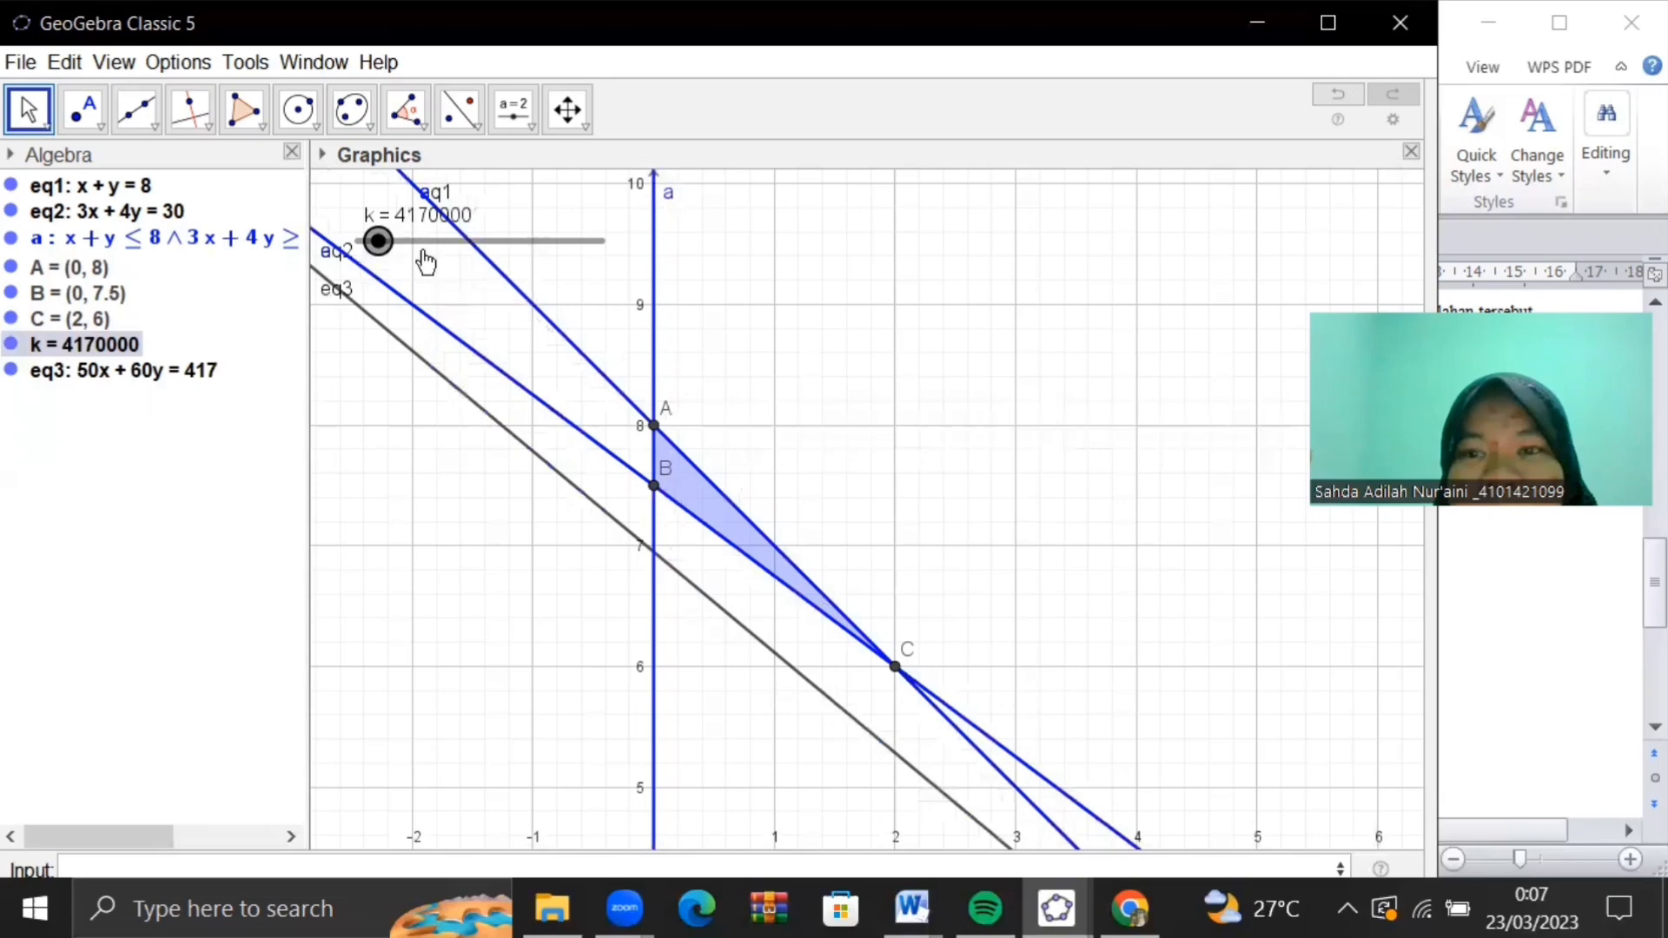
drag(388, 250, 447, 248)
drag(396, 316, 401, 316)
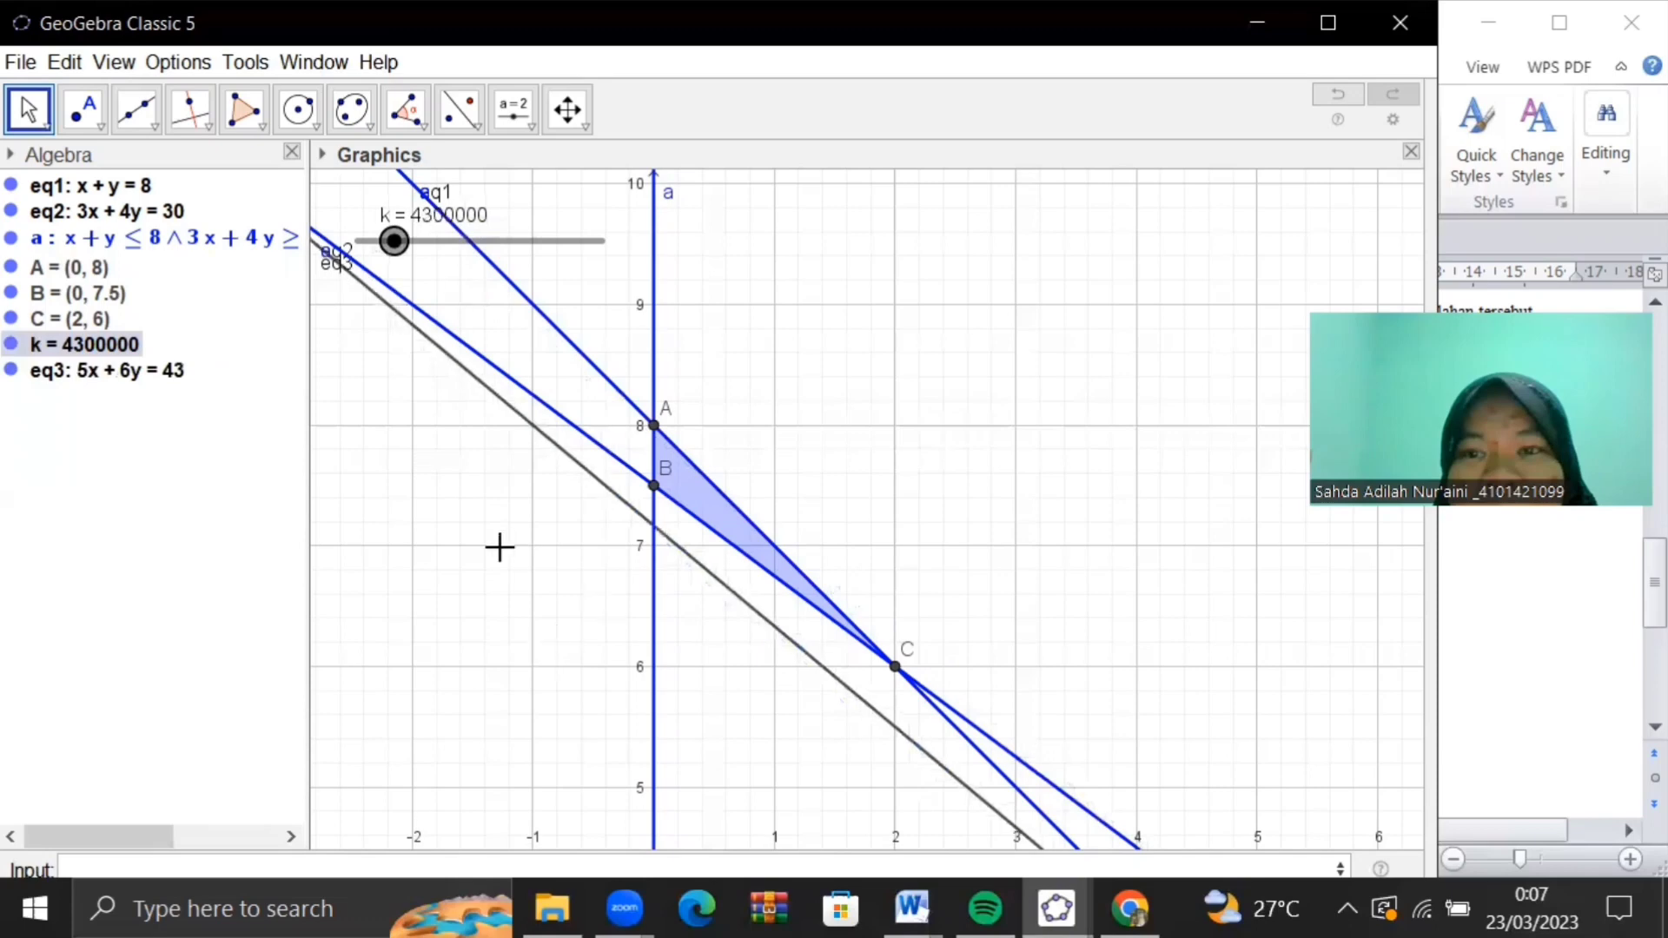
Raise k in small increments to 4500000 so the objective line passes through corner B of the feasible region
key(Right)
key(Right)
key(Right)
key(Right)
key(Right)
key(Right)
key(Right)
key(Right)
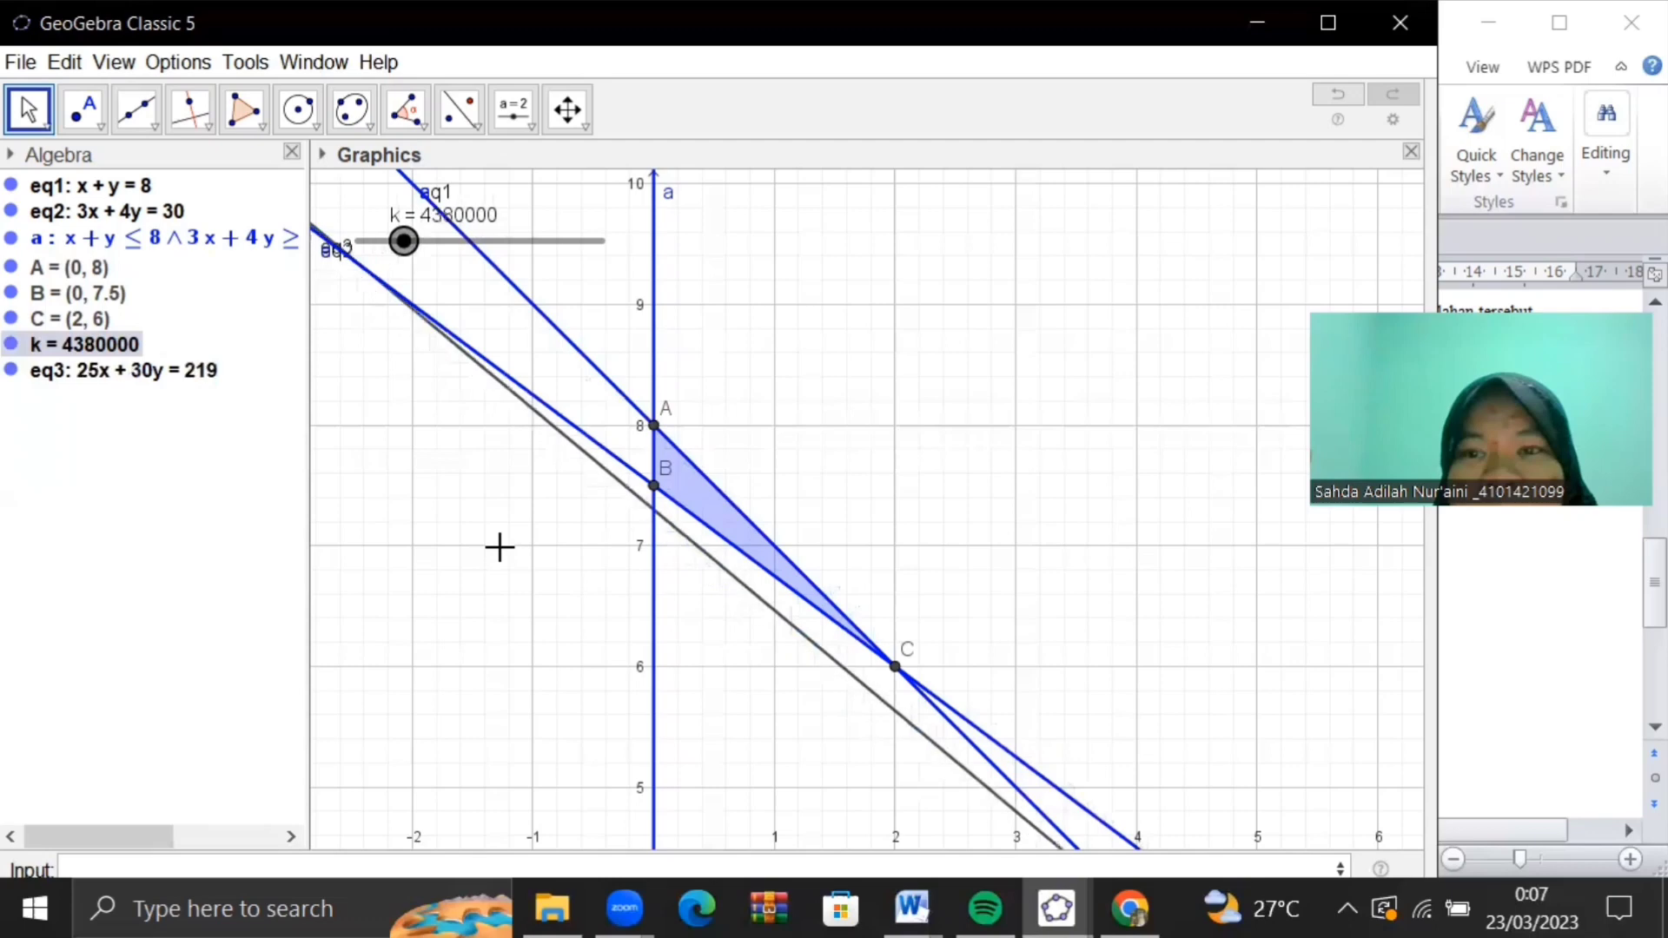
key(Right)
key(Right)
key(Right)
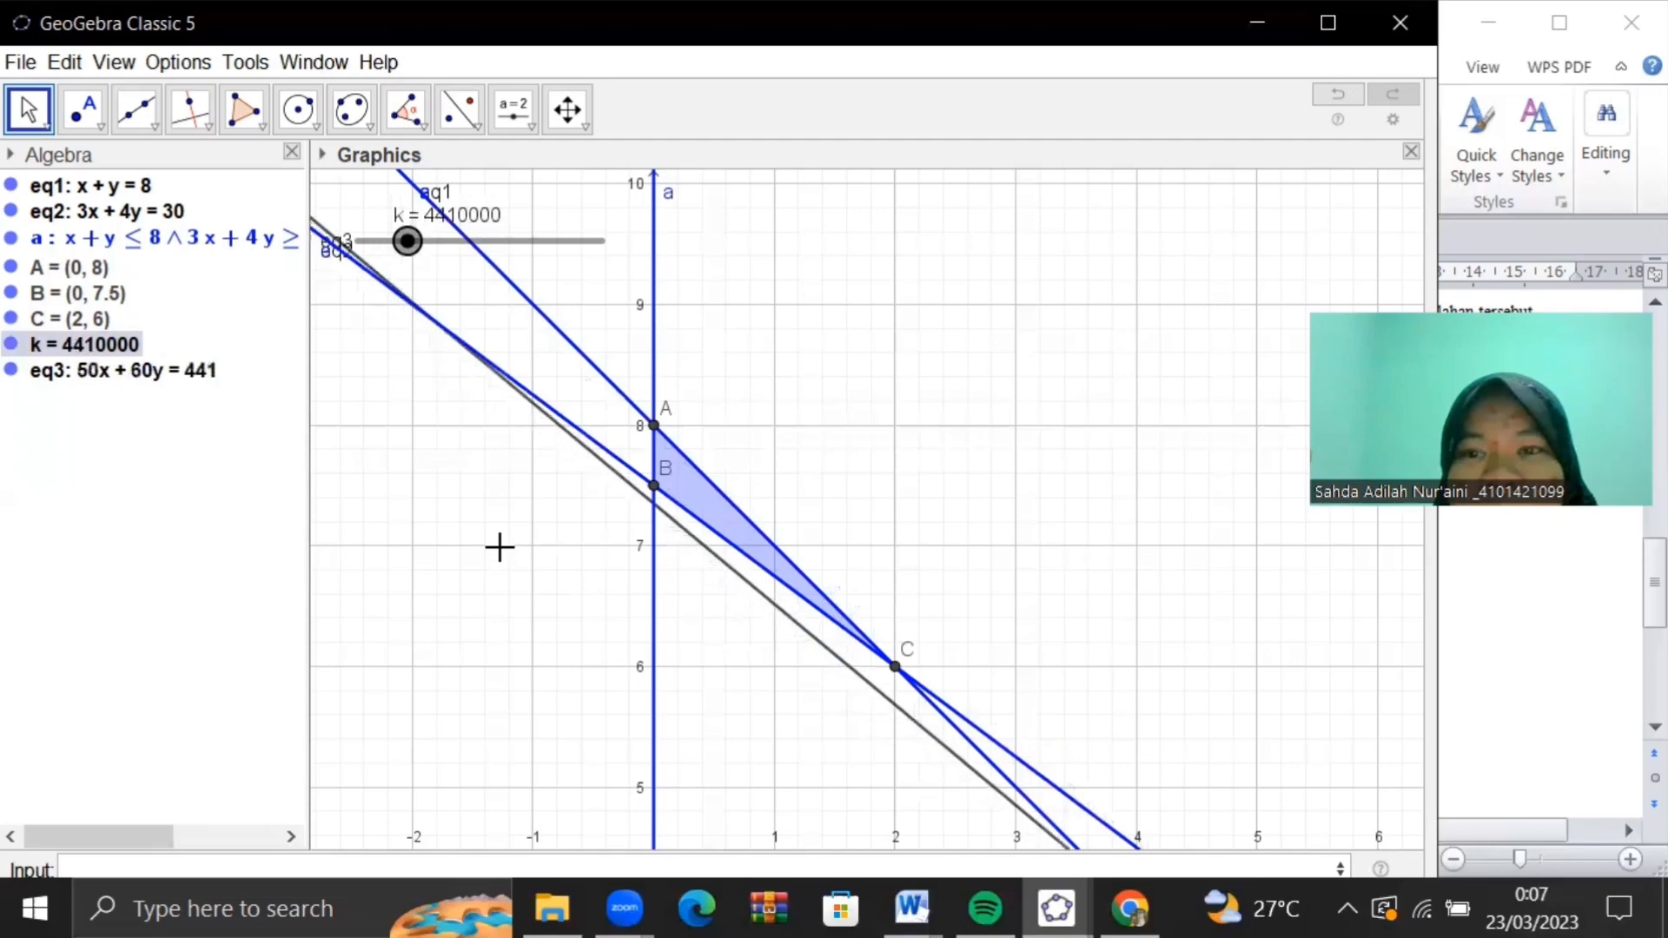
key(Right)
key(Right)
key(Right)
key(Right)
key(Right)
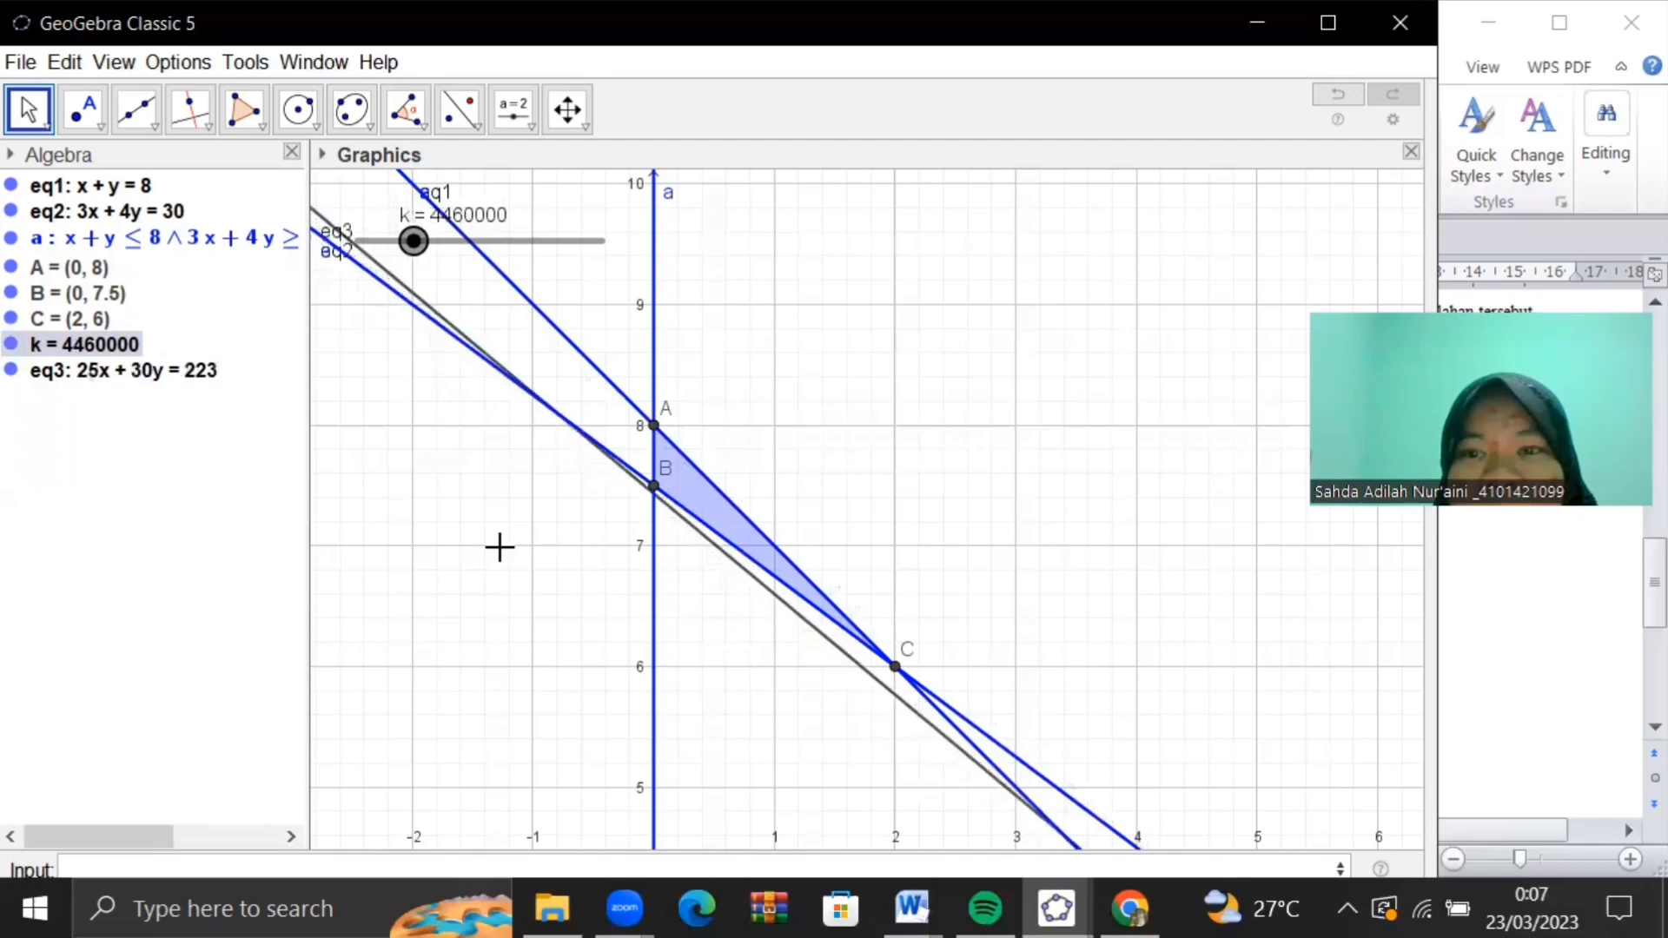
key(Right)
key(Right)
key(Right)
key(Right)
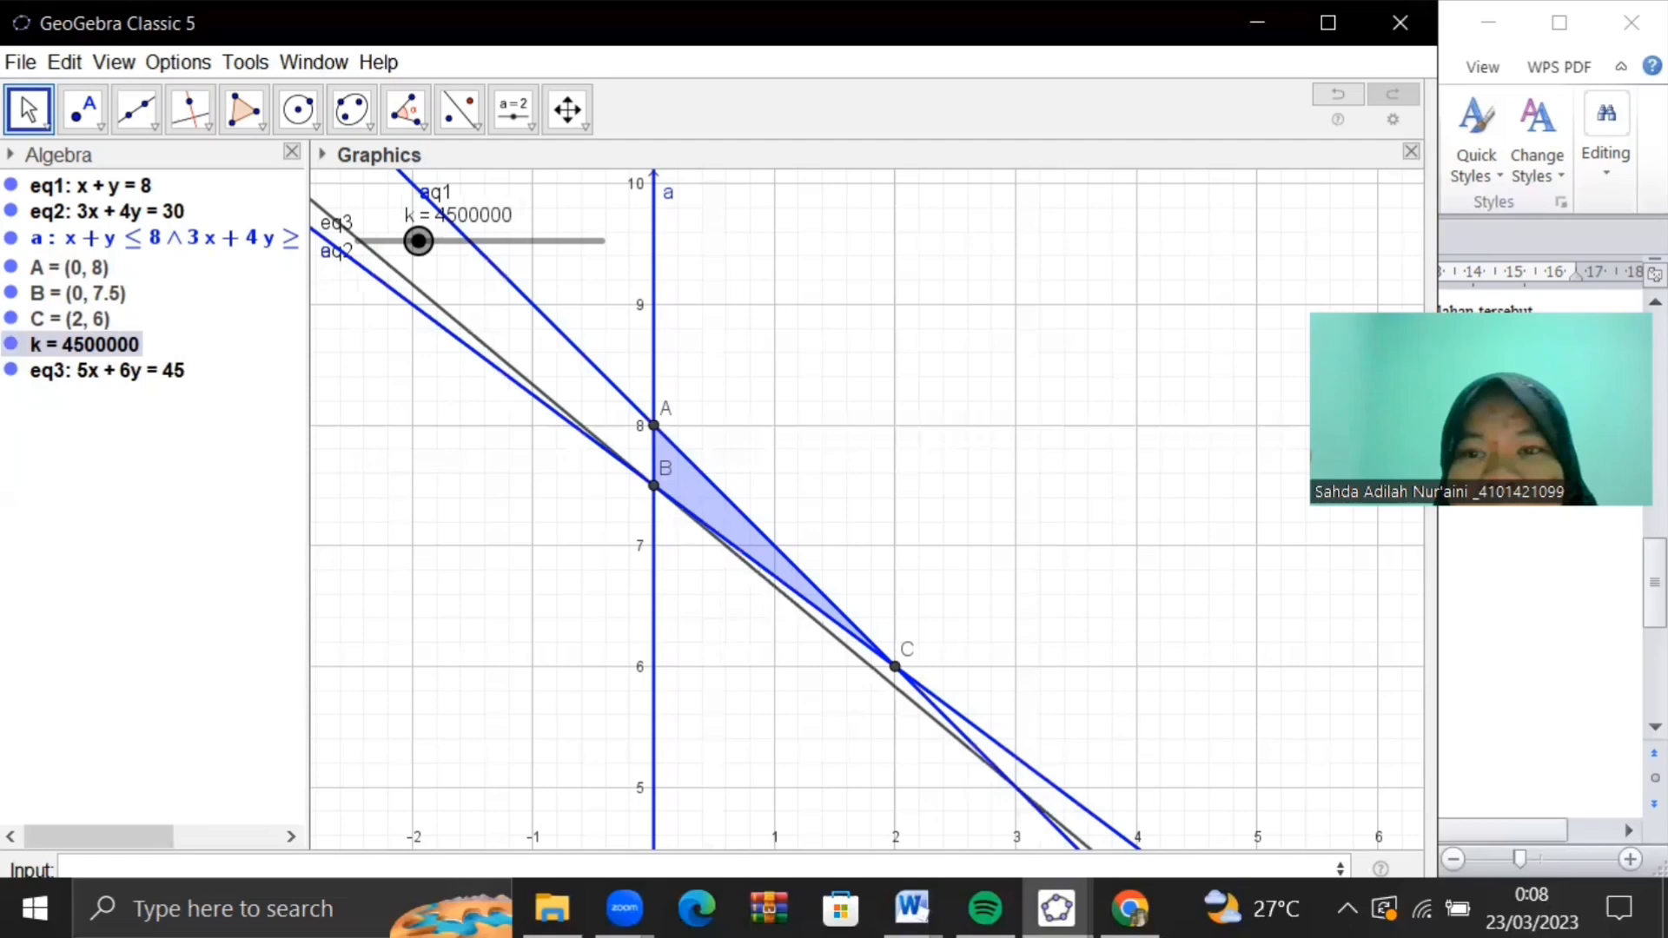
Narrow the GeoGebra window, switch to the Word document and start a new paragraph after a blank line below the constraints
drag(1438, 484, 904, 484)
click(1089, 547)
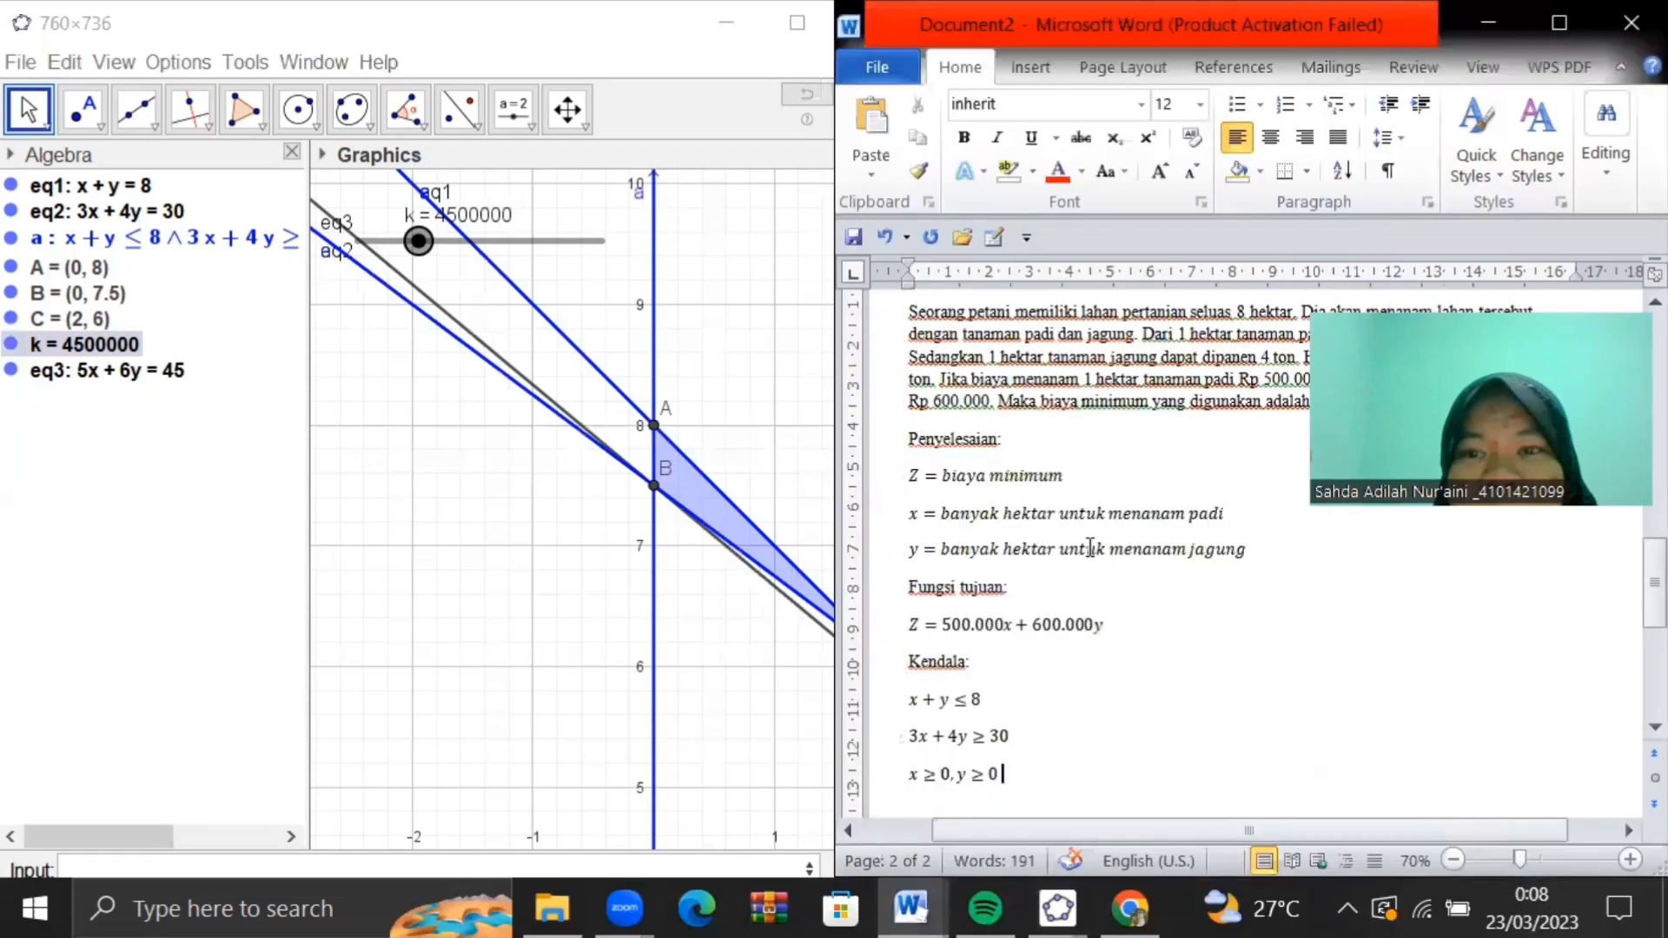
scroll(1090, 547, down, 3)
key(Return)
key(Return)
text(Ke)
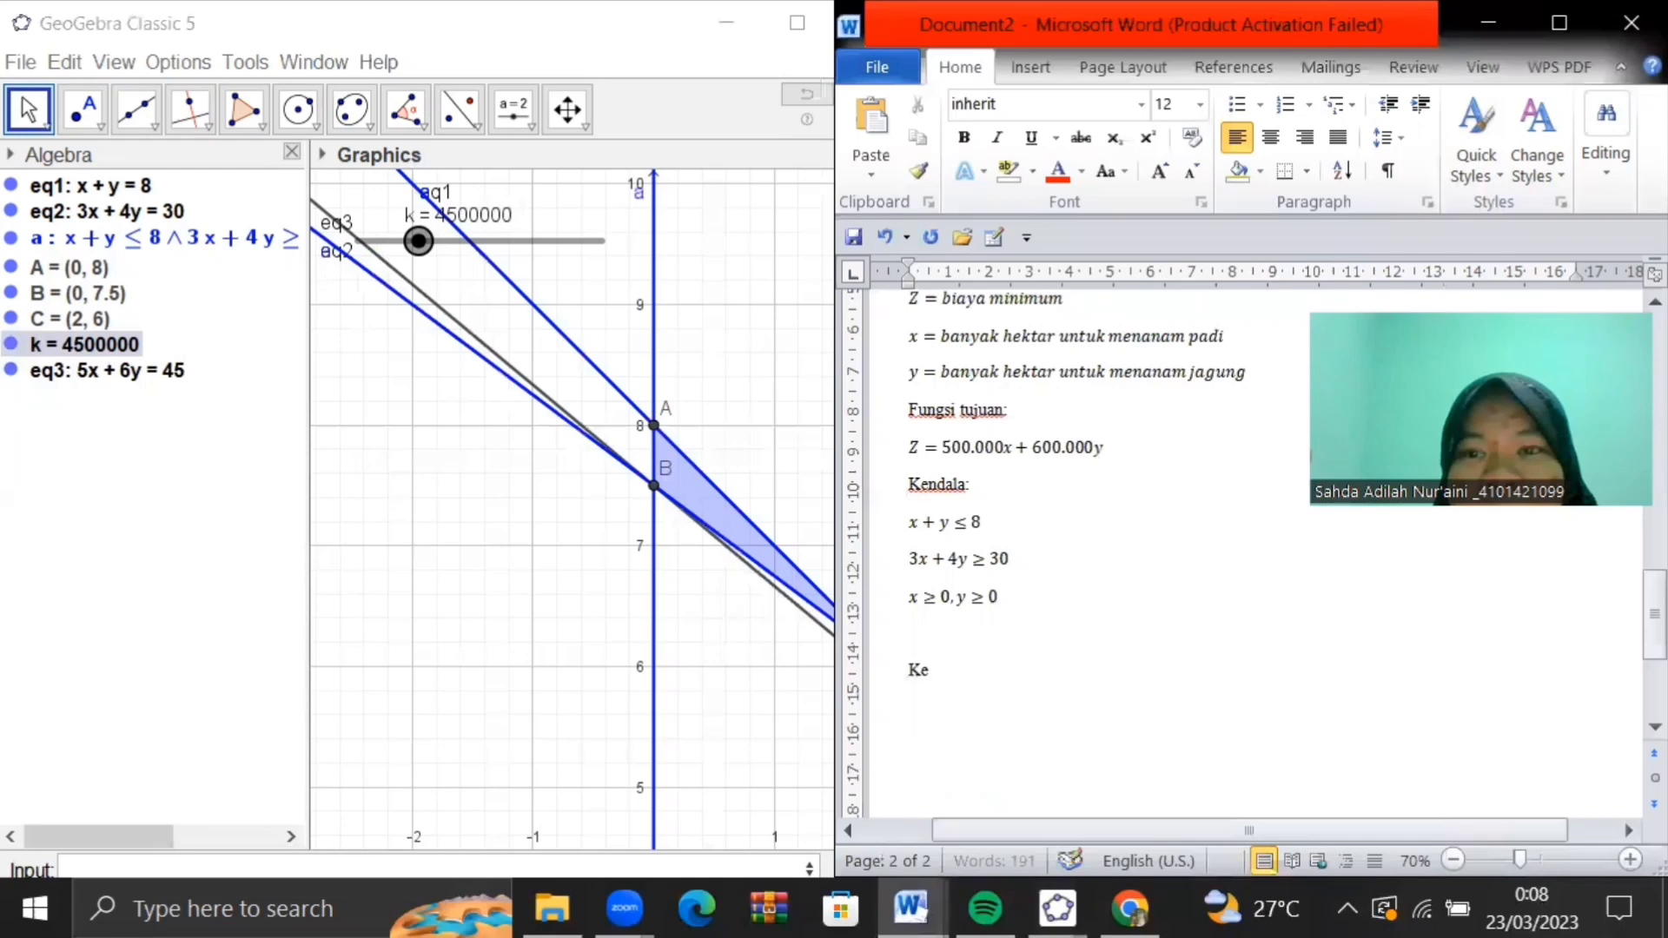
text(simpulan)
key(BackSpace)
key(BackSpace)
key(BackSpace)
key(BackSpace)
key(BackSpace)
key(BackSpace)
key(BackSpace)
key(BackSpace)
key(BackSpace)
key(BackSpace)
Write the heading "Hasil" below the constraints and the result line "Z(0, 7,5) = 4.500.000" under it
text(Hasil)
key(Return)
text(()
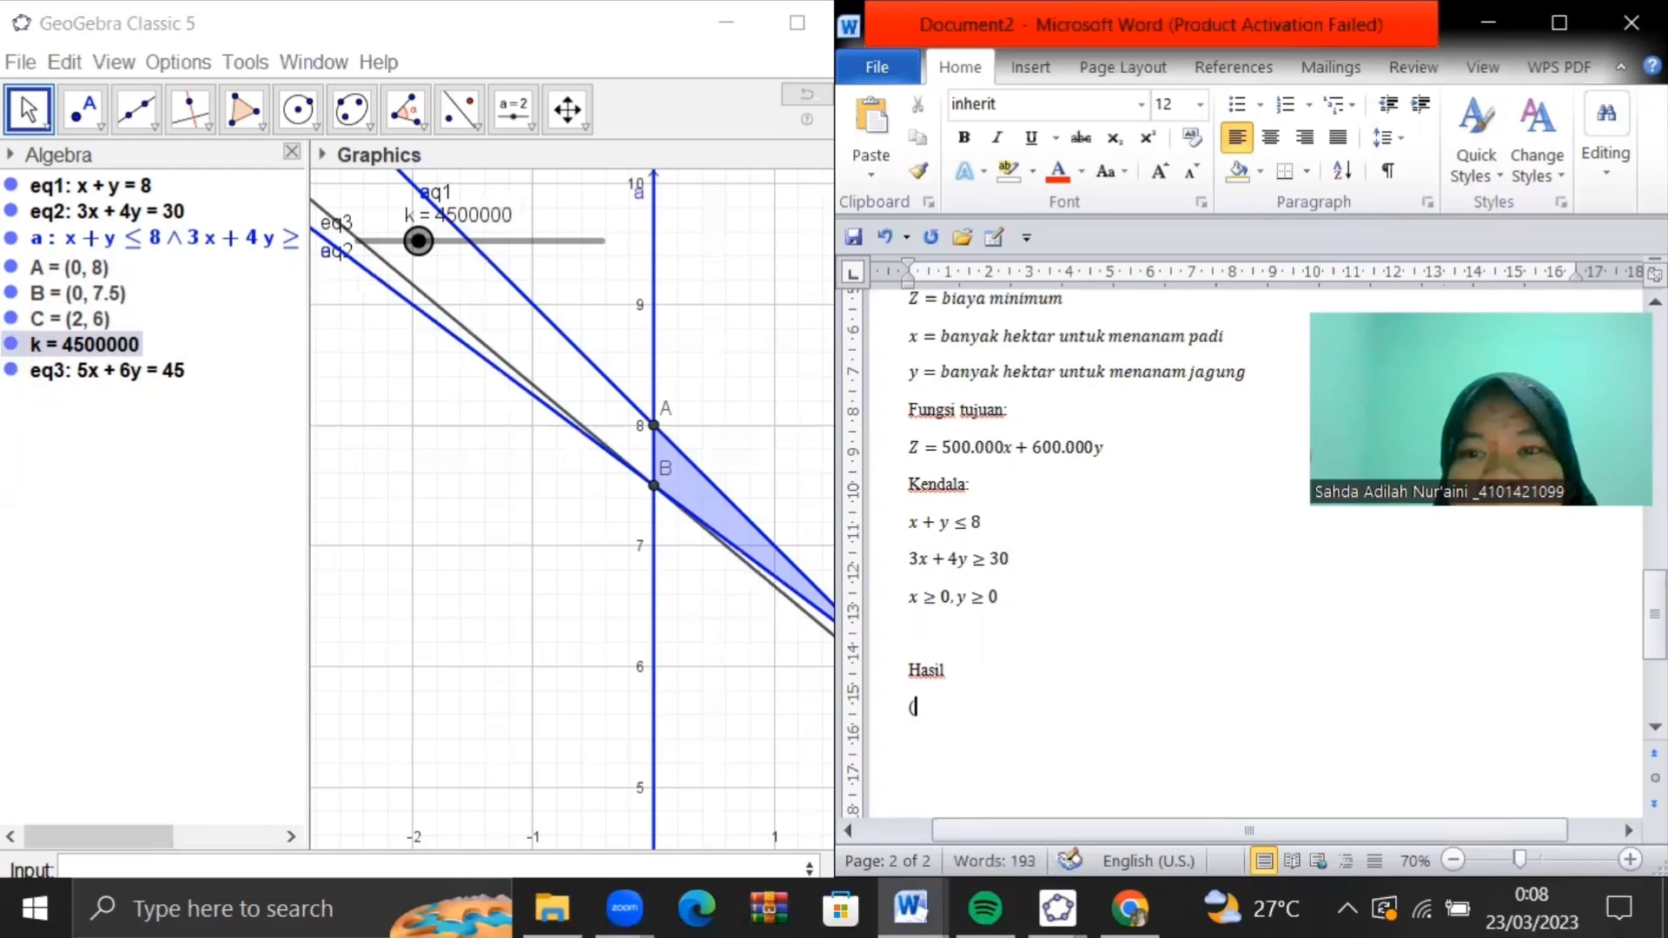
text(0, 7,5) =)
key(BackSpace)
key(BackSpace)
key(Home)
text(Z(0, 7,5) =)
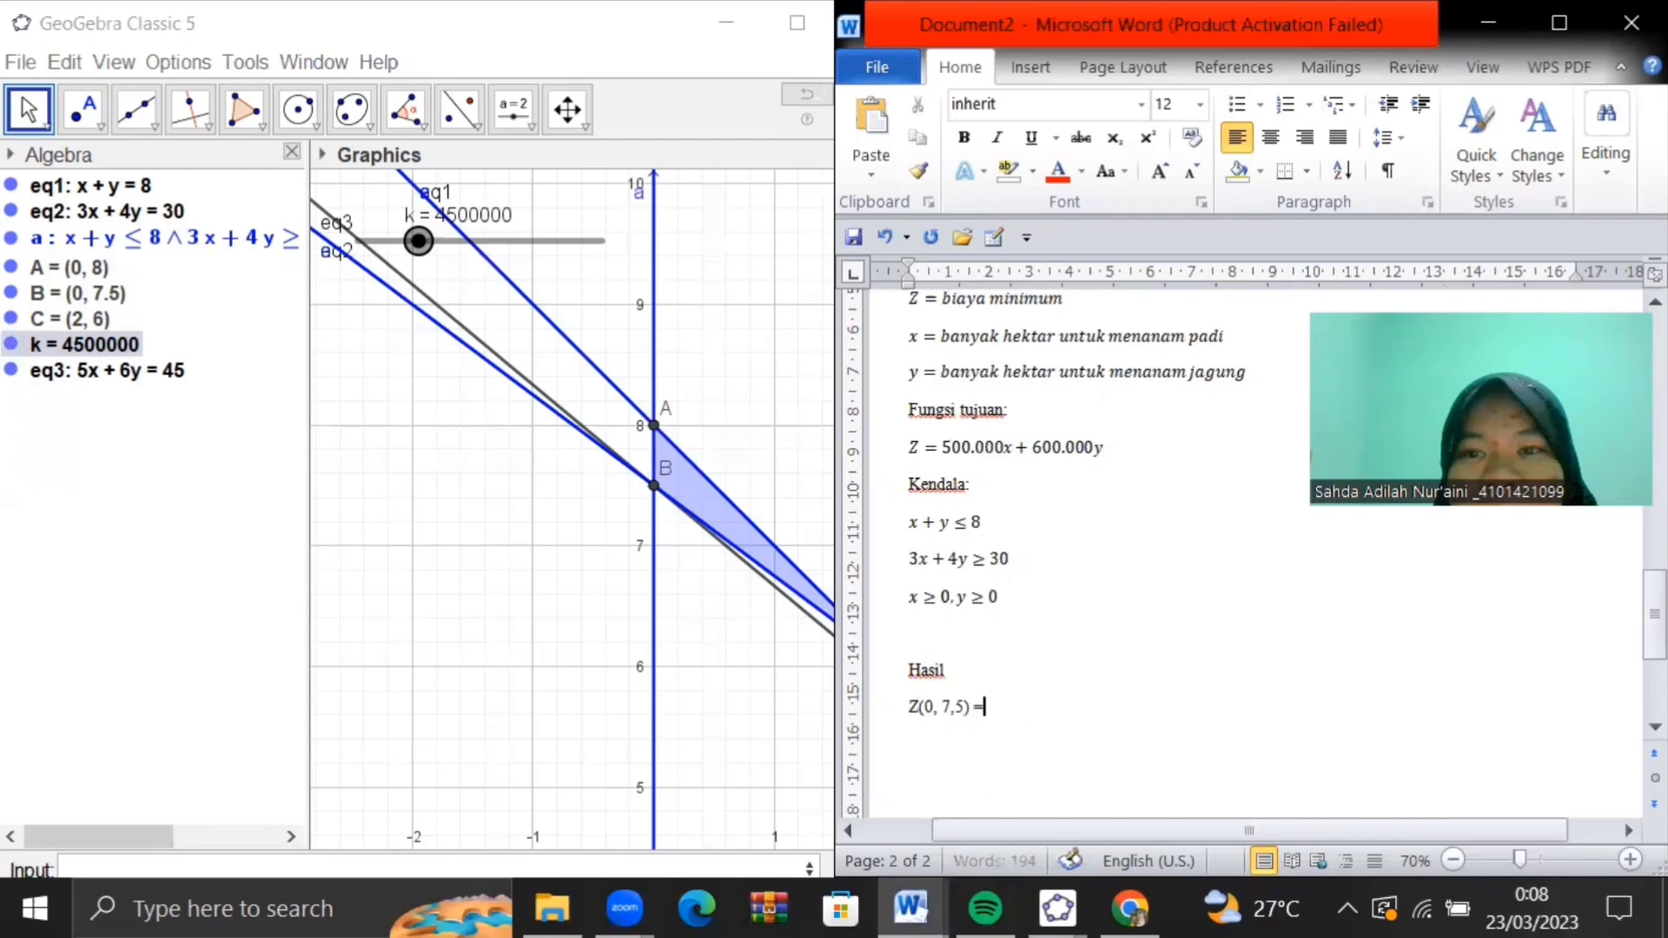
text( 4.500.000)
key(Return)
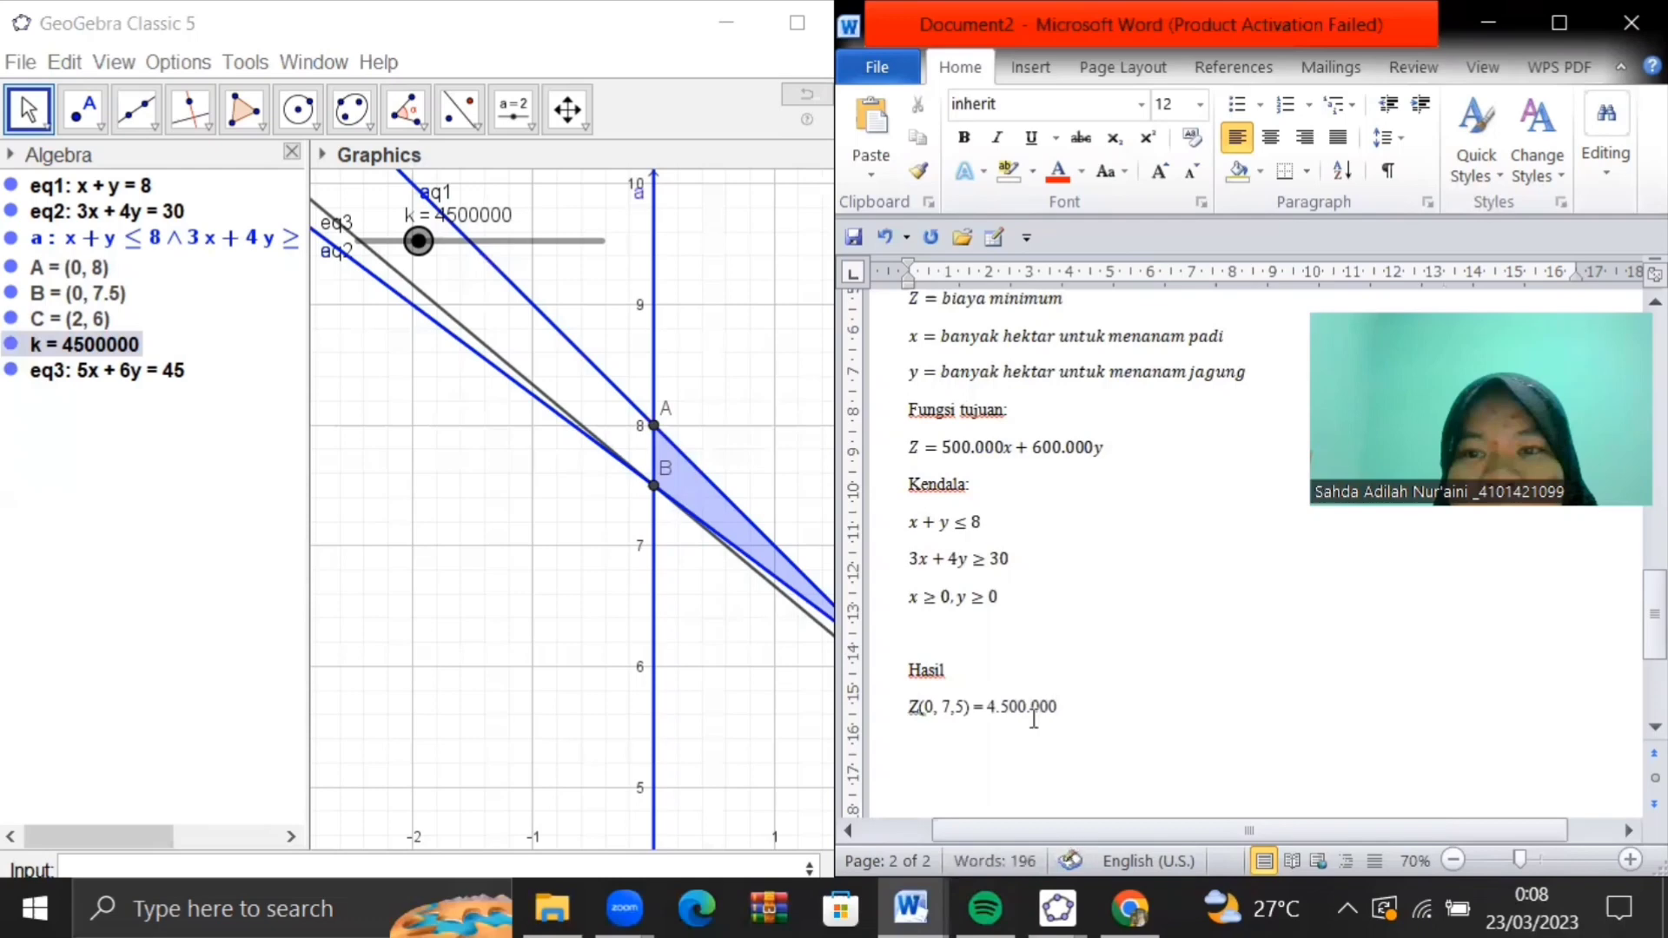
Add the heading "Kesimpulannya:" and begin the conclusion beneath it with "Biaya minimum sebesar Rp 4.500.000,-"
text(Kesimpulannya:)
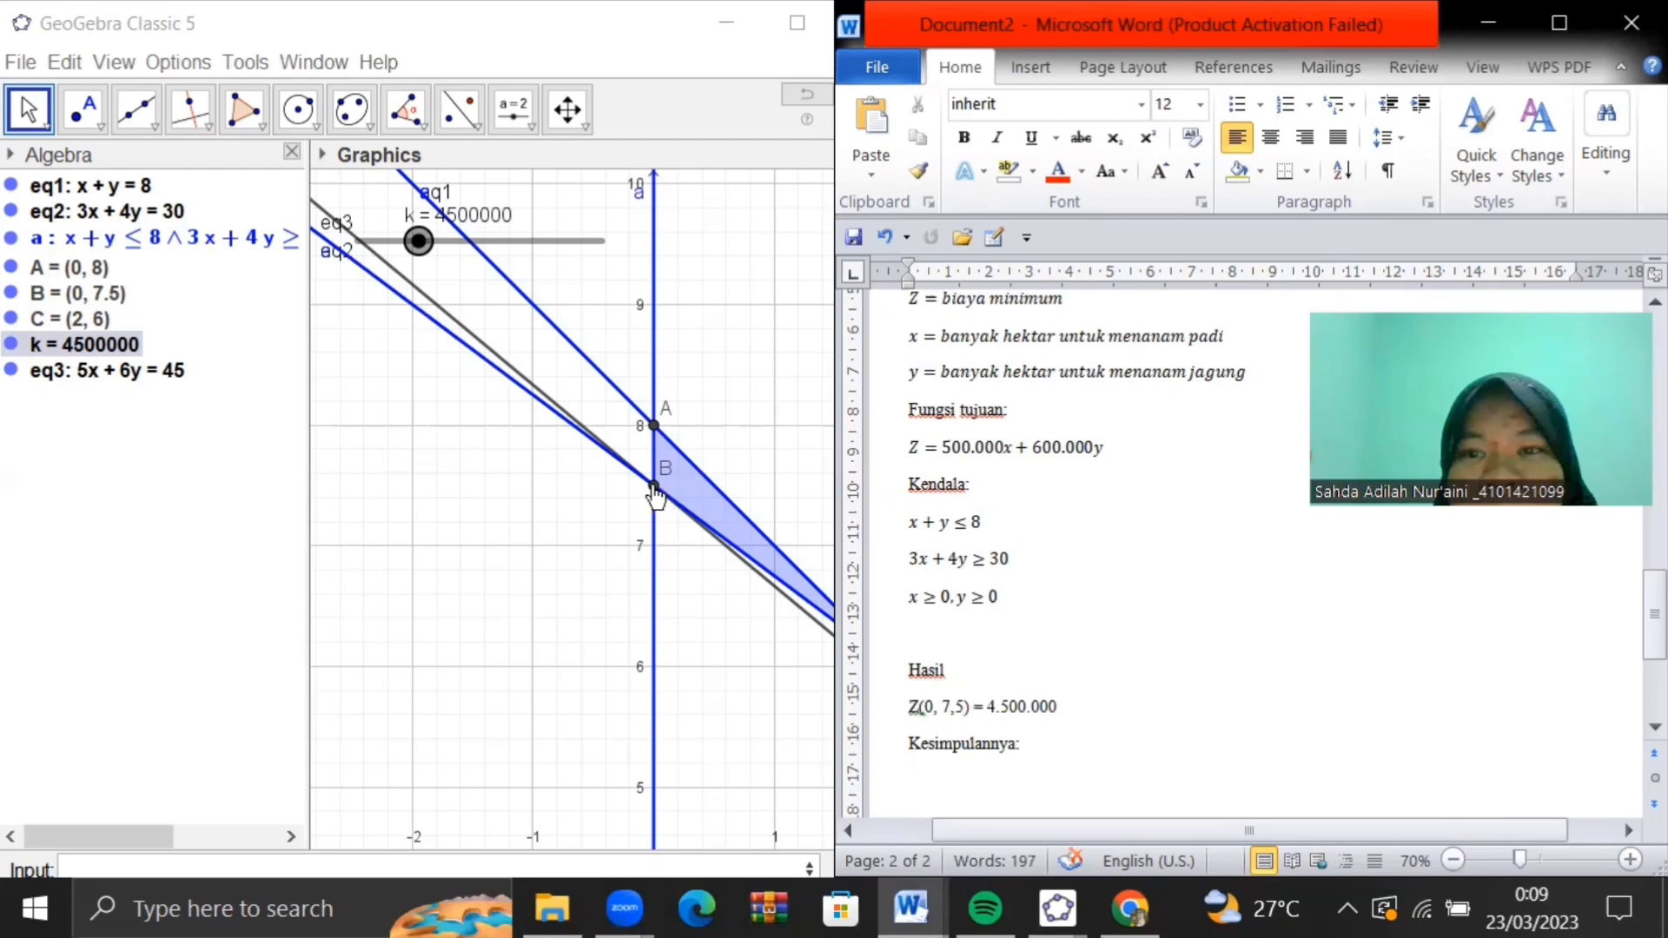
key(Return)
text(B)
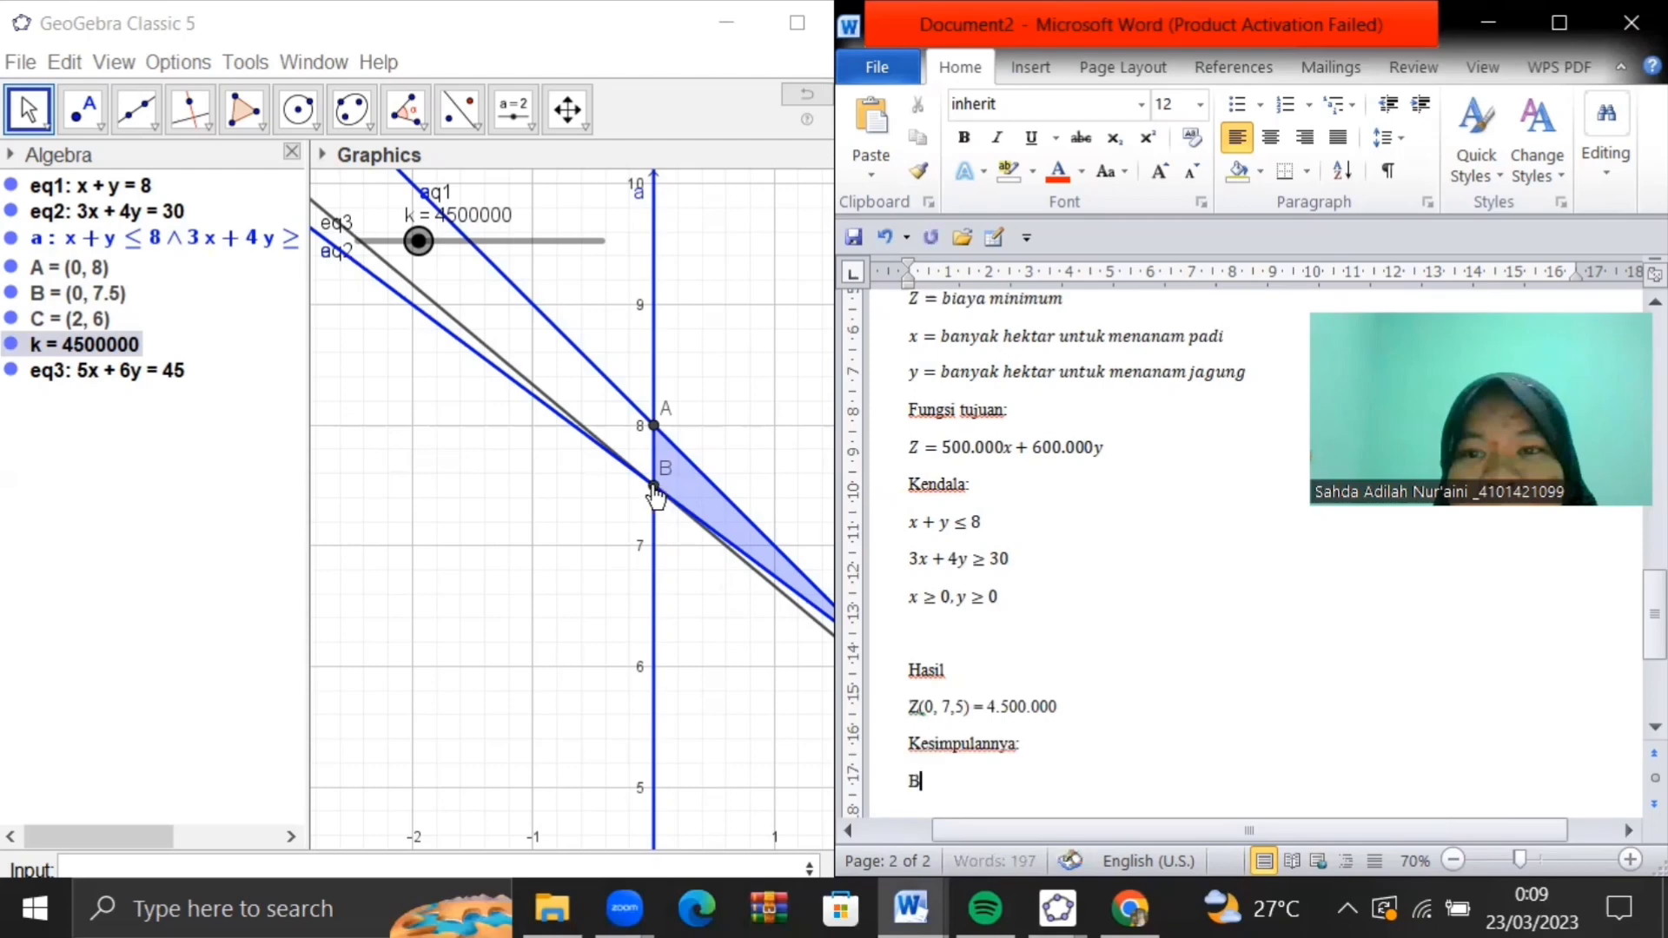
text(iaya min)
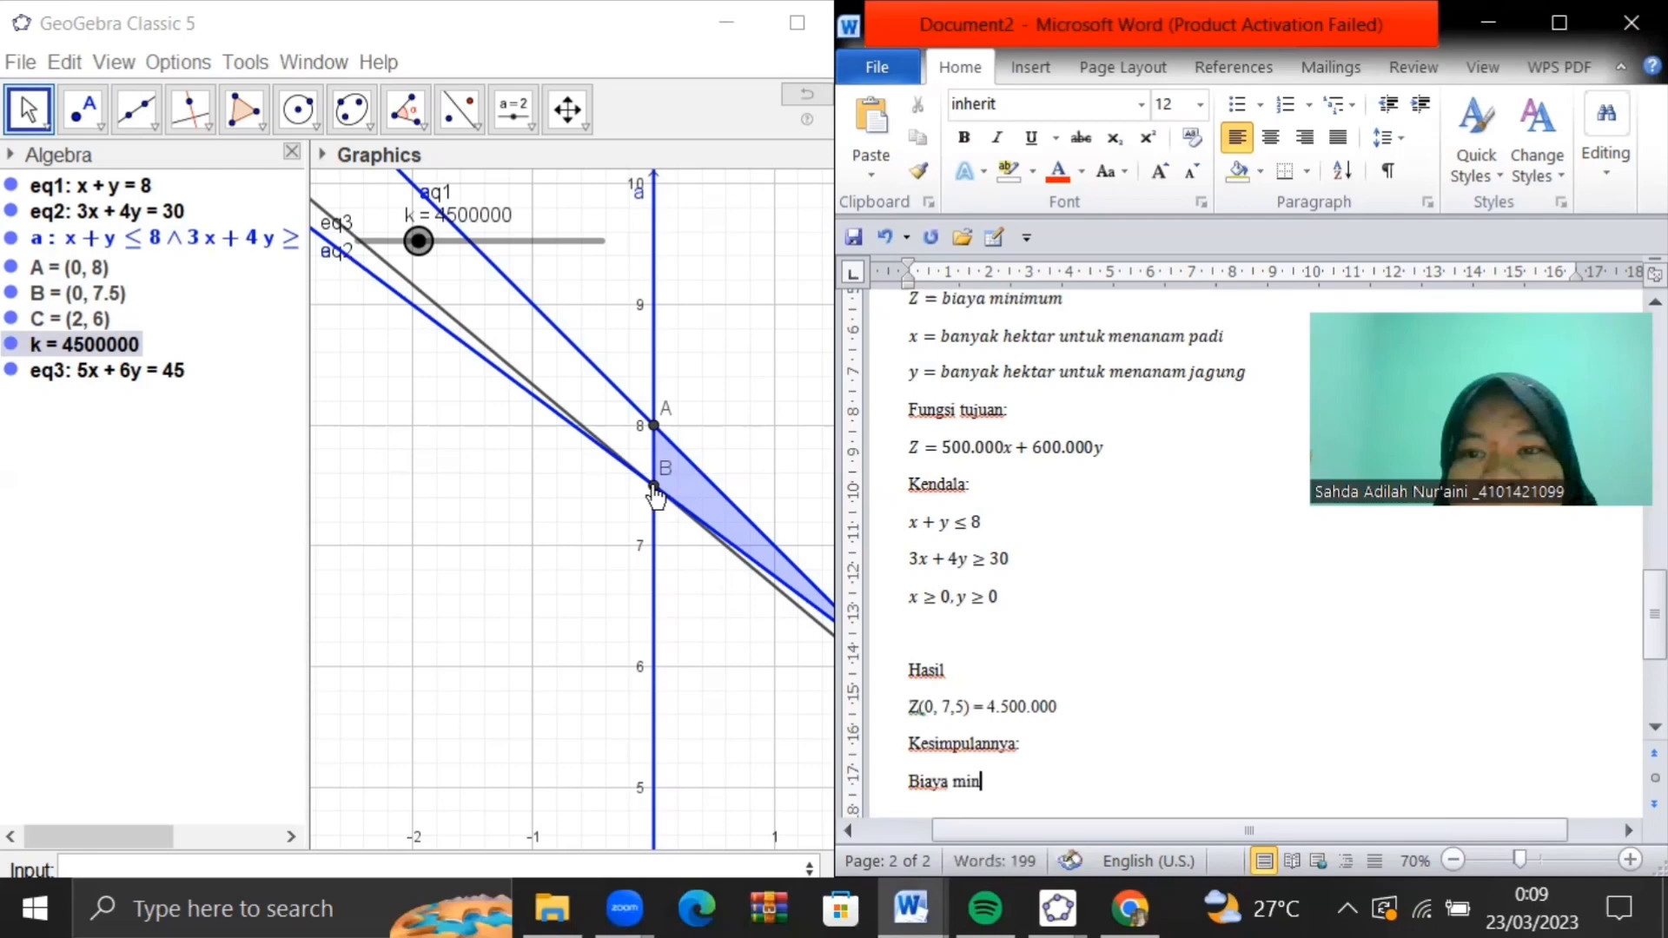
text(imum seb)
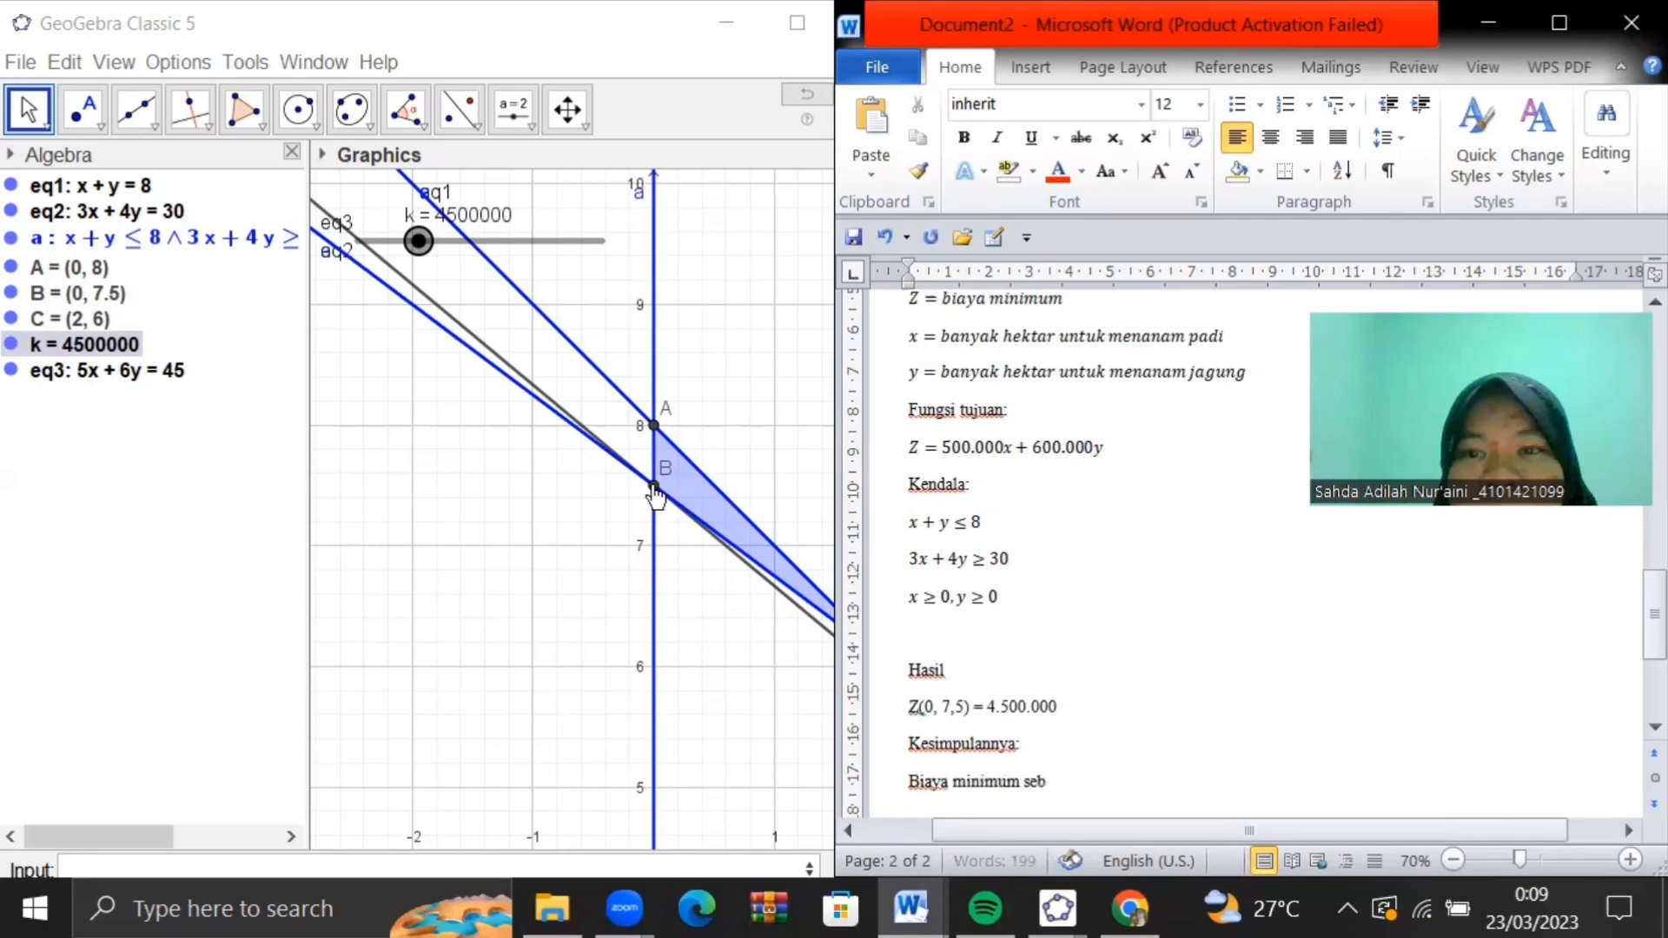
text(esar)
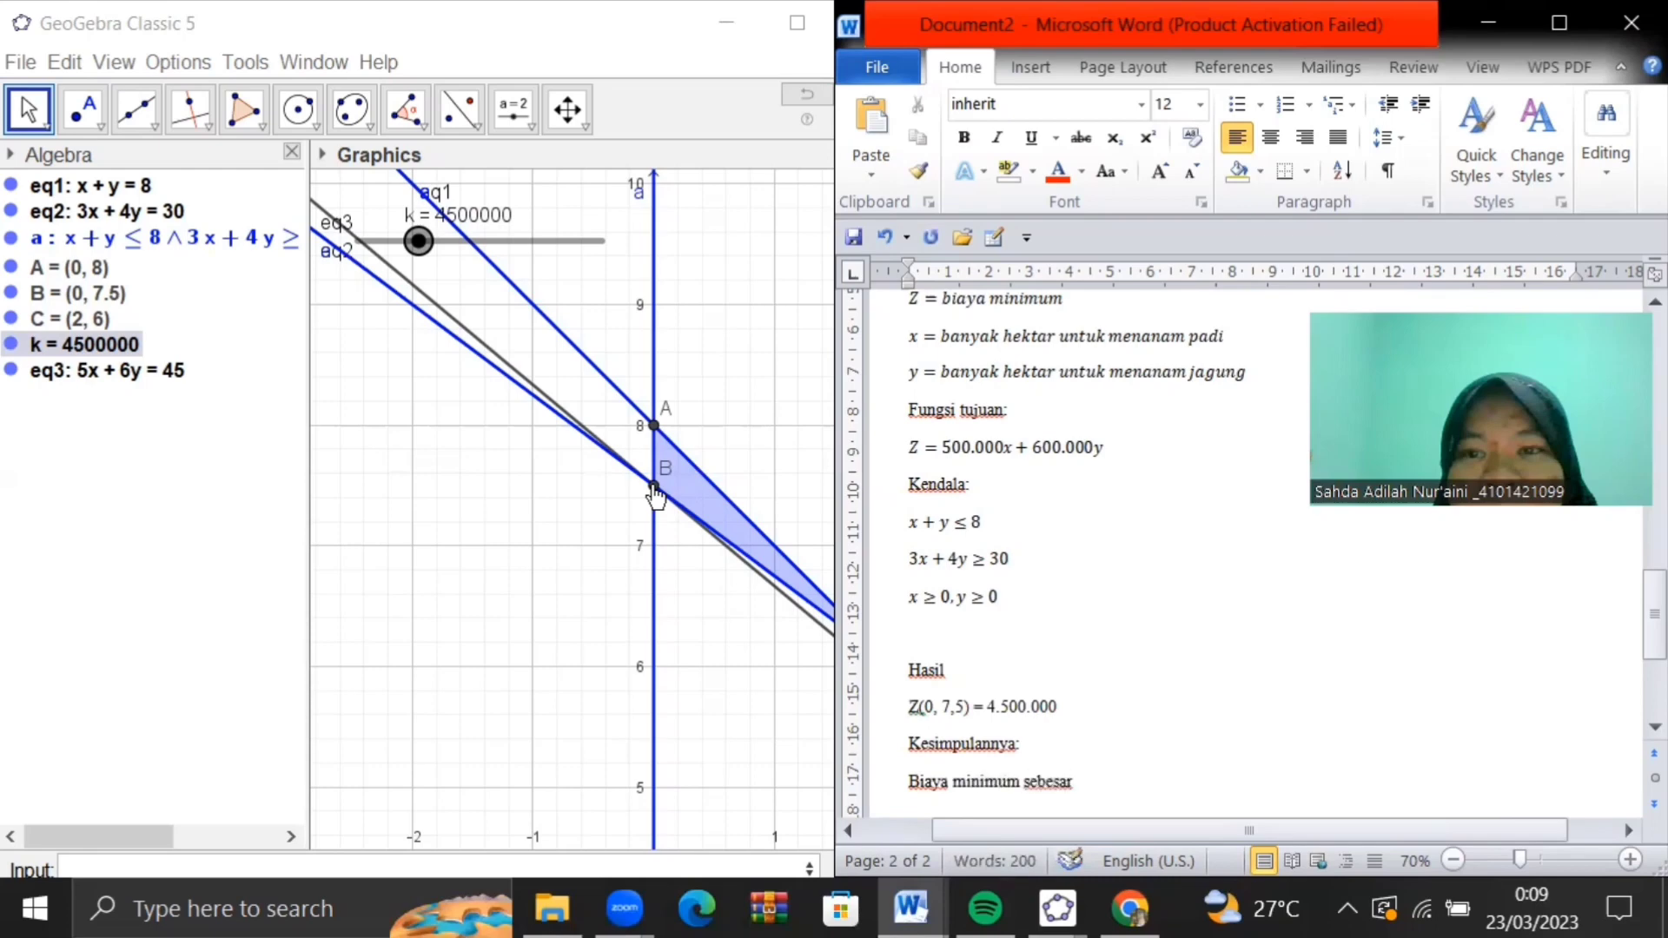
text( Rp 4.5)
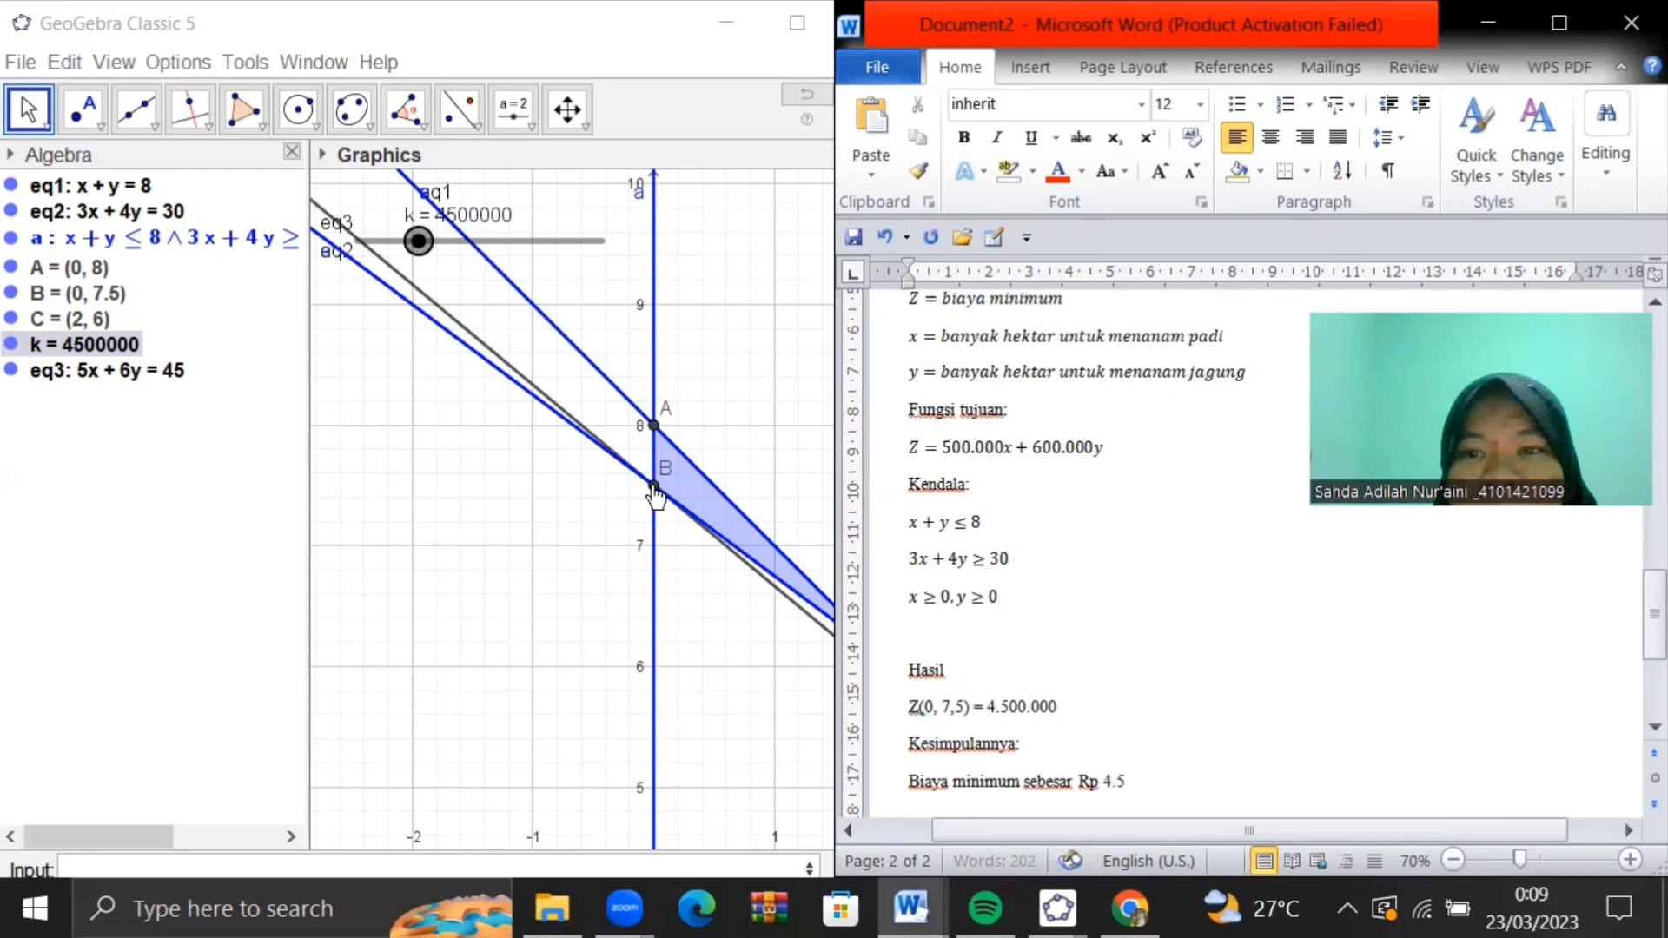
text(00.000)
key(BackSpace)
text(,-)
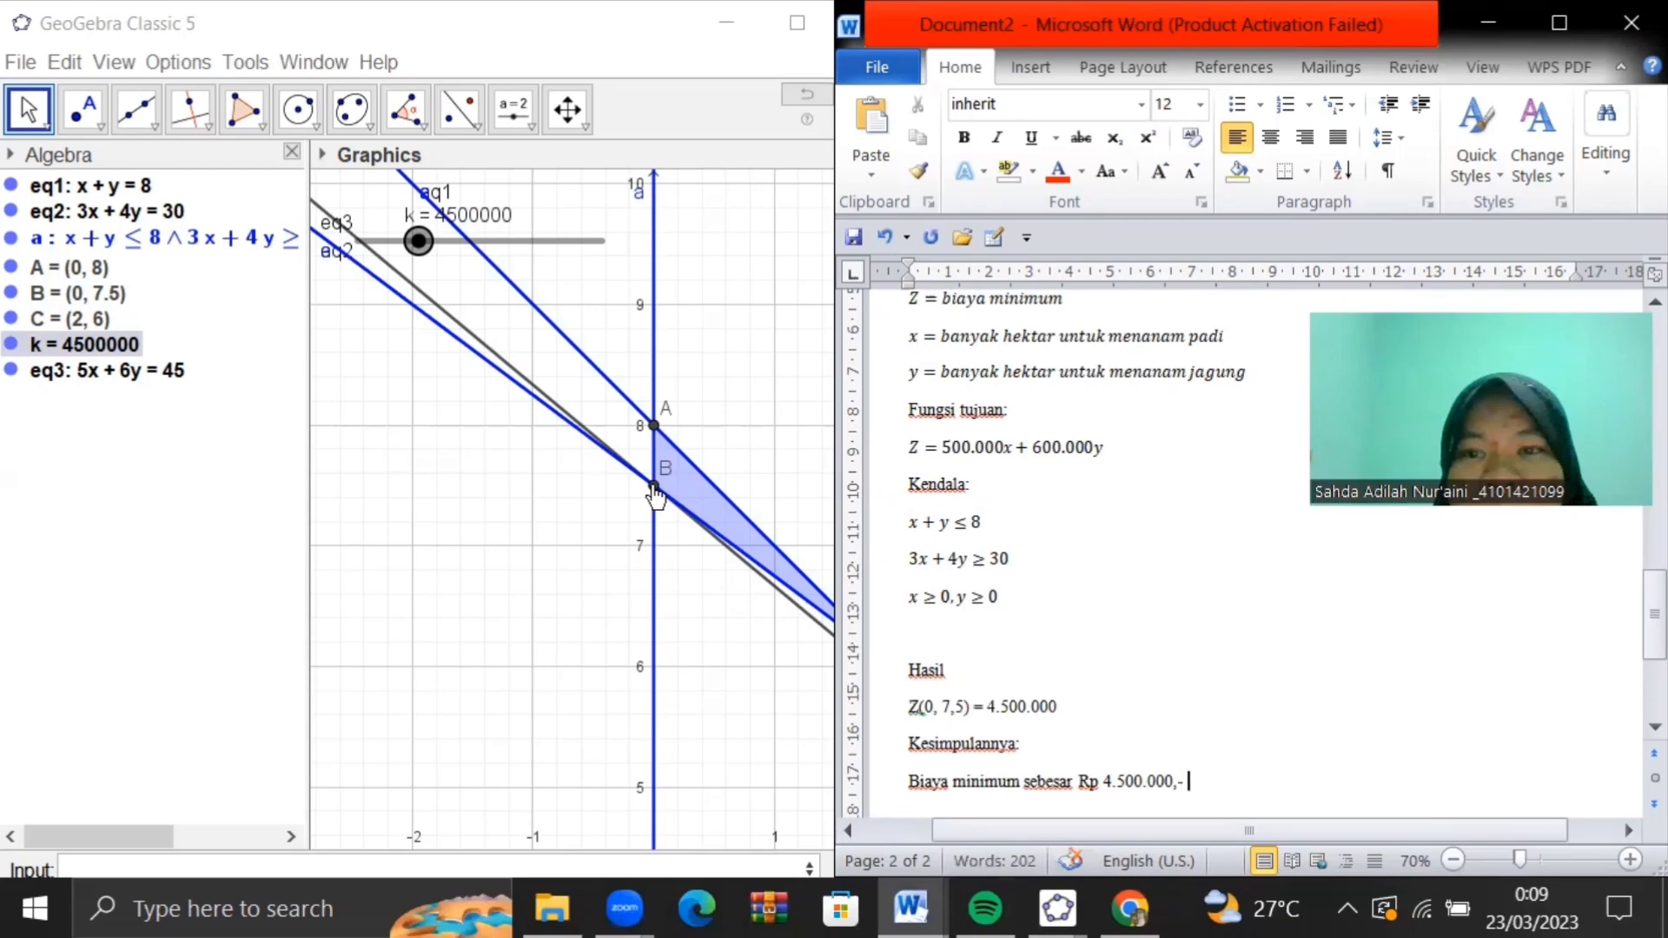
Complete the conclusion sentence with "dengan menanam jagung sebanyak 7,5 hektar."
text( dengan menanam)
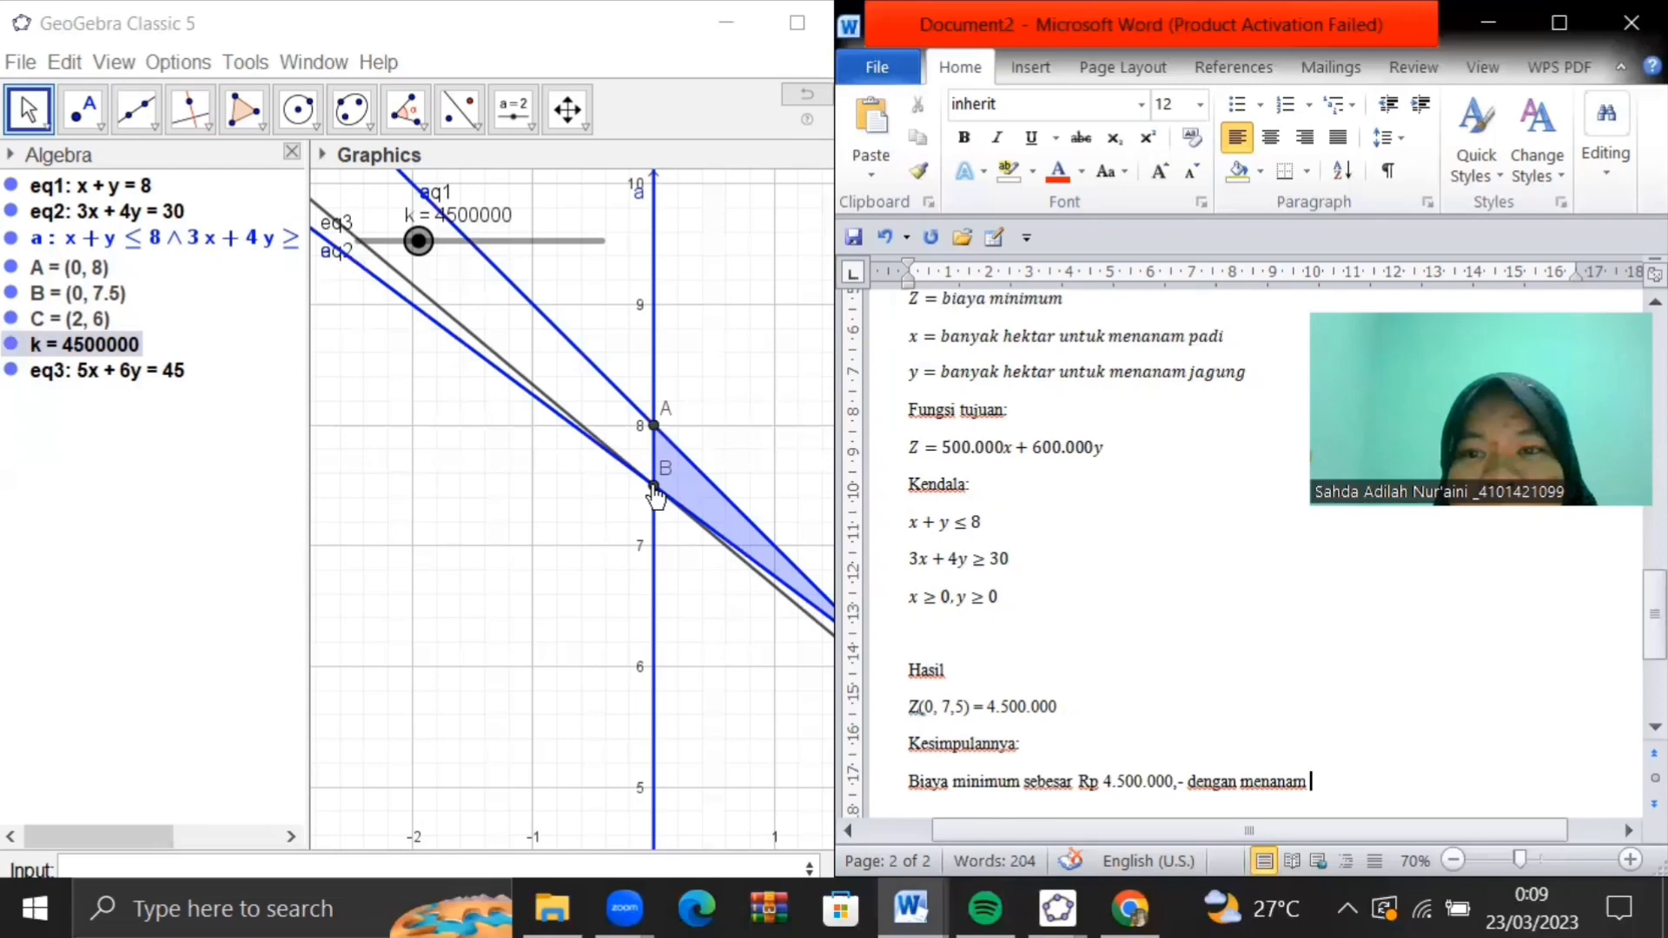
text(jagung )
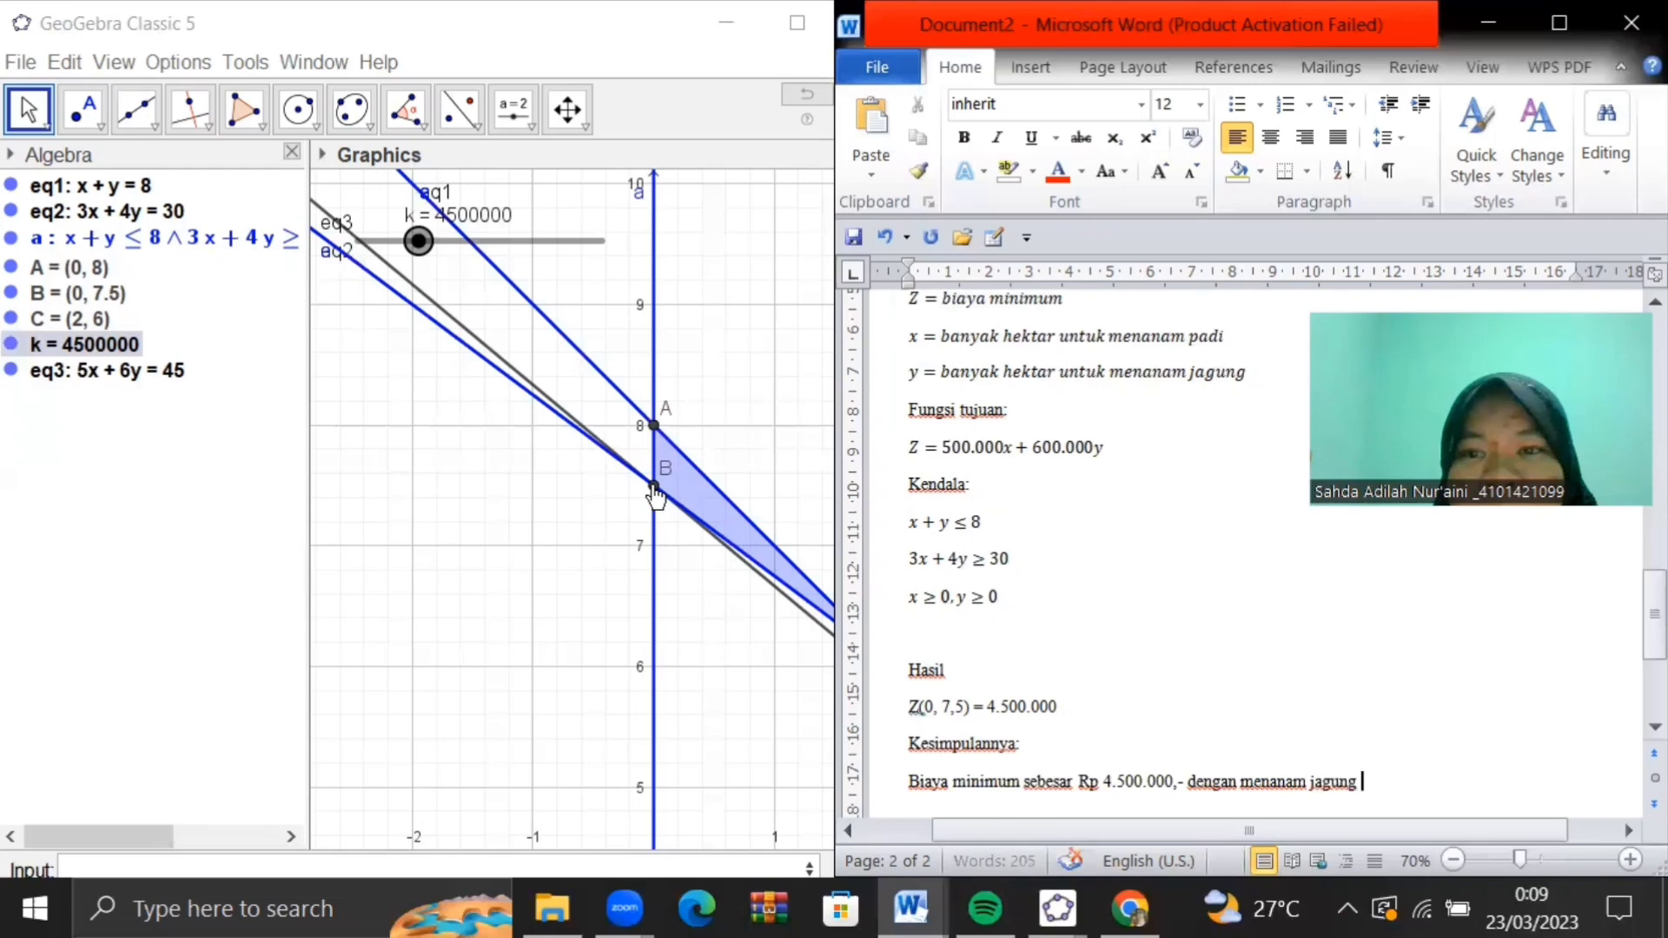
text(sebanyak)
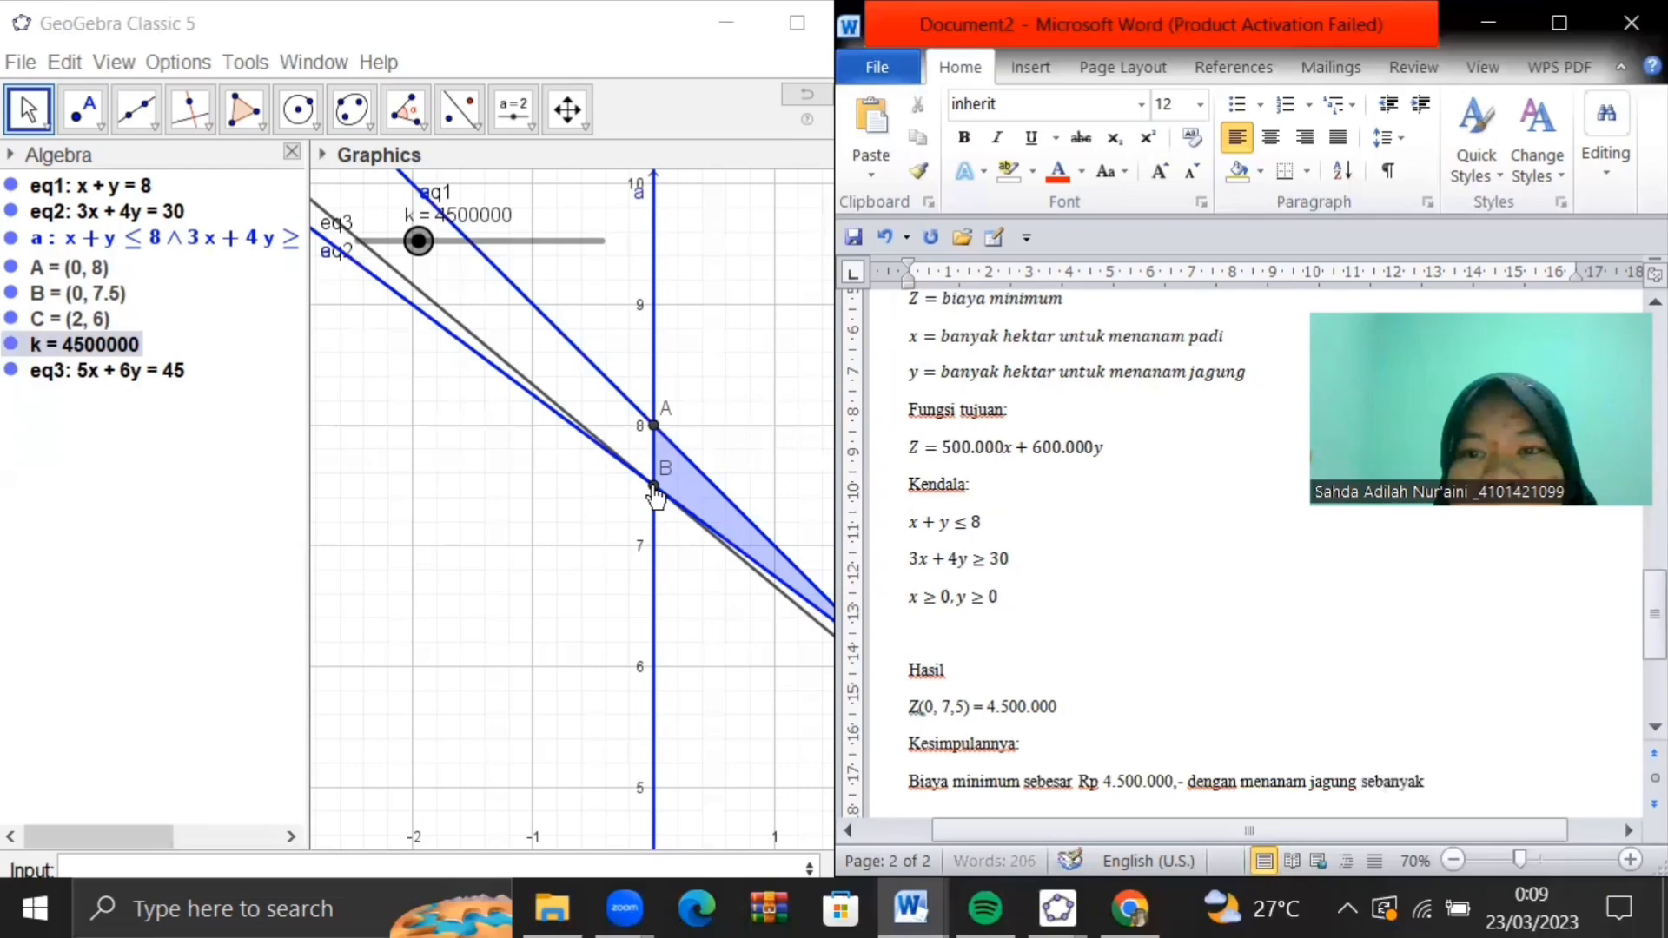
text( 7,)
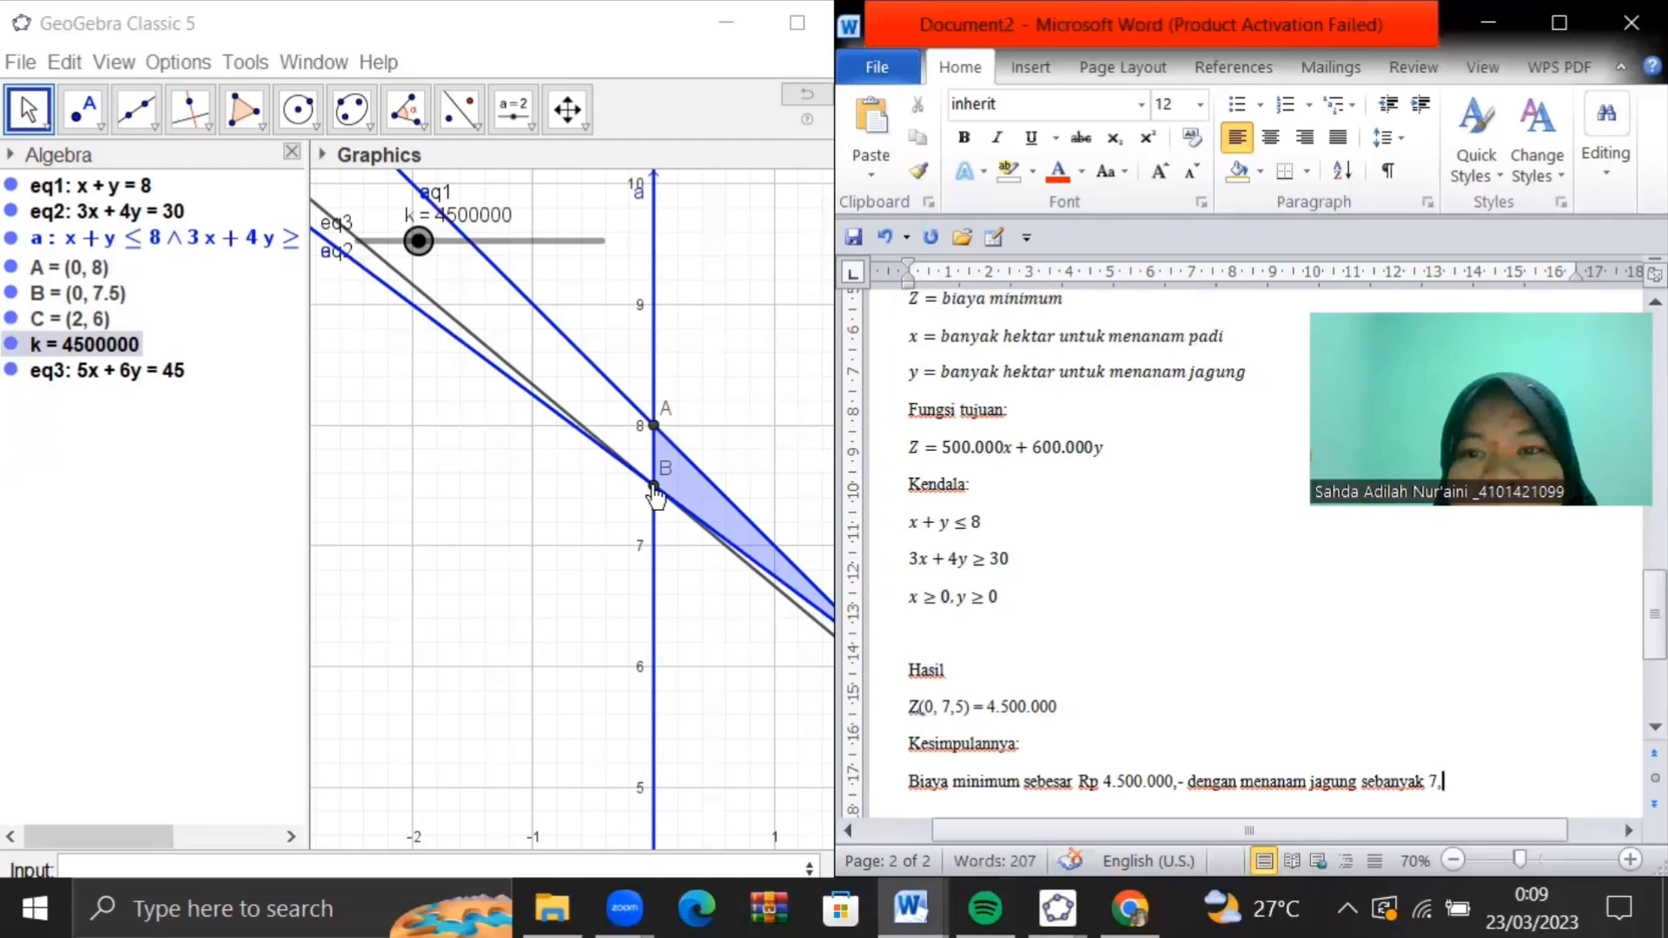
text(5 hektar.)
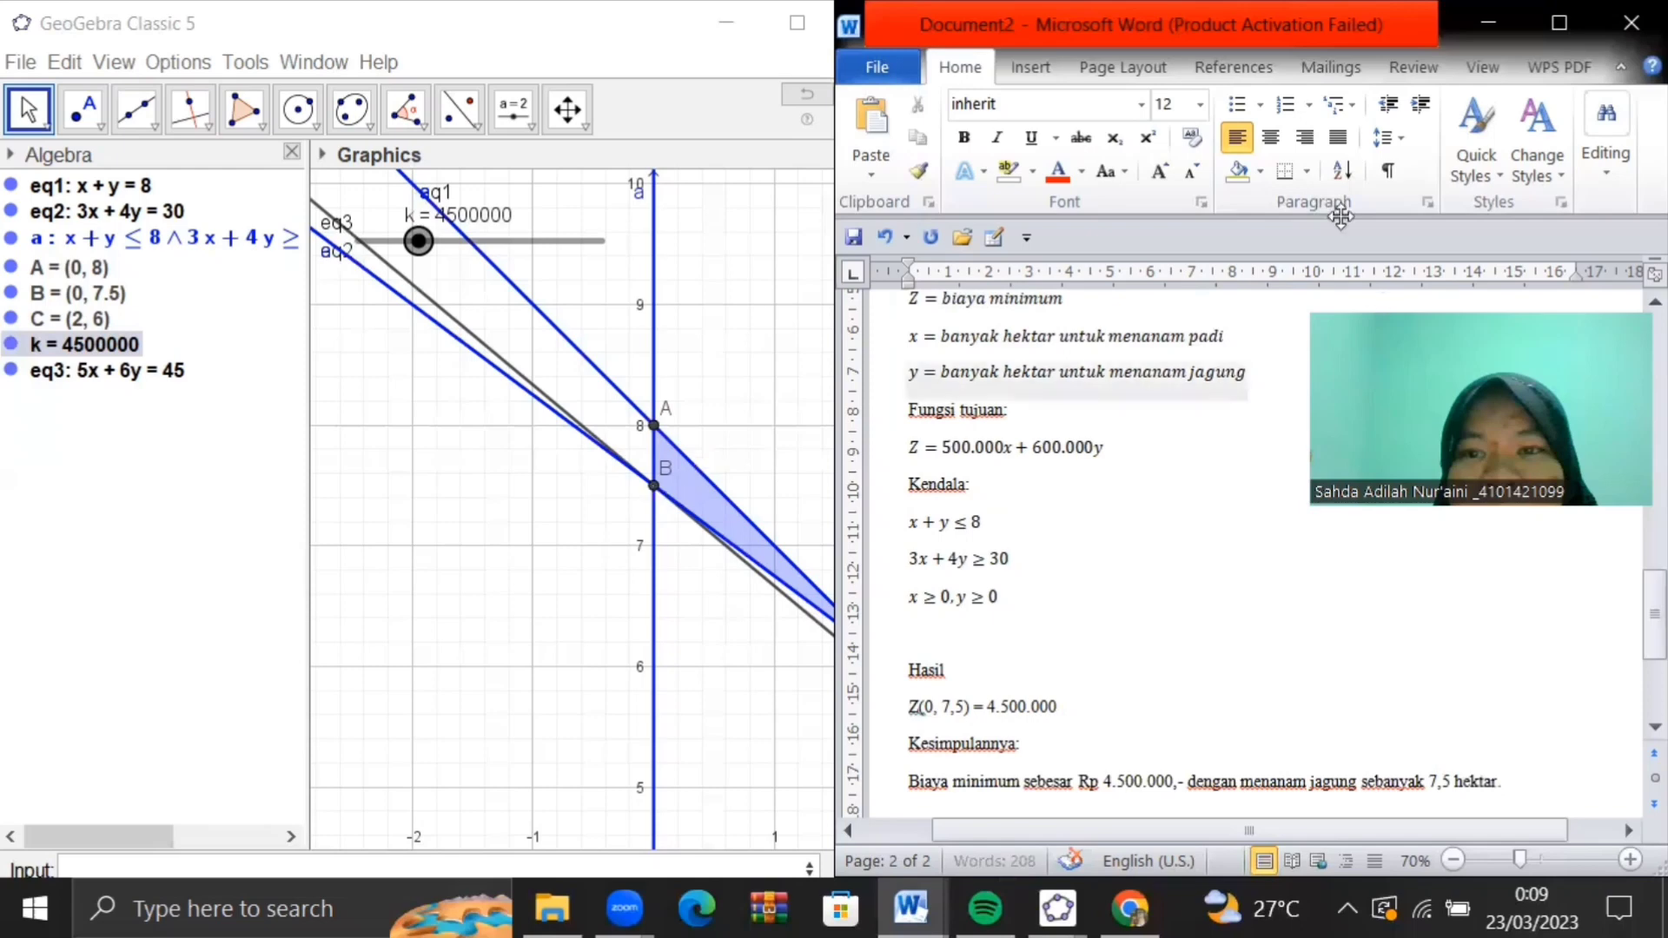
Return to GeoGebra and view the feasible region with all three corners A, B and C
click(730, 361)
scroll(731, 362, down, 3)
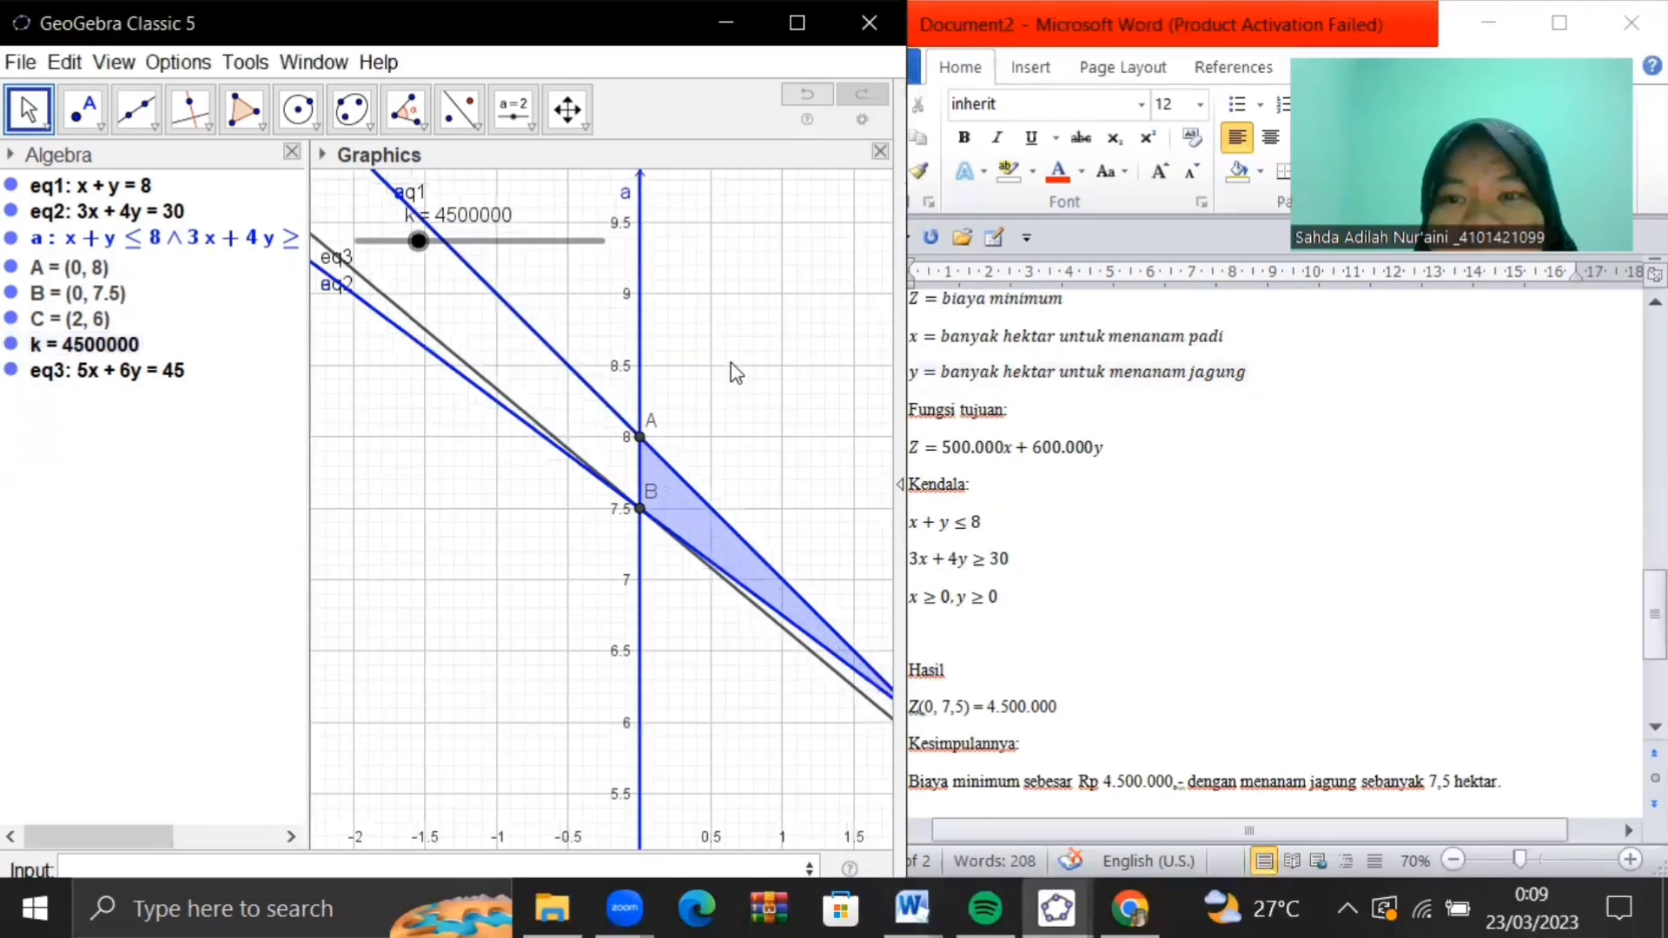
scroll(731, 362, down, 1)
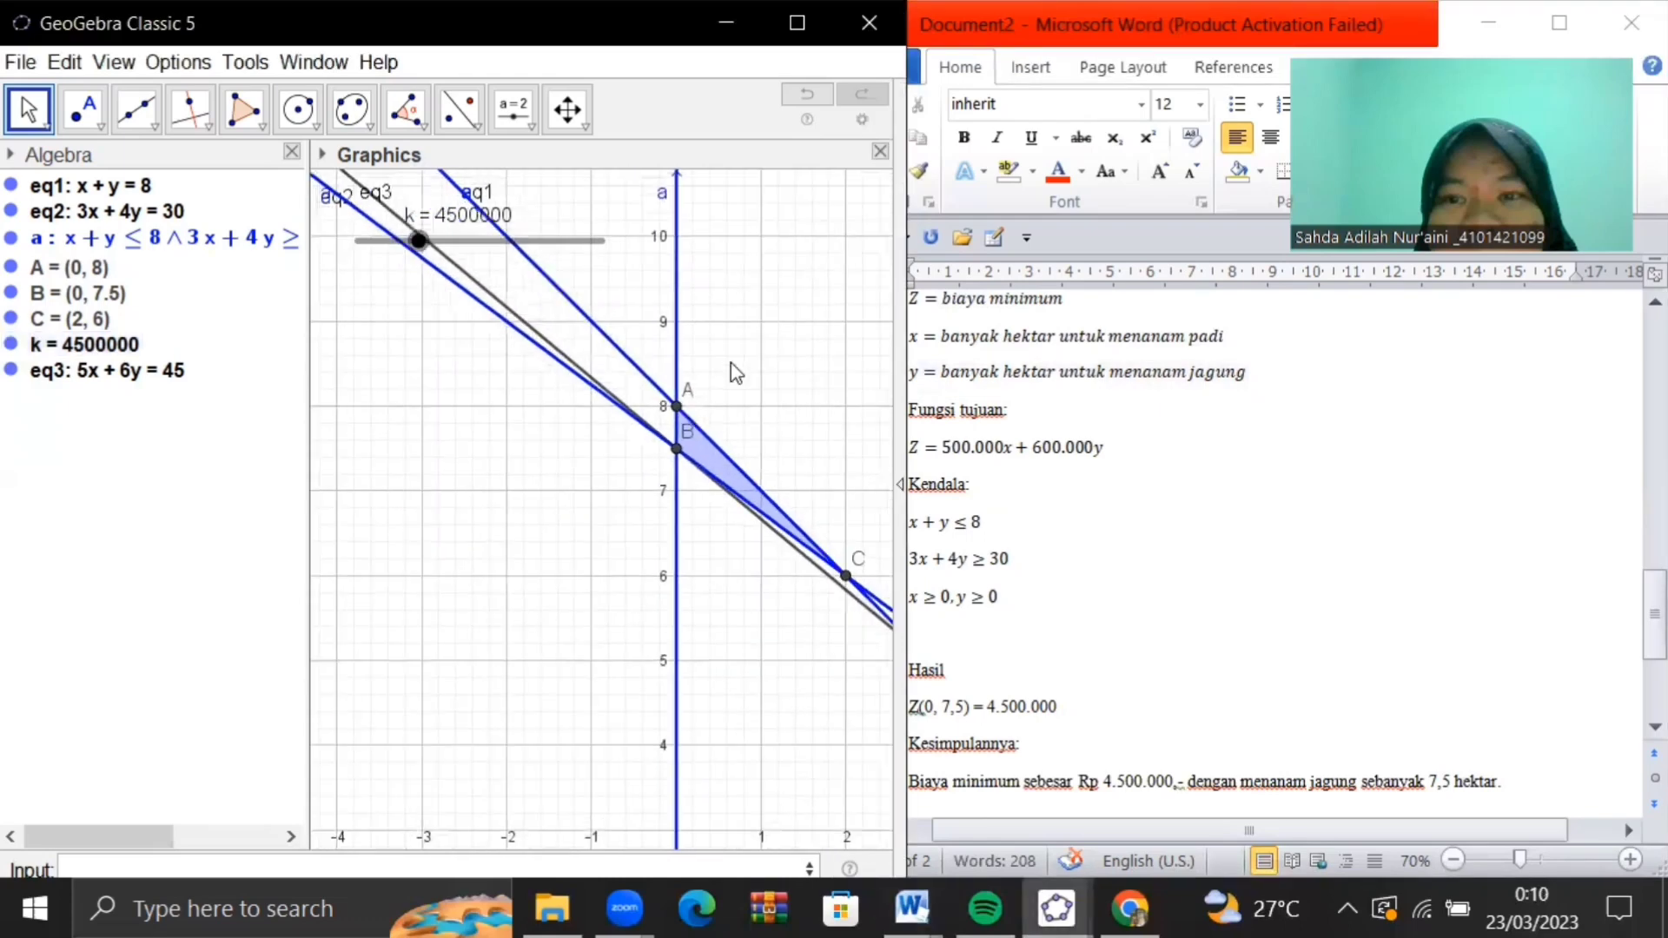